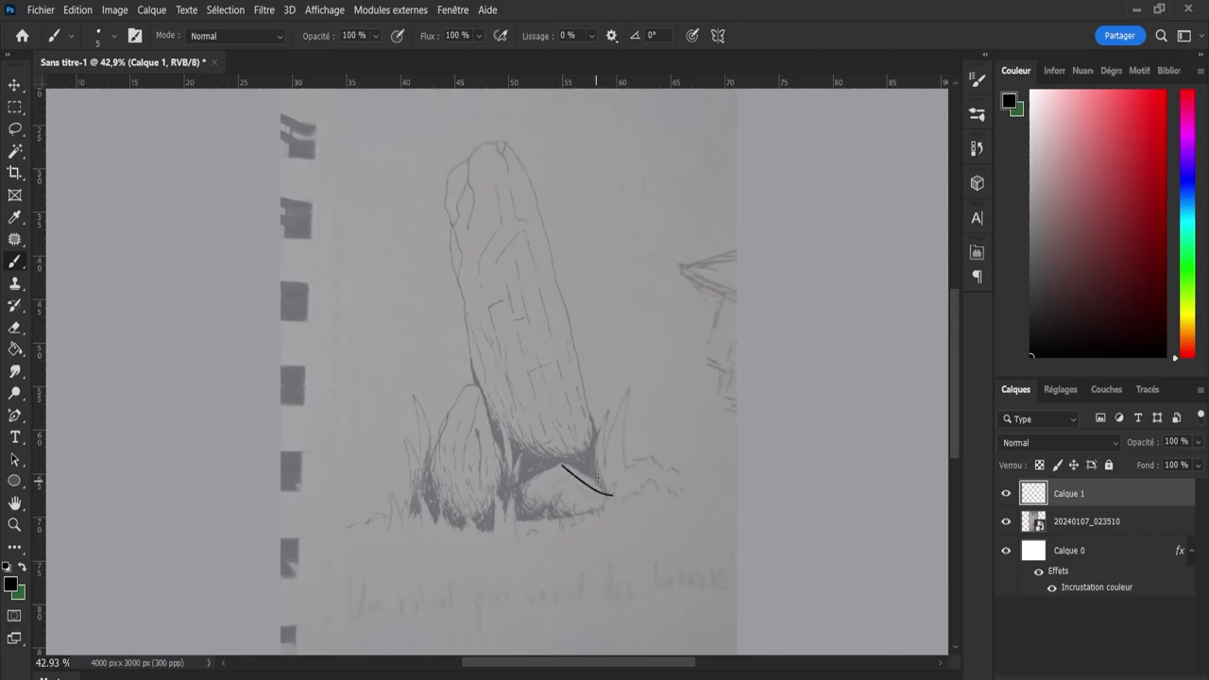
Try several test ink strokes near the stones, undoing each, and shrink the brush to size 2.
{"action": "key", "text": "ctrl+z"}
{"action": "key", "text": "ctrl+z"}
{"action": "left_click_drag", "start_coordinate": [650, 341], "coordinate": [678, 371]}
{"action": "key", "text": "ctrl+z"}
{"action": "key", "text": "bracketleft"}
{"action": "left_click_drag", "start_coordinate": [627, 291], "coordinate": [656, 359]}
{"action": "key", "text": "ctrl+z"}
{"action": "left_click_drag", "start_coordinate": [657, 274], "coordinate": [672, 317]}
{"action": "key", "text": "ctrl+z"}
Erase the dark marks on the stone's lower-left edge and start inking its left edge.
{"action": "mouse_move", "coordinate": [476, 379]}
{"action": "left_mouse_down"}
{"action": "mouse_move", "coordinate": [504, 456]}
{"action": "mouse_move", "coordinate": [493, 421]}
{"action": "mouse_move", "coordinate": [531, 471]}
{"action": "left_mouse_up"}
{"action": "key", "text": "e"}
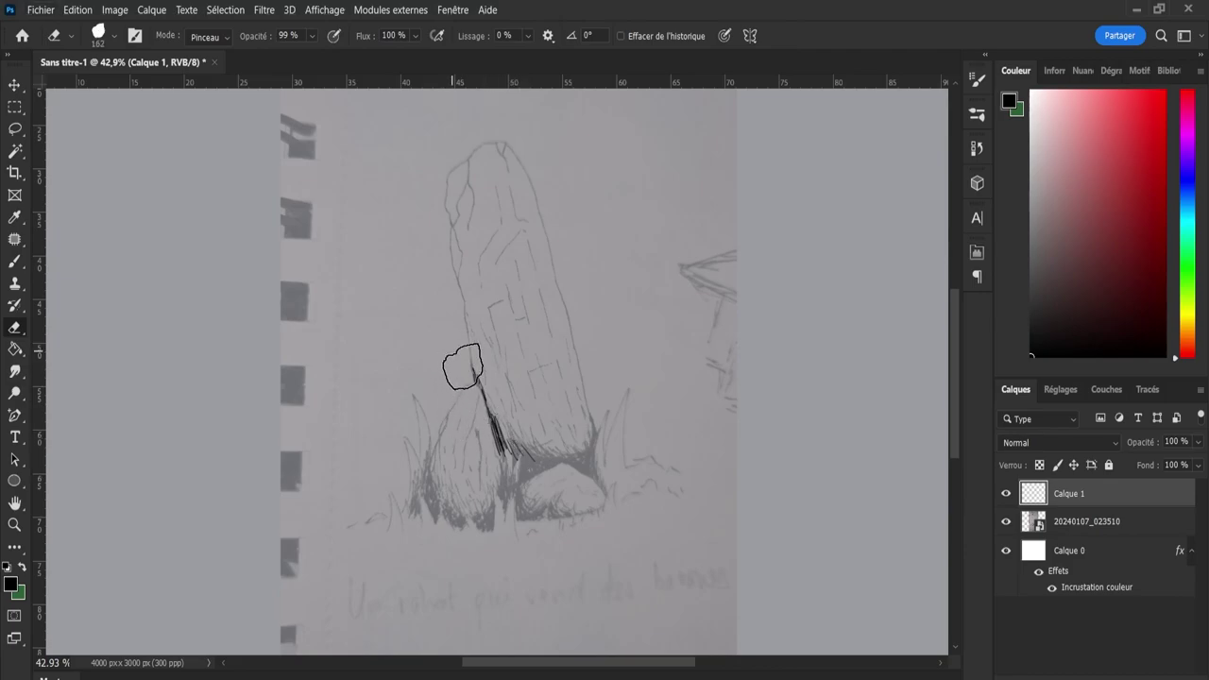
{"action": "left_click_drag", "start_coordinate": [463, 383], "coordinate": [544, 491]}
{"action": "key", "text": "b"}
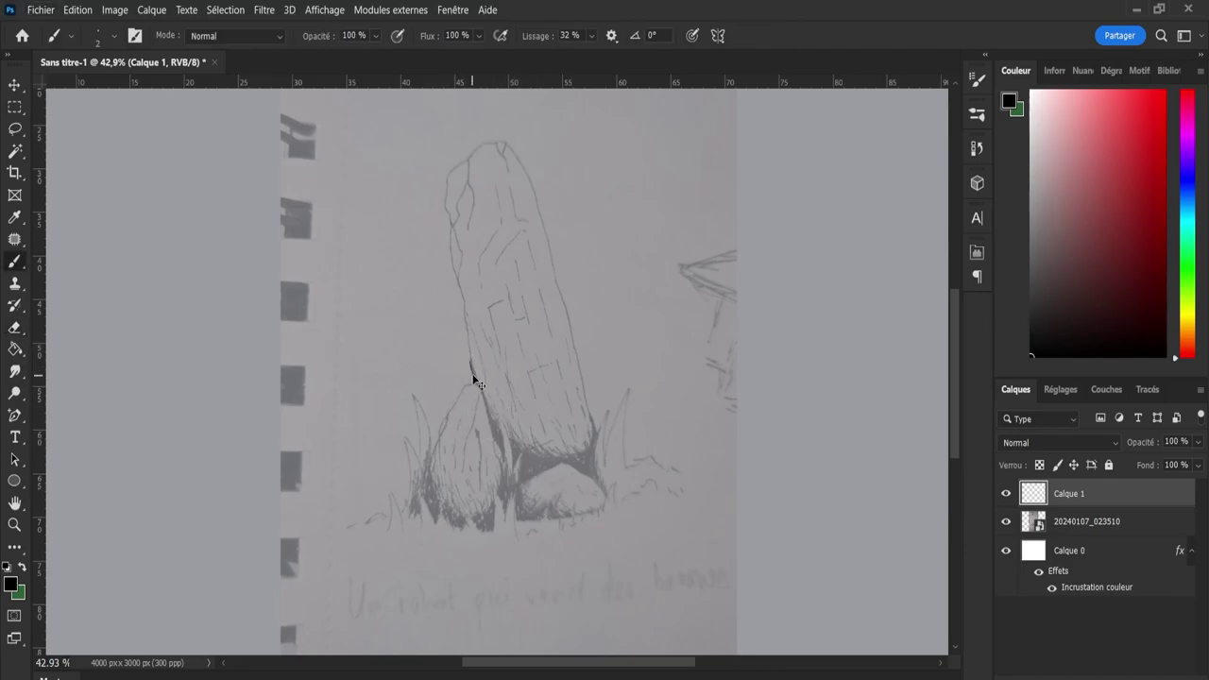
{"action": "mouse_move", "coordinate": [470, 374]}
{"action": "left_mouse_down"}
{"action": "mouse_move", "coordinate": [484, 389]}
{"action": "mouse_move", "coordinate": [451, 250]}
{"action": "mouse_move", "coordinate": [448, 175]}
{"action": "left_mouse_up"}
Outline the standing stone's left edge, rounded top and right side down to its base.
{"action": "key", "text": "ctrl+z"}
{"action": "left_click_drag", "start_coordinate": [448, 172], "coordinate": [467, 158]}
{"action": "left_click_drag", "start_coordinate": [476, 148], "coordinate": [485, 141]}
{"action": "left_click_drag", "start_coordinate": [482, 142], "coordinate": [507, 144]}
{"action": "left_click_drag", "start_coordinate": [510, 150], "coordinate": [534, 204]}
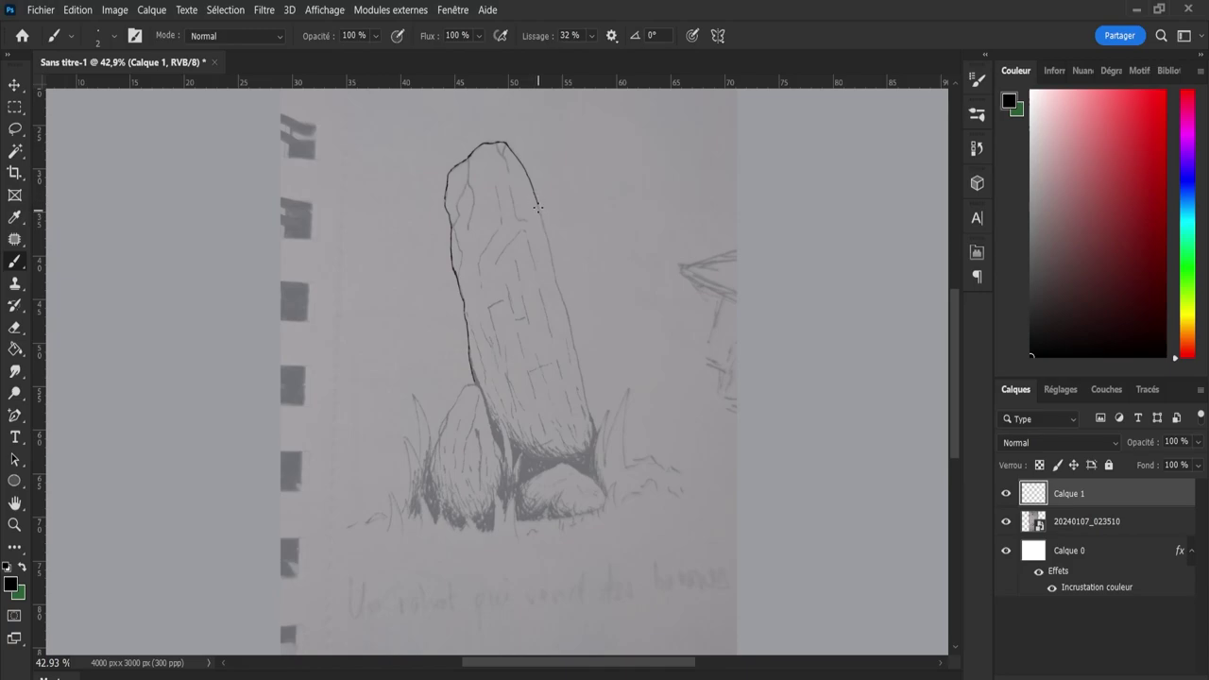
{"action": "key", "text": "ctrl+z"}
{"action": "left_click_drag", "start_coordinate": [535, 198], "coordinate": [539, 218]}
{"action": "left_click_drag", "start_coordinate": [548, 242], "coordinate": [565, 306]}
{"action": "mouse_move", "coordinate": [567, 306]}
{"action": "left_mouse_down"}
{"action": "mouse_move", "coordinate": [588, 413]}
{"action": "mouse_move", "coordinate": [587, 403]}
{"action": "left_mouse_up"}
{"action": "left_click_drag", "start_coordinate": [589, 414], "coordinate": [596, 431]}
Outline both edges of the small stone and the top and bottom of the lower boulder.
{"action": "left_click_drag", "start_coordinate": [484, 393], "coordinate": [504, 463]}
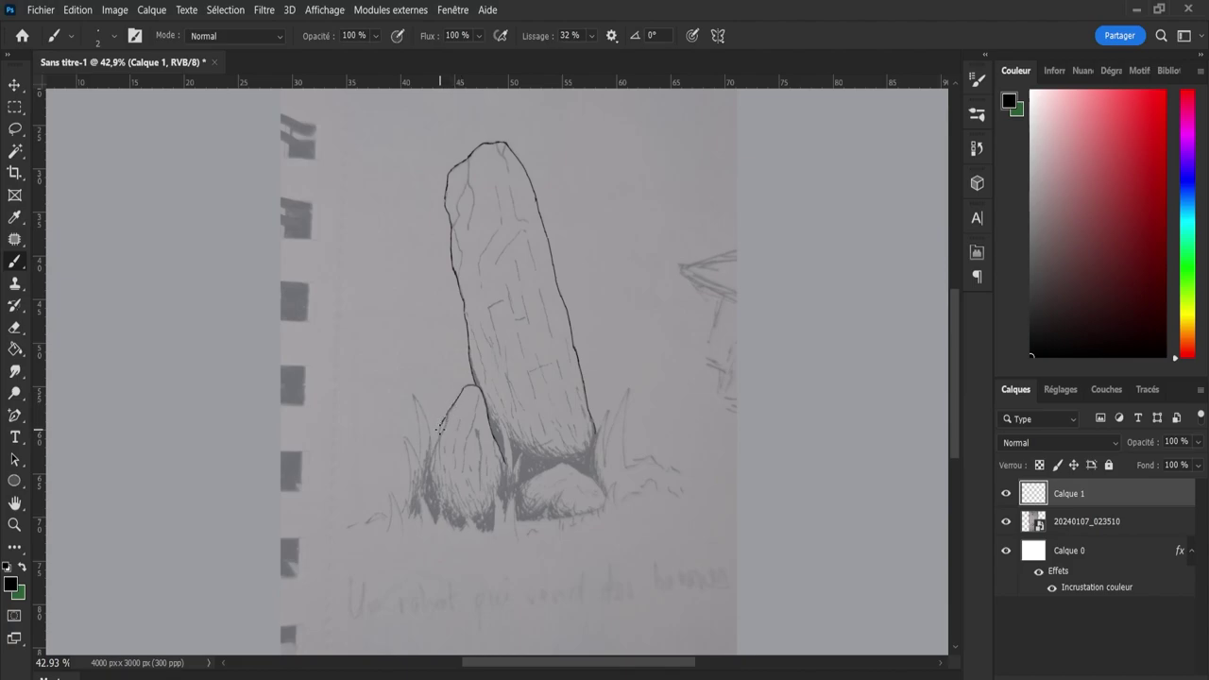
{"action": "left_click_drag", "start_coordinate": [447, 416], "coordinate": [424, 475]}
{"action": "left_click_drag", "start_coordinate": [569, 462], "coordinate": [605, 500]}
{"action": "mouse_move", "coordinate": [521, 519]}
{"action": "left_mouse_down"}
{"action": "mouse_move", "coordinate": [589, 510]}
{"action": "mouse_move", "coordinate": [606, 489]}
{"action": "left_mouse_up"}
Add new layer Calque 2 and ink a grass blade beside the standing stone's right edge.
{"action": "key", "text": "ctrl+shift+alt+n"}
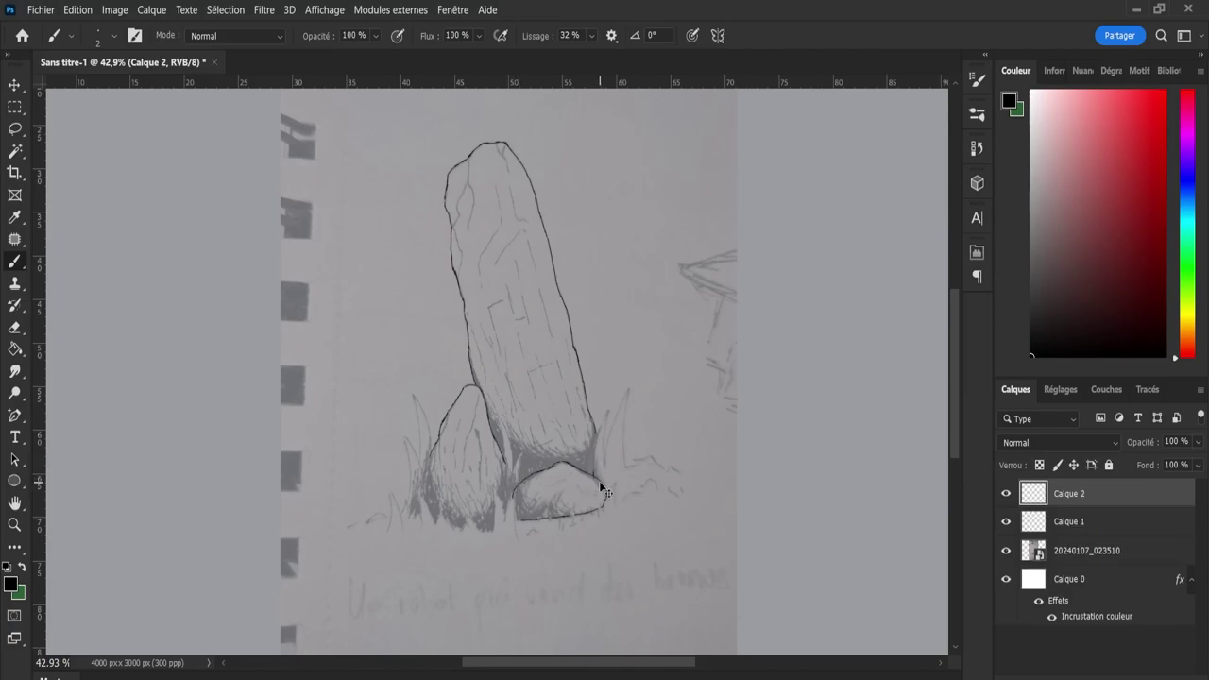
{"action": "left_click_drag", "start_coordinate": [595, 472], "coordinate": [606, 411]}
{"action": "mouse_move", "coordinate": [606, 411]}
{"action": "left_mouse_down"}
{"action": "mouse_move", "coordinate": [598, 447]}
{"action": "mouse_move", "coordinate": [629, 391]}
{"action": "mouse_move", "coordinate": [625, 460]}
{"action": "left_mouse_up"}
Ink grass blades and short strokes between the stone base and the small rock.
{"action": "mouse_move", "coordinate": [506, 466]}
{"action": "left_mouse_down"}
{"action": "mouse_move", "coordinate": [496, 422]}
{"action": "mouse_move", "coordinate": [507, 458]}
{"action": "left_mouse_up"}
{"action": "key", "text": "ctrl+z"}
{"action": "mouse_move", "coordinate": [507, 468]}
{"action": "left_mouse_down"}
{"action": "mouse_move", "coordinate": [501, 434]}
{"action": "mouse_move", "coordinate": [505, 466]}
{"action": "left_mouse_up"}
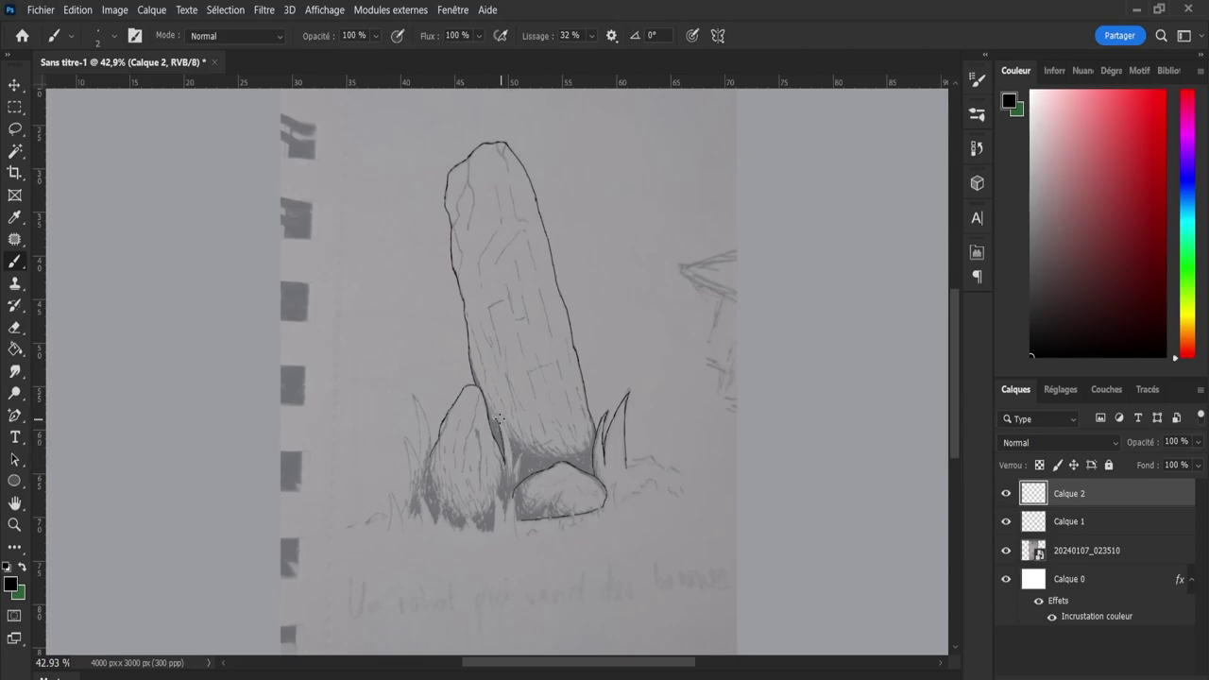
{"action": "left_click_drag", "start_coordinate": [500, 418], "coordinate": [511, 471]}
{"action": "mouse_move", "coordinate": [509, 519]}
{"action": "left_mouse_down"}
{"action": "mouse_move", "coordinate": [516, 494]}
{"action": "mouse_move", "coordinate": [518, 531]}
{"action": "left_mouse_up"}
{"action": "mouse_move", "coordinate": [508, 501]}
{"action": "left_mouse_down"}
{"action": "mouse_move", "coordinate": [531, 542]}
{"action": "mouse_move", "coordinate": [513, 495]}
{"action": "left_mouse_up"}
Ink several grass blades left of the small rock along its base.
{"action": "key", "text": "ctrl+z"}
{"action": "left_click_drag", "start_coordinate": [505, 481], "coordinate": [495, 525]}
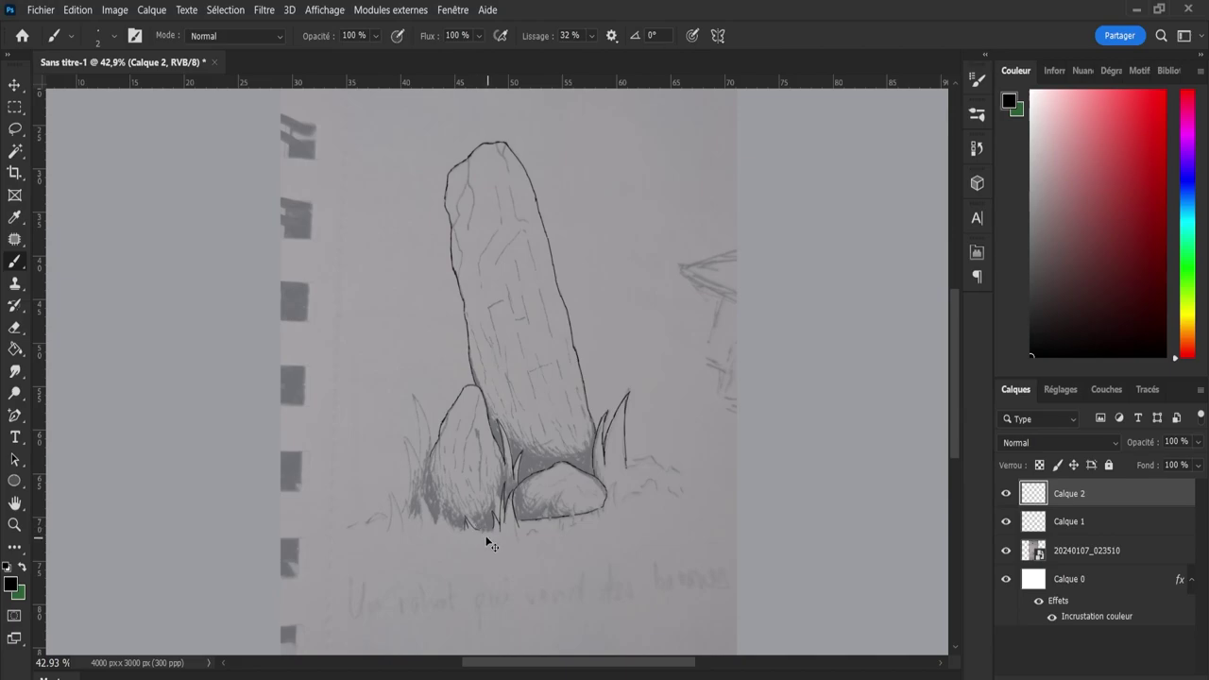
{"action": "mouse_move", "coordinate": [386, 528]}
{"action": "left_mouse_down"}
{"action": "mouse_move", "coordinate": [389, 494]}
{"action": "mouse_move", "coordinate": [405, 531]}
{"action": "left_mouse_up"}
{"action": "left_click_drag", "start_coordinate": [404, 497], "coordinate": [409, 526]}
{"action": "left_click_drag", "start_coordinate": [419, 501], "coordinate": [427, 527]}
Draw dashed ground lines left of the grass and add more blades by the small rock.
{"action": "left_click_drag", "start_coordinate": [345, 525], "coordinate": [388, 517]}
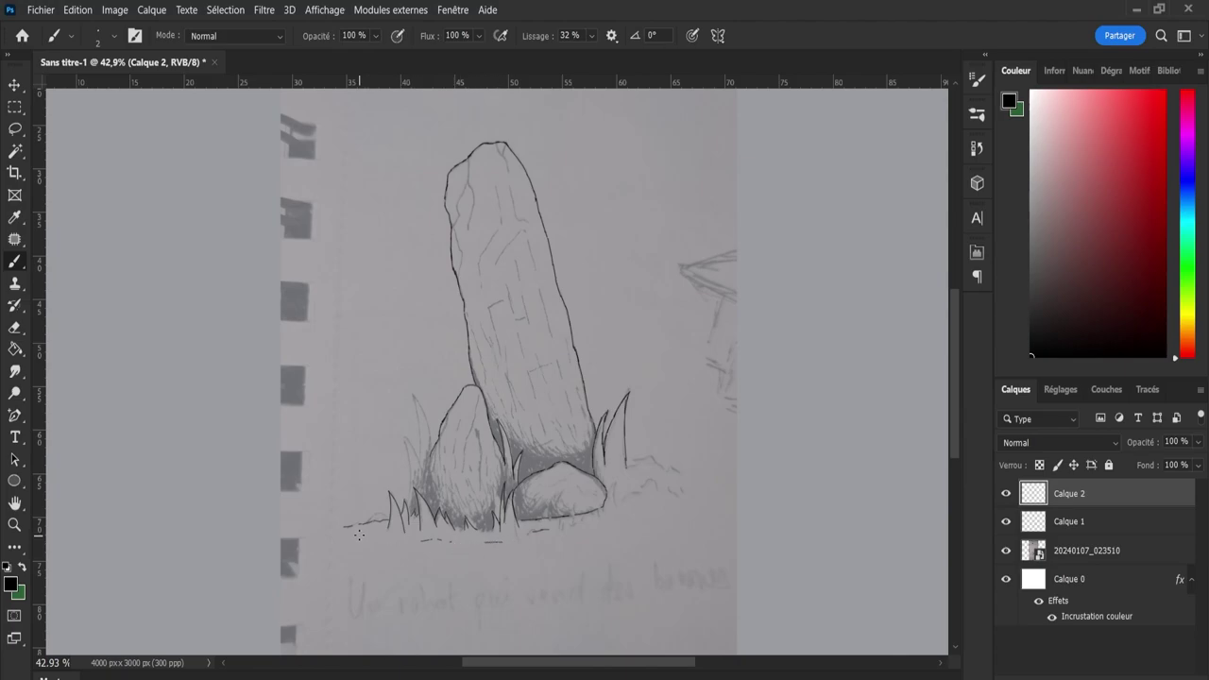
{"action": "left_click_drag", "start_coordinate": [357, 535], "coordinate": [386, 532]}
{"action": "left_click_drag", "start_coordinate": [429, 495], "coordinate": [422, 459]}
{"action": "mouse_move", "coordinate": [411, 511]}
{"action": "left_mouse_down"}
{"action": "mouse_move", "coordinate": [407, 462]}
{"action": "mouse_move", "coordinate": [407, 508]}
{"action": "left_mouse_up"}
Redraw the grass blade left of the small rock, undoing the failed attempts.
{"action": "key", "text": "ctrl+z"}
{"action": "left_click_drag", "start_coordinate": [403, 444], "coordinate": [413, 490]}
{"action": "mouse_move", "coordinate": [412, 397]}
{"action": "left_mouse_down"}
{"action": "mouse_move", "coordinate": [417, 469]}
{"action": "mouse_move", "coordinate": [397, 389]}
{"action": "mouse_move", "coordinate": [419, 472]}
{"action": "left_mouse_up"}
{"action": "key", "text": "ctrl+z"}
{"action": "key", "text": "ctrl+z"}
{"action": "left_click_drag", "start_coordinate": [423, 413], "coordinate": [427, 445]}
{"action": "key", "text": "ctrl+z"}
{"action": "left_click_drag", "start_coordinate": [414, 397], "coordinate": [430, 459]}
{"action": "key", "text": "ctrl+z"}
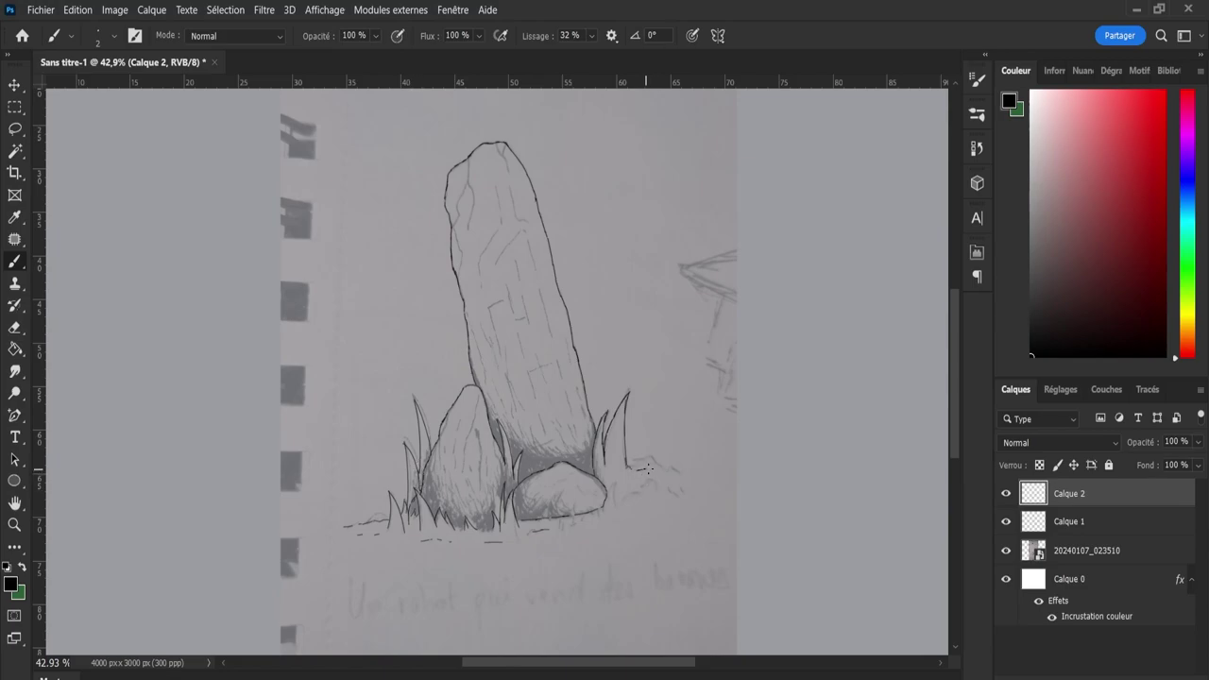
Draw dashed ground strokes and a small grass tuft to the right of the boulder.
{"action": "left_click_drag", "start_coordinate": [631, 468], "coordinate": [700, 482]}
{"action": "left_click_drag", "start_coordinate": [611, 506], "coordinate": [616, 485]}
{"action": "left_click_drag", "start_coordinate": [623, 507], "coordinate": [652, 503]}
{"action": "left_click_drag", "start_coordinate": [640, 487], "coordinate": [661, 489]}
{"action": "left_click_drag", "start_coordinate": [344, 508], "coordinate": [387, 507]}
{"action": "key", "text": "ctrl+z"}
Redraw the left ground dash, mark the small rock, and begin inner stone lines on new Calque 3.
{"action": "key", "text": "ctrl+z"}
{"action": "left_click_drag", "start_coordinate": [331, 504], "coordinate": [352, 502]}
{"action": "key", "text": "ctrl+z"}
{"action": "left_click_drag", "start_coordinate": [350, 503], "coordinate": [333, 506]}
{"action": "left_click_drag", "start_coordinate": [575, 517], "coordinate": [568, 508]}
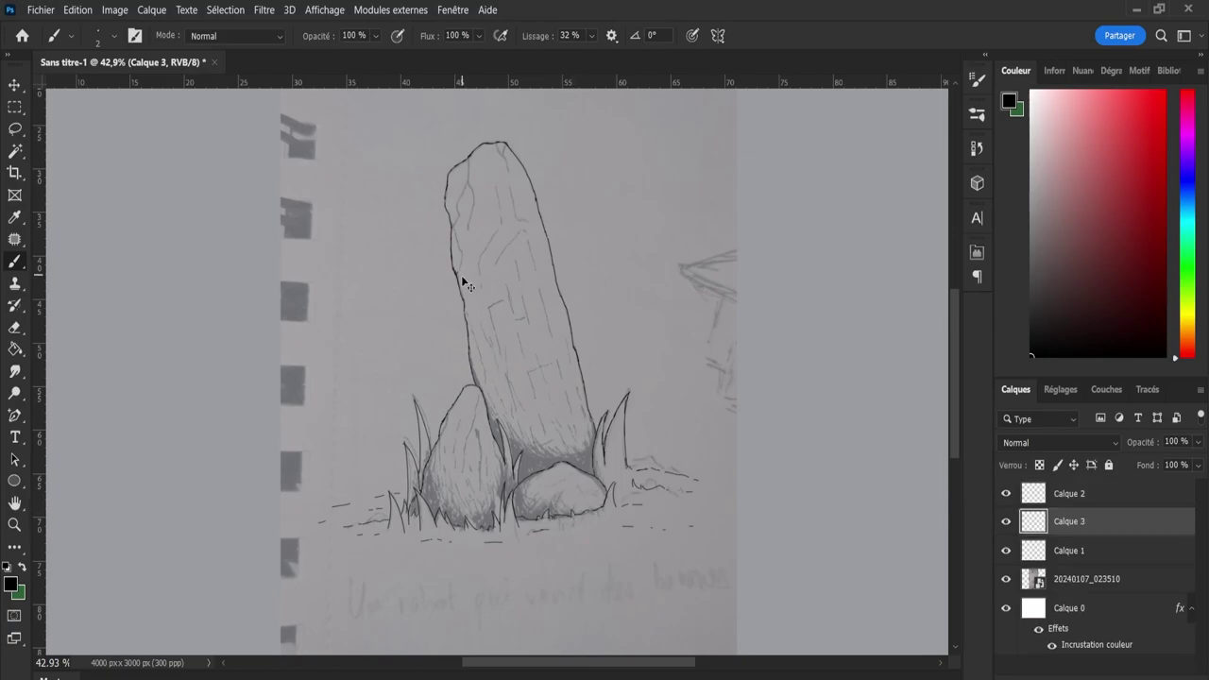
{"action": "key", "text": "ctrl+shift+alt+n"}
{"action": "left_click_drag", "start_coordinate": [472, 214], "coordinate": [470, 232]}
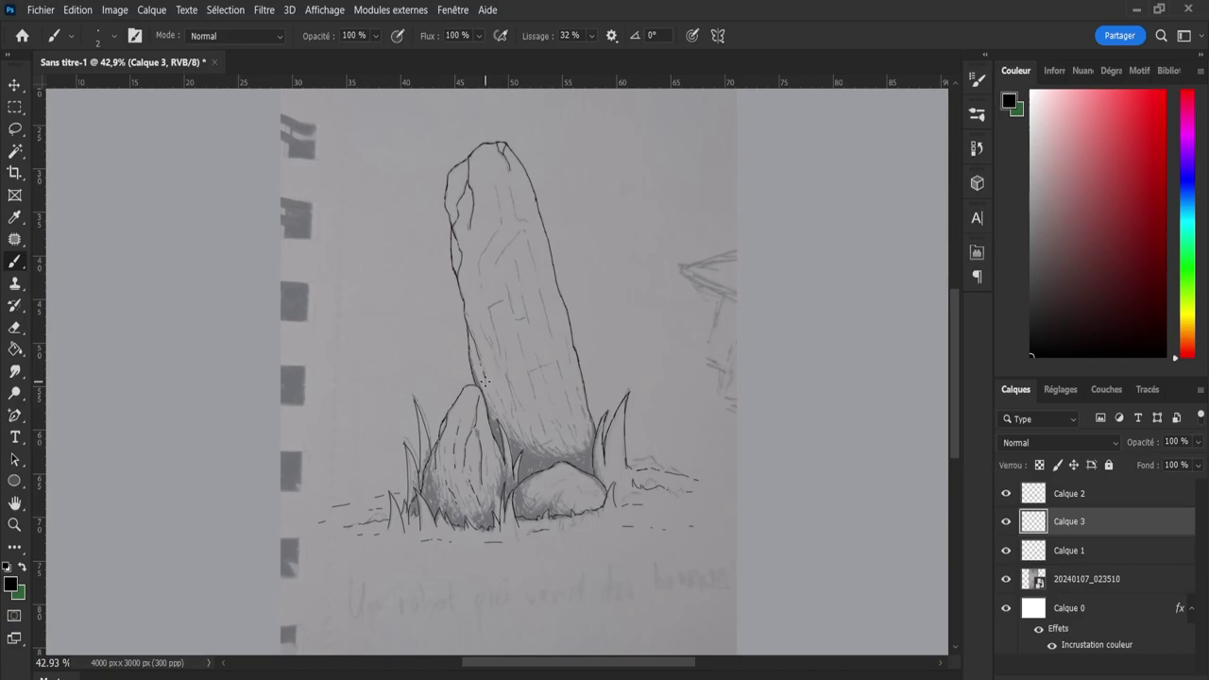
Extend the standing stone's right edge line and add crack strokes, then select Calque 3.
{"action": "left_click_drag", "start_coordinate": [572, 364], "coordinate": [577, 380]}
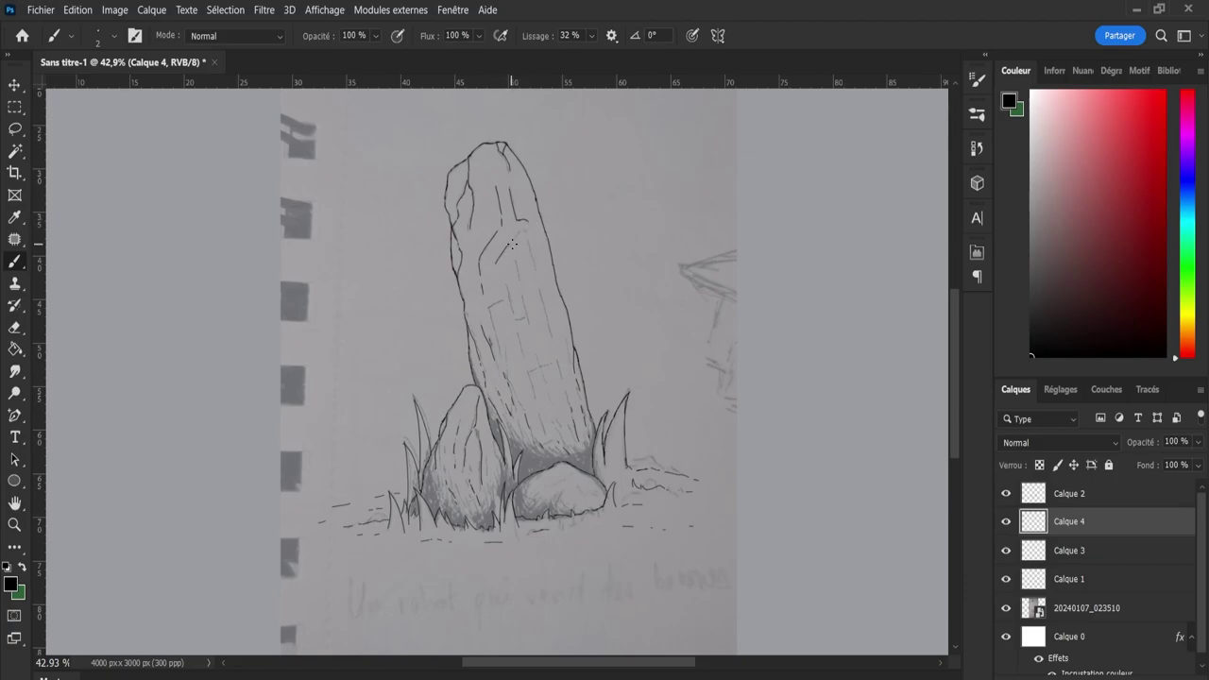
{"action": "left_click_drag", "start_coordinate": [502, 250], "coordinate": [526, 229]}
{"action": "left_click_drag", "start_coordinate": [526, 374], "coordinate": [556, 363]}
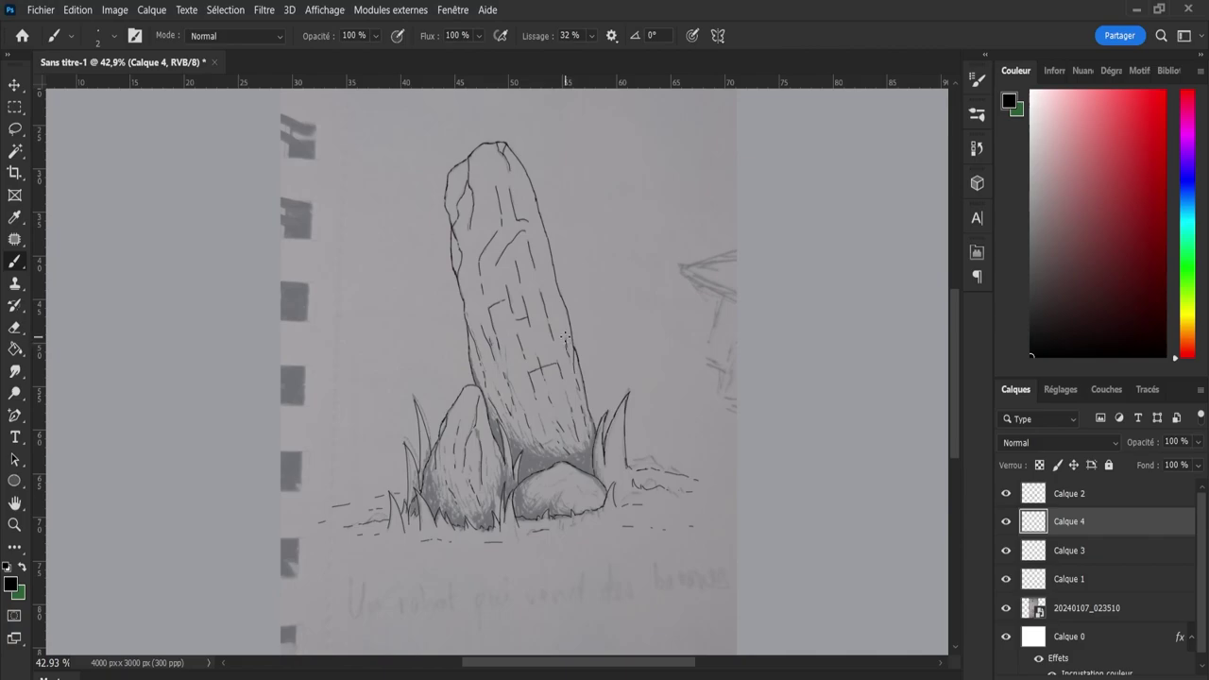
{"action": "key", "text": "alt+bracketleft"}
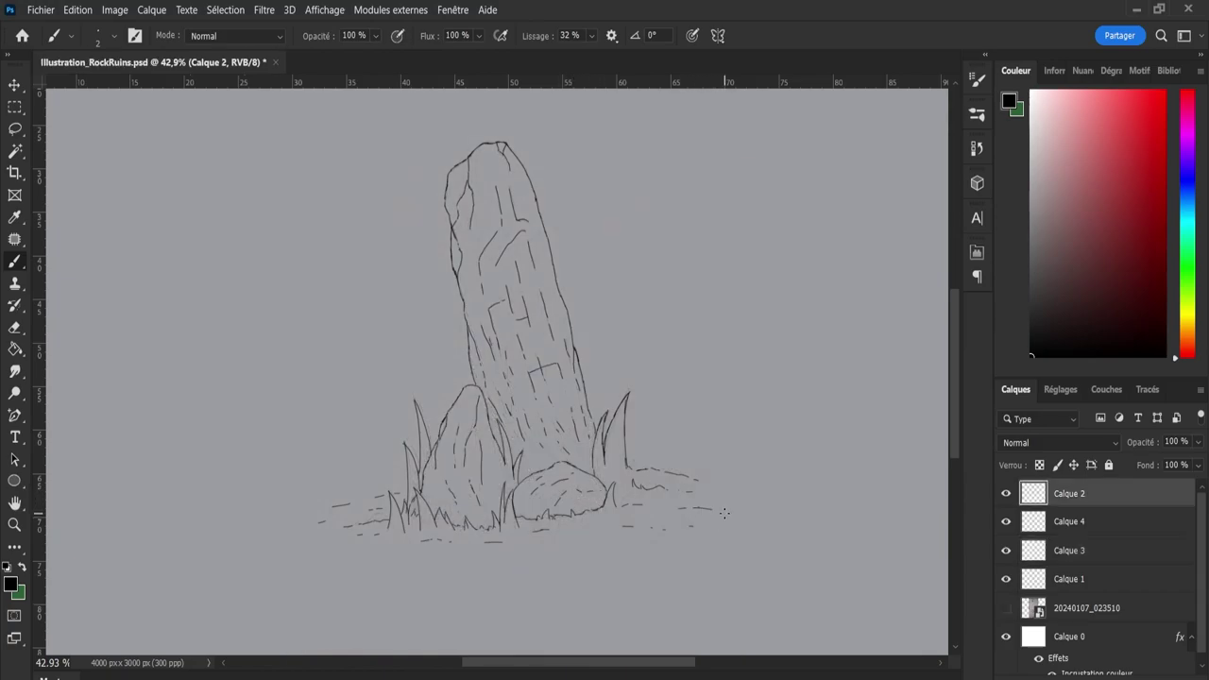
Add short ground dashes right of and below the stones on Calque 3, redoing one stray dash.
{"action": "left_click_drag", "start_coordinate": [716, 510], "coordinate": [721, 513]}
{"action": "key", "text": "ctrl+z"}
{"action": "left_click_drag", "start_coordinate": [742, 491], "coordinate": [733, 493]}
{"action": "left_click", "coordinate": [1068, 550]}
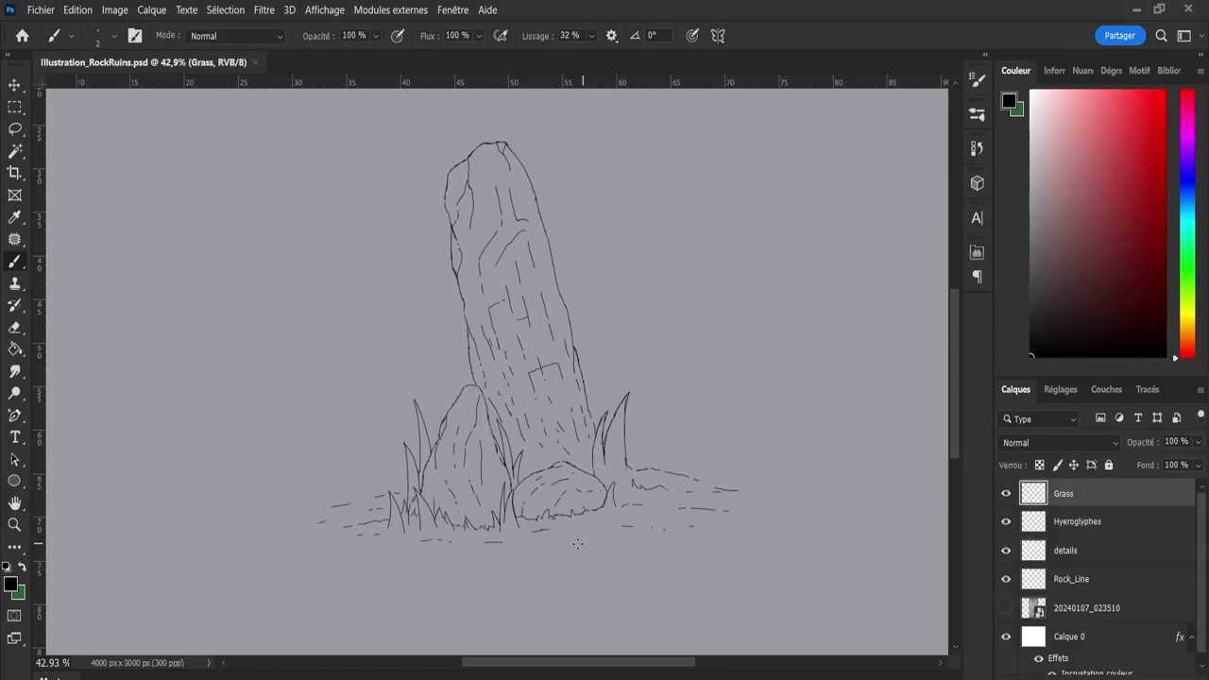
{"action": "left_click_drag", "start_coordinate": [570, 544], "coordinate": [591, 542]}
{"action": "left_click_drag", "start_coordinate": [612, 542], "coordinate": [625, 541]}
{"action": "left_click_drag", "start_coordinate": [746, 511], "coordinate": [761, 511]}
Erase the left grass blade's tip and stray marks at the stalk base, eraser at size 5.
{"action": "scroll", "coordinate": [401, 530], "scroll_direction": "up", "scroll_amount": 5}
{"action": "key", "text": "e"}
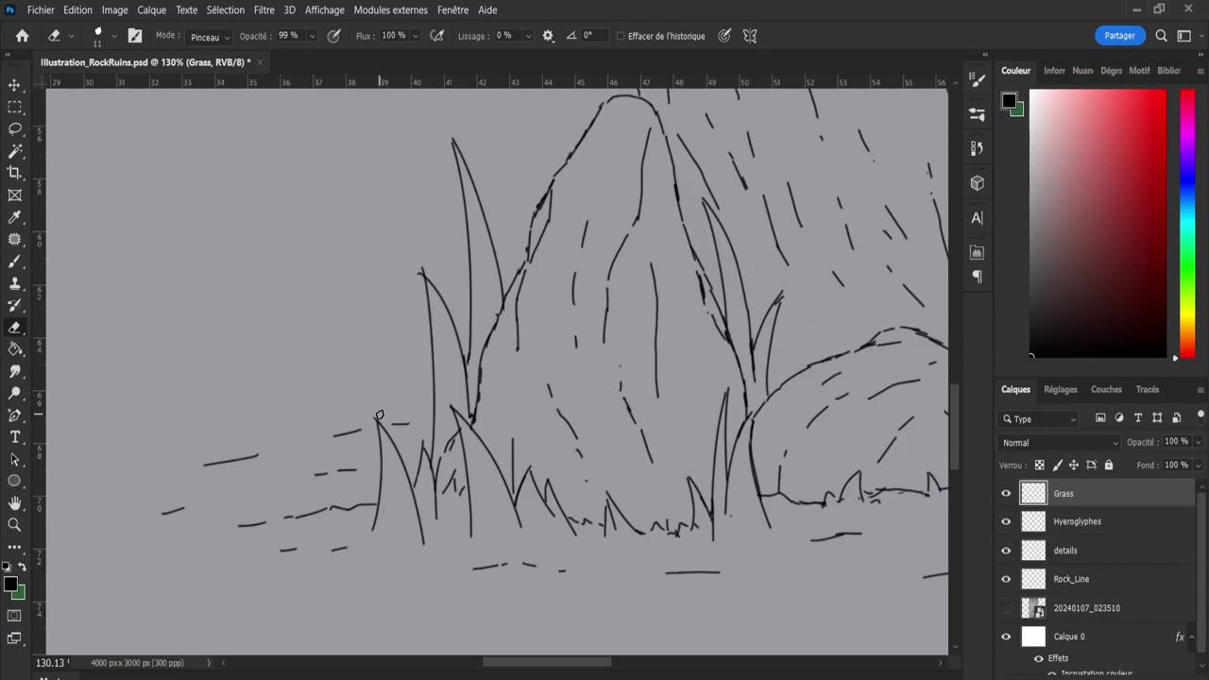
{"action": "left_click", "coordinate": [425, 270]}
{"action": "left_click_drag", "start_coordinate": [465, 433], "coordinate": [478, 442]}
{"action": "key", "text": "bracketleft"}
{"action": "key", "text": "bracketleft"}
{"action": "key", "text": "bracketleft"}
Select the Rock_Line layer and zoom in on the line drawing.
{"action": "left_click", "coordinate": [1063, 582]}
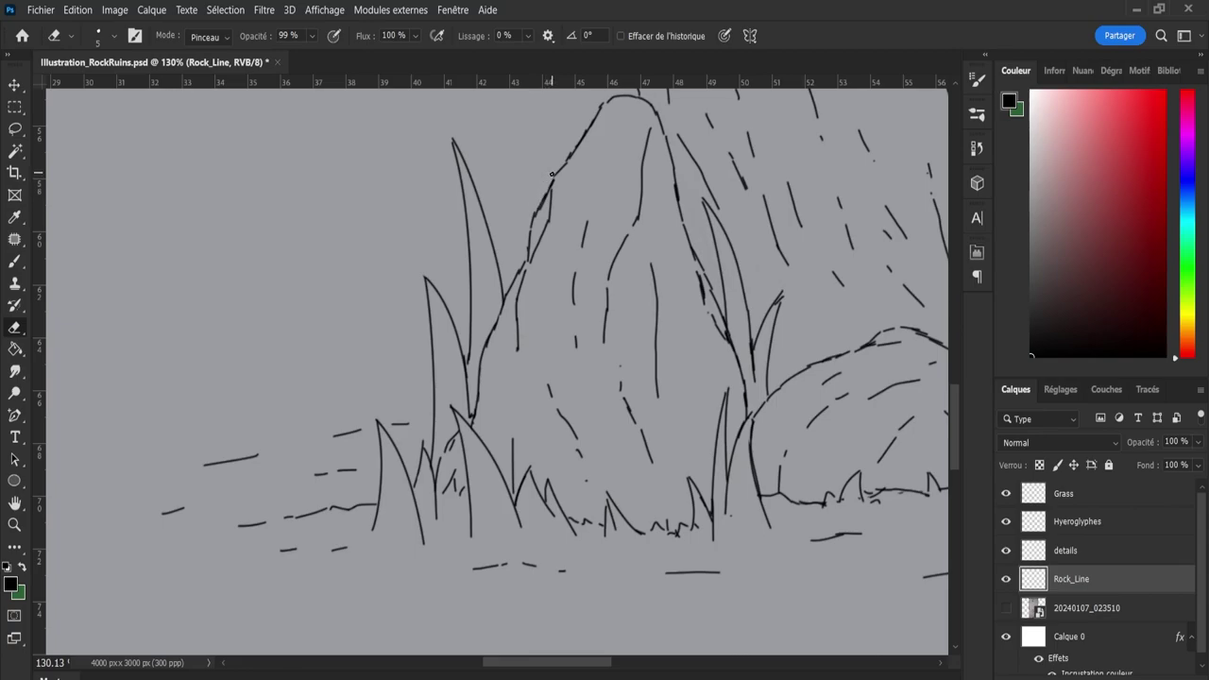
{"action": "key", "text": "z"}
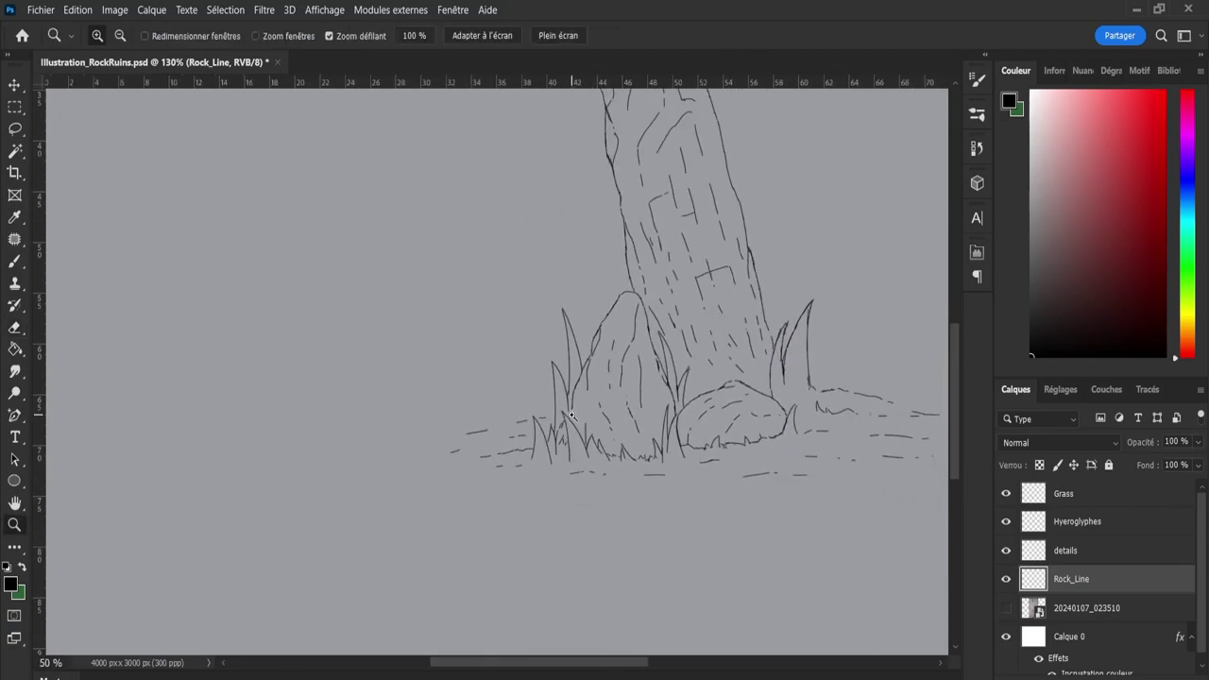
{"action": "scroll", "coordinate": [610, 652], "scroll_direction": "down", "scroll_amount": 5}
{"action": "left_click_drag", "start_coordinate": [621, 663], "coordinate": [666, 663]}
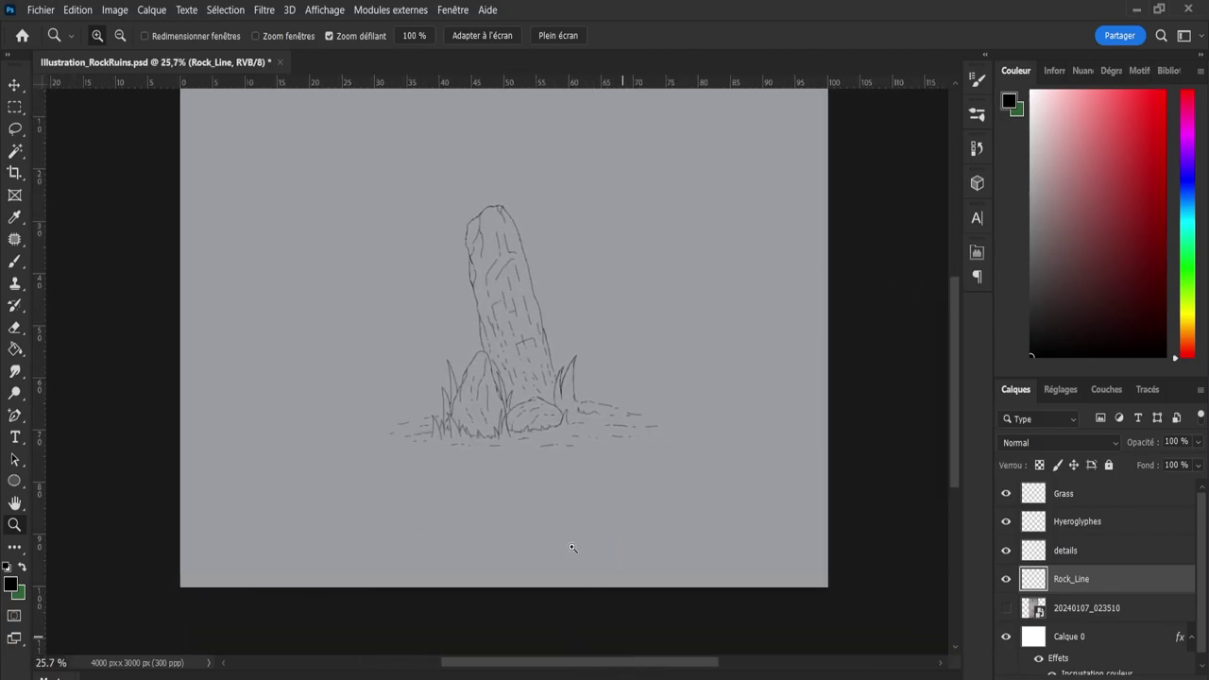
{"action": "left_click_drag", "start_coordinate": [957, 410], "coordinate": [956, 382]}
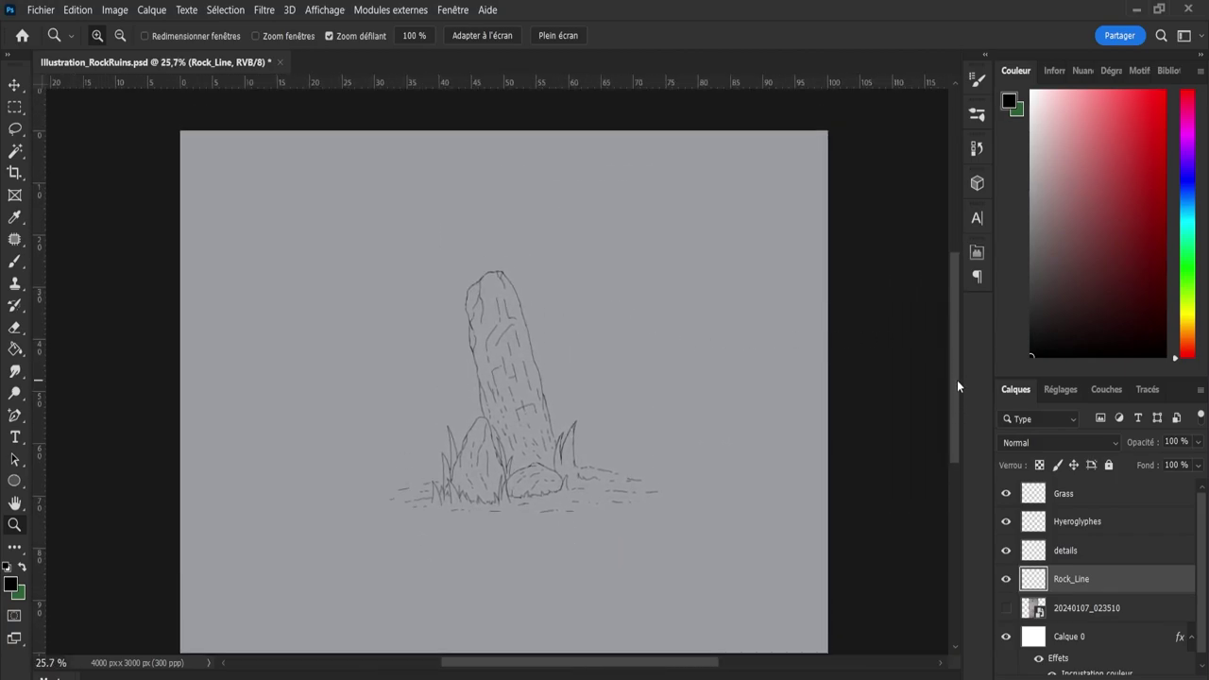
Scroll the view up.
{"action": "scroll", "coordinate": [586, 433], "scroll_direction": "up", "scroll_amount": 1}
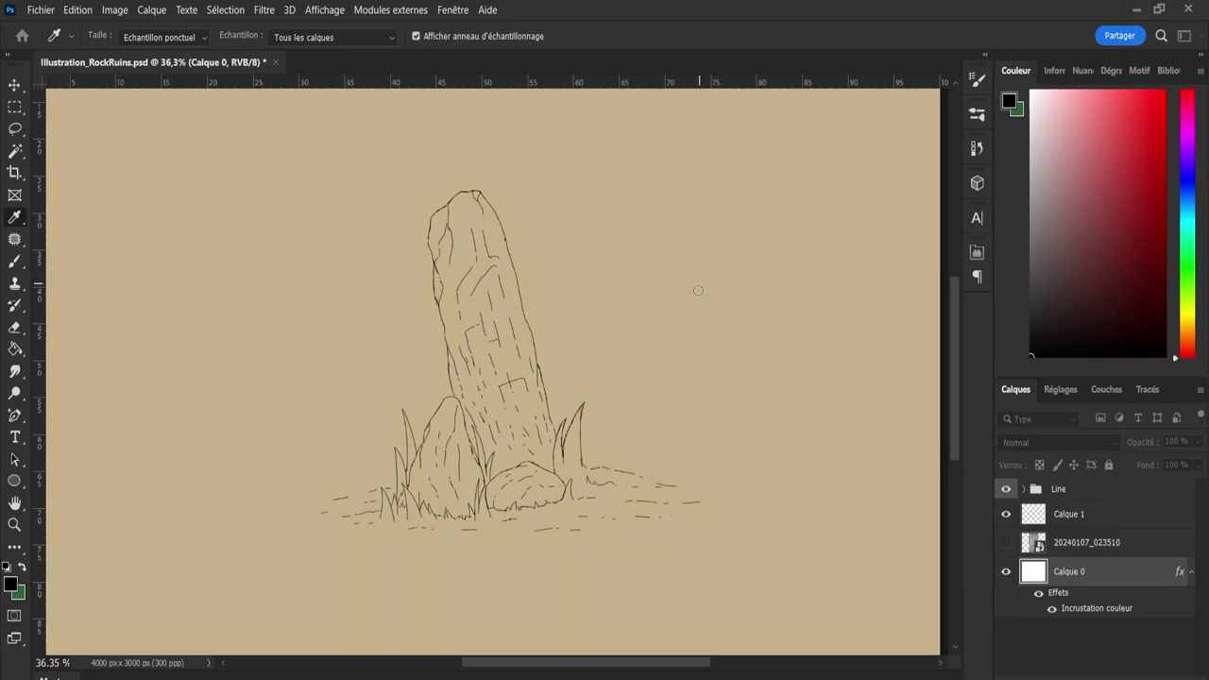
Zoom in on the rocks' base and ink thicker hatching strokes into the grass crevice.
{"action": "key", "text": "h"}
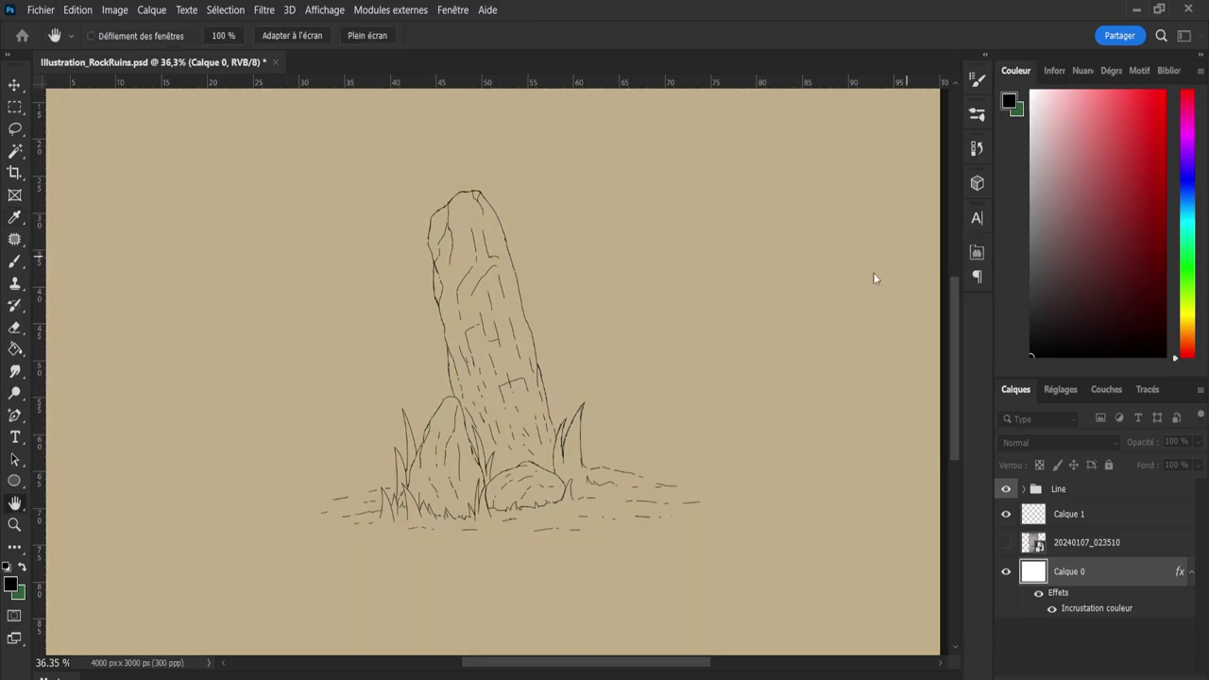
{"action": "key", "text": "z"}
{"action": "mouse_move", "coordinate": [500, 503]}
{"action": "left_mouse_down"}
{"action": "mouse_move", "coordinate": [499, 531]}
{"action": "mouse_move", "coordinate": [566, 530]}
{"action": "left_mouse_up"}
{"action": "key", "text": "b"}
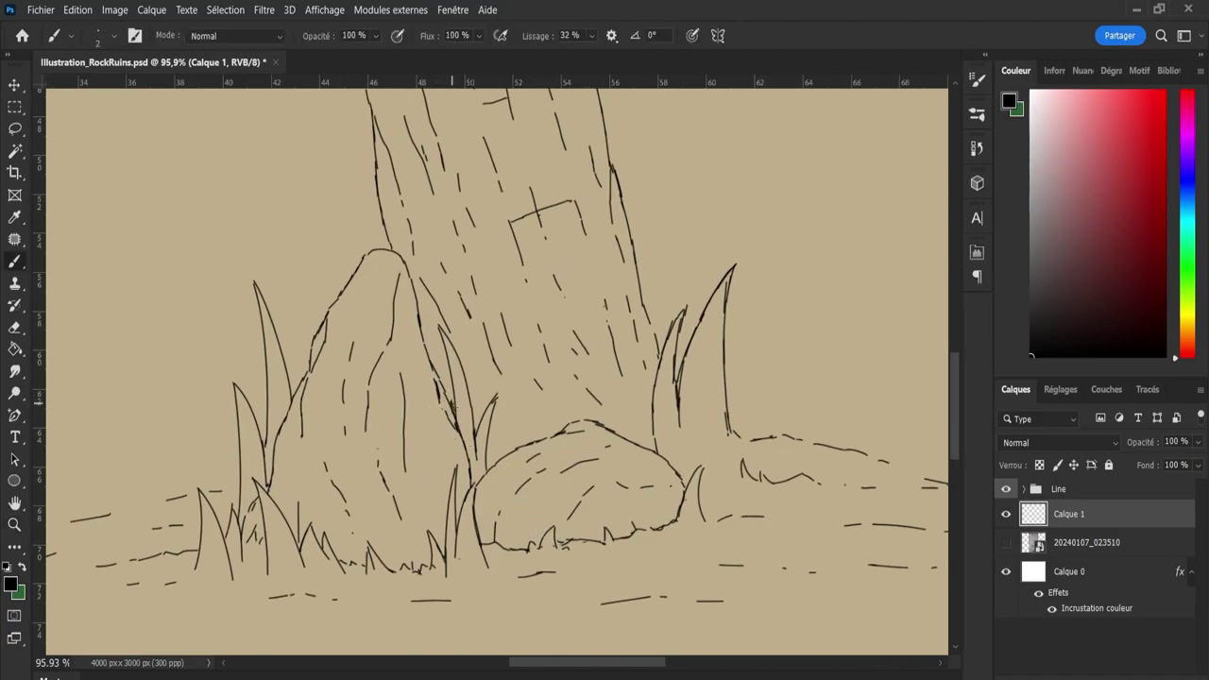
{"action": "left_click_drag", "start_coordinate": [443, 389], "coordinate": [455, 413]}
{"action": "left_click_drag", "start_coordinate": [442, 364], "coordinate": [454, 410]}
{"action": "key", "text": "bracketright"}
{"action": "key", "text": "bracketright"}
{"action": "key", "text": "bracketright"}
{"action": "mouse_move", "coordinate": [442, 367]}
{"action": "left_mouse_down"}
{"action": "mouse_move", "coordinate": [452, 383]}
{"action": "mouse_move", "coordinate": [425, 341]}
{"action": "left_mouse_up"}
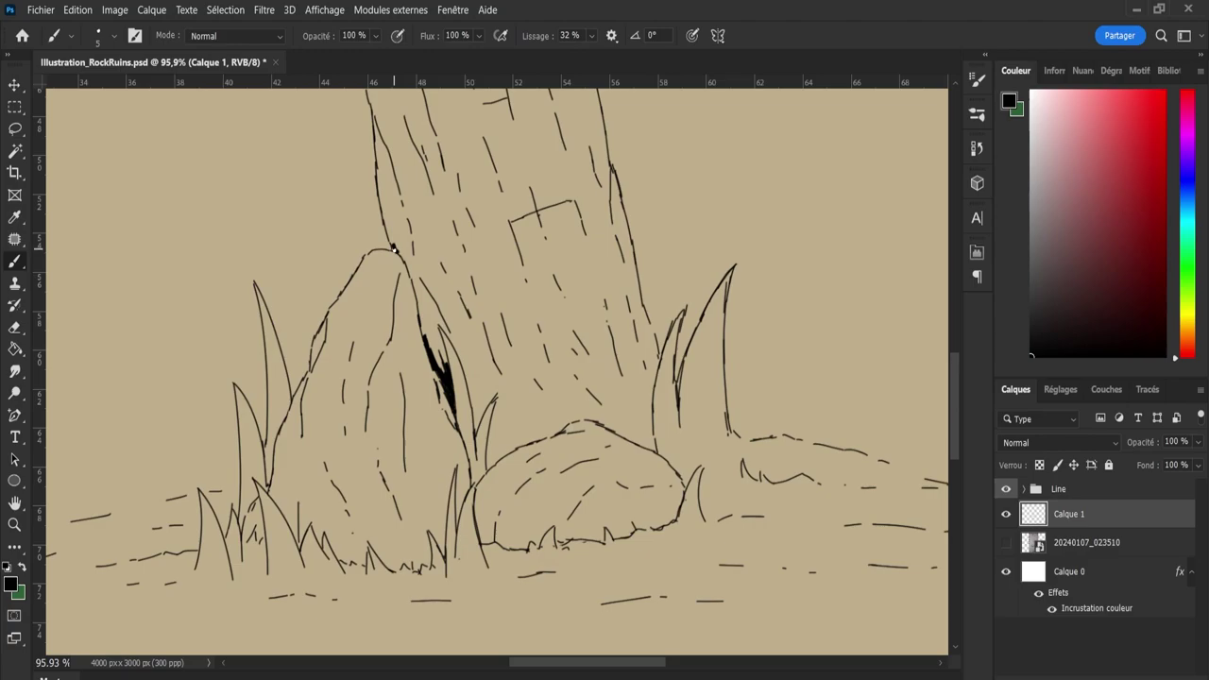
Fill the crack beside the boulder with solid black shadow down to the grass line.
{"action": "left_click_drag", "start_coordinate": [394, 243], "coordinate": [423, 327]}
{"action": "mouse_move", "coordinate": [426, 336]}
{"action": "left_mouse_down"}
{"action": "mouse_move", "coordinate": [444, 378]}
{"action": "mouse_move", "coordinate": [418, 280]}
{"action": "mouse_move", "coordinate": [388, 235]}
{"action": "left_mouse_up"}
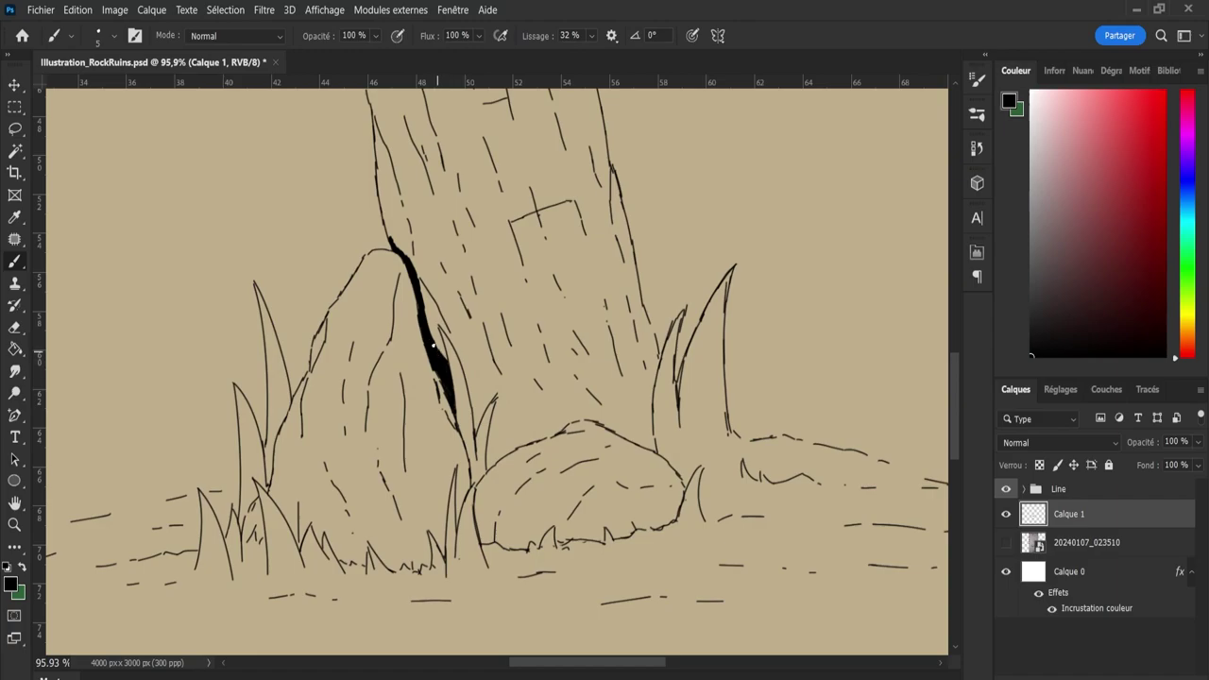
{"action": "mouse_move", "coordinate": [446, 362]}
{"action": "left_mouse_down"}
{"action": "mouse_move", "coordinate": [475, 431]}
{"action": "mouse_move", "coordinate": [469, 383]}
{"action": "left_mouse_up"}
{"action": "mouse_move", "coordinate": [477, 430]}
{"action": "left_mouse_down"}
{"action": "mouse_move", "coordinate": [471, 392]}
{"action": "mouse_move", "coordinate": [488, 402]}
{"action": "left_mouse_up"}
Redraw black ink at the crack tip, thickening it and adding a short side stroke.
{"action": "key", "text": "e"}
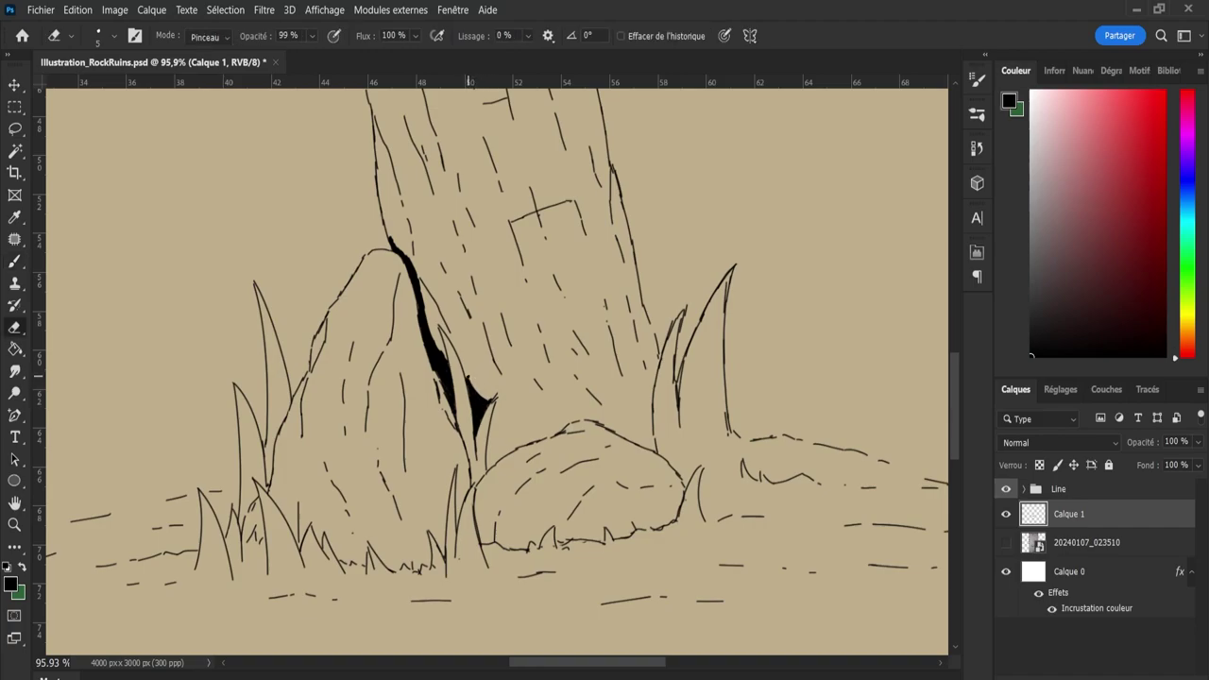
{"action": "key", "text": "b"}
{"action": "key", "text": "e"}
{"action": "key", "text": "b"}
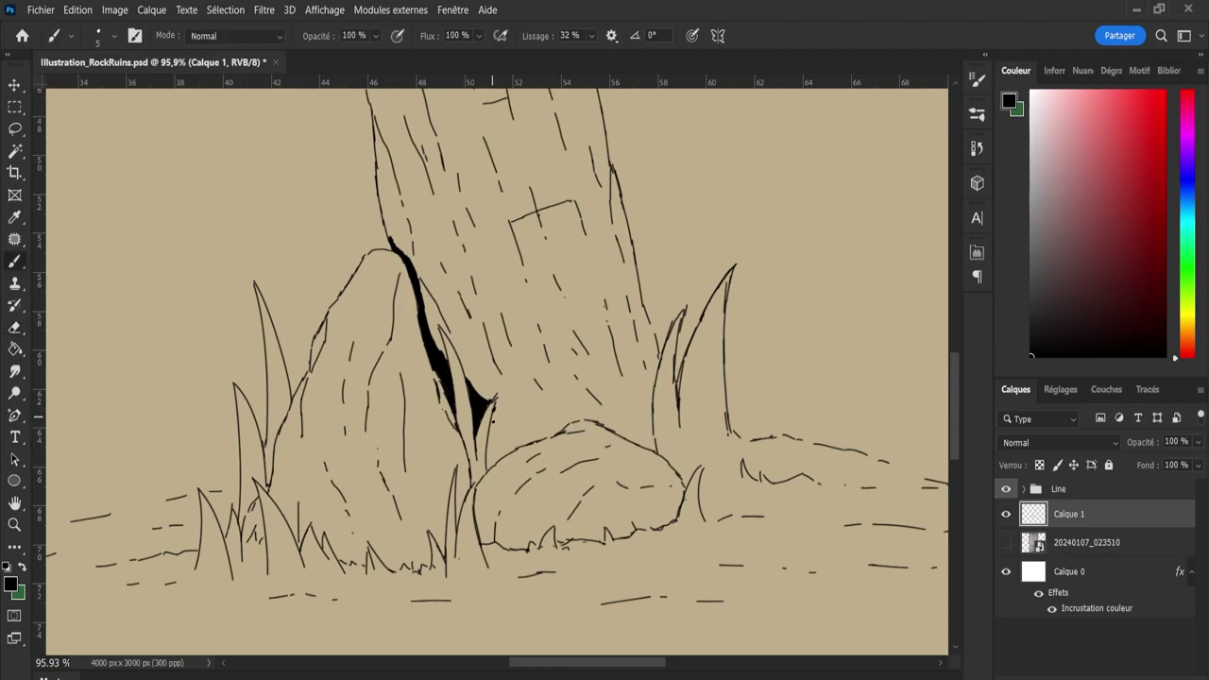
{"action": "left_click_drag", "start_coordinate": [493, 414], "coordinate": [492, 443]}
{"action": "key", "text": "ctrl+z"}
{"action": "mouse_move", "coordinate": [494, 406]}
{"action": "left_mouse_down"}
{"action": "mouse_move", "coordinate": [488, 470]}
{"action": "mouse_move", "coordinate": [492, 459]}
{"action": "left_mouse_up"}
{"action": "left_click_drag", "start_coordinate": [498, 415], "coordinate": [495, 432]}
{"action": "mouse_move", "coordinate": [498, 410]}
{"action": "left_mouse_down"}
{"action": "mouse_move", "coordinate": [558, 430]}
{"action": "mouse_move", "coordinate": [491, 451]}
{"action": "mouse_move", "coordinate": [490, 464]}
{"action": "mouse_move", "coordinate": [522, 442]}
{"action": "mouse_move", "coordinate": [500, 445]}
{"action": "mouse_move", "coordinate": [506, 423]}
{"action": "mouse_move", "coordinate": [507, 436]}
{"action": "mouse_move", "coordinate": [546, 429]}
{"action": "left_mouse_up"}
At brush size 11, fill the gap above the rounded boulder solid black and erase its ragged top edge.
{"action": "key", "text": "bracketright"}
{"action": "key", "text": "bracketright"}
{"action": "key", "text": "bracketright"}
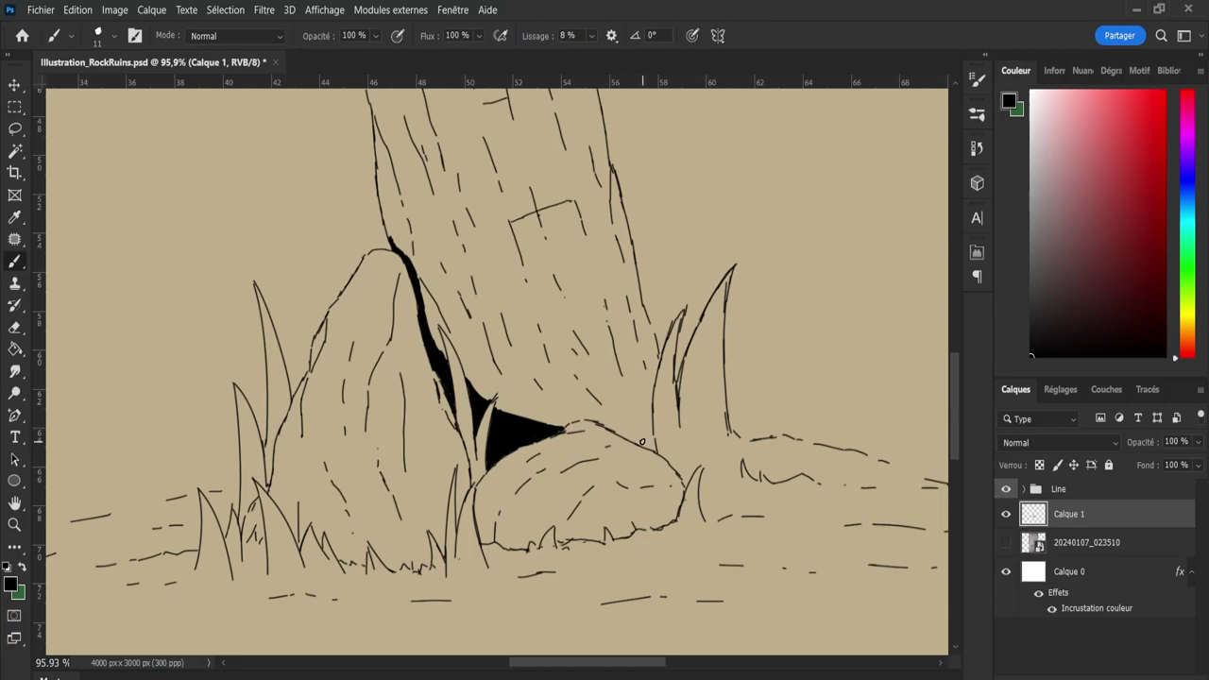
{"action": "mouse_move", "coordinate": [642, 442]}
{"action": "left_mouse_down"}
{"action": "mouse_move", "coordinate": [621, 433]}
{"action": "mouse_move", "coordinate": [658, 450]}
{"action": "left_mouse_up"}
{"action": "mouse_move", "coordinate": [549, 428]}
{"action": "left_mouse_down"}
{"action": "mouse_move", "coordinate": [593, 421]}
{"action": "mouse_move", "coordinate": [648, 435]}
{"action": "left_mouse_up"}
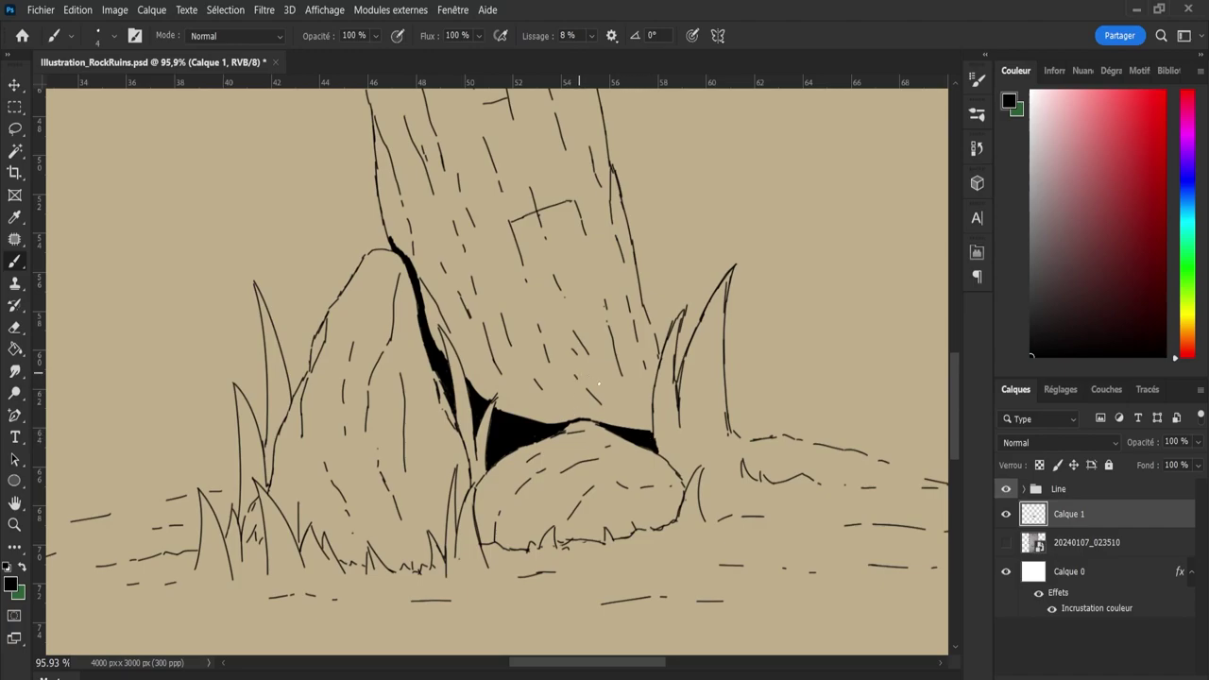
{"action": "left_click_drag", "start_coordinate": [646, 430], "coordinate": [654, 436]}
{"action": "key", "text": "e"}
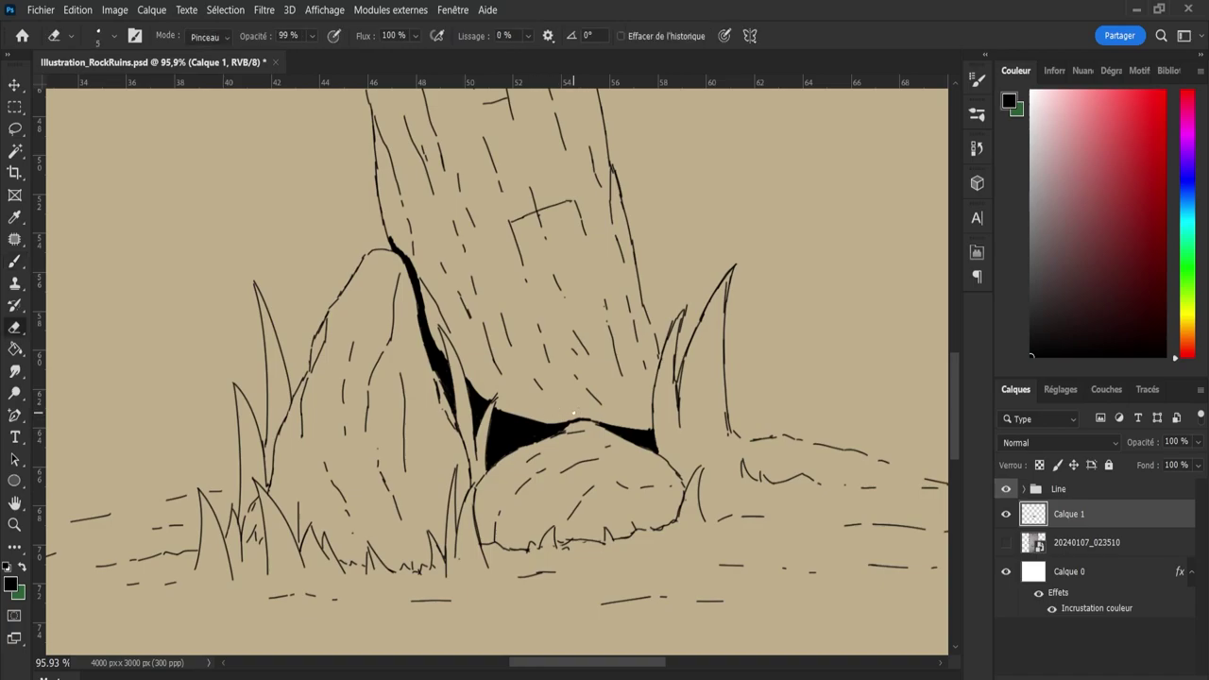
{"action": "left_click_drag", "start_coordinate": [565, 418], "coordinate": [547, 421]}
{"action": "left_click_drag", "start_coordinate": [612, 425], "coordinate": [648, 428]}
Ink a black shadow wedge in the grass at the left boulder's lower-left base.
{"action": "key", "text": "b"}
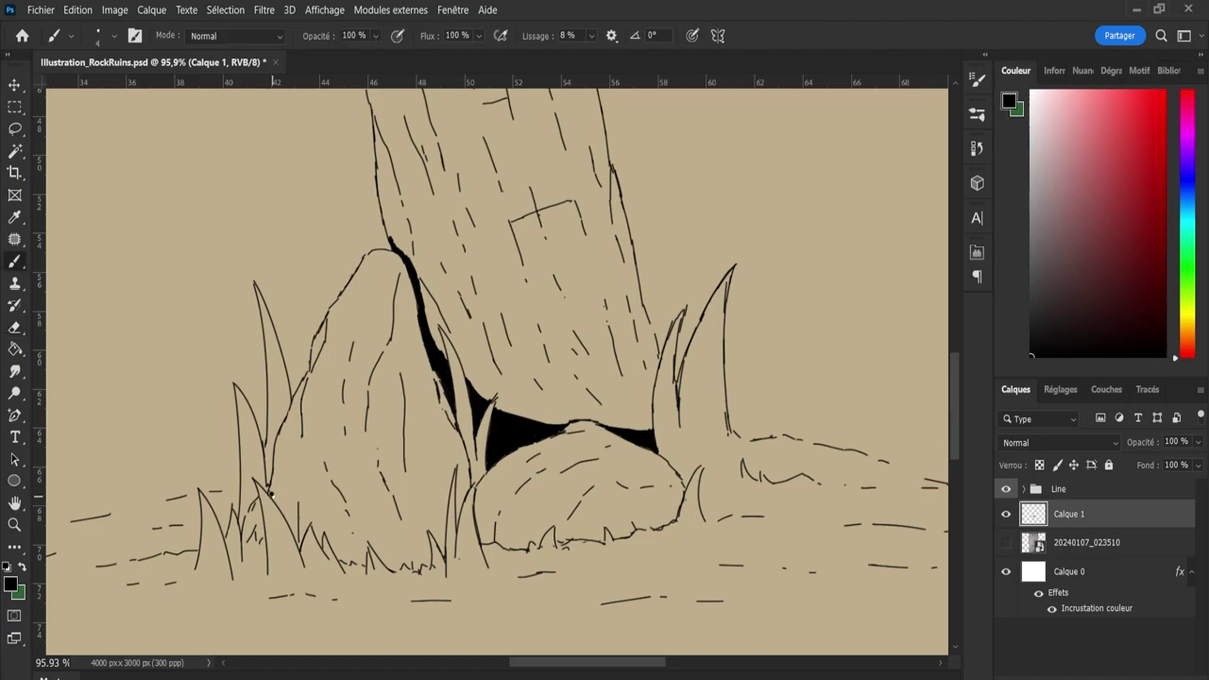
{"action": "left_click_drag", "start_coordinate": [271, 492], "coordinate": [284, 509]}
{"action": "mouse_move", "coordinate": [277, 502]}
{"action": "left_mouse_down"}
{"action": "mouse_move", "coordinate": [299, 543]}
{"action": "mouse_move", "coordinate": [285, 511]}
{"action": "left_mouse_up"}
Thicken the grass shadow and extend solid black shadow rightward along the left boulder's base.
{"action": "left_click_drag", "start_coordinate": [272, 484], "coordinate": [293, 519]}
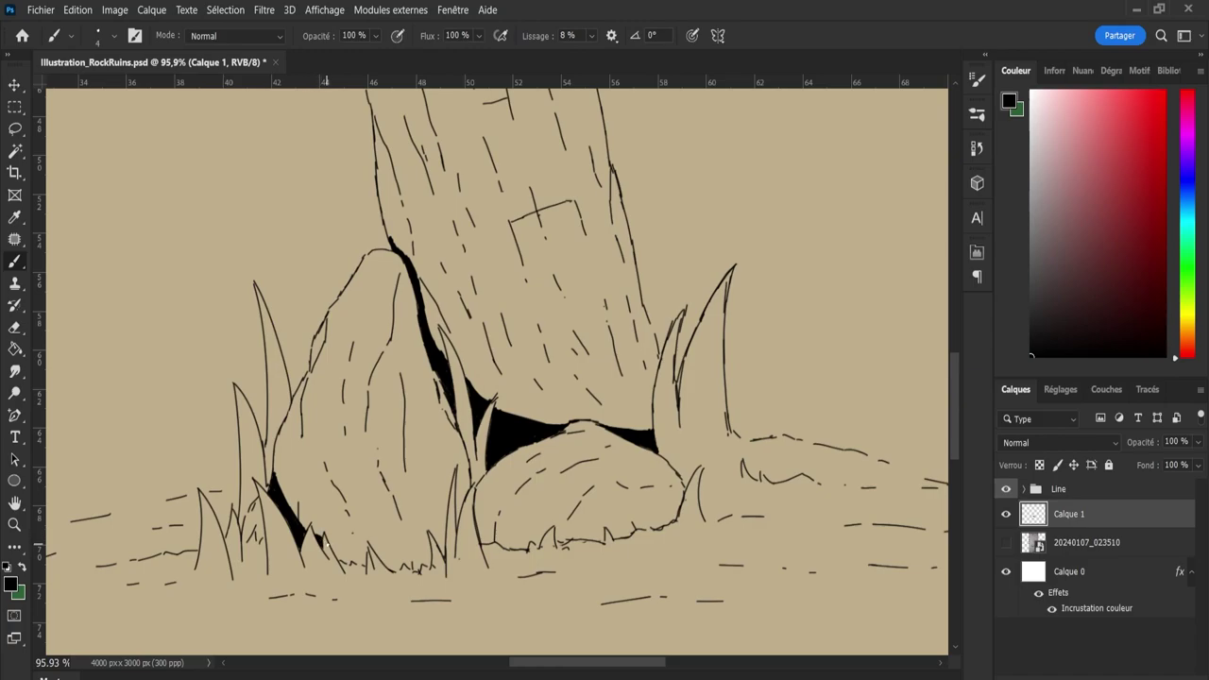
{"action": "left_click_drag", "start_coordinate": [324, 544], "coordinate": [337, 547]}
{"action": "left_click_drag", "start_coordinate": [339, 558], "coordinate": [341, 556]}
{"action": "key", "text": "e"}
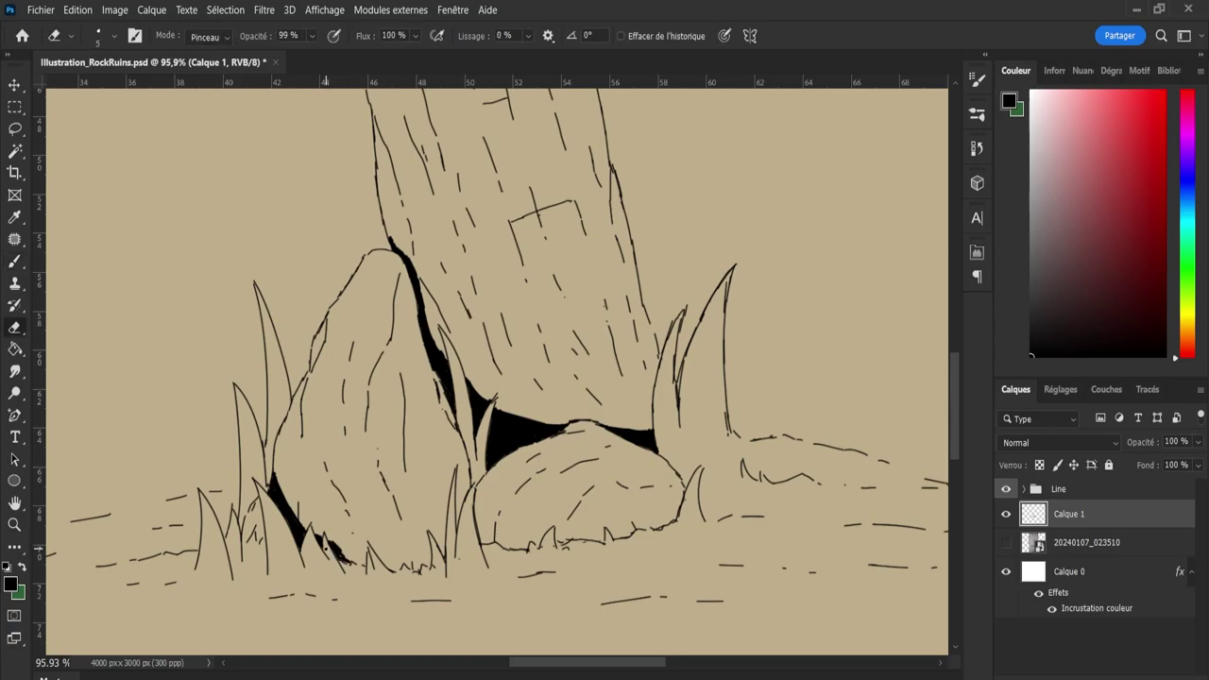
{"action": "key", "text": "b"}
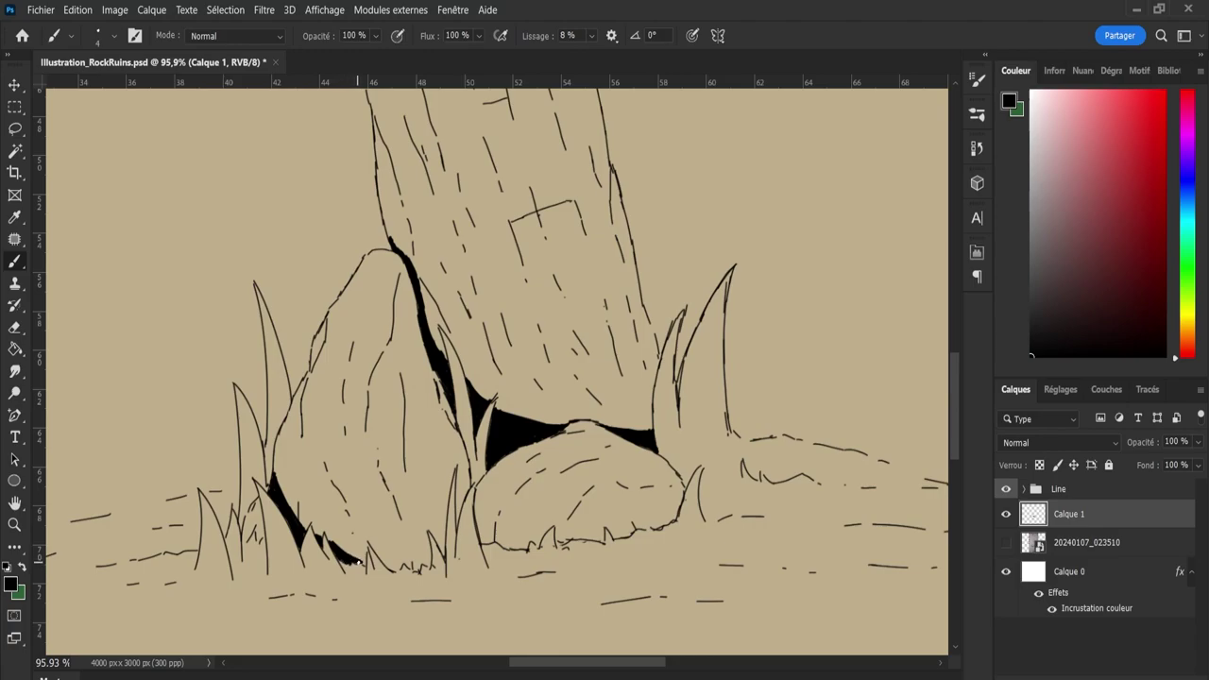
{"action": "key", "text": "e"}
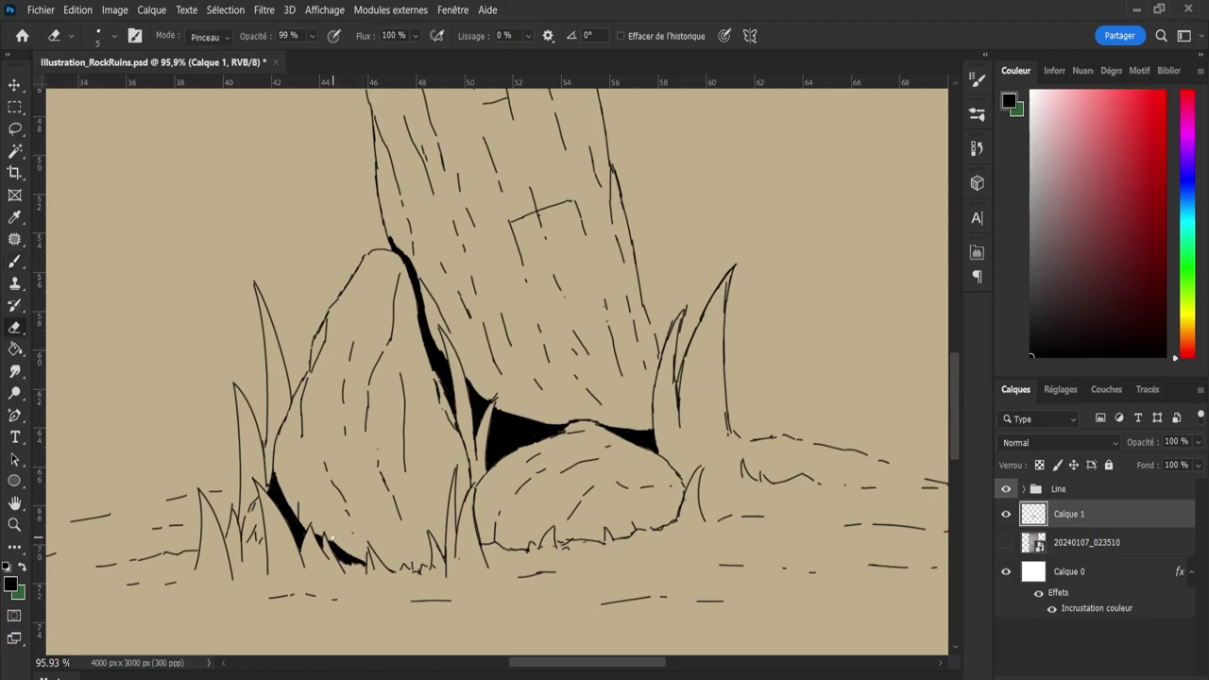
{"action": "key", "text": "b"}
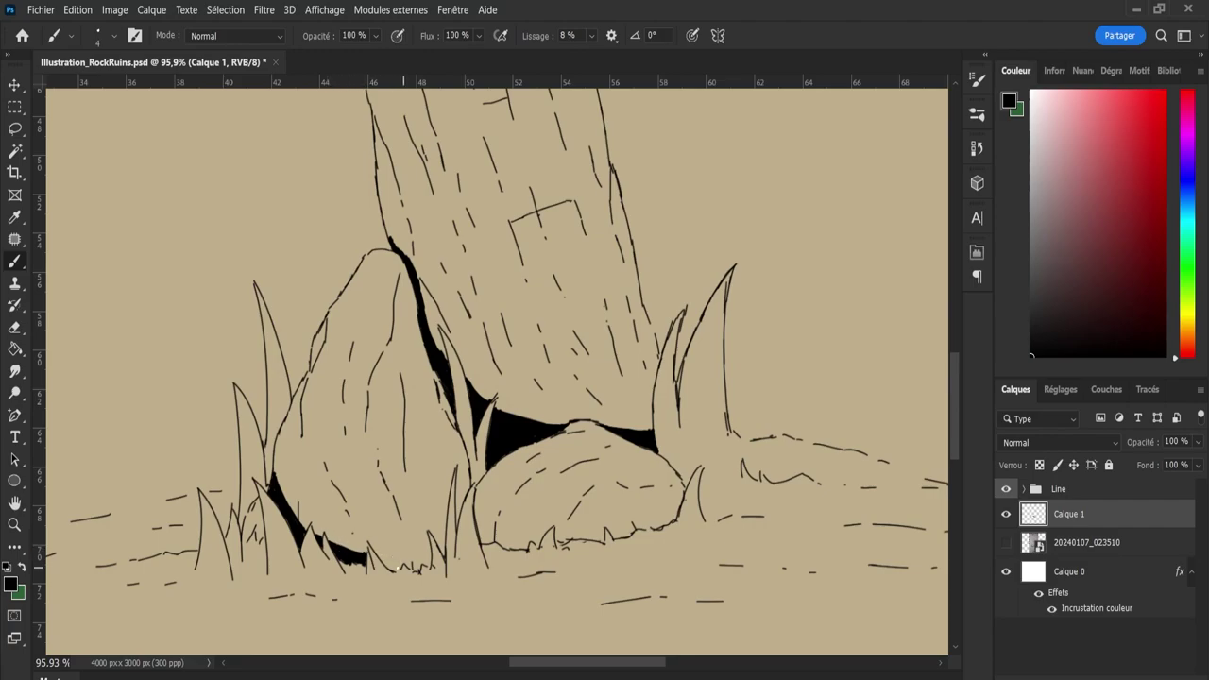
{"action": "mouse_move", "coordinate": [391, 567]}
{"action": "left_mouse_down"}
{"action": "mouse_move", "coordinate": [378, 559]}
{"action": "mouse_move", "coordinate": [395, 564]}
{"action": "left_mouse_up"}
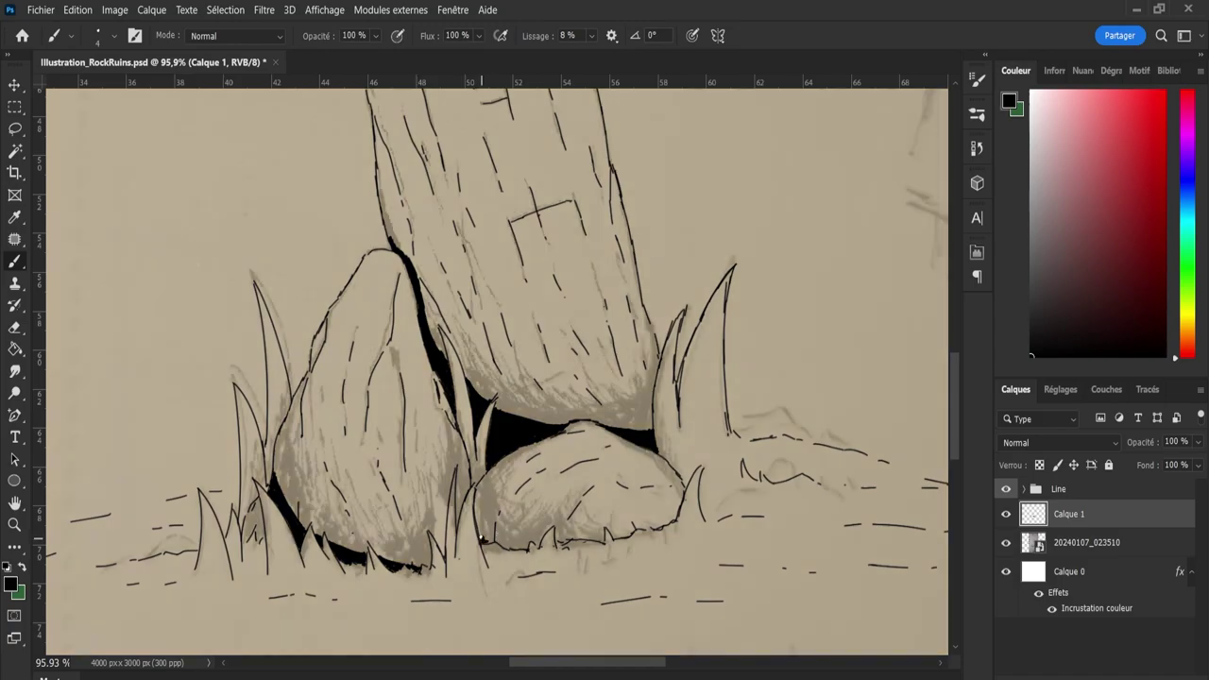
Ink the small rock's left edge and add black hatching along the left boulder's lower-left edge.
{"action": "left_click_drag", "start_coordinate": [480, 526], "coordinate": [476, 492]}
{"action": "mouse_move", "coordinate": [478, 491]}
{"action": "left_mouse_down"}
{"action": "mouse_move", "coordinate": [481, 480]}
{"action": "mouse_move", "coordinate": [490, 540]}
{"action": "mouse_move", "coordinate": [526, 546]}
{"action": "left_mouse_up"}
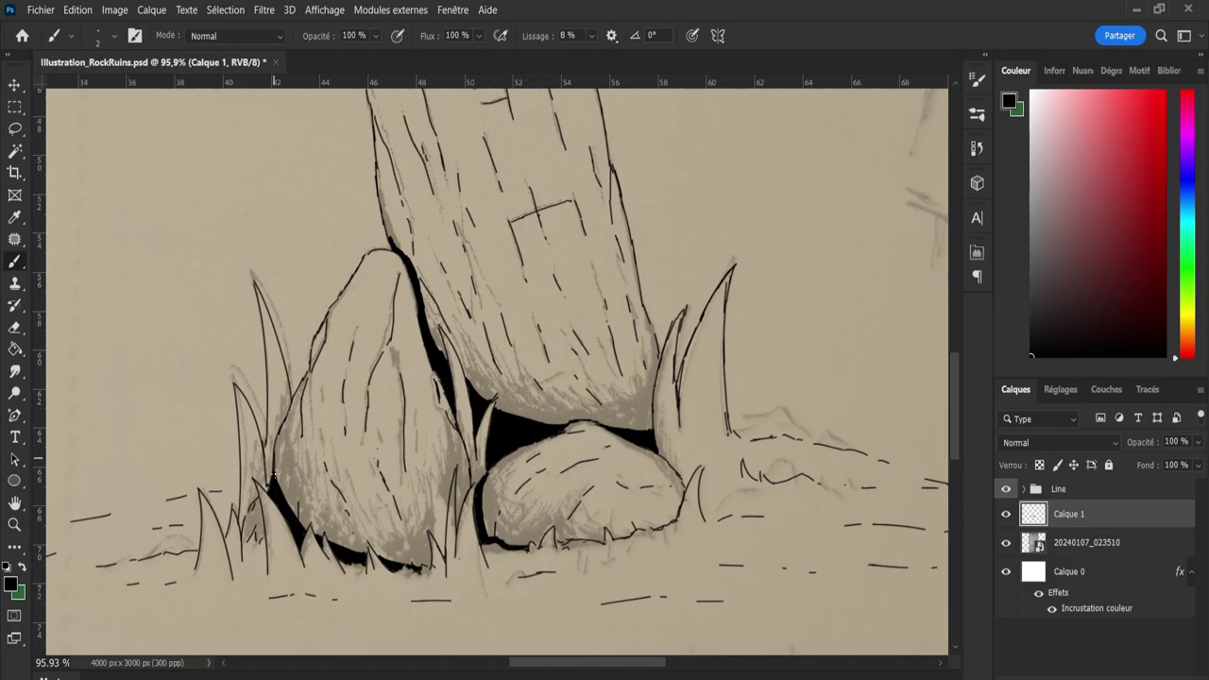
{"action": "mouse_move", "coordinate": [274, 449]}
{"action": "left_mouse_down"}
{"action": "mouse_move", "coordinate": [284, 506]}
{"action": "mouse_move", "coordinate": [300, 519]}
{"action": "left_mouse_up"}
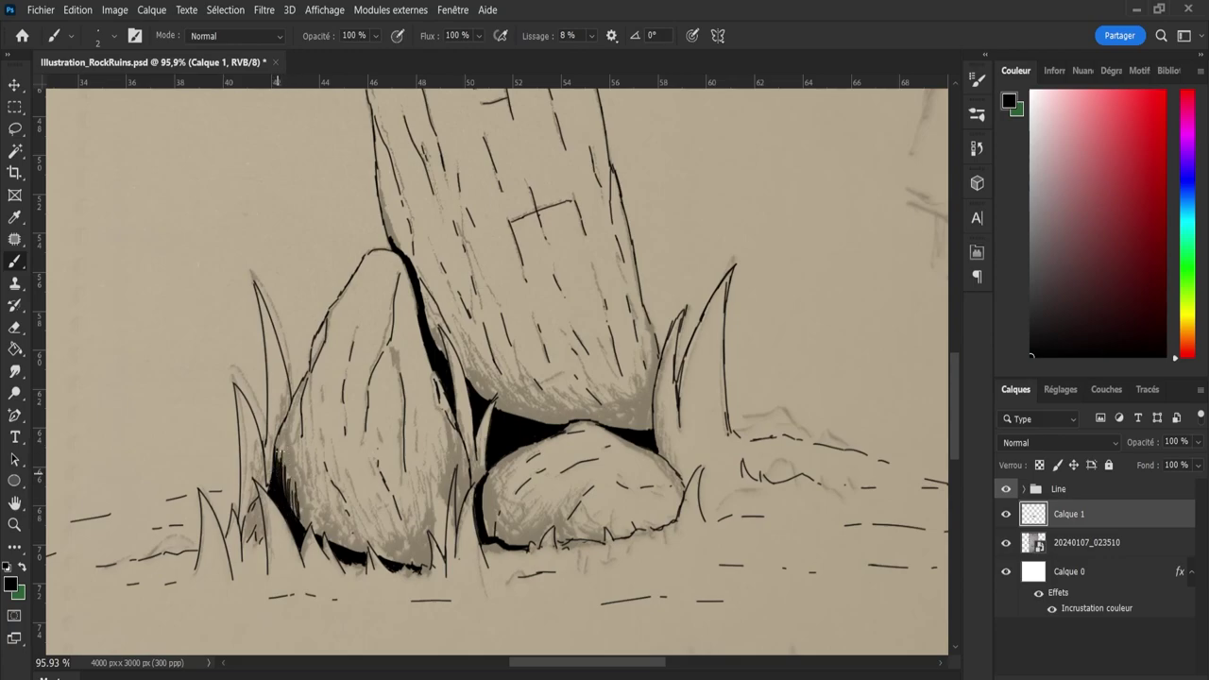
{"action": "mouse_move", "coordinate": [280, 450]}
{"action": "left_mouse_down"}
{"action": "mouse_move", "coordinate": [305, 531]}
{"action": "mouse_move", "coordinate": [299, 521]}
{"action": "left_mouse_up"}
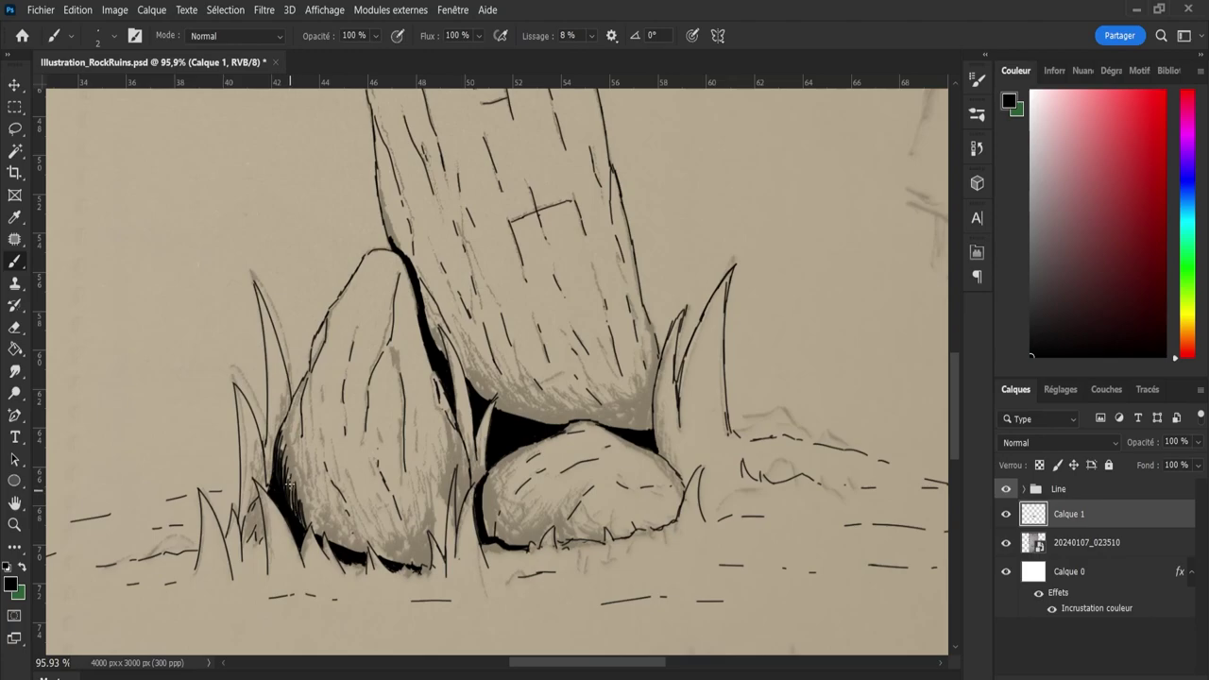
{"action": "mouse_move", "coordinate": [289, 479]}
{"action": "left_mouse_down"}
{"action": "mouse_move", "coordinate": [298, 529]}
{"action": "mouse_move", "coordinate": [321, 542]}
{"action": "mouse_move", "coordinate": [325, 529]}
{"action": "mouse_move", "coordinate": [338, 551]}
{"action": "mouse_move", "coordinate": [363, 545]}
{"action": "left_mouse_up"}
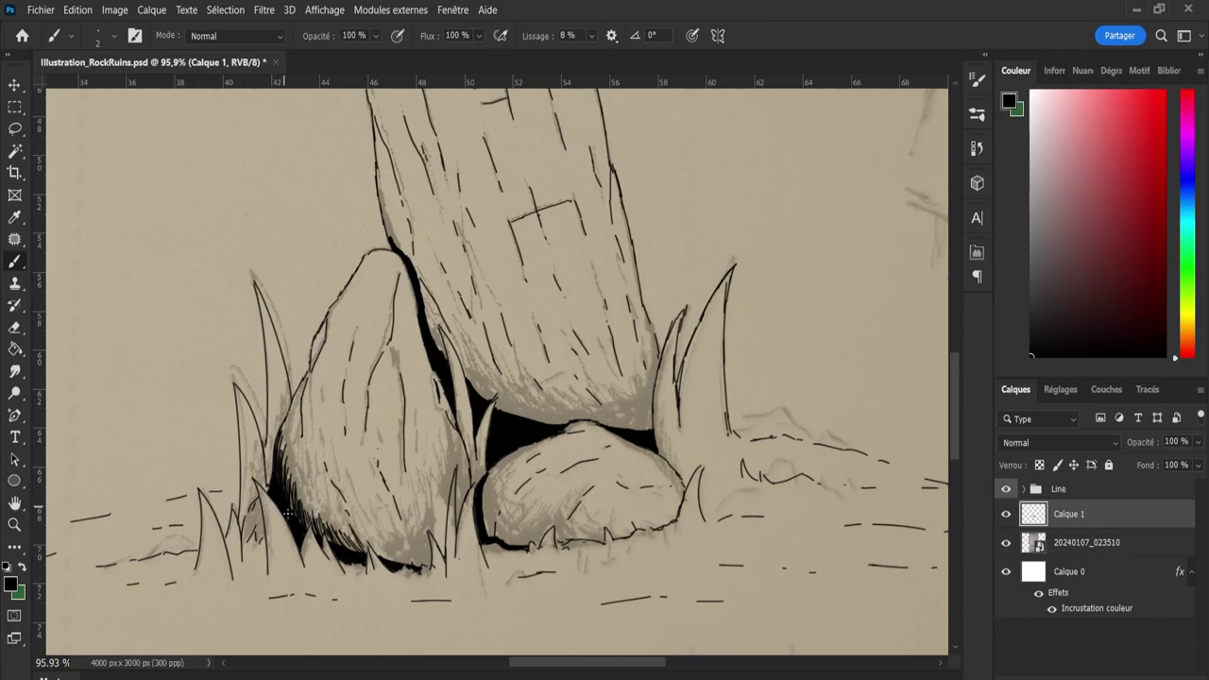
{"action": "left_click_drag", "start_coordinate": [285, 485], "coordinate": [298, 517]}
Set brush smoothing (Lissage) to 38% and hatch the left boulder's lower-left edge and base shadow.
{"action": "type", "text": "38"}
{"action": "left_click_drag", "start_coordinate": [285, 476], "coordinate": [297, 520]}
{"action": "left_click_drag", "start_coordinate": [285, 432], "coordinate": [289, 476]}
{"action": "left_click_drag", "start_coordinate": [281, 436], "coordinate": [308, 523]}
{"action": "left_click_drag", "start_coordinate": [301, 476], "coordinate": [306, 504]}
{"action": "left_click_drag", "start_coordinate": [304, 486], "coordinate": [317, 521]}
{"action": "mouse_move", "coordinate": [313, 493]}
{"action": "left_mouse_down"}
{"action": "mouse_move", "coordinate": [325, 523]}
{"action": "mouse_move", "coordinate": [312, 518]}
{"action": "mouse_move", "coordinate": [333, 530]}
{"action": "left_mouse_up"}
{"action": "mouse_move", "coordinate": [323, 507]}
{"action": "left_mouse_down"}
{"action": "mouse_move", "coordinate": [360, 551]}
{"action": "mouse_move", "coordinate": [321, 510]}
{"action": "mouse_move", "coordinate": [322, 540]}
{"action": "mouse_move", "coordinate": [307, 512]}
{"action": "left_mouse_up"}
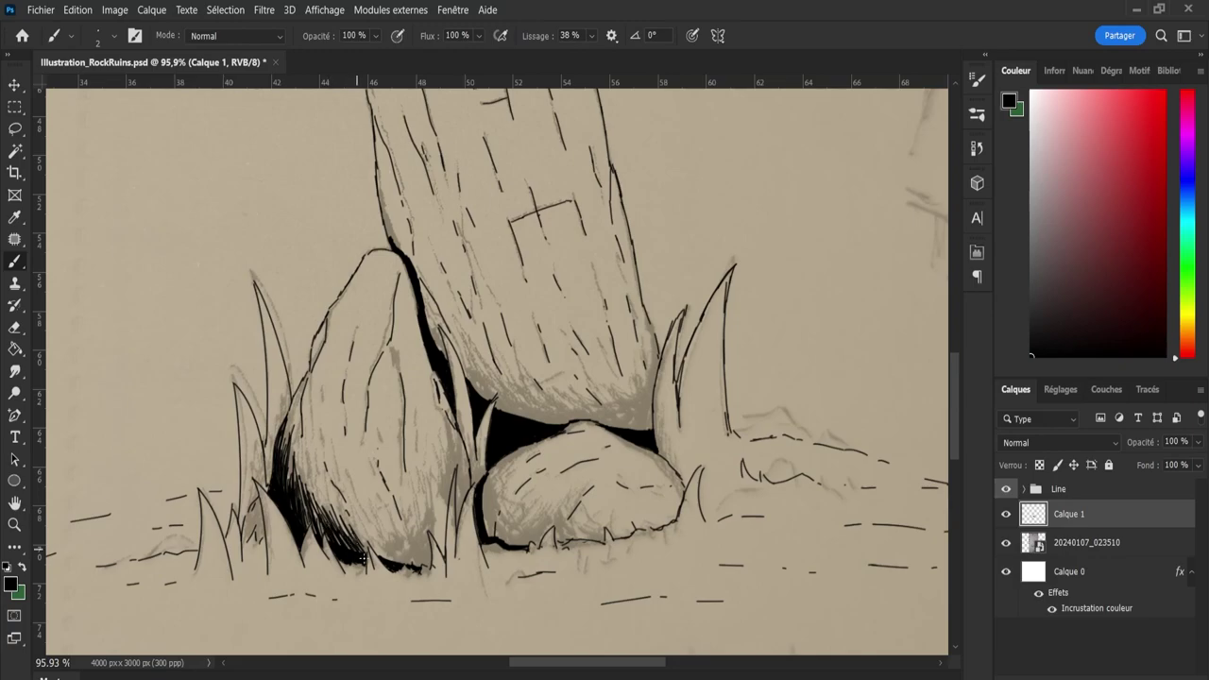
{"action": "mouse_move", "coordinate": [353, 534]}
{"action": "left_mouse_down"}
{"action": "mouse_move", "coordinate": [370, 553]}
{"action": "mouse_move", "coordinate": [343, 505]}
{"action": "left_mouse_up"}
{"action": "mouse_move", "coordinate": [395, 564]}
{"action": "left_mouse_down"}
{"action": "mouse_move", "coordinate": [376, 544]}
{"action": "mouse_move", "coordinate": [387, 557]}
{"action": "mouse_move", "coordinate": [391, 544]}
{"action": "mouse_move", "coordinate": [421, 553]}
{"action": "mouse_move", "coordinate": [387, 549]}
{"action": "mouse_move", "coordinate": [370, 517]}
{"action": "mouse_move", "coordinate": [410, 540]}
{"action": "left_mouse_up"}
{"action": "left_click_drag", "start_coordinate": [428, 563], "coordinate": [418, 535]}
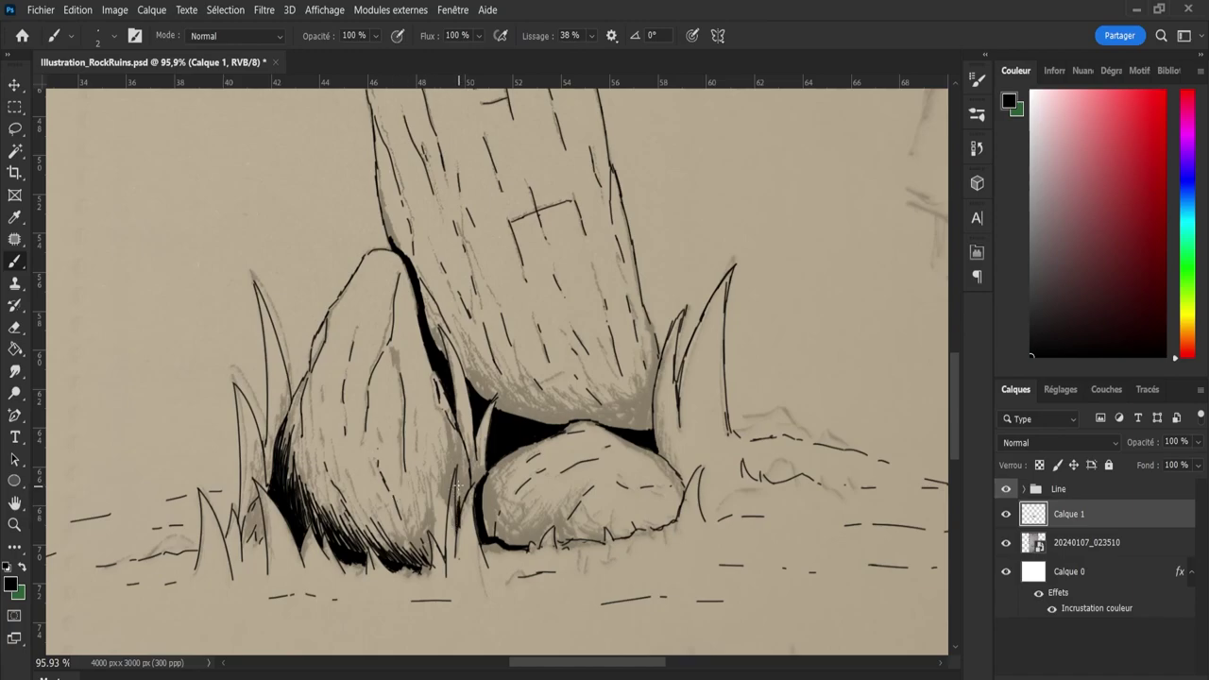
Hatch the grass blade beside the left boulder's right edge and base.
{"action": "mouse_move", "coordinate": [468, 461]}
{"action": "left_mouse_down"}
{"action": "mouse_move", "coordinate": [462, 493]}
{"action": "mouse_move", "coordinate": [447, 417]}
{"action": "mouse_move", "coordinate": [451, 440]}
{"action": "left_mouse_up"}
{"action": "mouse_move", "coordinate": [467, 489]}
{"action": "left_mouse_down"}
{"action": "mouse_move", "coordinate": [466, 457]}
{"action": "mouse_move", "coordinate": [461, 484]}
{"action": "left_mouse_up"}
{"action": "left_click_drag", "start_coordinate": [454, 442], "coordinate": [445, 423]}
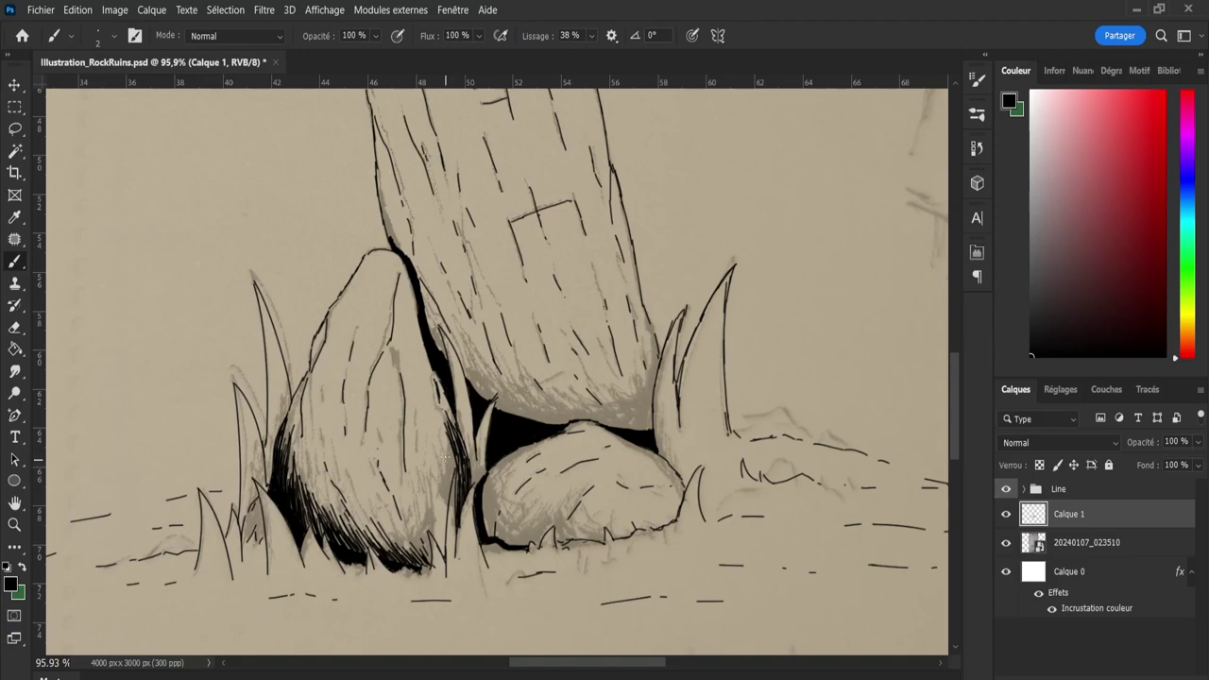
{"action": "mouse_move", "coordinate": [461, 478]}
{"action": "left_mouse_down"}
{"action": "mouse_move", "coordinate": [448, 444]}
{"action": "mouse_move", "coordinate": [443, 480]}
{"action": "mouse_move", "coordinate": [447, 448]}
{"action": "mouse_move", "coordinate": [459, 466]}
{"action": "mouse_move", "coordinate": [454, 411]}
{"action": "left_mouse_up"}
{"action": "left_click_drag", "start_coordinate": [470, 464], "coordinate": [465, 450]}
{"action": "left_click_drag", "start_coordinate": [442, 557], "coordinate": [440, 481]}
{"action": "left_click_drag", "start_coordinate": [440, 556], "coordinate": [442, 516]}
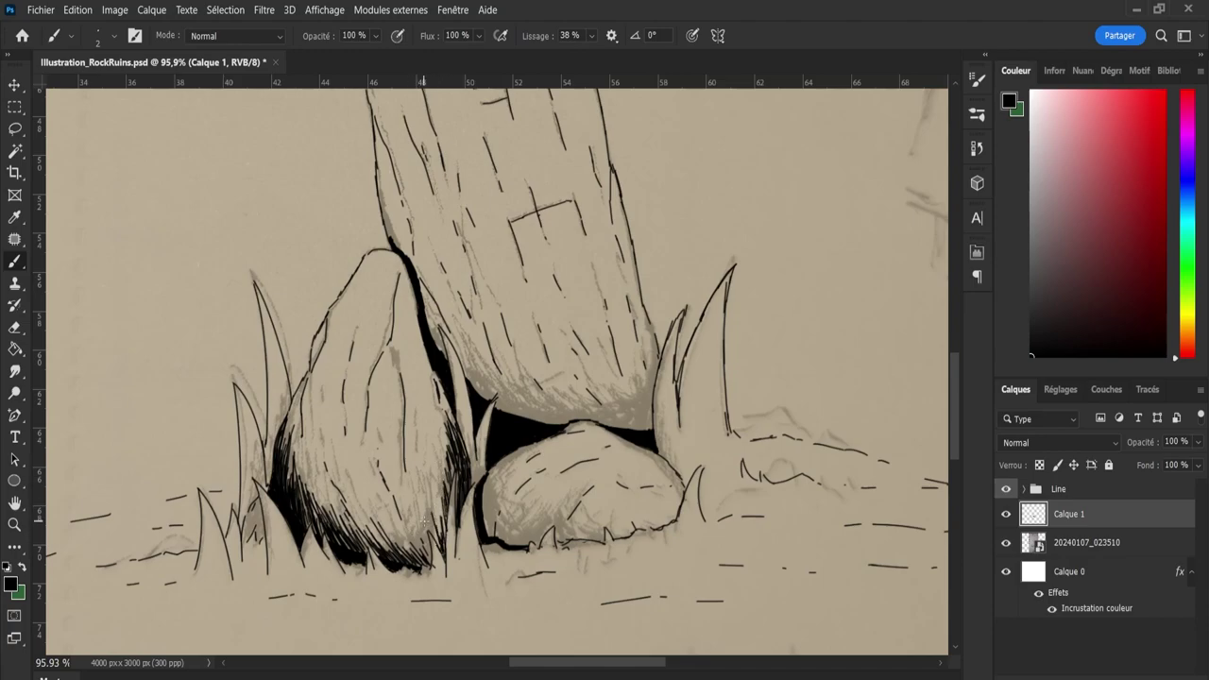
Darken the standing stone's left outline where it meets the left boulder.
{"action": "left_click_drag", "start_coordinate": [393, 227], "coordinate": [397, 241]}
{"action": "left_click_drag", "start_coordinate": [383, 201], "coordinate": [394, 236]}
{"action": "left_click_drag", "start_coordinate": [382, 192], "coordinate": [408, 264]}
Ink the crevices between the standing stone, pointed boulder and small boulder solid black.
{"action": "left_click_drag", "start_coordinate": [442, 360], "coordinate": [418, 278]}
{"action": "left_click_drag", "start_coordinate": [429, 328], "coordinate": [408, 250]}
{"action": "left_click_drag", "start_coordinate": [446, 367], "coordinate": [431, 327]}
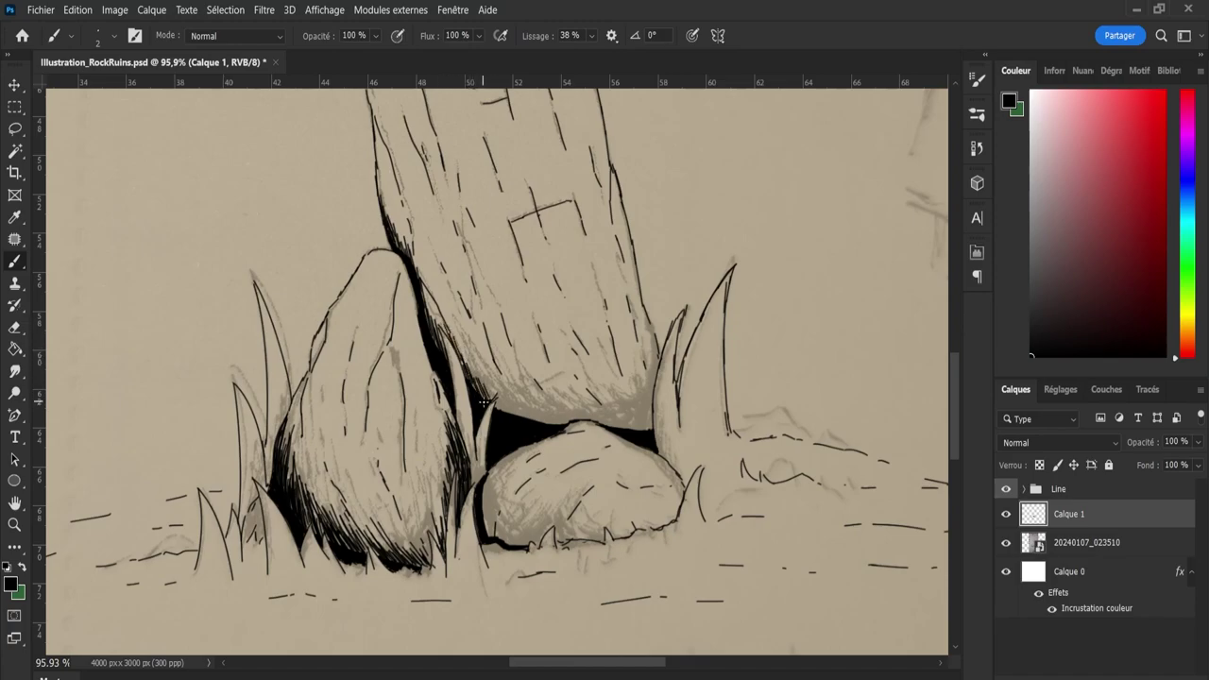
{"action": "left_click_drag", "start_coordinate": [469, 347], "coordinate": [479, 390]}
{"action": "left_click_drag", "start_coordinate": [480, 367], "coordinate": [491, 393]}
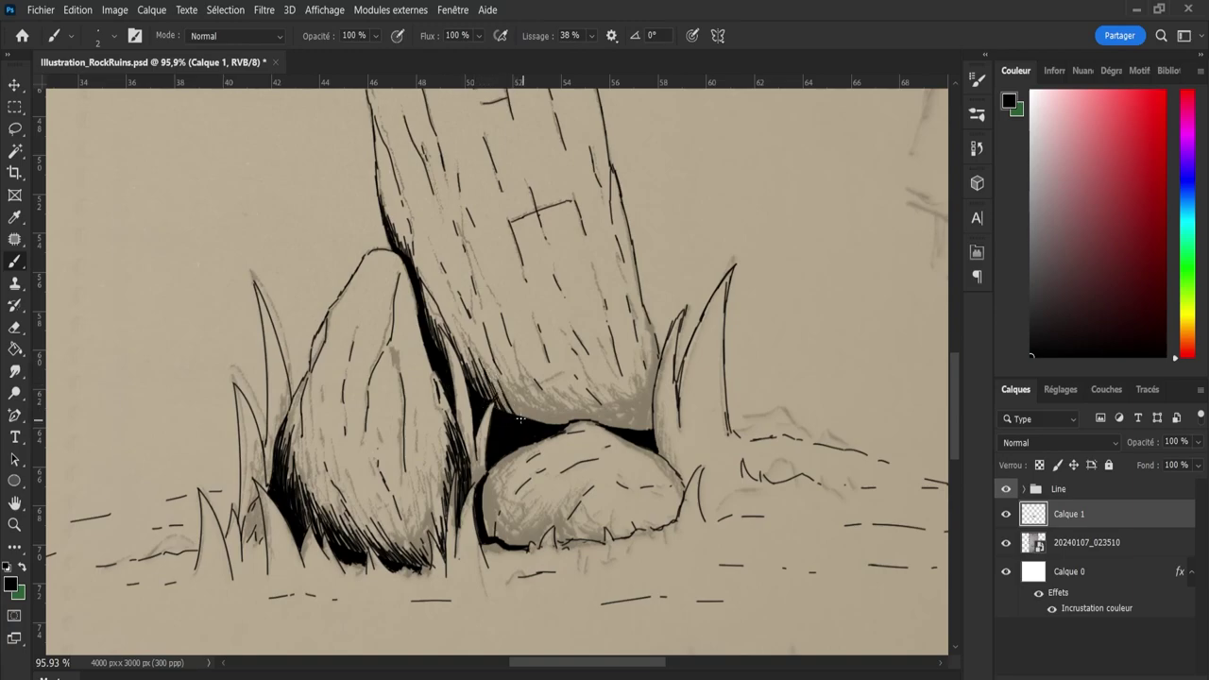
{"action": "mouse_move", "coordinate": [515, 410]}
{"action": "left_mouse_down"}
{"action": "mouse_move", "coordinate": [557, 429]}
{"action": "mouse_move", "coordinate": [564, 420]}
{"action": "mouse_move", "coordinate": [489, 391]}
{"action": "mouse_move", "coordinate": [527, 405]}
{"action": "mouse_move", "coordinate": [517, 380]}
{"action": "mouse_move", "coordinate": [510, 391]}
{"action": "mouse_move", "coordinate": [465, 361]}
{"action": "mouse_move", "coordinate": [455, 338]}
{"action": "left_mouse_up"}
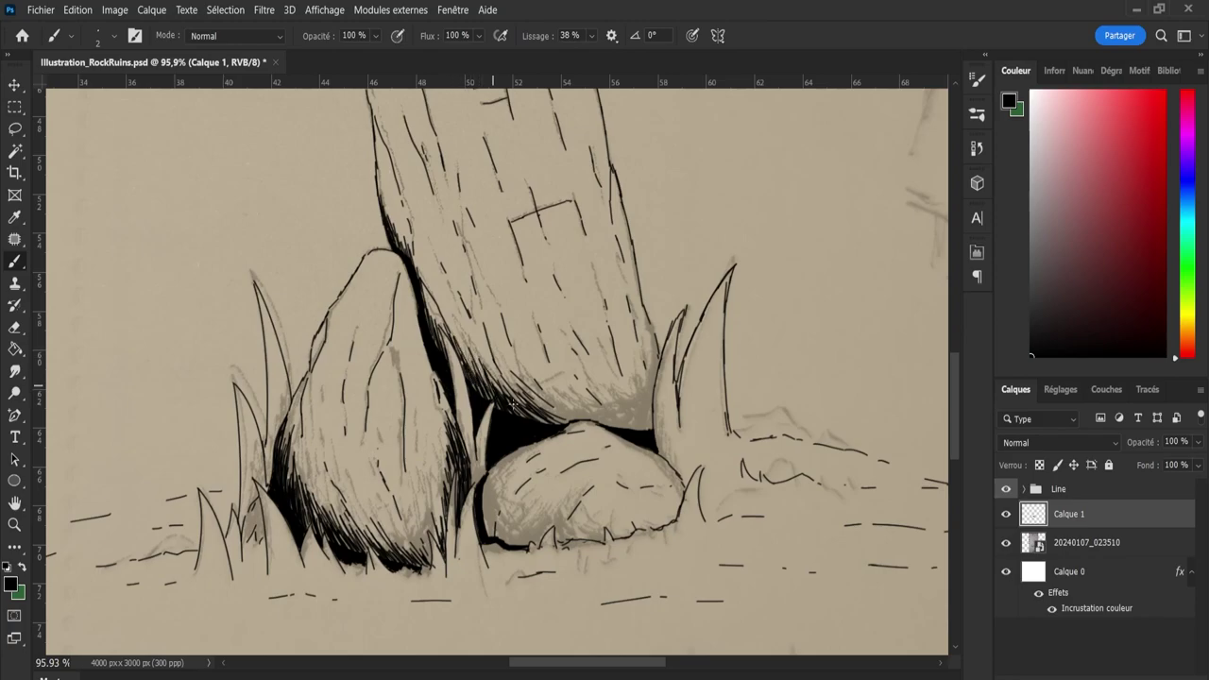
Ink the standing stone's right edge and hatch its lower right side above the small boulder.
{"action": "key", "text": "e"}
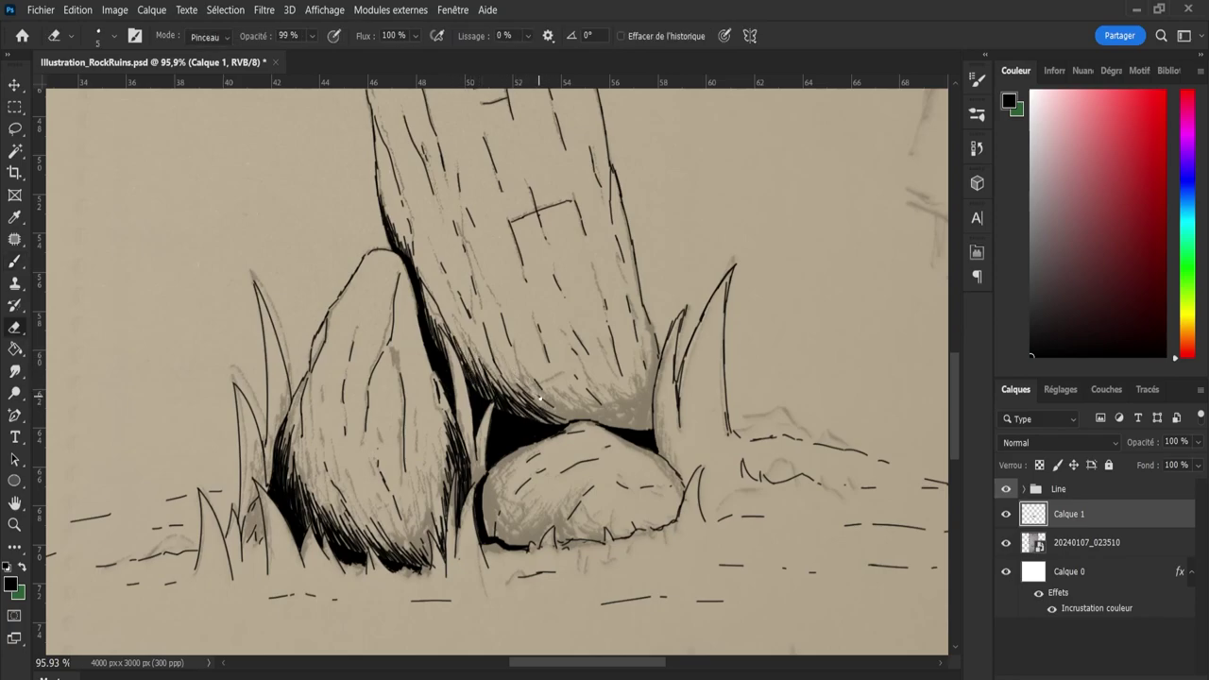
{"action": "key", "text": "b"}
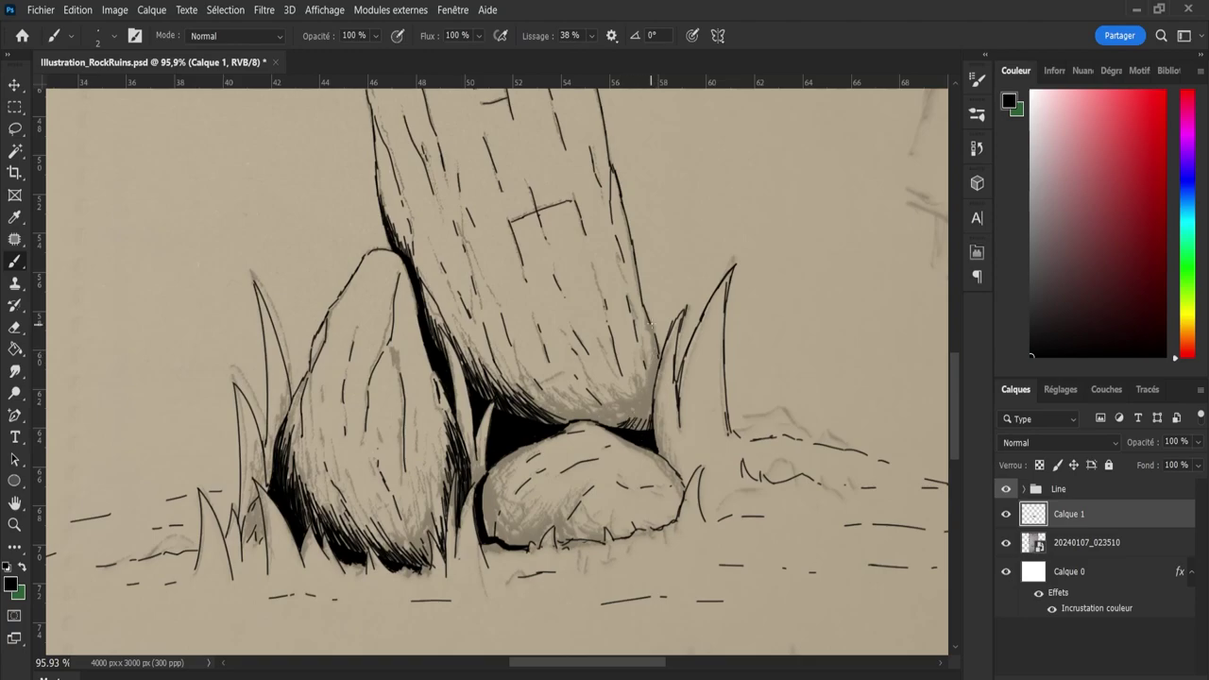
{"action": "left_click_drag", "start_coordinate": [651, 325], "coordinate": [649, 388]}
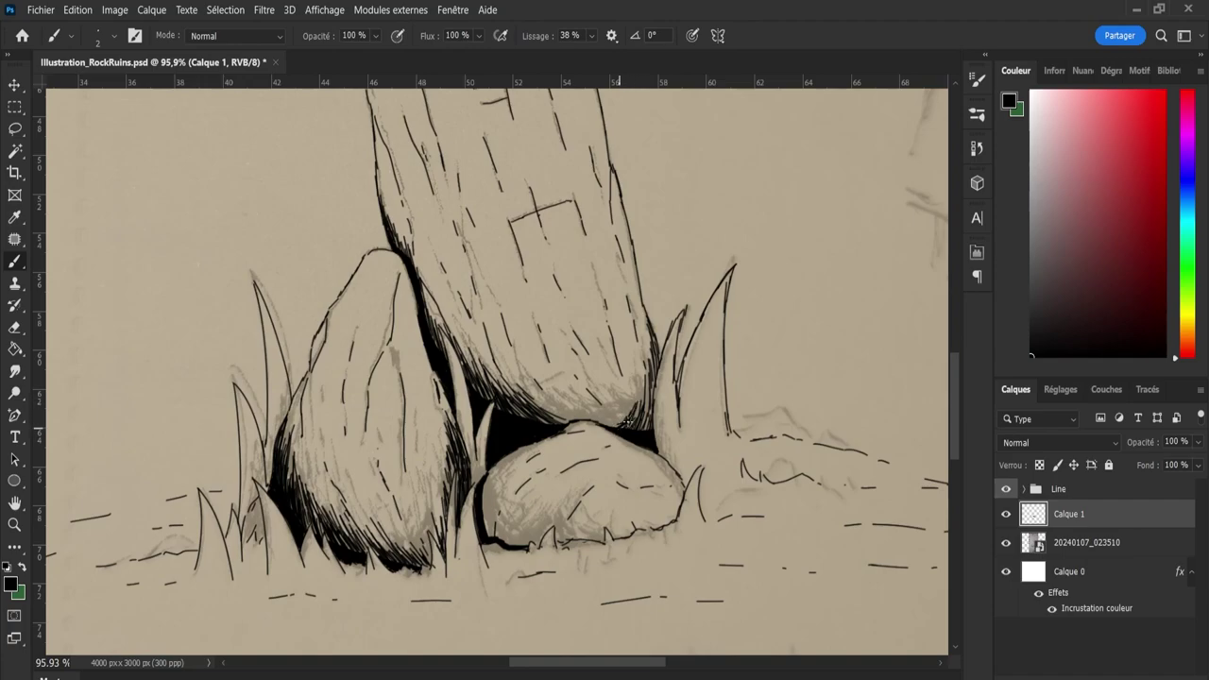
{"action": "mouse_move", "coordinate": [638, 378]}
{"action": "left_mouse_down"}
{"action": "mouse_move", "coordinate": [644, 425]}
{"action": "mouse_move", "coordinate": [617, 419]}
{"action": "left_mouse_up"}
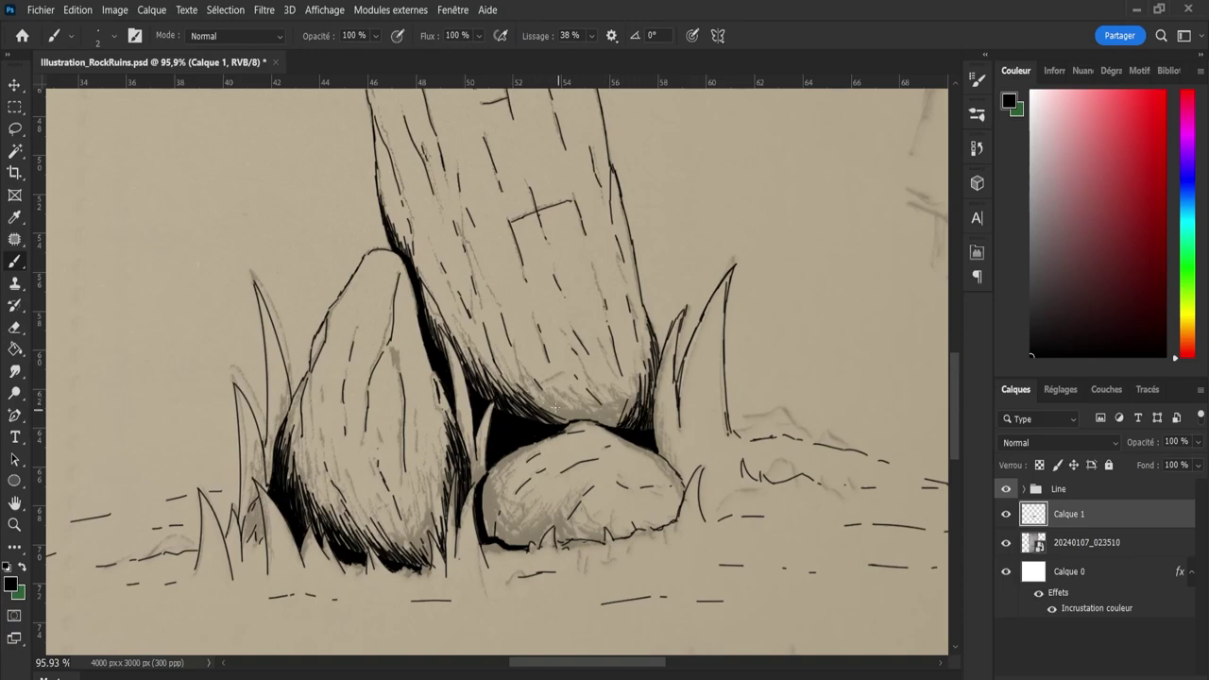
{"action": "mouse_move", "coordinate": [561, 426]}
{"action": "left_mouse_down"}
{"action": "mouse_move", "coordinate": [532, 393]}
{"action": "mouse_move", "coordinate": [567, 425]}
{"action": "mouse_move", "coordinate": [580, 412]}
{"action": "mouse_move", "coordinate": [629, 413]}
{"action": "mouse_move", "coordinate": [601, 416]}
{"action": "left_mouse_up"}
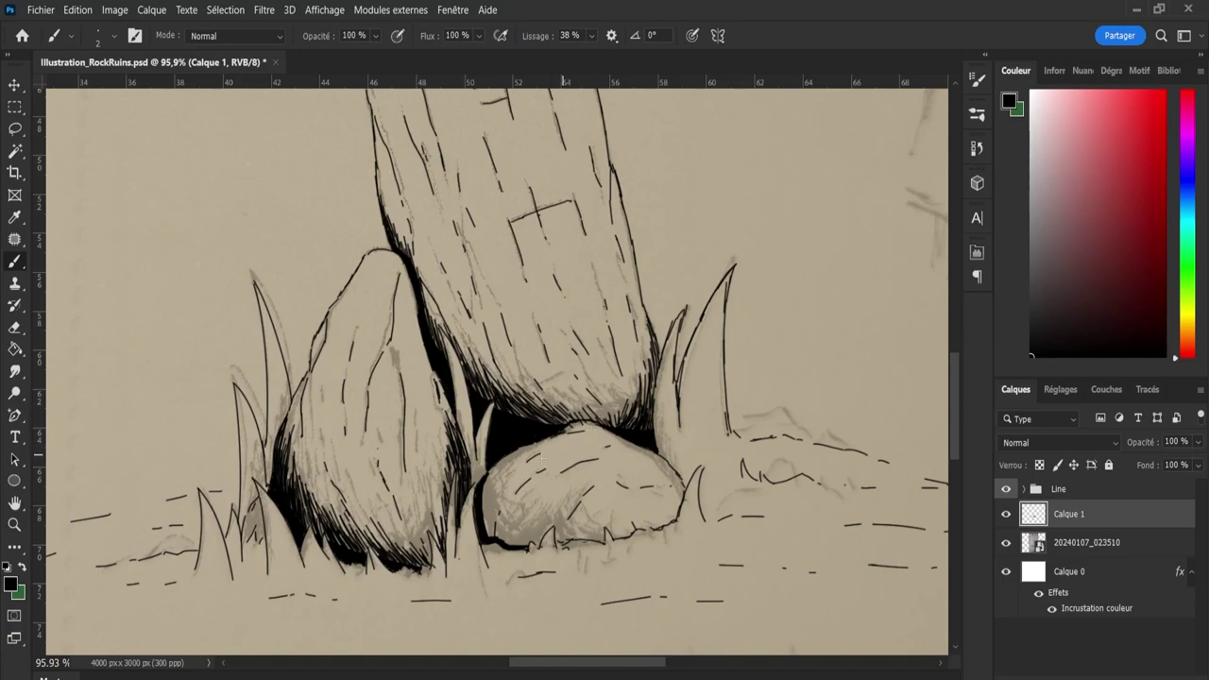
Hatch the standing stone's underside and lower edge, plus the small boulder's left edge.
{"action": "key", "text": "e"}
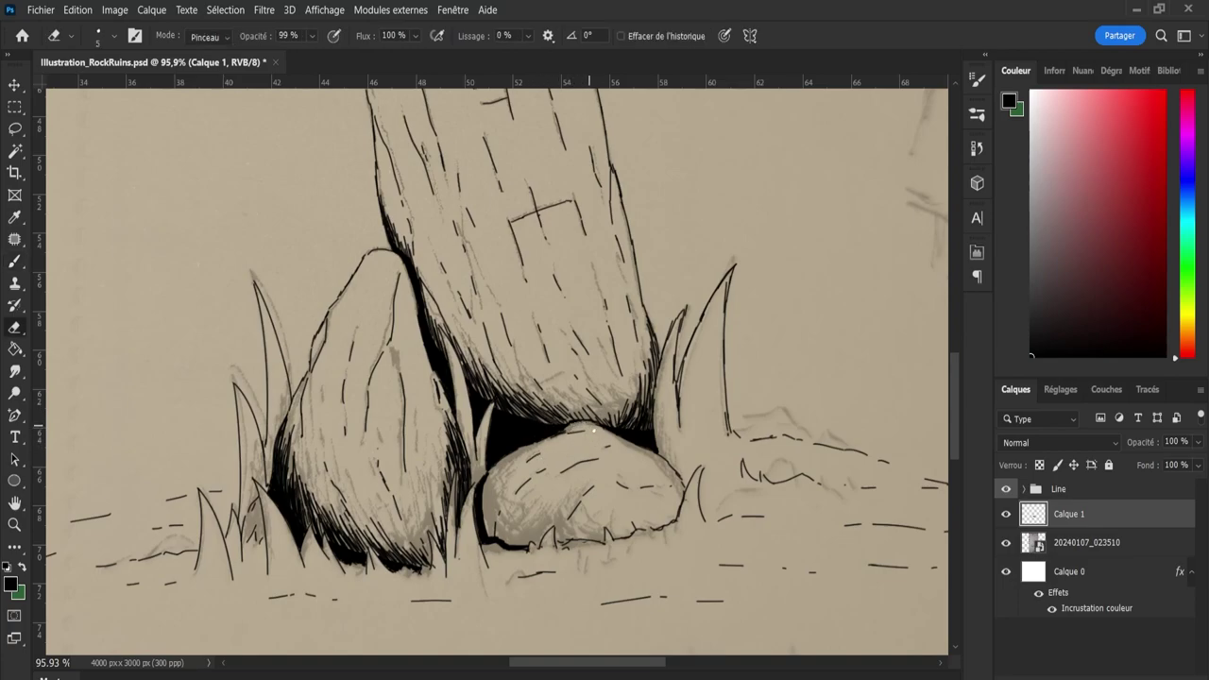
{"action": "key", "text": "b"}
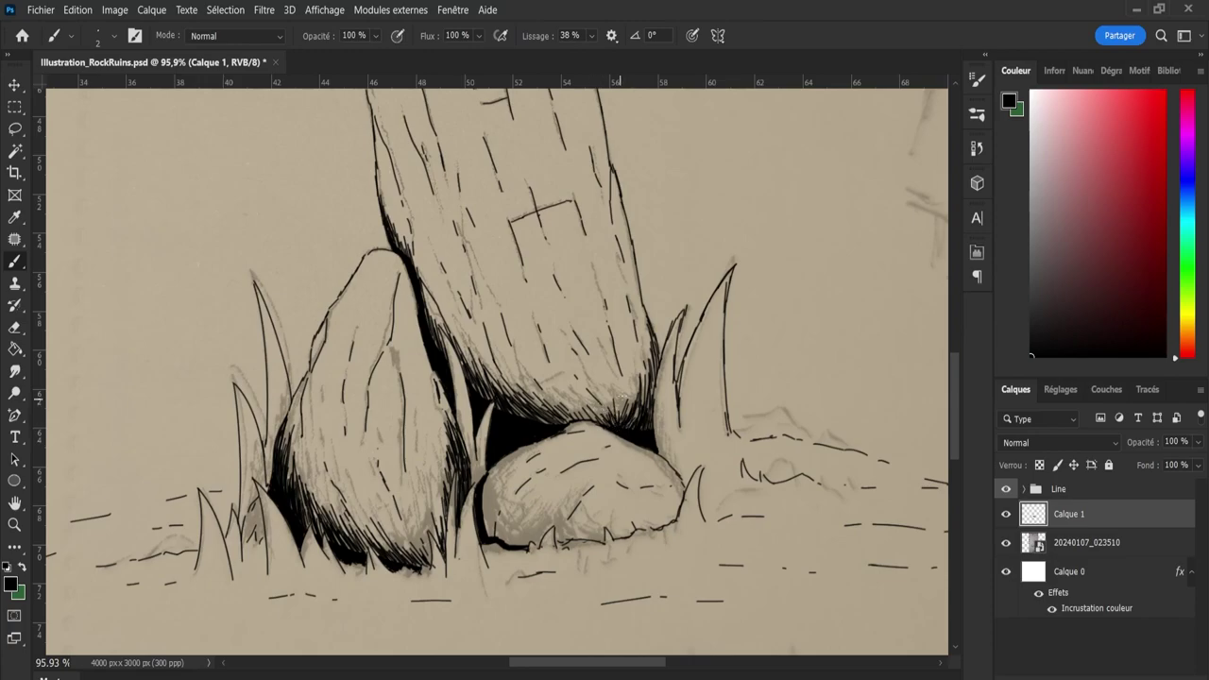
{"action": "left_click_drag", "start_coordinate": [635, 394], "coordinate": [627, 419]}
{"action": "mouse_move", "coordinate": [627, 374]}
{"action": "left_mouse_down"}
{"action": "mouse_move", "coordinate": [624, 419]}
{"action": "mouse_move", "coordinate": [642, 425]}
{"action": "left_mouse_up"}
{"action": "left_click_drag", "start_coordinate": [654, 332], "coordinate": [646, 357]}
{"action": "left_click_drag", "start_coordinate": [652, 311], "coordinate": [639, 346]}
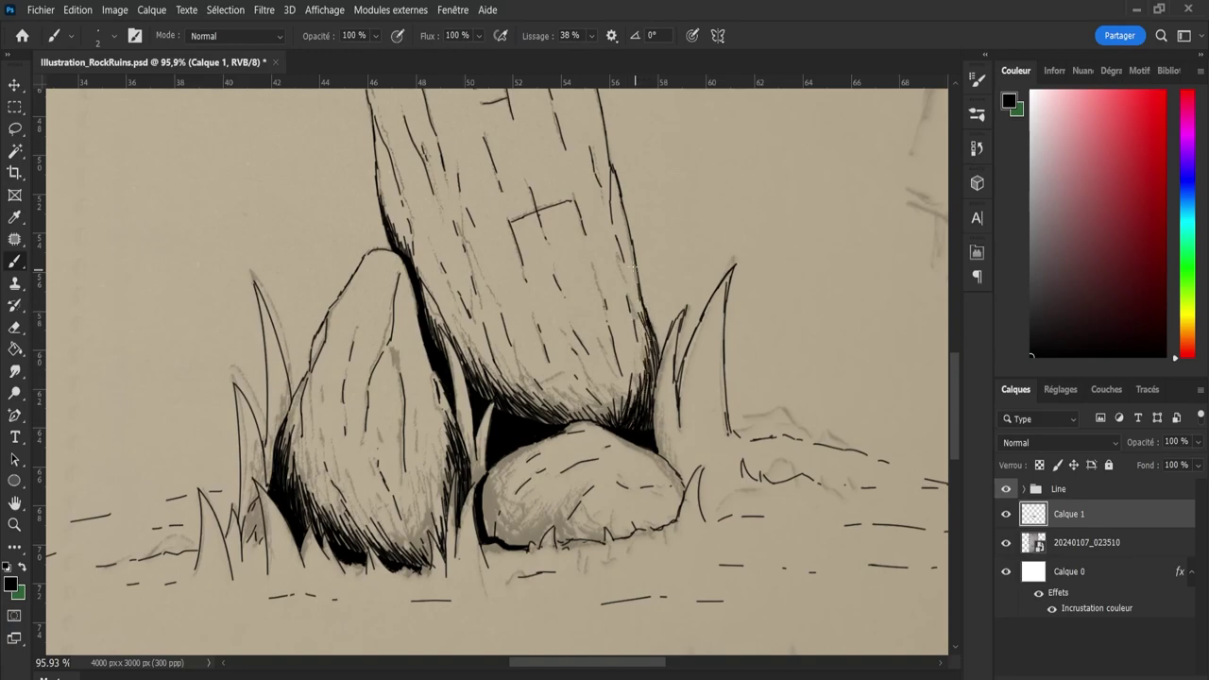
{"action": "mouse_move", "coordinate": [604, 402]}
{"action": "left_mouse_down"}
{"action": "mouse_move", "coordinate": [598, 427]}
{"action": "mouse_move", "coordinate": [565, 423]}
{"action": "left_mouse_up"}
{"action": "left_click_drag", "start_coordinate": [489, 506], "coordinate": [482, 529]}
{"action": "mouse_move", "coordinate": [491, 479]}
{"action": "left_mouse_down"}
{"action": "mouse_move", "coordinate": [483, 521]}
{"action": "mouse_move", "coordinate": [484, 501]}
{"action": "left_mouse_up"}
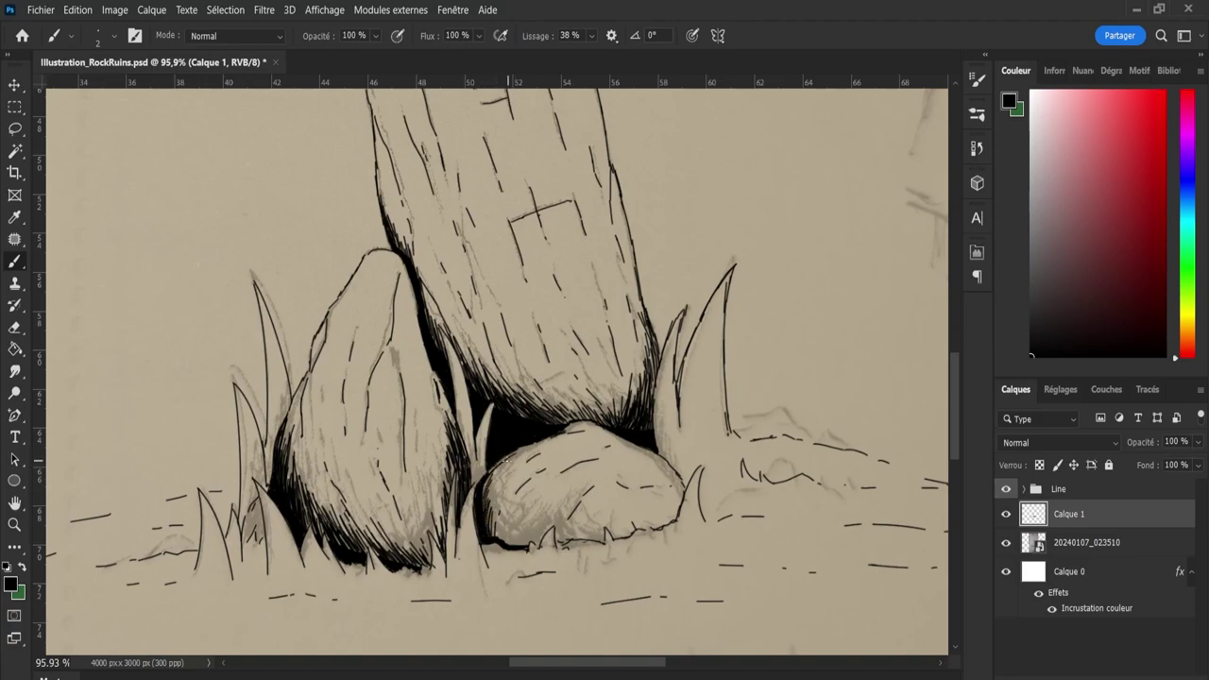
Hatch the small boulder's upper-left, lower-left and bottom edges with short black strokes.
{"action": "mouse_move", "coordinate": [504, 462]}
{"action": "left_mouse_down"}
{"action": "mouse_move", "coordinate": [481, 488]}
{"action": "mouse_move", "coordinate": [487, 525]}
{"action": "left_mouse_up"}
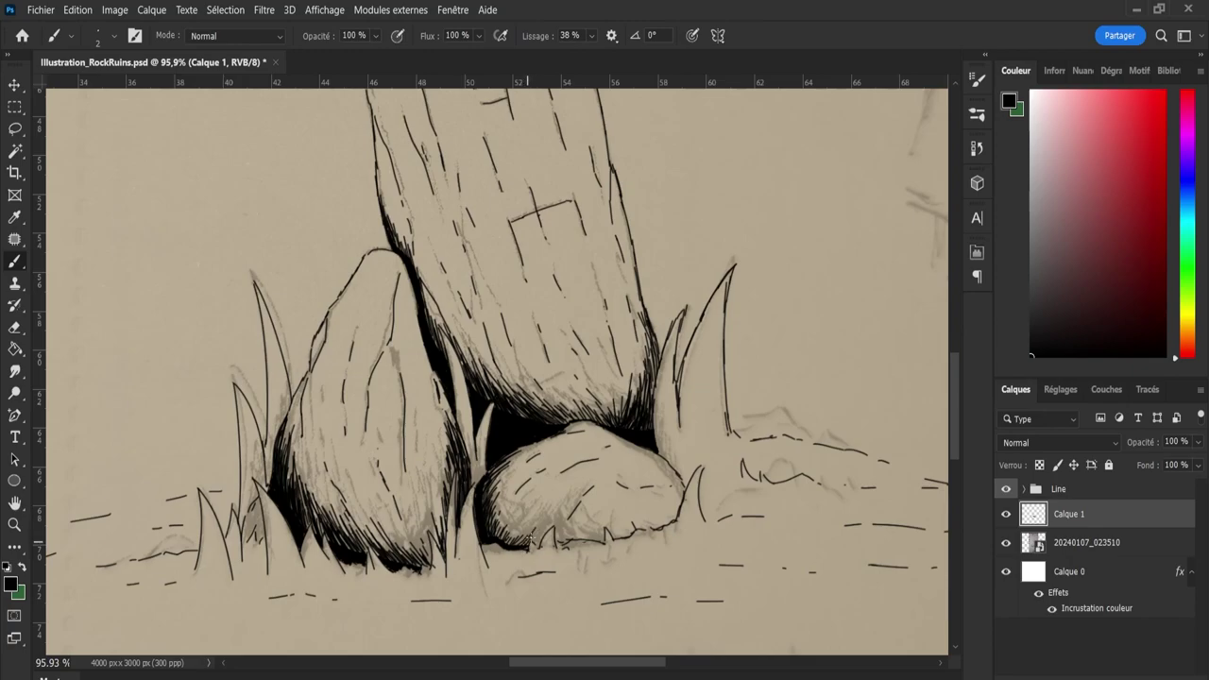
{"action": "mouse_move", "coordinate": [523, 536]}
{"action": "left_mouse_down"}
{"action": "mouse_move", "coordinate": [516, 548]}
{"action": "mouse_move", "coordinate": [540, 546]}
{"action": "mouse_move", "coordinate": [489, 534]}
{"action": "left_mouse_up"}
{"action": "left_click_drag", "start_coordinate": [502, 510], "coordinate": [489, 519]}
{"action": "left_click_drag", "start_coordinate": [520, 466], "coordinate": [493, 506]}
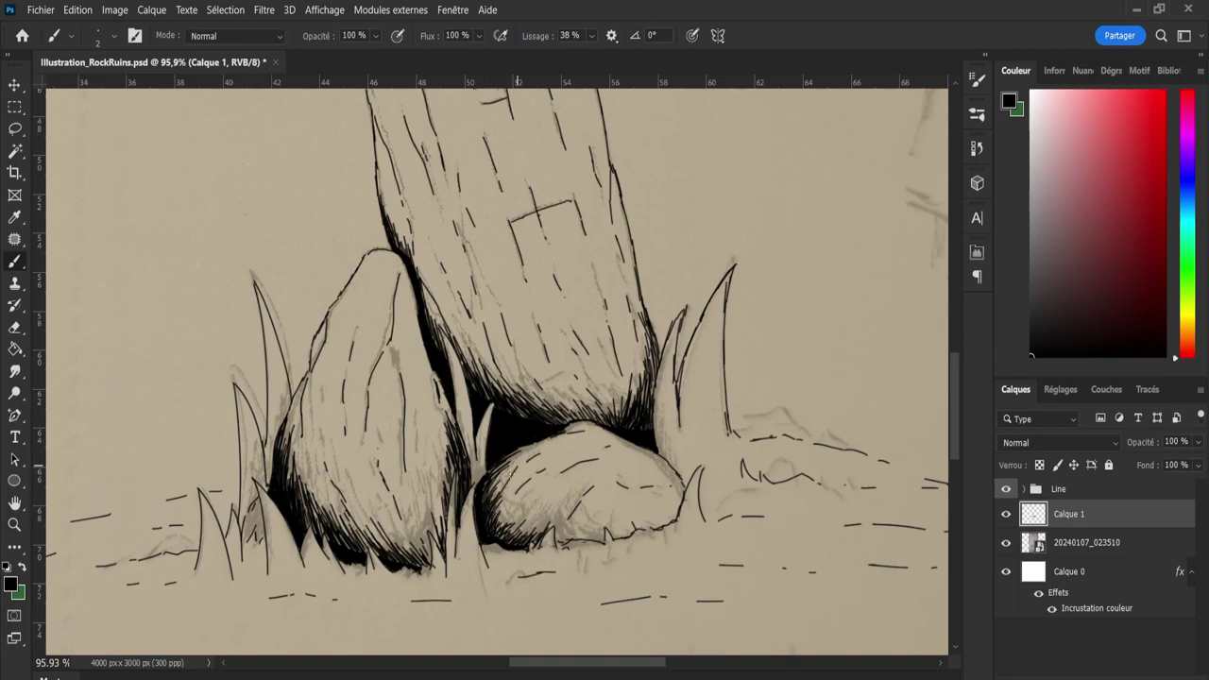
{"action": "mouse_move", "coordinate": [515, 463]}
{"action": "left_mouse_down"}
{"action": "mouse_move", "coordinate": [486, 497]}
{"action": "mouse_move", "coordinate": [504, 472]}
{"action": "left_mouse_up"}
{"action": "mouse_move", "coordinate": [542, 525]}
{"action": "left_mouse_down"}
{"action": "mouse_move", "coordinate": [525, 542]}
{"action": "mouse_move", "coordinate": [538, 538]}
{"action": "left_mouse_up"}
{"action": "mouse_move", "coordinate": [560, 527]}
{"action": "left_mouse_down"}
{"action": "mouse_move", "coordinate": [566, 544]}
{"action": "mouse_move", "coordinate": [604, 541]}
{"action": "left_mouse_up"}
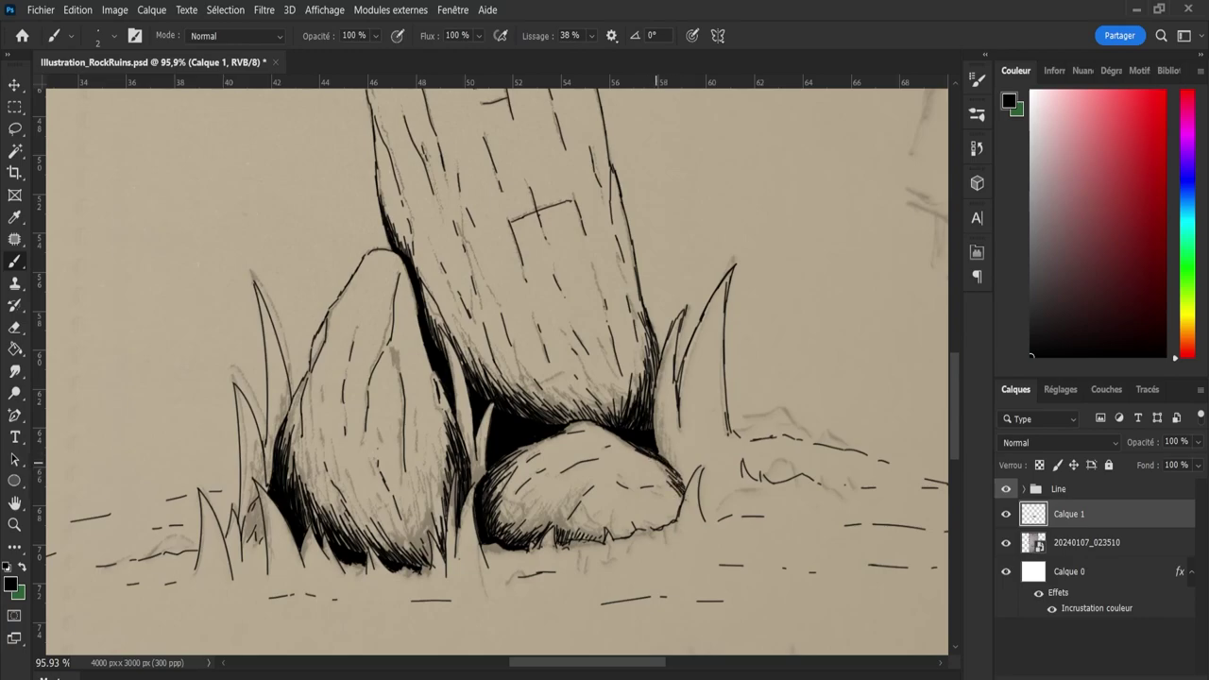
Hatch the small boulder's right and upper-right edges.
{"action": "left_click_drag", "start_coordinate": [671, 472], "coordinate": [647, 457]}
{"action": "mouse_move", "coordinate": [675, 504]}
{"action": "left_mouse_down"}
{"action": "mouse_move", "coordinate": [670, 471]}
{"action": "mouse_move", "coordinate": [639, 444]}
{"action": "left_mouse_up"}
{"action": "left_click_drag", "start_coordinate": [672, 482], "coordinate": [661, 470]}
Zoom out to the whole drawing and hide the scanned paper sketch layer.
{"action": "key", "text": "z"}
{"action": "left_click_drag", "start_coordinate": [728, 511], "coordinate": [672, 671]}
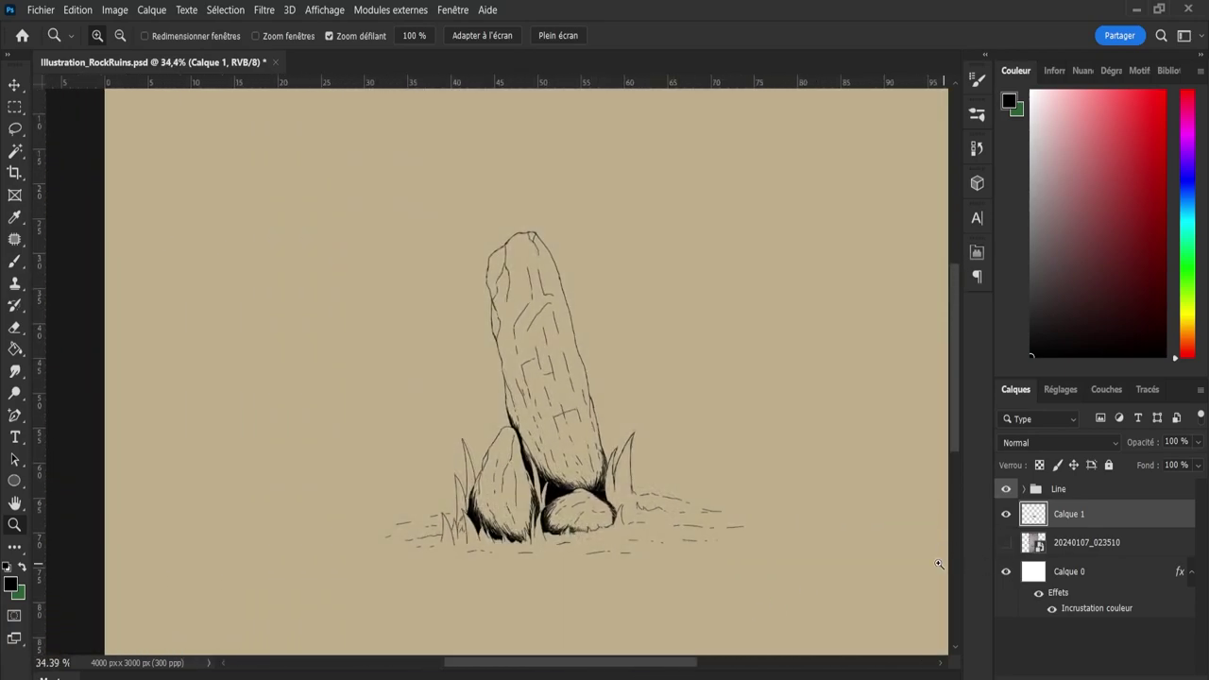
{"action": "left_click", "coordinate": [1006, 542]}
Paint flat gray over most of the standing stone's body, reaching up near its tip.
{"action": "mouse_move", "coordinate": [498, 318]}
{"action": "left_mouse_down"}
{"action": "mouse_move", "coordinate": [539, 463]}
{"action": "mouse_move", "coordinate": [562, 453]}
{"action": "left_mouse_up"}
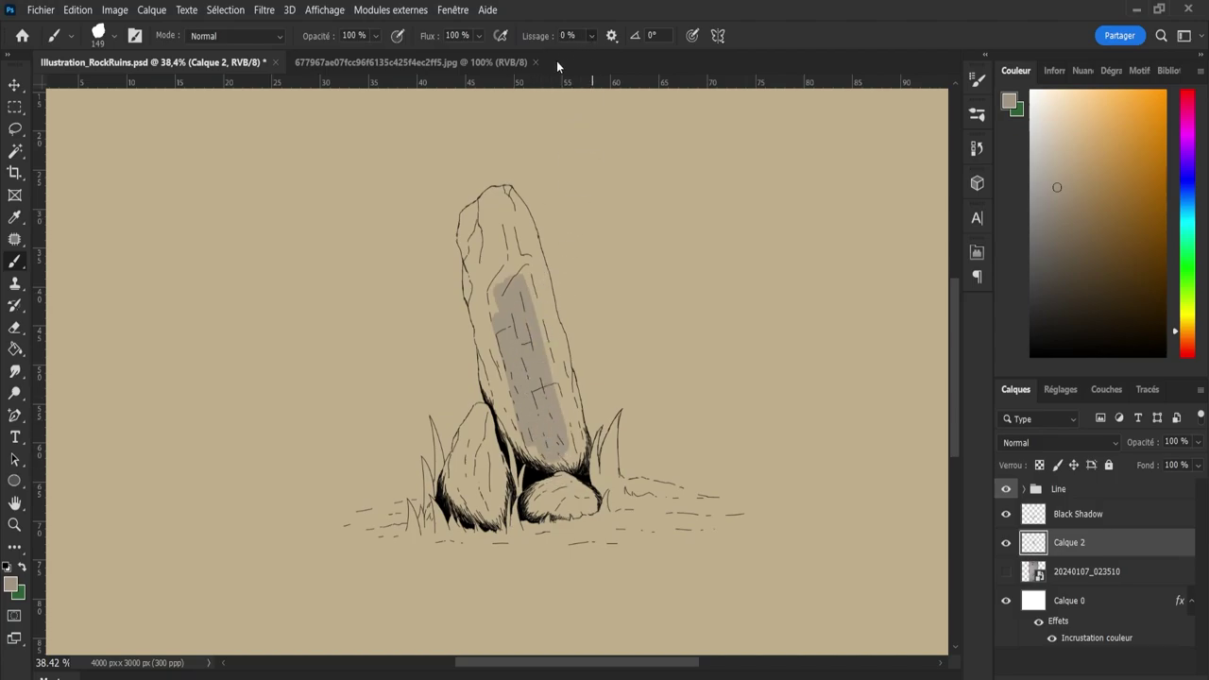
{"action": "mouse_move", "coordinate": [501, 222]}
{"action": "left_mouse_down"}
{"action": "mouse_move", "coordinate": [537, 332]}
{"action": "mouse_move", "coordinate": [513, 265]}
{"action": "mouse_move", "coordinate": [536, 313]}
{"action": "left_mouse_up"}
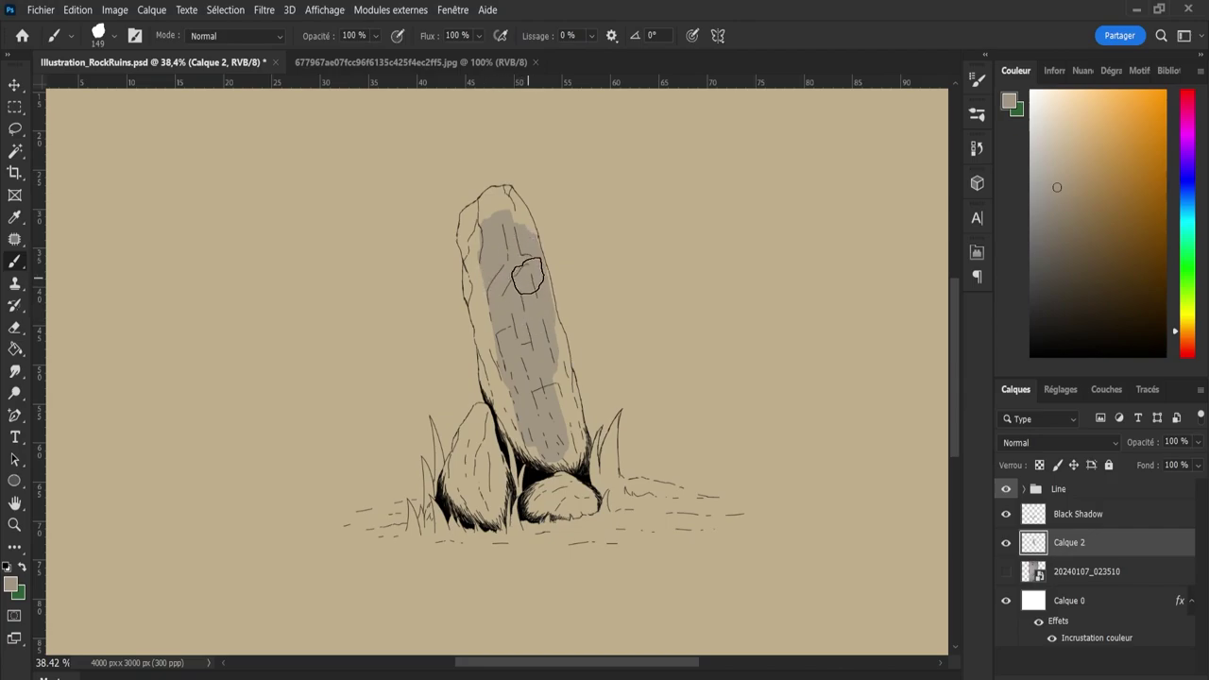
{"action": "mouse_move", "coordinate": [500, 237]}
{"action": "left_mouse_down"}
{"action": "mouse_move", "coordinate": [482, 258]}
{"action": "mouse_move", "coordinate": [513, 359]}
{"action": "left_mouse_up"}
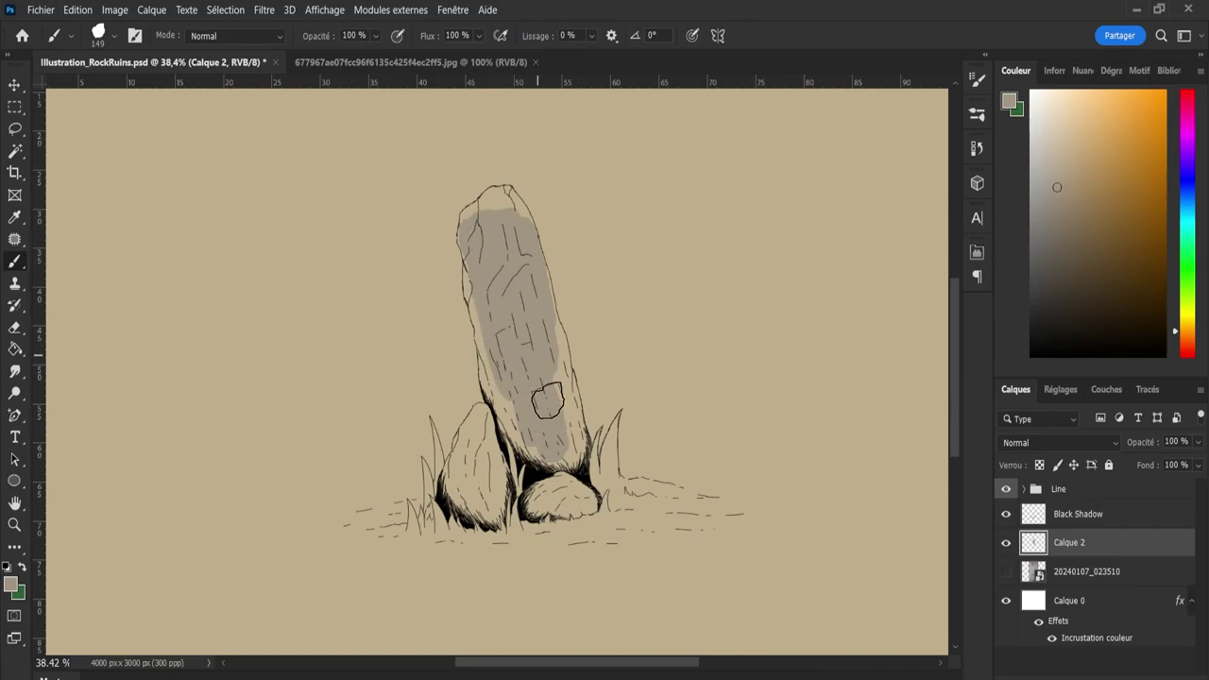
{"action": "key", "text": "z"}
{"action": "left_click_drag", "start_coordinate": [462, 187], "coordinate": [553, 190]}
Try filling the stone with flat gray using the bucket, undoing both failed fills.
{"action": "key", "text": "g"}
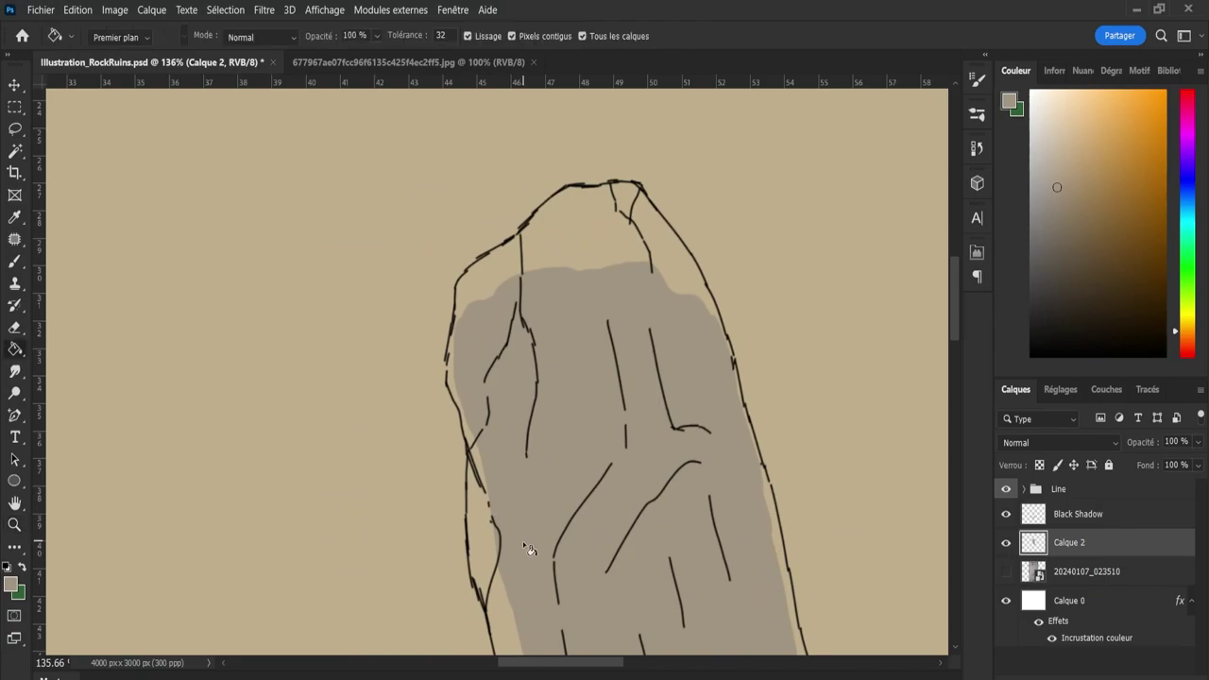
{"action": "key", "text": "e"}
{"action": "key", "text": "g"}
{"action": "left_click", "coordinate": [494, 553]}
{"action": "key", "text": "ctrl+z"}
{"action": "left_click", "coordinate": [508, 553]}
{"action": "key", "text": "ctrl+z"}
{"action": "key", "text": "b"}
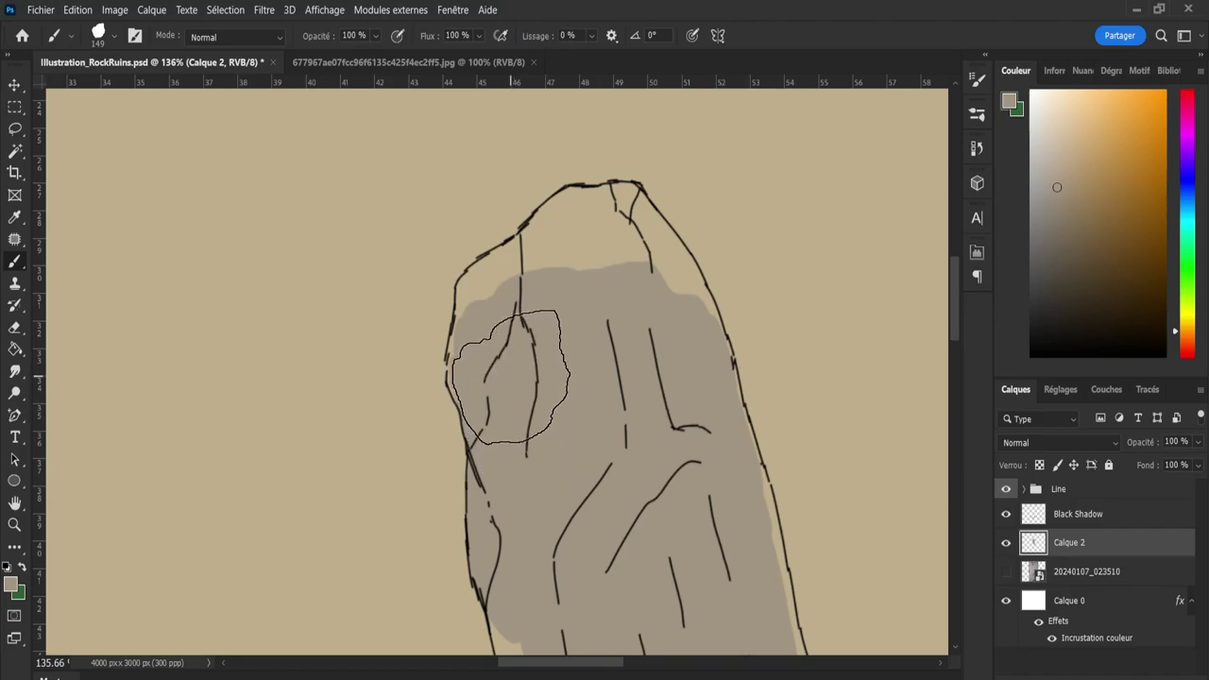
Brush gray over the stone's upper area, right edge and top-left patch, erasing overspill.
{"action": "mouse_move", "coordinate": [504, 324]}
{"action": "left_mouse_down"}
{"action": "mouse_move", "coordinate": [589, 253]}
{"action": "mouse_move", "coordinate": [595, 295]}
{"action": "mouse_move", "coordinate": [567, 296]}
{"action": "mouse_move", "coordinate": [575, 243]}
{"action": "mouse_move", "coordinate": [629, 323]}
{"action": "mouse_move", "coordinate": [599, 291]}
{"action": "mouse_move", "coordinate": [632, 350]}
{"action": "mouse_move", "coordinate": [639, 313]}
{"action": "mouse_move", "coordinate": [585, 292]}
{"action": "mouse_move", "coordinate": [614, 280]}
{"action": "left_mouse_up"}
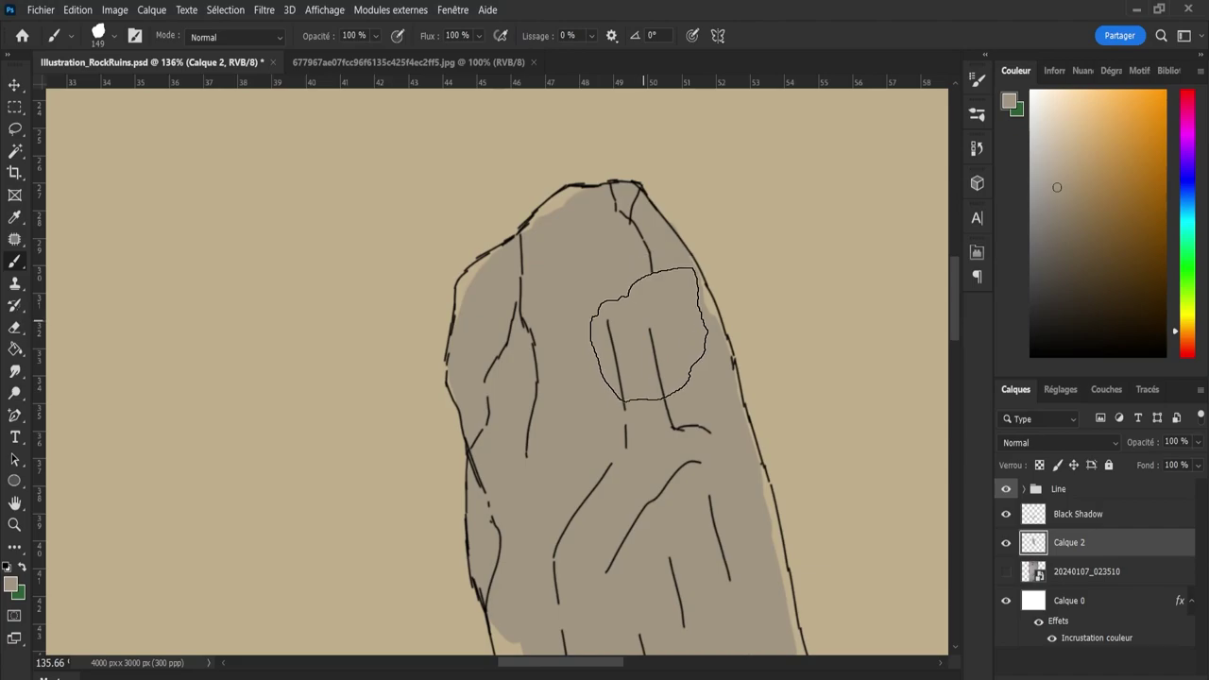
{"action": "left_click_drag", "start_coordinate": [642, 377], "coordinate": [703, 444]}
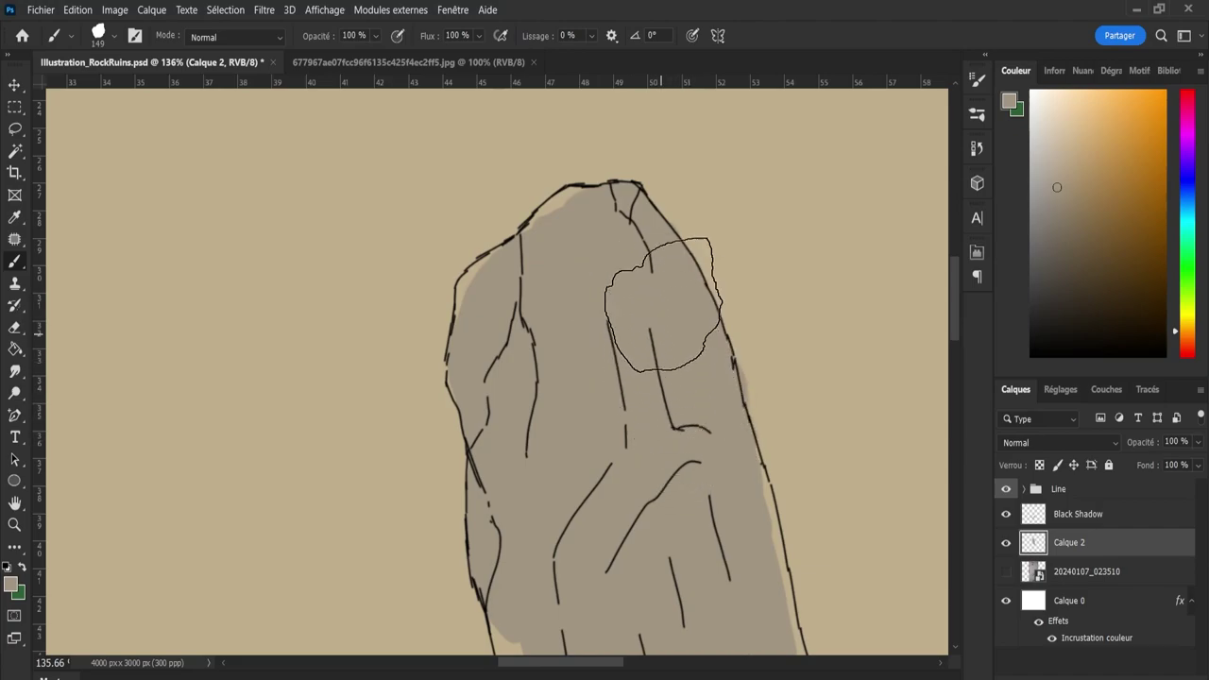
{"action": "key", "text": "e"}
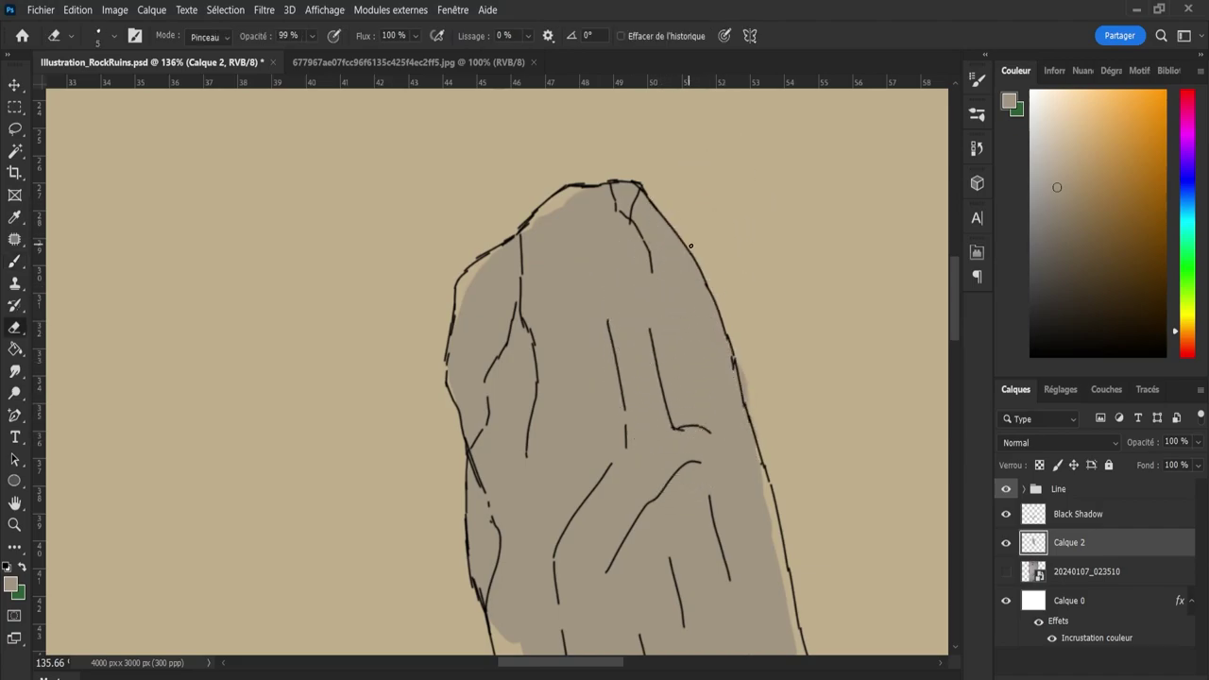
{"action": "left_click_drag", "start_coordinate": [744, 362], "coordinate": [742, 374]}
{"action": "key", "text": "b"}
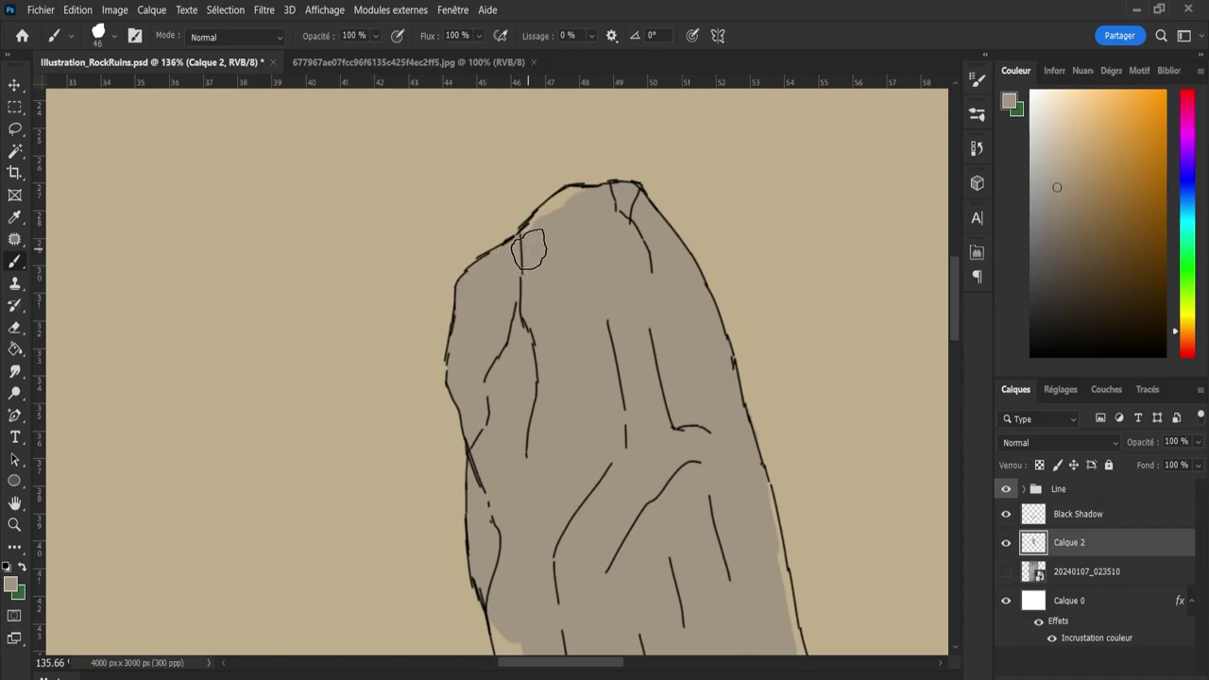
{"action": "left_click_drag", "start_coordinate": [539, 237], "coordinate": [593, 220]}
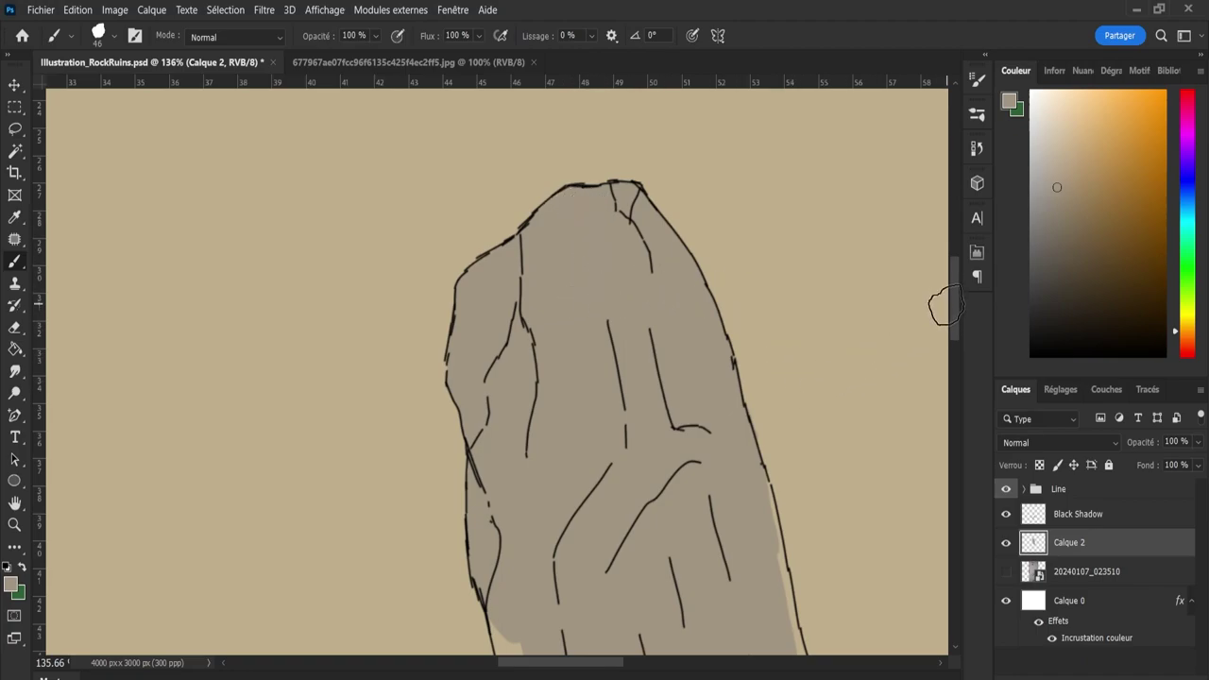
{"action": "left_click_drag", "start_coordinate": [952, 311], "coordinate": [956, 345]}
{"action": "key", "text": "e"}
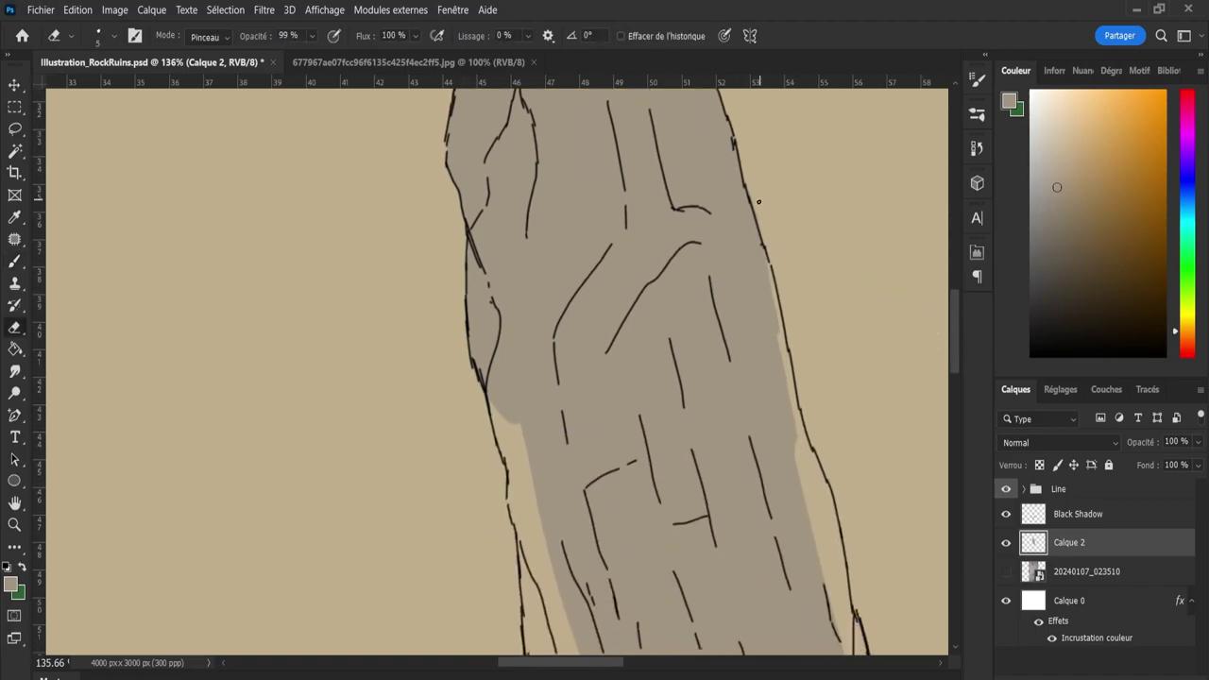
{"action": "key", "text": "b"}
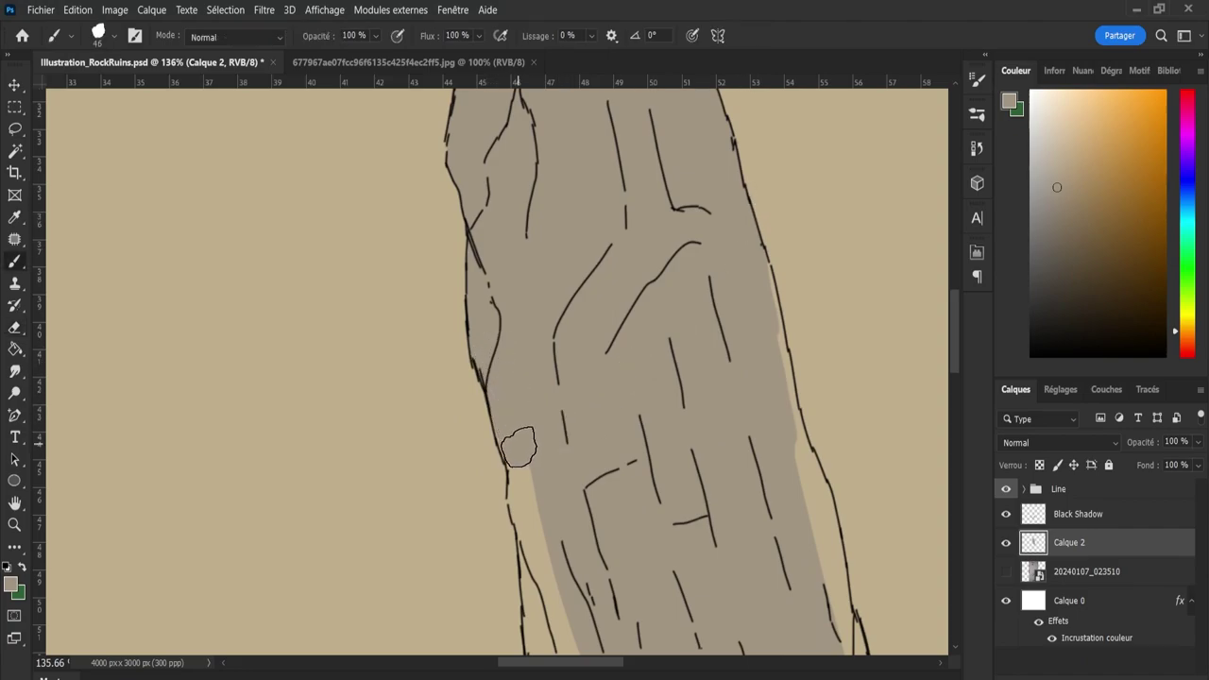
Fill the remaining beige strips along the stone's left, right and lower outlines with gray.
{"action": "left_click_drag", "start_coordinate": [521, 440], "coordinate": [559, 650]}
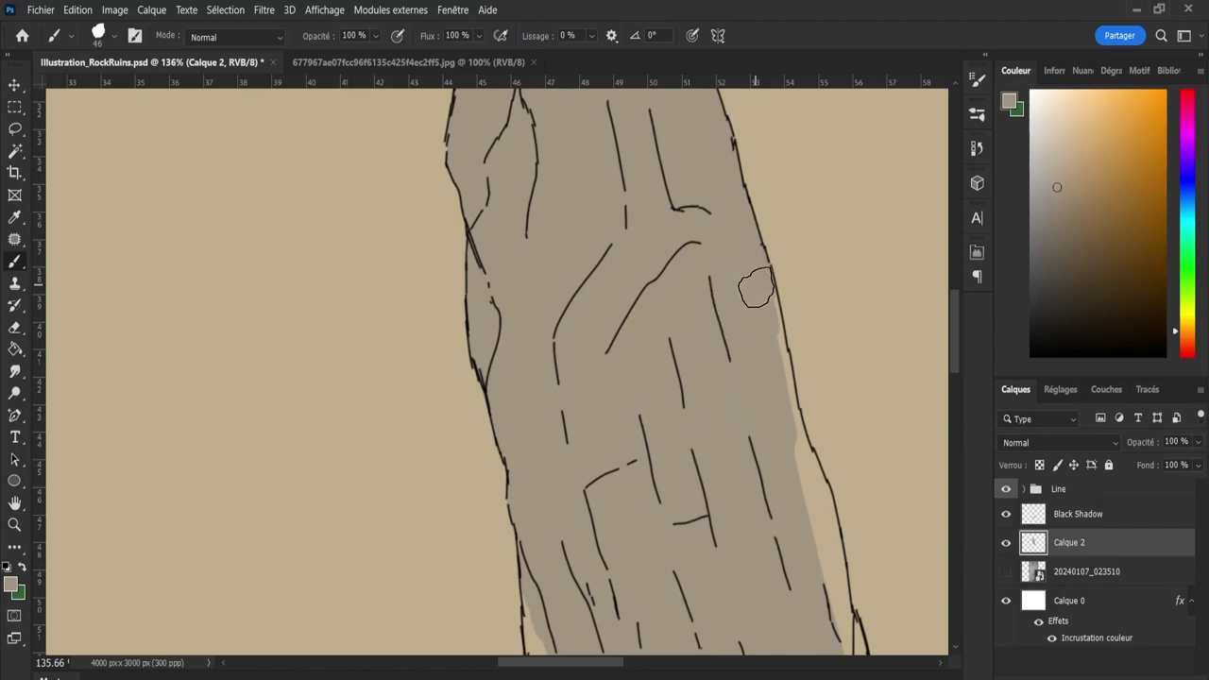
{"action": "left_click_drag", "start_coordinate": [751, 294], "coordinate": [809, 497]}
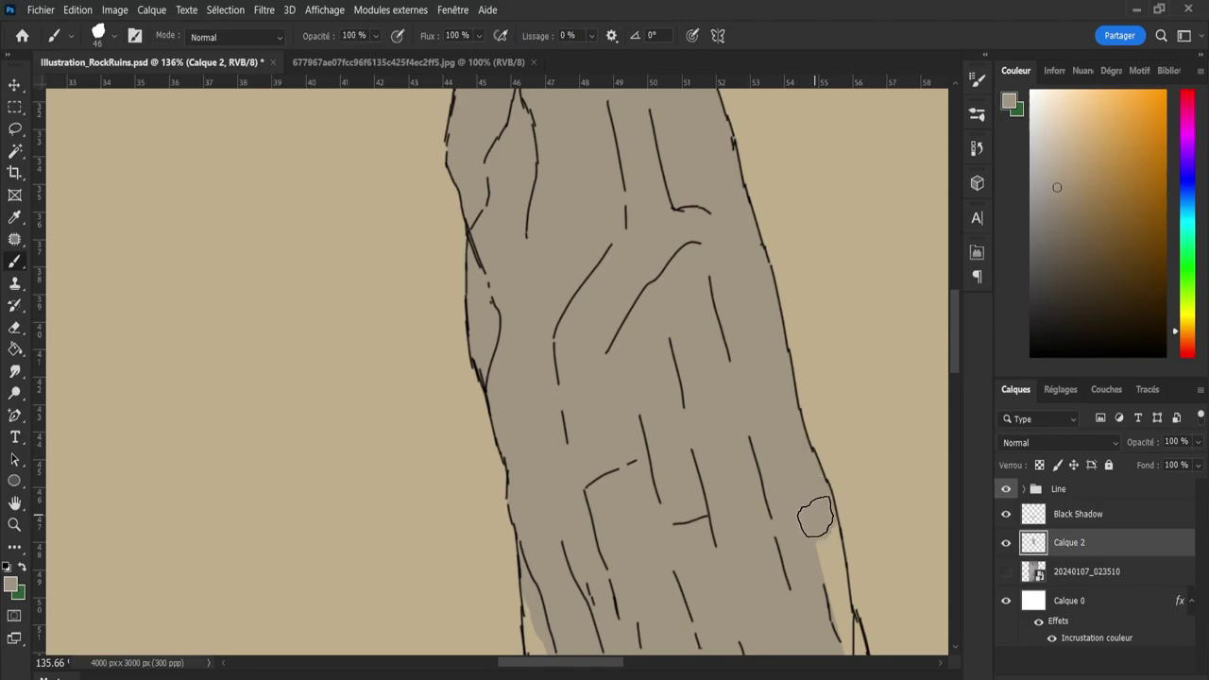
{"action": "left_click_drag", "start_coordinate": [959, 362], "coordinate": [960, 388]}
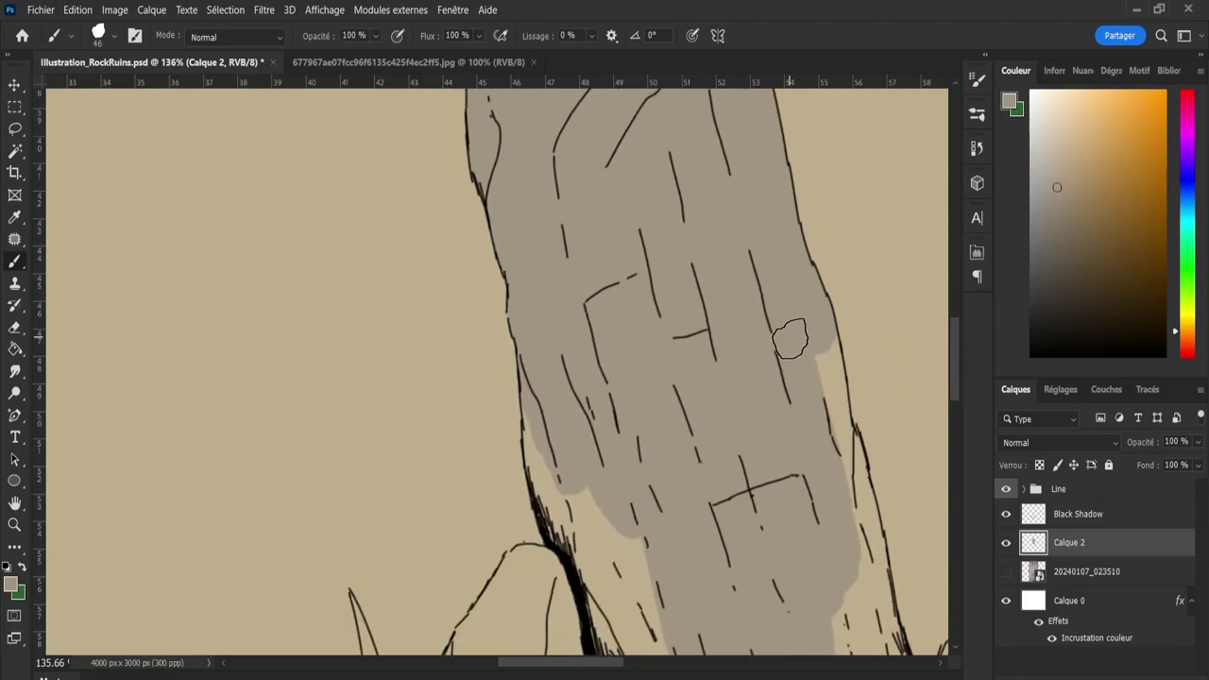
{"action": "left_click_drag", "start_coordinate": [826, 386], "coordinate": [839, 455]}
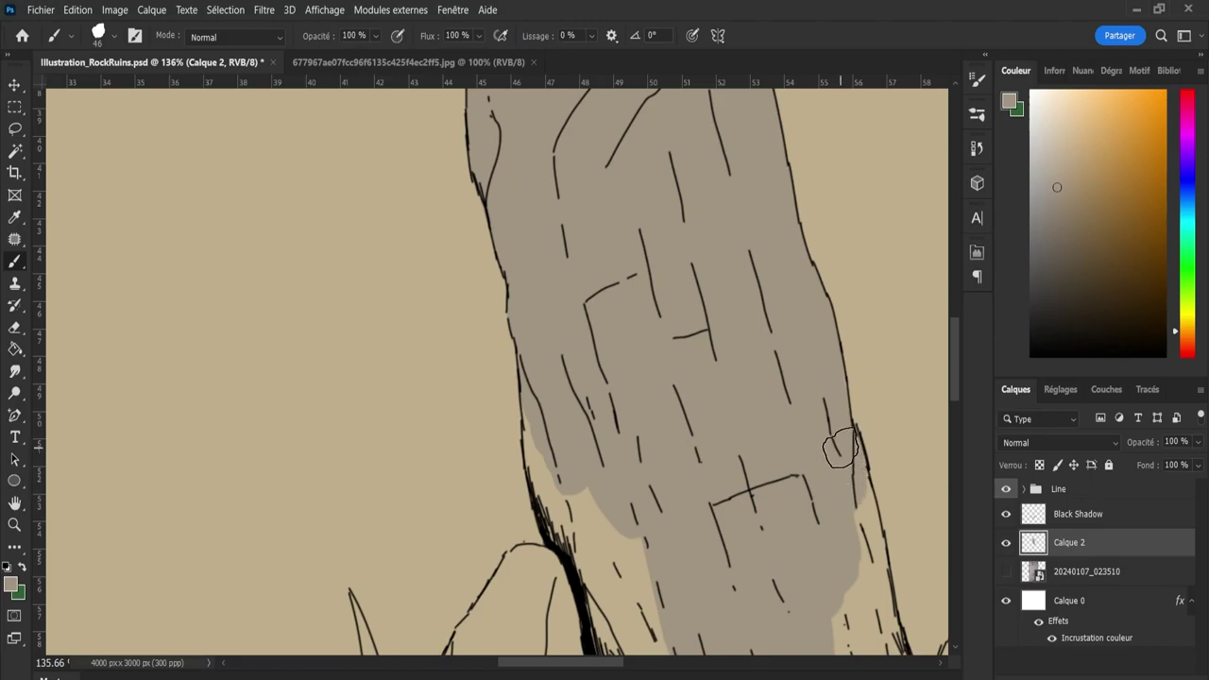
{"action": "mouse_move", "coordinate": [598, 482]}
{"action": "left_mouse_down"}
{"action": "mouse_move", "coordinate": [635, 597]}
{"action": "mouse_move", "coordinate": [559, 517]}
{"action": "mouse_move", "coordinate": [535, 355]}
{"action": "left_mouse_up"}
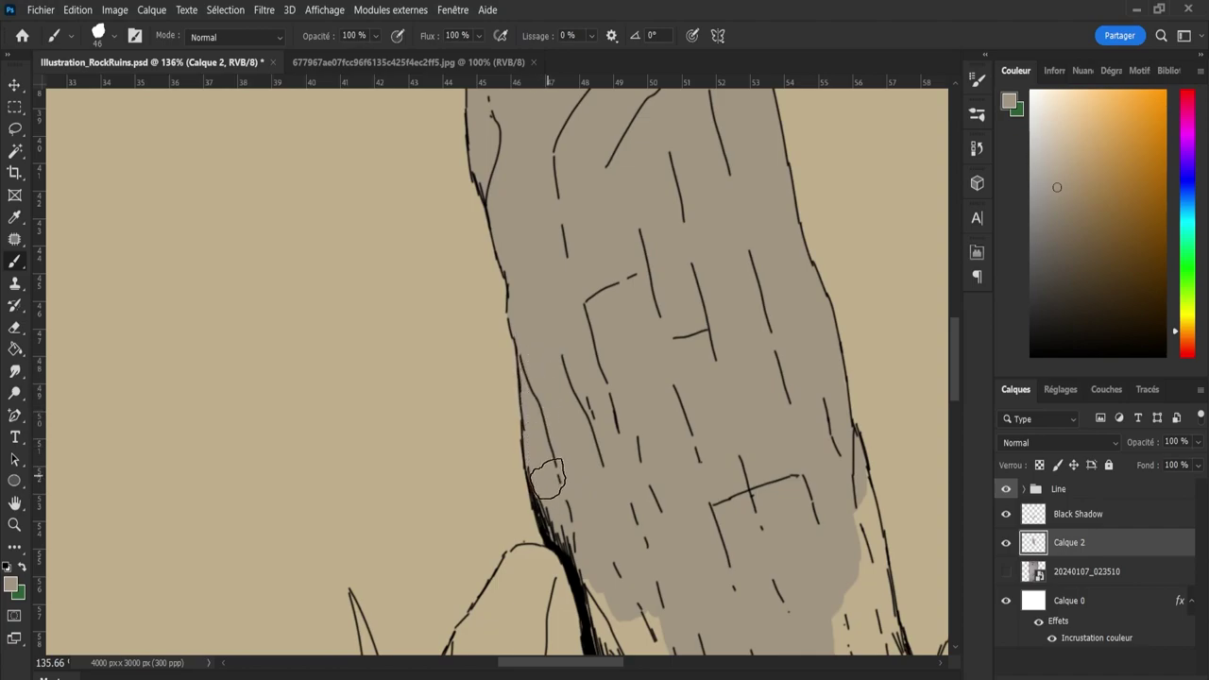
{"action": "mouse_move", "coordinate": [564, 535]}
{"action": "left_mouse_down"}
{"action": "mouse_move", "coordinate": [619, 652]}
{"action": "mouse_move", "coordinate": [663, 642]}
{"action": "left_mouse_up"}
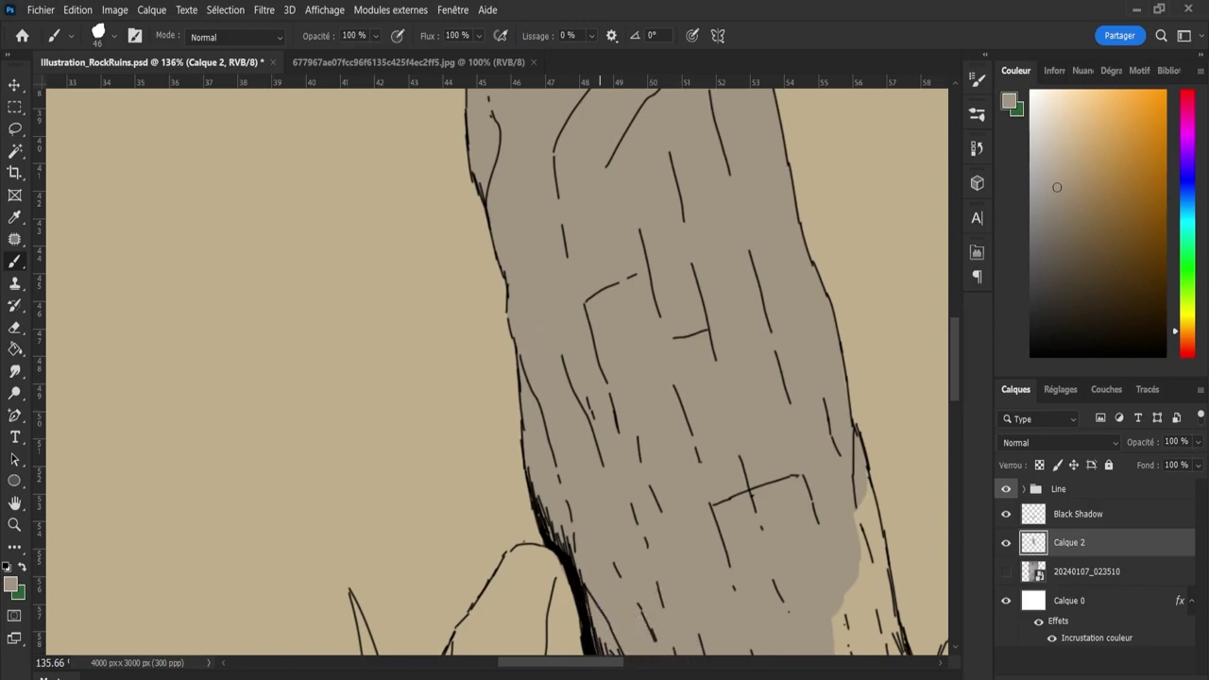
{"action": "left_click_drag", "start_coordinate": [550, 665], "coordinate": [585, 665]}
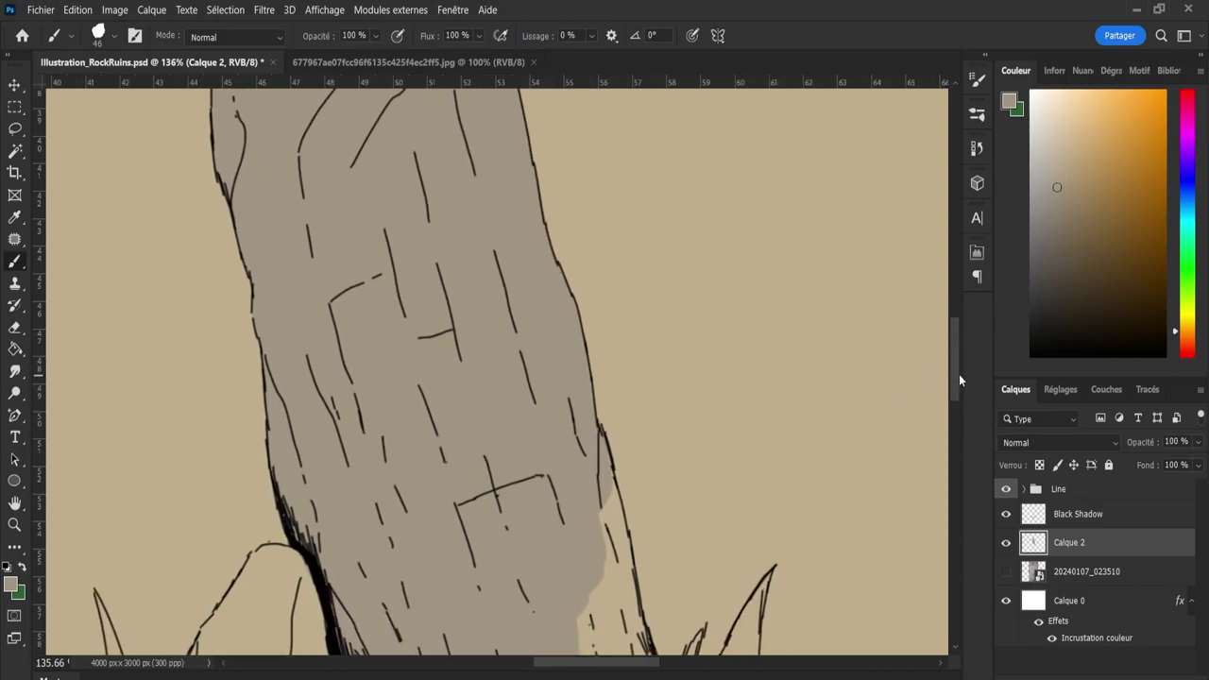
{"action": "left_click_drag", "start_coordinate": [959, 374], "coordinate": [963, 413]}
{"action": "mouse_move", "coordinate": [585, 277]}
{"action": "left_mouse_down"}
{"action": "mouse_move", "coordinate": [590, 246]}
{"action": "mouse_move", "coordinate": [618, 407]}
{"action": "mouse_move", "coordinate": [635, 457]}
{"action": "mouse_move", "coordinate": [646, 436]}
{"action": "mouse_move", "coordinate": [637, 445]}
{"action": "mouse_move", "coordinate": [651, 470]}
{"action": "left_mouse_up"}
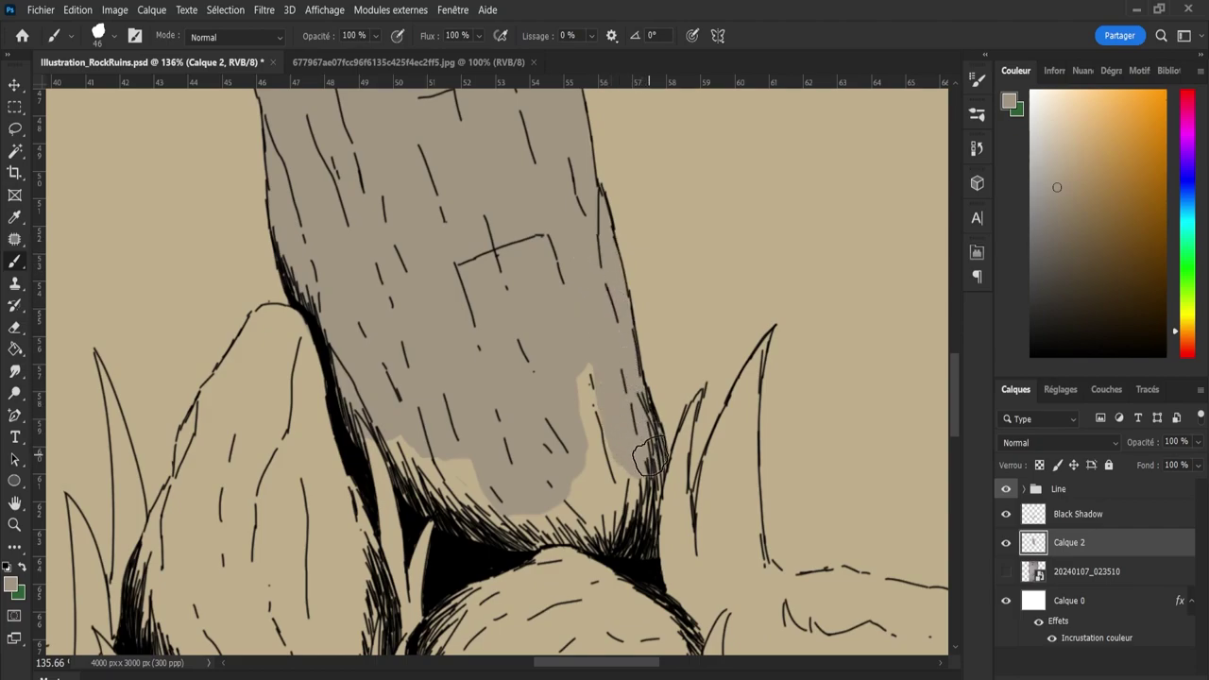
Hide the Black Shadow layer and fill gray into the stone's lower right side and grass gaps.
{"action": "left_click", "coordinate": [1006, 513]}
{"action": "mouse_move", "coordinate": [580, 377]}
{"action": "left_mouse_down"}
{"action": "mouse_move", "coordinate": [614, 418]}
{"action": "mouse_move", "coordinate": [631, 406]}
{"action": "mouse_move", "coordinate": [634, 550]}
{"action": "mouse_move", "coordinate": [566, 501]}
{"action": "mouse_move", "coordinate": [500, 386]}
{"action": "mouse_move", "coordinate": [463, 484]}
{"action": "mouse_move", "coordinate": [444, 628]}
{"action": "mouse_move", "coordinate": [453, 431]}
{"action": "mouse_move", "coordinate": [426, 494]}
{"action": "mouse_move", "coordinate": [409, 437]}
{"action": "mouse_move", "coordinate": [350, 391]}
{"action": "mouse_move", "coordinate": [346, 405]}
{"action": "mouse_move", "coordinate": [296, 256]}
{"action": "mouse_move", "coordinate": [305, 358]}
{"action": "mouse_move", "coordinate": [334, 437]}
{"action": "mouse_move", "coordinate": [380, 462]}
{"action": "mouse_move", "coordinate": [420, 451]}
{"action": "left_mouse_up"}
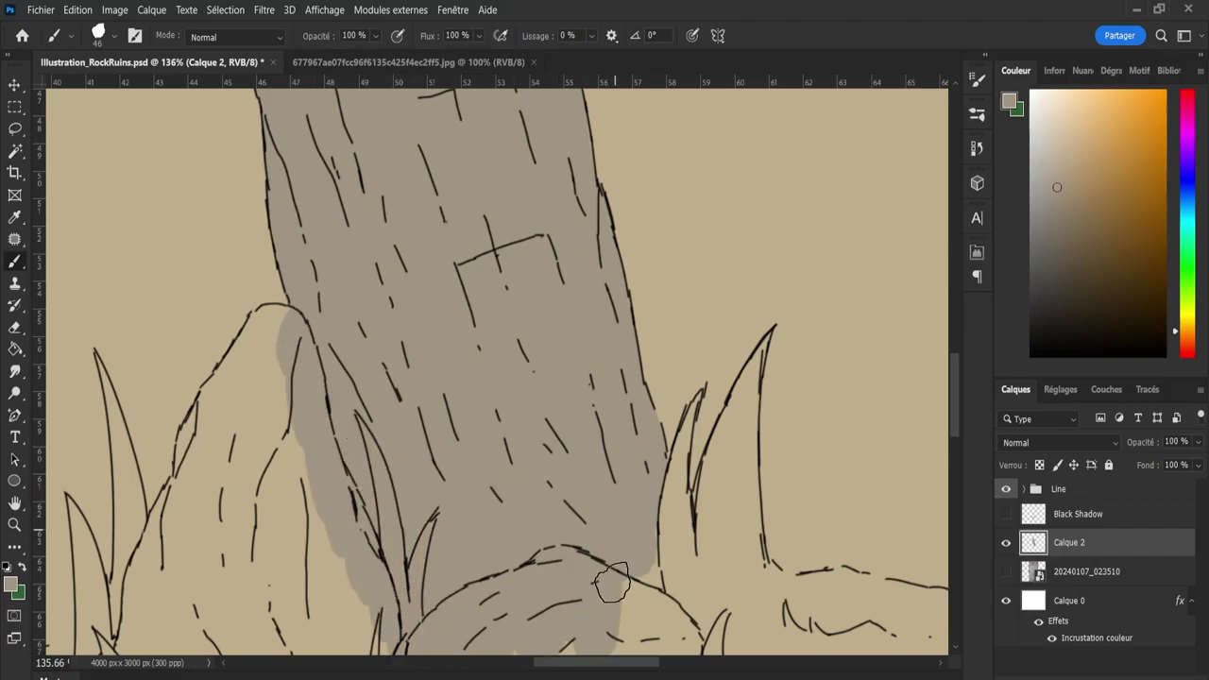
{"action": "mouse_move", "coordinate": [666, 482]}
{"action": "left_mouse_down"}
{"action": "mouse_move", "coordinate": [651, 620]}
{"action": "mouse_move", "coordinate": [663, 609]}
{"action": "left_mouse_up"}
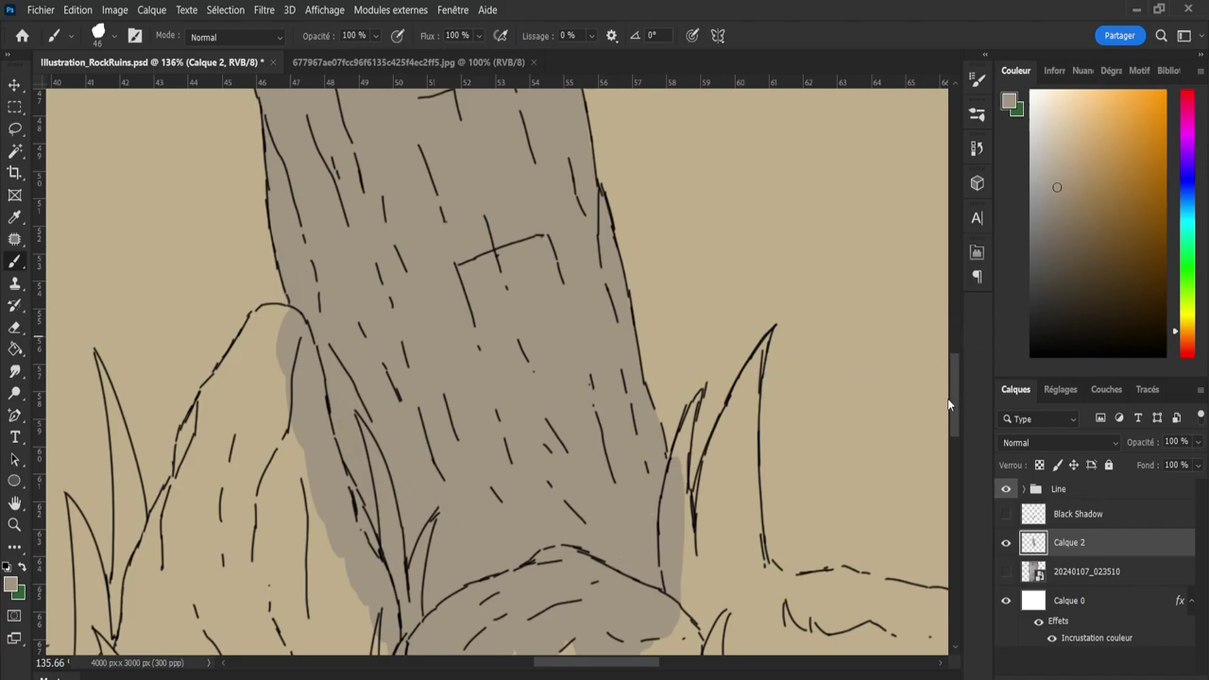
{"action": "scroll", "coordinate": [947, 398], "scroll_direction": "down", "scroll_amount": 5}
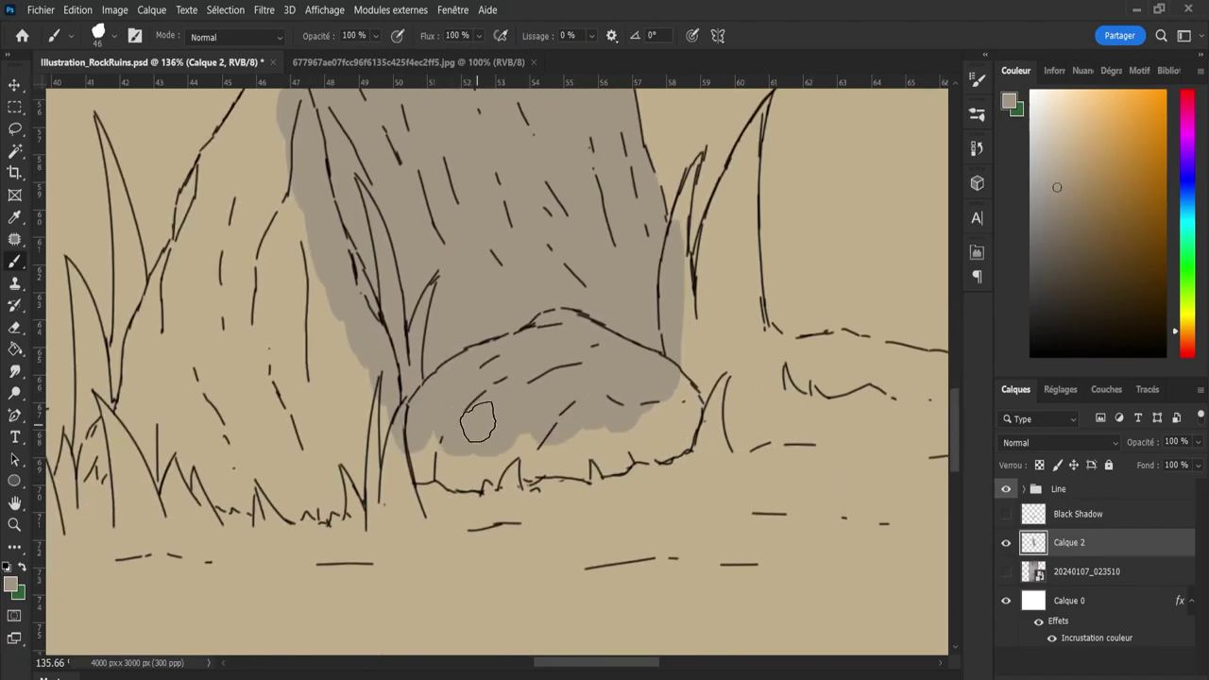
Fill the round boulder and pointed left stone flat gray down to the grass.
{"action": "mouse_move", "coordinate": [477, 423]}
{"action": "left_mouse_down"}
{"action": "mouse_move", "coordinate": [456, 454]}
{"action": "mouse_move", "coordinate": [465, 469]}
{"action": "mouse_move", "coordinate": [650, 435]}
{"action": "mouse_move", "coordinate": [683, 414]}
{"action": "left_mouse_up"}
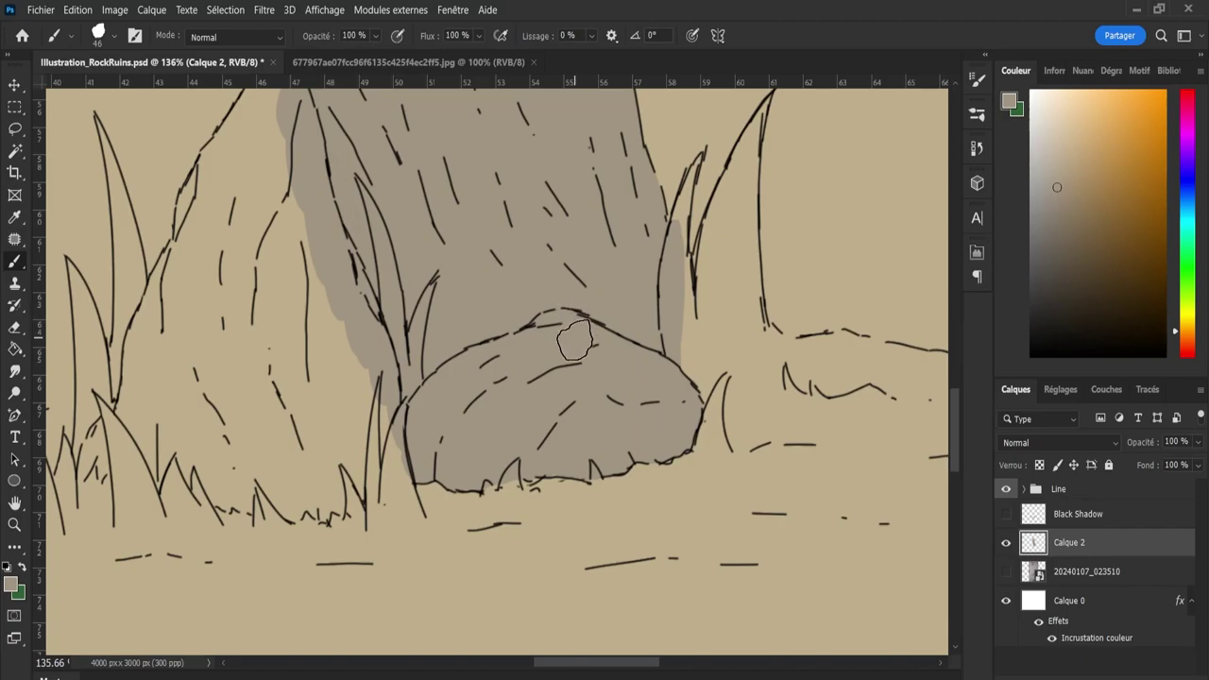
{"action": "mouse_move", "coordinate": [373, 439]}
{"action": "left_mouse_down"}
{"action": "mouse_move", "coordinate": [299, 461]}
{"action": "mouse_move", "coordinate": [270, 346]}
{"action": "mouse_move", "coordinate": [305, 170]}
{"action": "mouse_move", "coordinate": [202, 365]}
{"action": "mouse_move", "coordinate": [127, 410]}
{"action": "mouse_move", "coordinate": [90, 467]}
{"action": "mouse_move", "coordinate": [194, 242]}
{"action": "mouse_move", "coordinate": [194, 194]}
{"action": "mouse_move", "coordinate": [218, 166]}
{"action": "mouse_move", "coordinate": [206, 184]}
{"action": "mouse_move", "coordinate": [234, 243]}
{"action": "mouse_move", "coordinate": [258, 128]}
{"action": "mouse_move", "coordinate": [237, 120]}
{"action": "mouse_move", "coordinate": [250, 103]}
{"action": "left_mouse_up"}
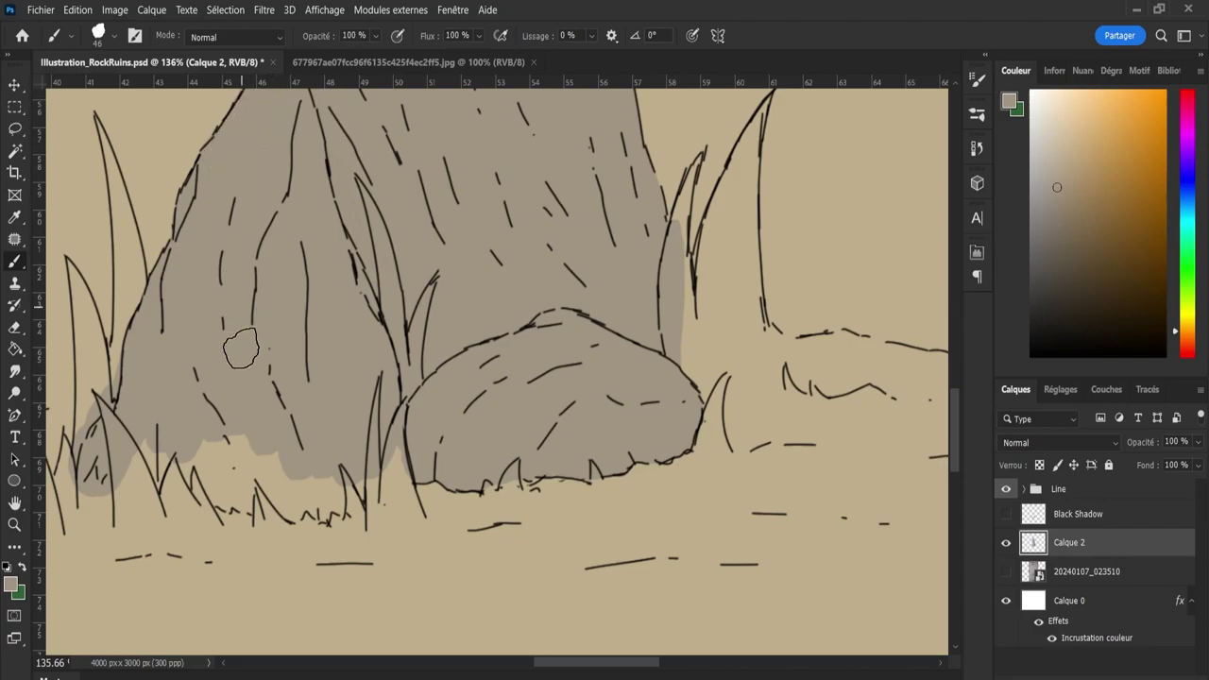
{"action": "mouse_move", "coordinate": [241, 349]}
{"action": "left_mouse_down"}
{"action": "mouse_move", "coordinate": [227, 467]}
{"action": "mouse_move", "coordinate": [151, 463]}
{"action": "mouse_move", "coordinate": [100, 476]}
{"action": "mouse_move", "coordinate": [283, 496]}
{"action": "mouse_move", "coordinate": [331, 476]}
{"action": "mouse_move", "coordinate": [373, 491]}
{"action": "mouse_move", "coordinate": [400, 442]}
{"action": "left_mouse_up"}
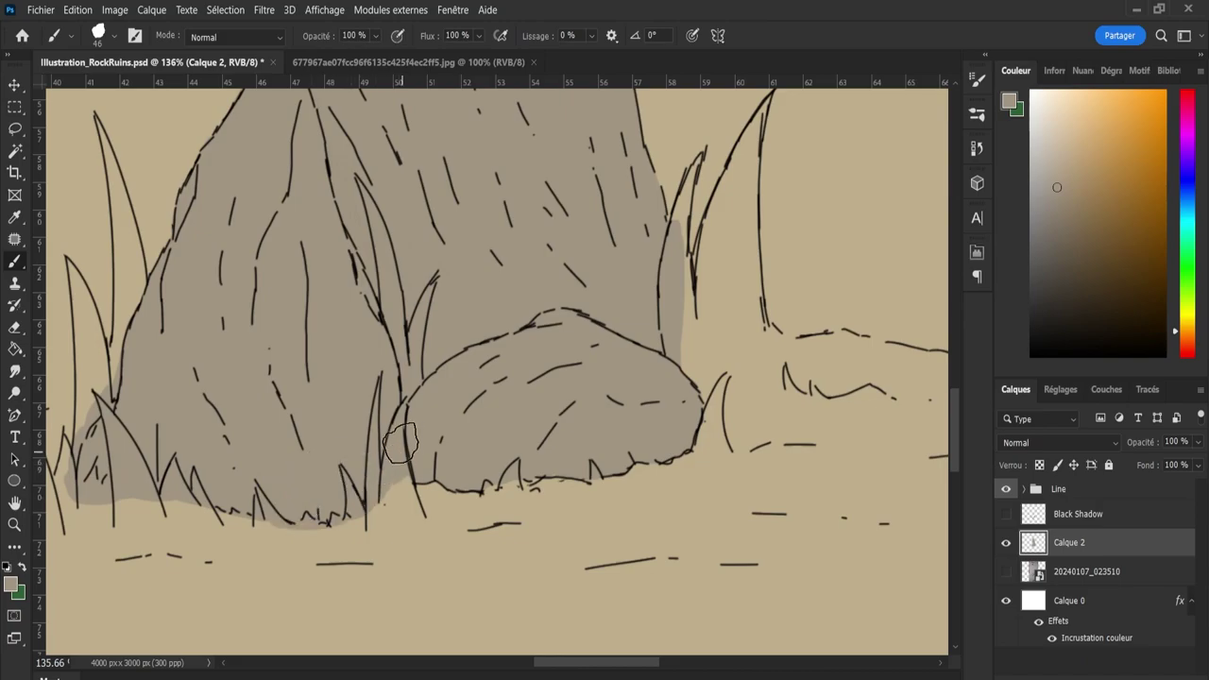
{"action": "left_click_drag", "start_coordinate": [953, 450], "coordinate": [954, 422]}
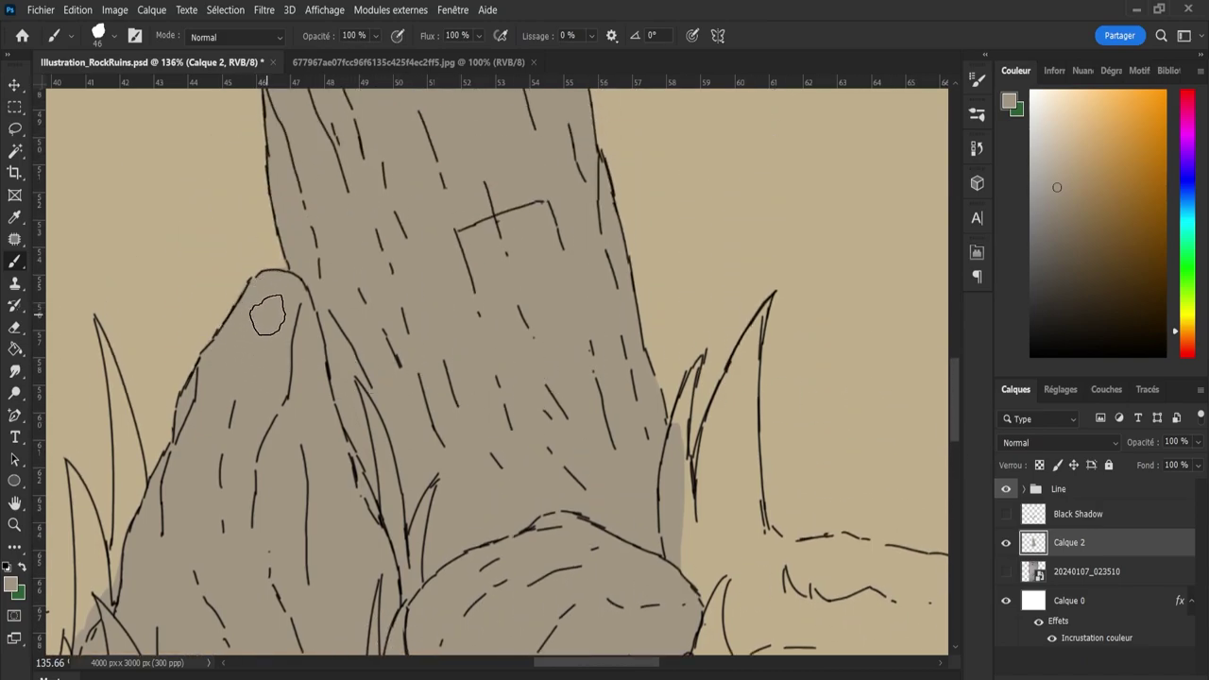
Erase stray gray beside the stone's right edge and under the round boulder, shrinking the eraser to about 4.
{"action": "key", "text": "bracketleft"}
{"action": "key", "text": "bracketleft"}
{"action": "key", "text": "bracketleft"}
{"action": "key", "text": "e"}
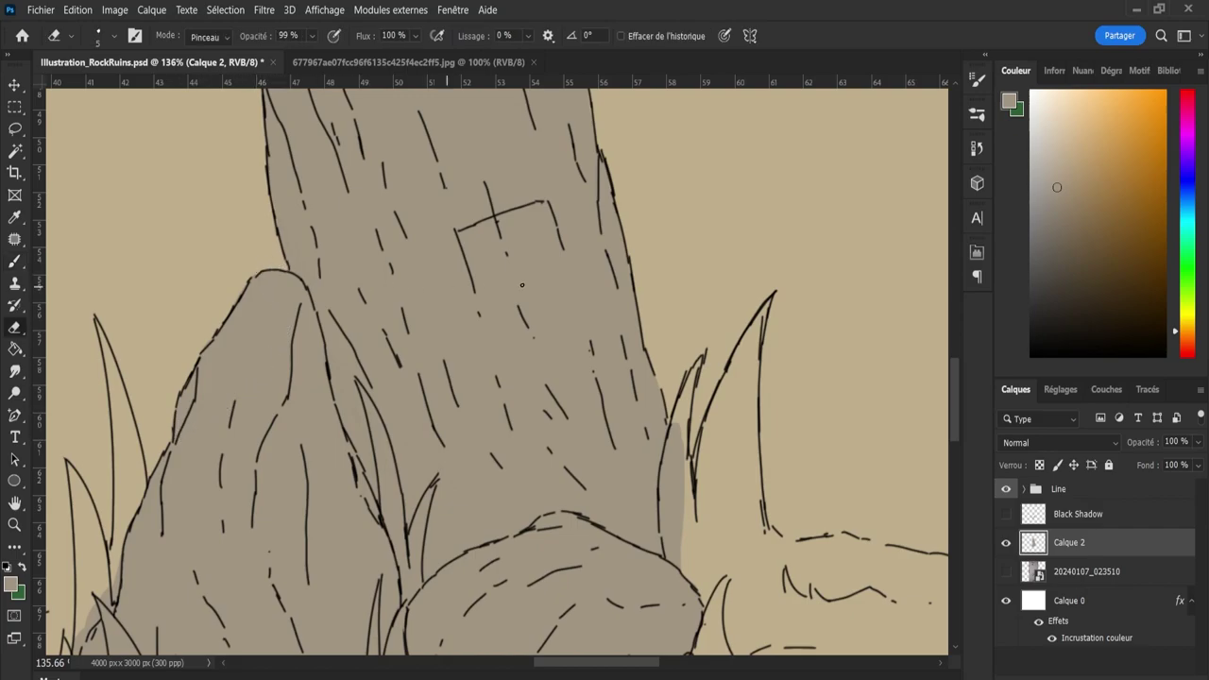
{"action": "mouse_move", "coordinate": [677, 467]}
{"action": "left_mouse_down"}
{"action": "mouse_move", "coordinate": [678, 431]}
{"action": "mouse_move", "coordinate": [681, 500]}
{"action": "left_mouse_up"}
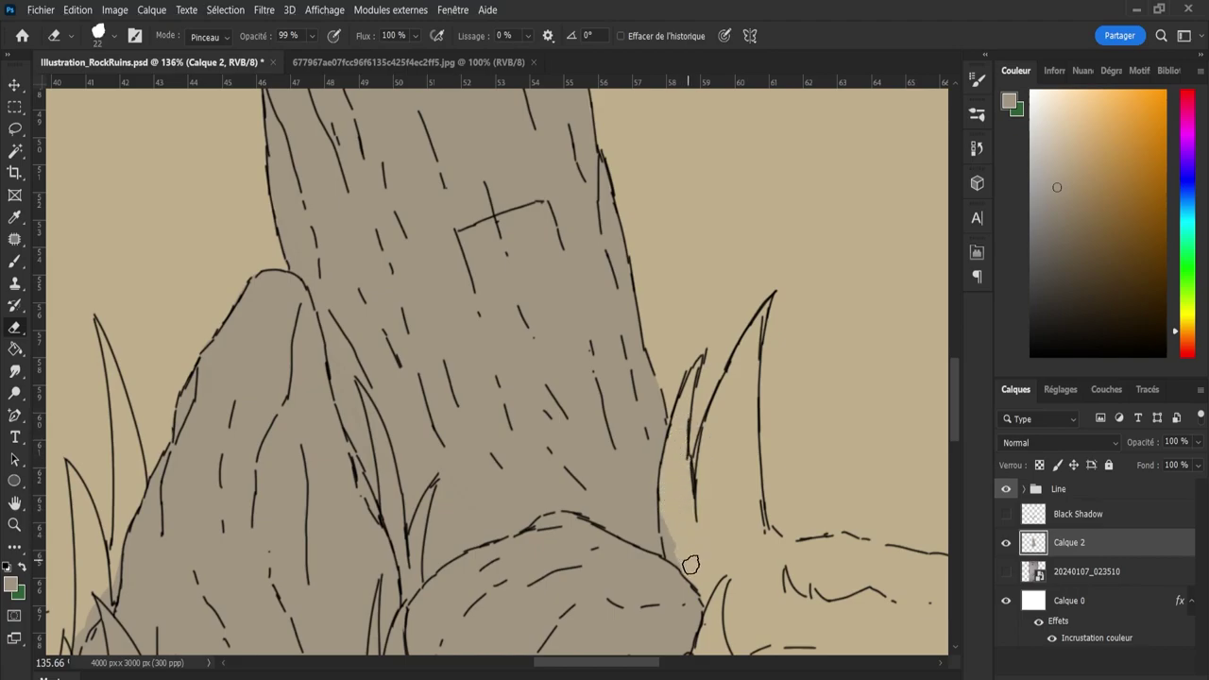
{"action": "left_click_drag", "start_coordinate": [674, 549], "coordinate": [671, 509]}
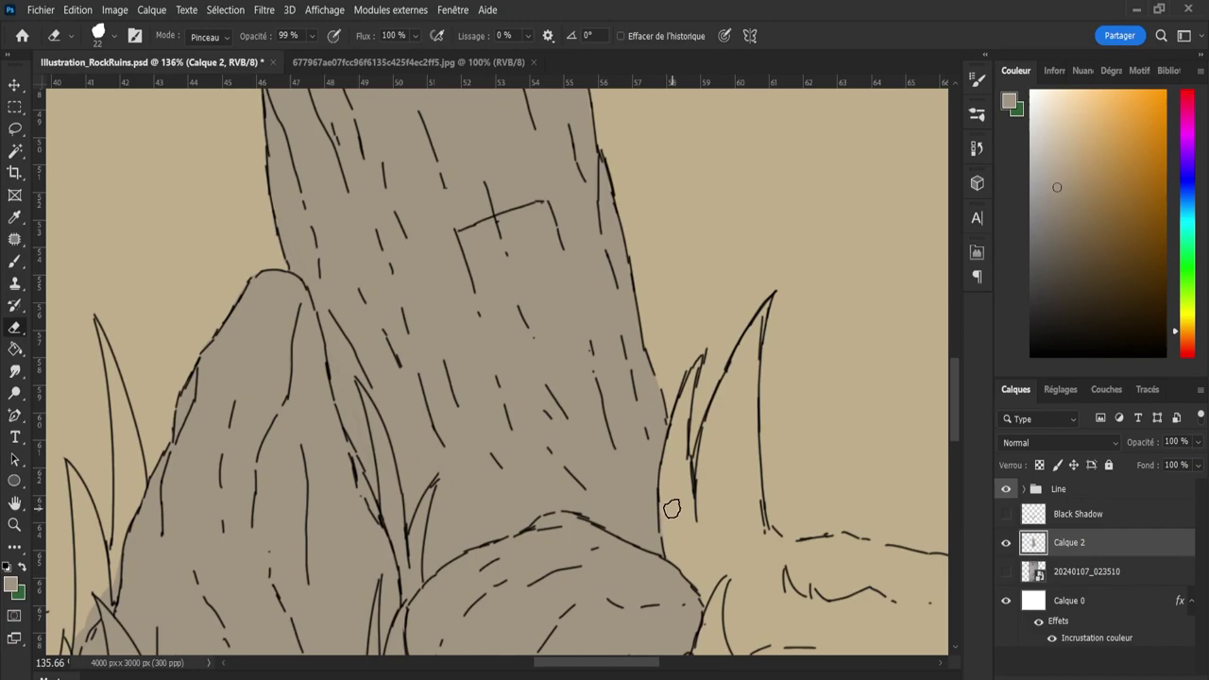
{"action": "scroll", "coordinate": [683, 386], "scroll_direction": "down", "scroll_amount": 5}
{"action": "key", "text": "b"}
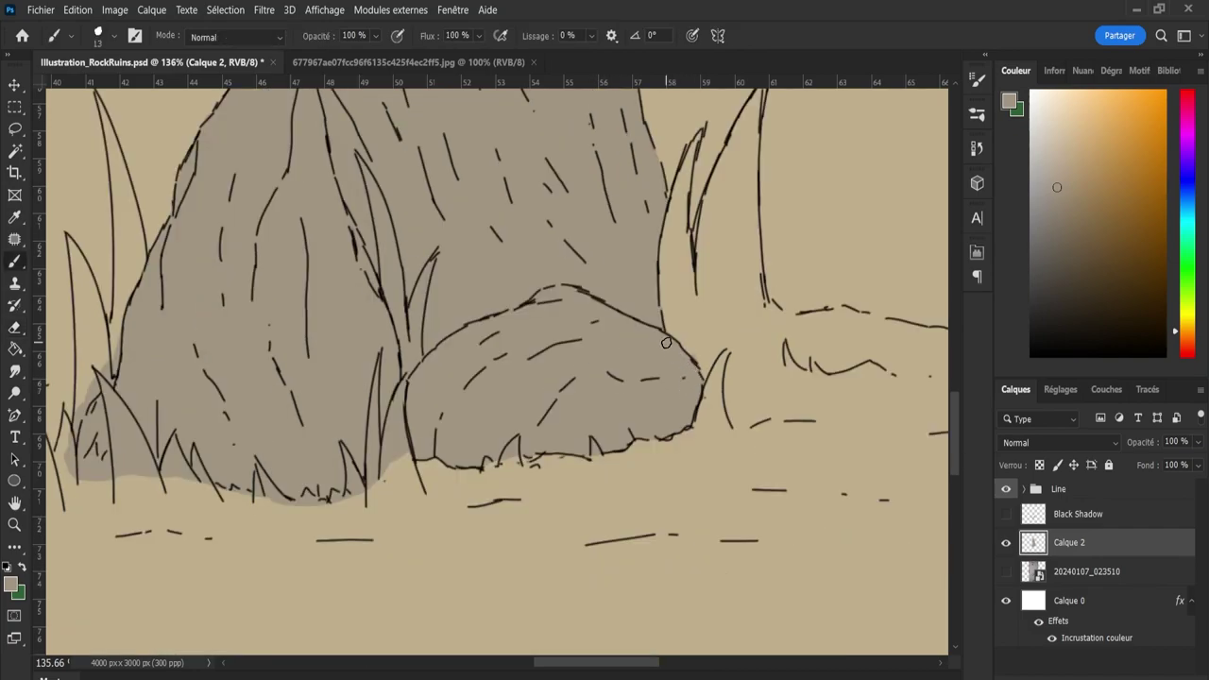
{"action": "key", "text": "e"}
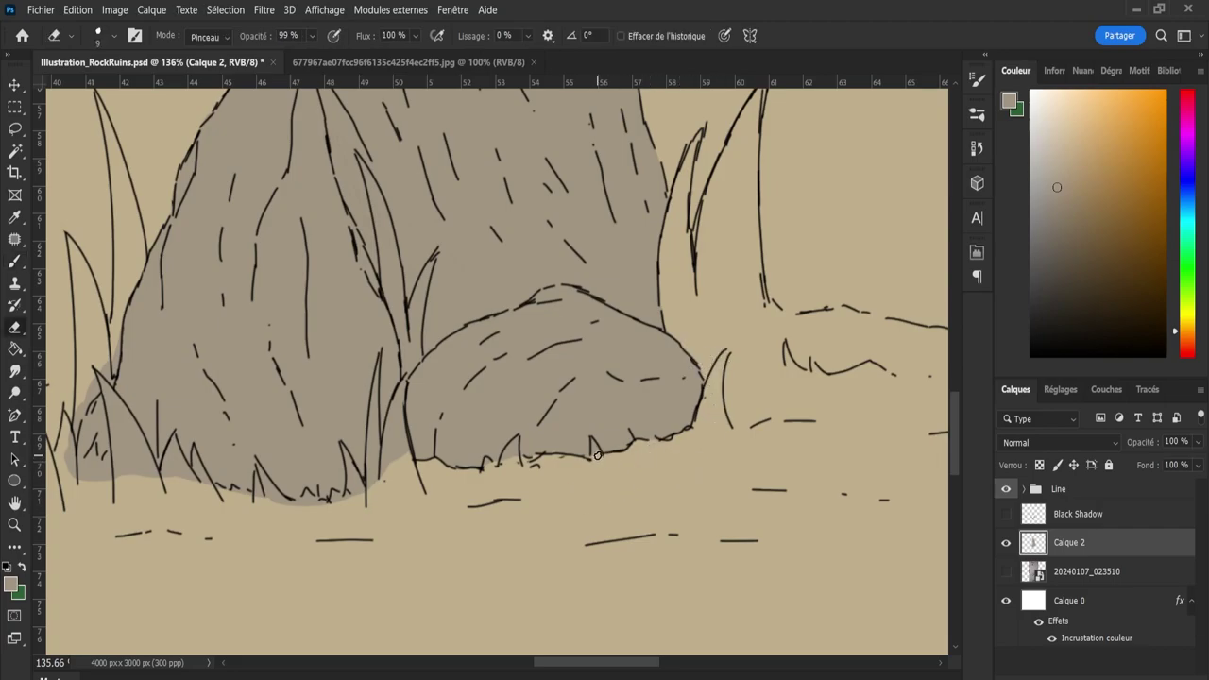
{"action": "key", "text": "bracketleft"}
{"action": "key", "text": "bracketleft"}
{"action": "key", "text": "bracketleft"}
{"action": "key", "text": "bracketleft"}
{"action": "key", "text": "bracketleft"}
{"action": "key", "text": "b"}
{"action": "key", "text": "e"}
With an enlarged eraser, erase the gray fill spilling left of the grass blade.
{"action": "left_click_drag", "start_coordinate": [597, 668], "coordinate": [564, 667]}
{"action": "key", "text": "b"}
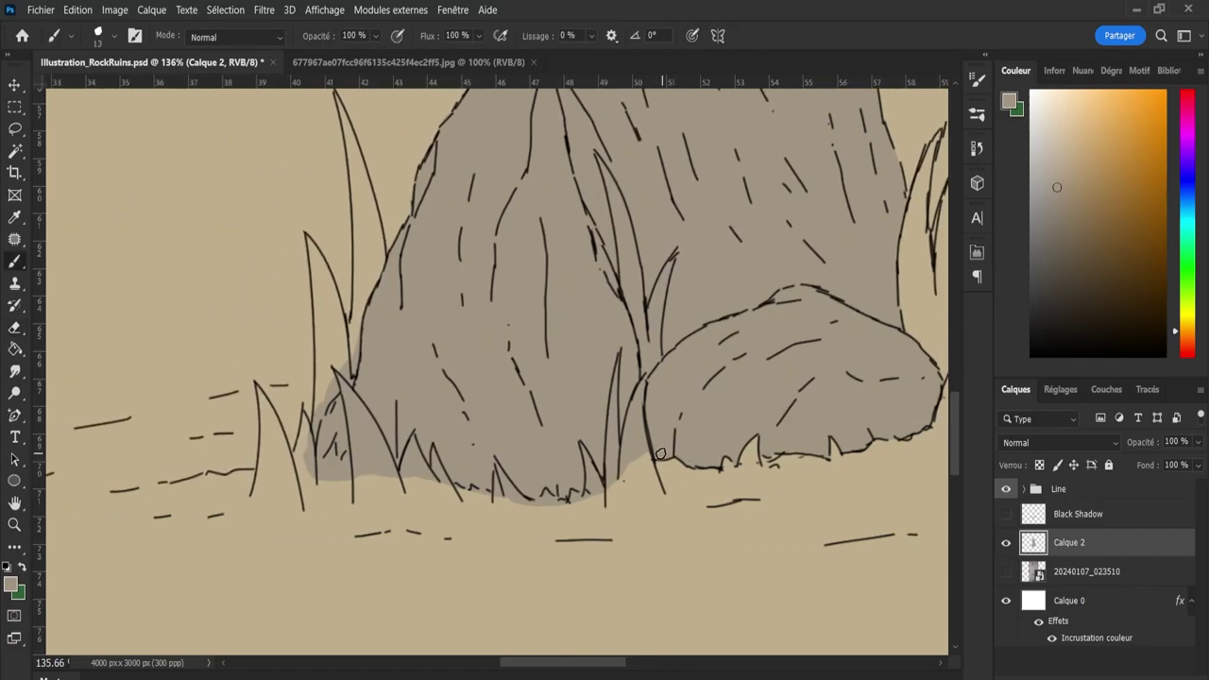
{"action": "key", "text": "e"}
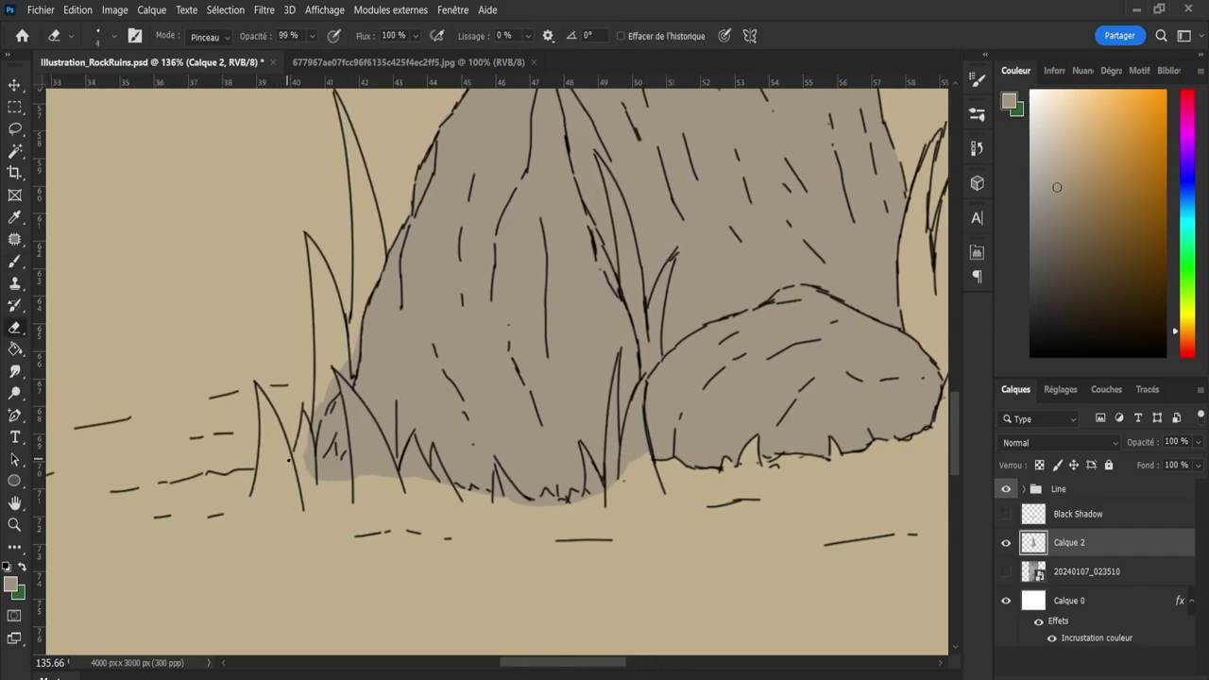
{"action": "key", "text": "bracketright"}
{"action": "key", "text": "bracketright"}
{"action": "key", "text": "bracketright"}
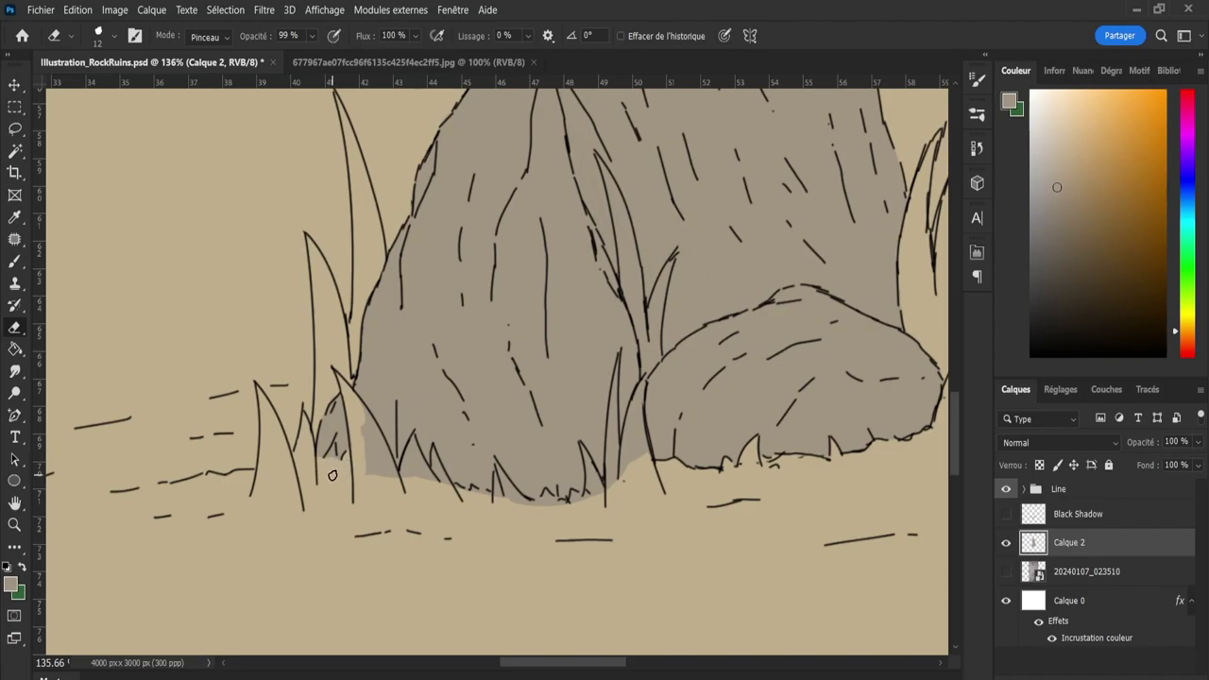
{"action": "key", "text": "bracketleft"}
{"action": "key", "text": "bracketleft"}
{"action": "key", "text": "bracketleft"}
{"action": "key", "text": "bracketright"}
{"action": "key", "text": "bracketright"}
{"action": "key", "text": "bracketright"}
{"action": "left_click_drag", "start_coordinate": [351, 418], "coordinate": [384, 481]}
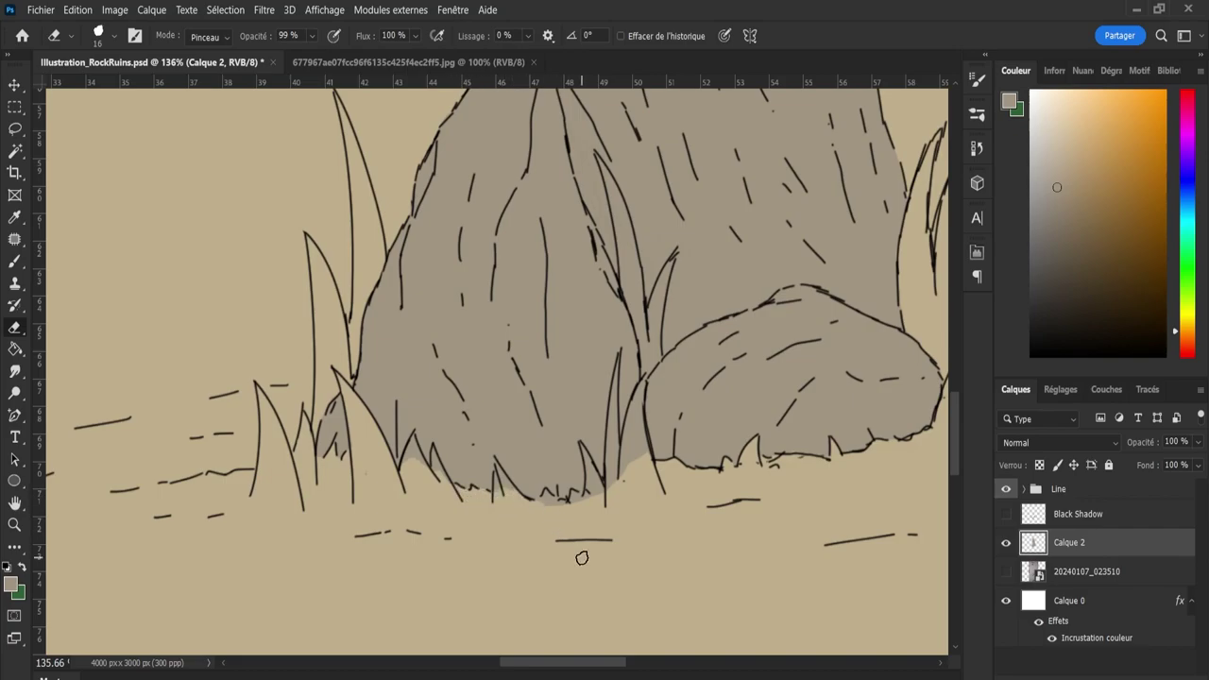
Erase the gray patch below the rock's lower edge, then zoom into the rock base for finer cleanup.
{"action": "mouse_move", "coordinate": [640, 467]}
{"action": "left_mouse_down"}
{"action": "mouse_move", "coordinate": [614, 471]}
{"action": "mouse_move", "coordinate": [644, 461]}
{"action": "left_mouse_up"}
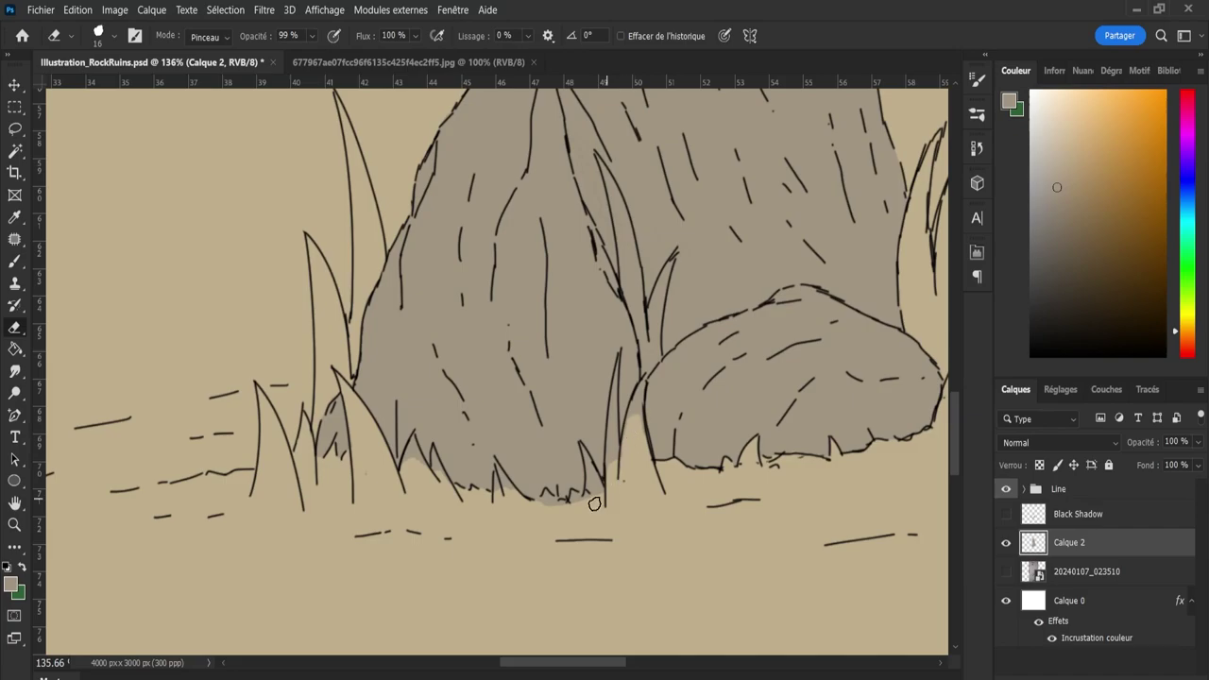
{"action": "key", "text": "bracketleft"}
{"action": "key", "text": "bracketleft"}
{"action": "key", "text": "bracketleft"}
{"action": "key", "text": "z"}
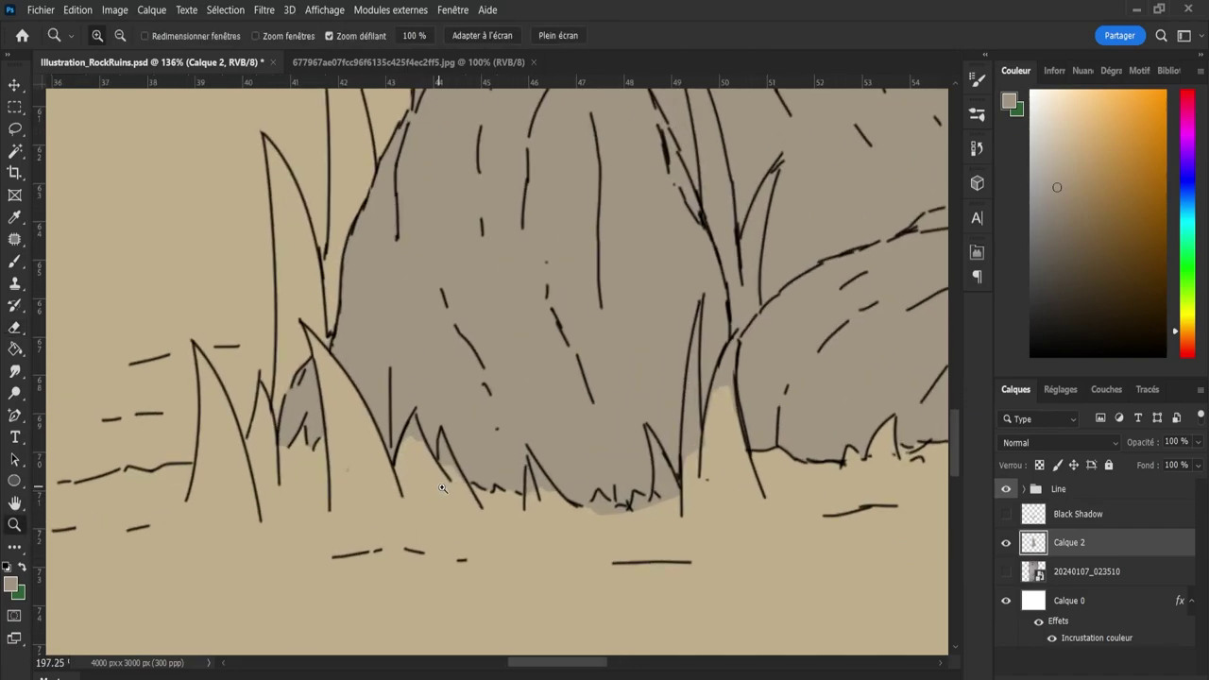
{"action": "left_click_drag", "start_coordinate": [425, 474], "coordinate": [408, 419]}
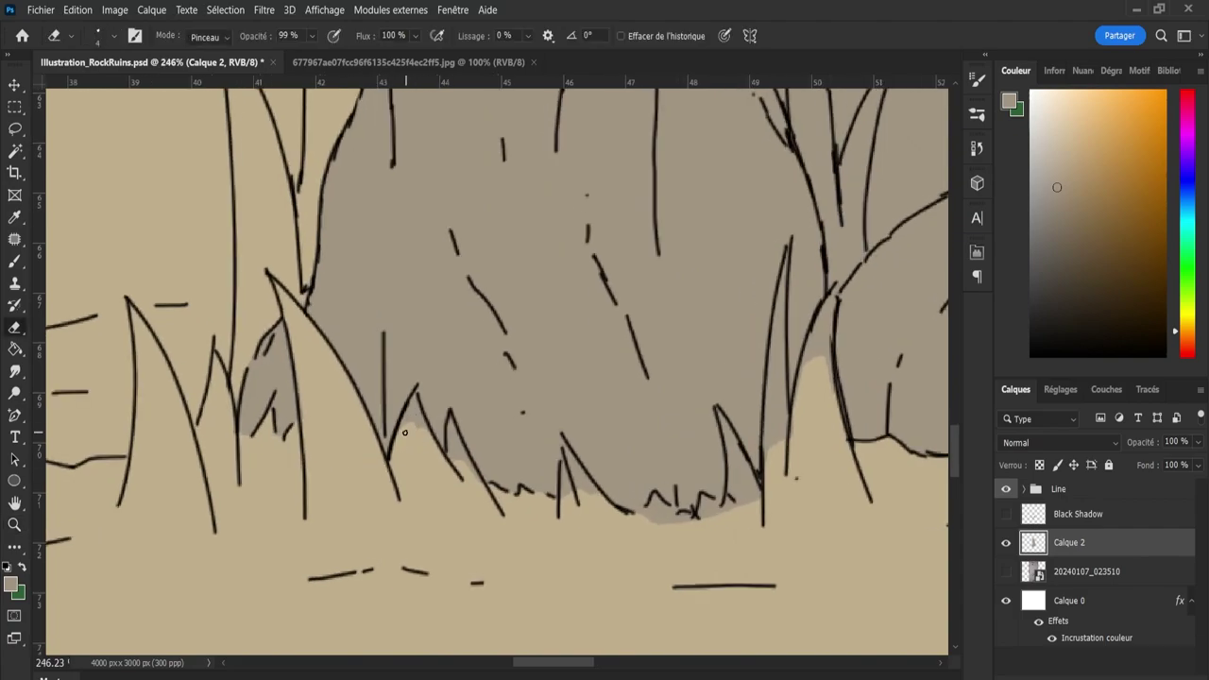
{"action": "key", "text": "bracketleft"}
{"action": "key", "text": "bracketleft"}
{"action": "key", "text": "bracketleft"}
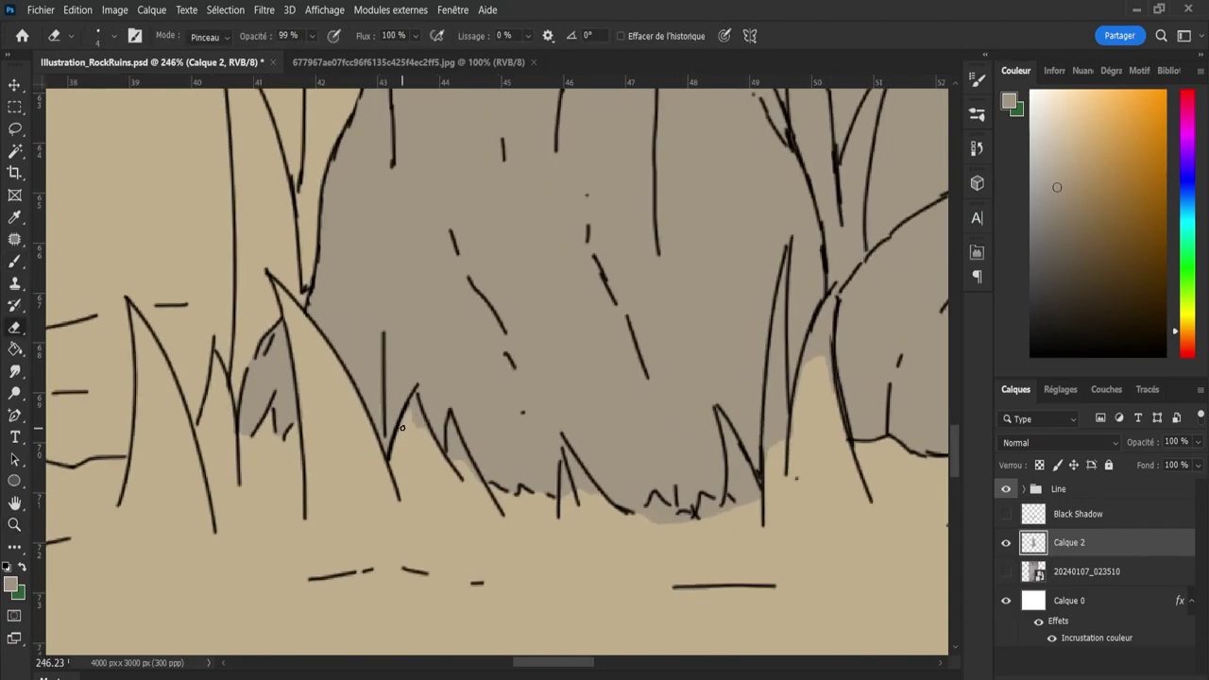
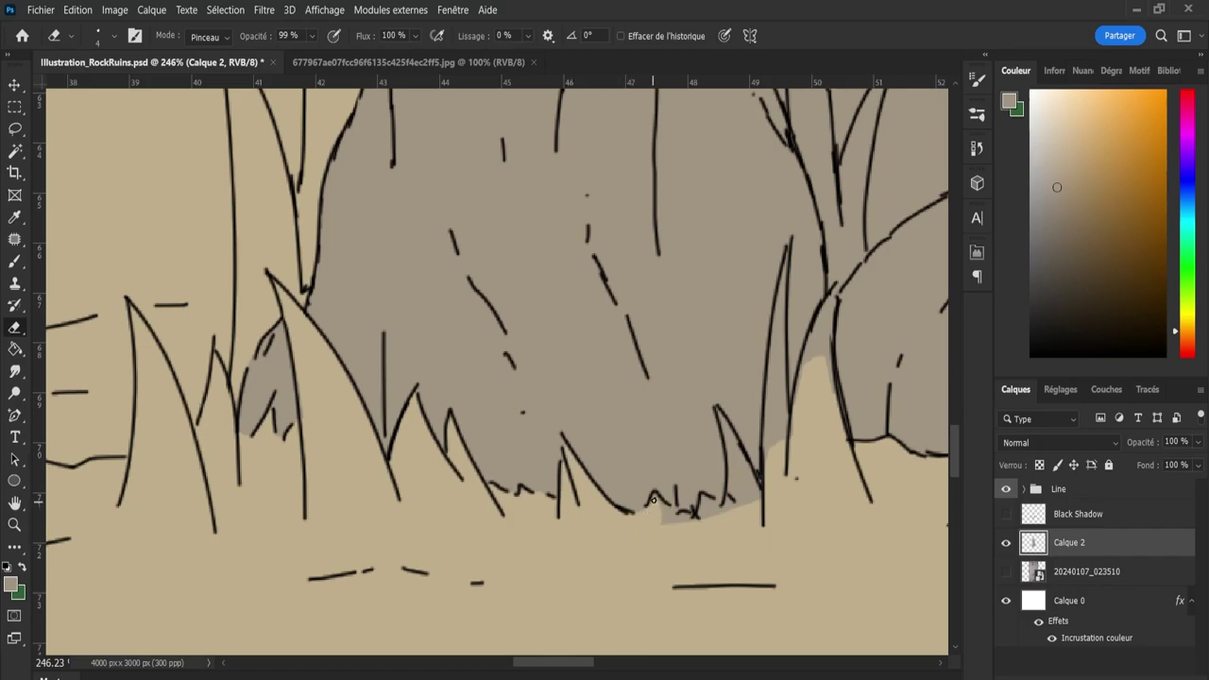
Erase stray grey fill along the grass line and between the grass blade strokes.
{"action": "left_click_drag", "start_coordinate": [652, 499], "coordinate": [665, 511]}
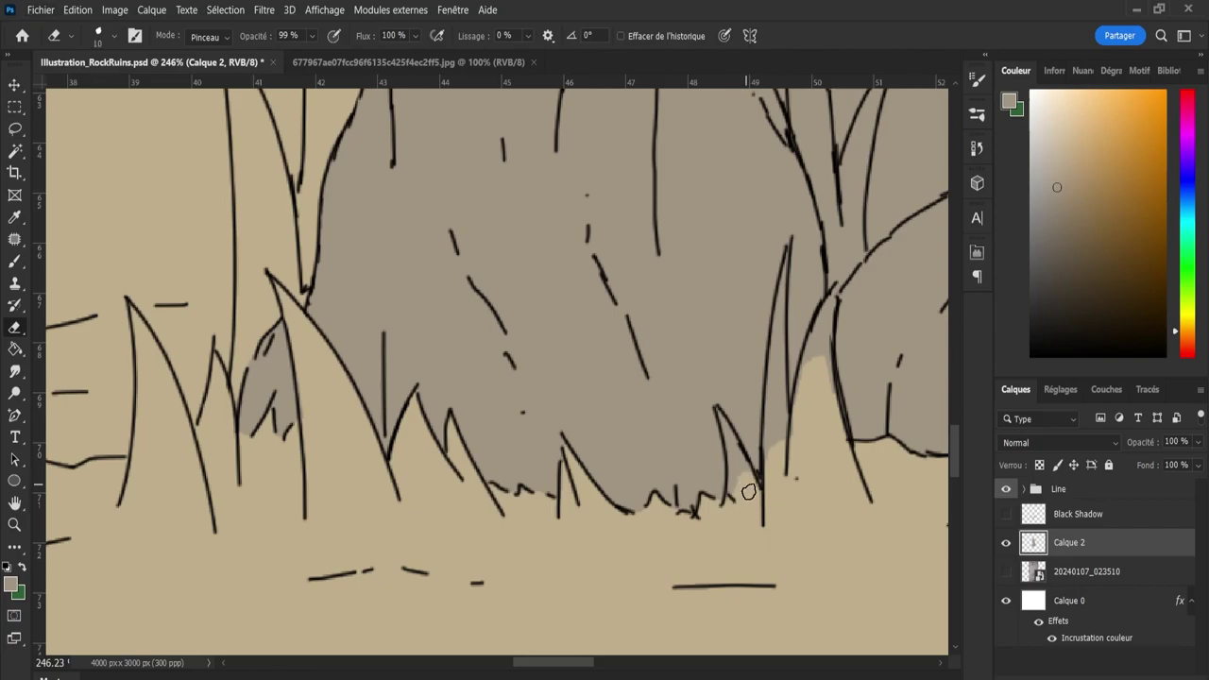
{"action": "left_click_drag", "start_coordinate": [750, 467], "coordinate": [761, 514]}
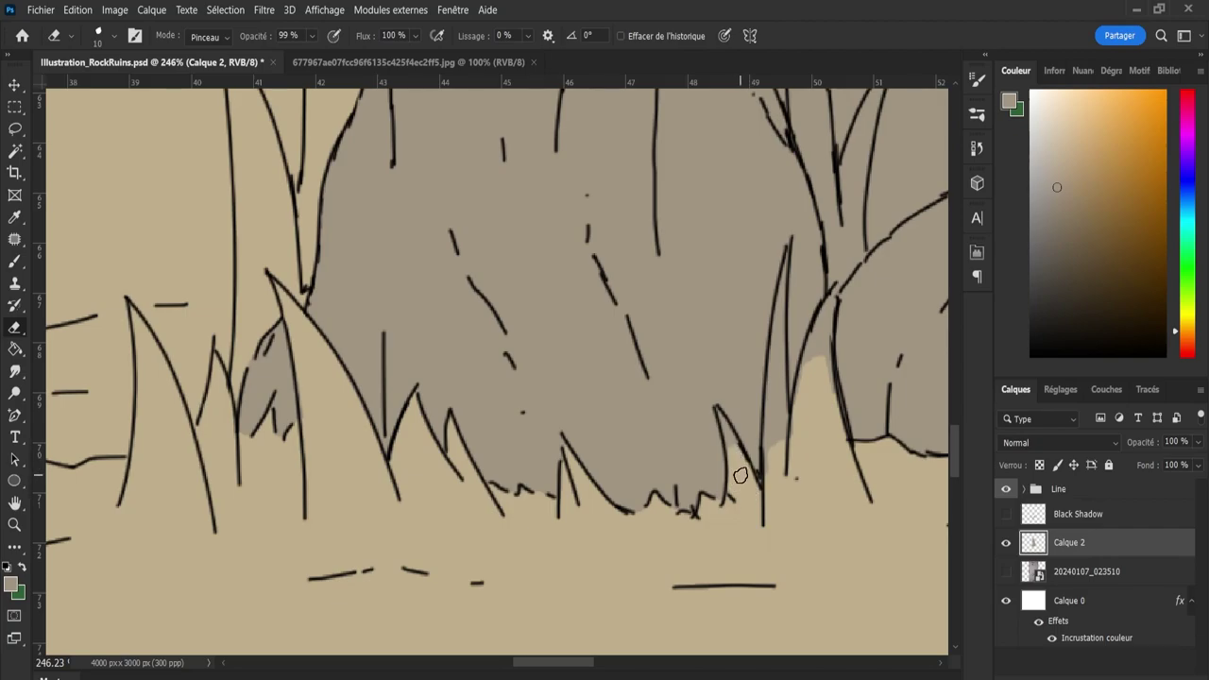
{"action": "left_click_drag", "start_coordinate": [770, 428], "coordinate": [794, 432]}
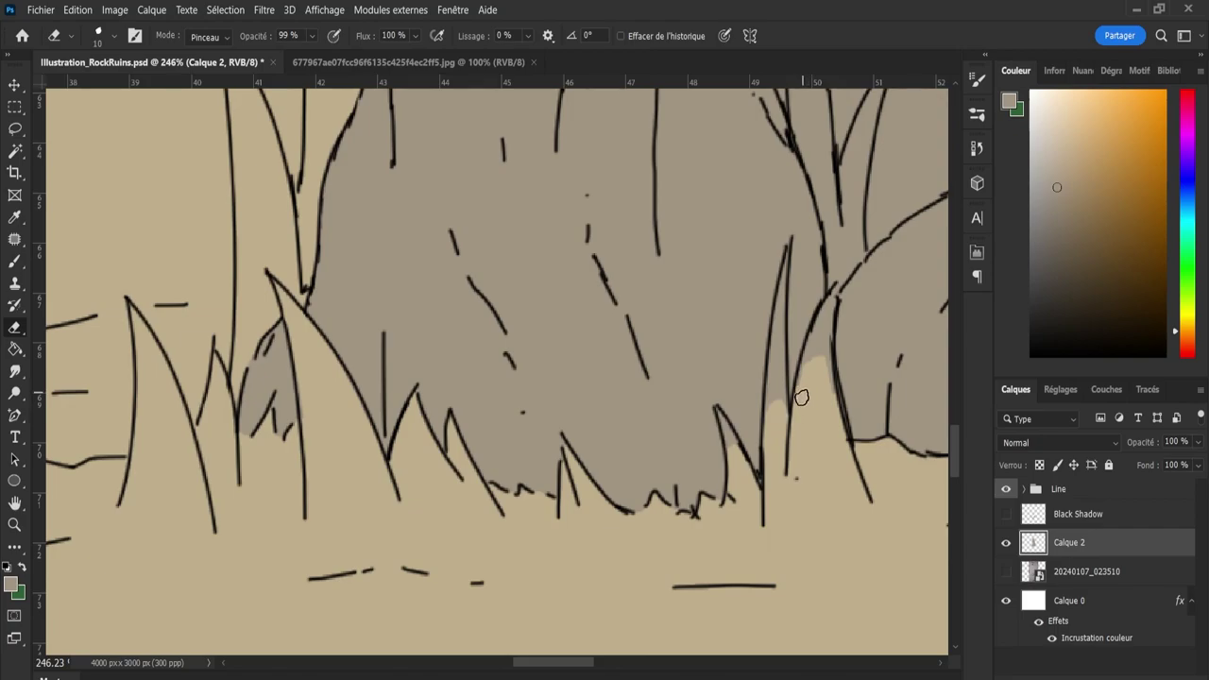
{"action": "mouse_move", "coordinate": [815, 369]}
{"action": "left_mouse_down"}
{"action": "mouse_move", "coordinate": [823, 350]}
{"action": "mouse_move", "coordinate": [803, 356]}
{"action": "mouse_move", "coordinate": [828, 270]}
{"action": "mouse_move", "coordinate": [831, 302]}
{"action": "mouse_move", "coordinate": [852, 262]}
{"action": "mouse_move", "coordinate": [844, 230]}
{"action": "mouse_move", "coordinate": [836, 264]}
{"action": "mouse_move", "coordinate": [828, 236]}
{"action": "mouse_move", "coordinate": [850, 247]}
{"action": "mouse_move", "coordinate": [857, 231]}
{"action": "mouse_move", "coordinate": [835, 241]}
{"action": "left_mouse_up"}
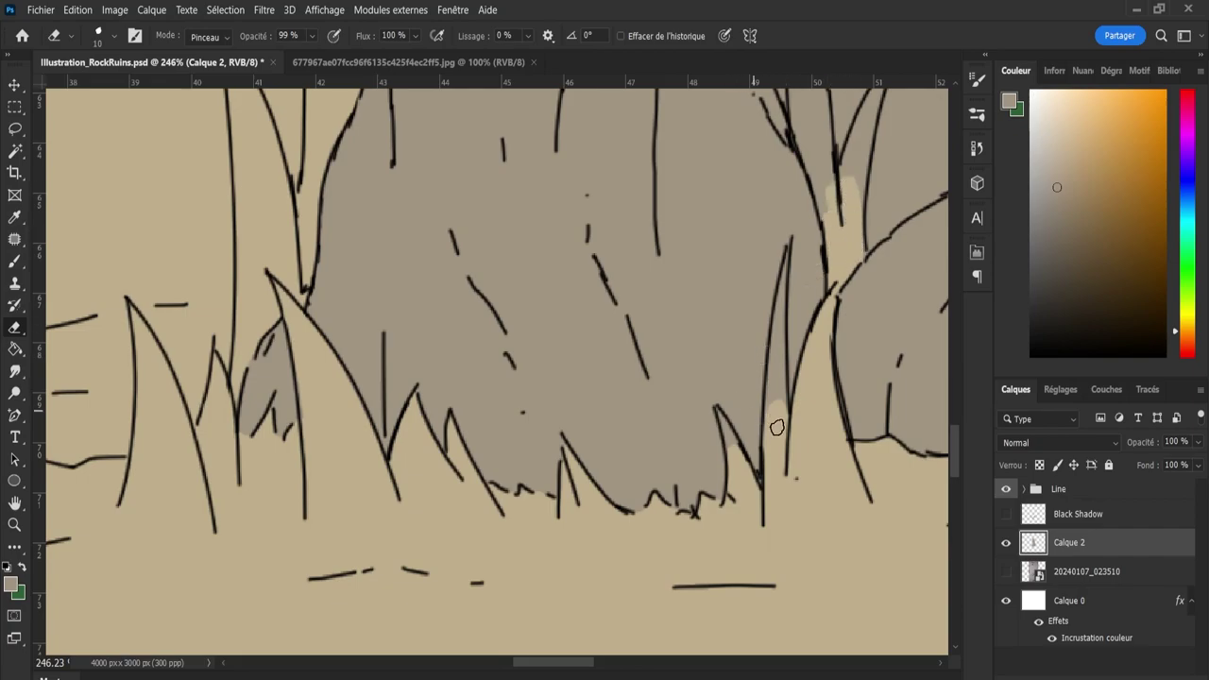
{"action": "mouse_move", "coordinate": [777, 428]}
{"action": "left_mouse_down"}
{"action": "mouse_move", "coordinate": [774, 377]}
{"action": "mouse_move", "coordinate": [774, 415]}
{"action": "left_mouse_up"}
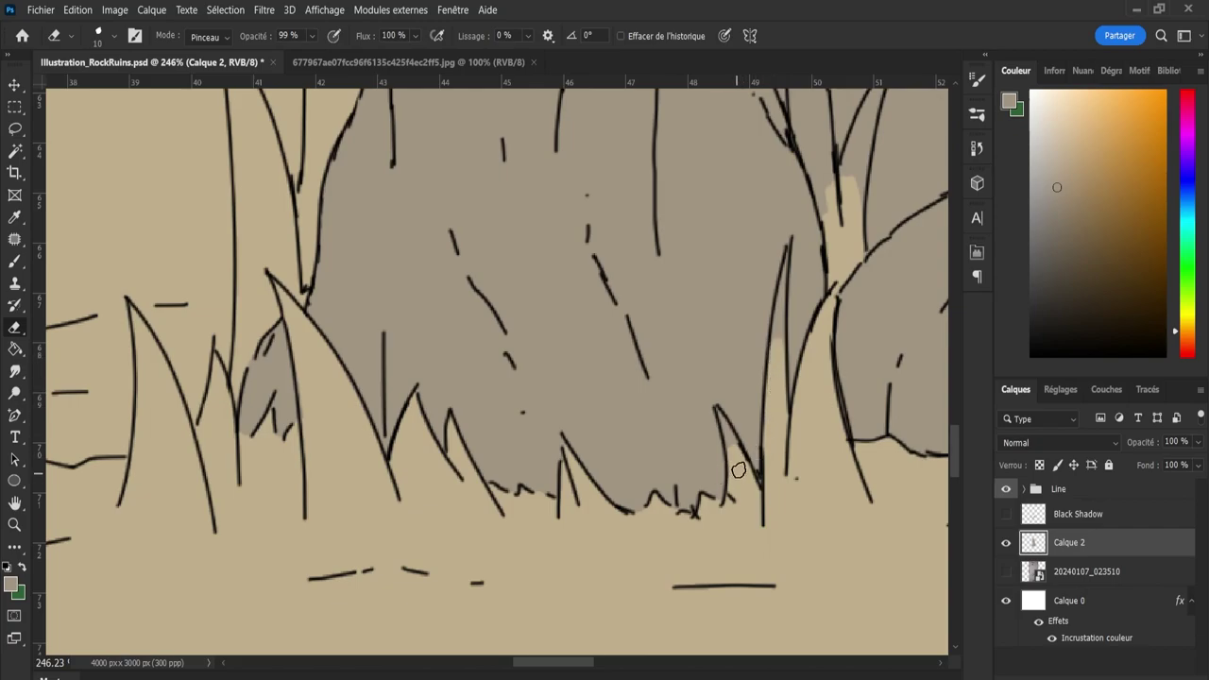
With a smaller eraser, clear remaining grey from the tall grass blade and its edges.
{"action": "key", "text": "bracketleft"}
{"action": "key", "text": "bracketleft"}
{"action": "key", "text": "bracketleft"}
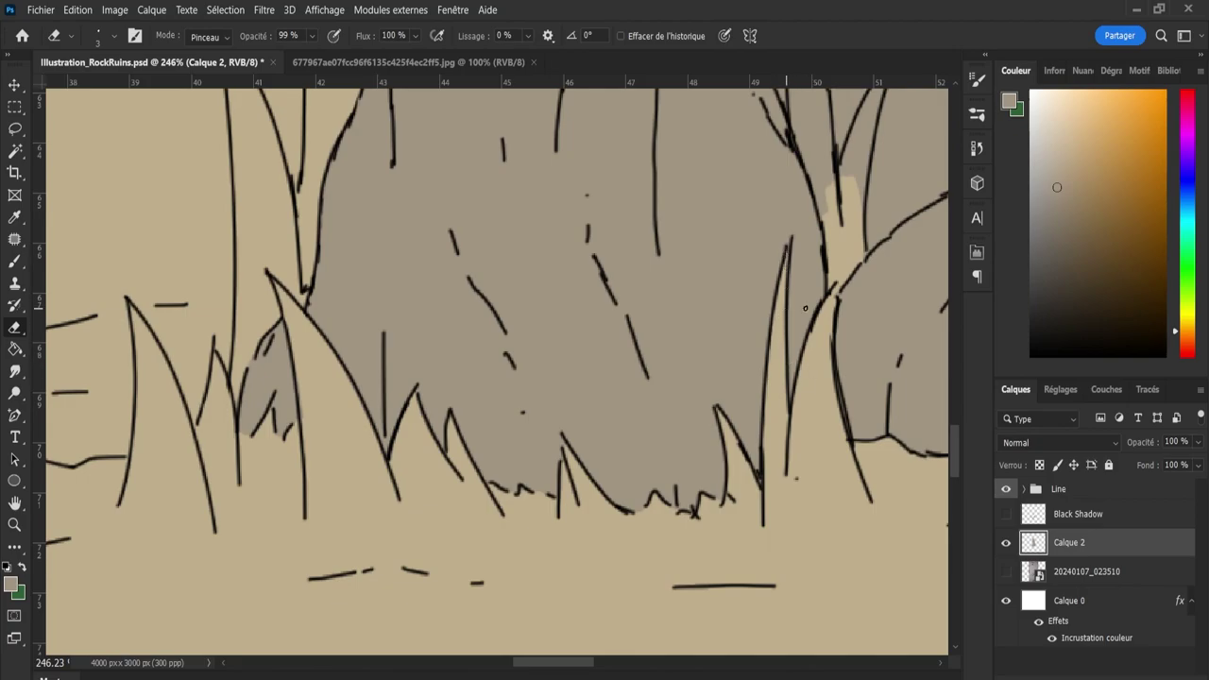
{"action": "left_click_drag", "start_coordinate": [954, 449], "coordinate": [955, 426]}
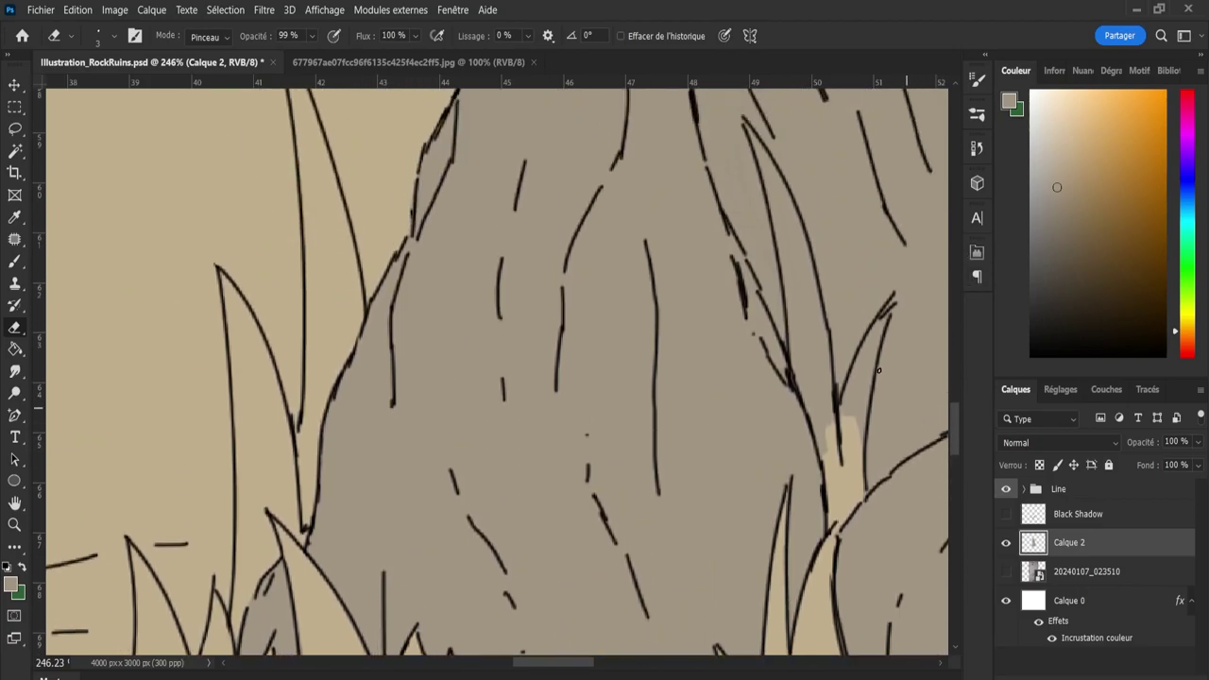
{"action": "key", "text": "b"}
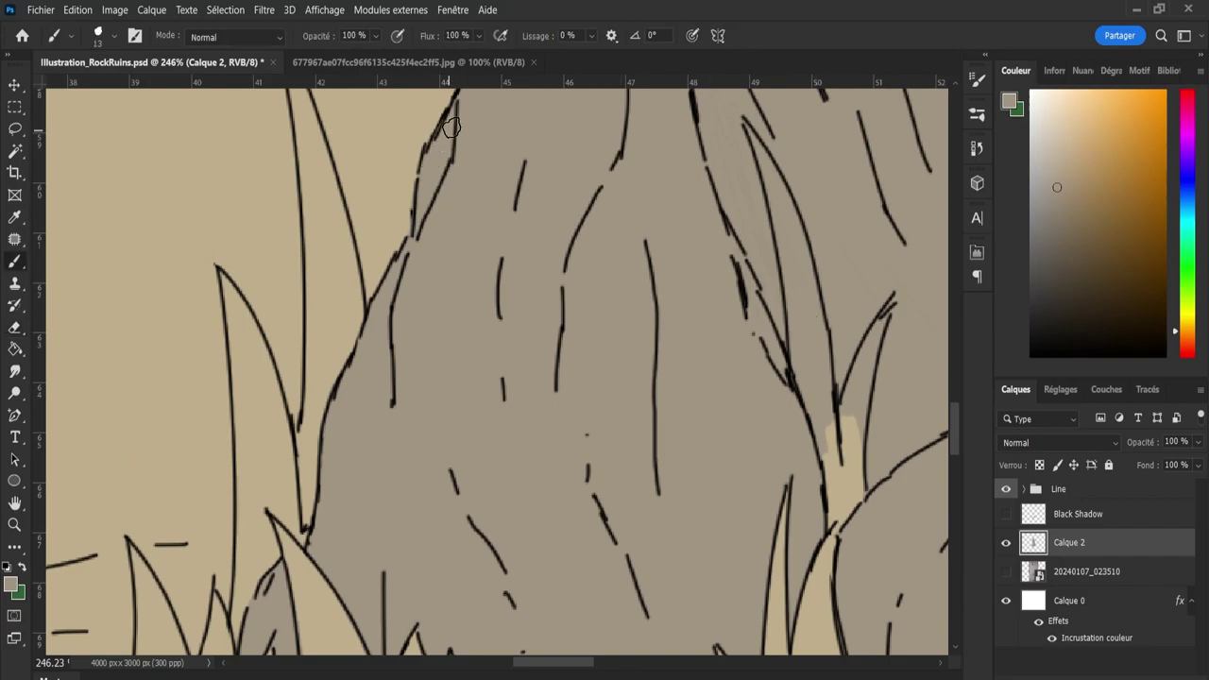
{"action": "key", "text": "e"}
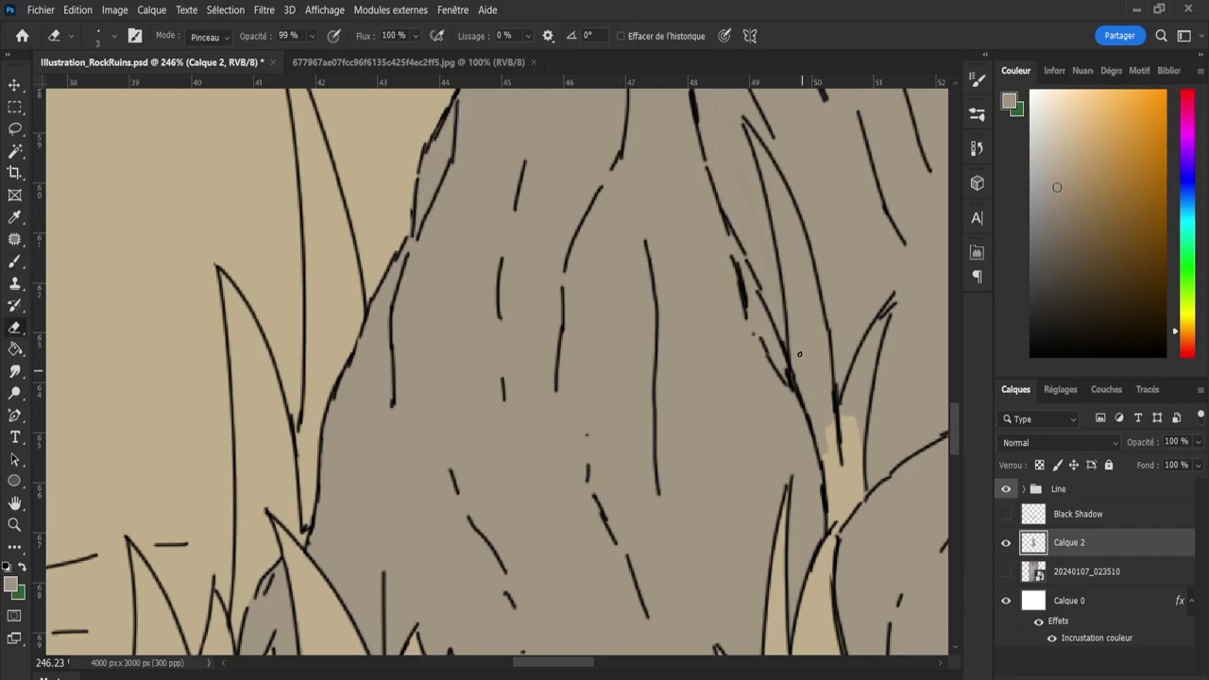
{"action": "mouse_move", "coordinate": [806, 337]}
{"action": "left_mouse_down"}
{"action": "mouse_move", "coordinate": [828, 437]}
{"action": "mouse_move", "coordinate": [803, 383]}
{"action": "mouse_move", "coordinate": [801, 327]}
{"action": "mouse_move", "coordinate": [818, 349]}
{"action": "mouse_move", "coordinate": [798, 262]}
{"action": "mouse_move", "coordinate": [788, 283]}
{"action": "mouse_move", "coordinate": [770, 173]}
{"action": "left_mouse_up"}
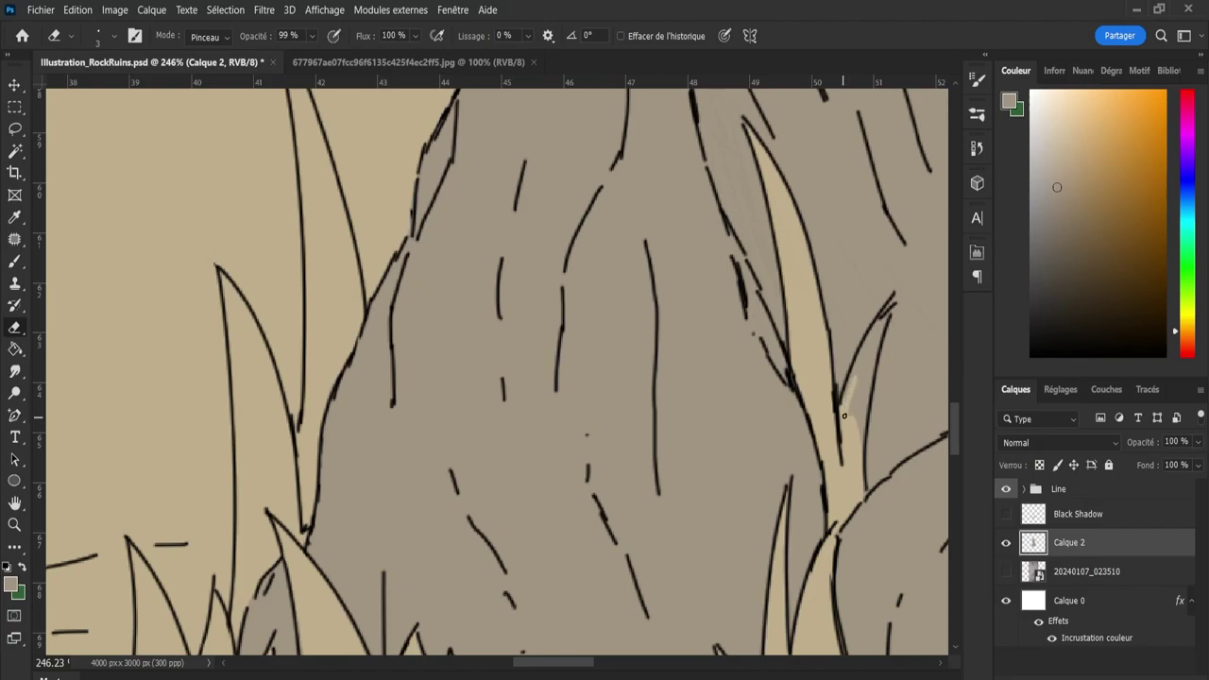
{"action": "mouse_move", "coordinate": [844, 415]}
{"action": "left_mouse_down"}
{"action": "mouse_move", "coordinate": [853, 459]}
{"action": "mouse_move", "coordinate": [852, 404]}
{"action": "mouse_move", "coordinate": [877, 328]}
{"action": "left_mouse_up"}
{"action": "key", "text": "bracketleft"}
{"action": "key", "text": "bracketleft"}
{"action": "key", "text": "bracketleft"}
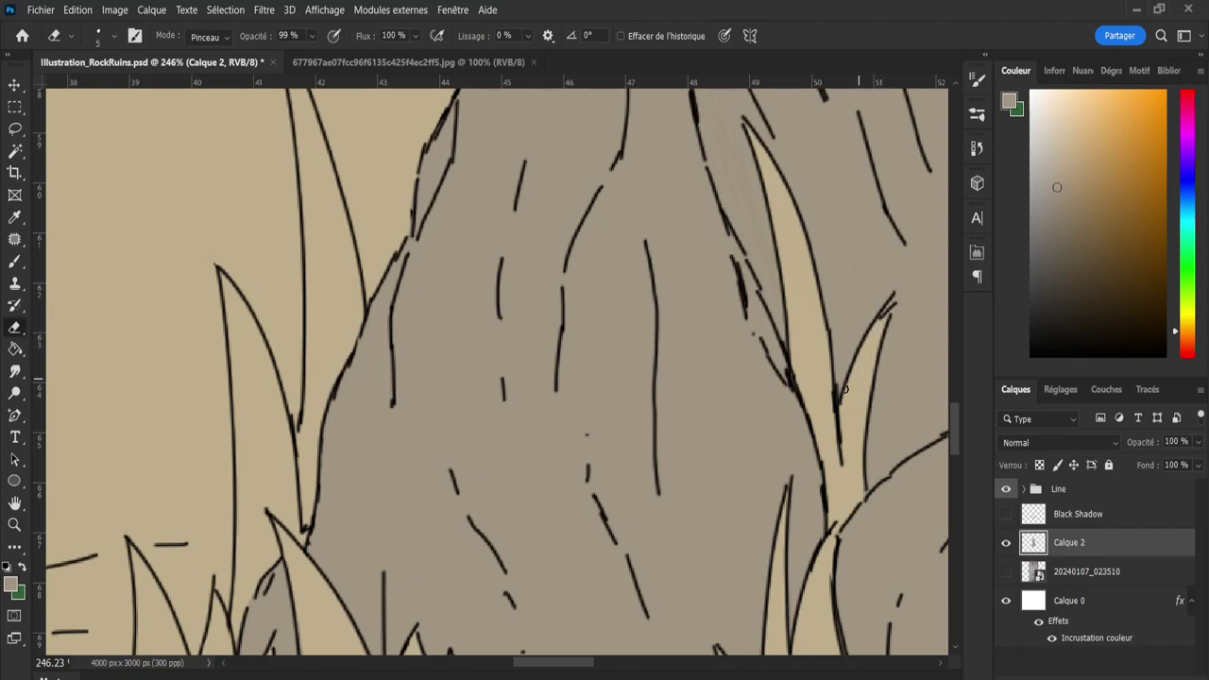
{"action": "key", "text": "z"}
{"action": "mouse_move", "coordinate": [613, 424]}
{"action": "left_mouse_down"}
{"action": "mouse_move", "coordinate": [553, 440]}
{"action": "mouse_move", "coordinate": [532, 486]}
{"action": "left_mouse_up"}
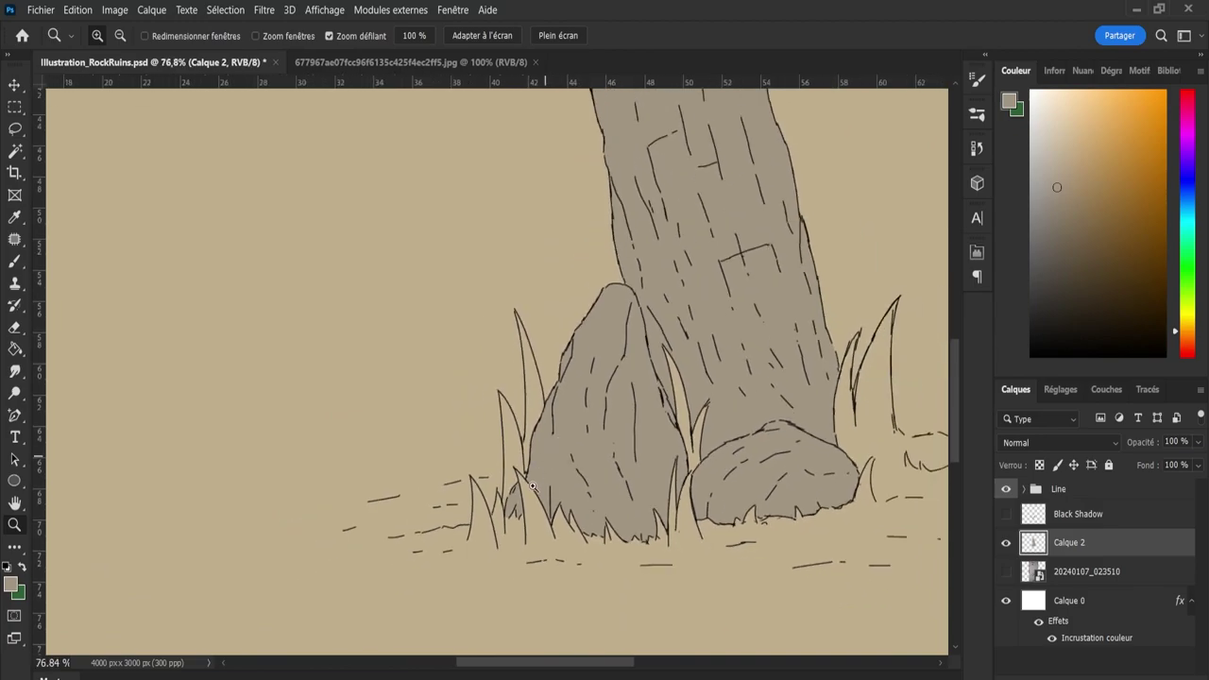
Add a new layer and try a dark green blob beside the low rock, then undo it.
{"action": "scroll", "coordinate": [548, 661], "scroll_direction": "down", "scroll_amount": 1}
{"action": "scroll", "coordinate": [567, 646], "scroll_direction": "down", "scroll_amount": 1}
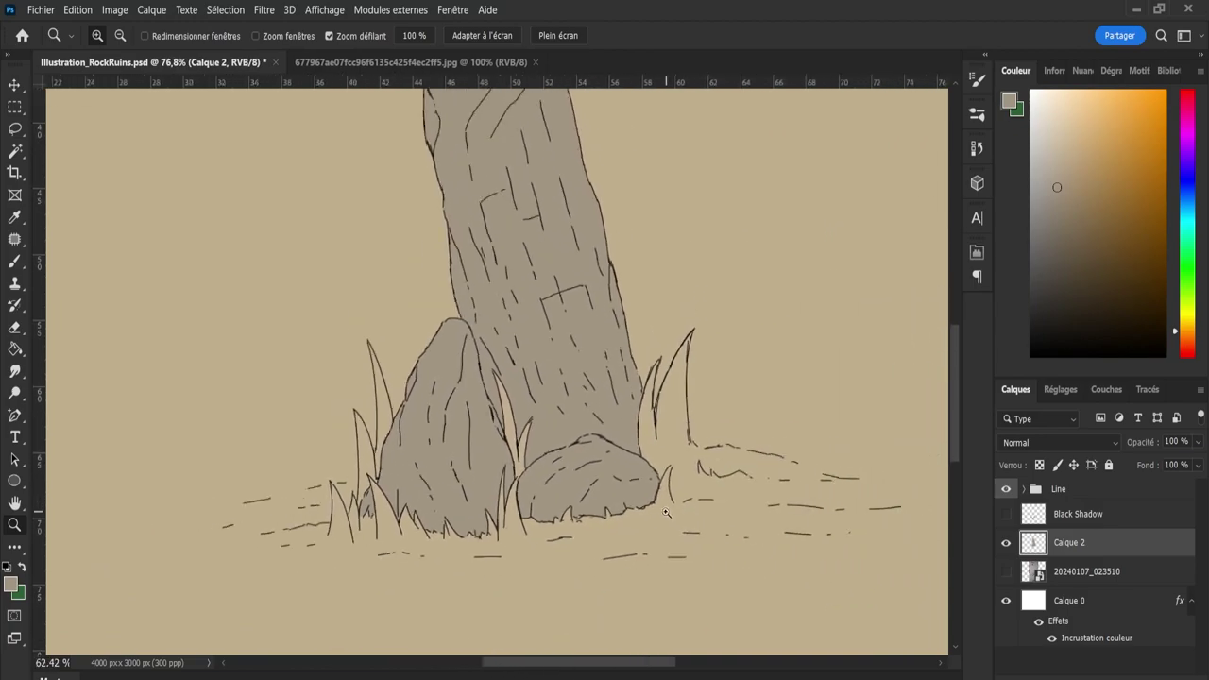
{"action": "scroll", "coordinate": [595, 650], "scroll_direction": "down", "scroll_amount": 1}
{"action": "scroll", "coordinate": [631, 650], "scroll_direction": "down", "scroll_amount": 1}
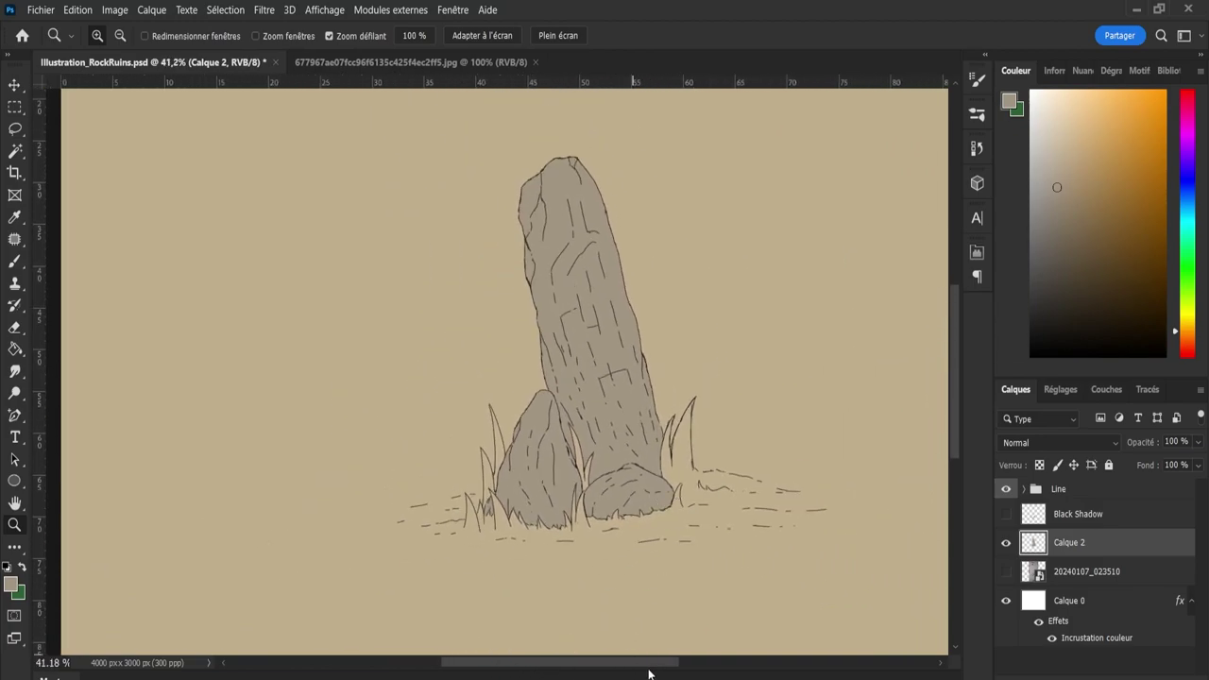
{"action": "scroll", "coordinate": [651, 491], "scroll_direction": "up", "scroll_amount": 1}
{"action": "key", "text": "ctrl+shift+alt+n"}
{"action": "key", "text": "b"}
{"action": "key", "text": "x"}
{"action": "mouse_move", "coordinate": [624, 425]}
{"action": "left_mouse_down"}
{"action": "mouse_move", "coordinate": [651, 458]}
{"action": "mouse_move", "coordinate": [642, 449]}
{"action": "mouse_move", "coordinate": [666, 453]}
{"action": "mouse_move", "coordinate": [672, 440]}
{"action": "mouse_move", "coordinate": [680, 462]}
{"action": "mouse_move", "coordinate": [661, 452]}
{"action": "mouse_move", "coordinate": [694, 439]}
{"action": "left_mouse_up"}
{"action": "key", "text": "ctrl+z"}
{"action": "key", "text": "ctrl+z"}
{"action": "key", "text": "ctrl+z"}
{"action": "key", "text": "ctrl+z"}
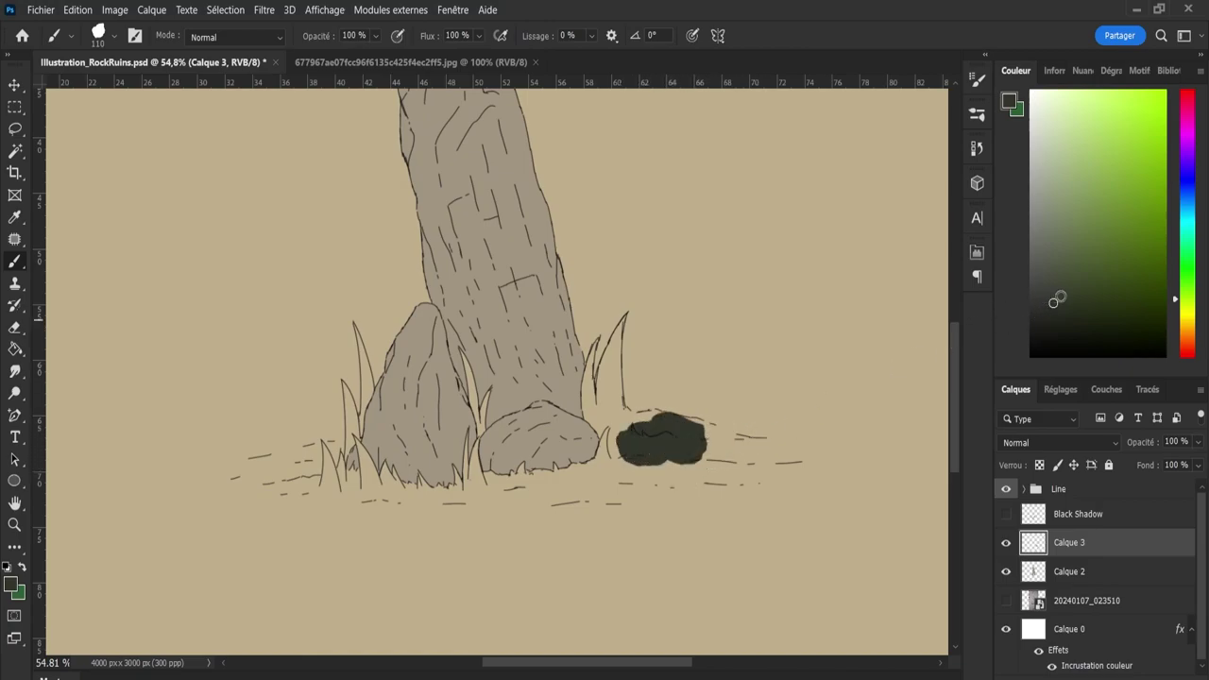
Paint lighter greens into the blob, undoing one patch and erasing its left part.
{"action": "left_click_drag", "start_coordinate": [1060, 297], "coordinate": [1051, 267]}
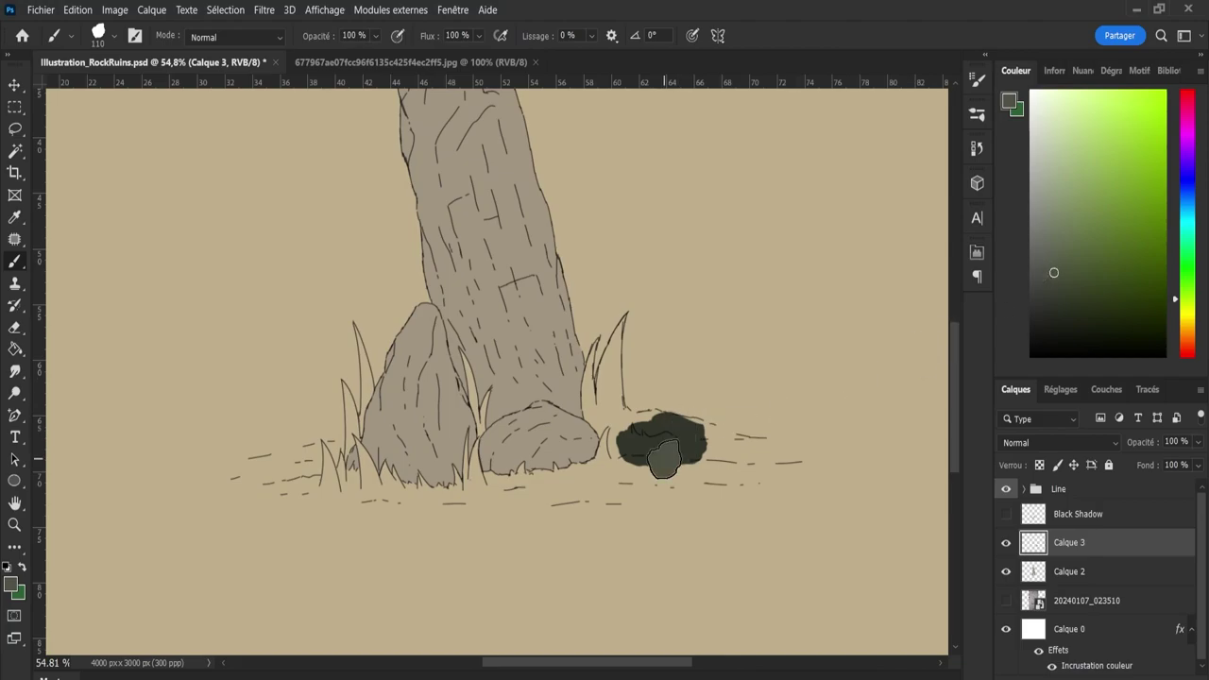
{"action": "left_click_drag", "start_coordinate": [651, 442], "coordinate": [672, 469]}
{"action": "left_click_drag", "start_coordinate": [1179, 294], "coordinate": [1189, 286]}
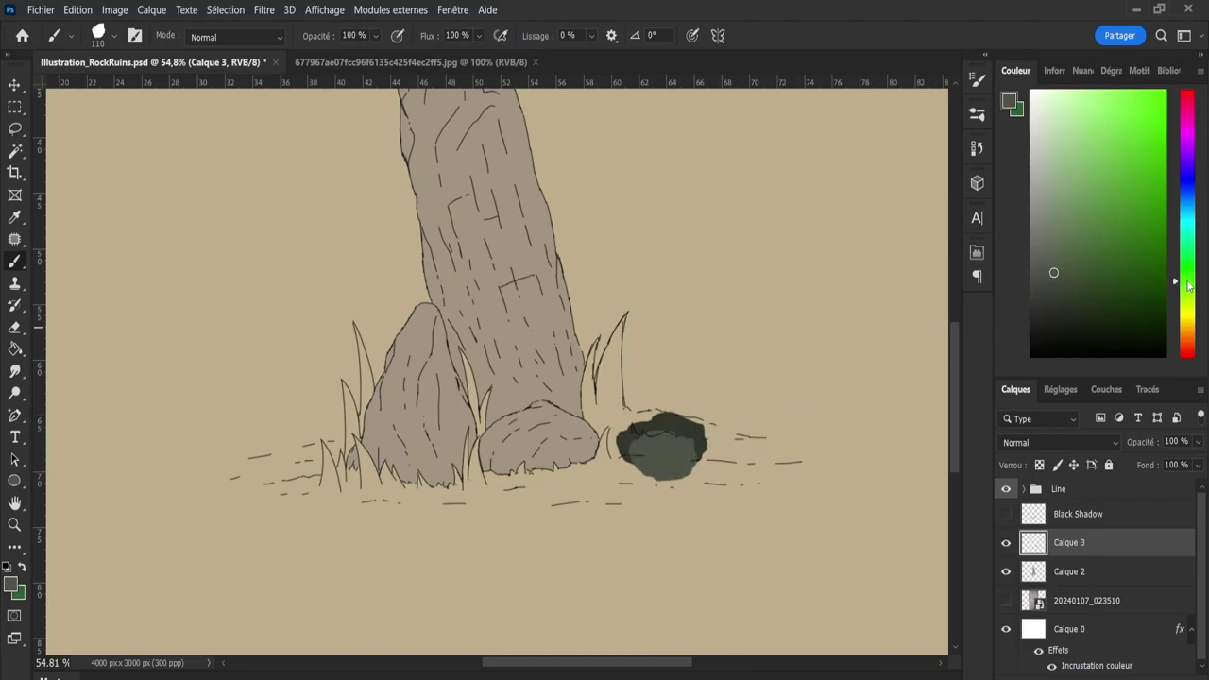
{"action": "left_click_drag", "start_coordinate": [1063, 267], "coordinate": [1068, 243]}
{"action": "left_click_drag", "start_coordinate": [633, 455], "coordinate": [638, 466]}
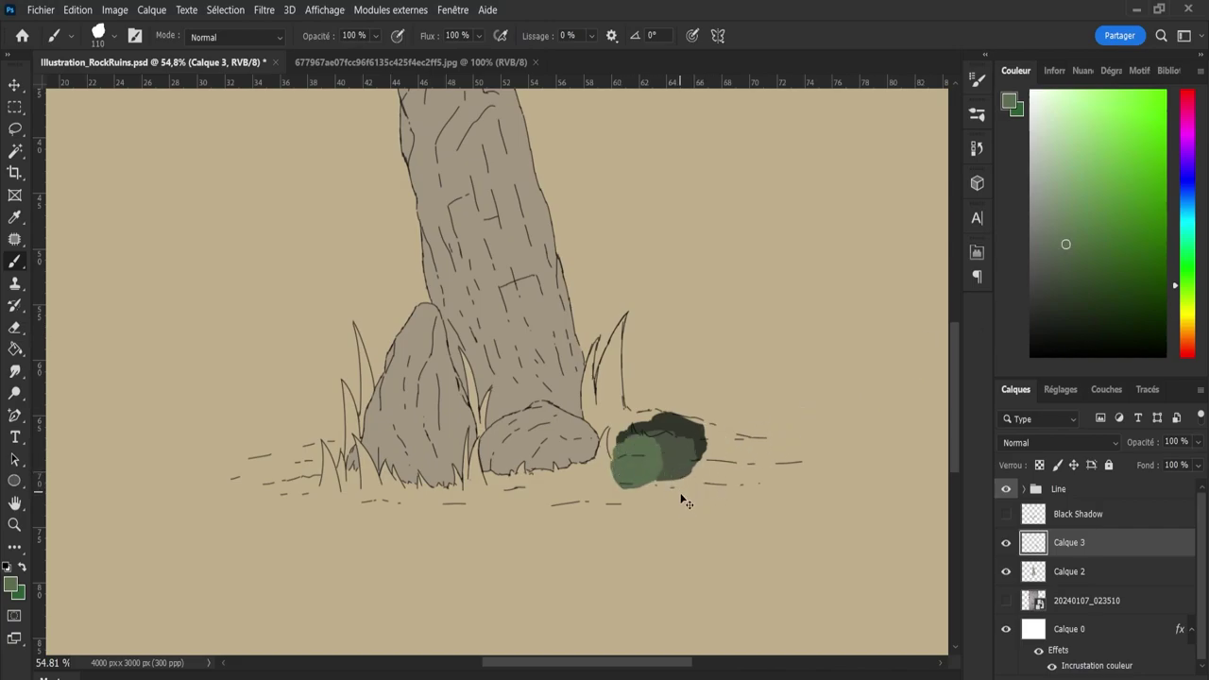
{"action": "key", "text": "ctrl+z"}
{"action": "key", "text": "e"}
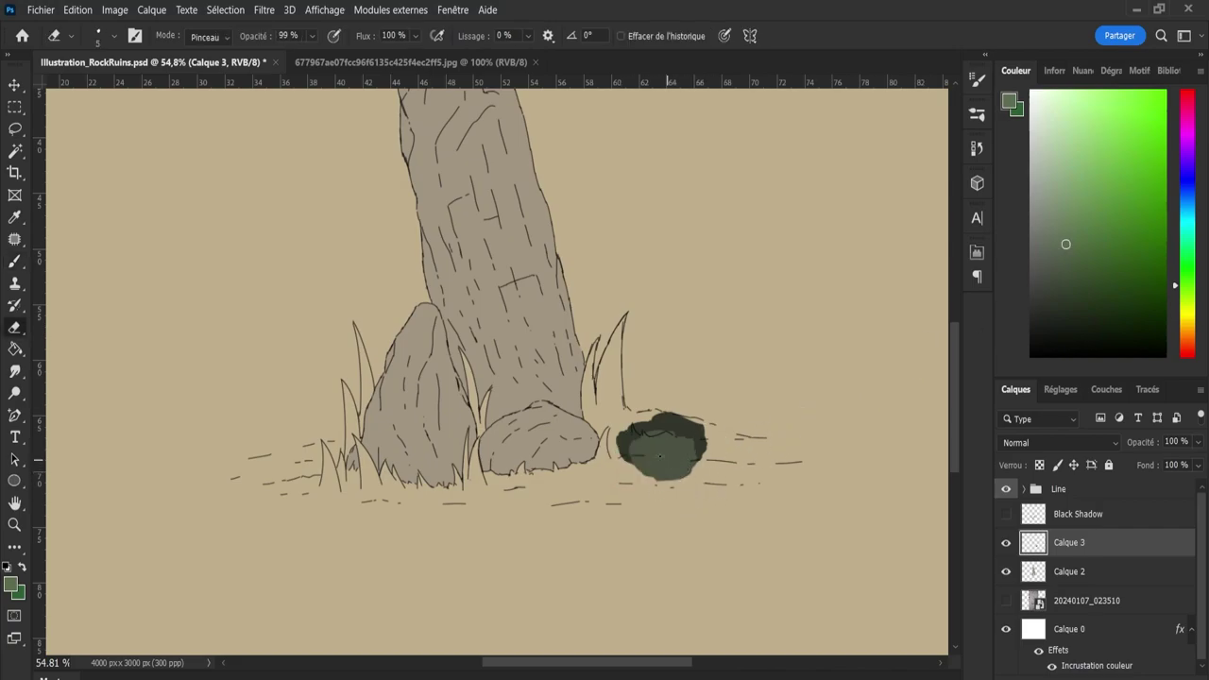
{"action": "mouse_move", "coordinate": [652, 446]}
{"action": "left_mouse_down"}
{"action": "mouse_move", "coordinate": [635, 434]}
{"action": "mouse_move", "coordinate": [669, 410]}
{"action": "mouse_move", "coordinate": [678, 445]}
{"action": "left_mouse_up"}
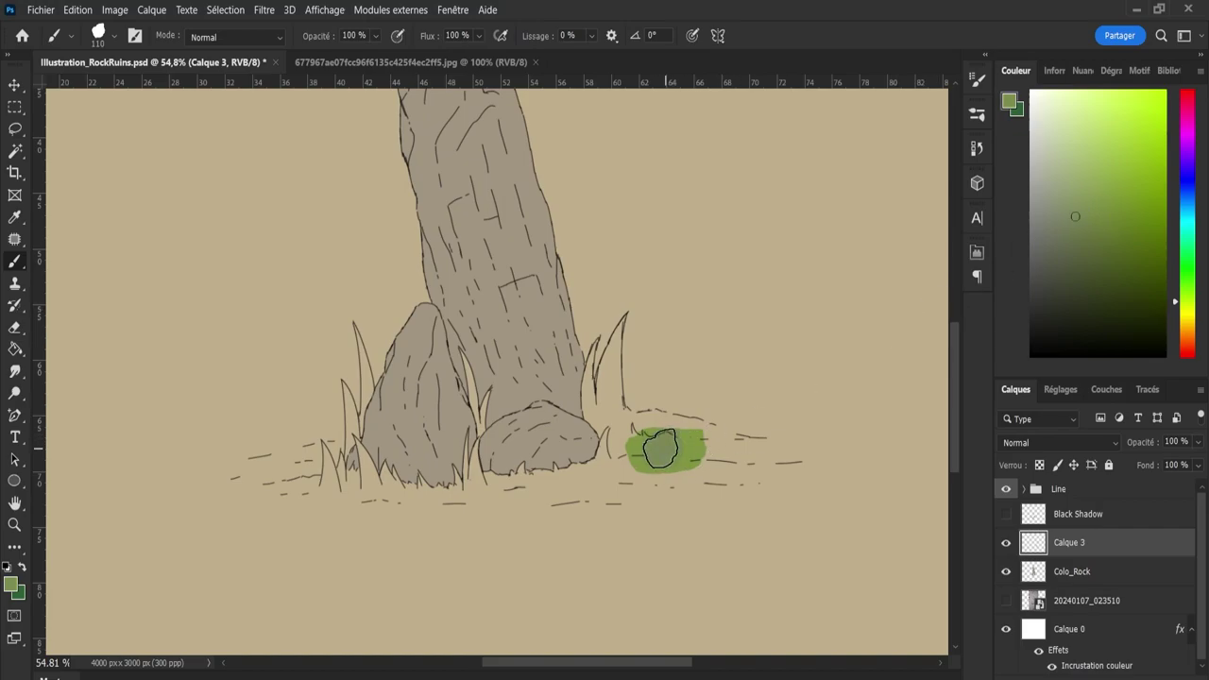
Build the bush from light and darker green patches, with olive over its left part.
{"action": "mouse_move", "coordinate": [638, 427]}
{"action": "left_mouse_down"}
{"action": "mouse_move", "coordinate": [703, 463]}
{"action": "mouse_move", "coordinate": [691, 448]}
{"action": "mouse_move", "coordinate": [677, 460]}
{"action": "left_mouse_up"}
{"action": "left_click", "coordinate": [1077, 194]}
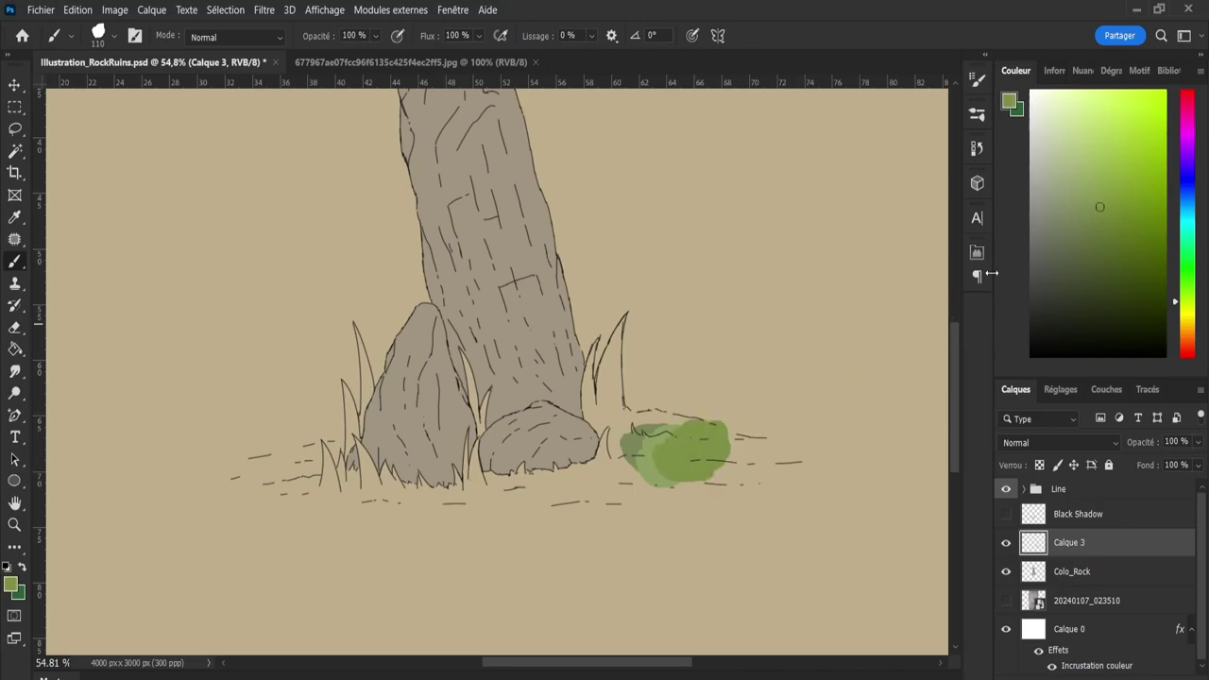
{"action": "left_click", "coordinate": [1097, 221]}
{"action": "mouse_move", "coordinate": [710, 468]}
{"action": "left_mouse_down"}
{"action": "mouse_move", "coordinate": [696, 464]}
{"action": "mouse_move", "coordinate": [733, 469]}
{"action": "mouse_move", "coordinate": [696, 455]}
{"action": "mouse_move", "coordinate": [722, 458]}
{"action": "left_mouse_up"}
{"action": "left_click", "coordinate": [1101, 220]}
{"action": "left_click", "coordinate": [718, 458], "text": "alt"}
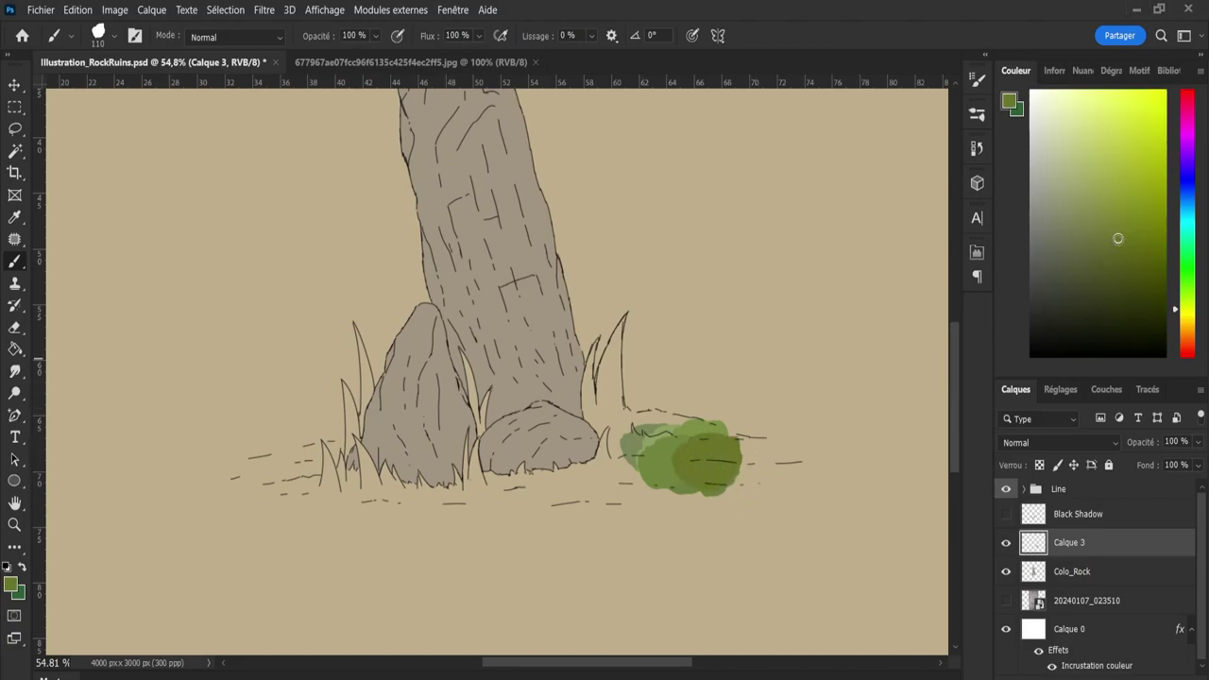
{"action": "mouse_move", "coordinate": [696, 462]}
{"action": "left_mouse_down"}
{"action": "mouse_move", "coordinate": [715, 459]}
{"action": "mouse_move", "coordinate": [679, 458]}
{"action": "mouse_move", "coordinate": [737, 468]}
{"action": "left_mouse_up"}
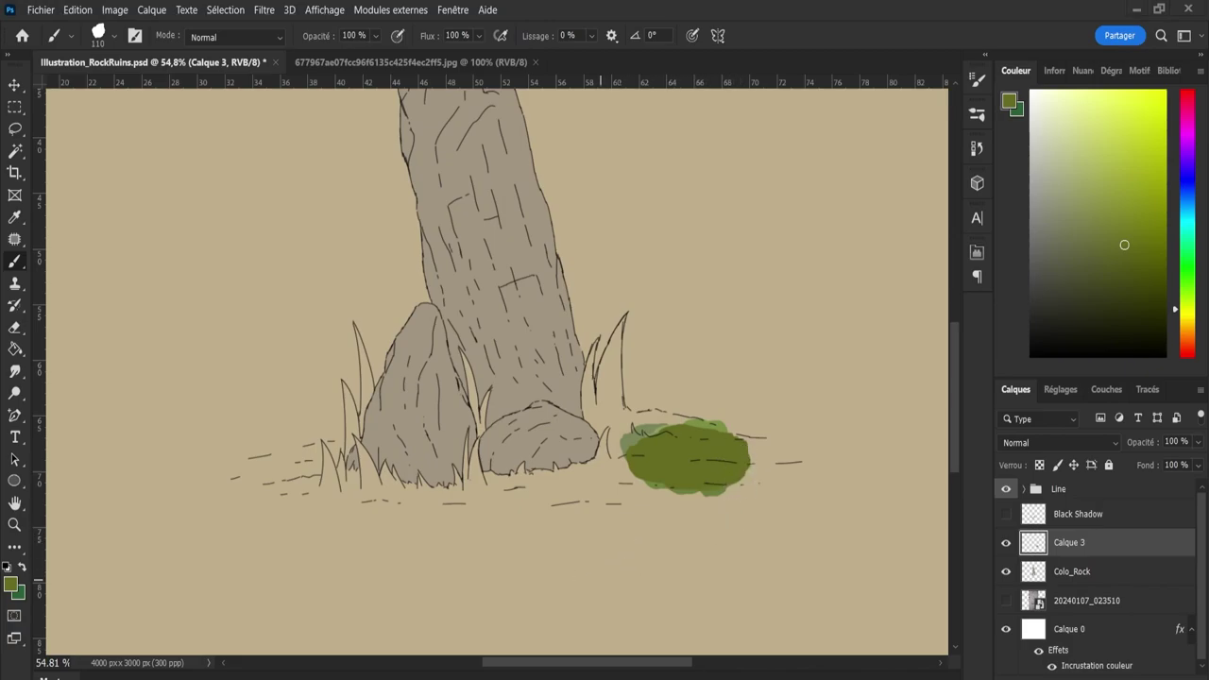
{"action": "mouse_move", "coordinate": [628, 481]}
{"action": "left_mouse_down"}
{"action": "mouse_move", "coordinate": [667, 475]}
{"action": "mouse_move", "coordinate": [696, 504]}
{"action": "mouse_move", "coordinate": [644, 469]}
{"action": "mouse_move", "coordinate": [632, 477]}
{"action": "mouse_move", "coordinate": [653, 479]}
{"action": "left_mouse_up"}
{"action": "key", "text": "z"}
{"action": "left_click", "coordinate": [639, 480]}
Paint olive from the bush up to the rock and up beside the standing stone.
{"action": "key", "text": "b"}
{"action": "mouse_move", "coordinate": [667, 418]}
{"action": "left_mouse_down"}
{"action": "mouse_move", "coordinate": [633, 431]}
{"action": "mouse_move", "coordinate": [655, 355]}
{"action": "mouse_move", "coordinate": [647, 337]}
{"action": "mouse_move", "coordinate": [713, 279]}
{"action": "left_mouse_up"}
{"action": "key", "text": "e"}
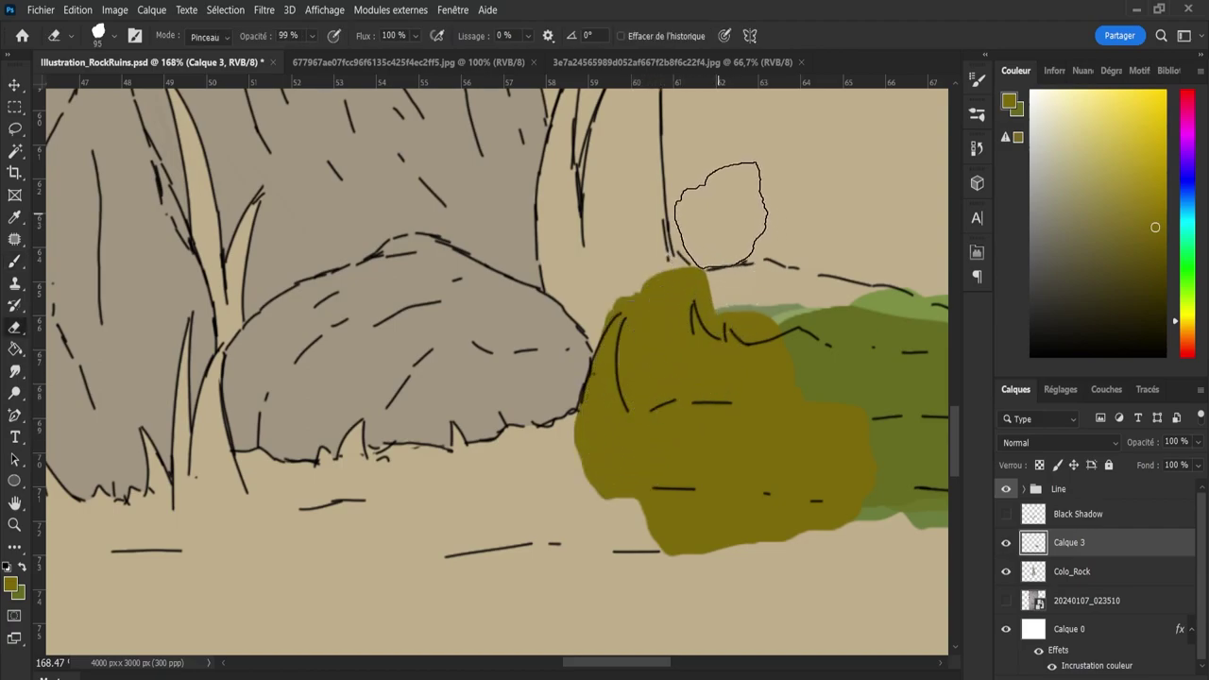
{"action": "key", "text": "b"}
{"action": "left_click_drag", "start_coordinate": [697, 283], "coordinate": [590, 354]}
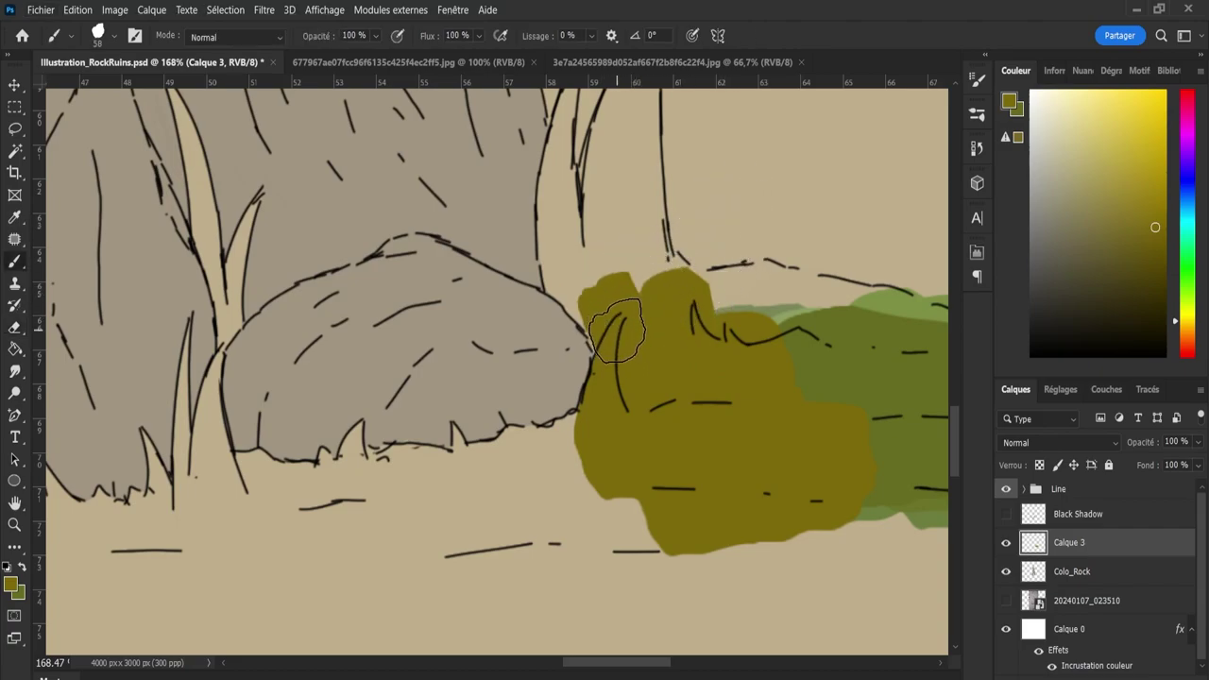
{"action": "left_click_drag", "start_coordinate": [595, 302], "coordinate": [589, 277]}
{"action": "left_click_drag", "start_coordinate": [622, 332], "coordinate": [569, 267]}
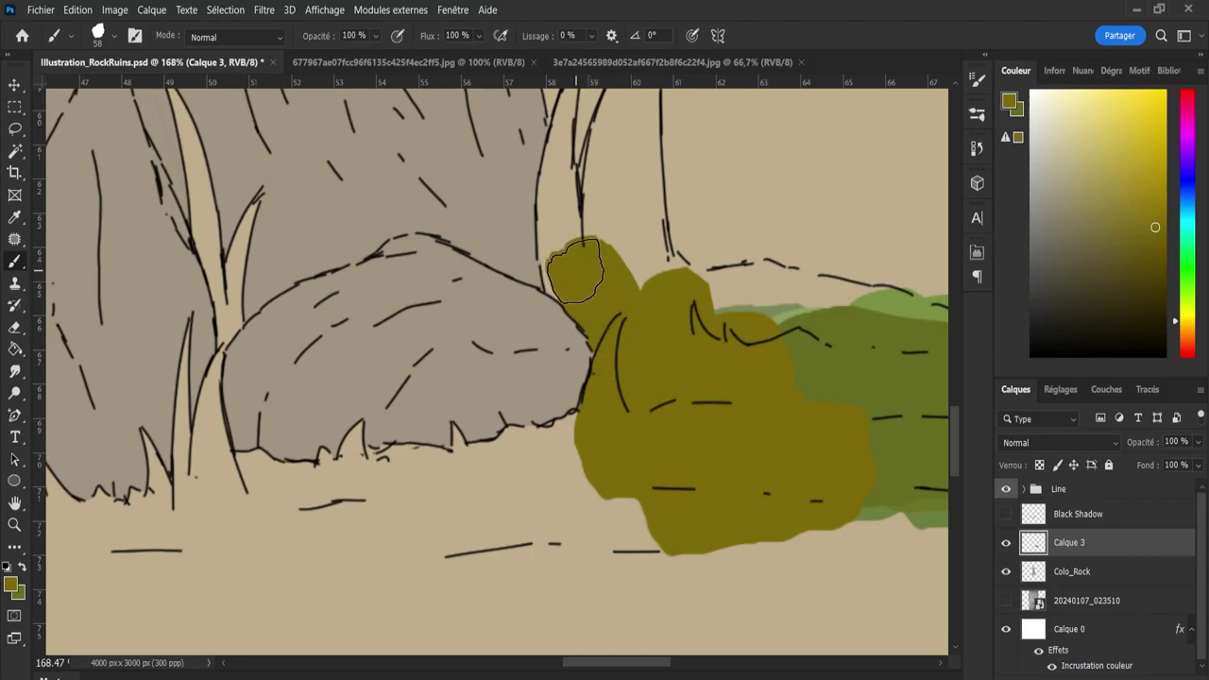
{"action": "mouse_move", "coordinate": [571, 267]}
{"action": "left_mouse_down"}
{"action": "mouse_move", "coordinate": [578, 229]}
{"action": "mouse_move", "coordinate": [639, 270]}
{"action": "mouse_move", "coordinate": [633, 235]}
{"action": "mouse_move", "coordinate": [639, 275]}
{"action": "mouse_move", "coordinate": [623, 175]}
{"action": "mouse_move", "coordinate": [610, 197]}
{"action": "mouse_move", "coordinate": [619, 138]}
{"action": "mouse_move", "coordinate": [598, 202]}
{"action": "mouse_move", "coordinate": [615, 132]}
{"action": "mouse_move", "coordinate": [648, 311]}
{"action": "mouse_move", "coordinate": [557, 232]}
{"action": "mouse_move", "coordinate": [569, 221]}
{"action": "mouse_move", "coordinate": [561, 230]}
{"action": "left_mouse_up"}
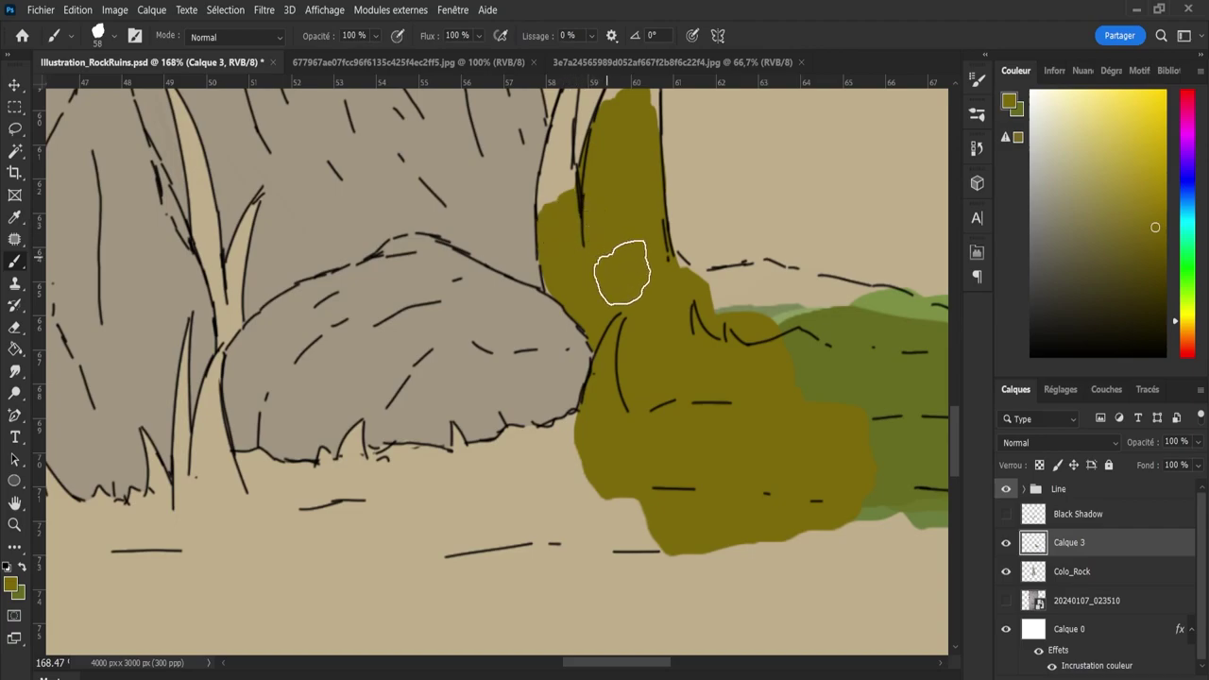
Cover the light green strip and beige gap with olive along the low rock's base.
{"action": "left_click_drag", "start_coordinate": [791, 375], "coordinate": [651, 286]}
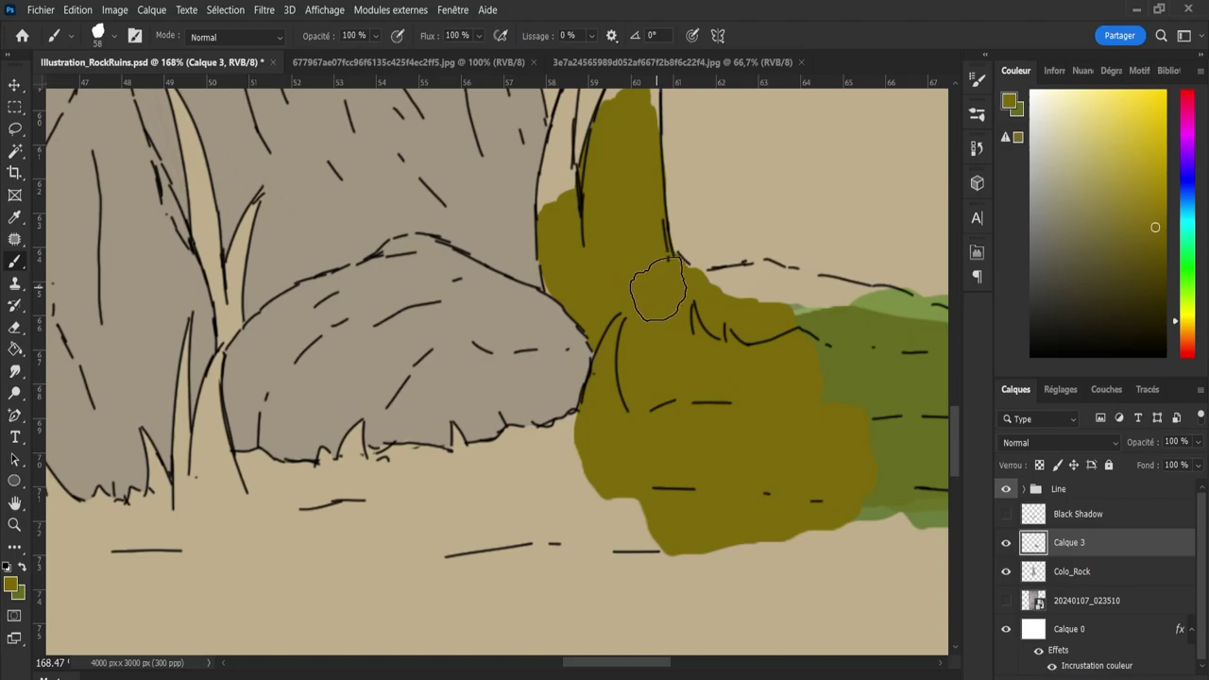
{"action": "mouse_move", "coordinate": [690, 311]}
{"action": "left_mouse_down"}
{"action": "mouse_move", "coordinate": [678, 302]}
{"action": "mouse_move", "coordinate": [799, 311]}
{"action": "left_mouse_up"}
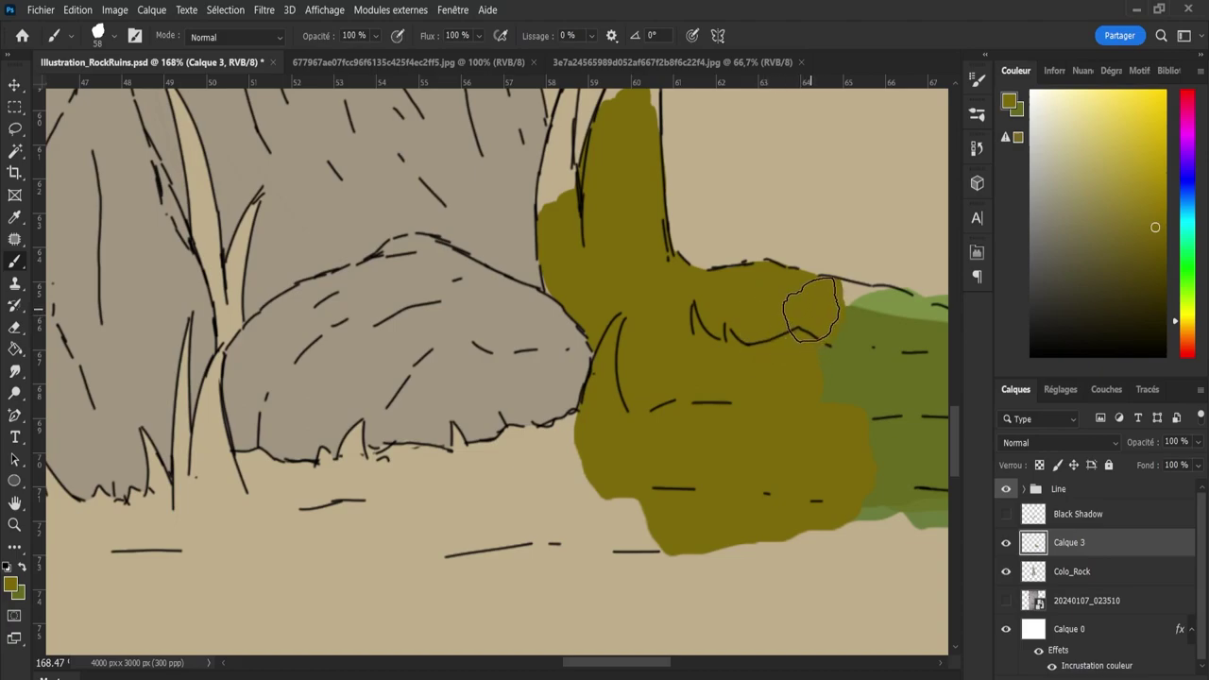
{"action": "mouse_move", "coordinate": [808, 311]}
{"action": "left_mouse_down"}
{"action": "mouse_move", "coordinate": [886, 333]}
{"action": "mouse_move", "coordinate": [831, 324]}
{"action": "mouse_move", "coordinate": [688, 440]}
{"action": "mouse_move", "coordinate": [528, 473]}
{"action": "mouse_move", "coordinate": [574, 440]}
{"action": "mouse_move", "coordinate": [525, 463]}
{"action": "mouse_move", "coordinate": [456, 461]}
{"action": "mouse_move", "coordinate": [411, 477]}
{"action": "mouse_move", "coordinate": [359, 437]}
{"action": "mouse_move", "coordinate": [386, 479]}
{"action": "mouse_move", "coordinate": [234, 466]}
{"action": "left_mouse_up"}
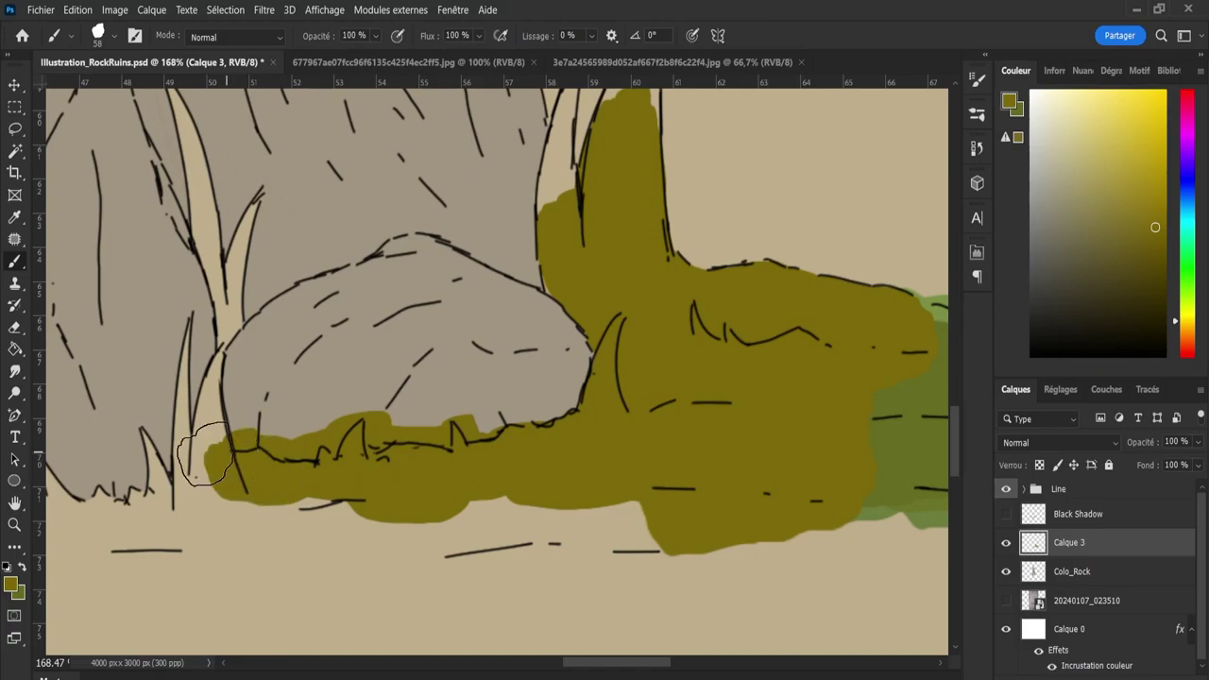
Erase olive overspill along the low rock's lower edge with a smaller eraser.
{"action": "key", "text": "e"}
{"action": "key", "text": "bracketleft"}
{"action": "key", "text": "bracketleft"}
{"action": "key", "text": "bracketleft"}
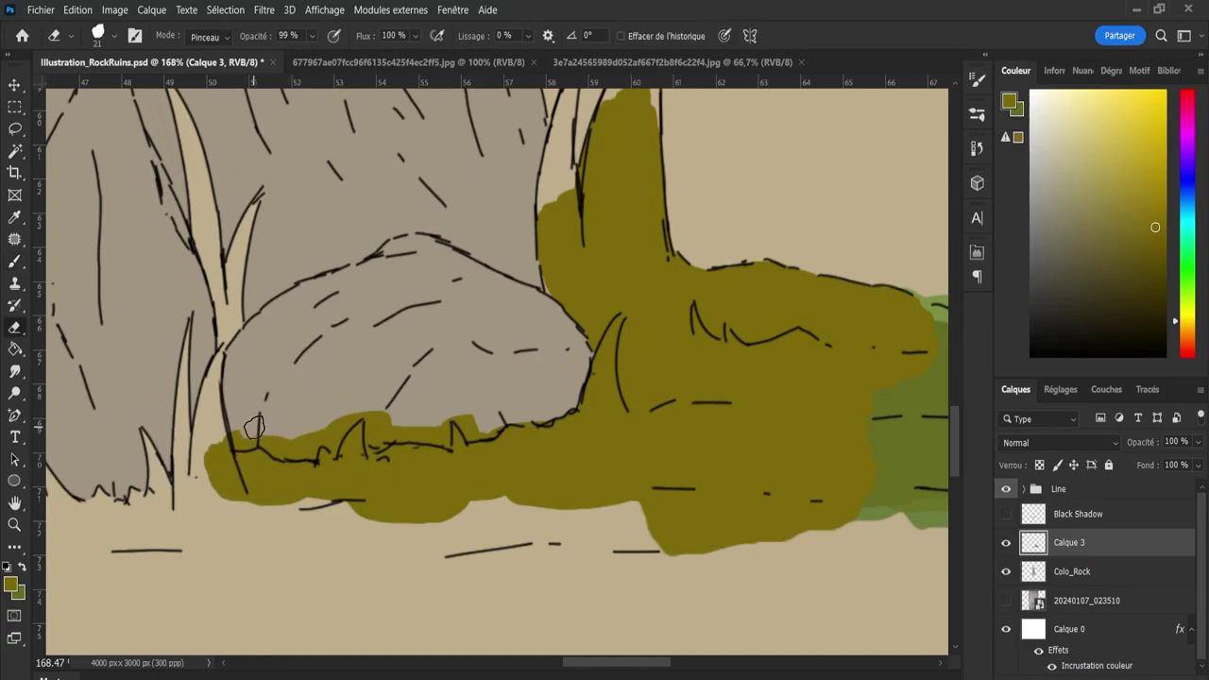
{"action": "left_click_drag", "start_coordinate": [242, 438], "coordinate": [308, 447]}
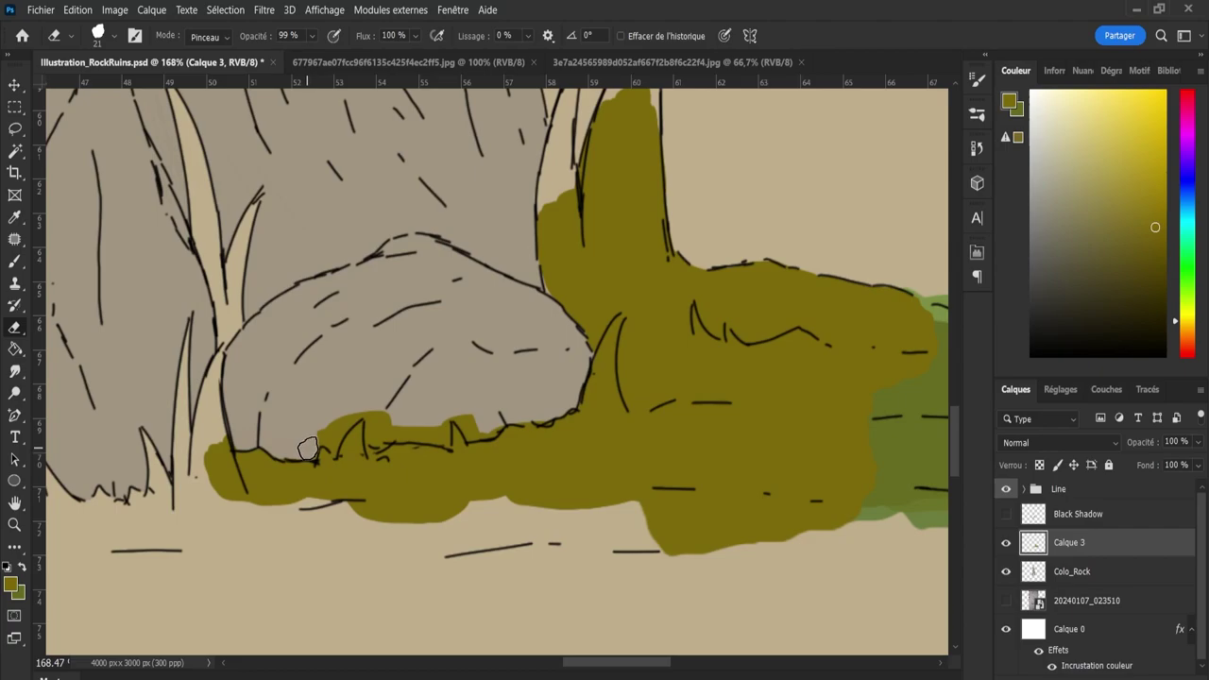
{"action": "mouse_move", "coordinate": [321, 425]}
{"action": "left_mouse_down"}
{"action": "mouse_move", "coordinate": [369, 408]}
{"action": "mouse_move", "coordinate": [373, 435]}
{"action": "mouse_move", "coordinate": [417, 428]}
{"action": "mouse_move", "coordinate": [453, 401]}
{"action": "mouse_move", "coordinate": [474, 426]}
{"action": "mouse_move", "coordinate": [464, 420]}
{"action": "mouse_move", "coordinate": [540, 412]}
{"action": "left_mouse_up"}
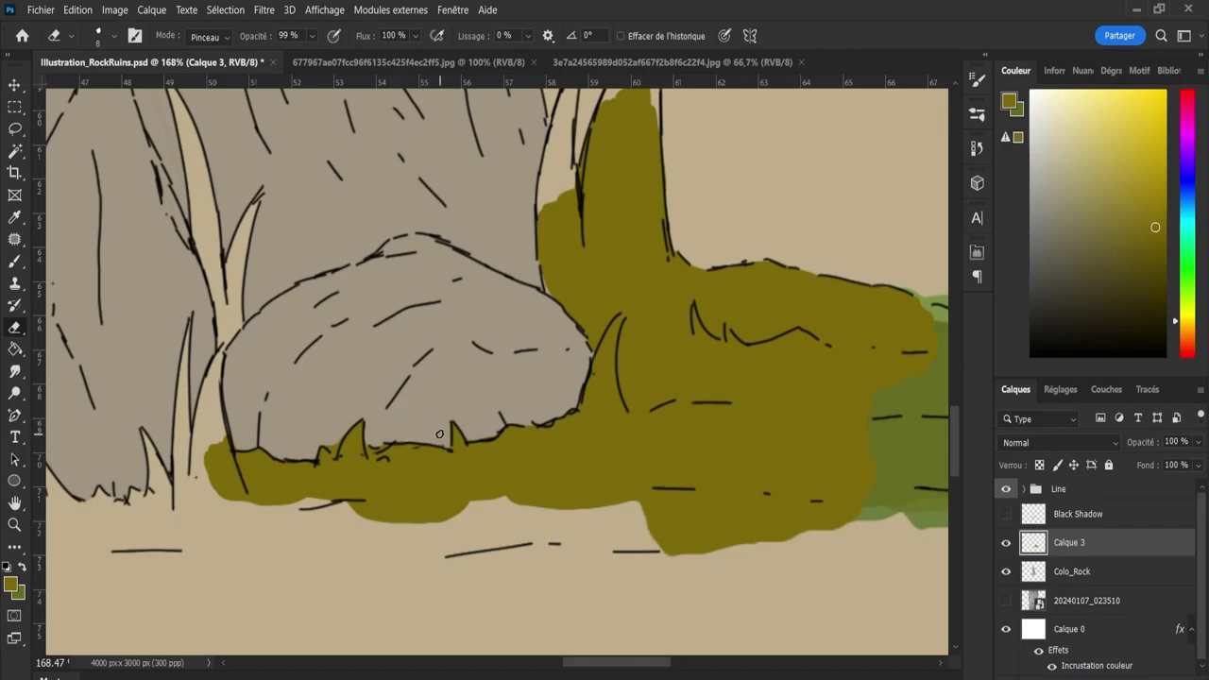
{"action": "key", "text": "b"}
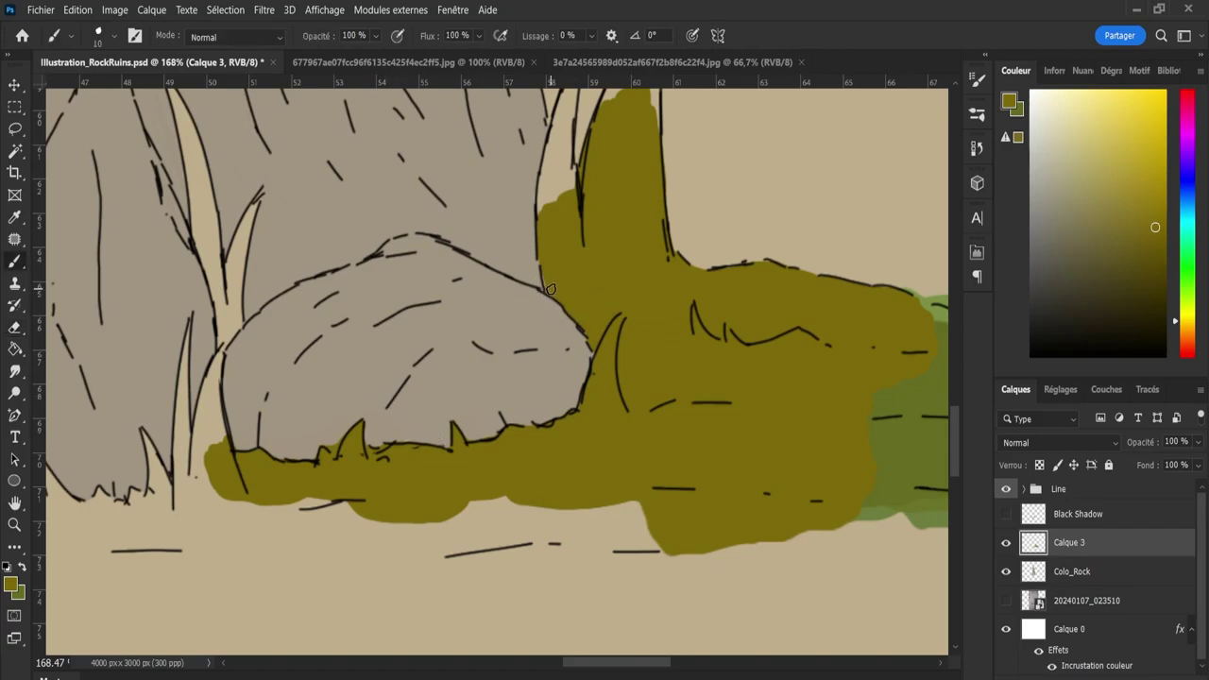
Extend olive up the tall blade and bucket-fill the narrow left blade, undoing a flooded fill.
{"action": "scroll", "coordinate": [941, 419], "scroll_direction": "up", "scroll_amount": 3}
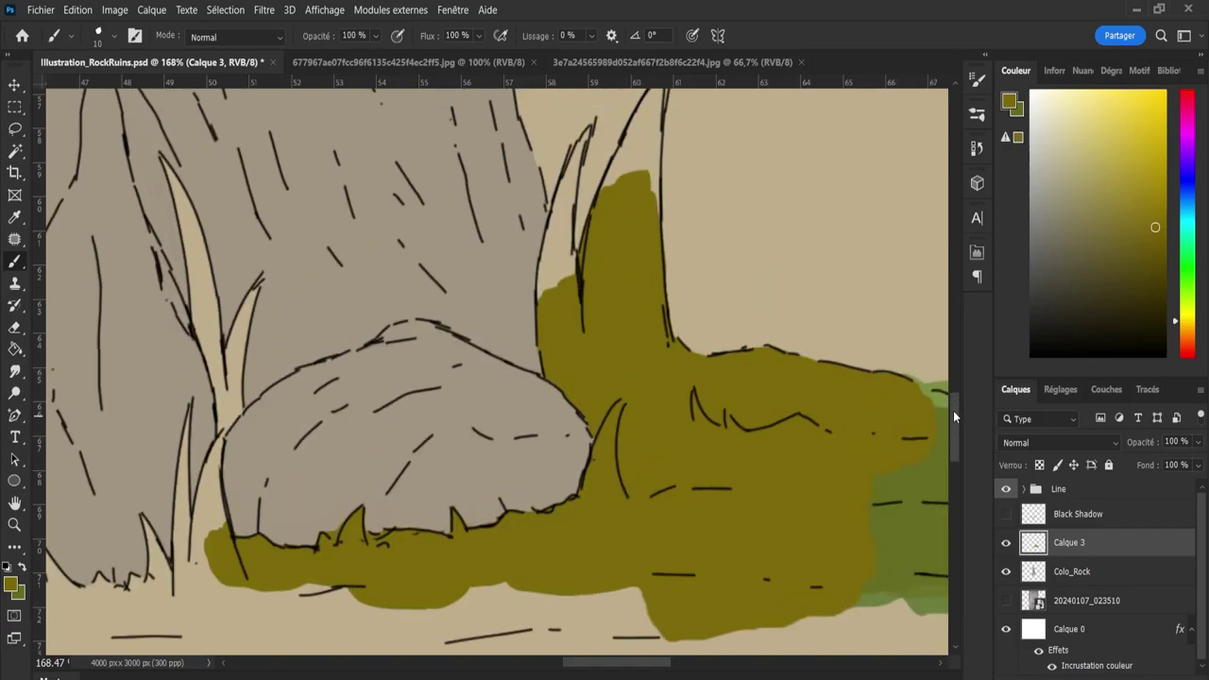
{"action": "scroll", "coordinate": [949, 408], "scroll_direction": "up", "scroll_amount": 2}
{"action": "mouse_move", "coordinate": [644, 287]}
{"action": "left_mouse_down"}
{"action": "mouse_move", "coordinate": [640, 257]}
{"action": "mouse_move", "coordinate": [618, 271]}
{"action": "left_mouse_up"}
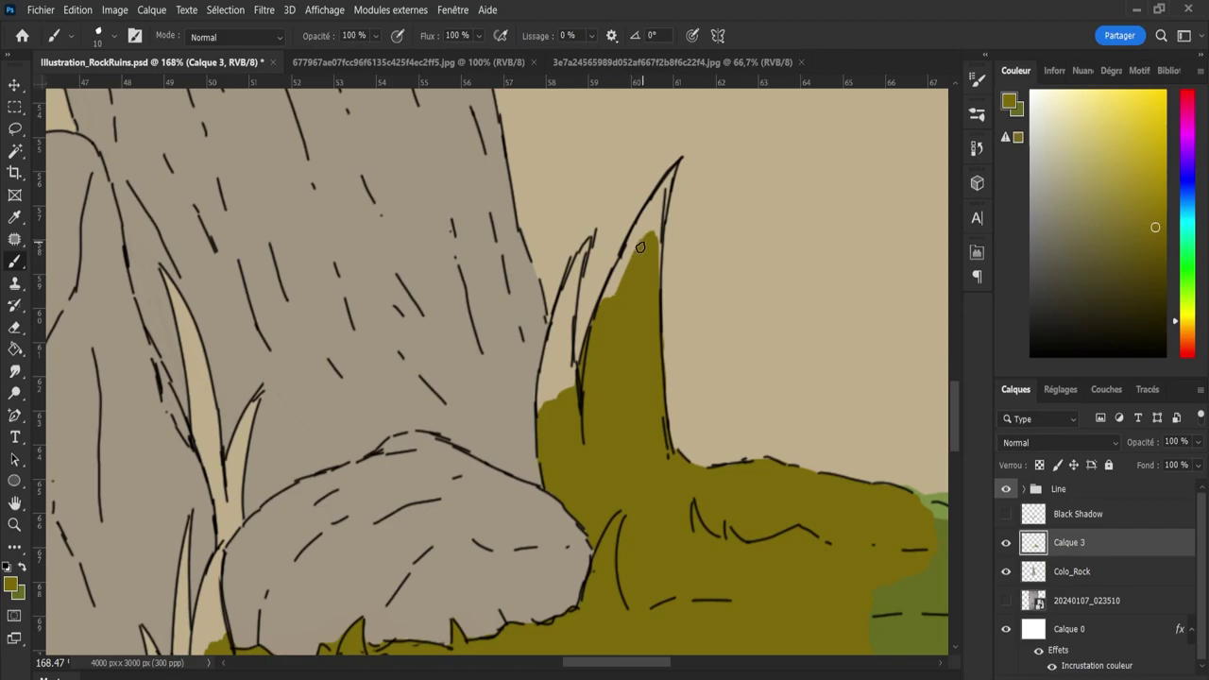
{"action": "key", "text": "g"}
{"action": "left_click", "coordinate": [567, 358]}
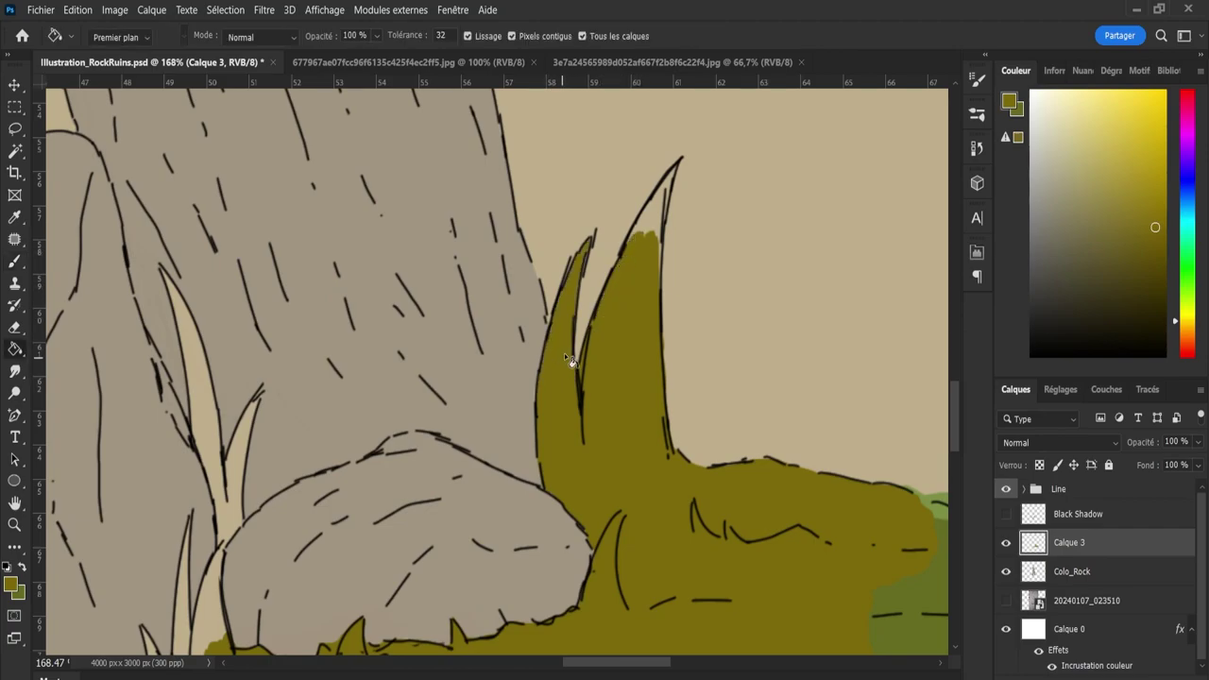
{"action": "key", "text": "b"}
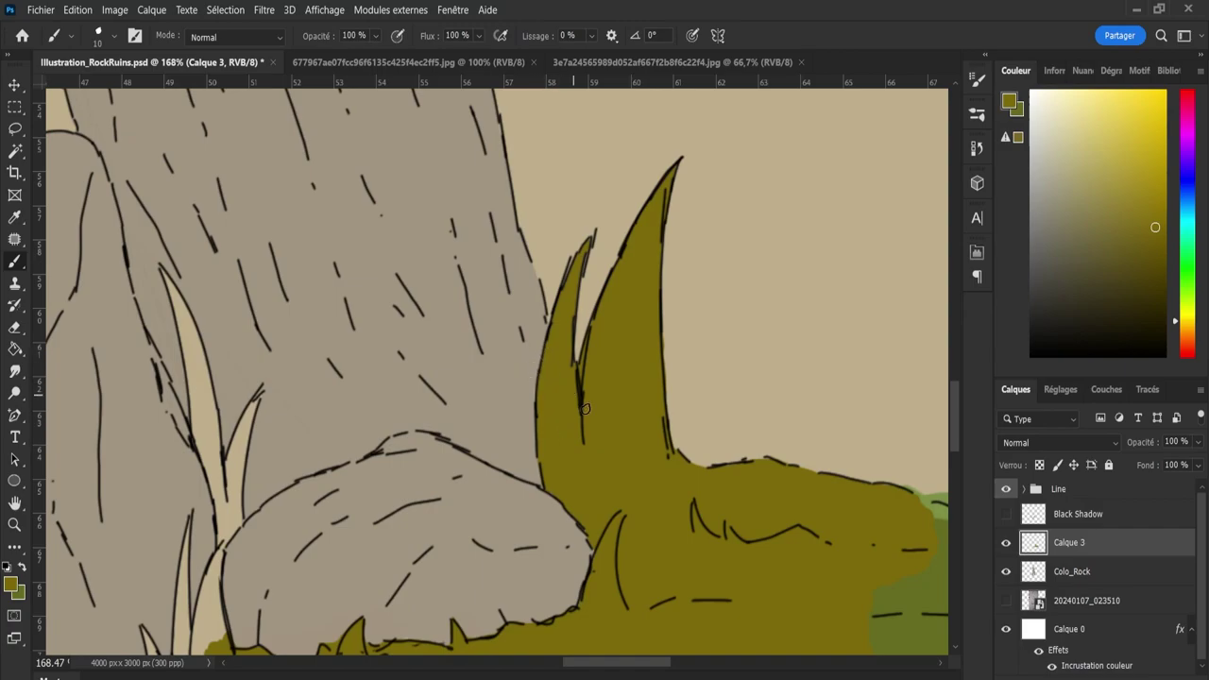
{"action": "left_click_drag", "start_coordinate": [609, 668], "coordinate": [559, 651]}
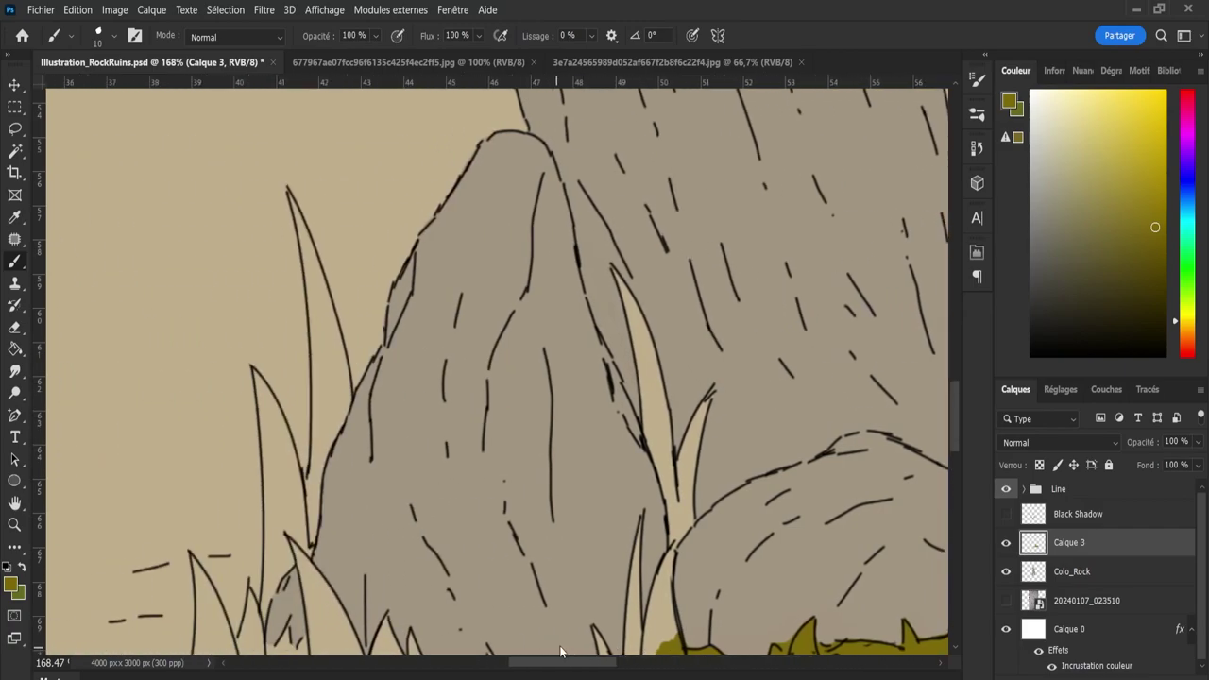
{"action": "key", "text": "g"}
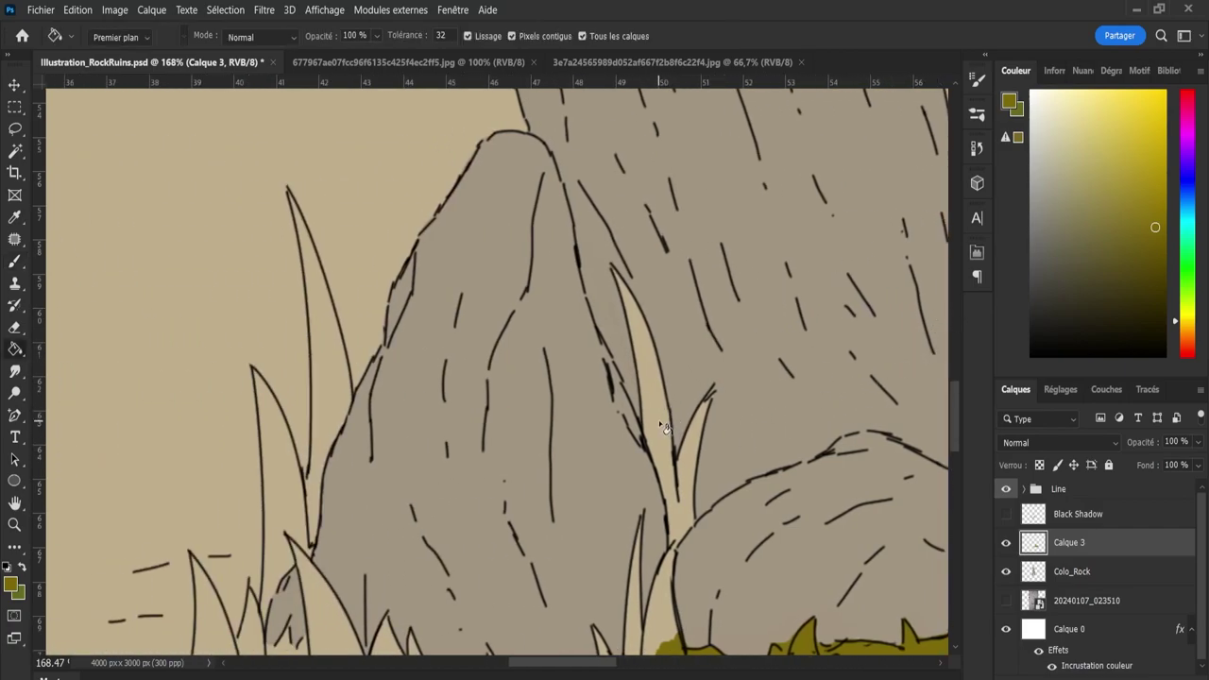
{"action": "left_click", "coordinate": [672, 442]}
{"action": "key", "text": "ctrl+z"}
{"action": "key", "text": "b"}
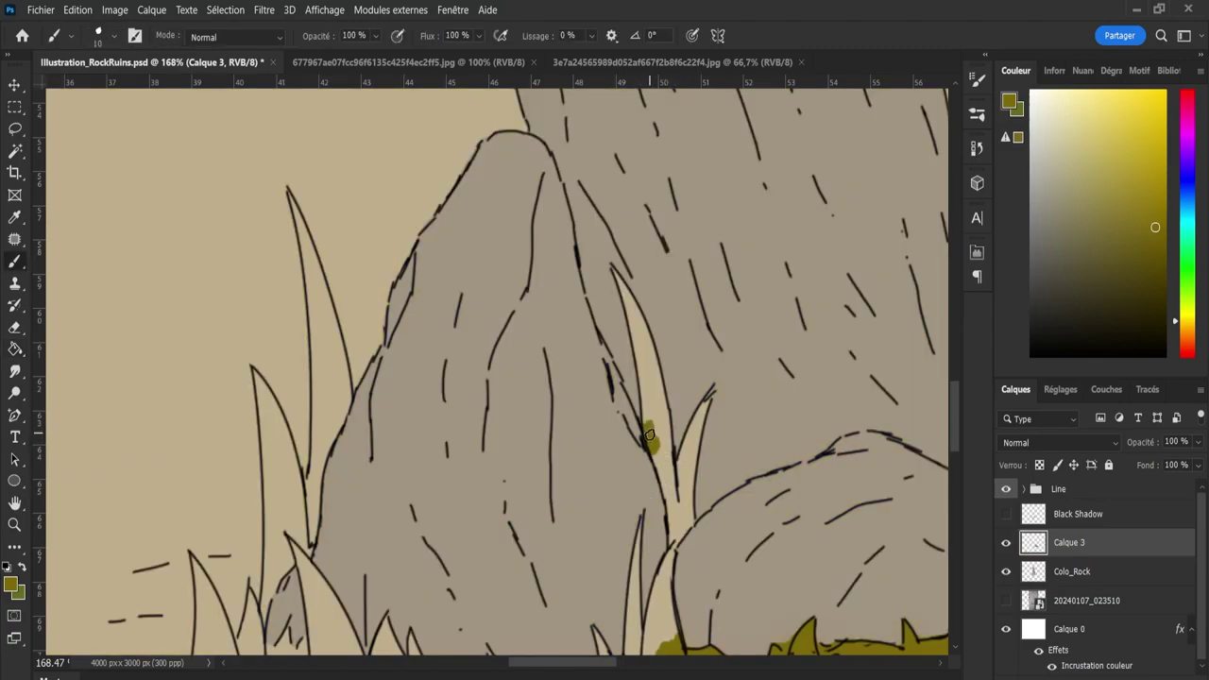
Brush olive inside the light grass blade from base to tip.
{"action": "left_click_drag", "start_coordinate": [650, 435], "coordinate": [663, 441]}
{"action": "left_click_drag", "start_coordinate": [664, 453], "coordinate": [654, 403]}
{"action": "left_click_drag", "start_coordinate": [644, 389], "coordinate": [651, 373]}
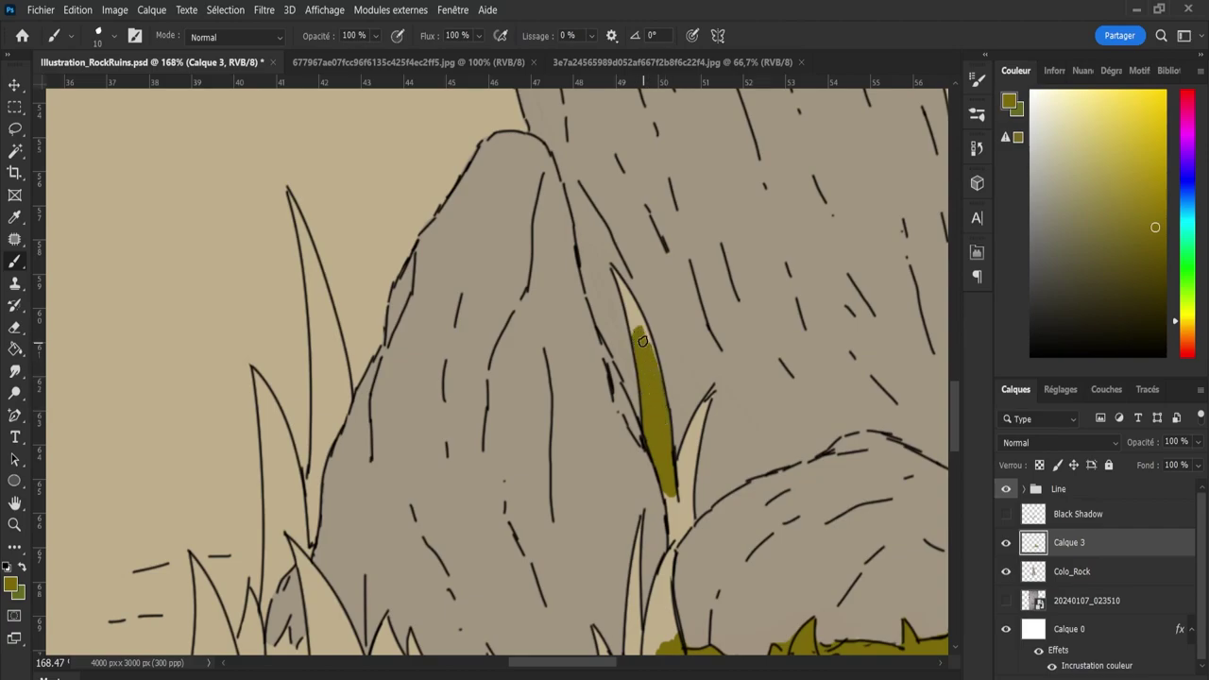
{"action": "left_click_drag", "start_coordinate": [645, 340], "coordinate": [639, 341]}
{"action": "key", "text": "bracketleft"}
{"action": "key", "text": "bracketleft"}
{"action": "key", "text": "bracketleft"}
{"action": "left_click_drag", "start_coordinate": [641, 331], "coordinate": [646, 338]}
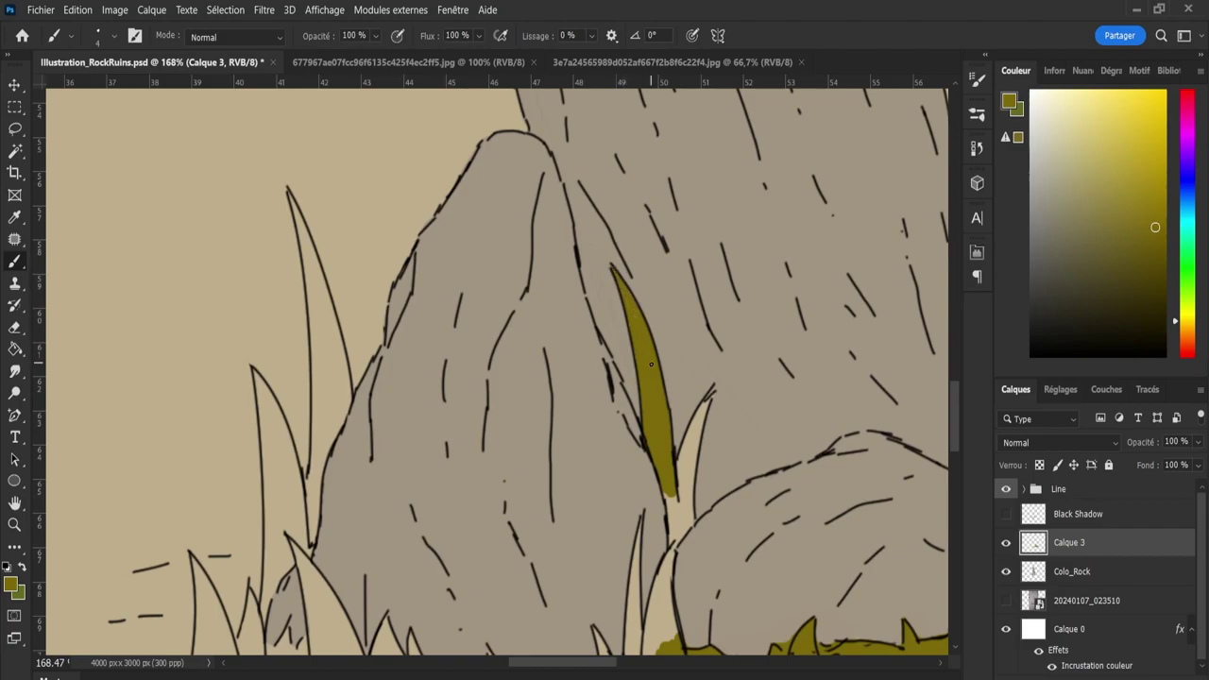
{"action": "scroll", "coordinate": [958, 422], "scroll_direction": "down", "scroll_amount": 3}
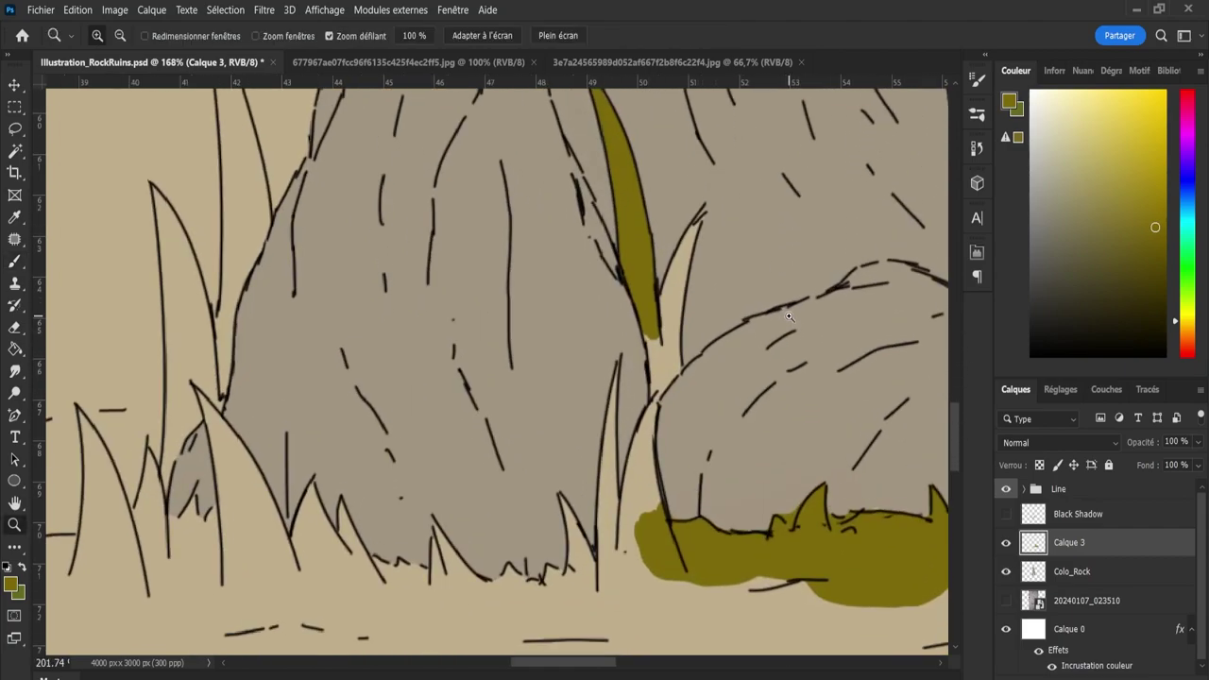
{"action": "left_click_drag", "start_coordinate": [567, 336], "coordinate": [619, 335]}
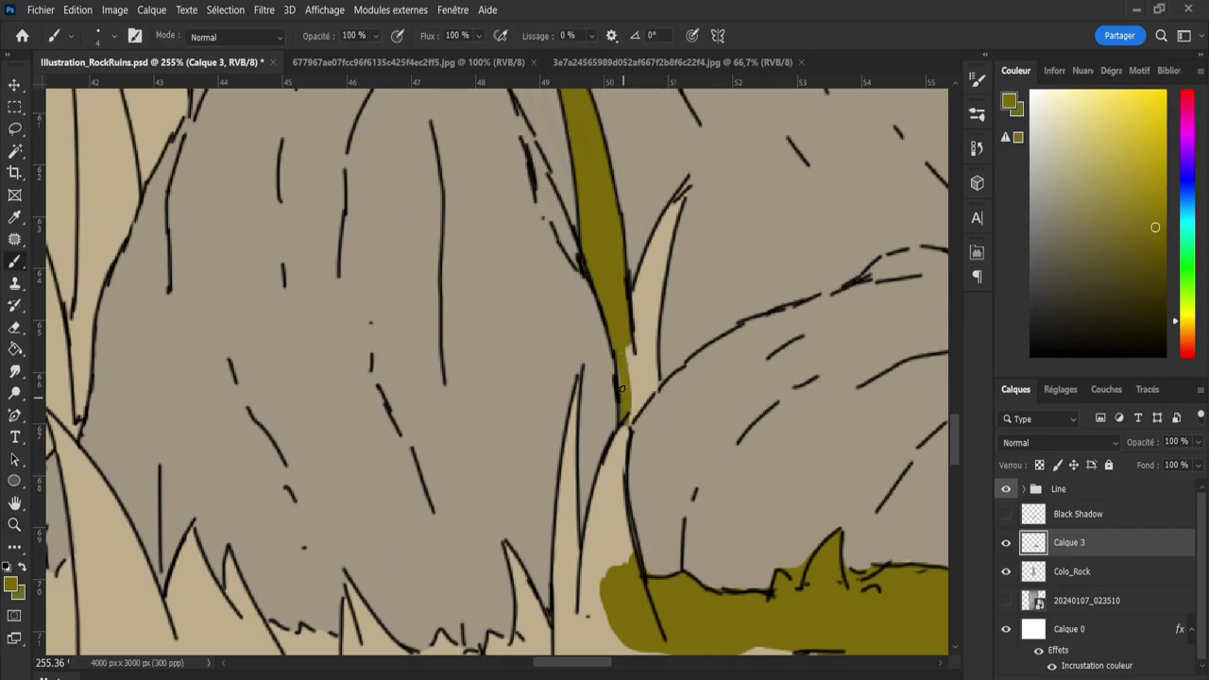
Cover the light stem to its tip with olive, plus the rock's left edge and adjacent blade.
{"action": "mouse_move", "coordinate": [626, 380]}
{"action": "left_mouse_down"}
{"action": "mouse_move", "coordinate": [637, 312]}
{"action": "mouse_move", "coordinate": [650, 318]}
{"action": "left_mouse_up"}
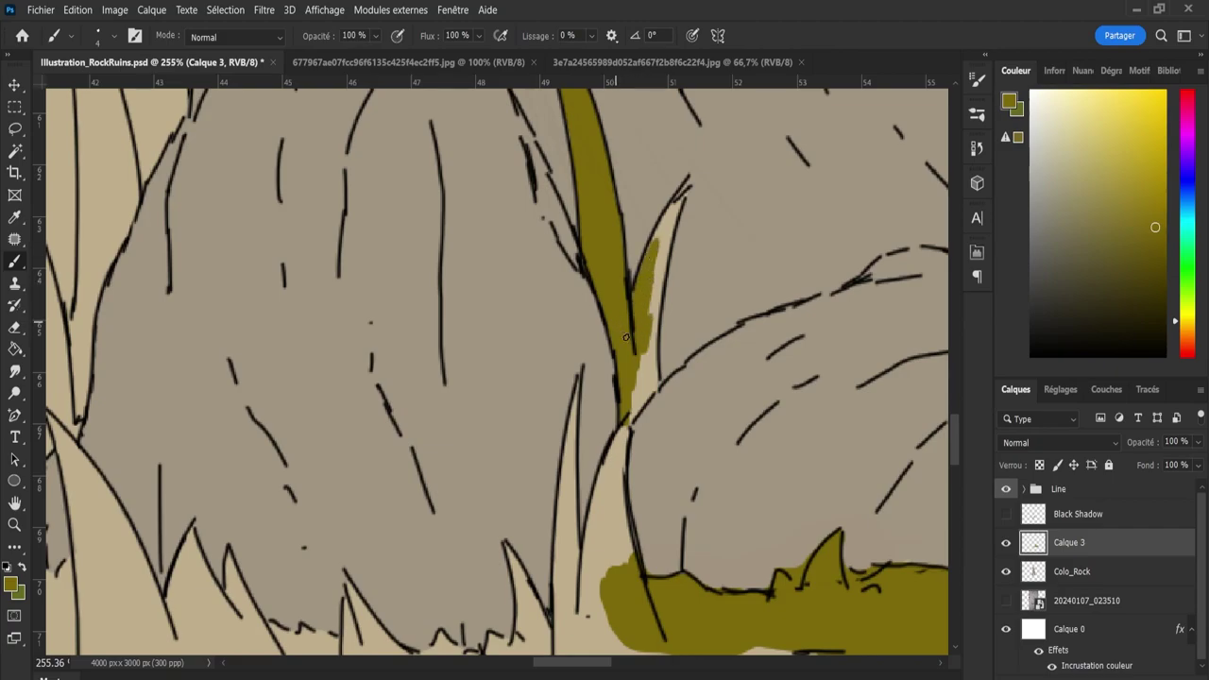
{"action": "key", "text": "bracketright"}
{"action": "key", "text": "bracketright"}
{"action": "key", "text": "bracketright"}
{"action": "left_click_drag", "start_coordinate": [641, 352], "coordinate": [652, 322]}
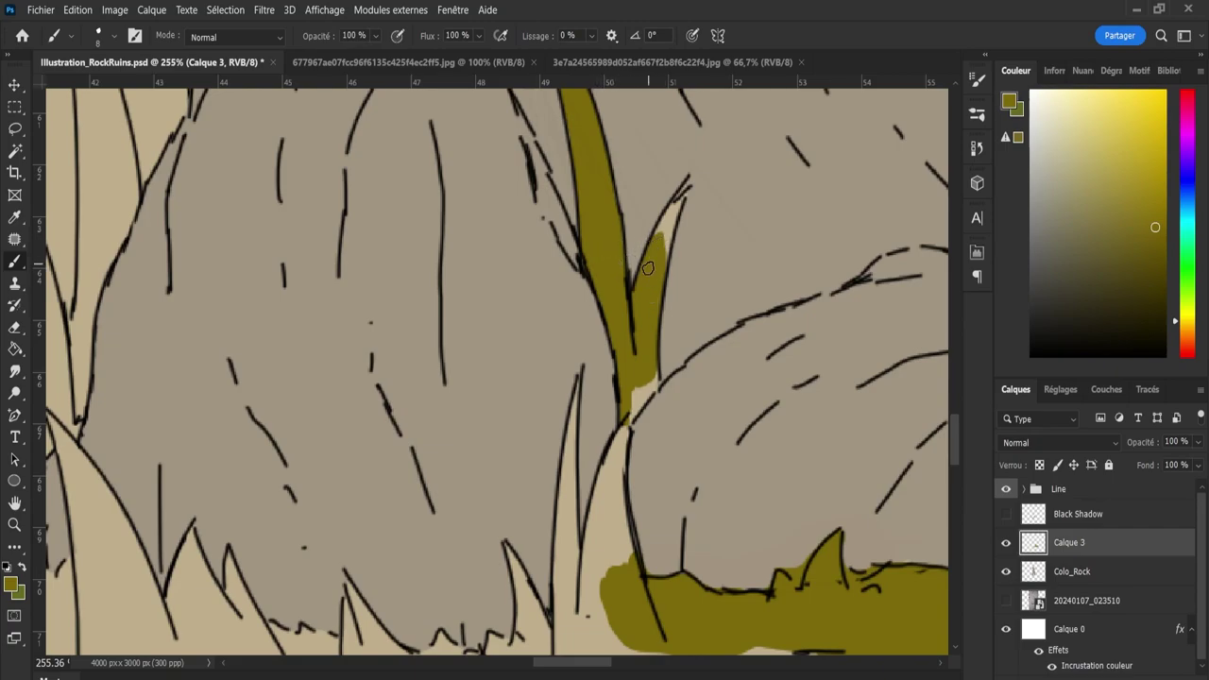
{"action": "left_click_drag", "start_coordinate": [658, 255], "coordinate": [686, 201]}
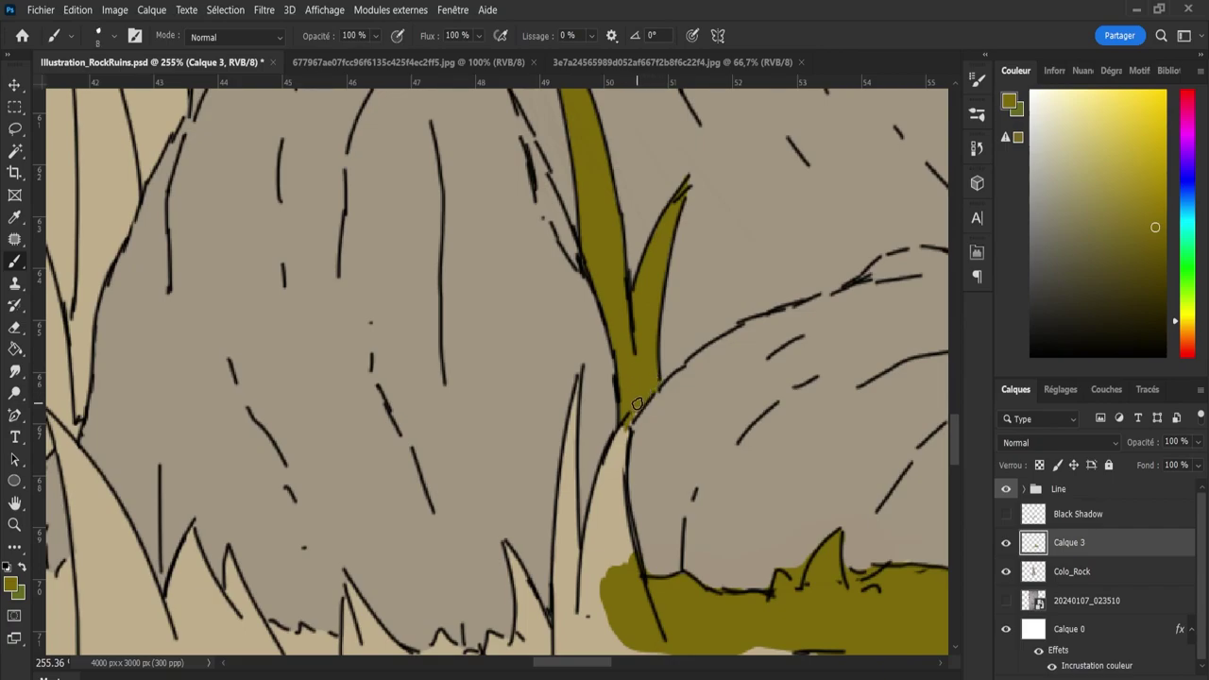
{"action": "mouse_move", "coordinate": [624, 430]}
{"action": "left_mouse_down"}
{"action": "mouse_move", "coordinate": [630, 557]}
{"action": "mouse_move", "coordinate": [614, 486]}
{"action": "mouse_move", "coordinate": [614, 567]}
{"action": "mouse_move", "coordinate": [612, 438]}
{"action": "left_mouse_up"}
{"action": "mouse_move", "coordinate": [599, 503]}
{"action": "left_mouse_down"}
{"action": "mouse_move", "coordinate": [581, 618]}
{"action": "mouse_move", "coordinate": [577, 585]}
{"action": "mouse_move", "coordinate": [606, 601]}
{"action": "mouse_move", "coordinate": [585, 638]}
{"action": "mouse_move", "coordinate": [571, 529]}
{"action": "mouse_move", "coordinate": [572, 547]}
{"action": "left_mouse_up"}
{"action": "left_click_drag", "start_coordinate": [564, 580], "coordinate": [569, 491]}
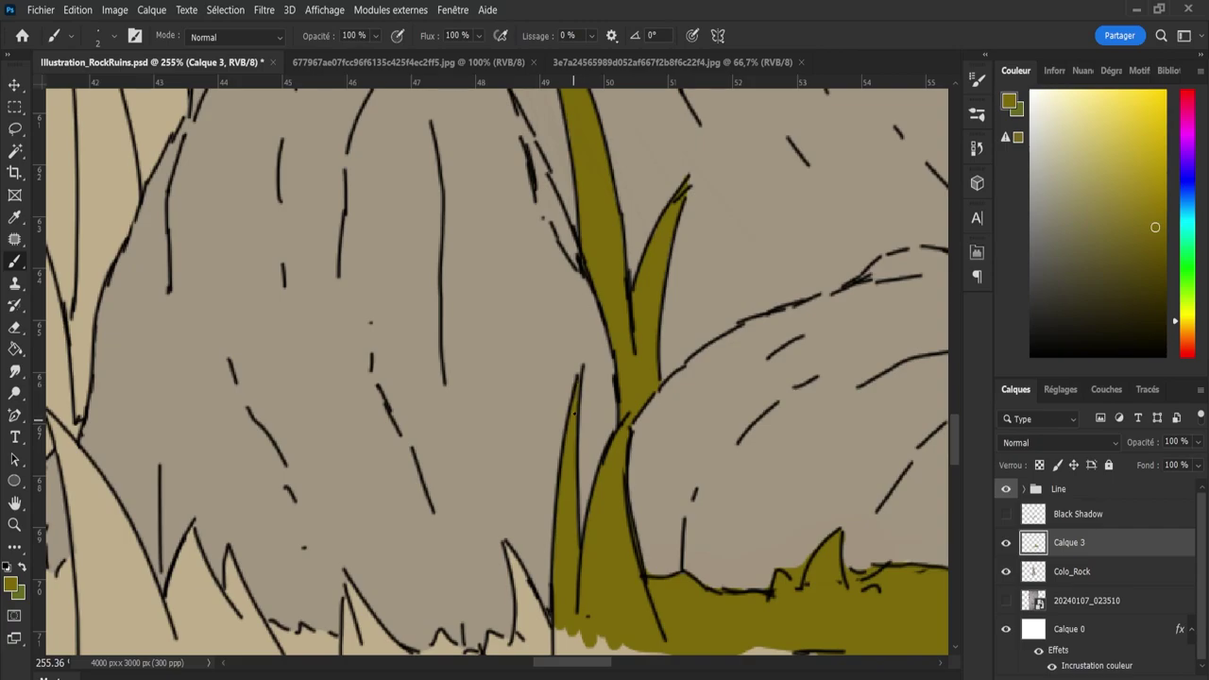
Zoom in and paint olive around the grass base at the standing stone.
{"action": "scroll", "coordinate": [579, 375], "scroll_direction": "down", "scroll_amount": 5}
{"action": "key", "text": "e"}
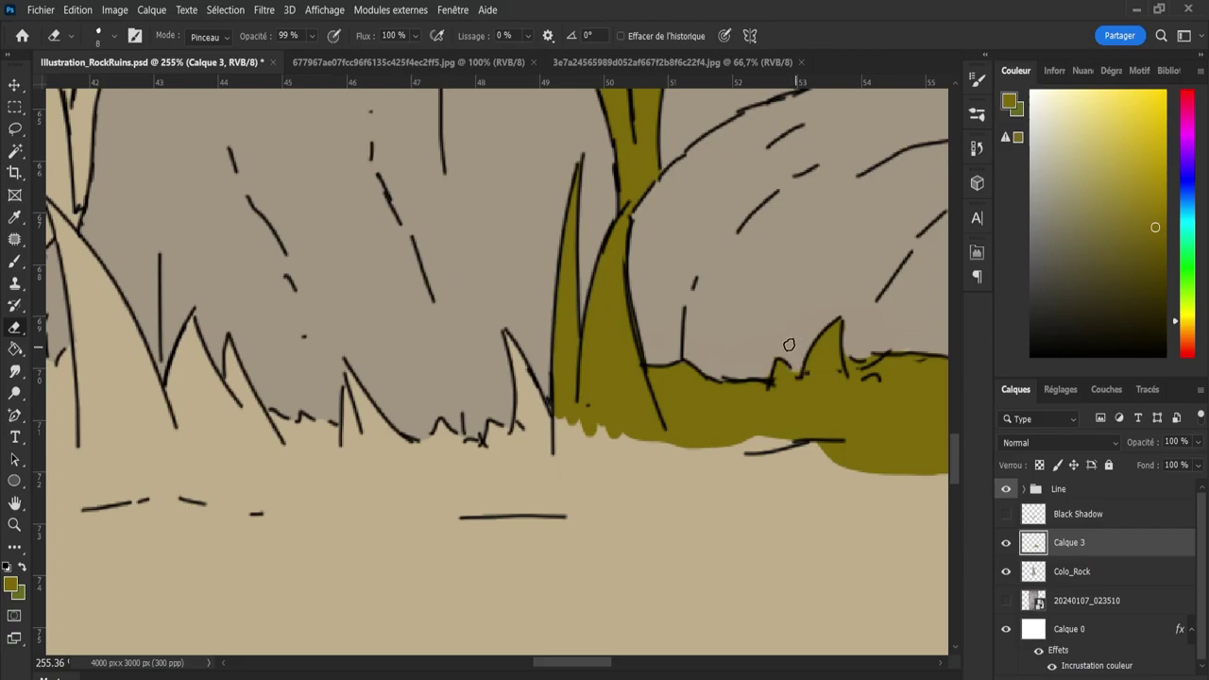
{"action": "key", "text": "b"}
{"action": "key", "text": "e"}
{"action": "key", "text": "z"}
{"action": "left_click_drag", "start_coordinate": [861, 334], "coordinate": [811, 372]}
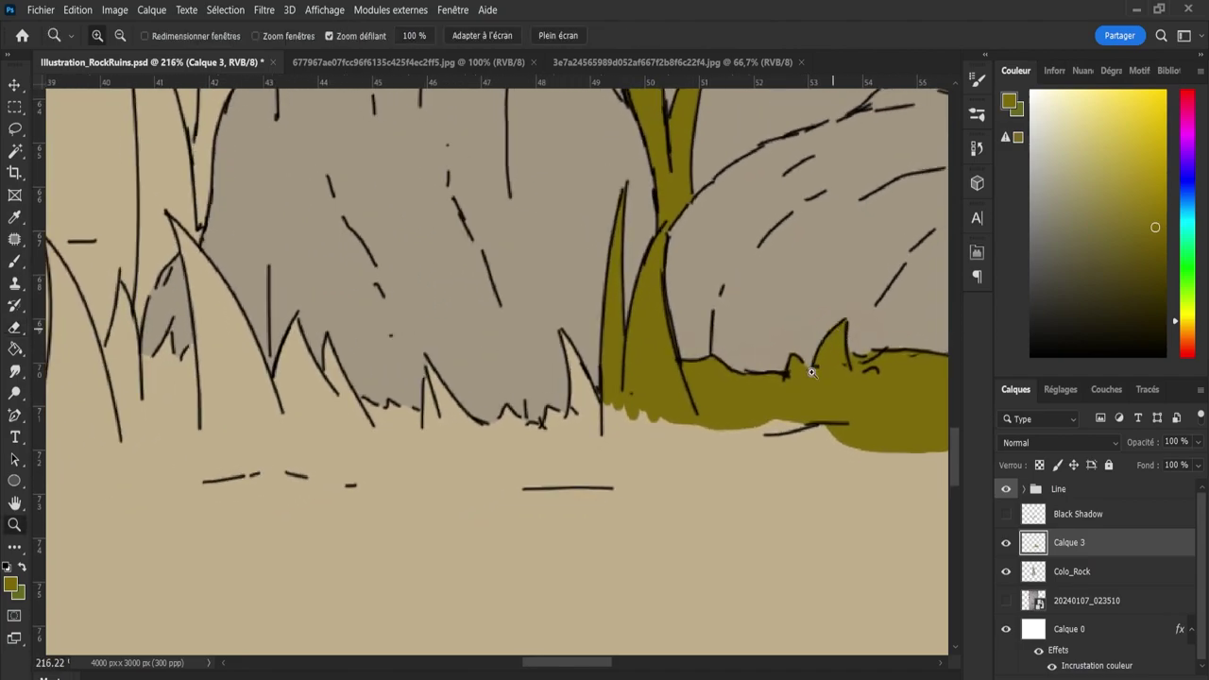
{"action": "key", "text": "b"}
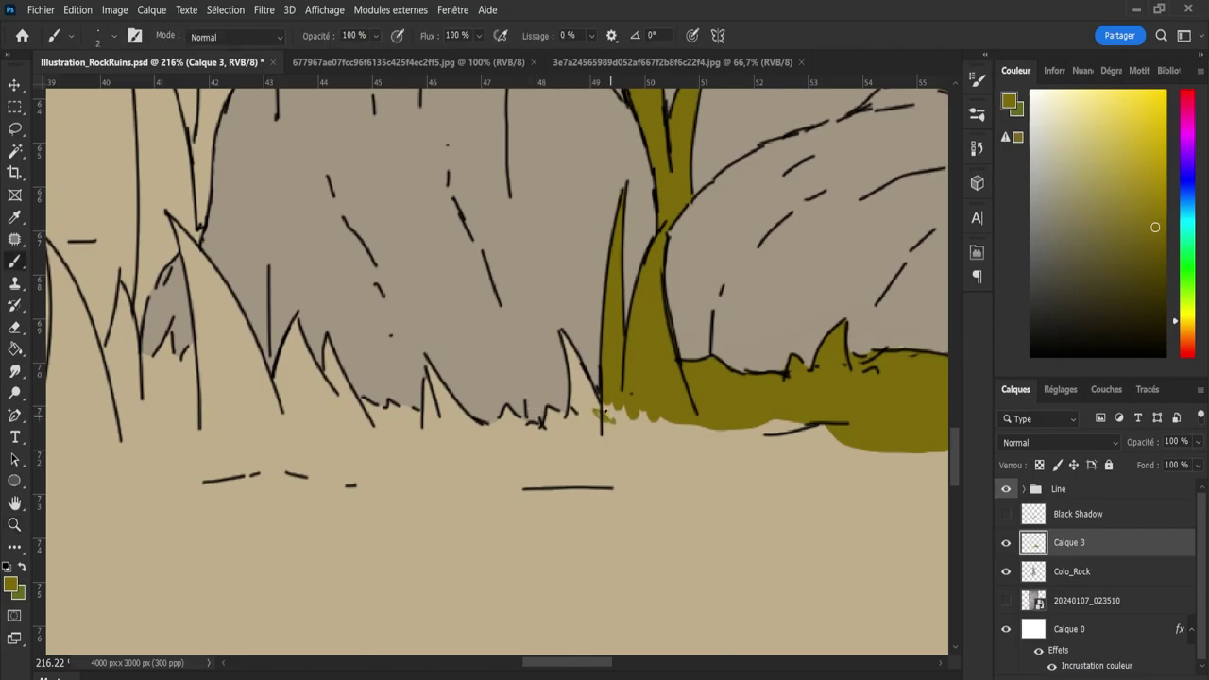
{"action": "mouse_move", "coordinate": [591, 420]}
{"action": "left_mouse_down"}
{"action": "mouse_move", "coordinate": [611, 408]}
{"action": "mouse_move", "coordinate": [576, 408]}
{"action": "left_mouse_up"}
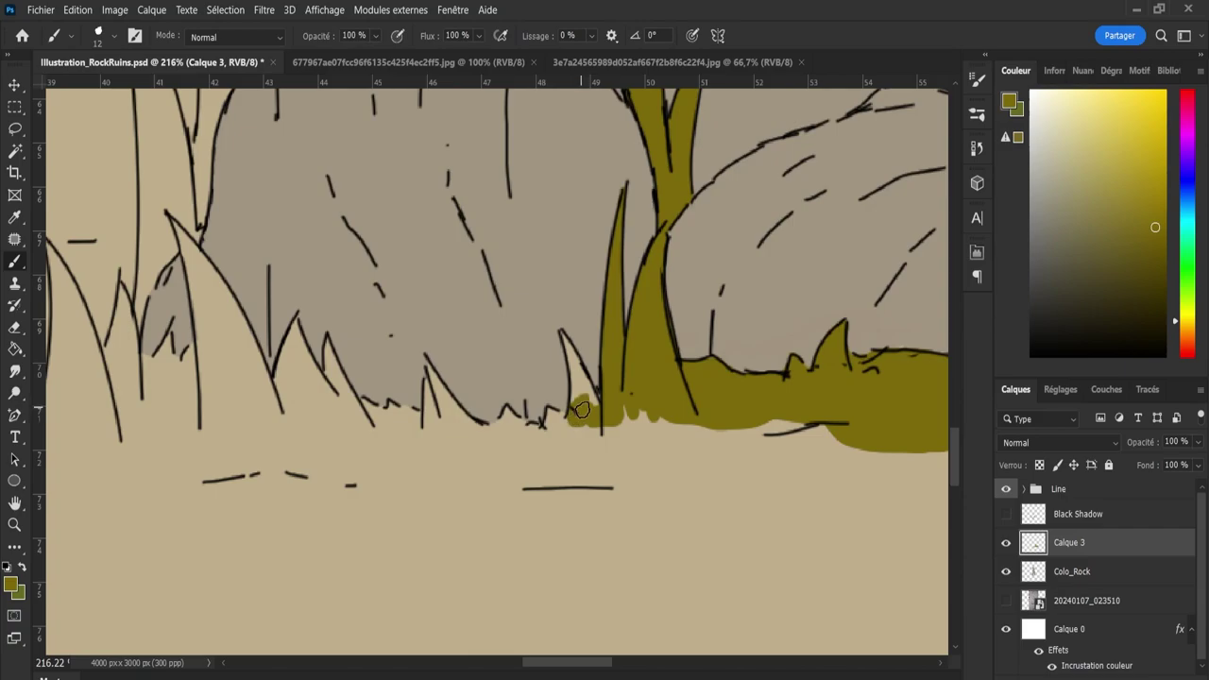
{"action": "key", "text": "z"}
{"action": "left_click", "coordinate": [581, 409]}
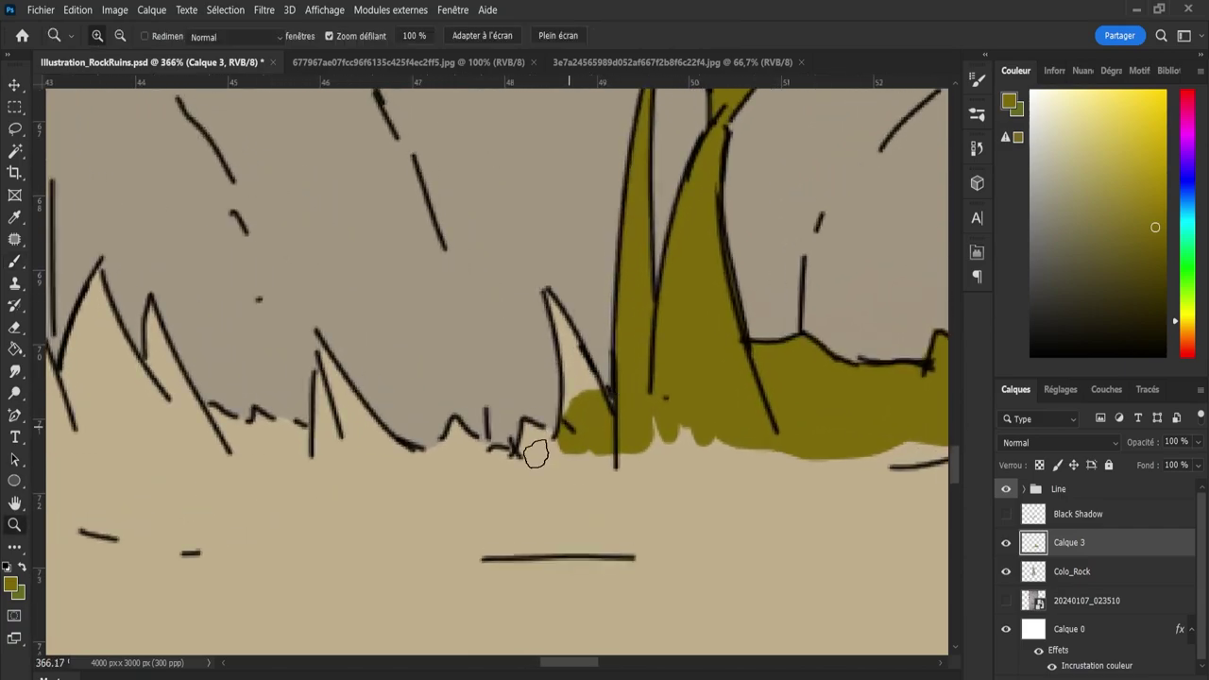
{"action": "key", "text": "b"}
{"action": "mouse_move", "coordinate": [536, 454]}
{"action": "left_mouse_down"}
{"action": "mouse_move", "coordinate": [526, 445]}
{"action": "mouse_move", "coordinate": [558, 459]}
{"action": "mouse_move", "coordinate": [552, 439]}
{"action": "mouse_move", "coordinate": [548, 450]}
{"action": "mouse_move", "coordinate": [583, 386]}
{"action": "mouse_move", "coordinate": [568, 364]}
{"action": "left_mouse_up"}
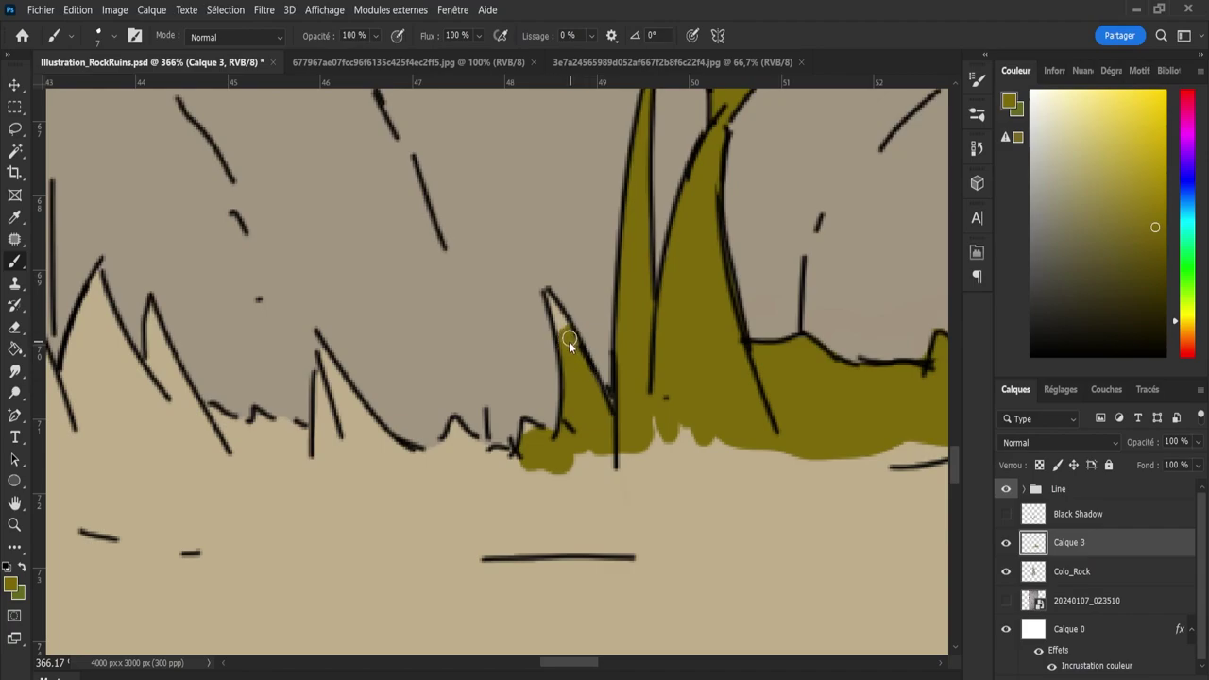
Fill the grass spike tip and paint a wide olive ground strip with grassy bumps.
{"action": "key", "text": "bracketleft"}
{"action": "key", "text": "bracketleft"}
{"action": "key", "text": "bracketleft"}
{"action": "left_click_drag", "start_coordinate": [568, 340], "coordinate": [556, 315]}
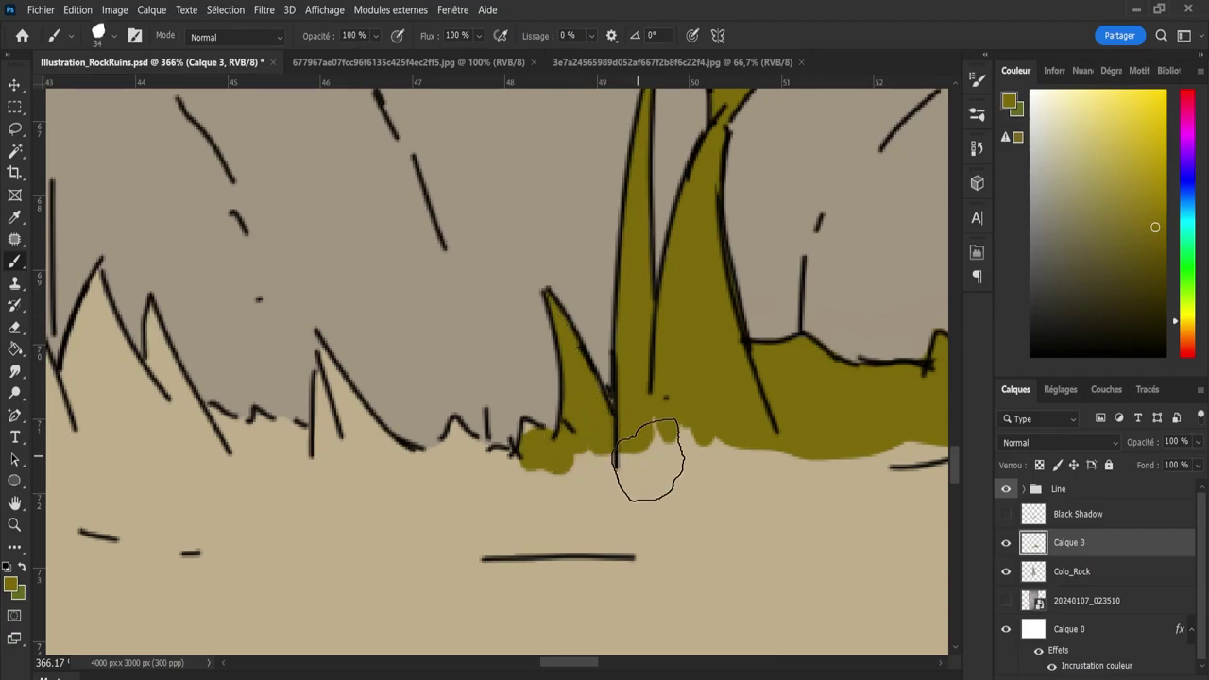
{"action": "mouse_move", "coordinate": [647, 464]}
{"action": "left_mouse_down"}
{"action": "mouse_move", "coordinate": [378, 508]}
{"action": "mouse_move", "coordinate": [270, 499]}
{"action": "mouse_move", "coordinate": [648, 504]}
{"action": "mouse_move", "coordinate": [561, 500]}
{"action": "left_mouse_up"}
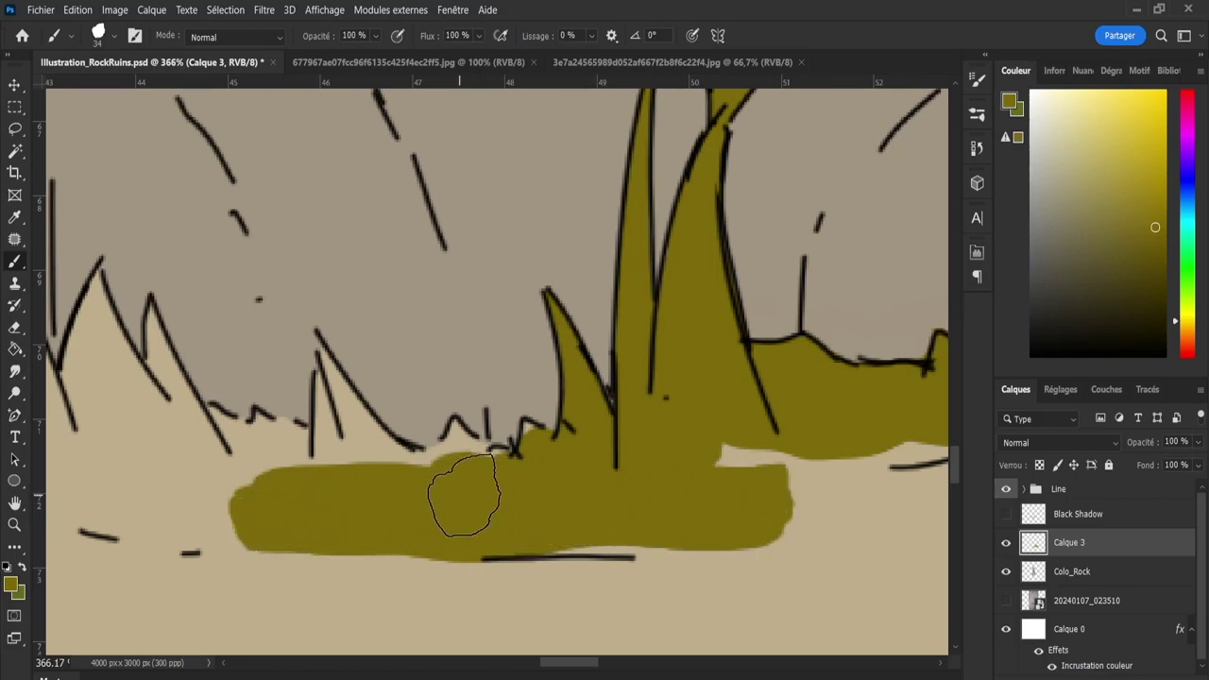
{"action": "key", "text": "bracketleft"}
{"action": "key", "text": "bracketleft"}
{"action": "key", "text": "bracketleft"}
{"action": "mouse_move", "coordinate": [440, 469]}
{"action": "left_mouse_down"}
{"action": "mouse_move", "coordinate": [443, 459]}
{"action": "mouse_move", "coordinate": [368, 464]}
{"action": "mouse_move", "coordinate": [342, 427]}
{"action": "left_mouse_up"}
{"action": "mouse_move", "coordinate": [342, 427]}
{"action": "left_mouse_down"}
{"action": "mouse_move", "coordinate": [373, 456]}
{"action": "mouse_move", "coordinate": [337, 419]}
{"action": "mouse_move", "coordinate": [295, 461]}
{"action": "mouse_move", "coordinate": [302, 451]}
{"action": "mouse_move", "coordinate": [265, 431]}
{"action": "mouse_move", "coordinate": [245, 461]}
{"action": "mouse_move", "coordinate": [83, 400]}
{"action": "mouse_move", "coordinate": [89, 343]}
{"action": "mouse_move", "coordinate": [88, 356]}
{"action": "mouse_move", "coordinate": [153, 419]}
{"action": "mouse_move", "coordinate": [108, 365]}
{"action": "mouse_move", "coordinate": [119, 358]}
{"action": "mouse_move", "coordinate": [82, 337]}
{"action": "mouse_move", "coordinate": [96, 296]}
{"action": "left_mouse_up"}
With a finer brush, fill the light gaps between the grass sketch lines with olive.
{"action": "key", "text": "bracketleft"}
{"action": "key", "text": "bracketleft"}
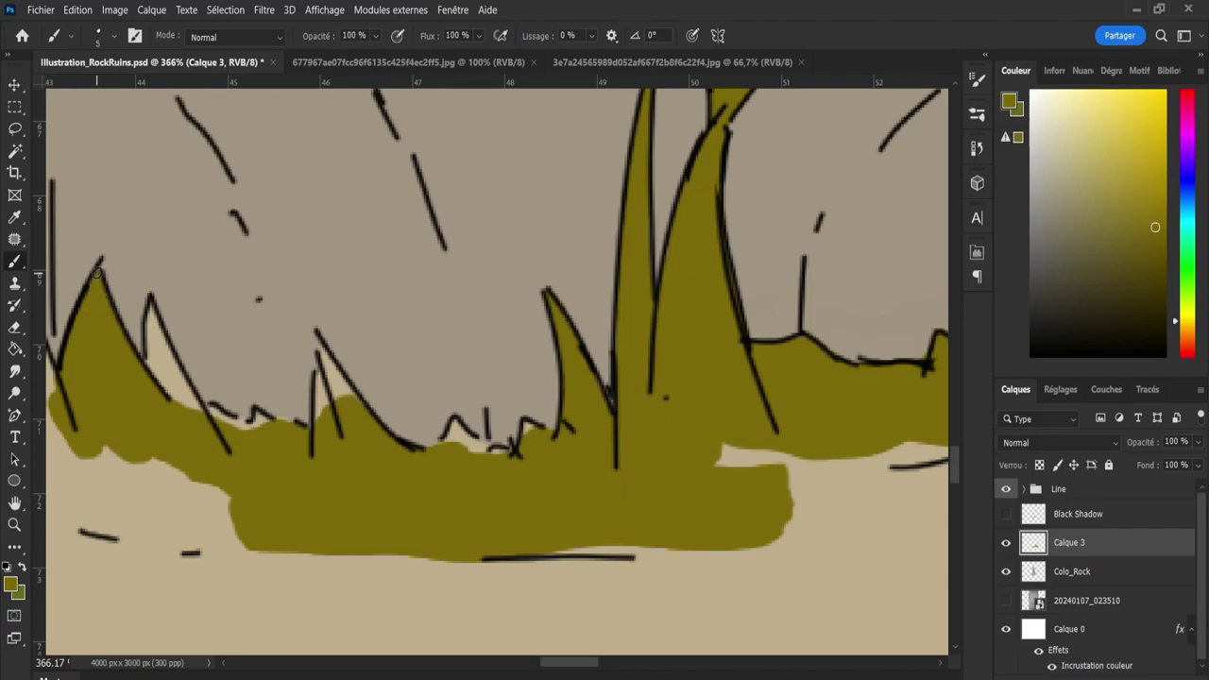
{"action": "mouse_move", "coordinate": [173, 406]}
{"action": "left_mouse_down"}
{"action": "mouse_move", "coordinate": [188, 418]}
{"action": "mouse_move", "coordinate": [163, 357]}
{"action": "mouse_move", "coordinate": [151, 368]}
{"action": "left_mouse_up"}
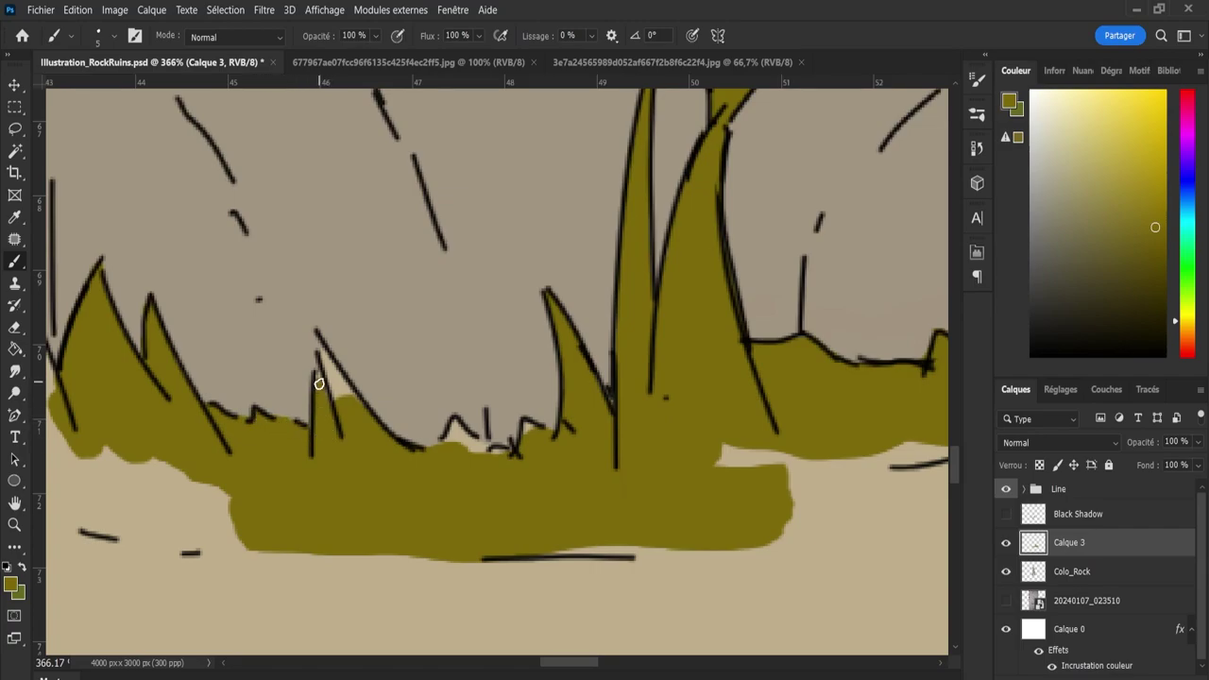
{"action": "left_click_drag", "start_coordinate": [323, 384], "coordinate": [361, 416]}
{"action": "key", "text": "bracketleft"}
{"action": "key", "text": "bracketleft"}
{"action": "left_click_drag", "start_coordinate": [465, 442], "coordinate": [452, 430]}
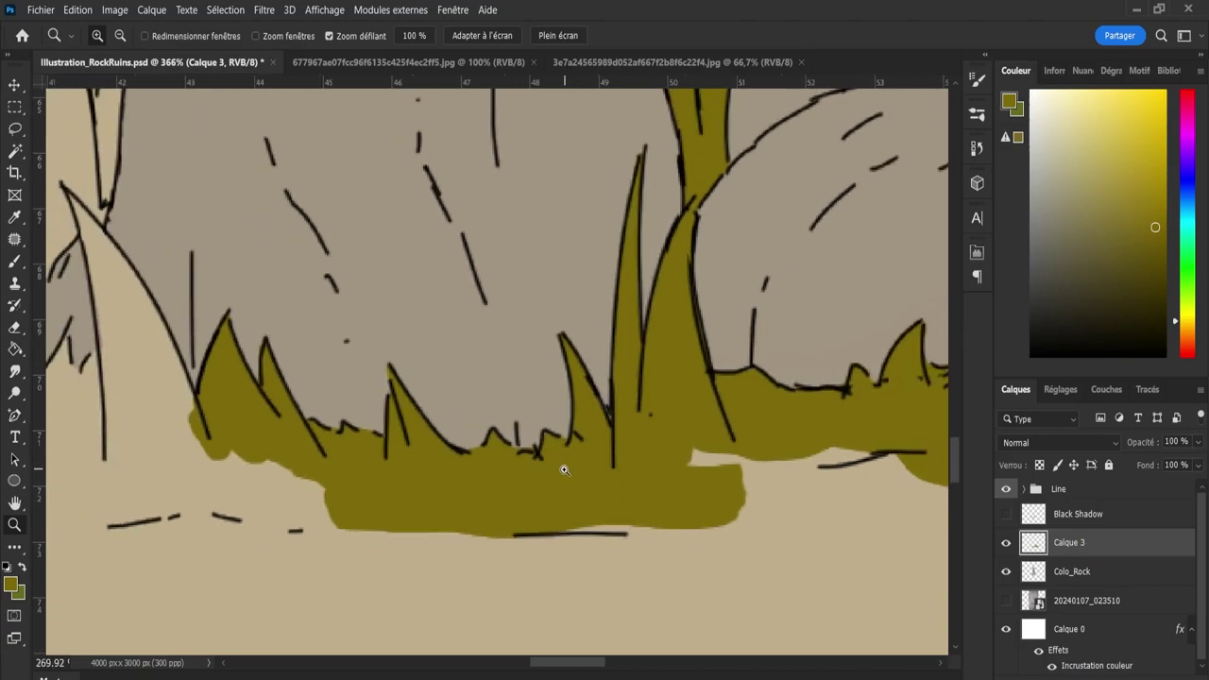
Fill the grass strip's light gap with olive, trim stray paint, and fill the gap between blades.
{"action": "left_click_drag", "start_coordinate": [582, 464], "coordinate": [539, 477]}
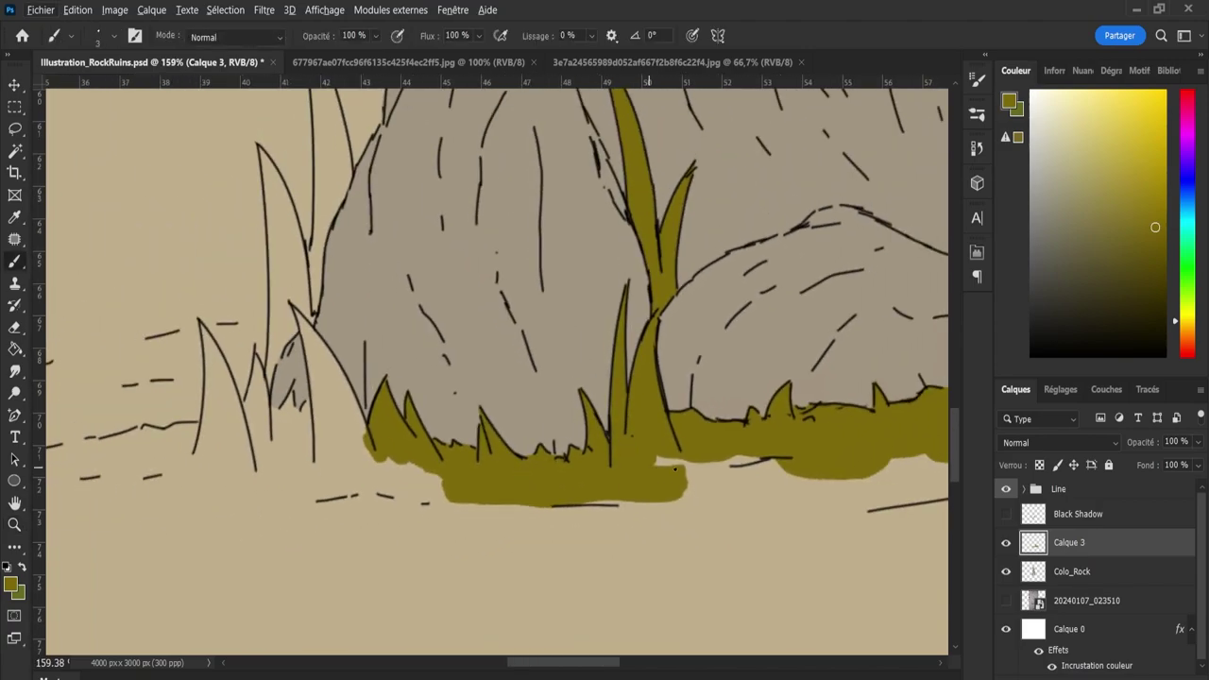
{"action": "mouse_move", "coordinate": [634, 469]}
{"action": "left_mouse_down"}
{"action": "mouse_move", "coordinate": [928, 457]}
{"action": "mouse_move", "coordinate": [844, 480]}
{"action": "mouse_move", "coordinate": [861, 474]}
{"action": "mouse_move", "coordinate": [791, 464]}
{"action": "mouse_move", "coordinate": [782, 475]}
{"action": "mouse_move", "coordinate": [576, 474]}
{"action": "mouse_move", "coordinate": [485, 489]}
{"action": "mouse_move", "coordinate": [405, 480]}
{"action": "mouse_move", "coordinate": [419, 478]}
{"action": "mouse_move", "coordinate": [410, 464]}
{"action": "mouse_move", "coordinate": [424, 479]}
{"action": "mouse_move", "coordinate": [359, 469]}
{"action": "mouse_move", "coordinate": [302, 483]}
{"action": "mouse_move", "coordinate": [212, 451]}
{"action": "mouse_move", "coordinate": [161, 418]}
{"action": "mouse_move", "coordinate": [156, 392]}
{"action": "mouse_move", "coordinate": [105, 401]}
{"action": "mouse_move", "coordinate": [89, 433]}
{"action": "mouse_move", "coordinate": [156, 378]}
{"action": "mouse_move", "coordinate": [212, 373]}
{"action": "mouse_move", "coordinate": [239, 436]}
{"action": "mouse_move", "coordinate": [248, 358]}
{"action": "mouse_move", "coordinate": [263, 397]}
{"action": "mouse_move", "coordinate": [250, 425]}
{"action": "mouse_move", "coordinate": [270, 444]}
{"action": "mouse_move", "coordinate": [315, 445]}
{"action": "mouse_move", "coordinate": [274, 420]}
{"action": "mouse_move", "coordinate": [216, 419]}
{"action": "mouse_move", "coordinate": [193, 342]}
{"action": "mouse_move", "coordinate": [155, 357]}
{"action": "mouse_move", "coordinate": [235, 349]}
{"action": "mouse_move", "coordinate": [255, 381]}
{"action": "mouse_move", "coordinate": [276, 326]}
{"action": "mouse_move", "coordinate": [304, 301]}
{"action": "mouse_move", "coordinate": [310, 266]}
{"action": "mouse_move", "coordinate": [285, 284]}
{"action": "mouse_move", "coordinate": [287, 247]}
{"action": "mouse_move", "coordinate": [286, 273]}
{"action": "left_mouse_up"}
{"action": "key", "text": "bracketleft"}
{"action": "key", "text": "bracketleft"}
{"action": "key", "text": "bracketleft"}
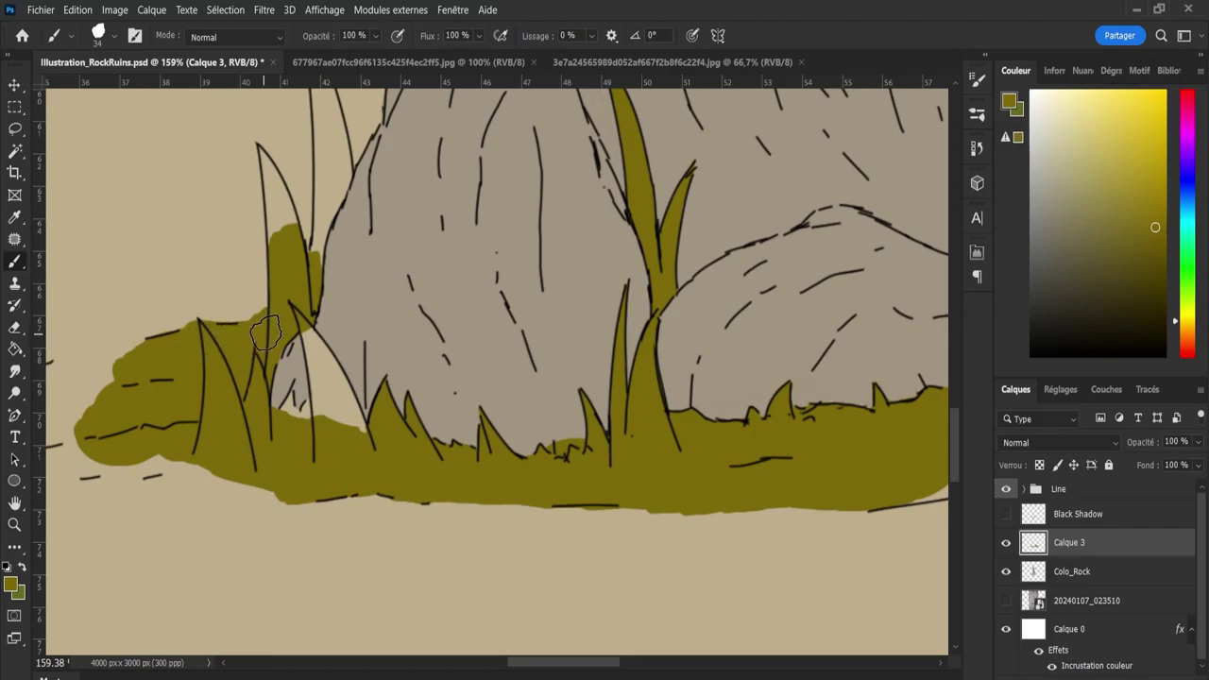
{"action": "key", "text": "e"}
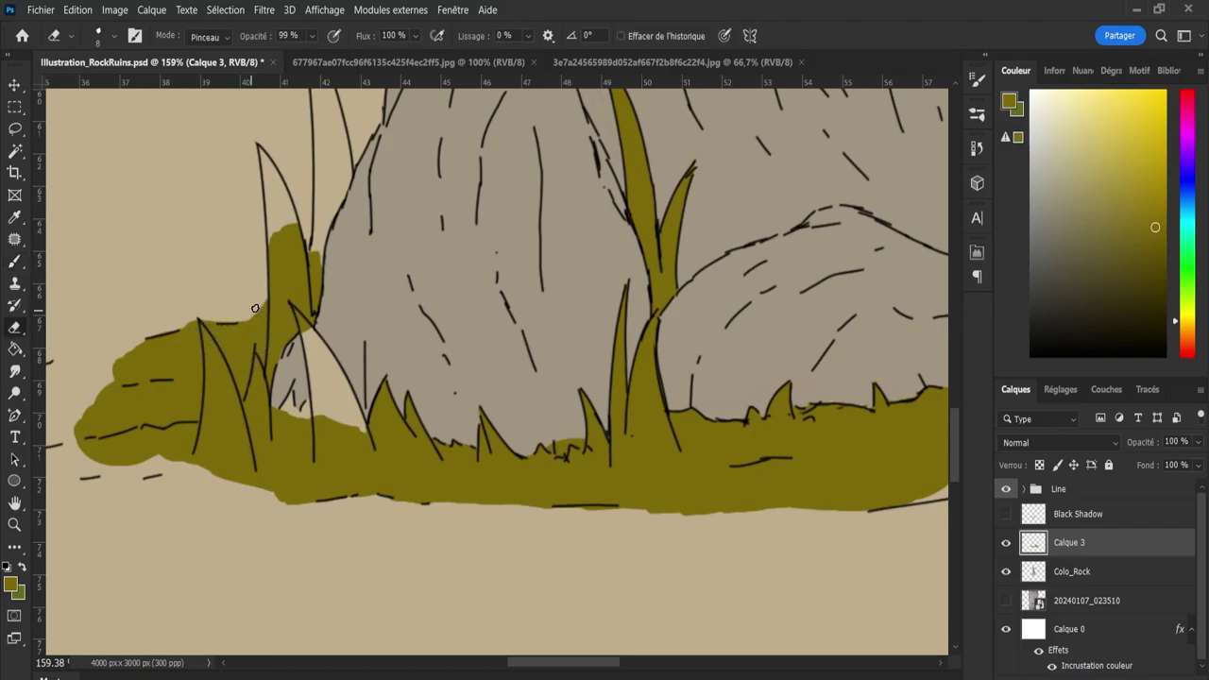
{"action": "left_click_drag", "start_coordinate": [258, 310], "coordinate": [241, 320]}
{"action": "key", "text": "b"}
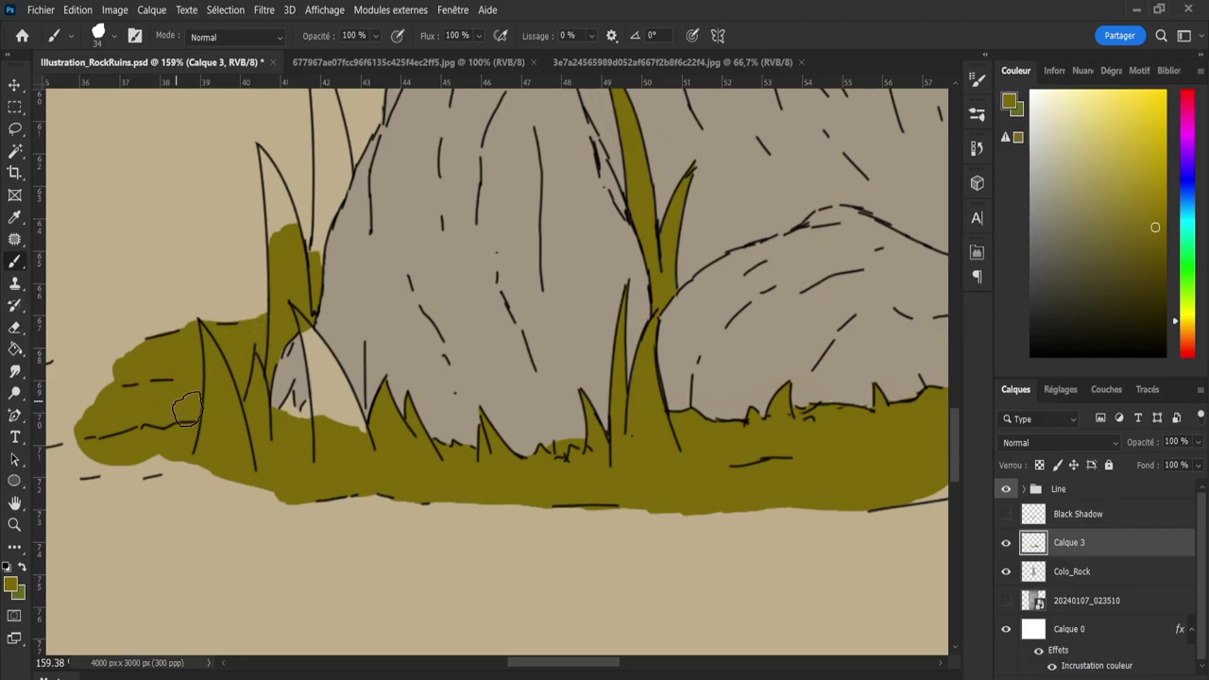
{"action": "mouse_move", "coordinate": [311, 429]}
{"action": "left_mouse_down"}
{"action": "mouse_move", "coordinate": [337, 418]}
{"action": "mouse_move", "coordinate": [326, 408]}
{"action": "left_mouse_up"}
Zoom in and cover the beige patches and grey-beige corner at the rock base with olive.
{"action": "key", "text": "z"}
{"action": "left_click", "coordinate": [270, 415]}
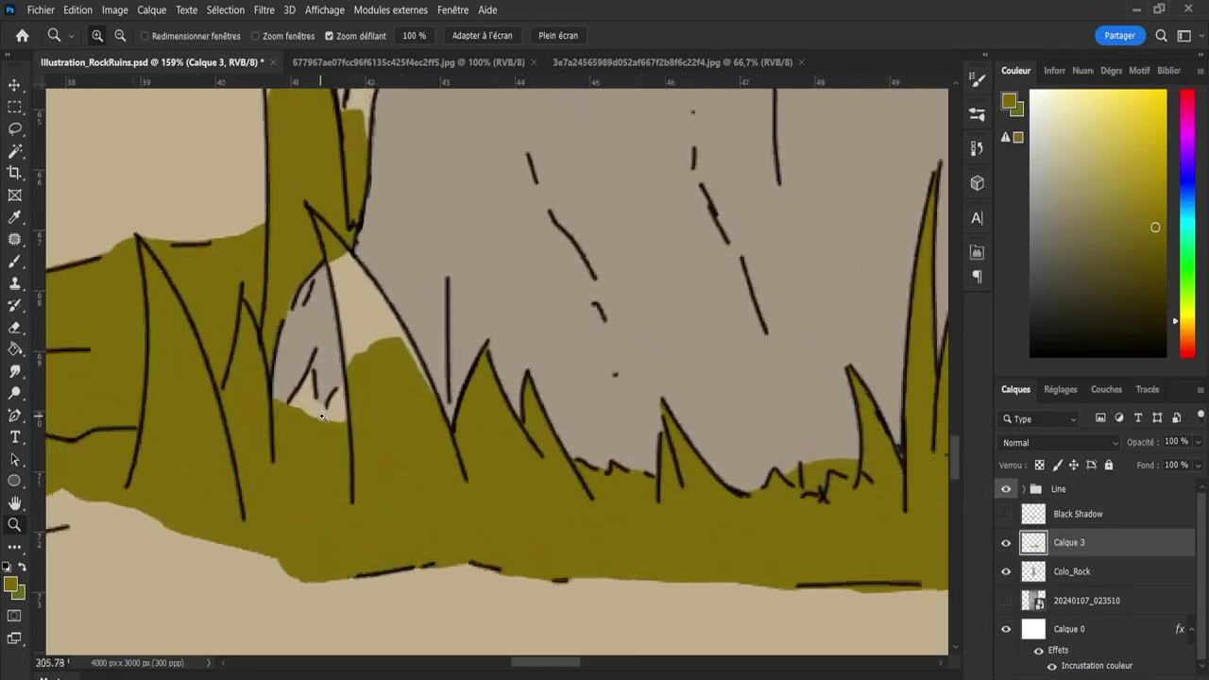
{"action": "key", "text": "b"}
{"action": "left_click_drag", "start_coordinate": [378, 347], "coordinate": [391, 371]}
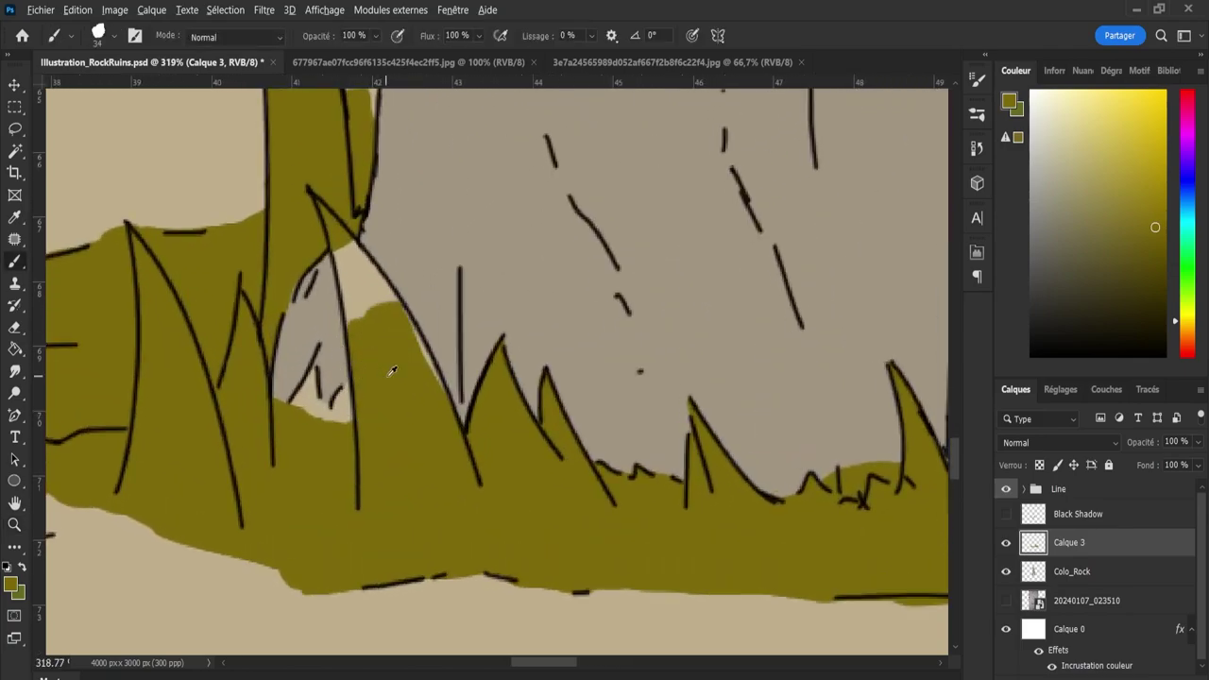
{"action": "left_click", "coordinate": [364, 296]}
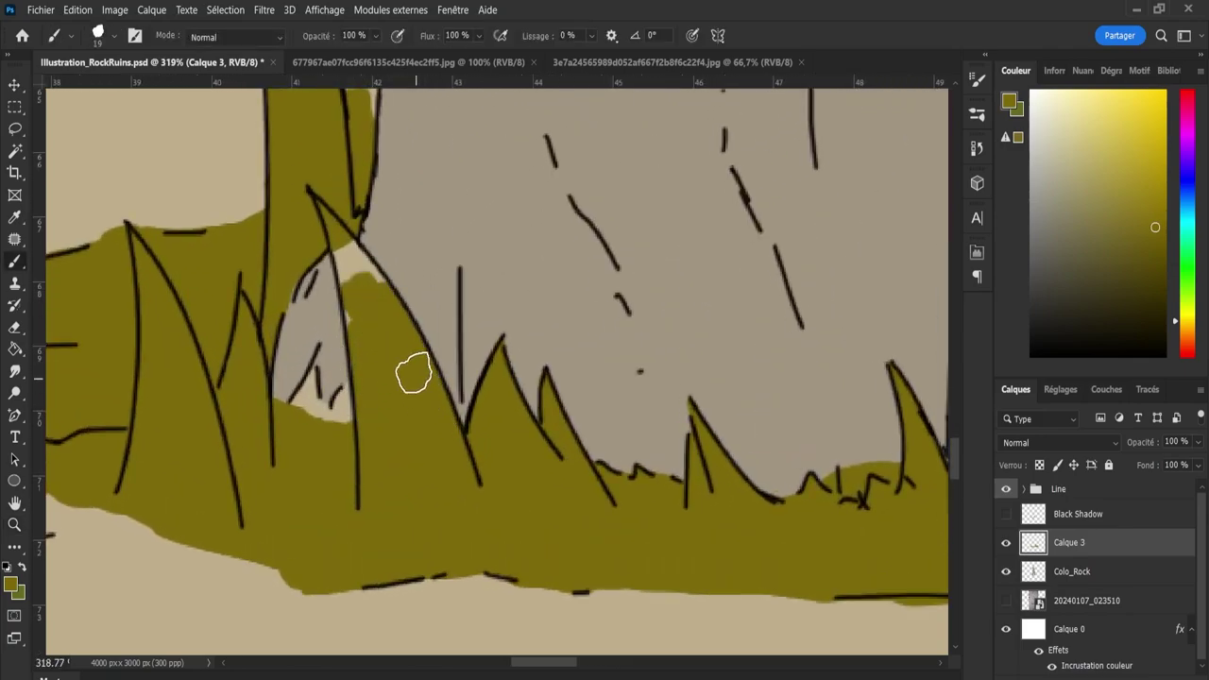
{"action": "mouse_move", "coordinate": [331, 434]}
{"action": "left_mouse_down"}
{"action": "mouse_move", "coordinate": [358, 394]}
{"action": "mouse_move", "coordinate": [302, 434]}
{"action": "left_mouse_up"}
{"action": "key", "text": "bracketleft"}
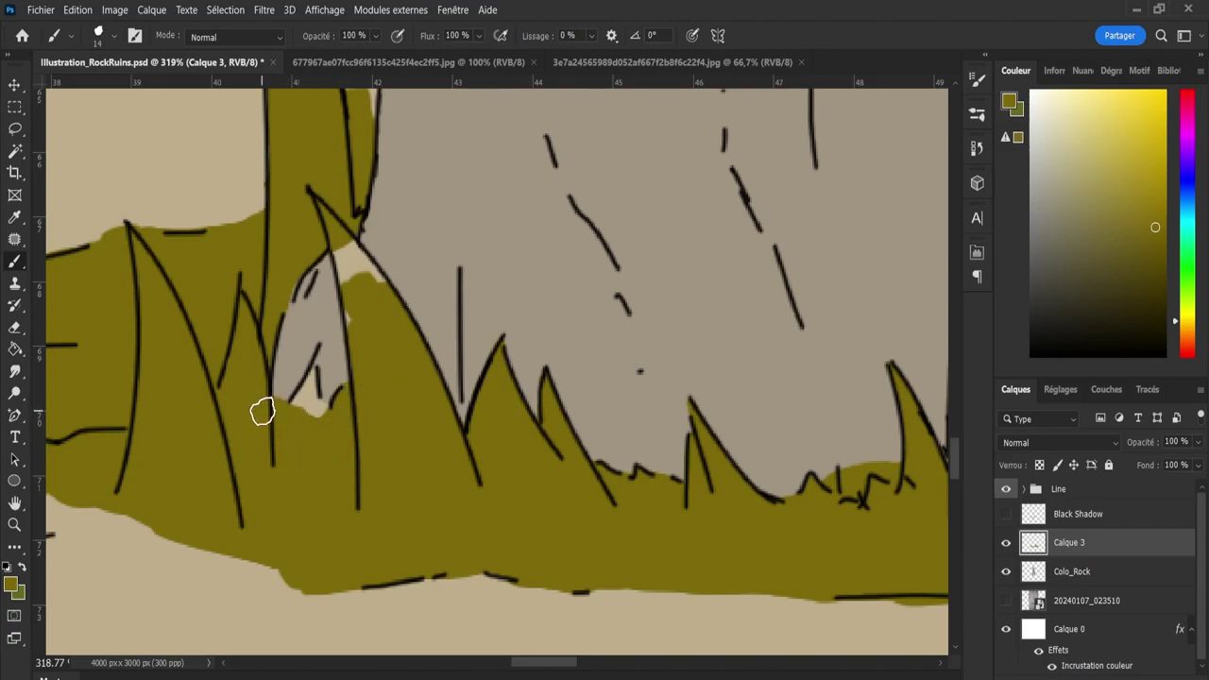
{"action": "mouse_move", "coordinate": [289, 418]}
{"action": "left_mouse_down"}
{"action": "mouse_move", "coordinate": [322, 419]}
{"action": "mouse_move", "coordinate": [297, 410]}
{"action": "left_mouse_up"}
With a tiny brush, repaint olive into the beige sliver along the rock's line.
{"action": "key", "text": "bracketleft"}
{"action": "key", "text": "bracketleft"}
{"action": "key", "text": "bracketleft"}
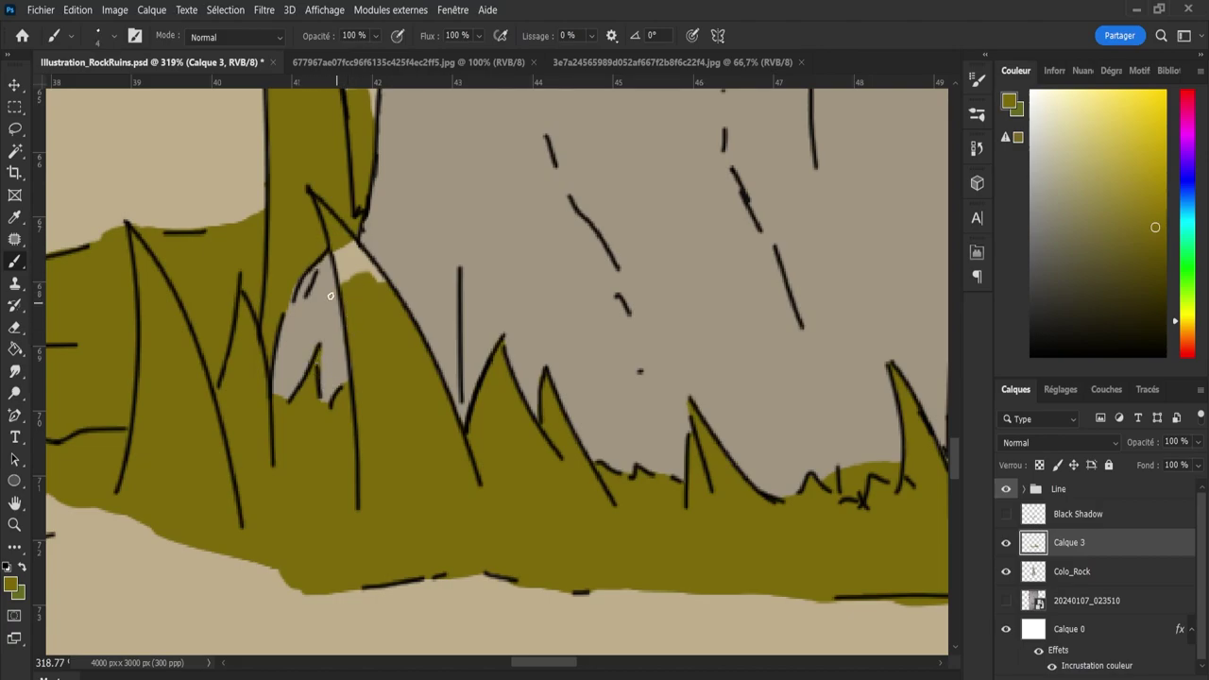
{"action": "mouse_move", "coordinate": [336, 242]}
{"action": "left_mouse_down"}
{"action": "mouse_move", "coordinate": [338, 267]}
{"action": "mouse_move", "coordinate": [337, 254]}
{"action": "left_mouse_up"}
{"action": "key", "text": "ctrl+z"}
{"action": "left_click_drag", "start_coordinate": [342, 240], "coordinate": [375, 272]}
Erase the stray olive spilling past the grass tips beside the tall blades.
{"action": "key", "text": "z"}
{"action": "left_click_drag", "start_coordinate": [532, 329], "coordinate": [472, 343]}
{"action": "left_click_drag", "start_coordinate": [697, 385], "coordinate": [783, 387]}
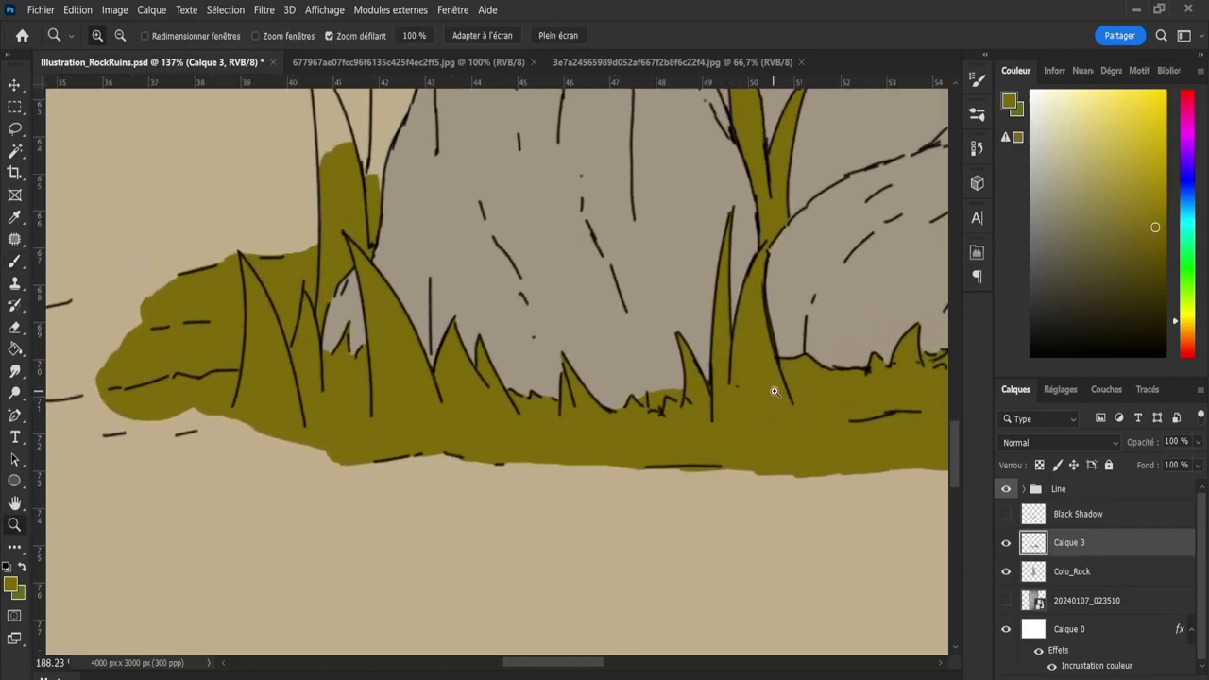
{"action": "key", "text": "e"}
{"action": "left_click_drag", "start_coordinate": [500, 414], "coordinate": [606, 405]}
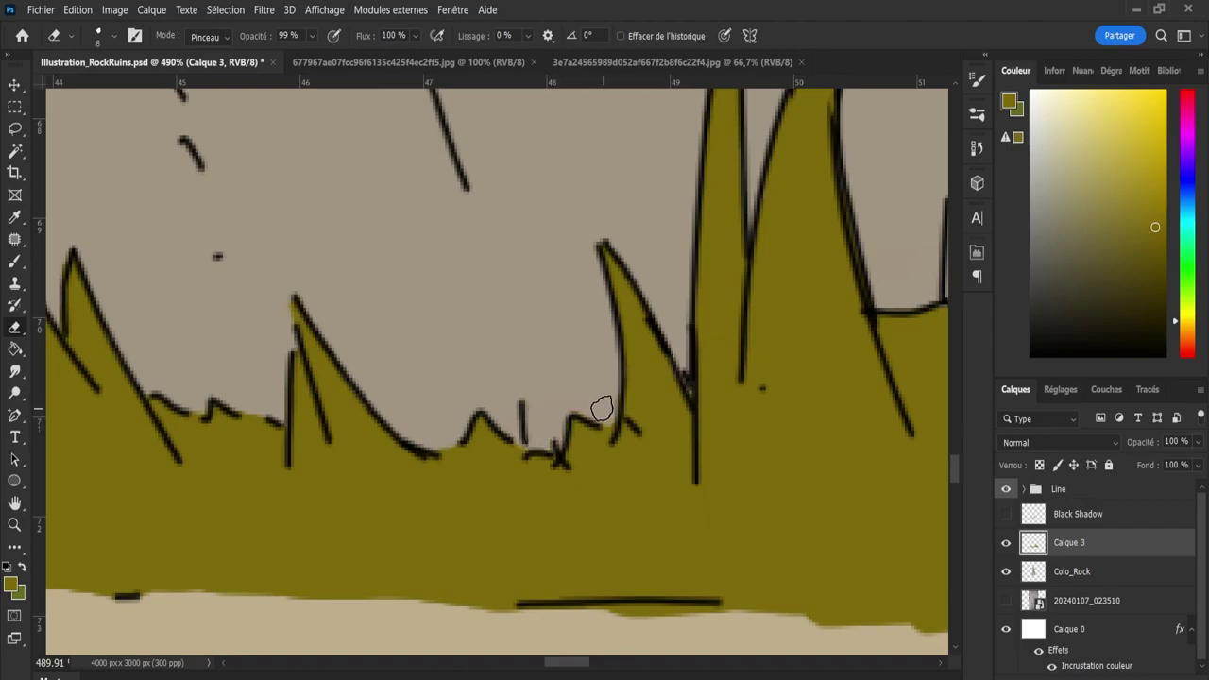
{"action": "key", "text": "z"}
{"action": "left_click_drag", "start_coordinate": [674, 406], "coordinate": [587, 408]}
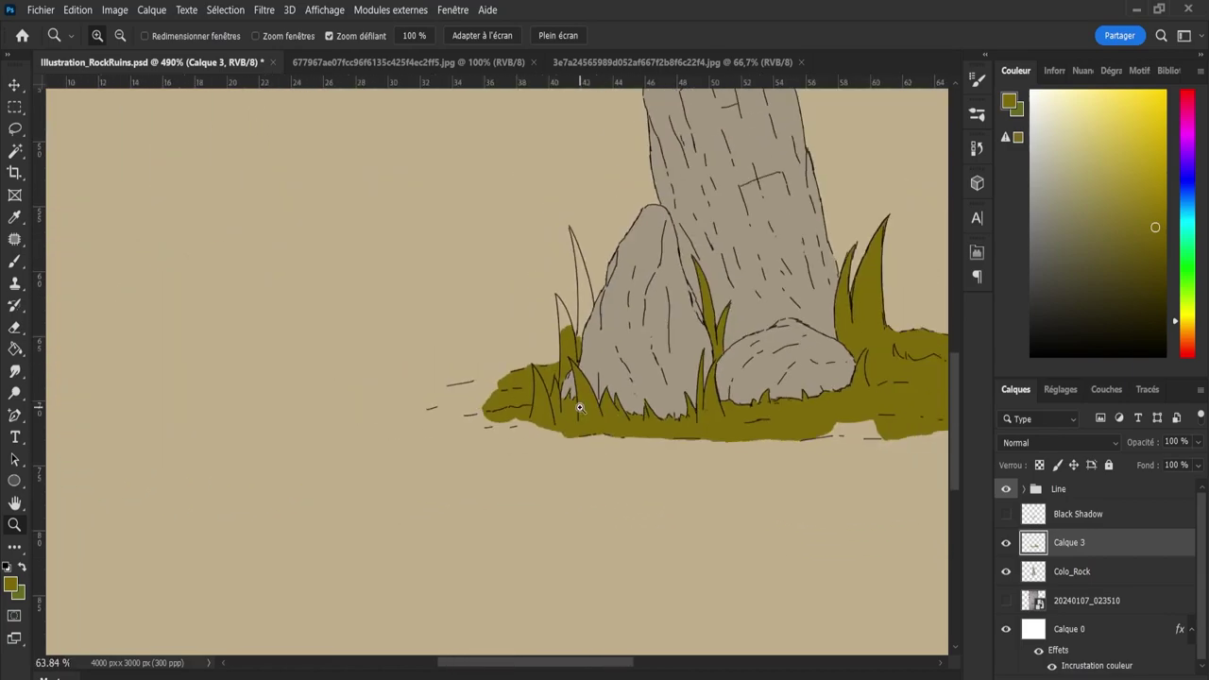
Zoom in on the left grass and paint the olive patch further left.
{"action": "left_click_drag", "start_coordinate": [442, 342], "coordinate": [513, 354]}
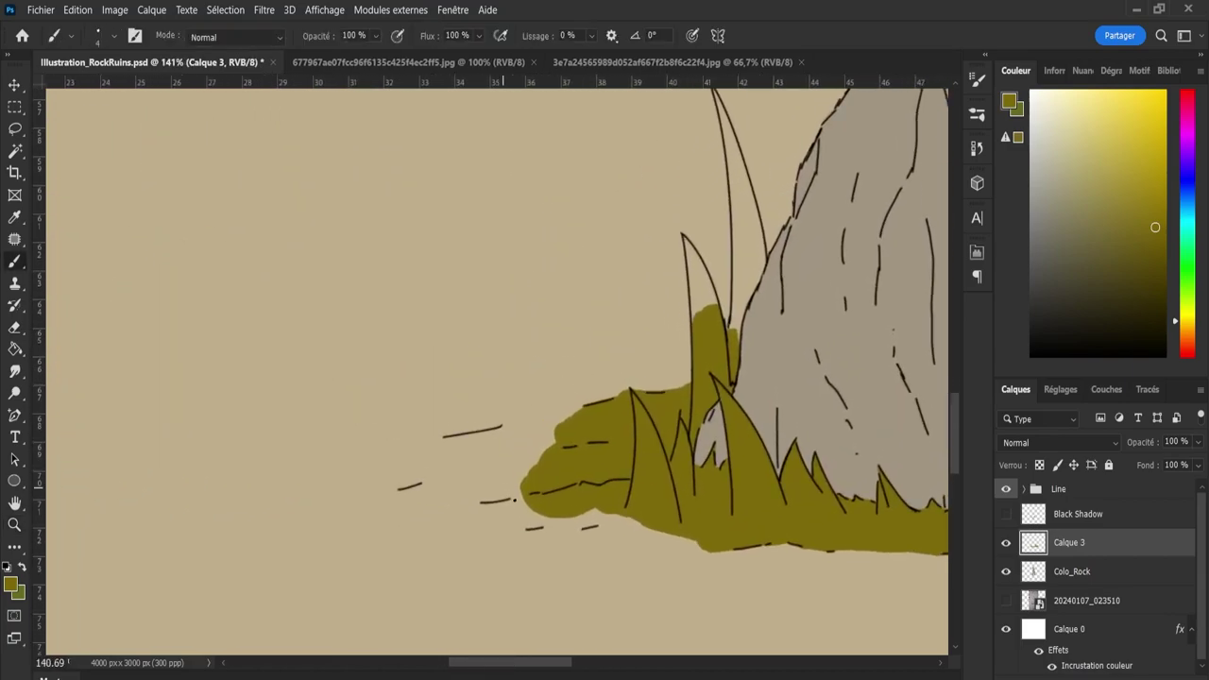
{"action": "key", "text": "b"}
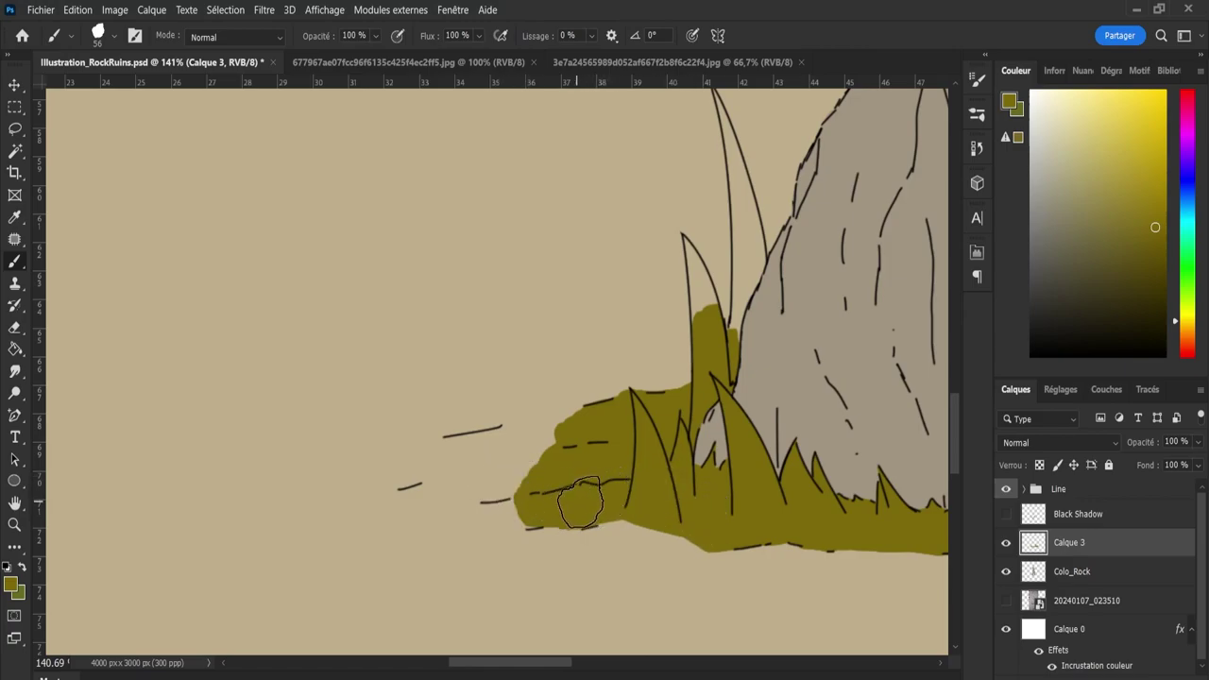
{"action": "mouse_move", "coordinate": [551, 502]}
{"action": "left_mouse_down"}
{"action": "mouse_move", "coordinate": [494, 491]}
{"action": "mouse_move", "coordinate": [499, 461]}
{"action": "mouse_move", "coordinate": [486, 454]}
{"action": "mouse_move", "coordinate": [445, 459]}
{"action": "mouse_move", "coordinate": [580, 437]}
{"action": "mouse_move", "coordinate": [493, 450]}
{"action": "left_mouse_up"}
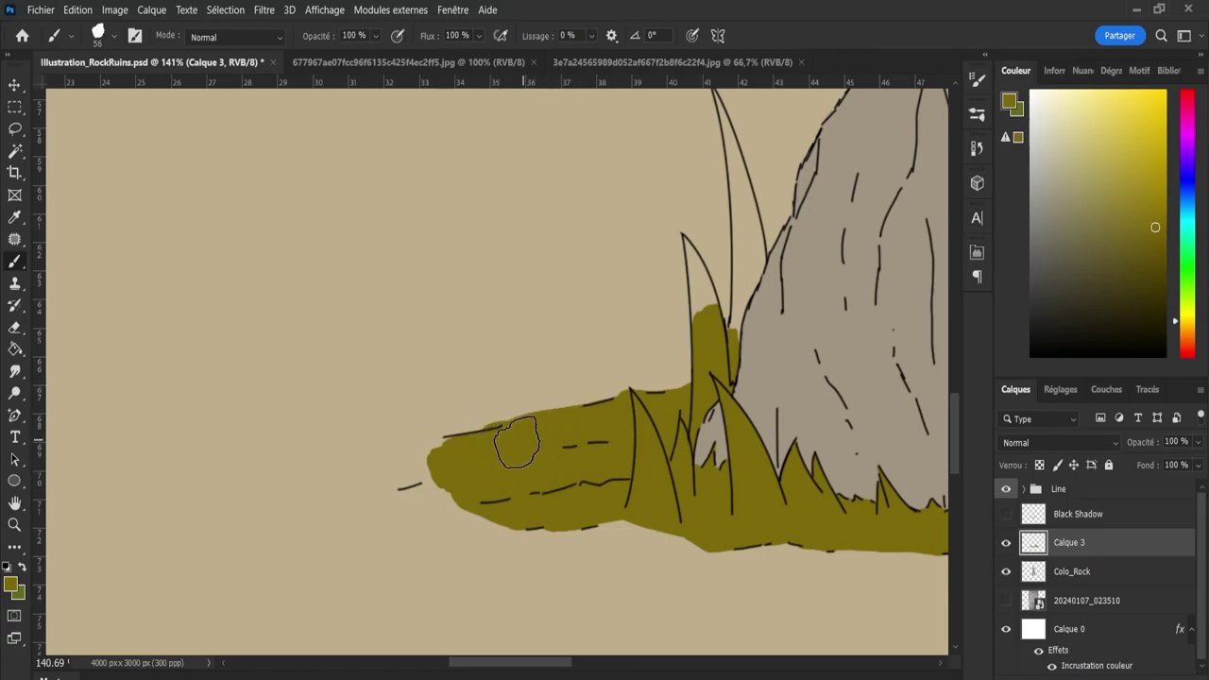
{"action": "key", "text": "e"}
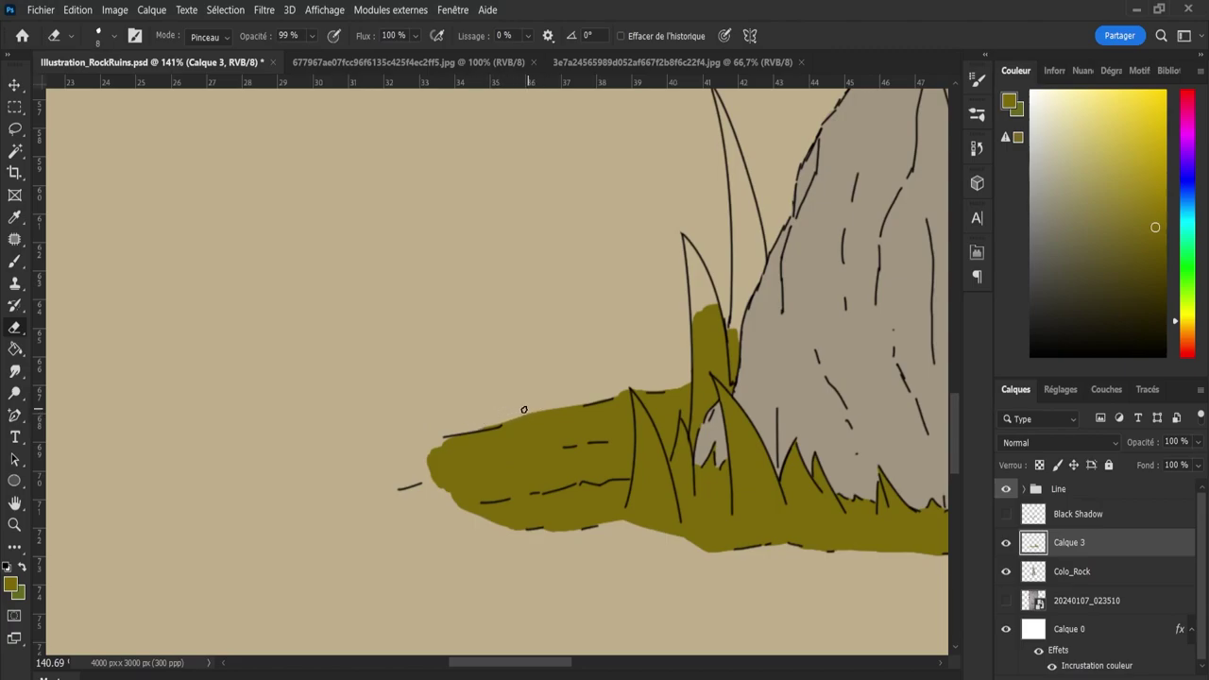
{"action": "key", "text": "v"}
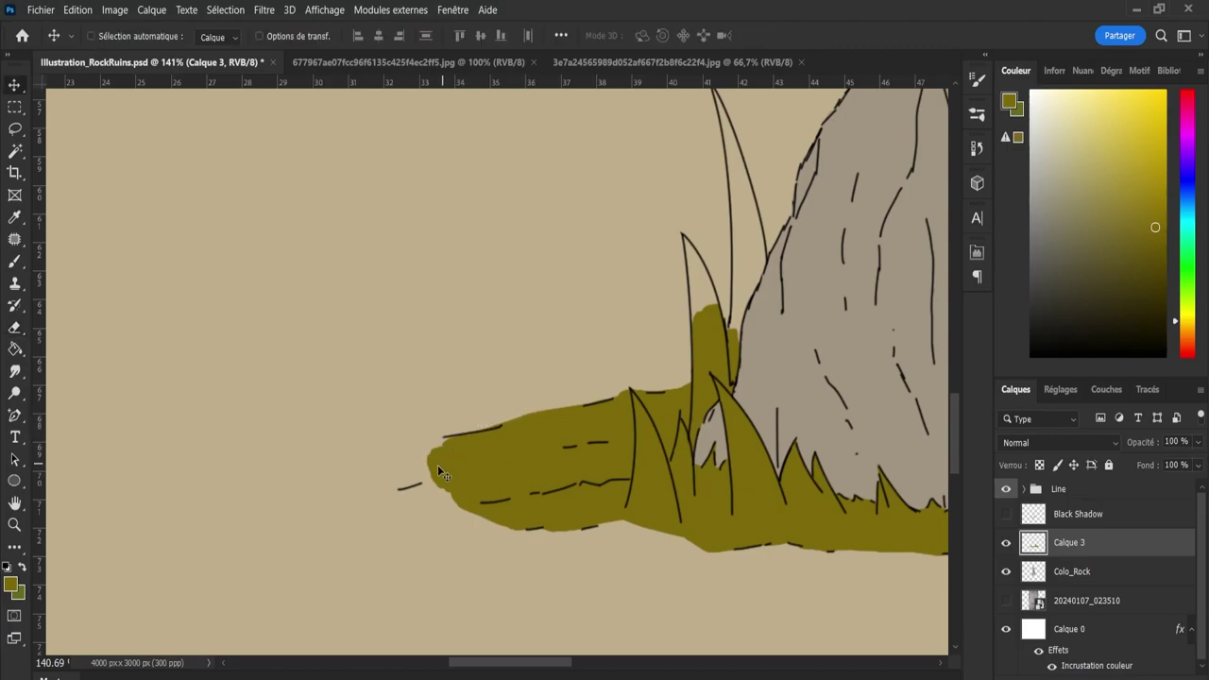
{"action": "key", "text": "b"}
With a smaller brush and the eraser, shape the olive grass end into a sharp pointed tip.
{"action": "key", "text": "bracketleft"}
{"action": "key", "text": "bracketleft"}
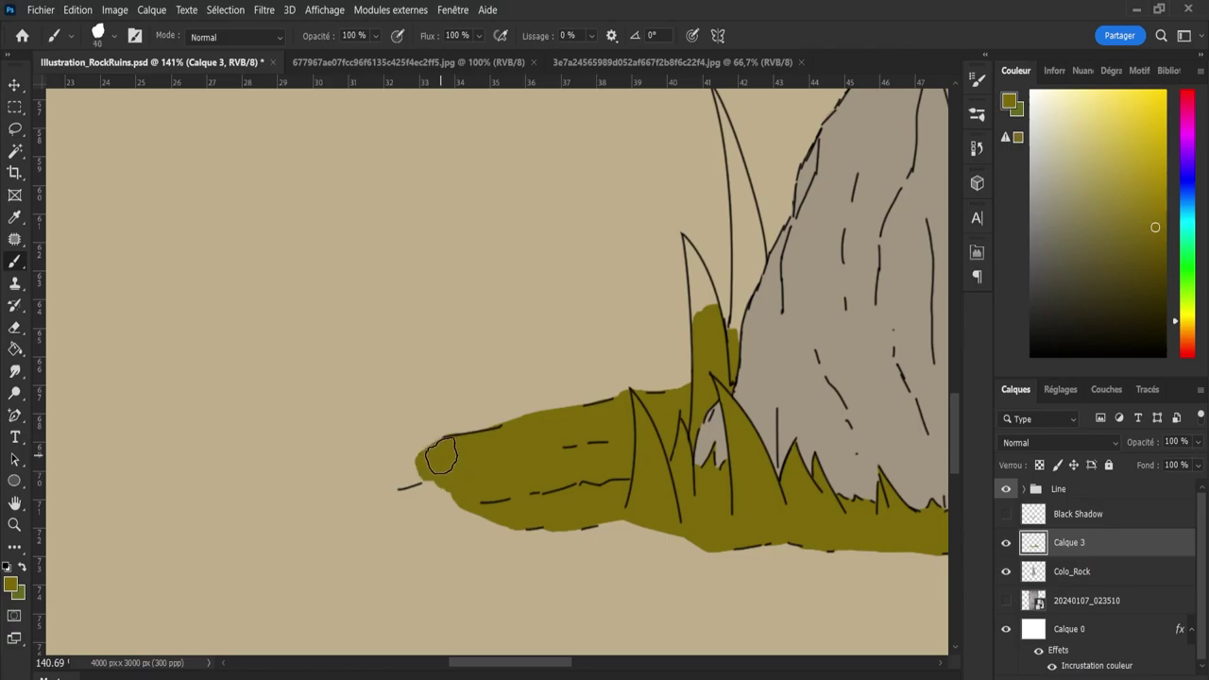
{"action": "mouse_move", "coordinate": [440, 461]}
{"action": "left_mouse_down"}
{"action": "mouse_move", "coordinate": [410, 475]}
{"action": "mouse_move", "coordinate": [423, 481]}
{"action": "left_mouse_up"}
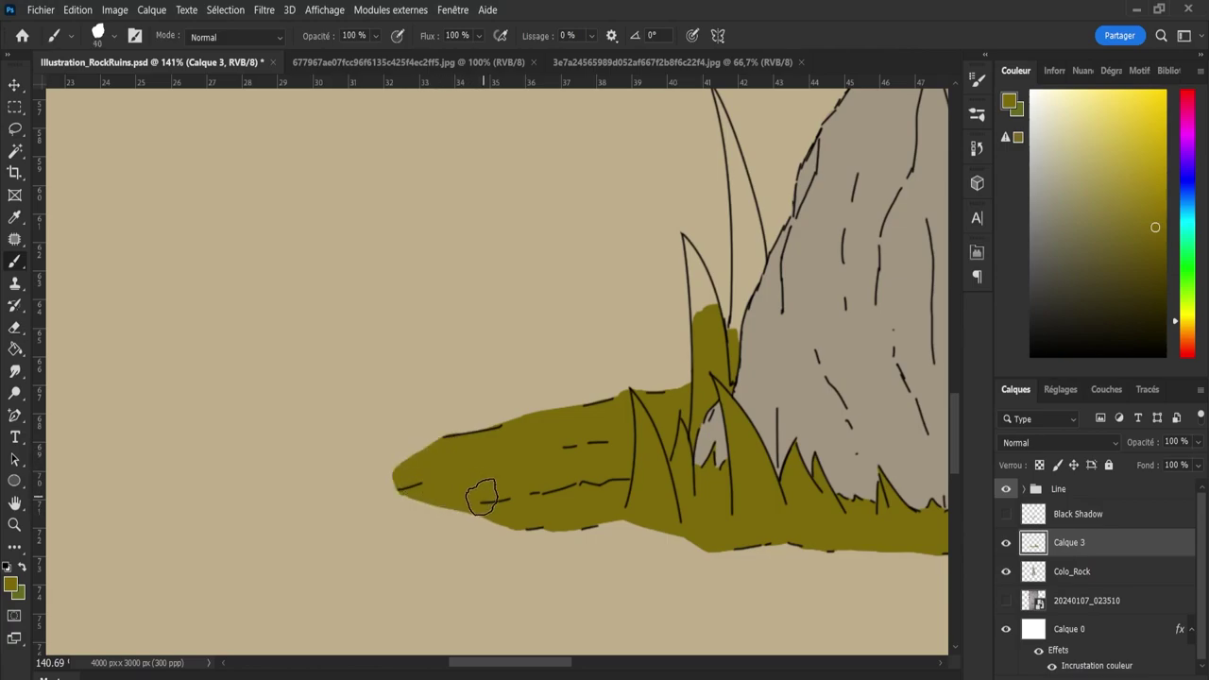
{"action": "key", "text": "e"}
{"action": "mouse_move", "coordinate": [404, 500]}
{"action": "left_mouse_down"}
{"action": "mouse_move", "coordinate": [417, 493]}
{"action": "mouse_move", "coordinate": [437, 510]}
{"action": "mouse_move", "coordinate": [423, 494]}
{"action": "mouse_move", "coordinate": [465, 515]}
{"action": "mouse_move", "coordinate": [423, 489]}
{"action": "mouse_move", "coordinate": [476, 520]}
{"action": "left_mouse_up"}
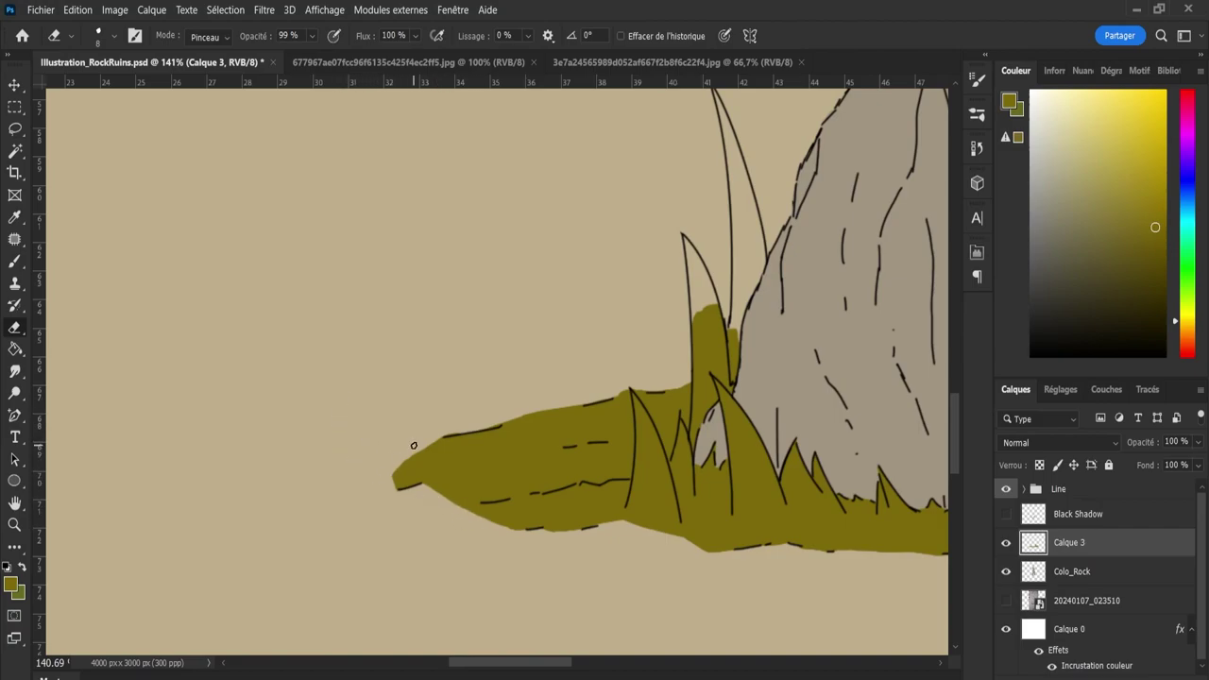
{"action": "mouse_move", "coordinate": [392, 491]}
{"action": "left_mouse_down"}
{"action": "mouse_move", "coordinate": [443, 425]}
{"action": "mouse_move", "coordinate": [420, 451]}
{"action": "left_mouse_up"}
{"action": "key", "text": "b"}
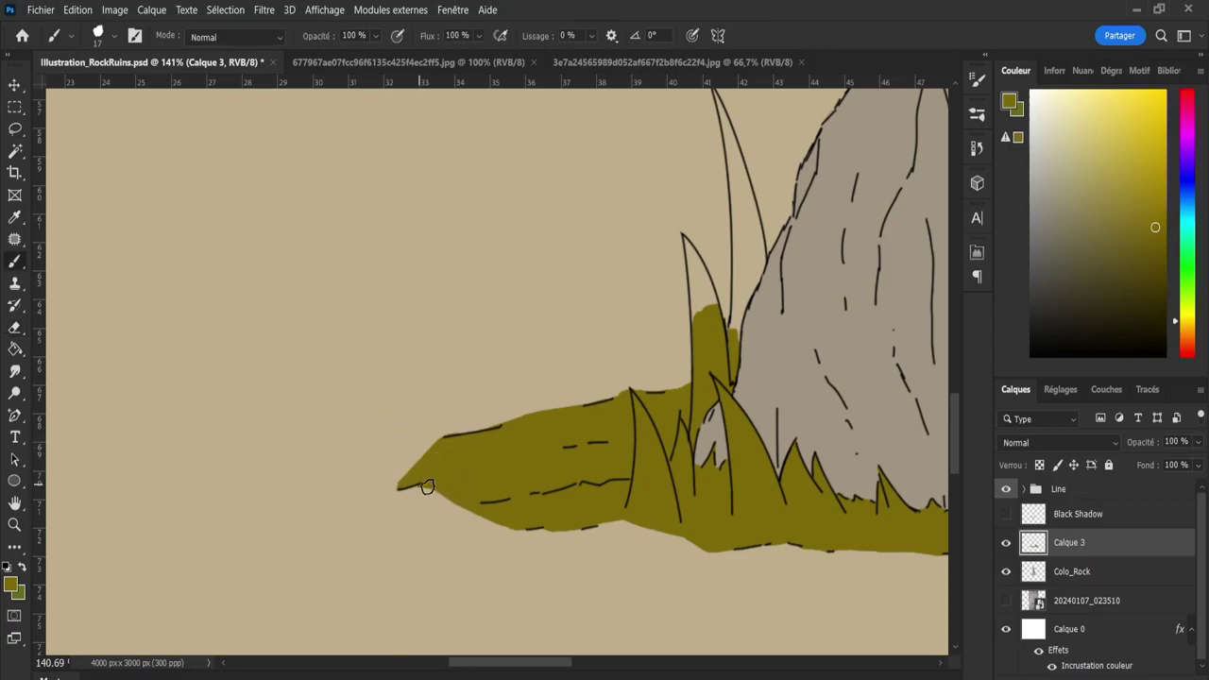
{"action": "left_click_drag", "start_coordinate": [426, 486], "coordinate": [479, 504]}
{"action": "key", "text": "e"}
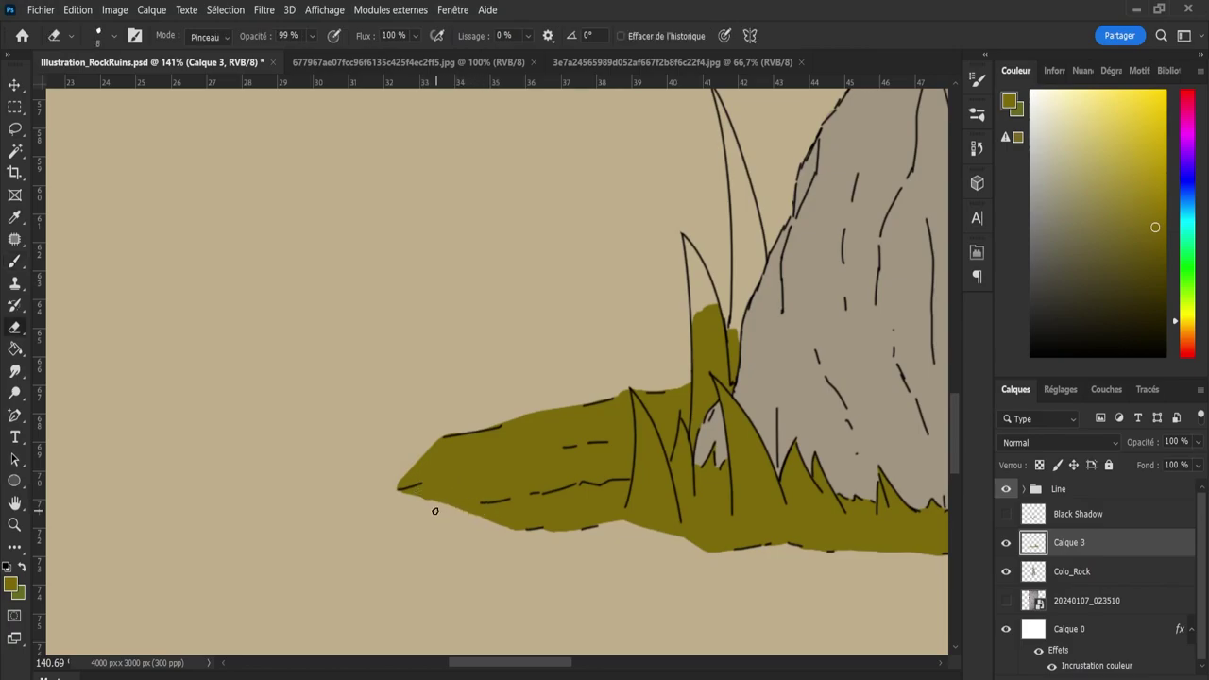
{"action": "key", "text": "b"}
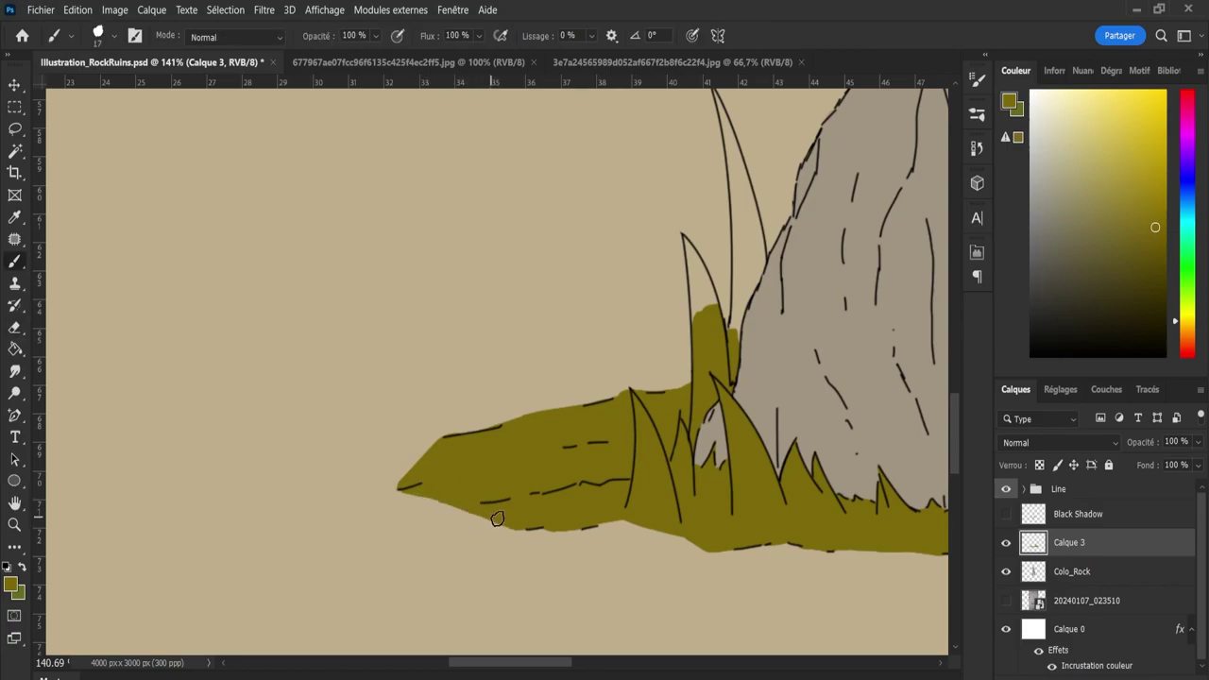
{"action": "left_click_drag", "start_coordinate": [453, 507], "coordinate": [488, 515]}
{"action": "key", "text": "e"}
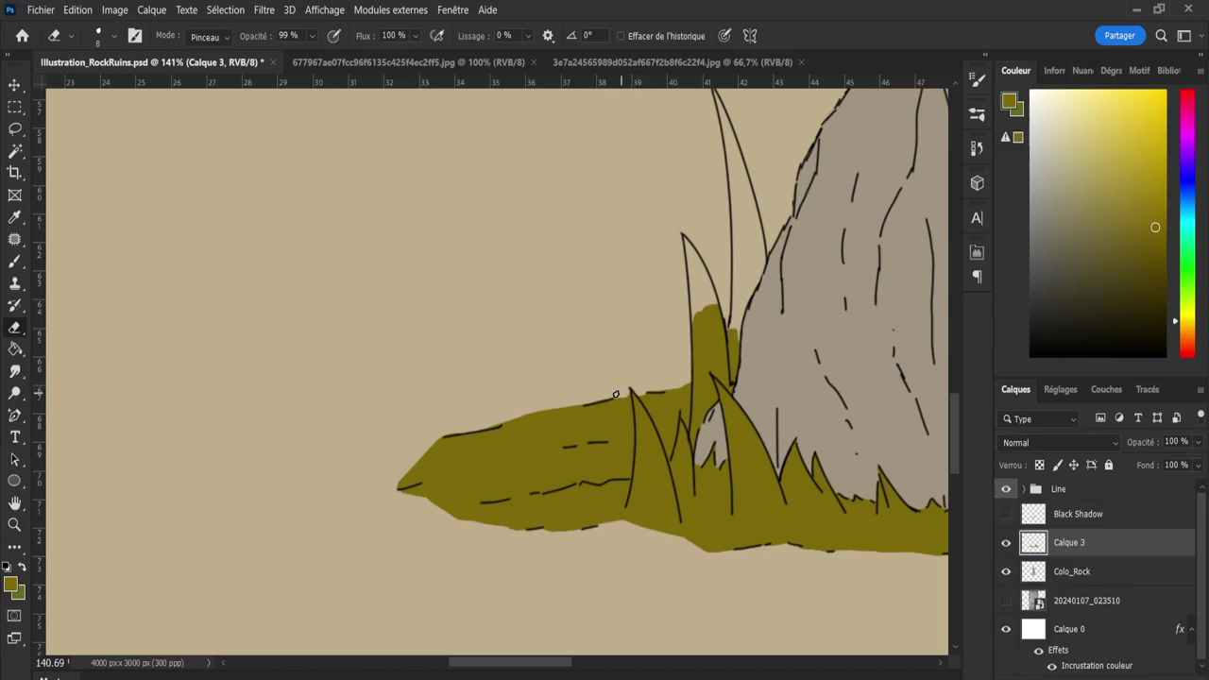
Zoom in on the tall blade beside the left rock and paint it olive.
{"action": "key", "text": "b"}
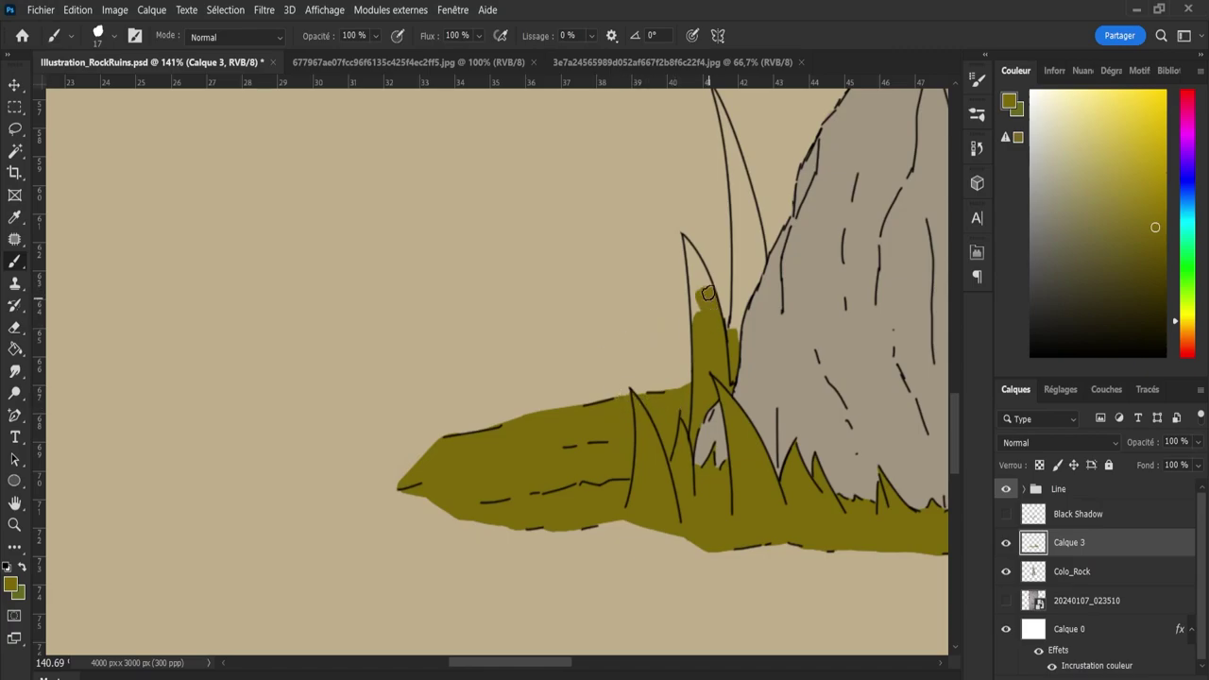
{"action": "key", "text": "z"}
{"action": "left_click_drag", "start_coordinate": [716, 263], "coordinate": [756, 275]}
{"action": "key", "text": "b"}
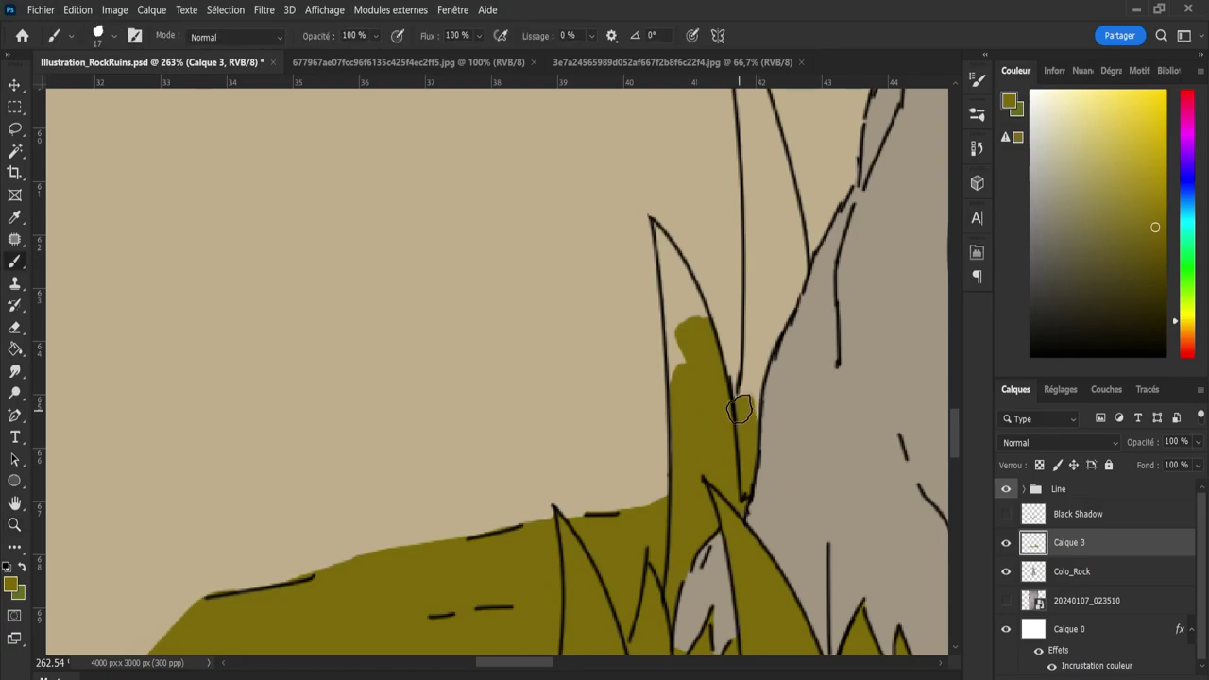
{"action": "mouse_move", "coordinate": [745, 419]}
{"action": "left_mouse_down"}
{"action": "mouse_move", "coordinate": [751, 397]}
{"action": "mouse_move", "coordinate": [742, 416]}
{"action": "mouse_move", "coordinate": [701, 368]}
{"action": "mouse_move", "coordinate": [684, 387]}
{"action": "mouse_move", "coordinate": [674, 369]}
{"action": "mouse_move", "coordinate": [680, 296]}
{"action": "mouse_move", "coordinate": [695, 324]}
{"action": "mouse_move", "coordinate": [674, 330]}
{"action": "mouse_move", "coordinate": [674, 280]}
{"action": "mouse_move", "coordinate": [655, 290]}
{"action": "mouse_move", "coordinate": [664, 251]}
{"action": "mouse_move", "coordinate": [672, 256]}
{"action": "mouse_move", "coordinate": [653, 228]}
{"action": "mouse_move", "coordinate": [669, 246]}
{"action": "left_mouse_up"}
{"action": "key", "text": "bracketleft"}
{"action": "key", "text": "bracketleft"}
{"action": "key", "text": "bracketleft"}
{"action": "key", "text": "bracketleft"}
{"action": "key", "text": "bracketleft"}
{"action": "key", "text": "bracketleft"}
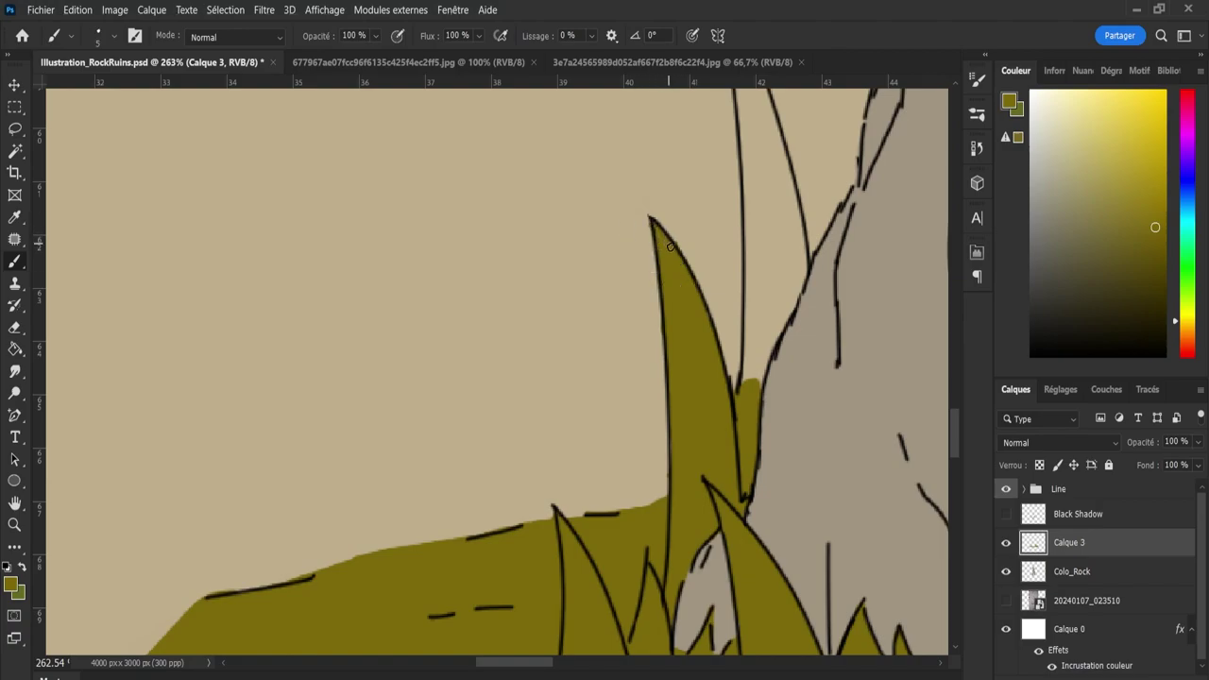
Fill the blade behind with olive using the Paint Bucket, then zoom back out.
{"action": "key", "text": "e"}
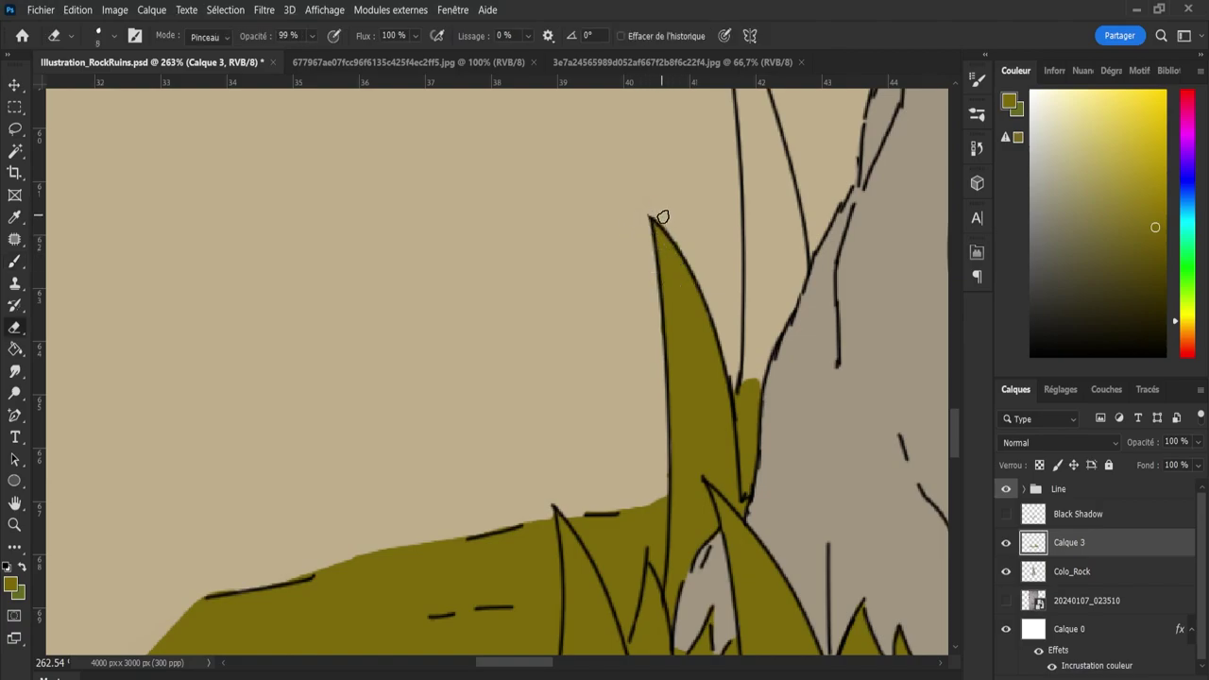
{"action": "key", "text": "g"}
{"action": "left_click", "coordinate": [775, 282]}
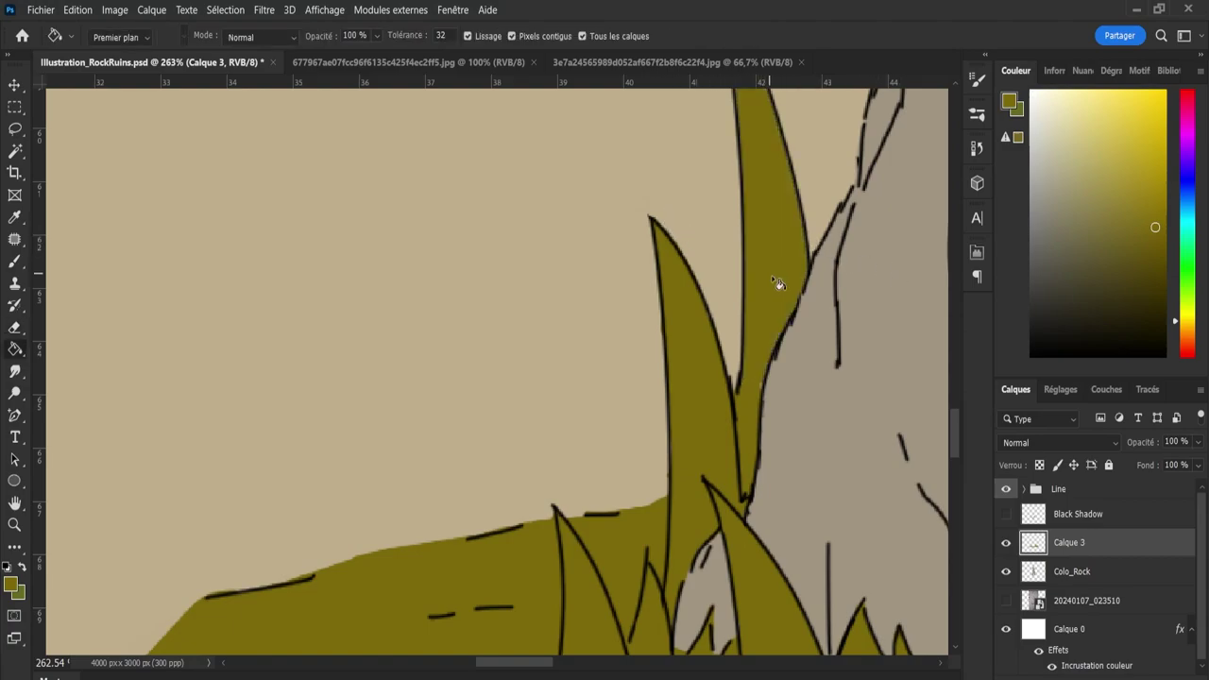
{"action": "key", "text": "b"}
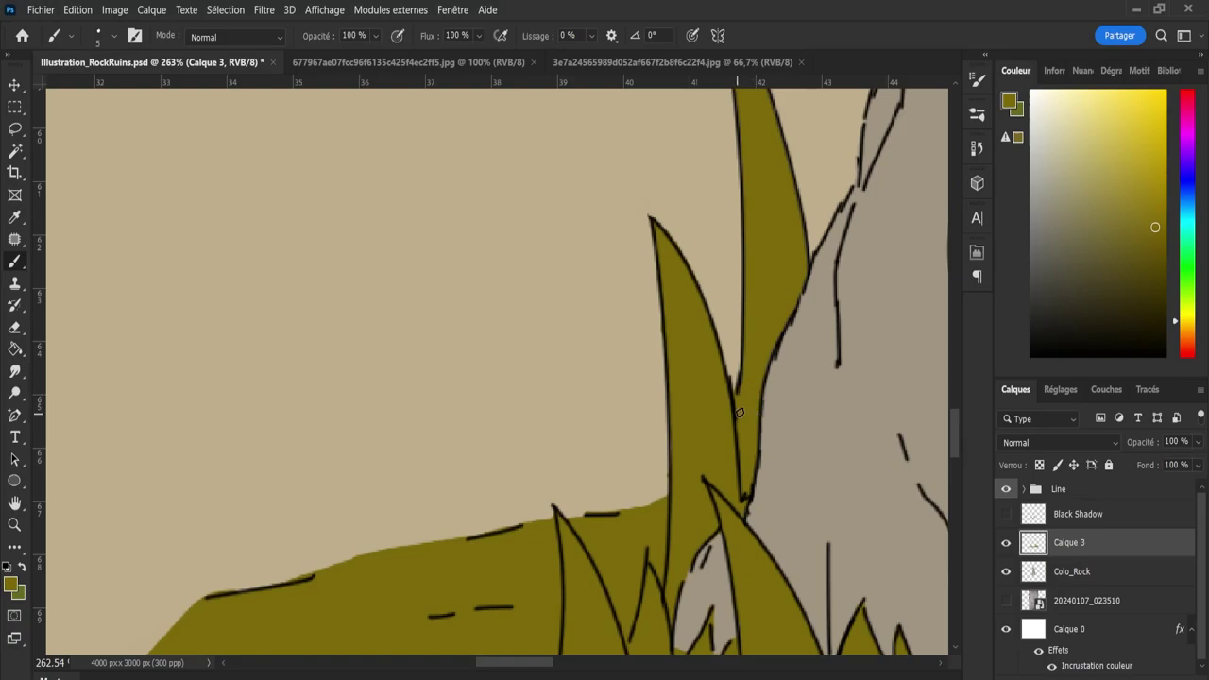
{"action": "left_click_drag", "start_coordinate": [947, 423], "coordinate": [956, 406]}
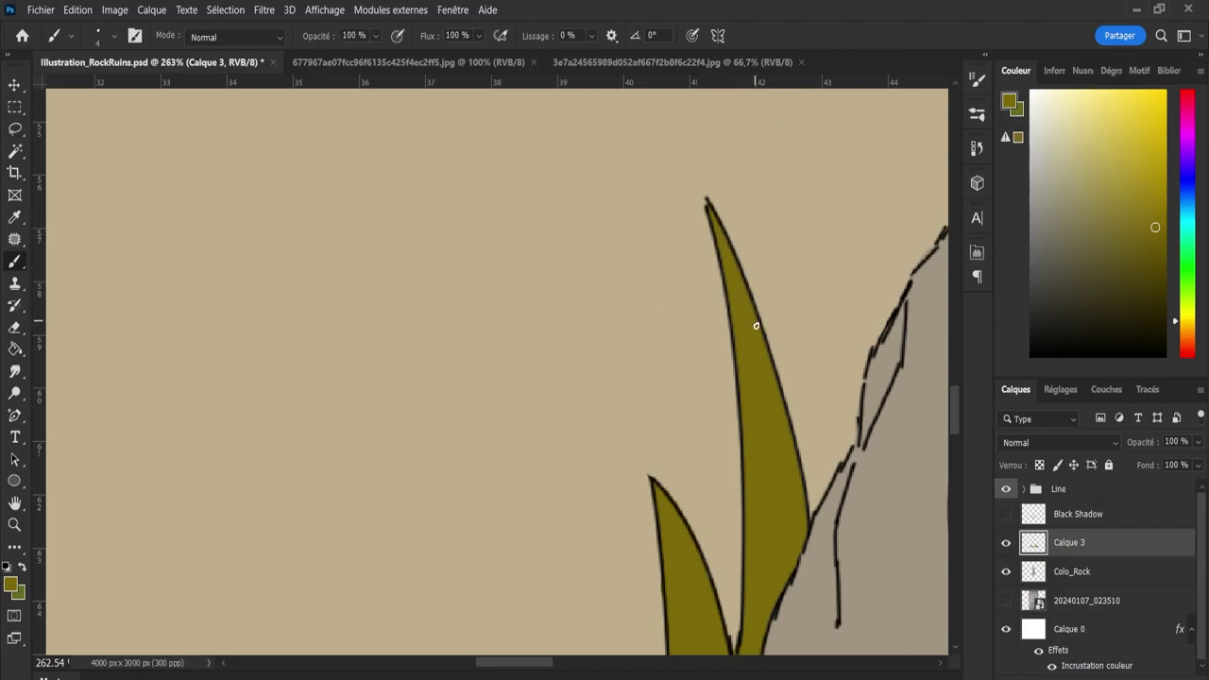
{"action": "left_click_drag", "start_coordinate": [763, 352], "coordinate": [451, 540]}
{"action": "key", "text": "e"}
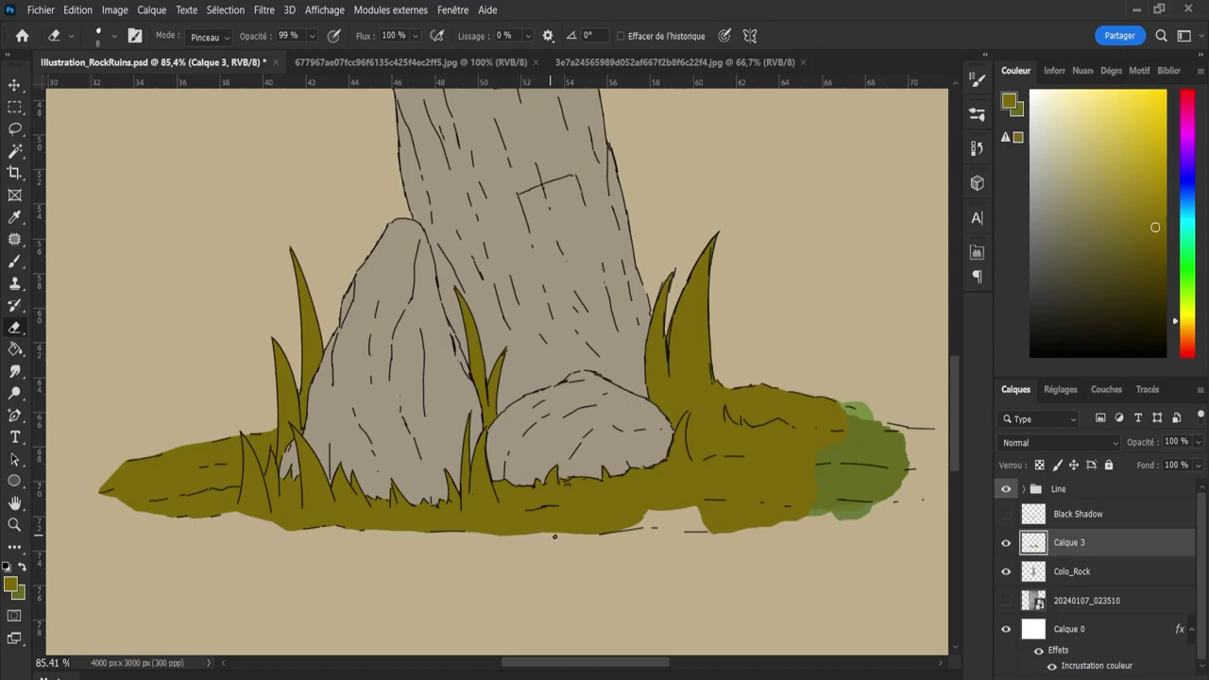
With a 53 px brush, paint olive over the lower grass edge and the green patch.
{"action": "key", "text": "b"}
{"action": "key", "text": "bracketright"}
{"action": "key", "text": "bracketright"}
{"action": "key", "text": "bracketright"}
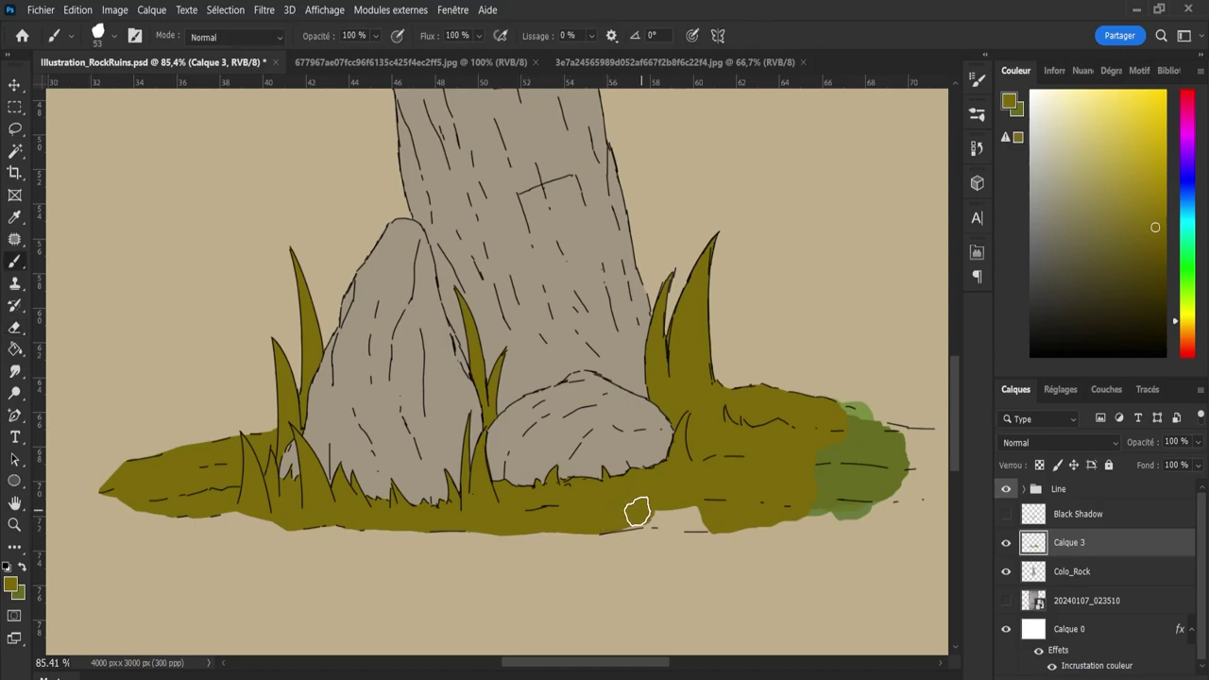
{"action": "mouse_move", "coordinate": [613, 514]}
{"action": "left_mouse_down"}
{"action": "mouse_move", "coordinate": [656, 501]}
{"action": "mouse_move", "coordinate": [619, 491]}
{"action": "left_mouse_up"}
{"action": "left_click_drag", "start_coordinate": [650, 510], "coordinate": [715, 516]}
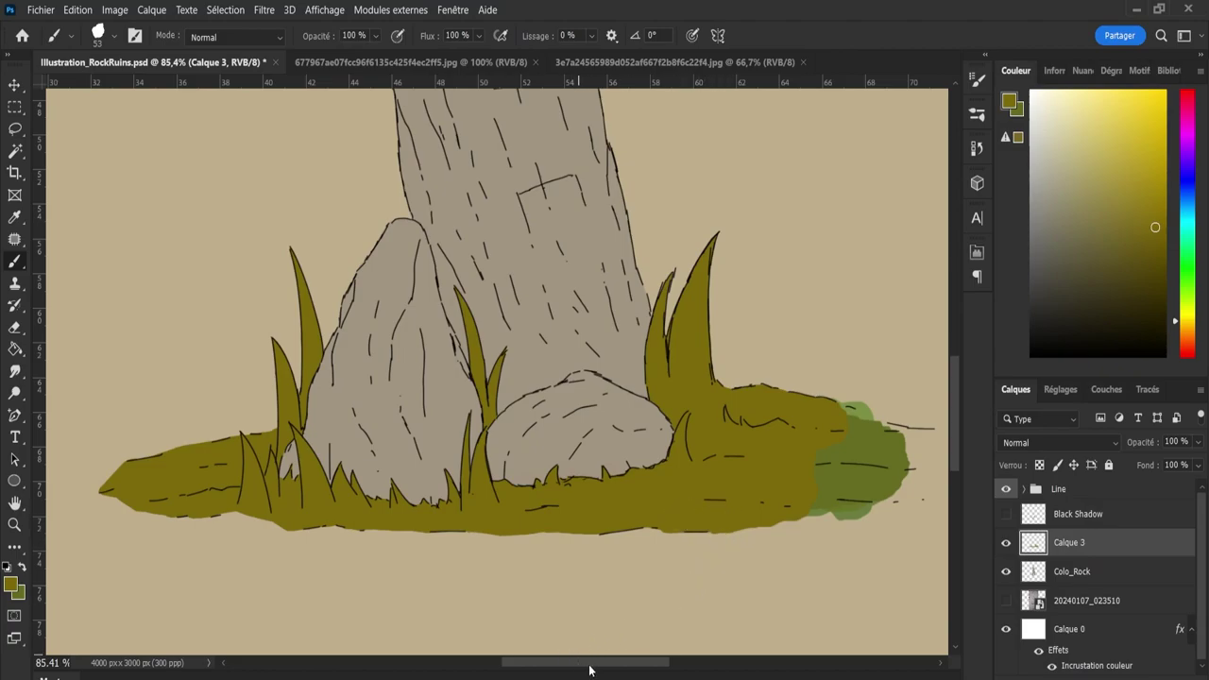
{"action": "left_click_drag", "start_coordinate": [584, 662], "coordinate": [622, 662]}
{"action": "mouse_move", "coordinate": [526, 498]}
{"action": "left_mouse_down"}
{"action": "mouse_move", "coordinate": [577, 497]}
{"action": "mouse_move", "coordinate": [546, 515]}
{"action": "mouse_move", "coordinate": [670, 481]}
{"action": "mouse_move", "coordinate": [647, 485]}
{"action": "mouse_move", "coordinate": [717, 481]}
{"action": "mouse_move", "coordinate": [659, 471]}
{"action": "mouse_move", "coordinate": [617, 417]}
{"action": "mouse_move", "coordinate": [738, 457]}
{"action": "mouse_move", "coordinate": [767, 451]}
{"action": "mouse_move", "coordinate": [721, 474]}
{"action": "left_mouse_up"}
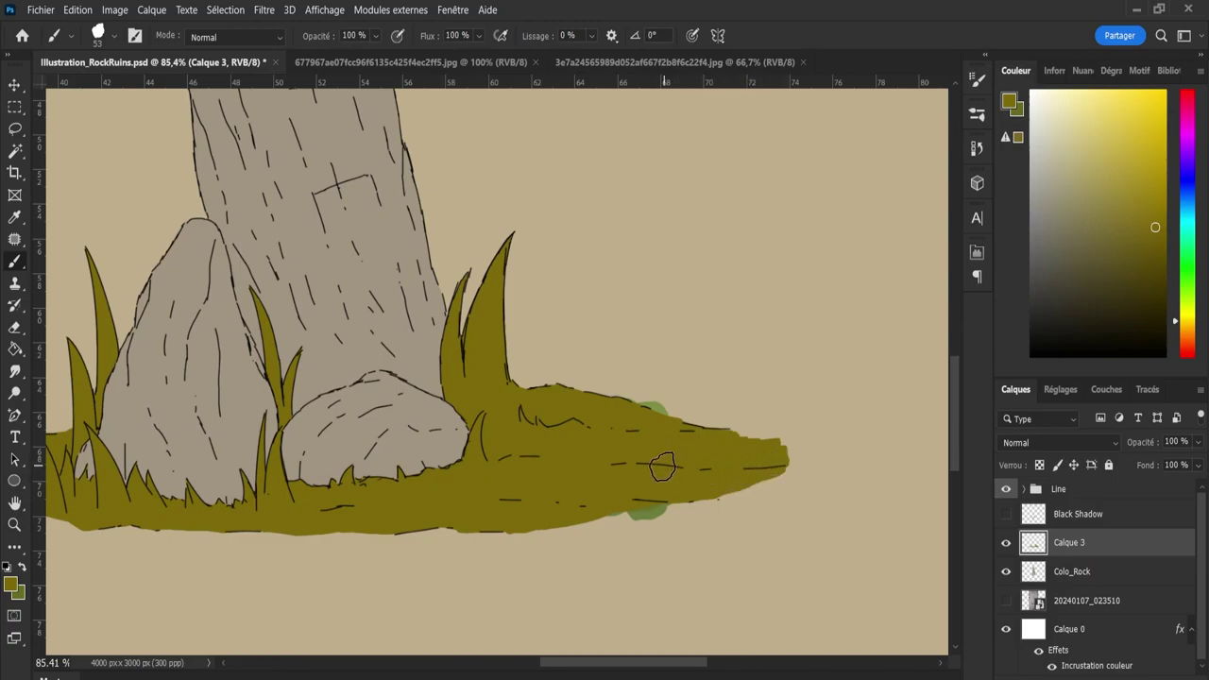
Erase excess olive and green bits along the grass top and bottom edges, checking via layer visibility.
{"action": "key", "text": "e"}
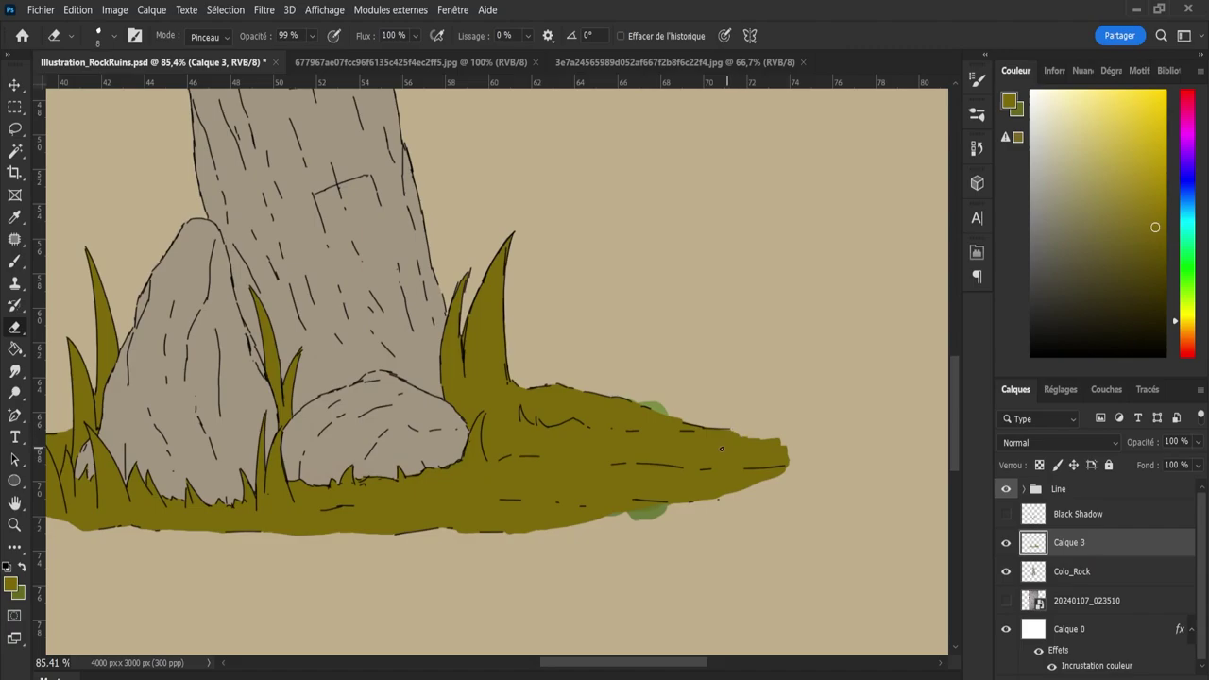
{"action": "left_click_drag", "start_coordinate": [722, 449], "coordinate": [735, 424]}
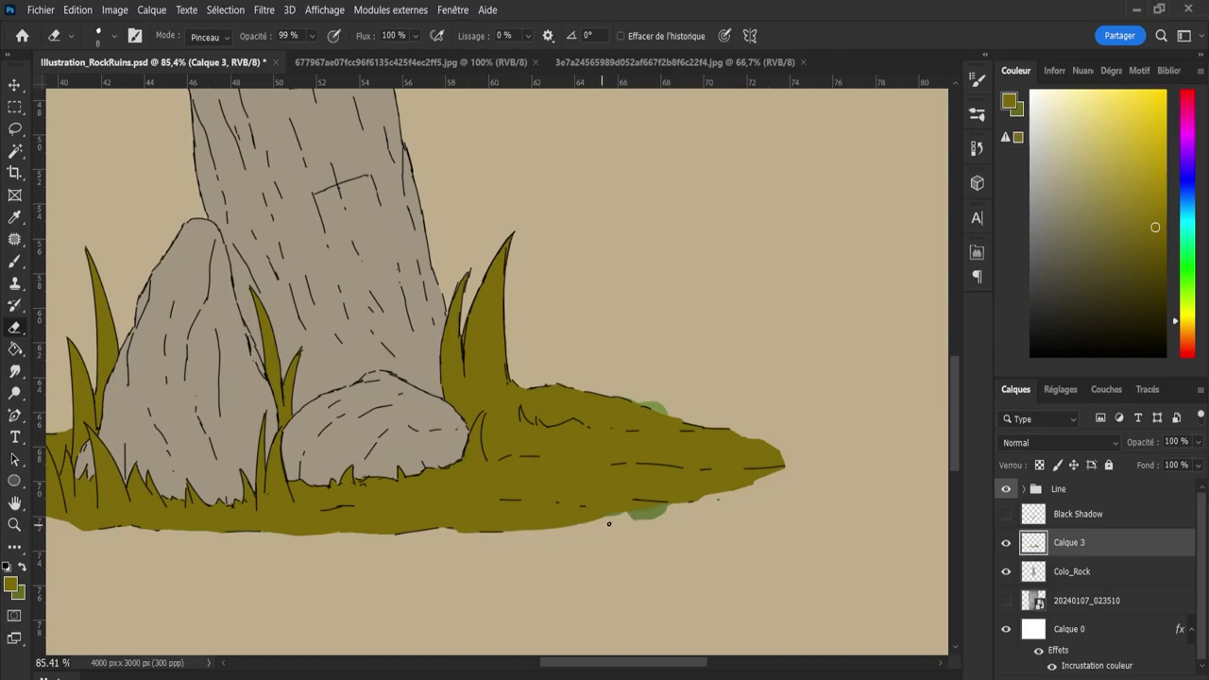
{"action": "mouse_move", "coordinate": [608, 523]}
{"action": "left_mouse_down"}
{"action": "mouse_move", "coordinate": [598, 508]}
{"action": "mouse_move", "coordinate": [558, 539]}
{"action": "left_mouse_up"}
{"action": "key", "text": "b"}
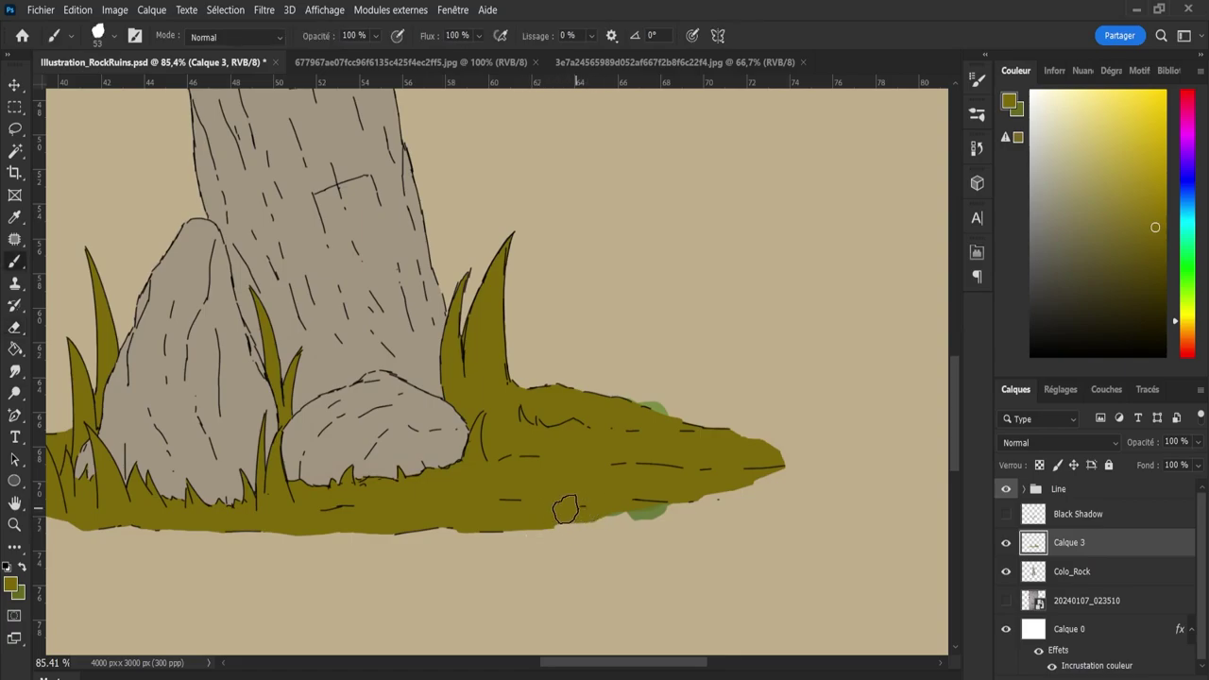
{"action": "key", "text": "e"}
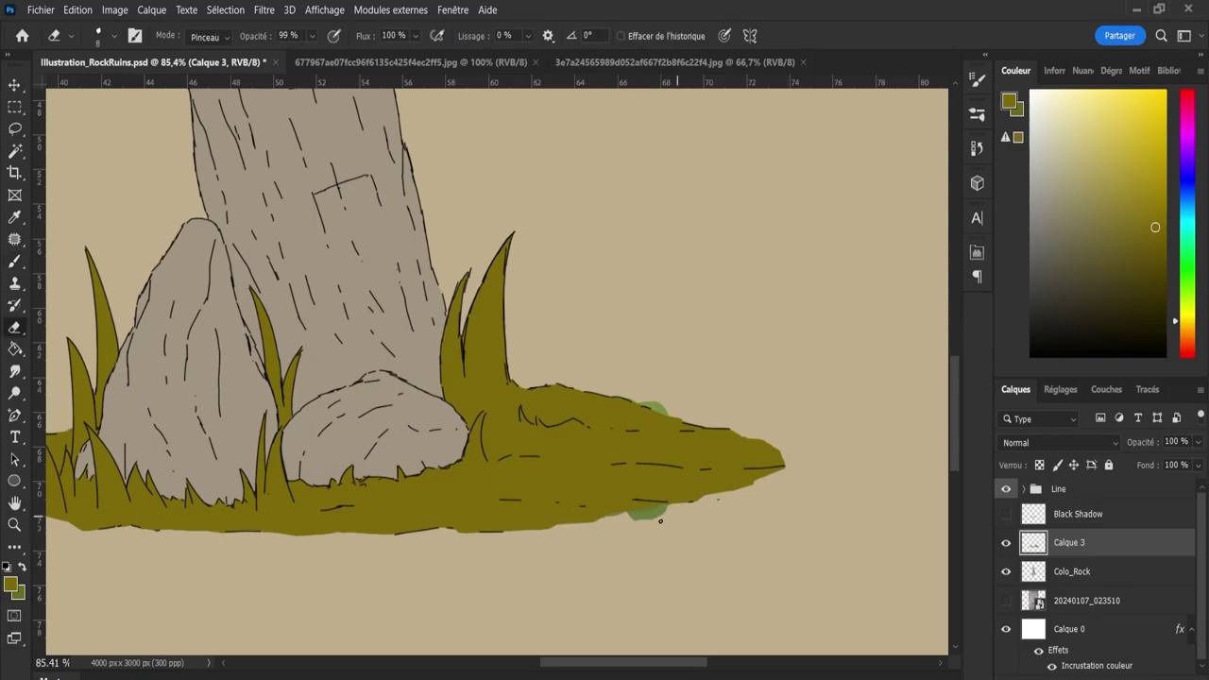
{"action": "key", "text": "b"}
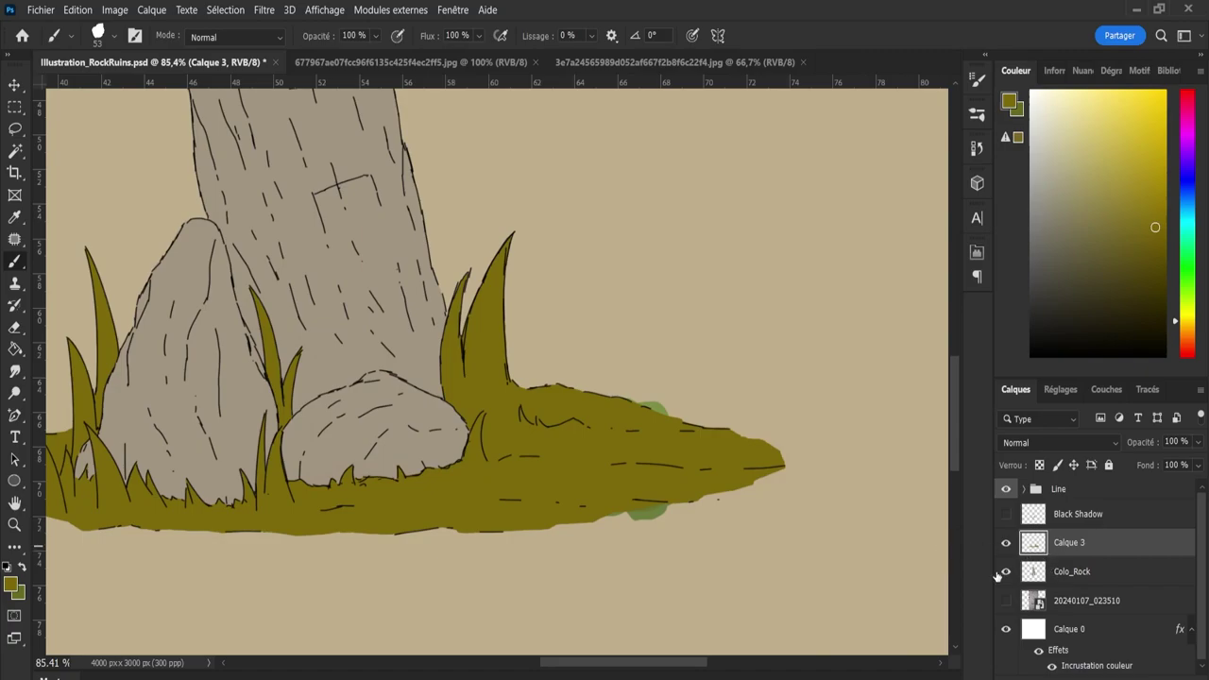
{"action": "left_click", "coordinate": [1005, 571]}
{"action": "left_click", "coordinate": [1005, 543]}
{"action": "key", "text": "e"}
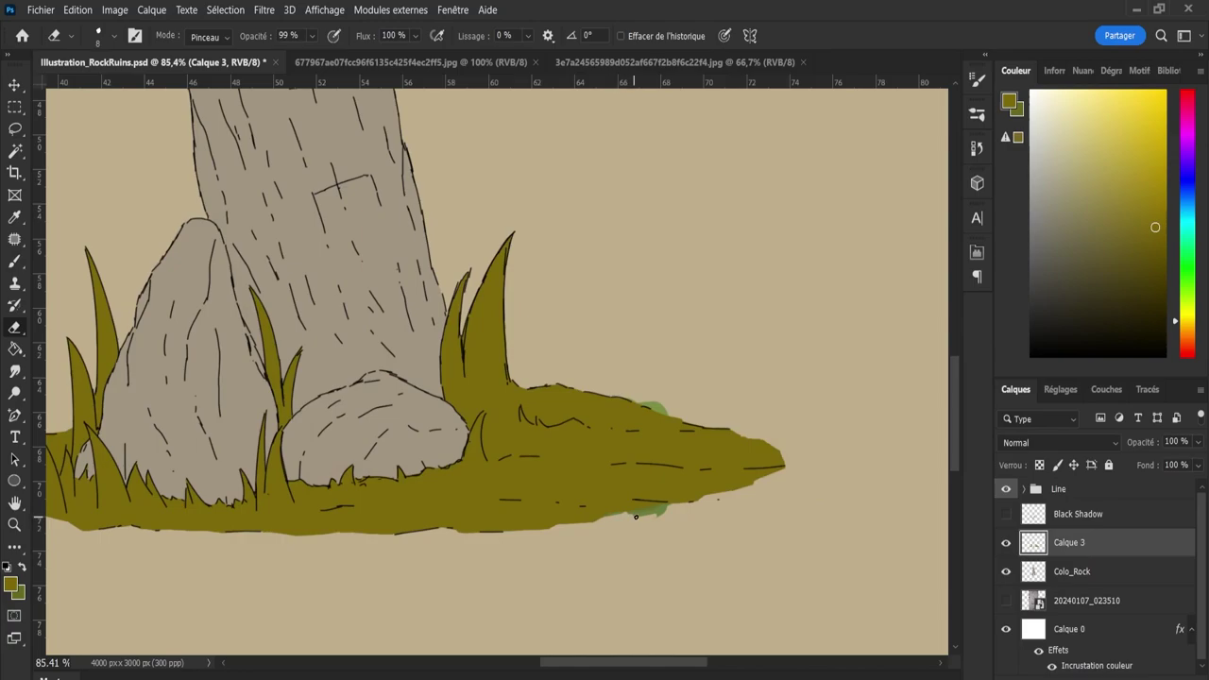
{"action": "left_click_drag", "start_coordinate": [635, 516], "coordinate": [666, 518]}
Magic Wand the olive grass and erase the green specks outside it at 92 px.
{"action": "key", "text": "w"}
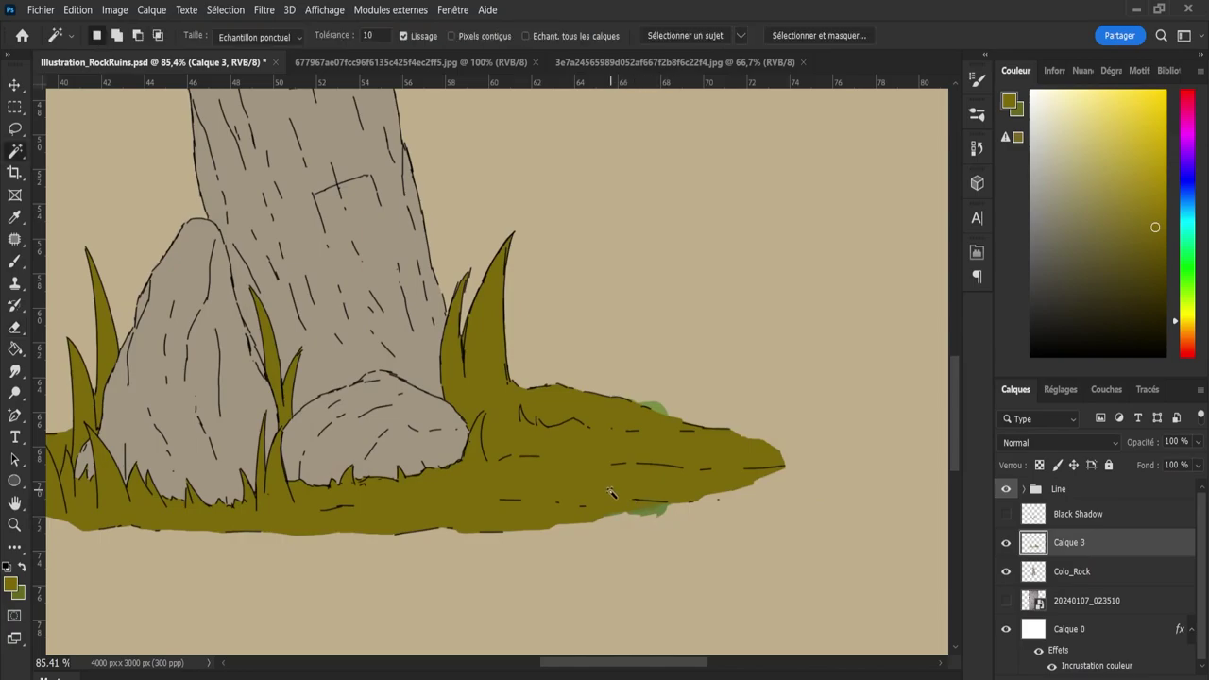
{"action": "left_click", "coordinate": [616, 500]}
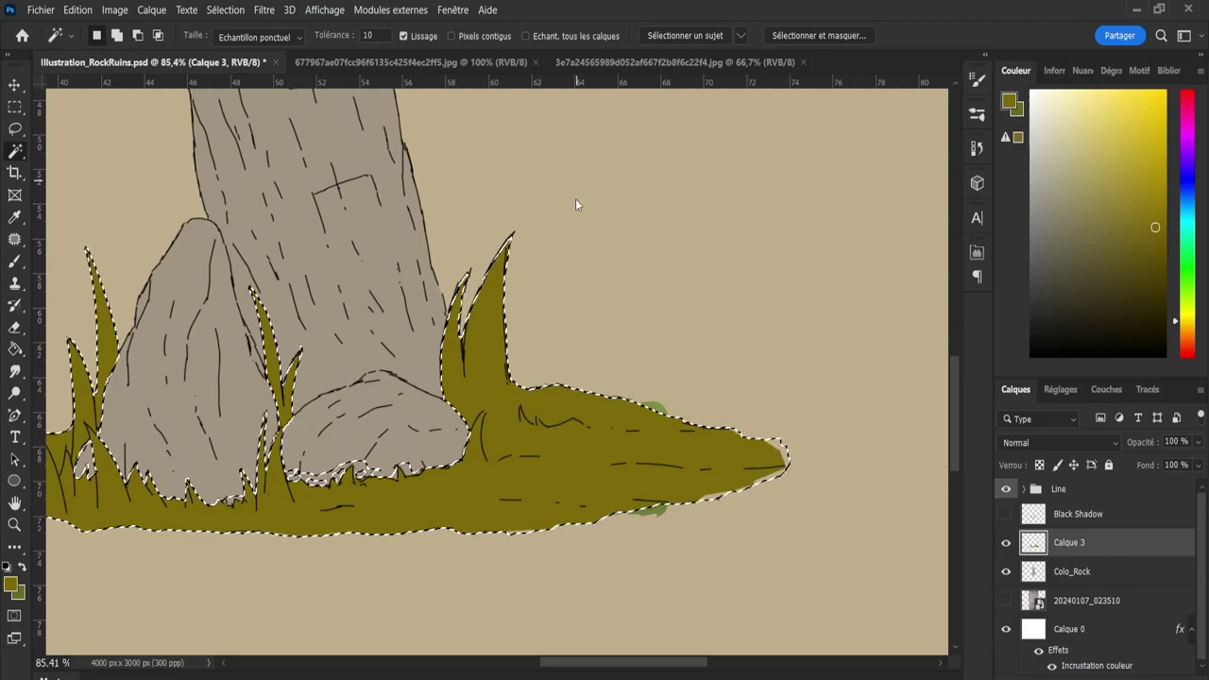
{"action": "key", "text": "e"}
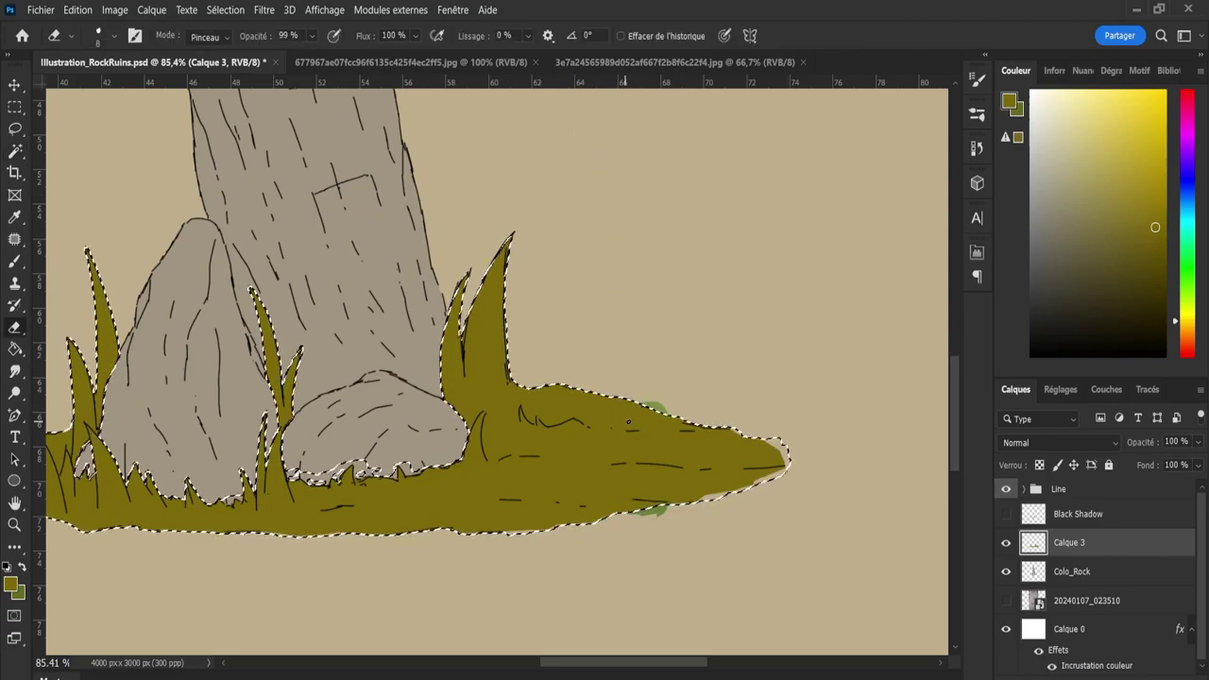
{"action": "left_click_drag", "start_coordinate": [632, 400], "coordinate": [701, 418]}
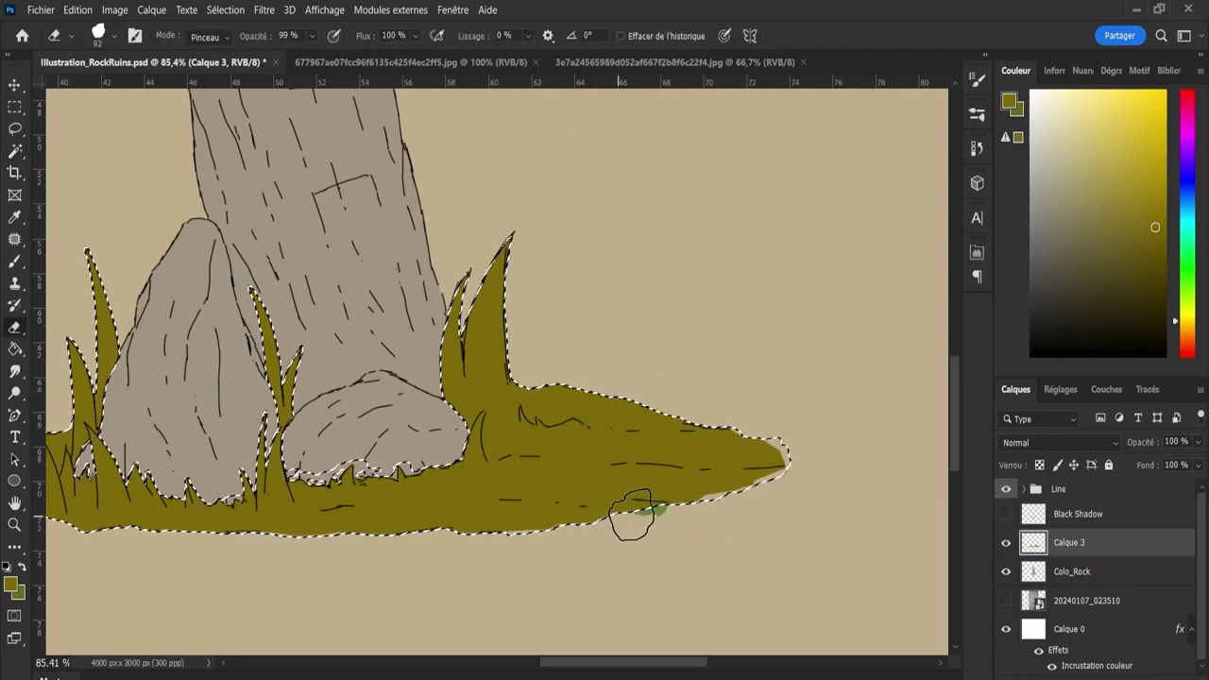
{"action": "left_click_drag", "start_coordinate": [633, 513], "coordinate": [639, 510]}
{"action": "key", "text": "bracketleft"}
{"action": "key", "text": "bracketleft"}
{"action": "key", "text": "bracketleft"}
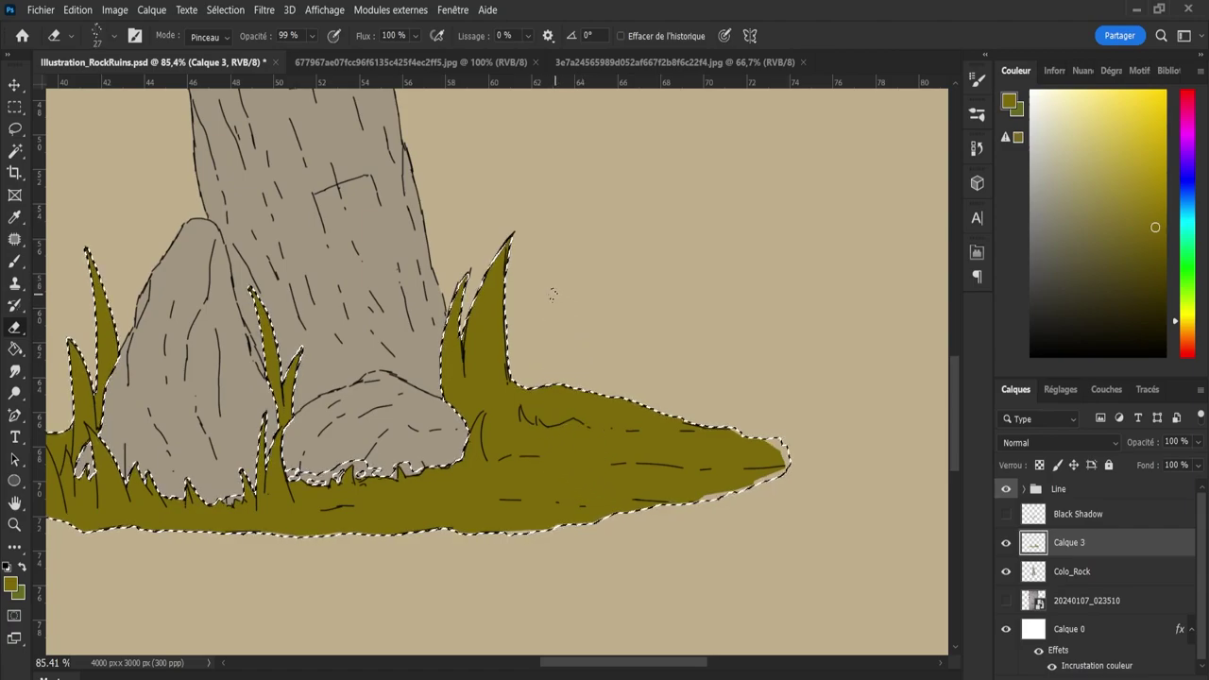
Deselect the grass and zoom out to view the whole scene.
{"action": "key", "text": "l"}
{"action": "key", "text": "ctrl+d"}
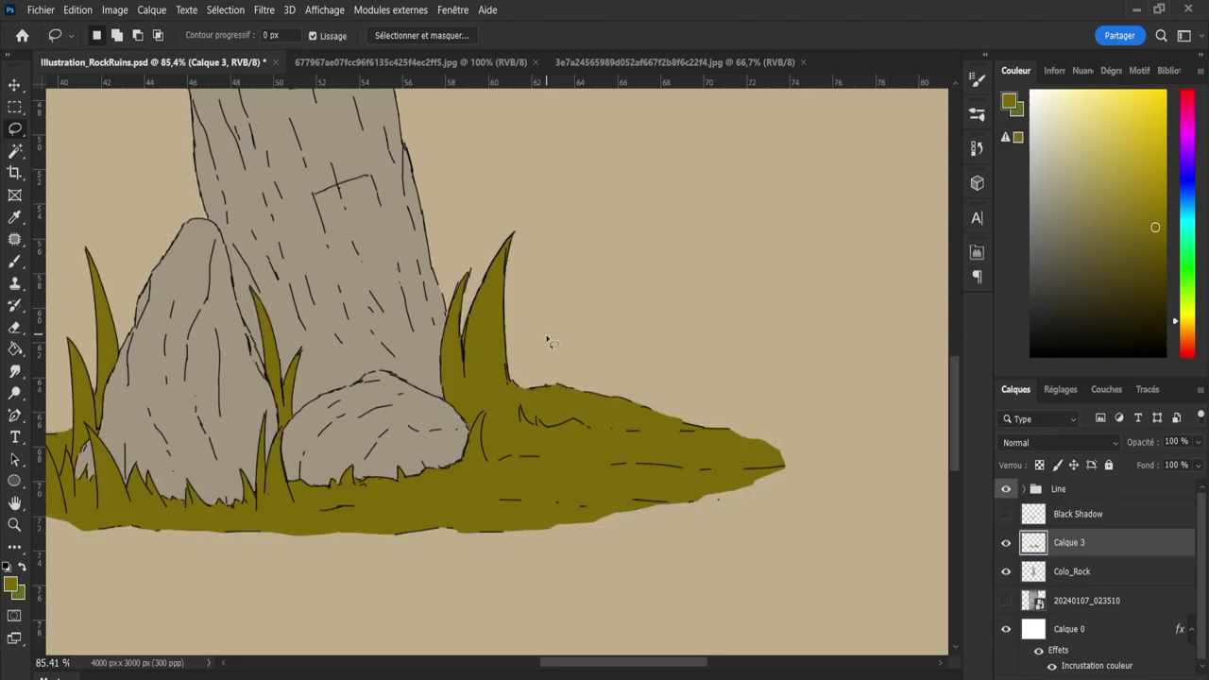
{"action": "left_click_drag", "start_coordinate": [553, 667], "coordinate": [531, 667]}
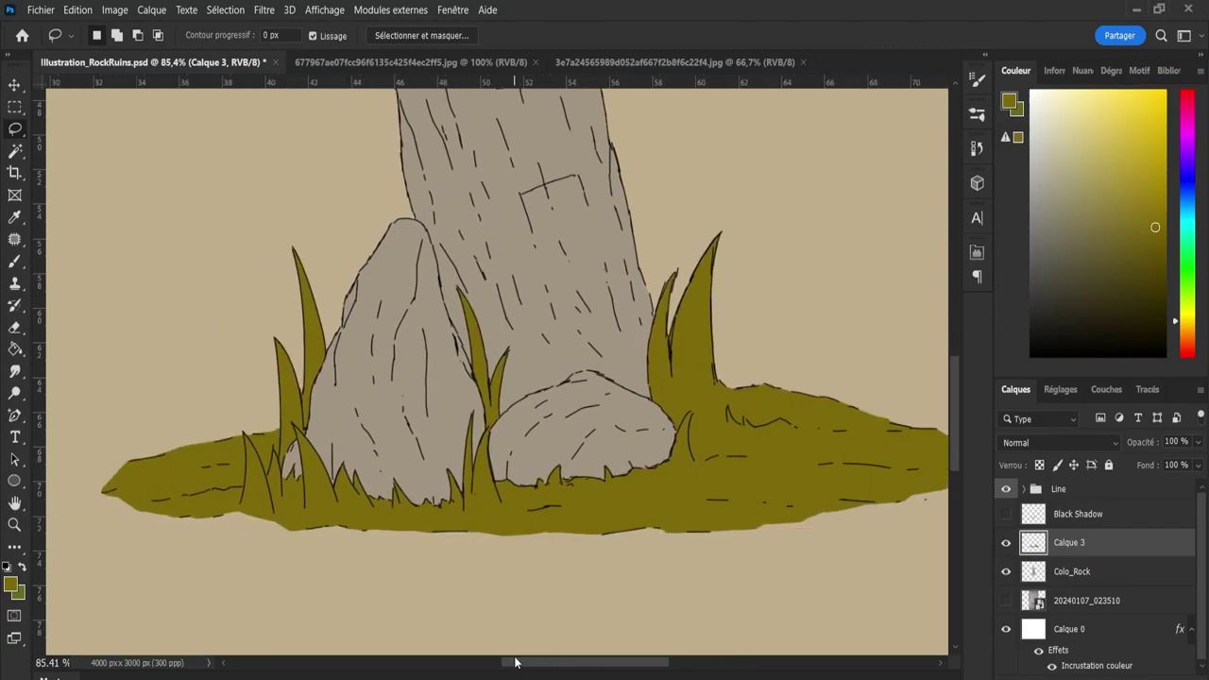
{"action": "key", "text": "z"}
{"action": "scroll", "coordinate": [524, 562], "scroll_direction": "down", "scroll_amount": 3}
{"action": "scroll", "coordinate": [488, 566], "scroll_direction": "down", "scroll_amount": 2}
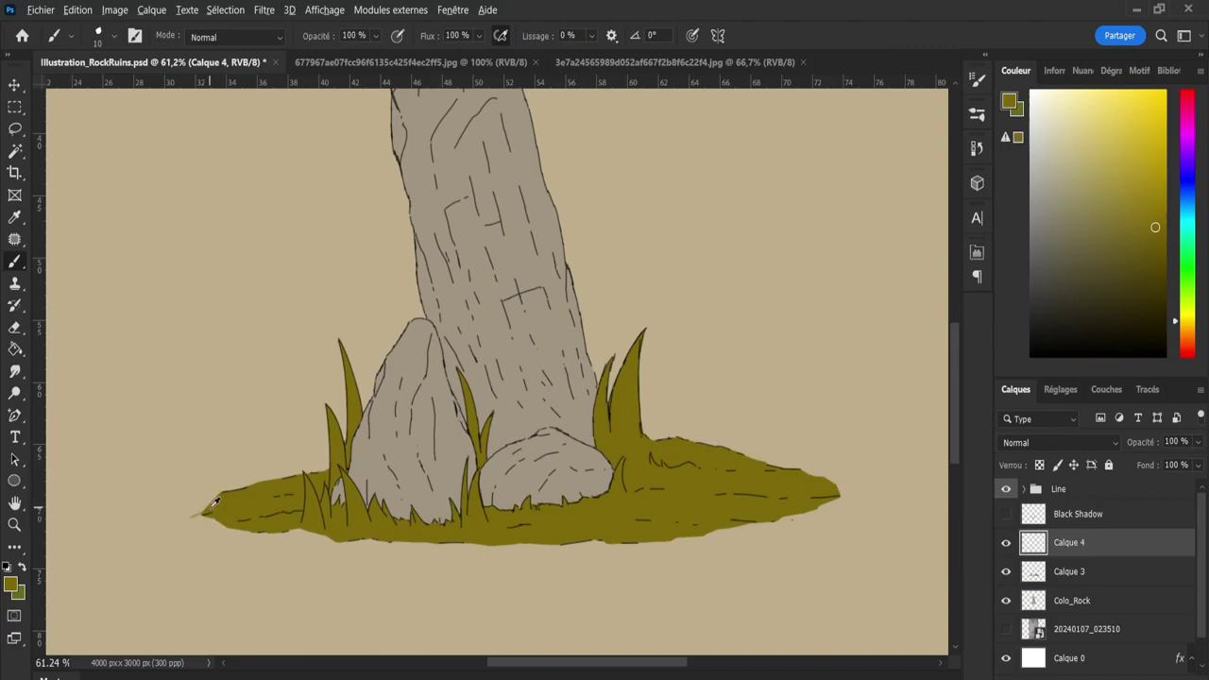
On Calque 4, flick 24 px olive strands from the left grass tip and along the lower-left edge.
{"action": "key", "text": "bracketright"}
{"action": "key", "text": "bracketright"}
{"action": "left_click_drag", "start_coordinate": [196, 512], "coordinate": [213, 506]}
{"action": "mouse_move", "coordinate": [110, 431]}
{"action": "left_mouse_down"}
{"action": "mouse_move", "coordinate": [154, 480]}
{"action": "mouse_move", "coordinate": [173, 530]}
{"action": "left_mouse_up"}
{"action": "key", "text": "ctrl+z"}
{"action": "key", "text": "ctrl+z"}
{"action": "left_click_drag", "start_coordinate": [207, 513], "coordinate": [185, 524]}
{"action": "left_click_drag", "start_coordinate": [199, 519], "coordinate": [177, 526]}
{"action": "mouse_move", "coordinate": [239, 520]}
{"action": "left_mouse_down"}
{"action": "mouse_move", "coordinate": [195, 527]}
{"action": "mouse_move", "coordinate": [183, 510]}
{"action": "left_mouse_up"}
{"action": "mouse_move", "coordinate": [301, 536]}
{"action": "left_mouse_down"}
{"action": "mouse_move", "coordinate": [283, 545]}
{"action": "mouse_move", "coordinate": [323, 527]}
{"action": "mouse_move", "coordinate": [300, 544]}
{"action": "mouse_move", "coordinate": [228, 532]}
{"action": "left_mouse_up"}
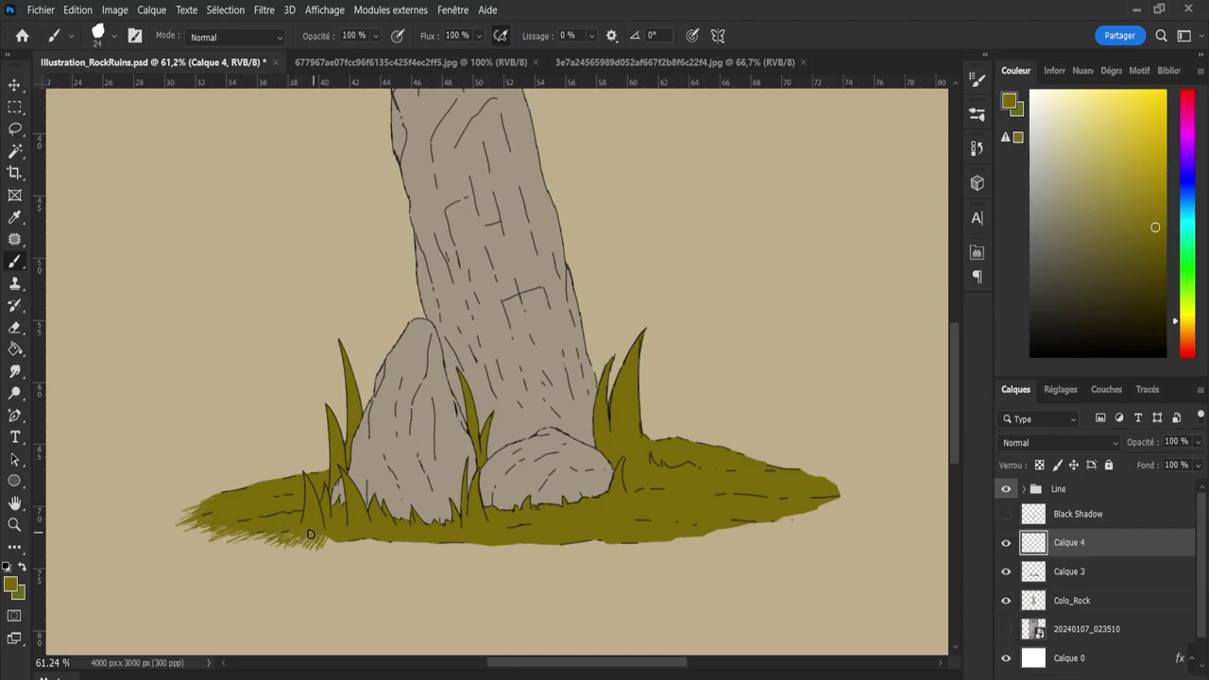
{"action": "mouse_move", "coordinate": [315, 545]}
{"action": "left_mouse_down"}
{"action": "mouse_move", "coordinate": [300, 555]}
{"action": "mouse_move", "coordinate": [355, 538]}
{"action": "left_mouse_up"}
{"action": "mouse_move", "coordinate": [360, 536]}
{"action": "left_mouse_down"}
{"action": "mouse_move", "coordinate": [381, 535]}
{"action": "mouse_move", "coordinate": [324, 558]}
{"action": "mouse_move", "coordinate": [387, 531]}
{"action": "mouse_move", "coordinate": [403, 542]}
{"action": "left_mouse_up"}
Brush thin olive strands along the lower right grass edge and out past the right tip.
{"action": "mouse_move", "coordinate": [805, 472]}
{"action": "left_mouse_down"}
{"action": "mouse_move", "coordinate": [870, 480]}
{"action": "mouse_move", "coordinate": [831, 483]}
{"action": "mouse_move", "coordinate": [857, 493]}
{"action": "mouse_move", "coordinate": [831, 488]}
{"action": "mouse_move", "coordinate": [854, 483]}
{"action": "left_mouse_up"}
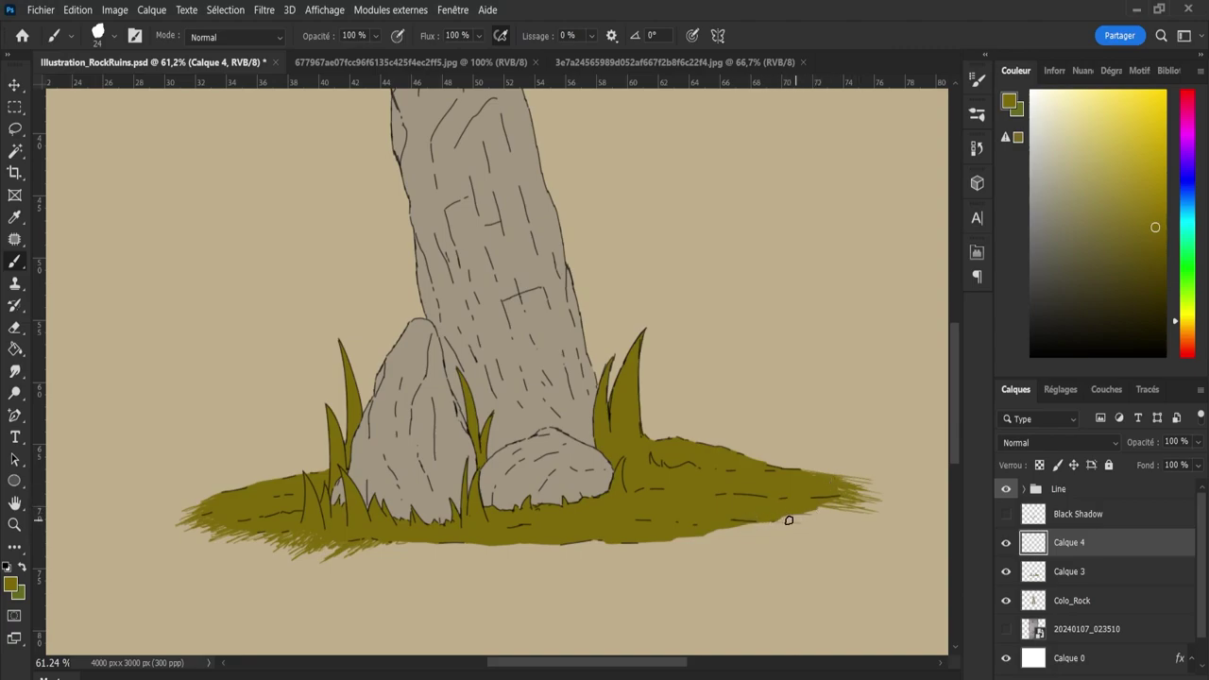
{"action": "mouse_move", "coordinate": [778, 521]}
{"action": "left_mouse_down"}
{"action": "mouse_move", "coordinate": [801, 523]}
{"action": "mouse_move", "coordinate": [800, 507]}
{"action": "mouse_move", "coordinate": [793, 521]}
{"action": "mouse_move", "coordinate": [881, 504]}
{"action": "mouse_move", "coordinate": [874, 483]}
{"action": "mouse_move", "coordinate": [895, 491]}
{"action": "left_mouse_up"}
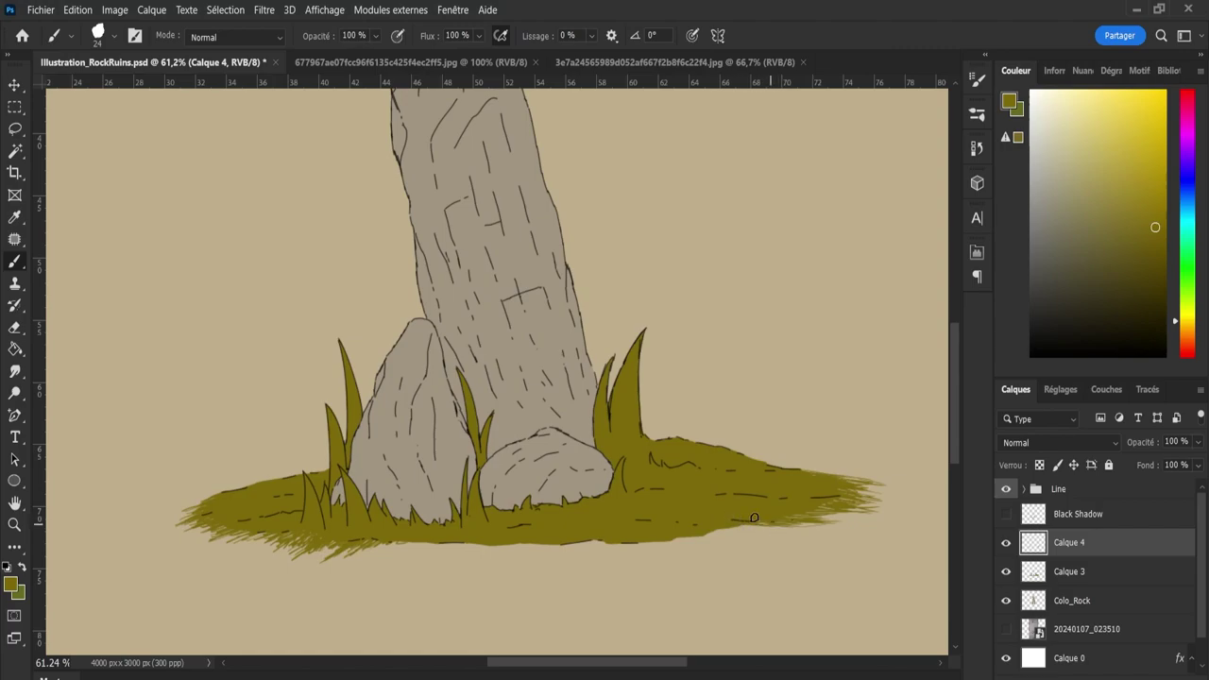
{"action": "left_click_drag", "start_coordinate": [728, 523], "coordinate": [806, 529]}
{"action": "mouse_move", "coordinate": [611, 541]}
{"action": "left_mouse_down"}
{"action": "mouse_move", "coordinate": [741, 533]}
{"action": "mouse_move", "coordinate": [671, 538]}
{"action": "mouse_move", "coordinate": [712, 540]}
{"action": "mouse_move", "coordinate": [683, 555]}
{"action": "left_mouse_up"}
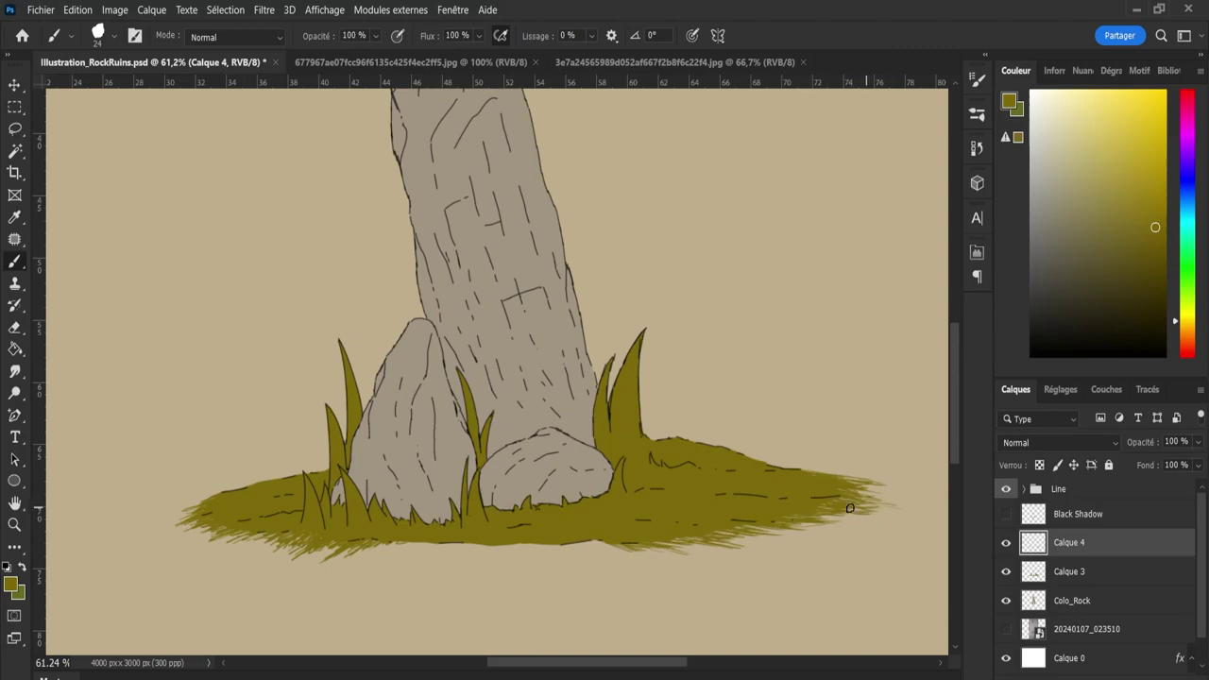
{"action": "left_click_drag", "start_coordinate": [841, 505], "coordinate": [909, 508]}
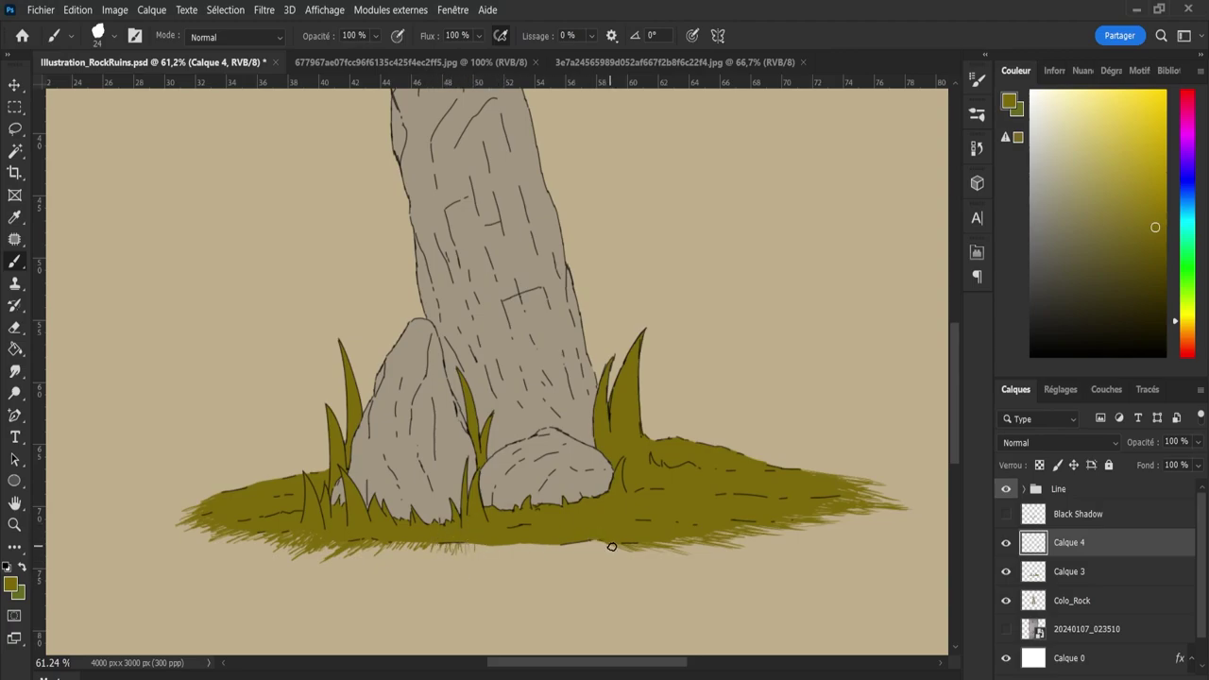
Add two more short olive strands along the grass bottom edge beneath the rocks.
{"action": "left_click_drag", "start_coordinate": [594, 543], "coordinate": [598, 552]}
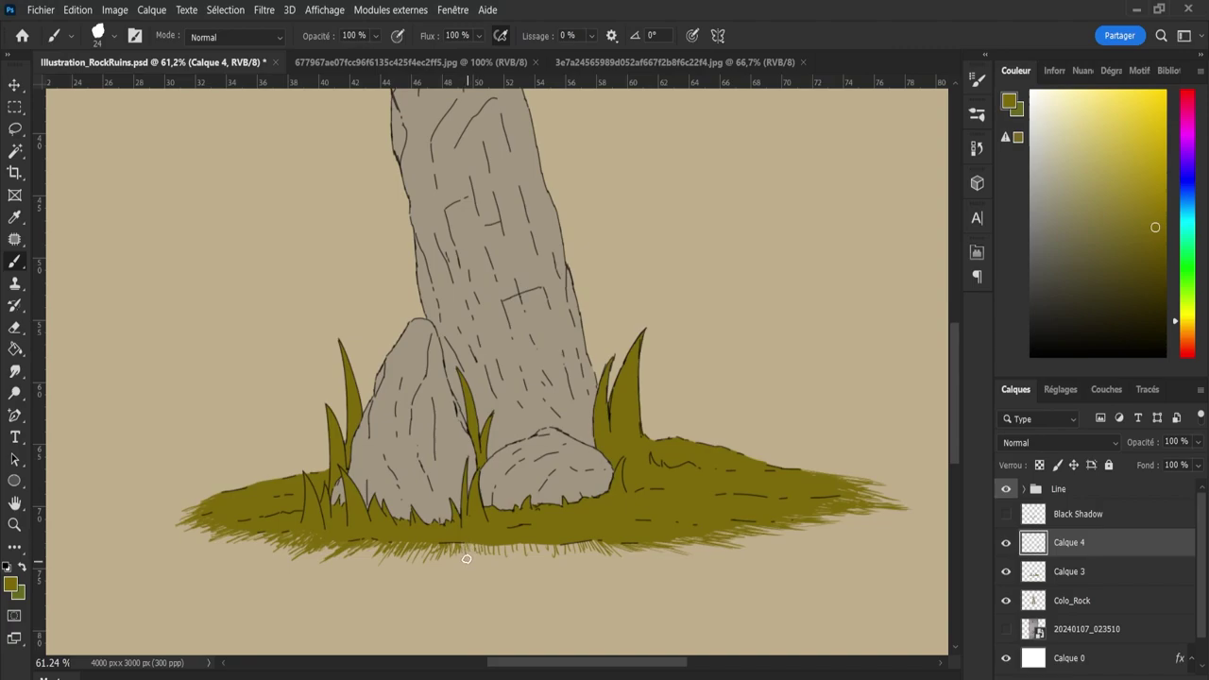
{"action": "left_click_drag", "start_coordinate": [468, 539], "coordinate": [477, 556]}
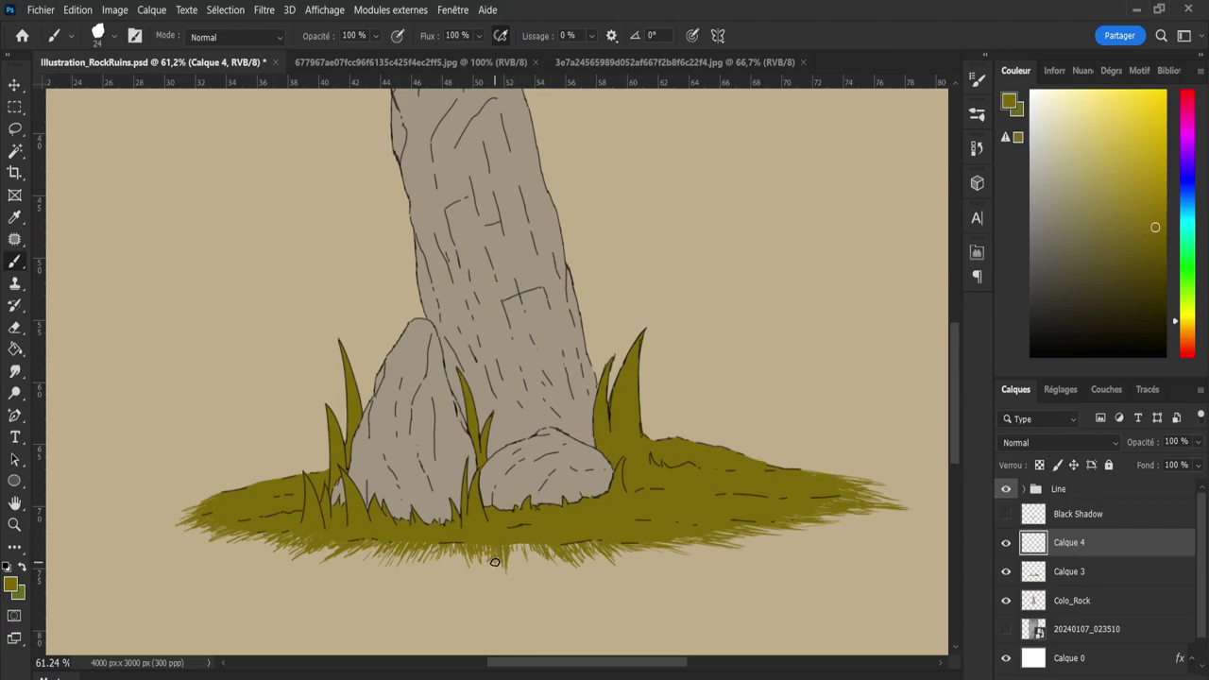
Make the eraser larger and hard-edged, then add more strands to the left grass tip.
{"action": "key", "text": "e"}
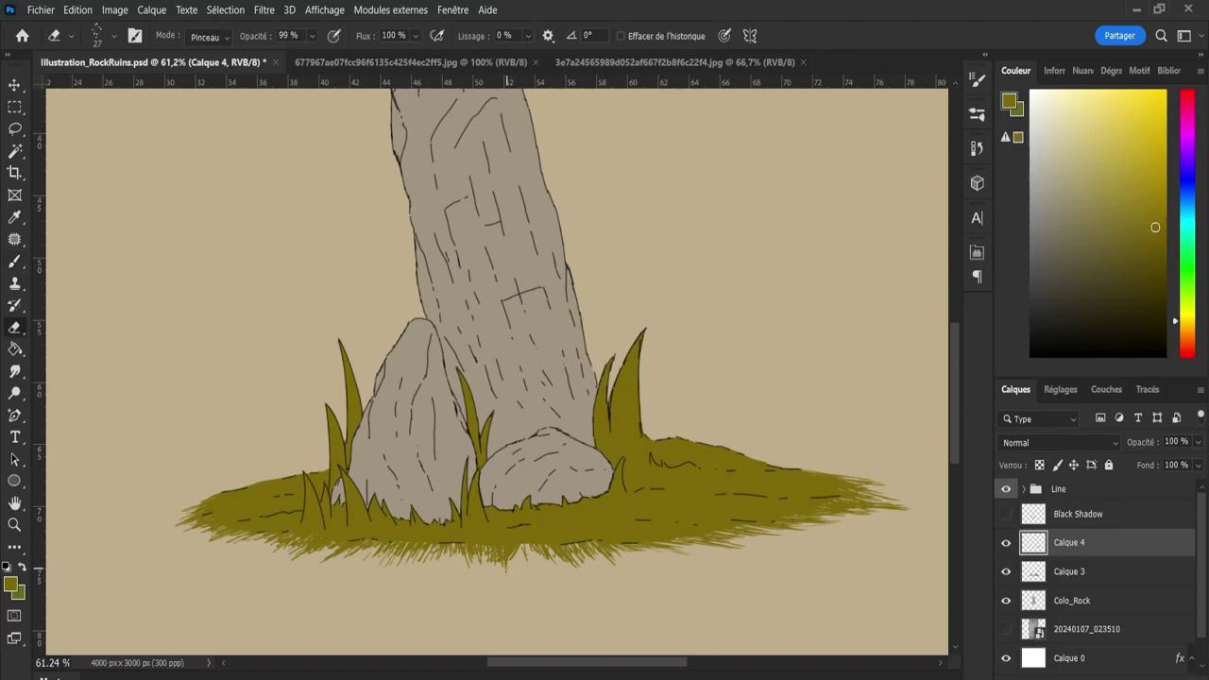
{"action": "key", "text": "bracketright"}
{"action": "key", "text": "bracketright"}
{"action": "key", "text": "bracketright"}
{"action": "key", "text": "shift+bracketright"}
{"action": "key", "text": "shift+bracketright"}
{"action": "key", "text": "shift+bracketright"}
{"action": "key", "text": "b"}
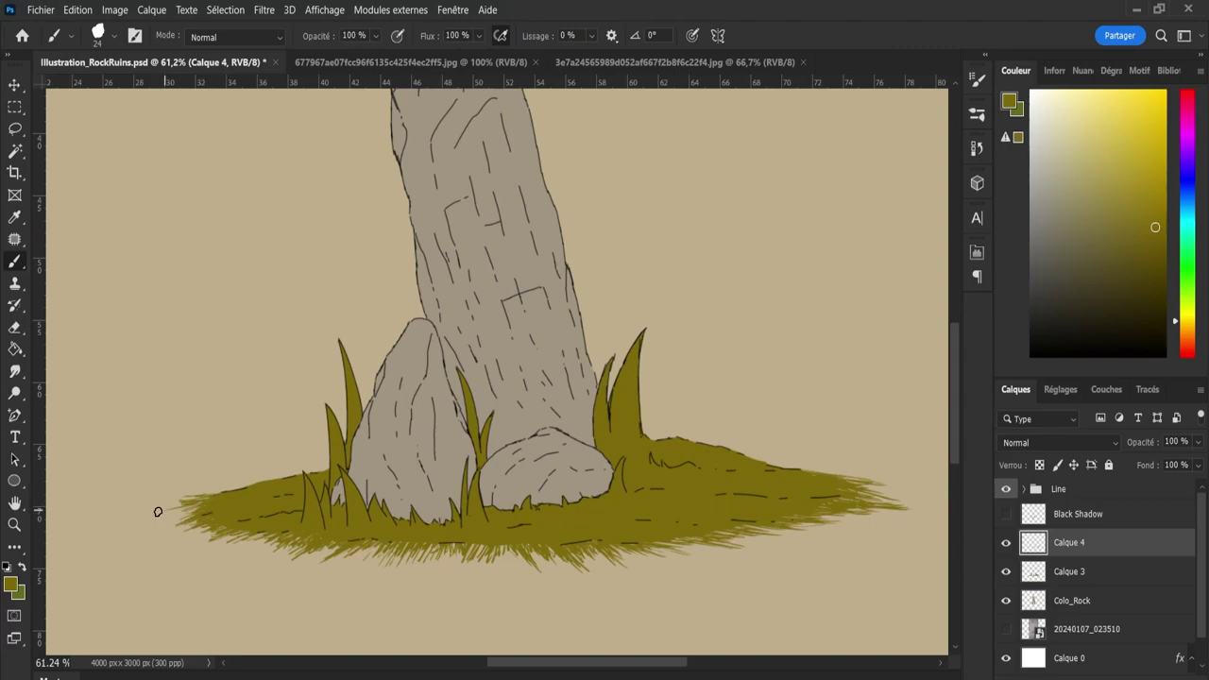
{"action": "mouse_move", "coordinate": [157, 502]}
{"action": "left_mouse_down"}
{"action": "mouse_move", "coordinate": [181, 498]}
{"action": "mouse_move", "coordinate": [180, 510]}
{"action": "left_mouse_up"}
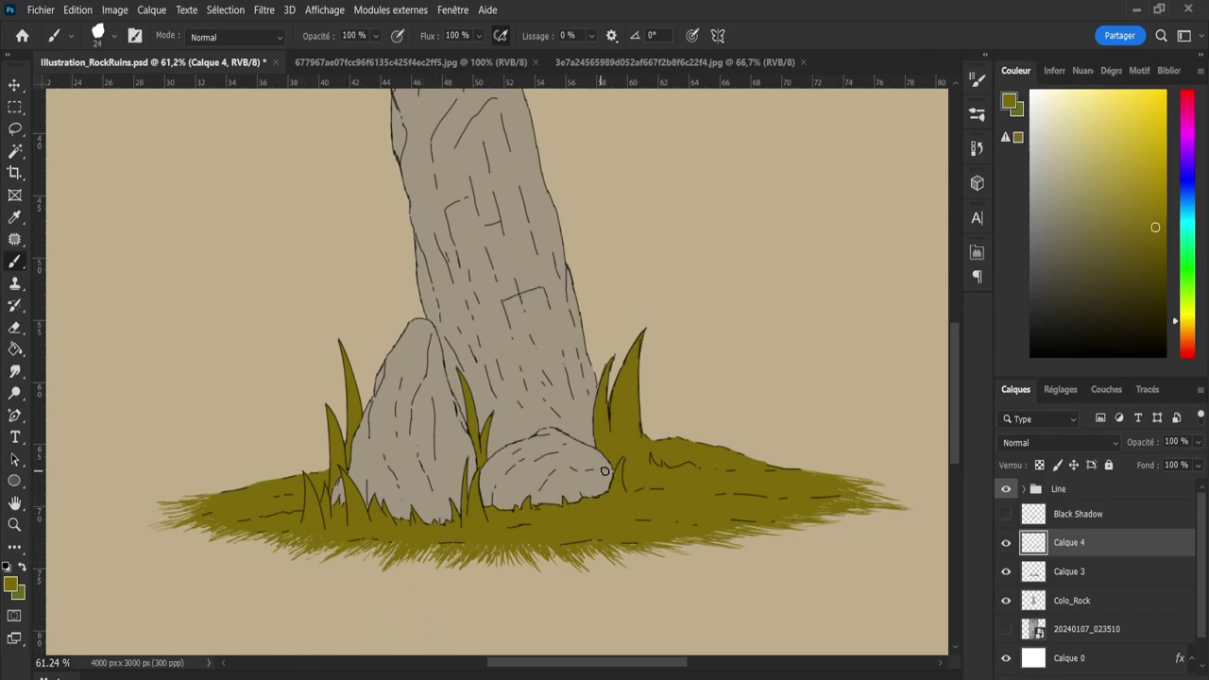
Zoom out and scale the Calque 4 grass strands to 114.8% with Free Transform.
{"action": "key", "text": "z"}
{"action": "left_click_drag", "start_coordinate": [629, 555], "coordinate": [567, 555]}
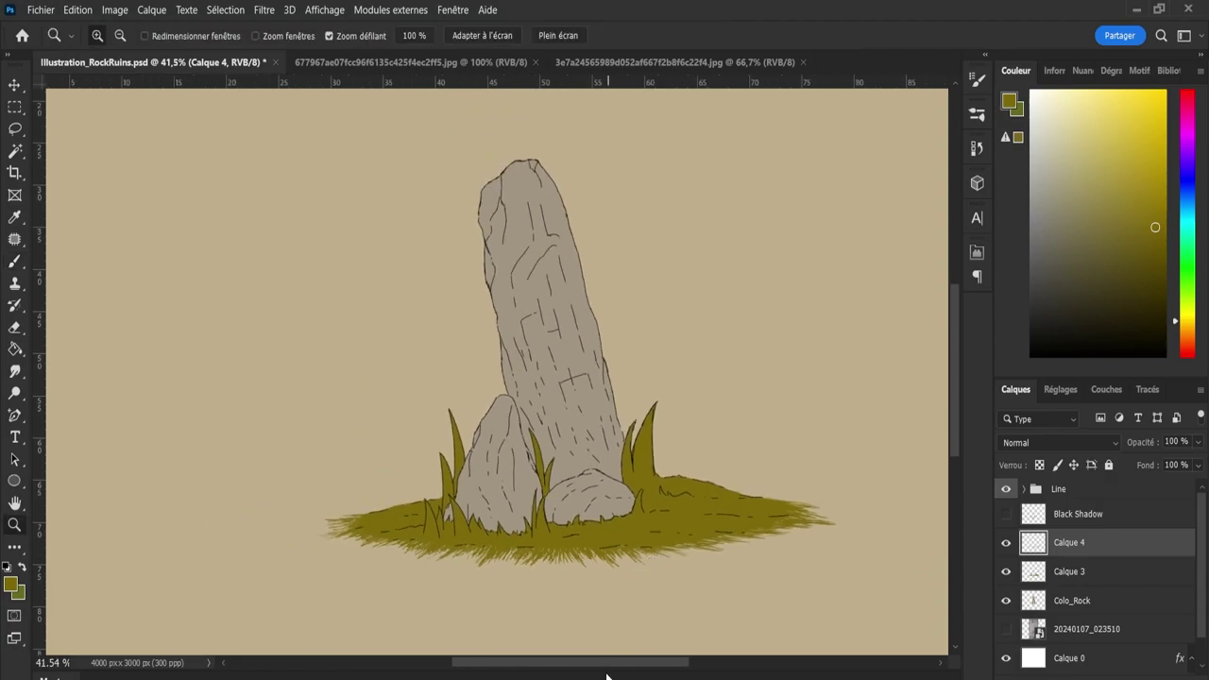
{"action": "left_click_drag", "start_coordinate": [611, 662], "coordinate": [638, 669]}
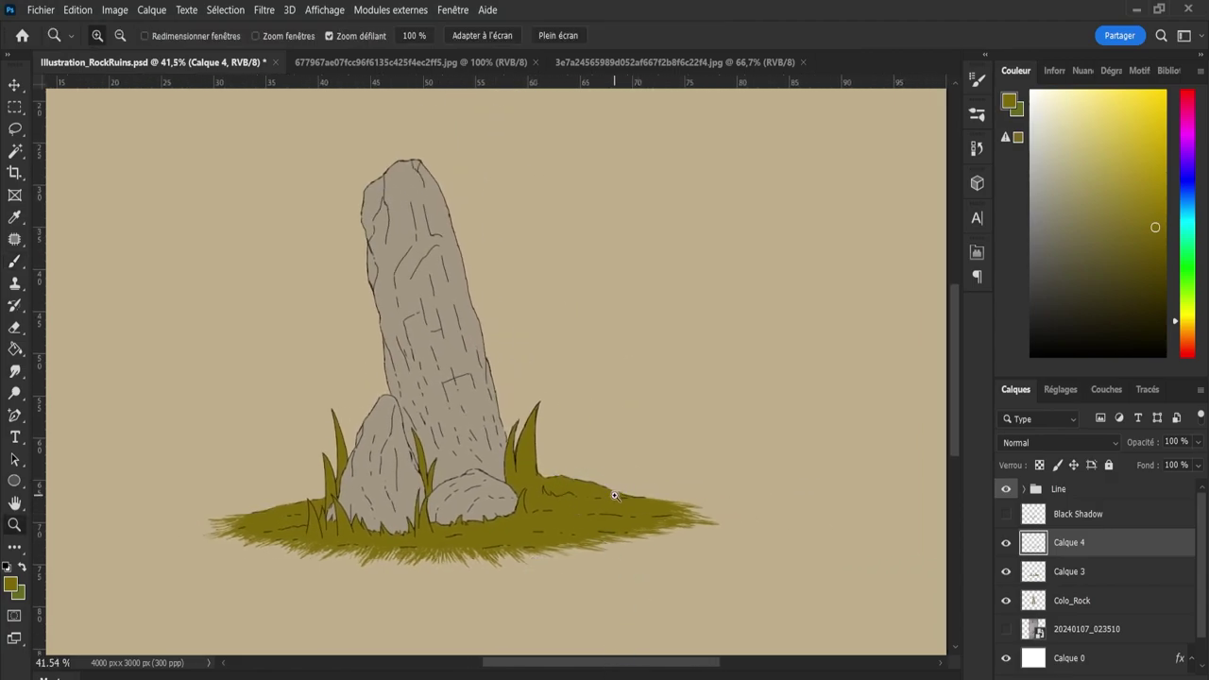
{"action": "key", "text": "ctrl+t"}
{"action": "left_click_drag", "start_coordinate": [461, 570], "coordinate": [463, 581]}
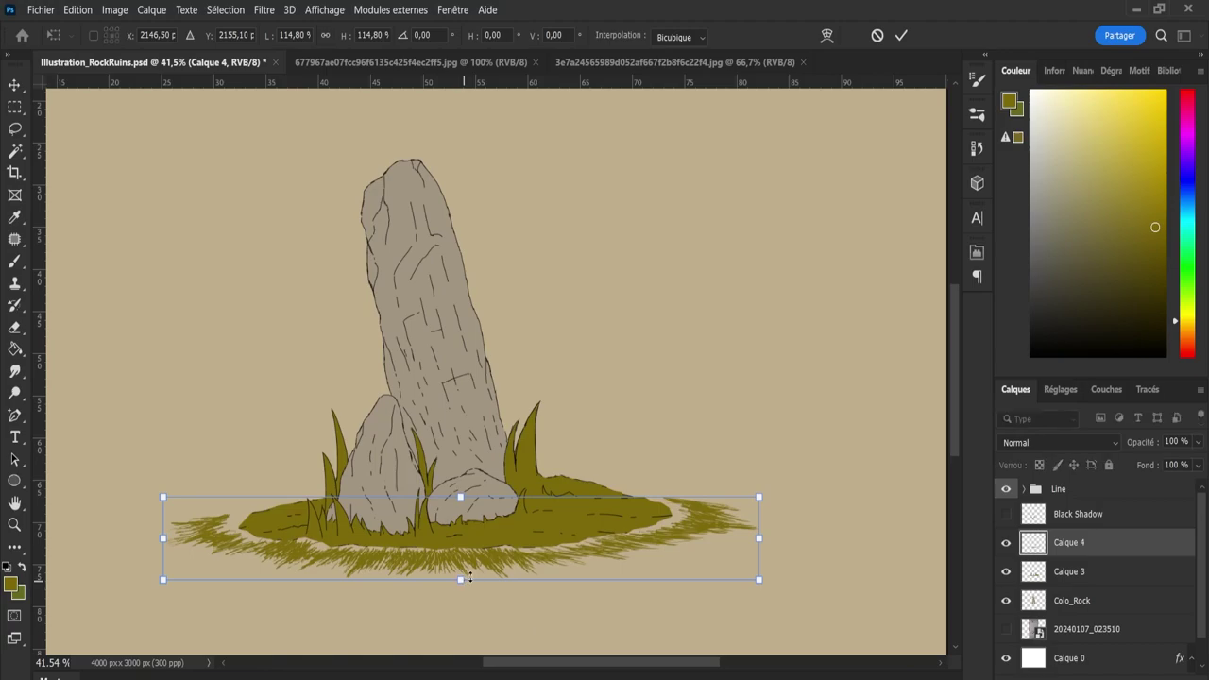
Move the scaled fringe lower, adjust its overall size and pull in its sides.
{"action": "left_click_drag", "start_coordinate": [493, 559], "coordinate": [492, 569]}
{"action": "left_click_drag", "start_coordinate": [461, 587], "coordinate": [490, 578]}
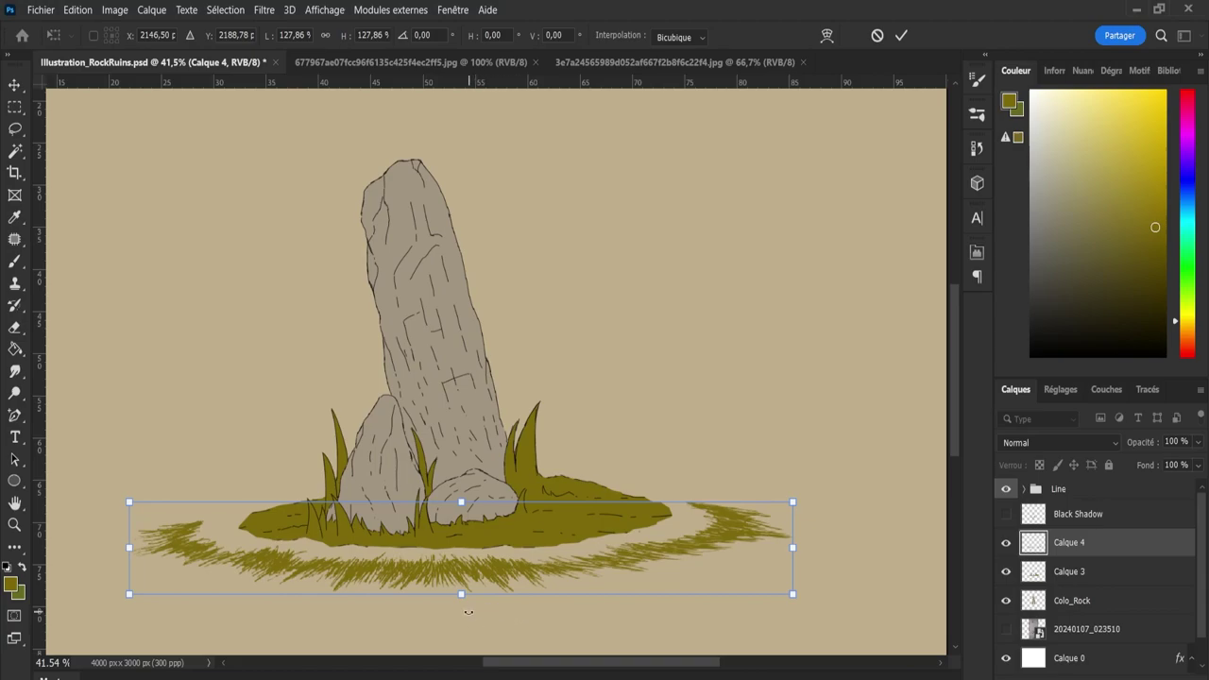
{"action": "left_click_drag", "start_coordinate": [461, 593], "coordinate": [460, 582]}
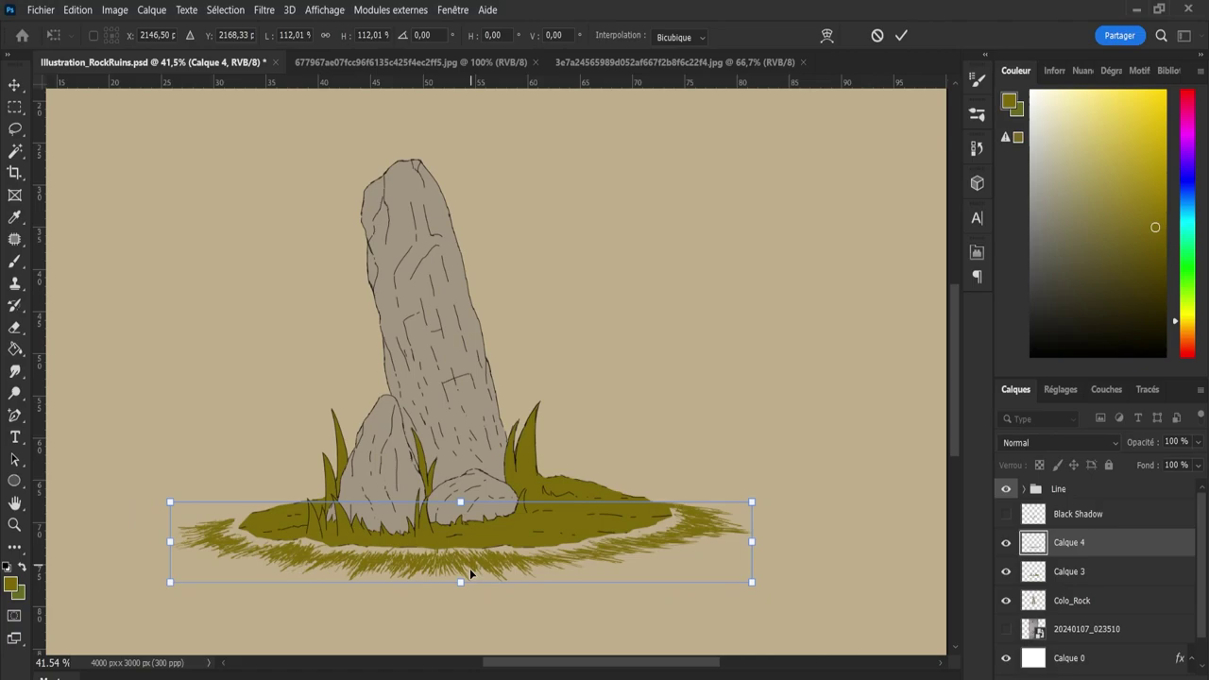
{"action": "left_click_drag", "start_coordinate": [170, 541], "coordinate": [186, 540]}
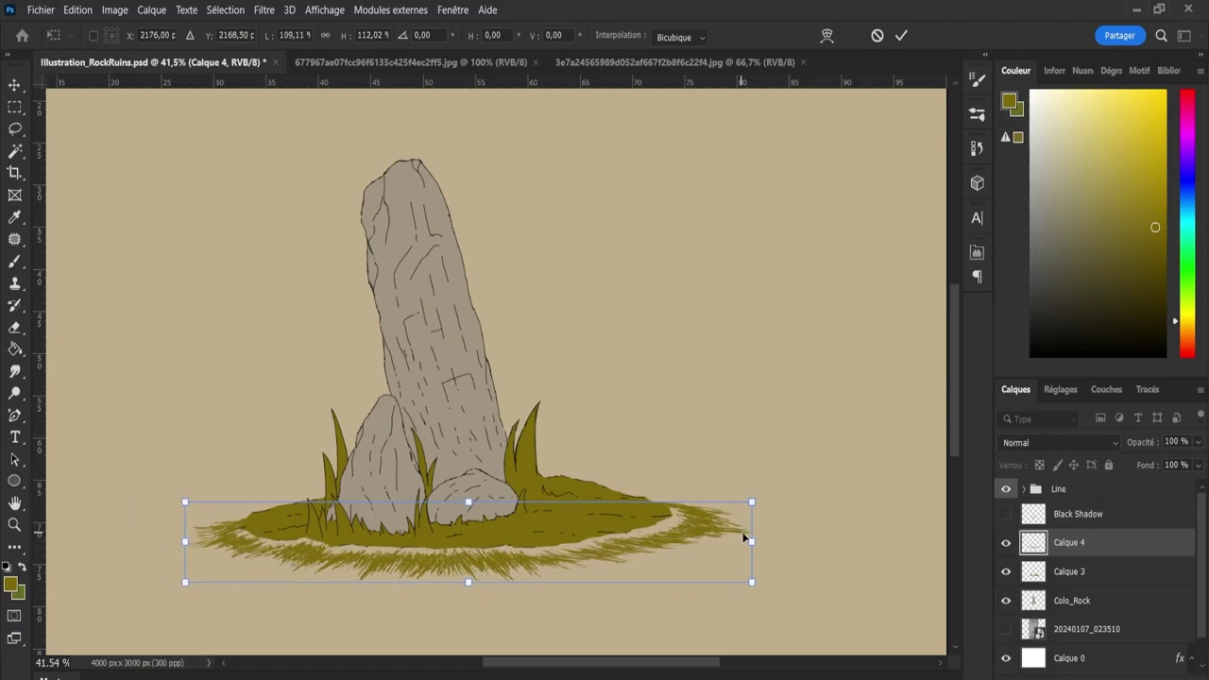
{"action": "left_click_drag", "start_coordinate": [751, 539], "coordinate": [736, 539]}
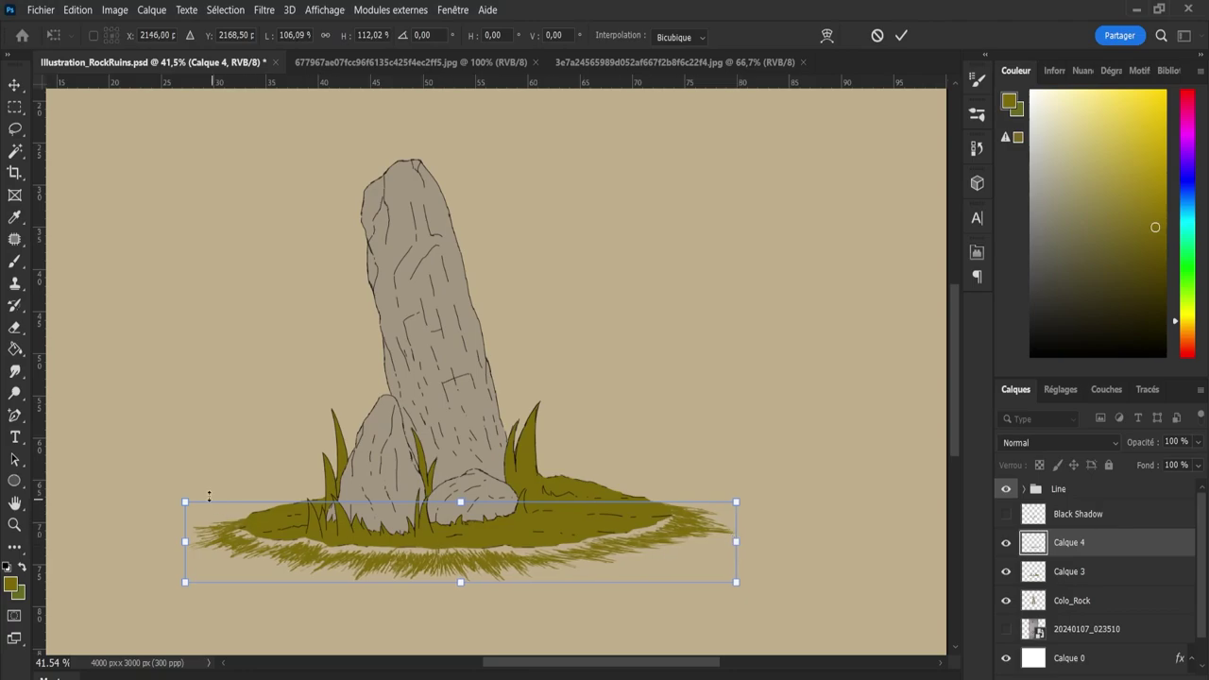
{"action": "left_click_drag", "start_coordinate": [460, 500], "coordinate": [460, 497]}
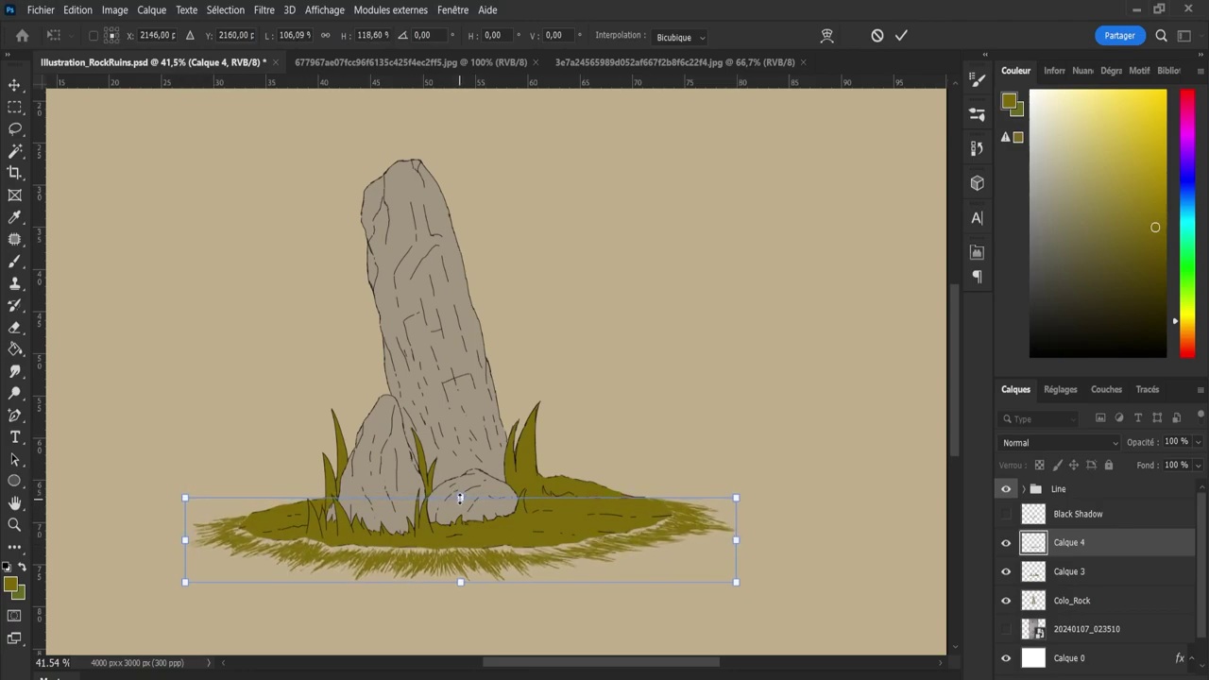
Set the fringe to 100% width and 124% height, tilt slightly, nudge down and commit.
{"action": "left_click_drag", "start_coordinate": [185, 540], "coordinate": [198, 540]}
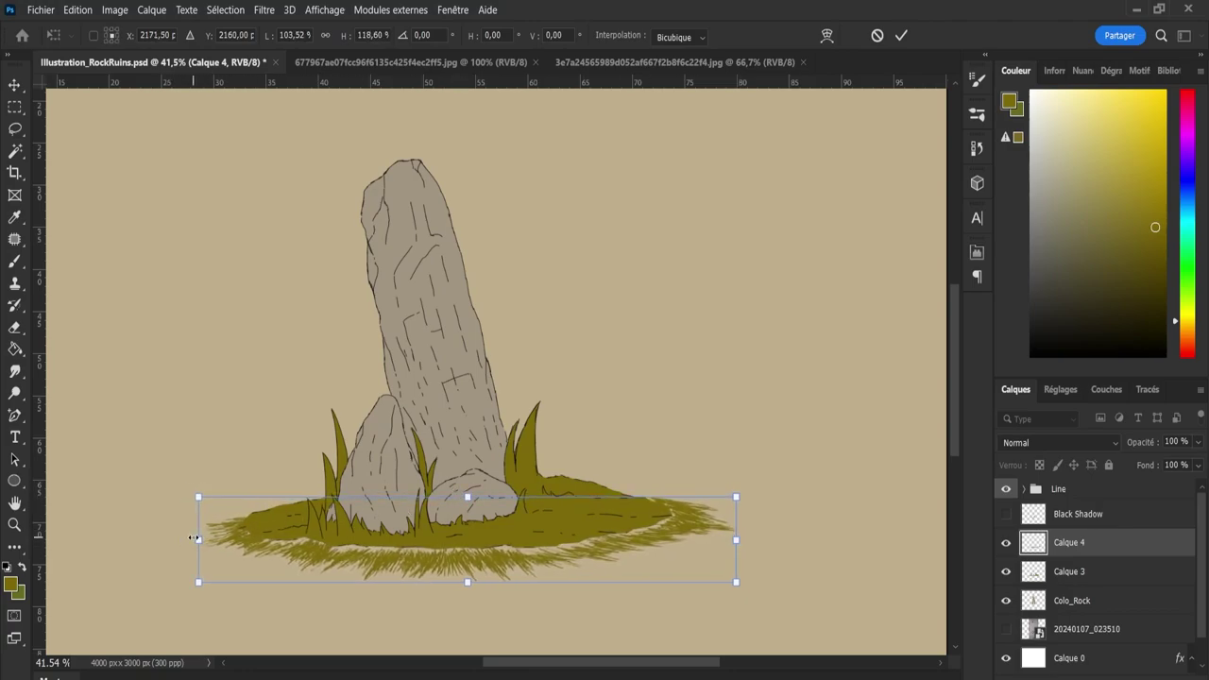
{"action": "left_click_drag", "start_coordinate": [467, 491], "coordinate": [466, 486]}
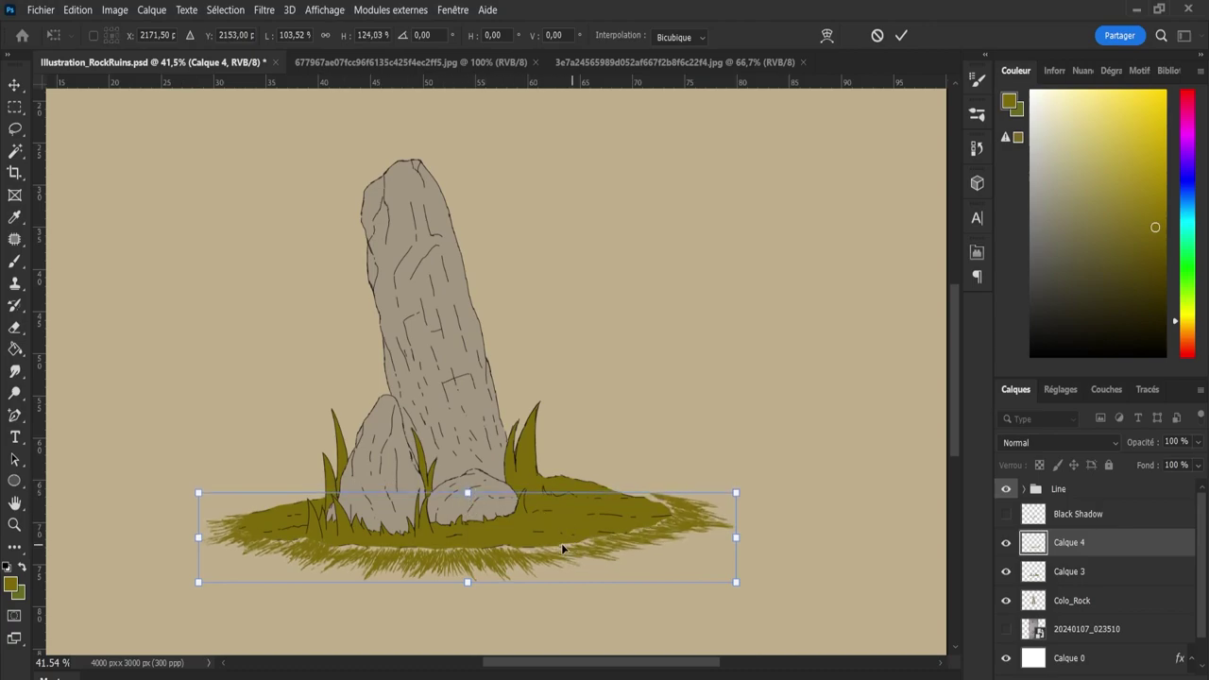
{"action": "left_click_drag", "start_coordinate": [738, 540], "coordinate": [721, 539]}
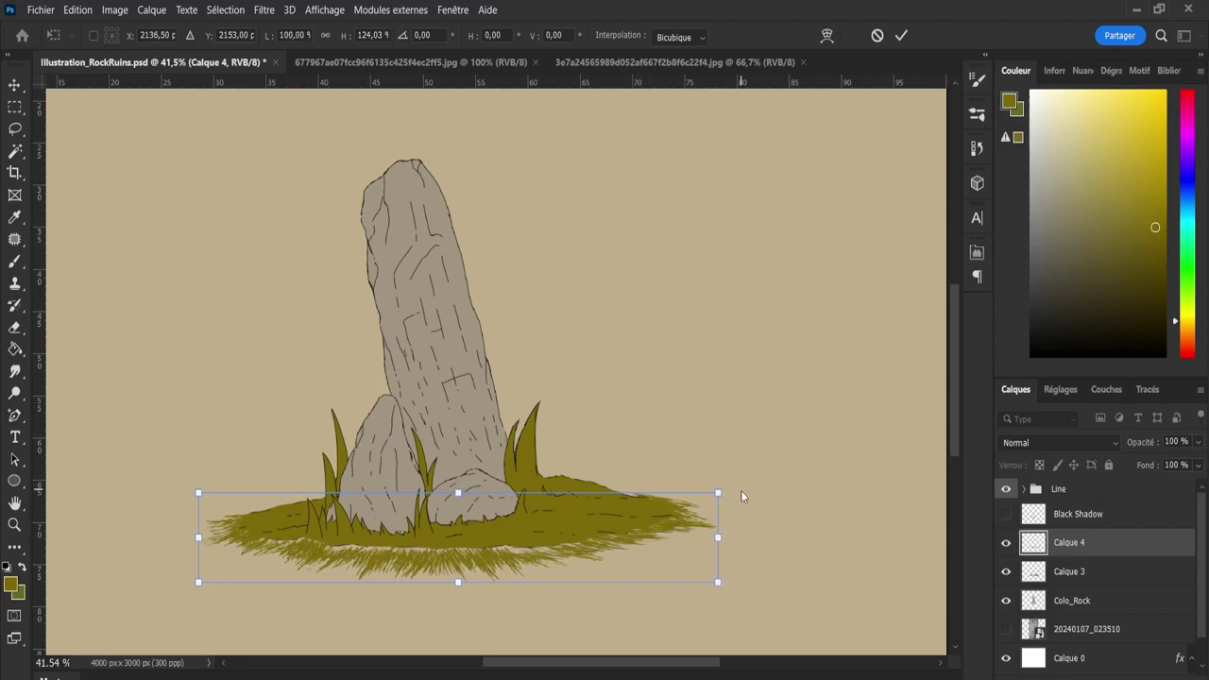
{"action": "left_click_drag", "start_coordinate": [728, 493], "coordinate": [728, 492]}
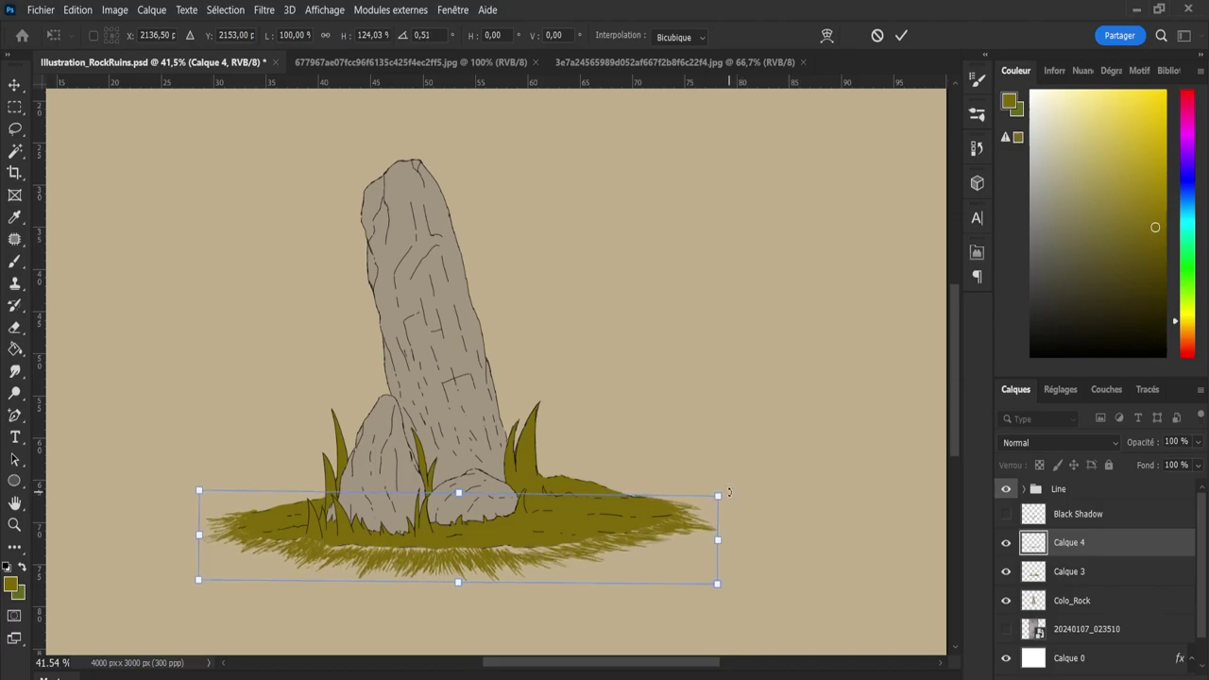
{"action": "key", "text": "Down"}
{"action": "key", "text": "Down"}
{"action": "key", "text": "Down"}
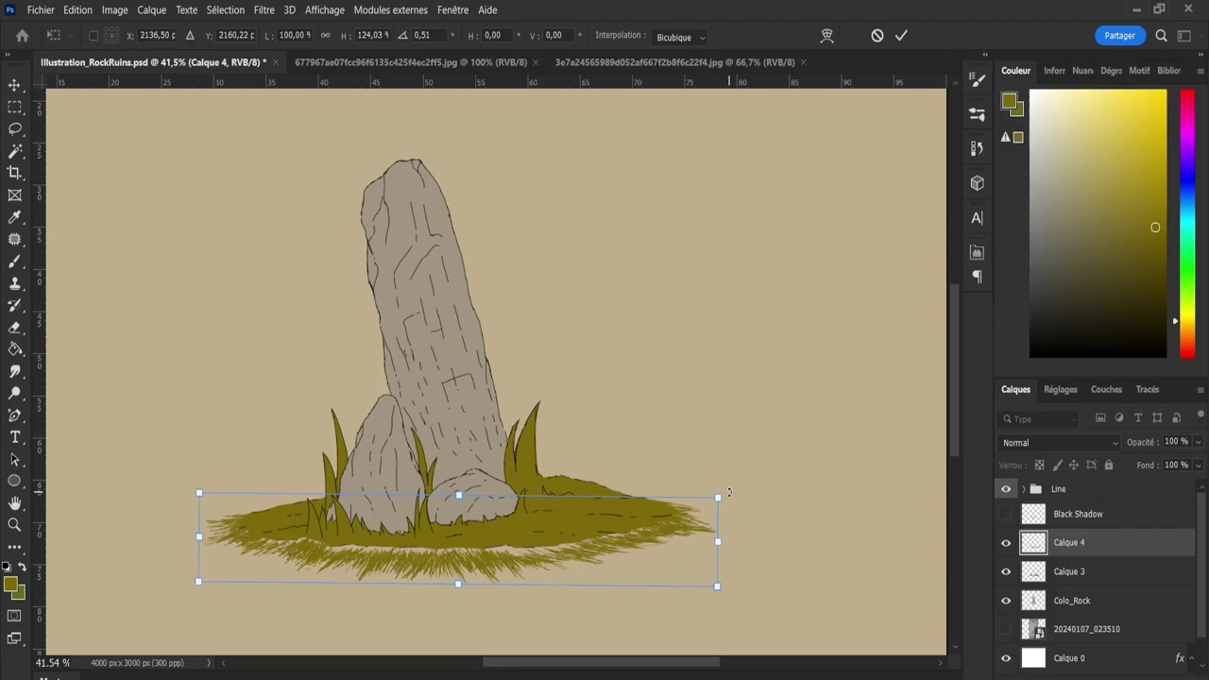
{"action": "key", "text": "Return"}
On Calque 3, paint the light strip under the grass olive with a 69 px brush.
{"action": "left_click", "coordinate": [1067, 572]}
{"action": "key", "text": "z"}
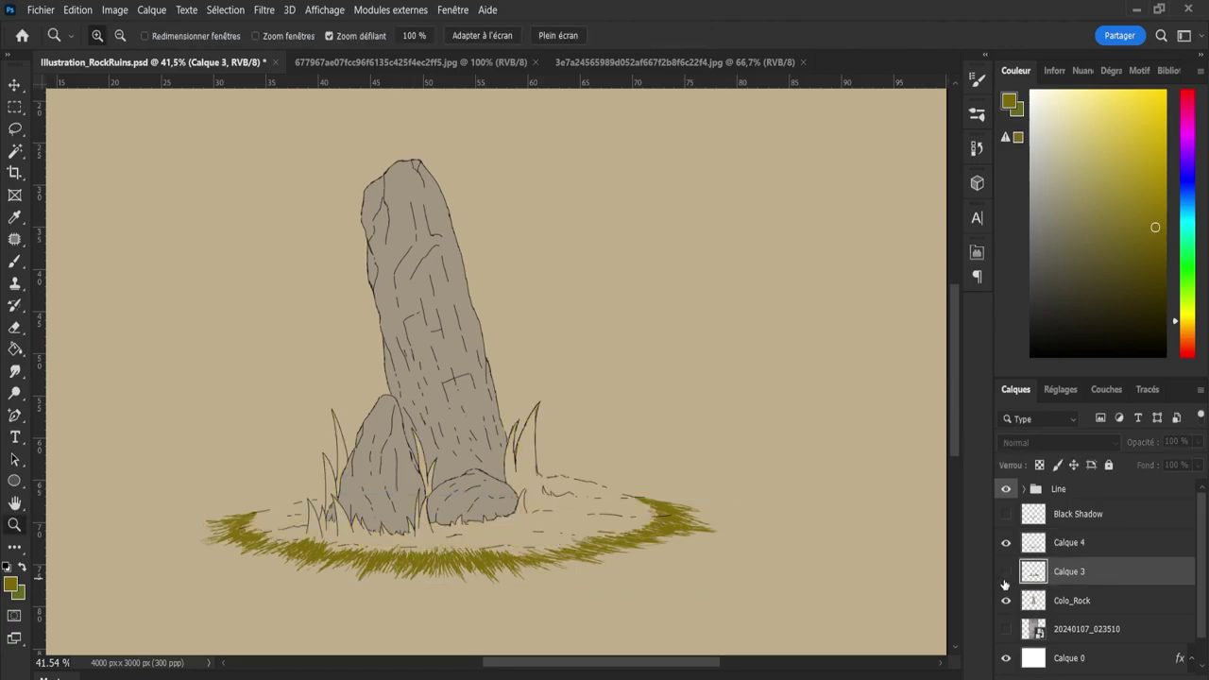
{"action": "key", "text": "b"}
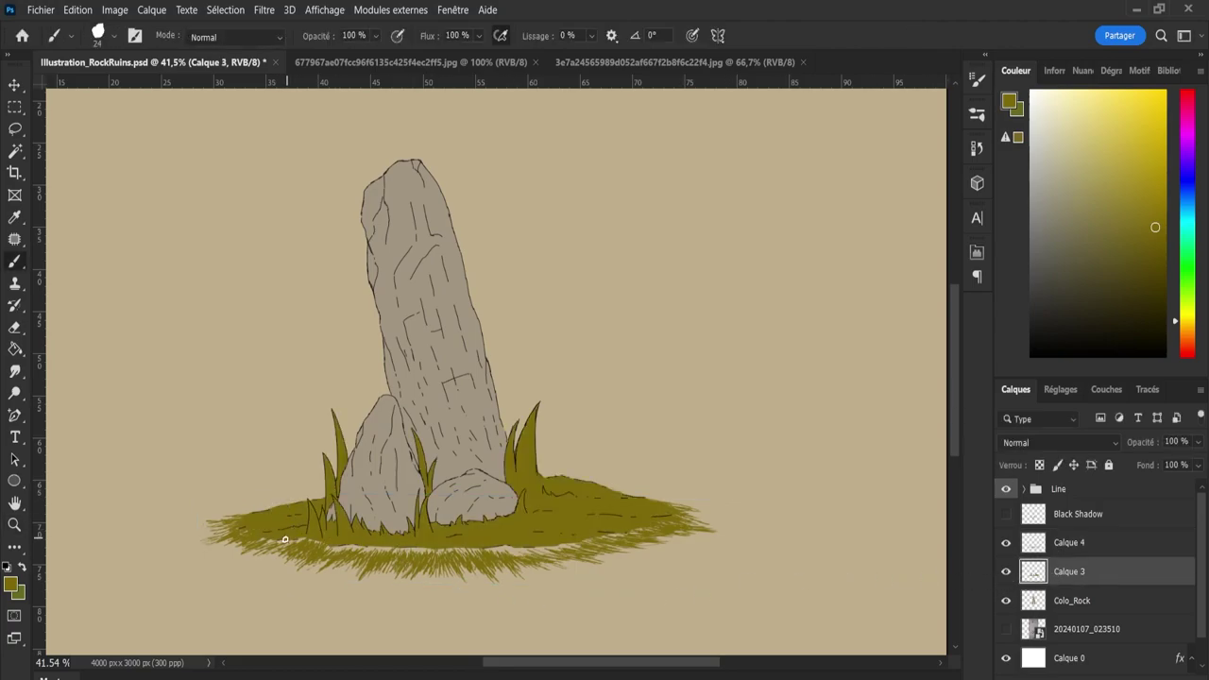
{"action": "left_click_drag", "start_coordinate": [271, 538], "coordinate": [303, 535]}
{"action": "mouse_move", "coordinate": [259, 536]}
{"action": "left_mouse_down"}
{"action": "mouse_move", "coordinate": [387, 548]}
{"action": "mouse_move", "coordinate": [567, 537]}
{"action": "mouse_move", "coordinate": [558, 540]}
{"action": "left_mouse_up"}
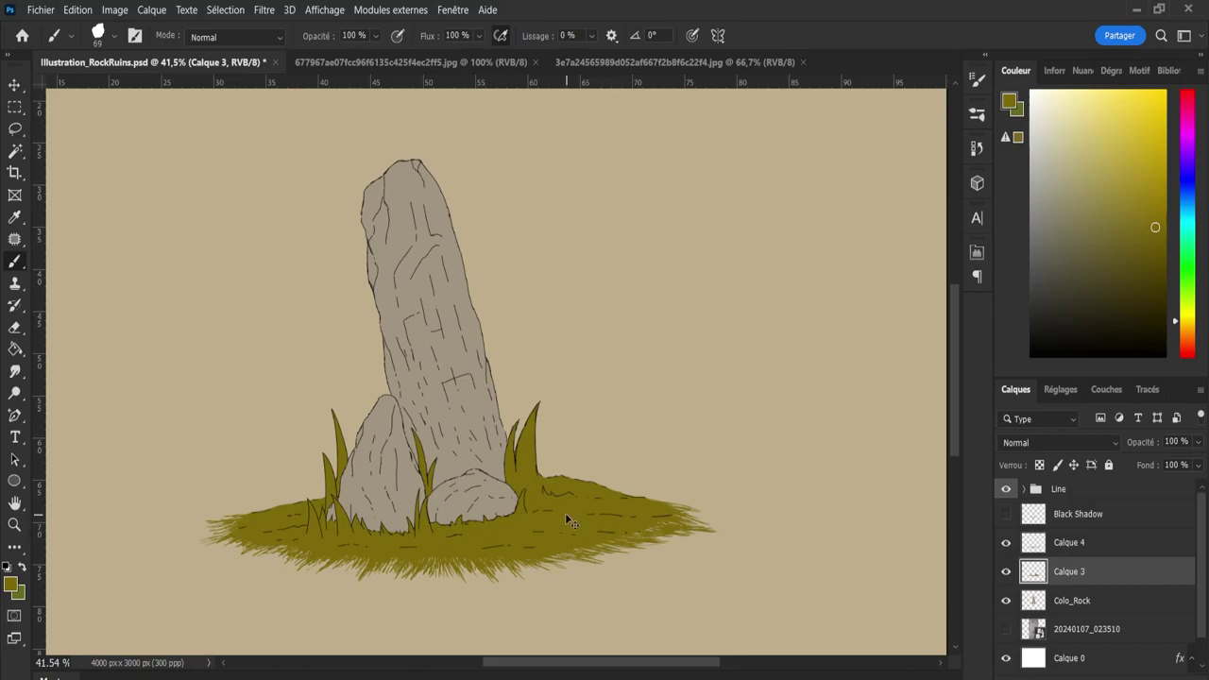
{"action": "key", "text": "z"}
{"action": "left_click_drag", "start_coordinate": [547, 498], "coordinate": [533, 498]}
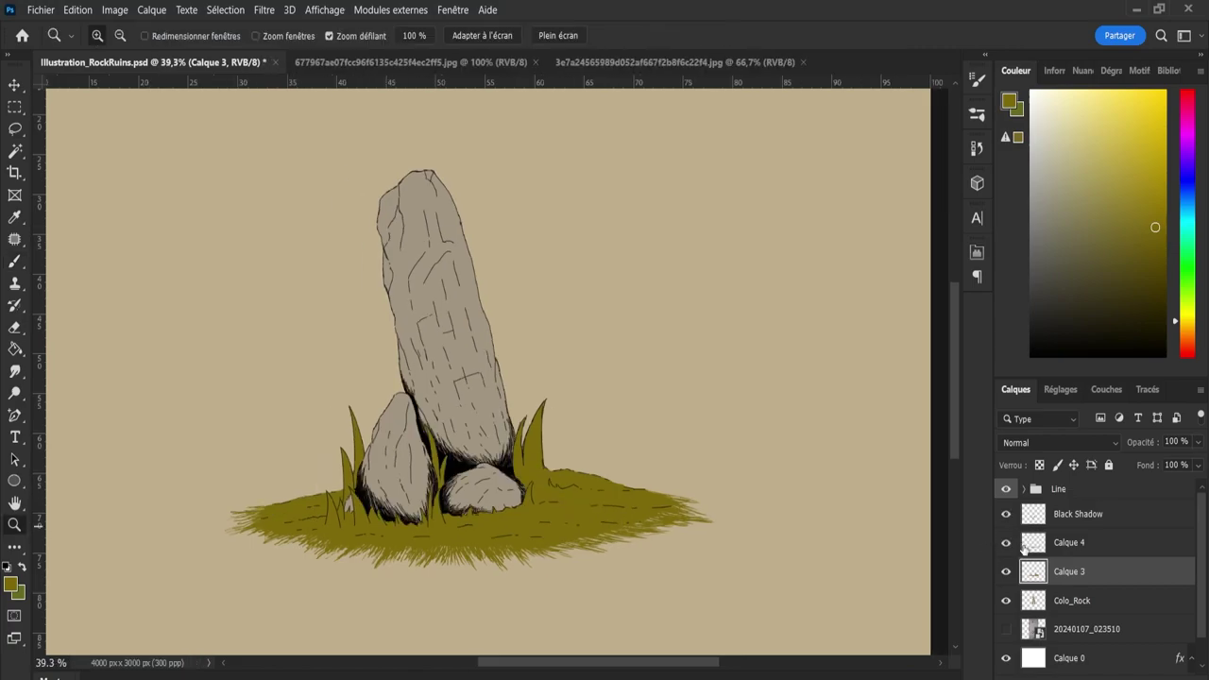
Show the Black Shadow layer and group grass layers Calque 3 and Calque 4 into Groupe 1.
{"action": "left_click", "coordinate": [1029, 527]}
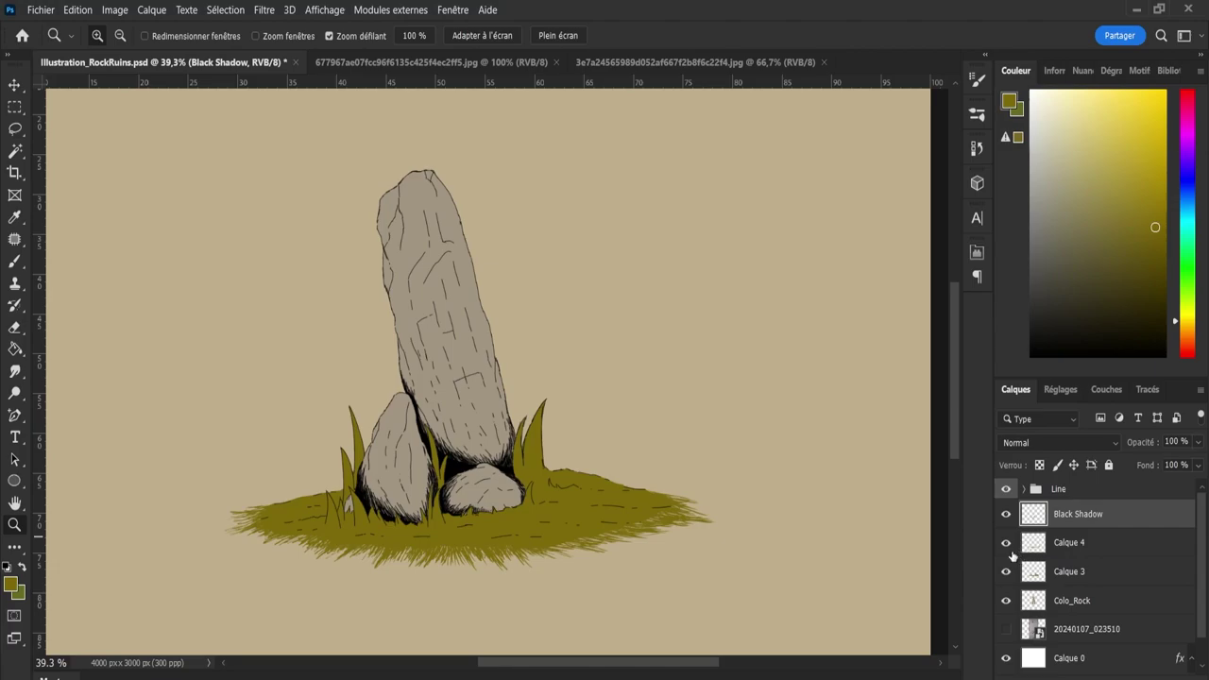
{"action": "left_click", "coordinate": [1028, 554]}
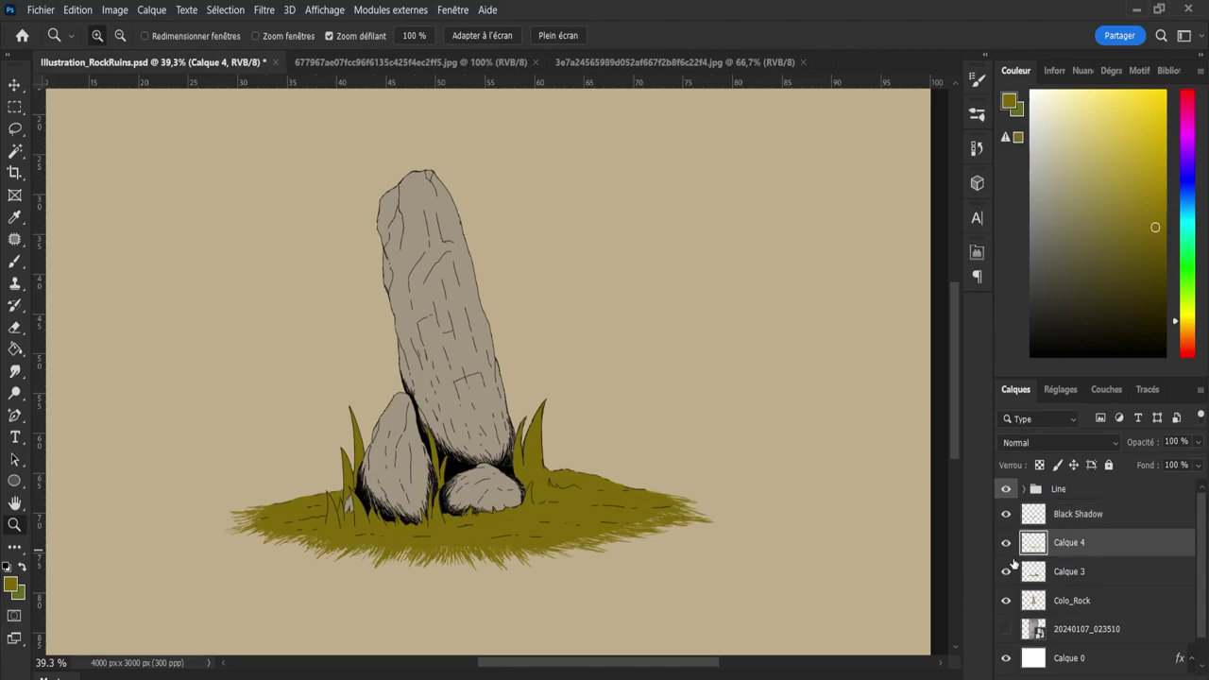
{"action": "left_click", "coordinate": [1004, 553]}
{"action": "left_click", "coordinate": [1049, 579], "text": "shift"}
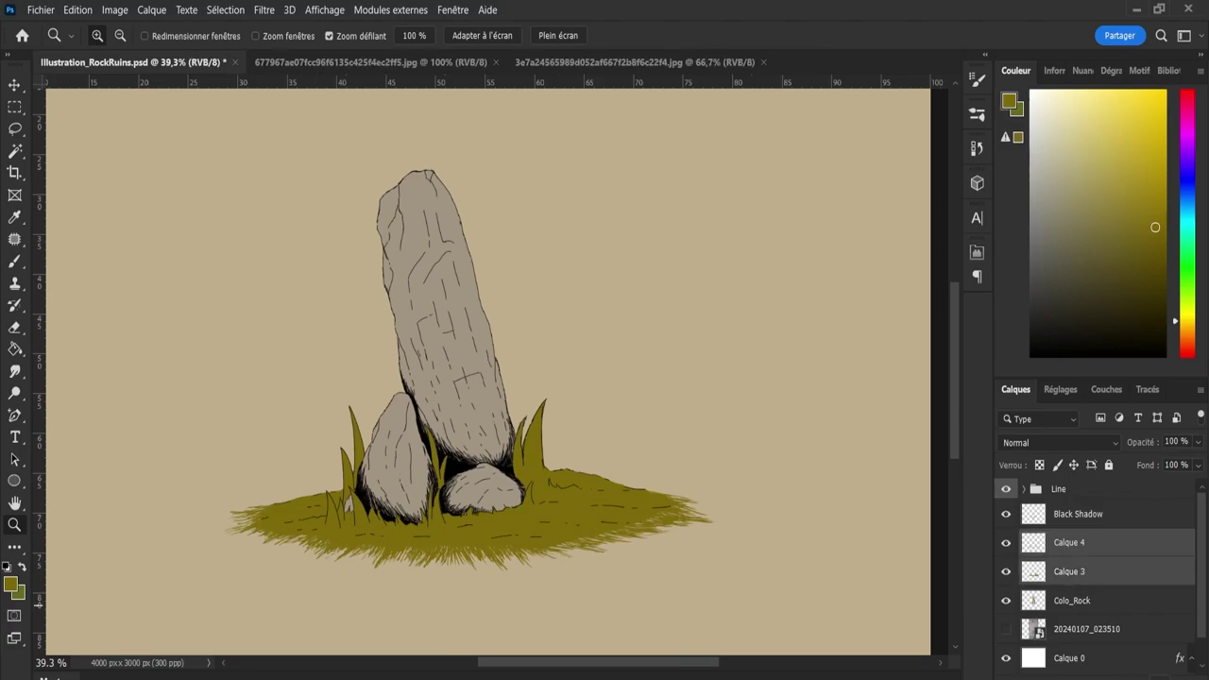
{"action": "key", "text": "ctrl+g"}
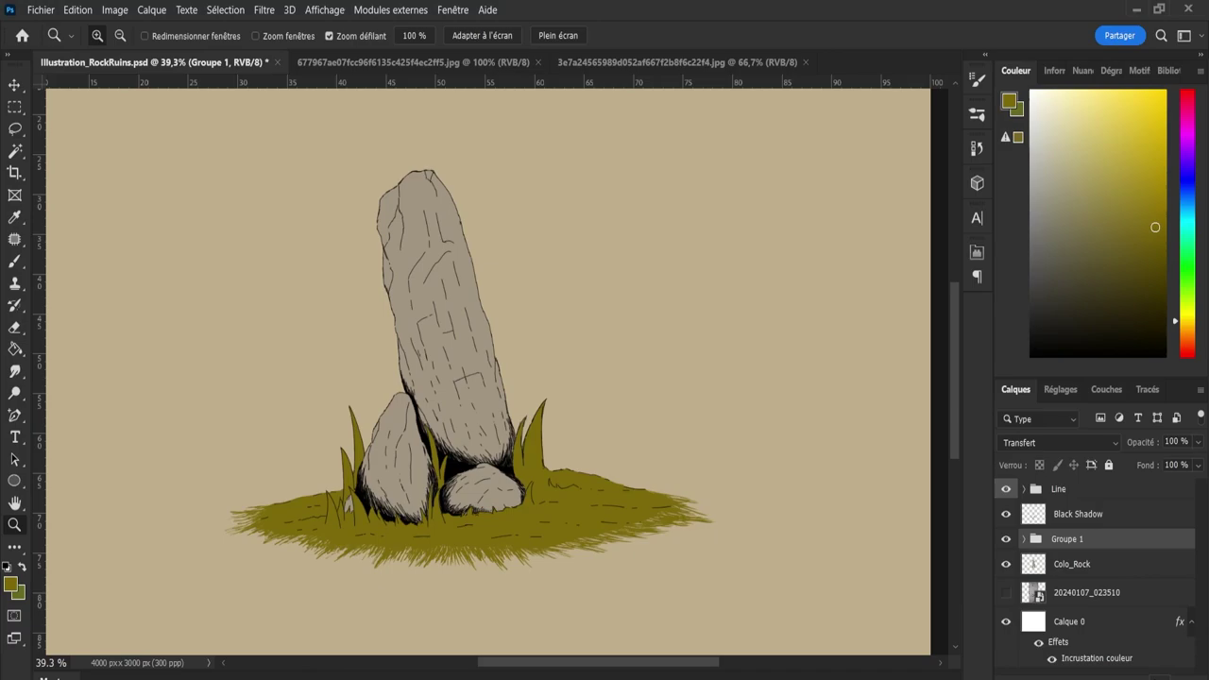
Add new empty layers above the grass group and Colo_Rock, then undo the extra ones.
{"action": "key", "text": "ctrl+shift+alt+n"}
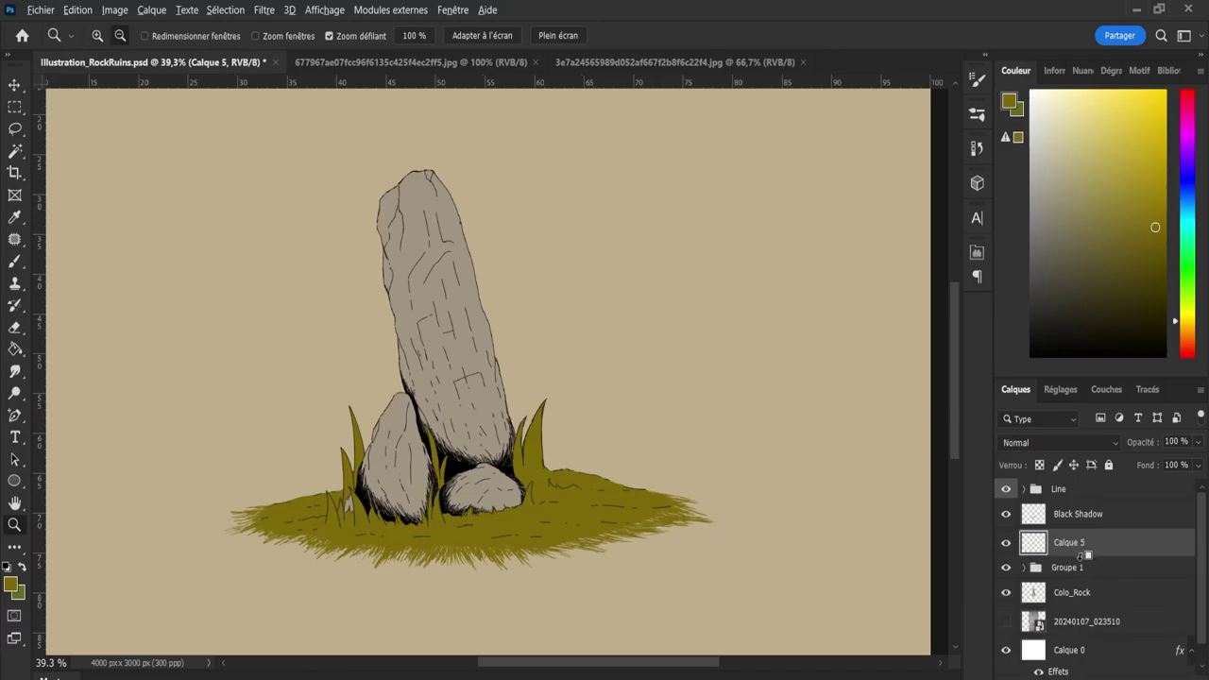
{"action": "left_click", "coordinate": [1087, 555], "text": "alt"}
{"action": "left_click", "coordinate": [1095, 595]}
{"action": "key", "text": "ctrl+shift+alt+n"}
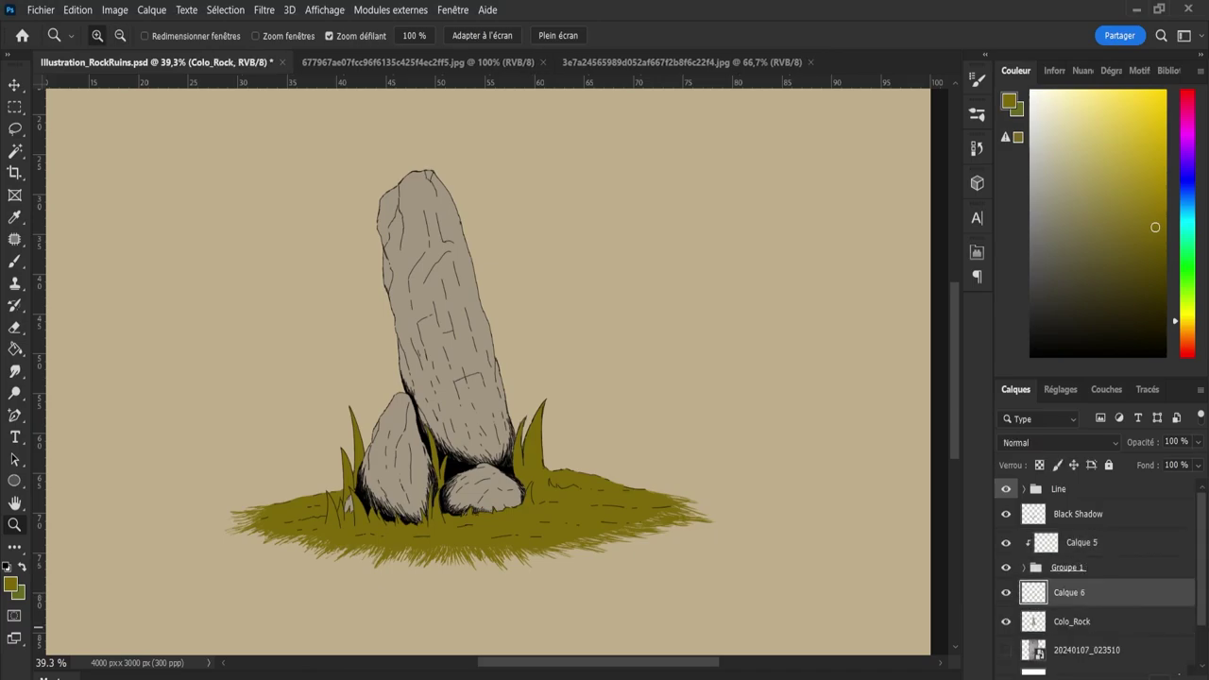
{"action": "key", "text": "ctrl+z"}
{"action": "key", "text": "ctrl+z"}
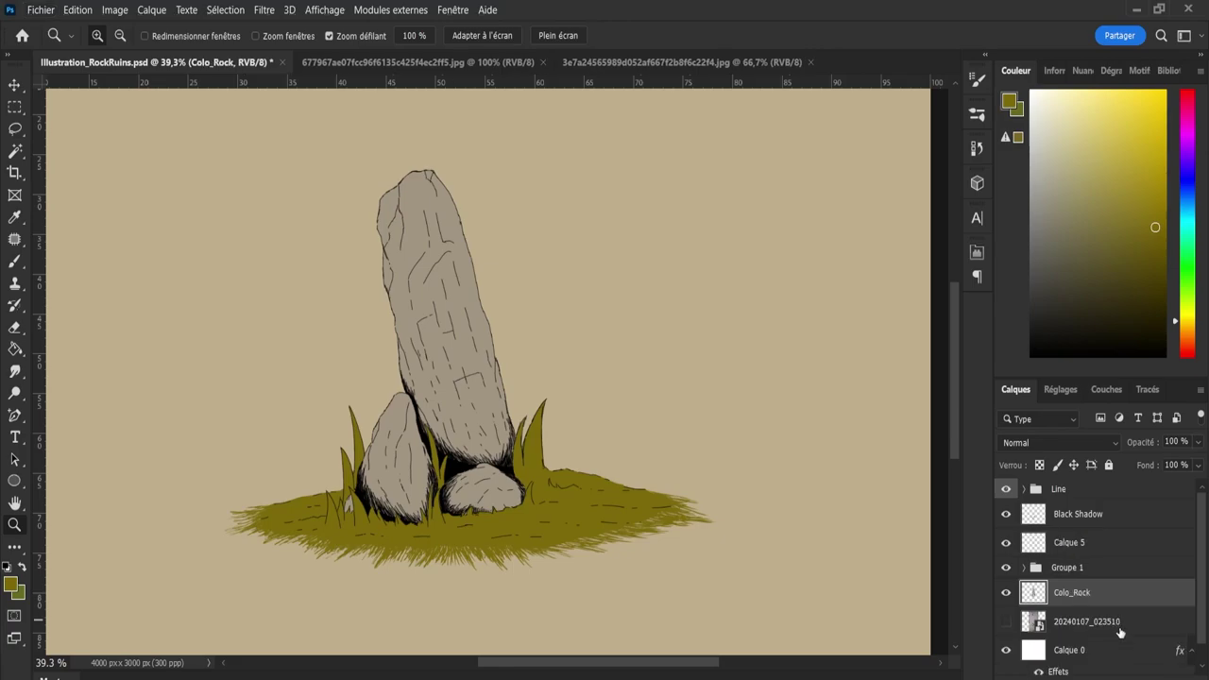
{"action": "key", "text": "ctrl+z"}
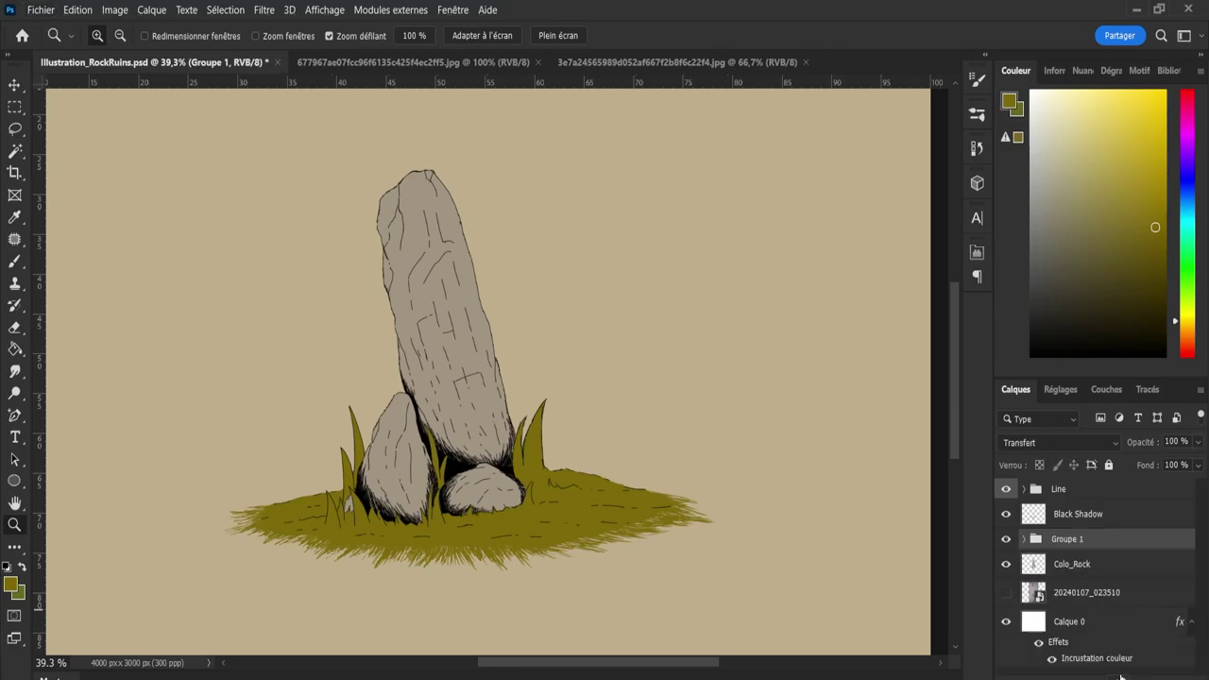
Add a Teinte/Saturation 1 adjustment clipped to Groupe 1, then select Black Shadow.
{"action": "key", "text": "ctrl+u"}
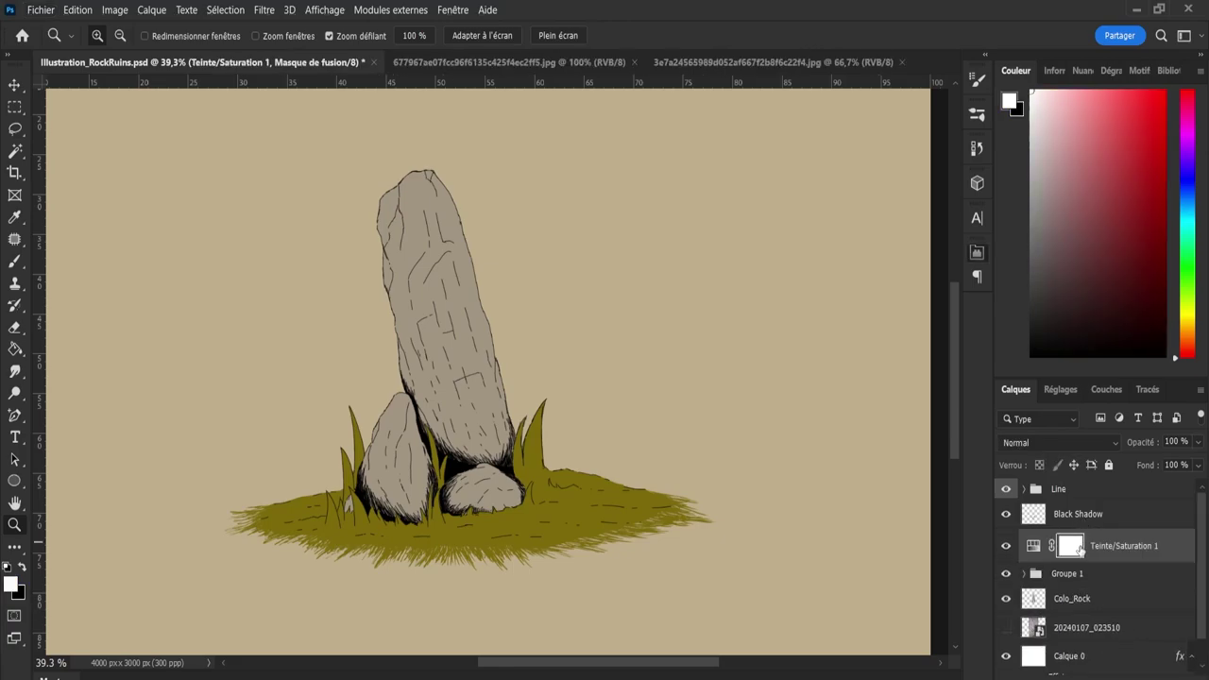
{"action": "key", "text": "alt"}
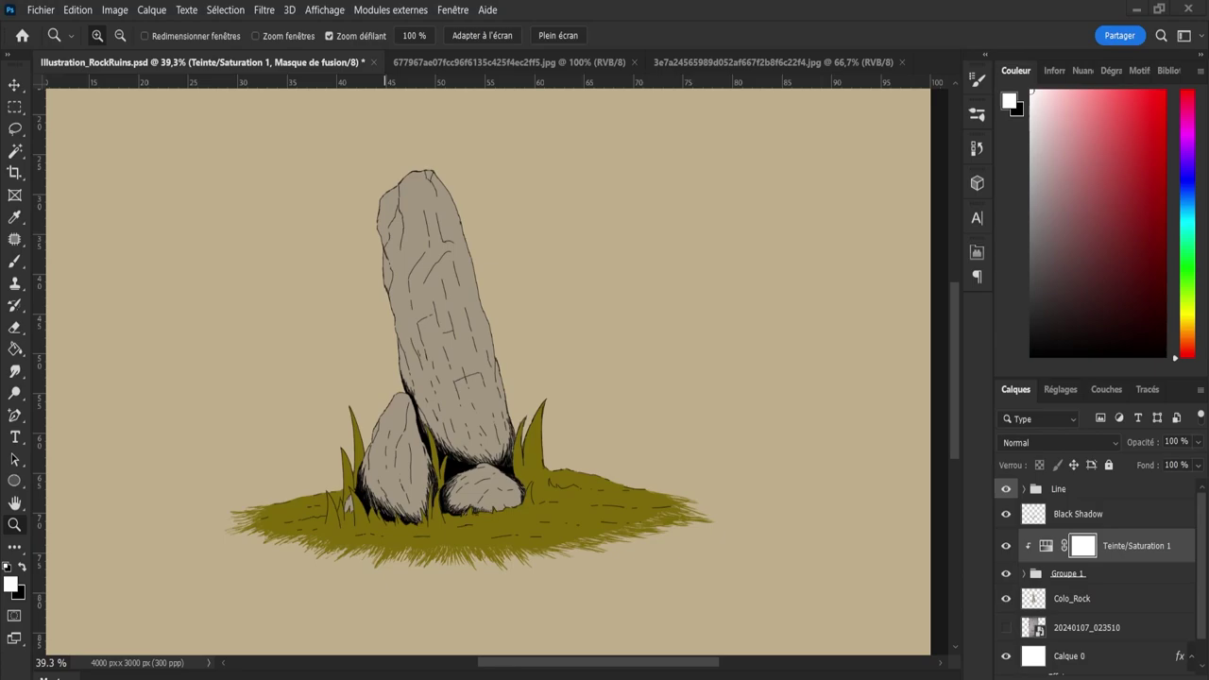
{"action": "left_click", "coordinate": [1074, 513]}
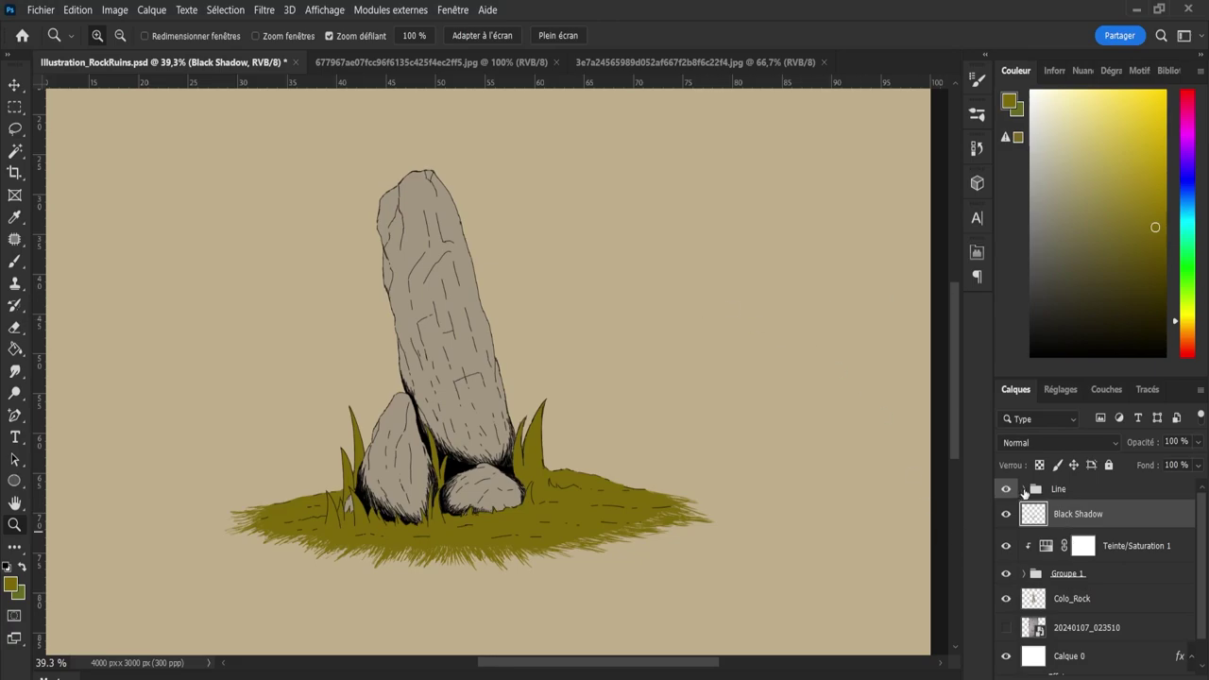
Expand and collapse the Line group, then hide the Black Shadow layer.
{"action": "left_click", "coordinate": [1024, 489]}
{"action": "left_click", "coordinate": [1023, 493]}
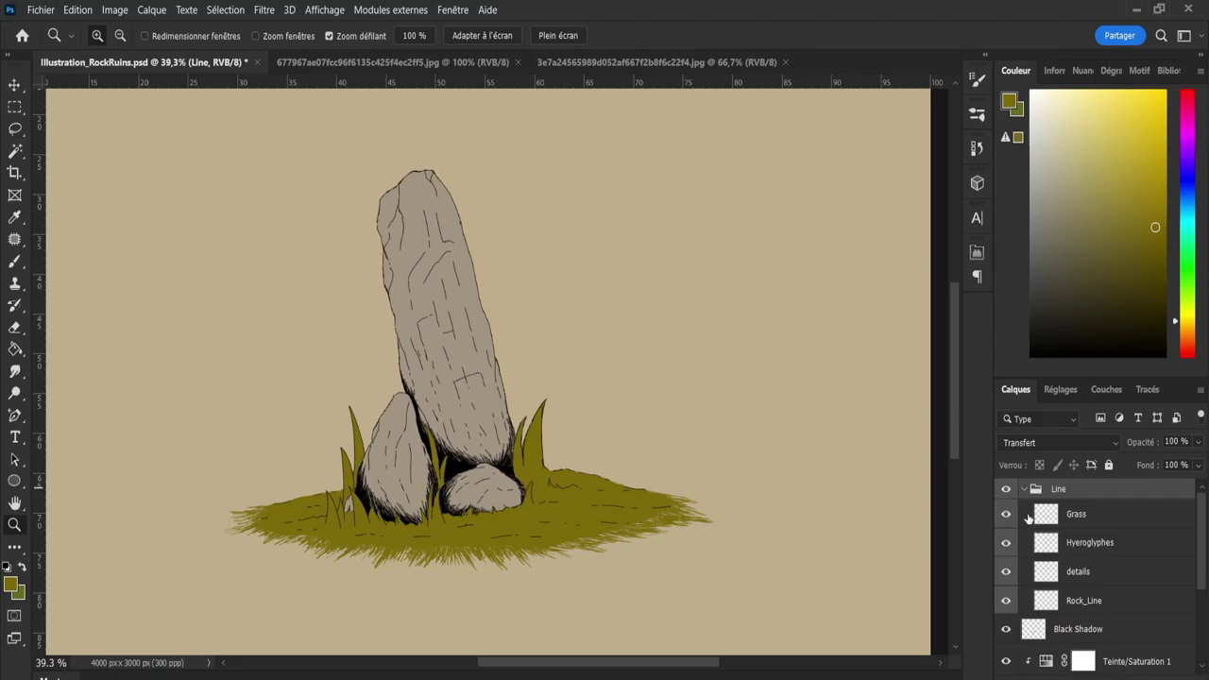
{"action": "left_click", "coordinate": [1025, 489]}
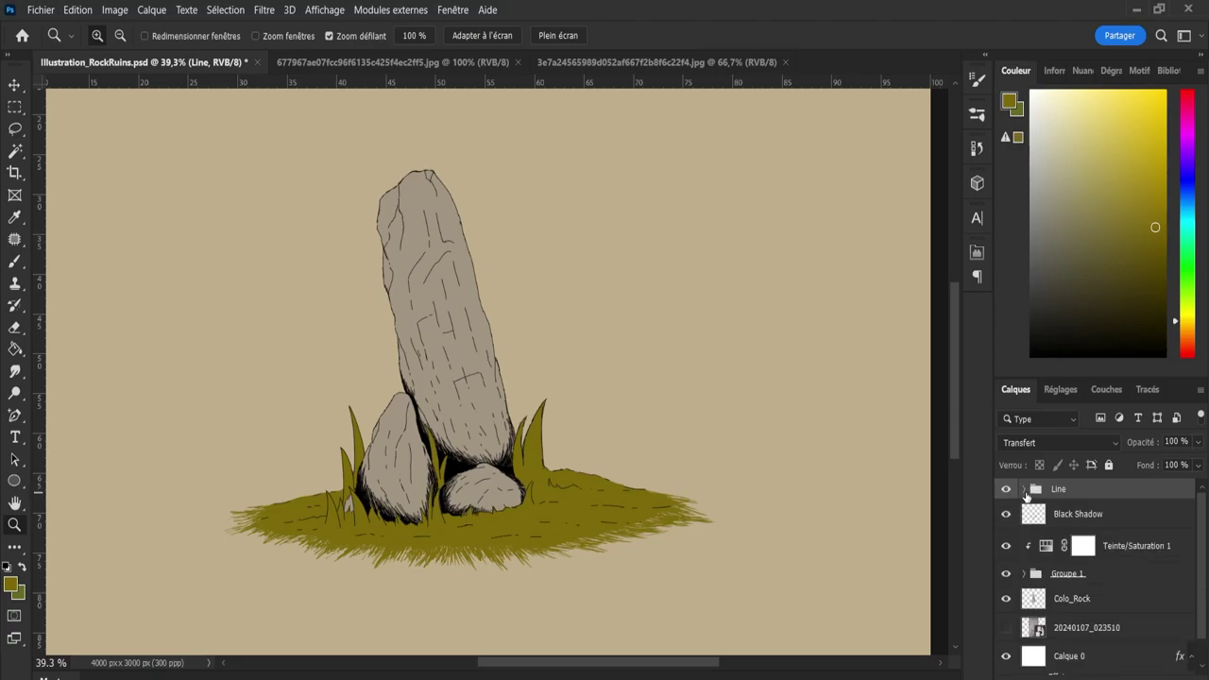
{"action": "left_click", "coordinate": [1005, 517]}
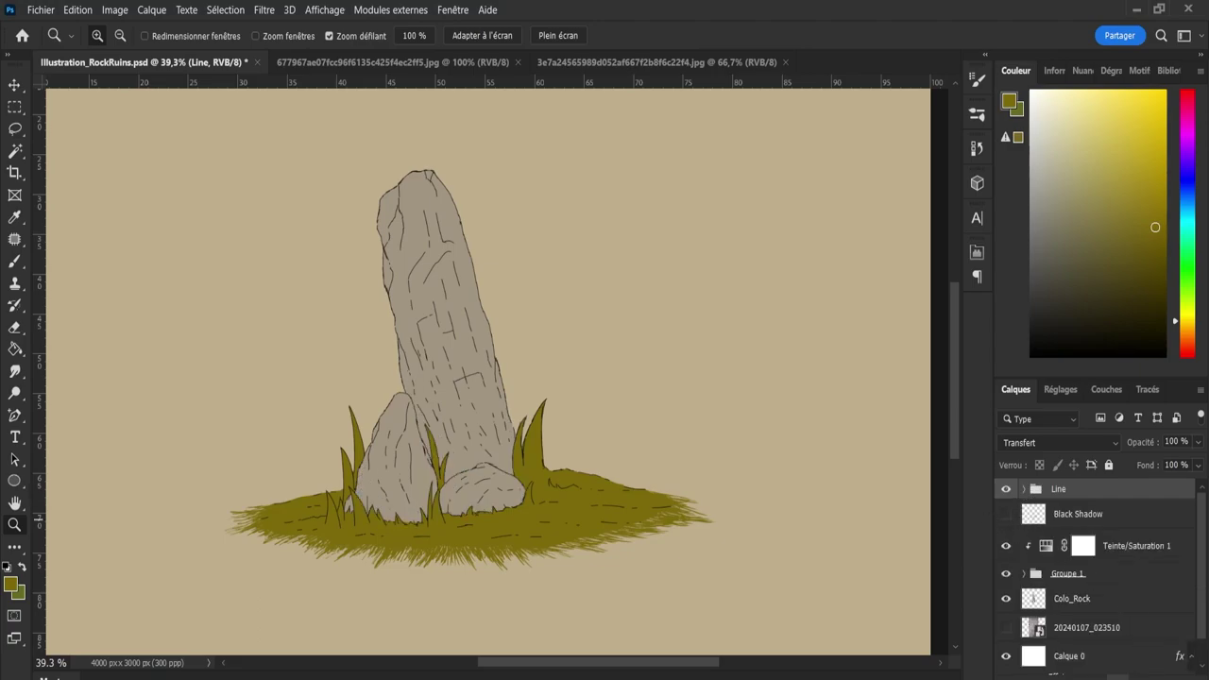
{"action": "left_click", "coordinate": [1117, 676]}
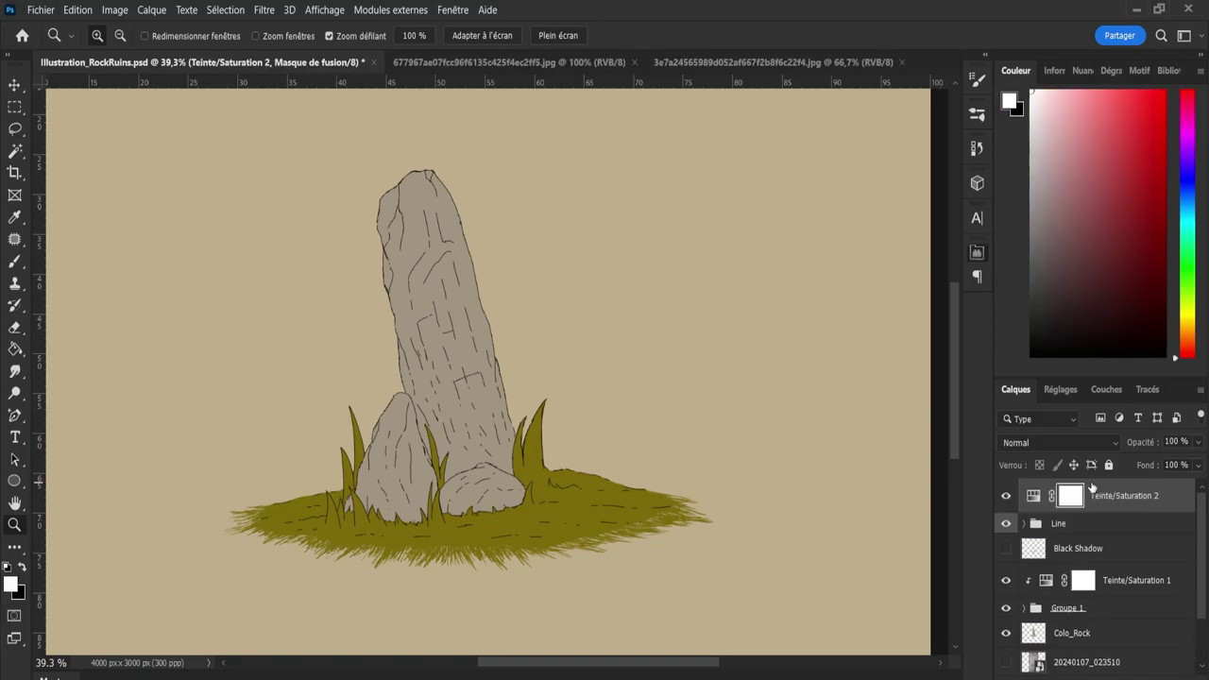
{"action": "left_click", "coordinate": [1084, 508], "text": "alt"}
{"action": "left_click_drag", "start_coordinate": [464, 320], "coordinate": [568, 324]}
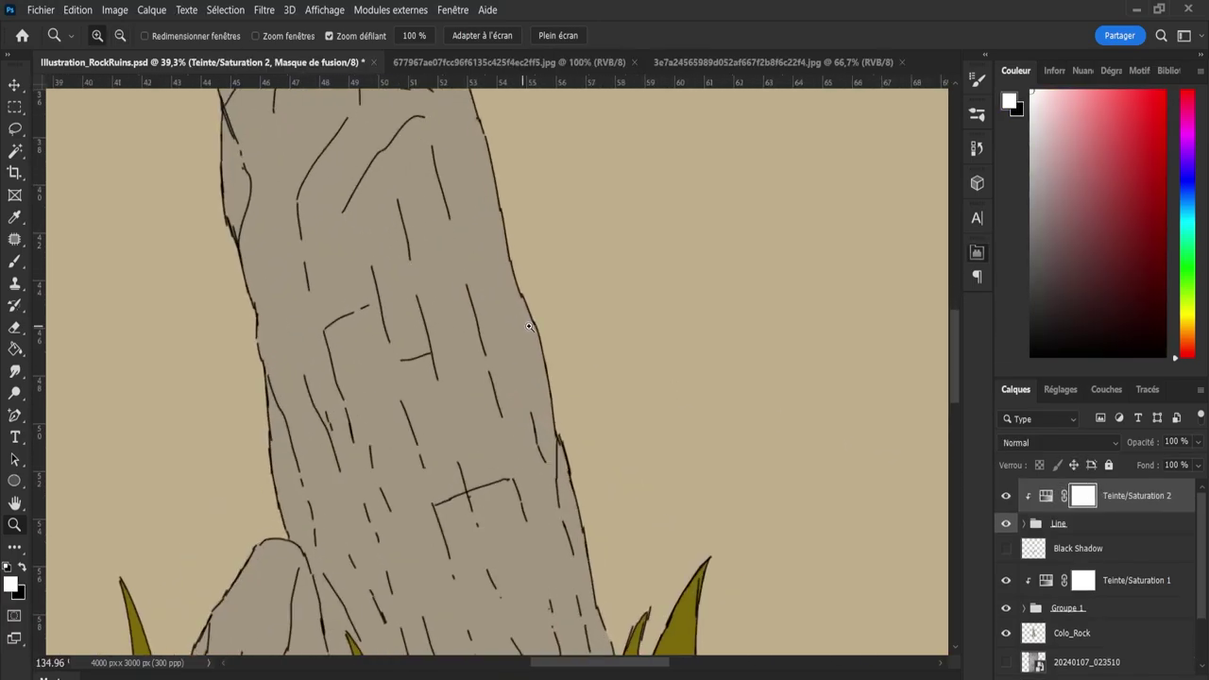
{"action": "left_click_drag", "start_coordinate": [574, 664], "coordinate": [597, 664]}
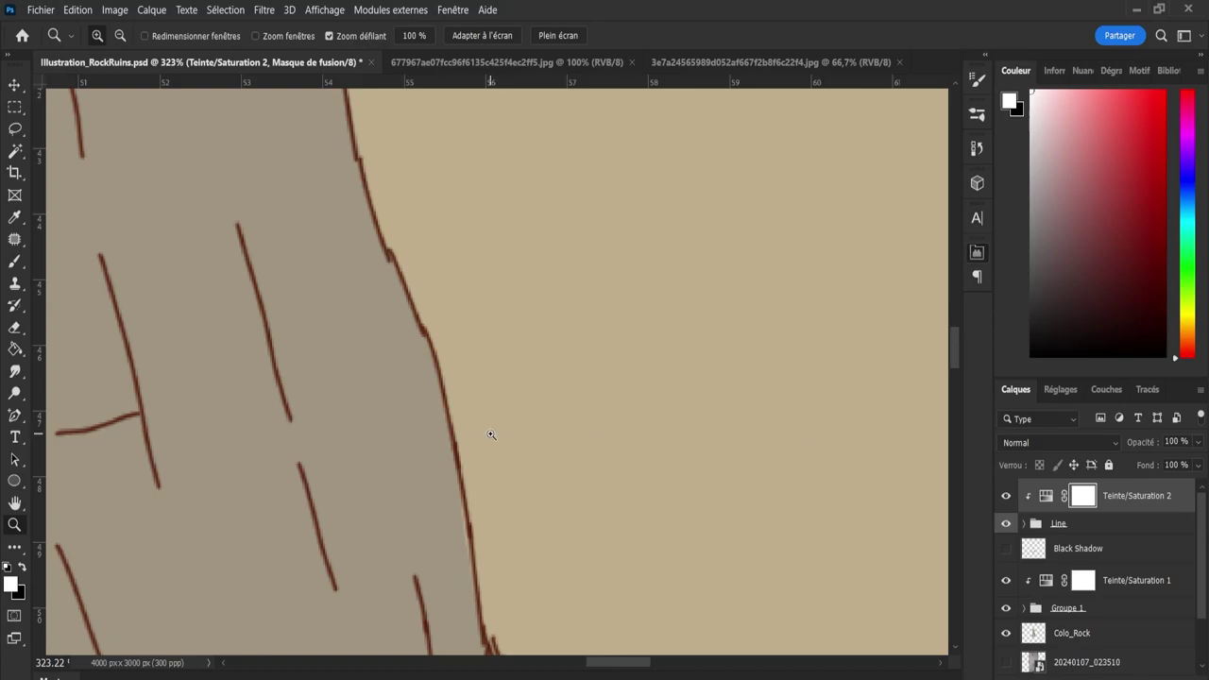
{"action": "mouse_move", "coordinate": [488, 434]}
{"action": "left_mouse_down"}
{"action": "mouse_move", "coordinate": [371, 459]}
{"action": "mouse_move", "coordinate": [403, 438]}
{"action": "left_mouse_up"}
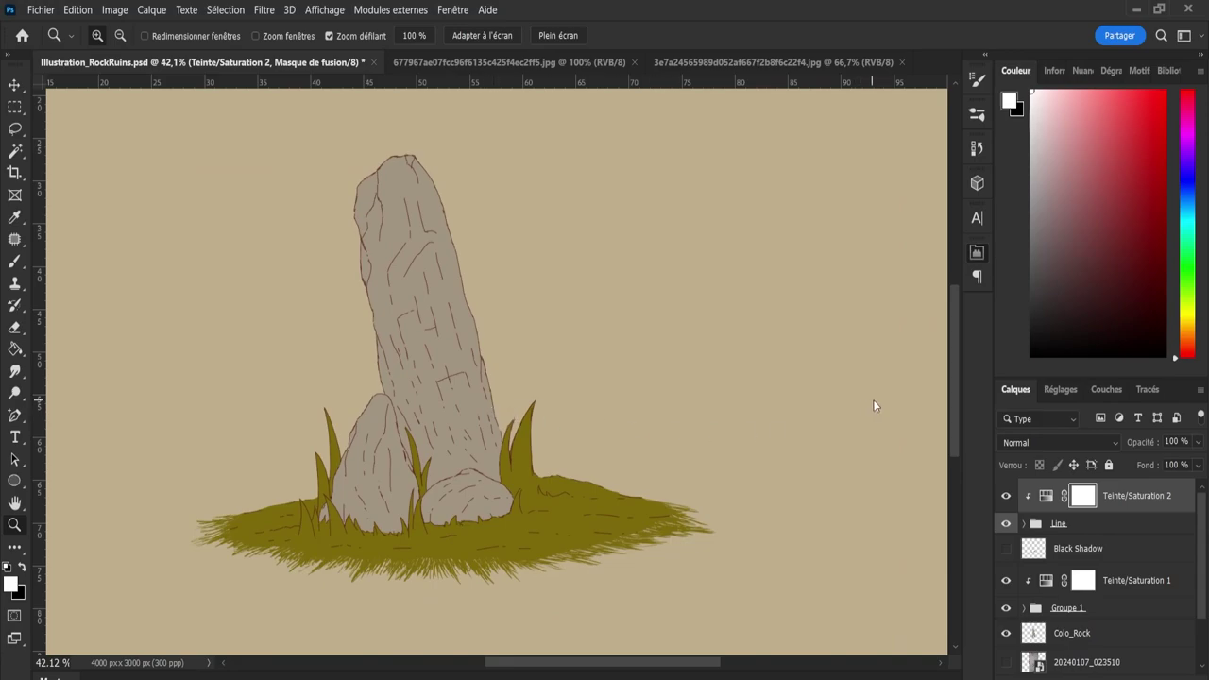
{"action": "left_click_drag", "start_coordinate": [481, 367], "coordinate": [554, 362]}
{"action": "left_click_drag", "start_coordinate": [712, 393], "coordinate": [820, 425]}
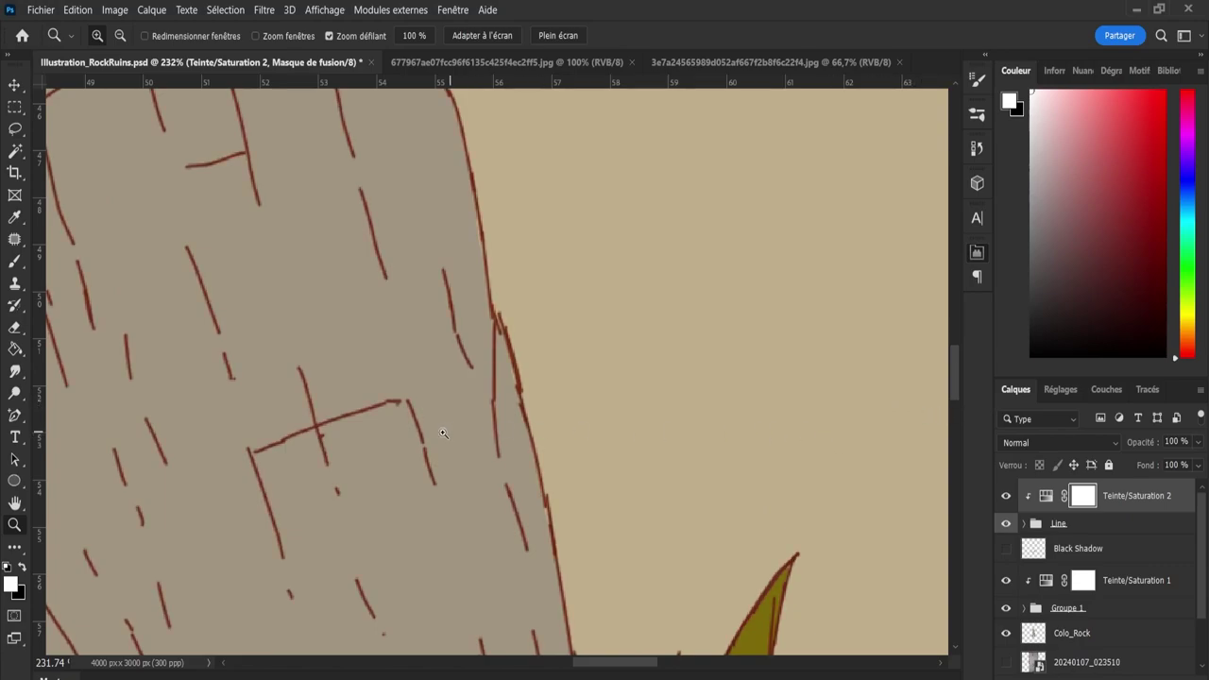
{"action": "left_click_drag", "start_coordinate": [440, 429], "coordinate": [330, 433]}
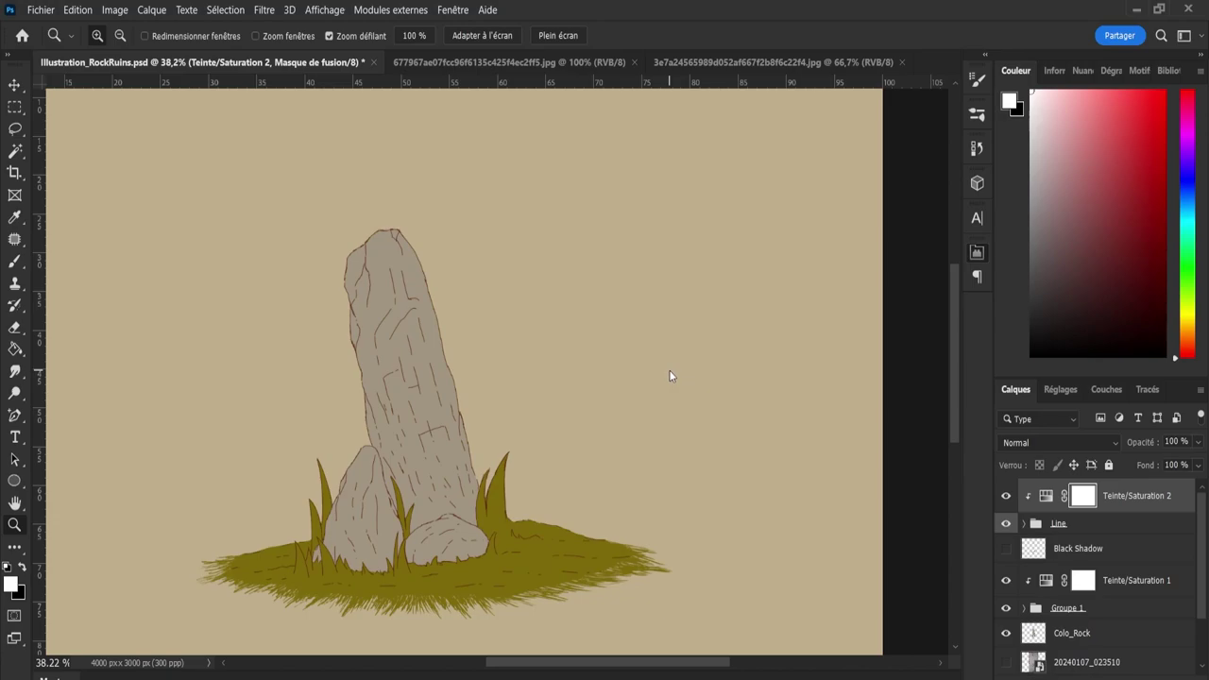
{"action": "mouse_move", "coordinate": [448, 374]}
{"action": "left_mouse_down"}
{"action": "mouse_move", "coordinate": [510, 387]}
{"action": "mouse_move", "coordinate": [454, 400]}
{"action": "left_mouse_up"}
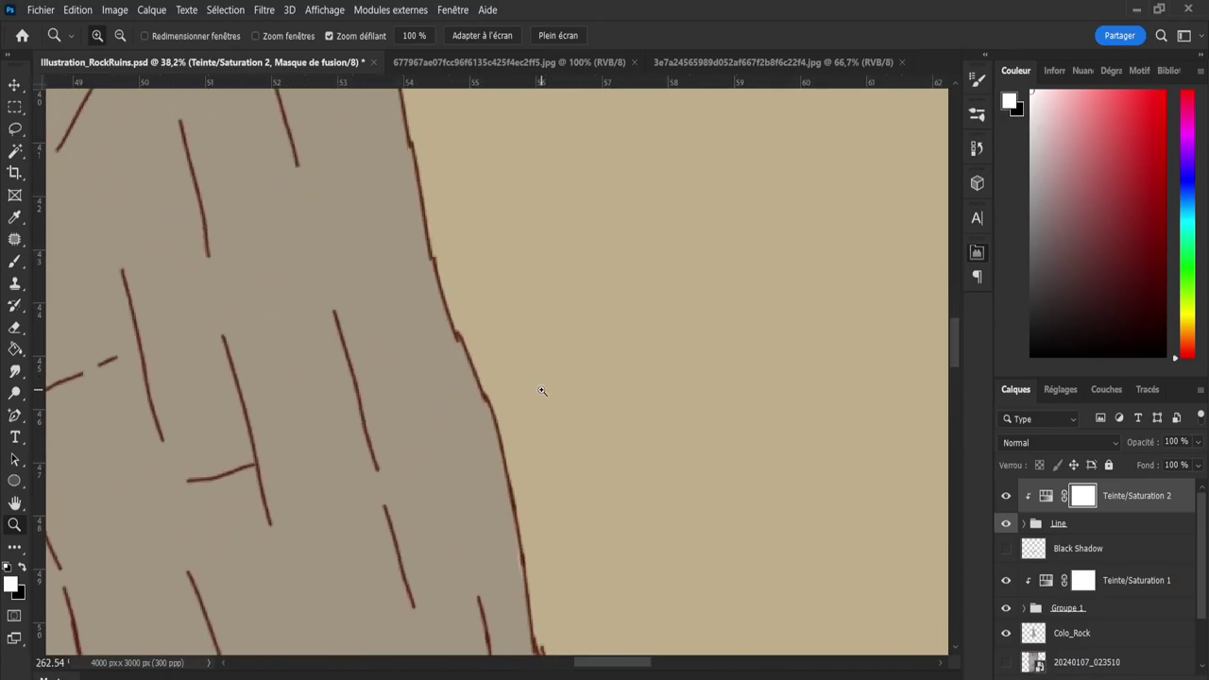
{"action": "scroll", "coordinate": [454, 400], "scroll_direction": "down", "scroll_amount": 1}
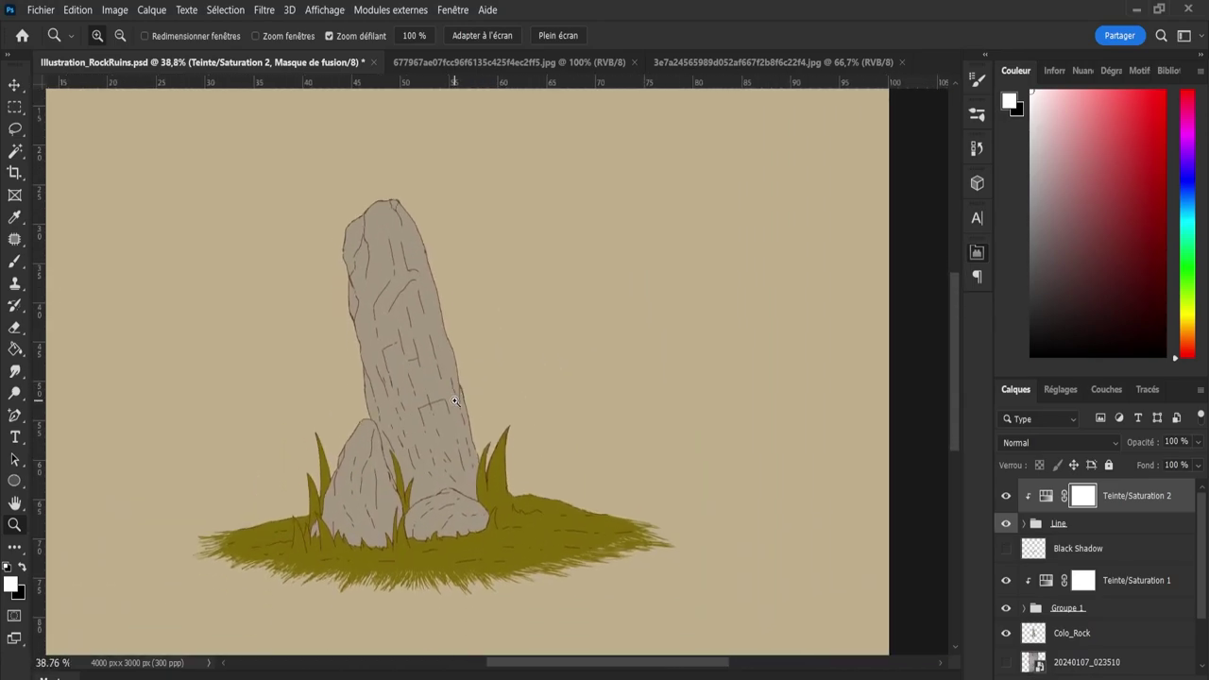
{"action": "scroll", "coordinate": [454, 397], "scroll_direction": "down", "scroll_amount": 2}
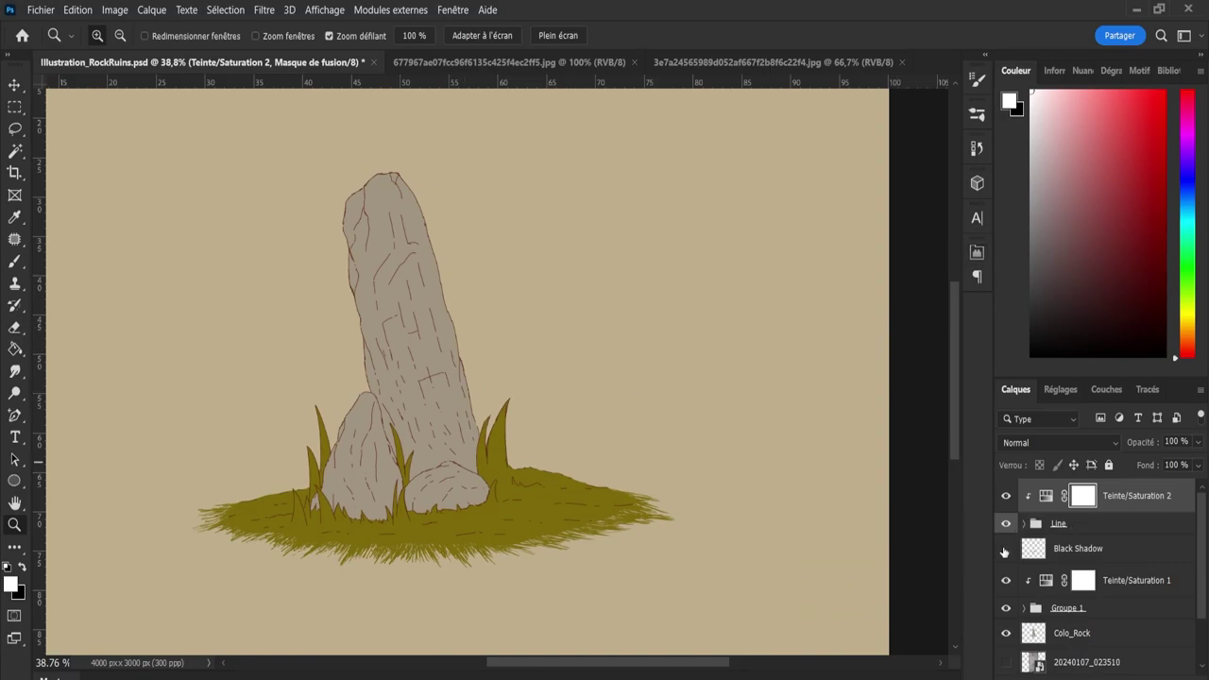
{"action": "left_click", "coordinate": [1006, 548]}
Duplicate Teinte/Saturation 2 above Black Shadow and clip the copy to tint the shadows dark red.
{"action": "mouse_move", "coordinate": [1046, 546]}
{"action": "left_mouse_down"}
{"action": "mouse_move", "coordinate": [1121, 518]}
{"action": "mouse_move", "coordinate": [1125, 540]}
{"action": "left_mouse_up"}
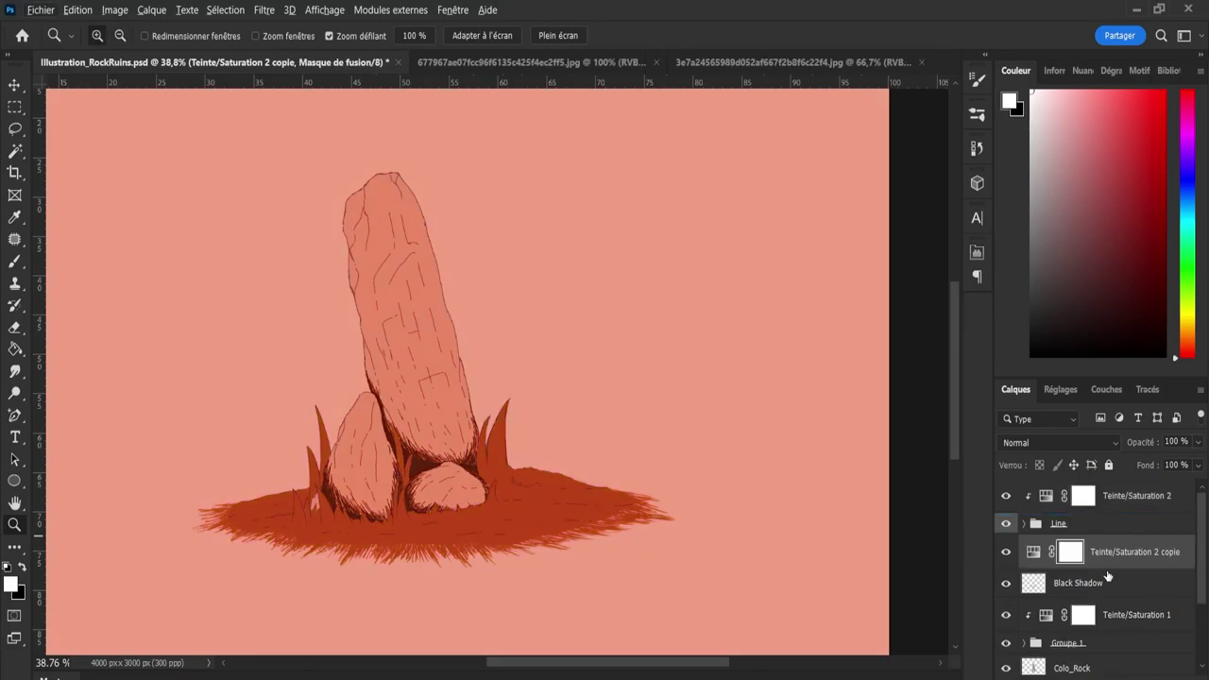
{"action": "key", "text": "ctrl+2"}
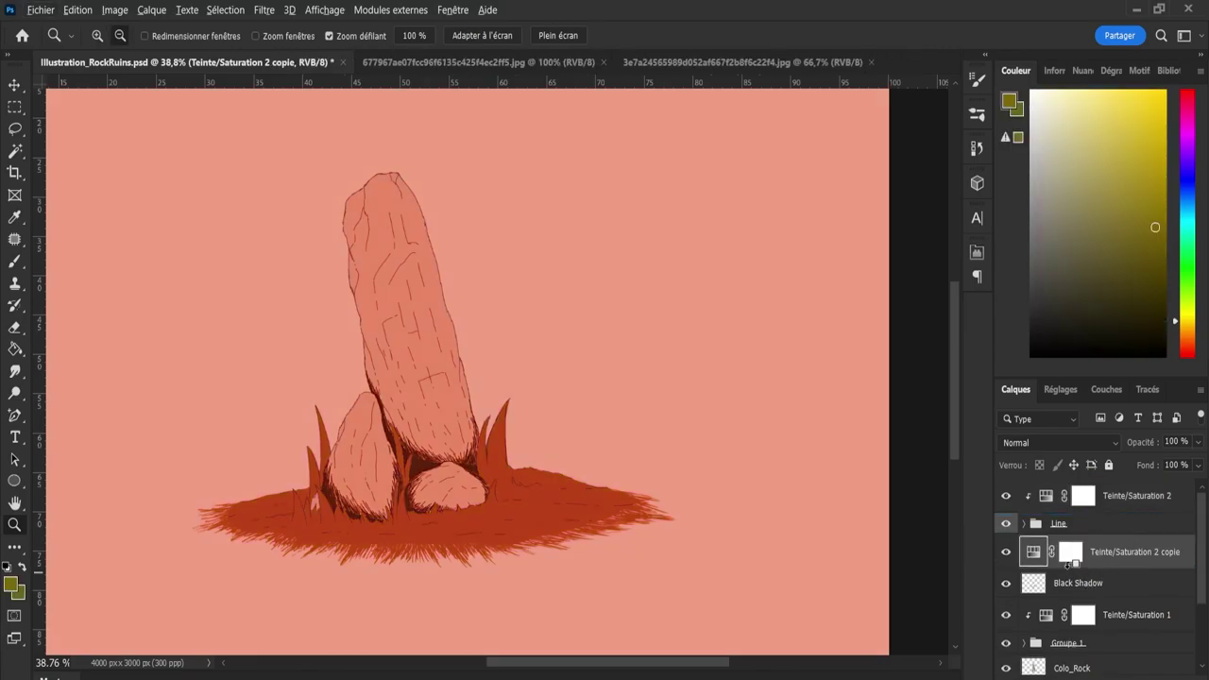
{"action": "left_click", "coordinate": [1073, 566], "text": "alt"}
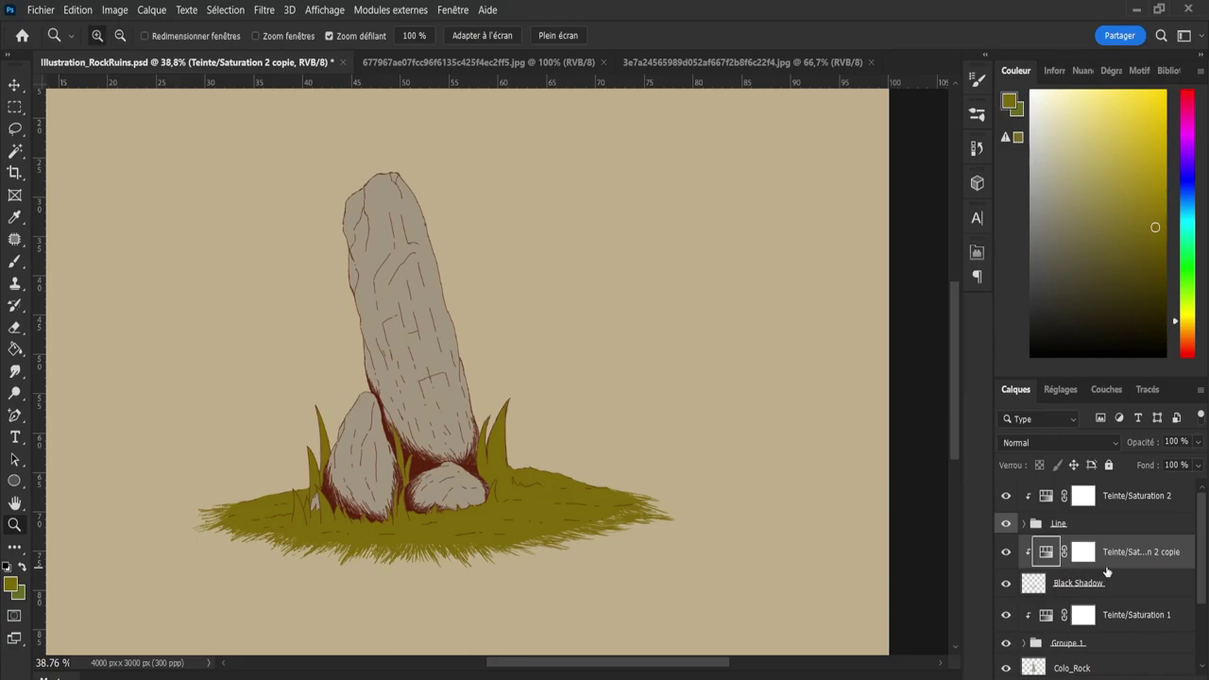
{"action": "key", "text": "alt+]"}
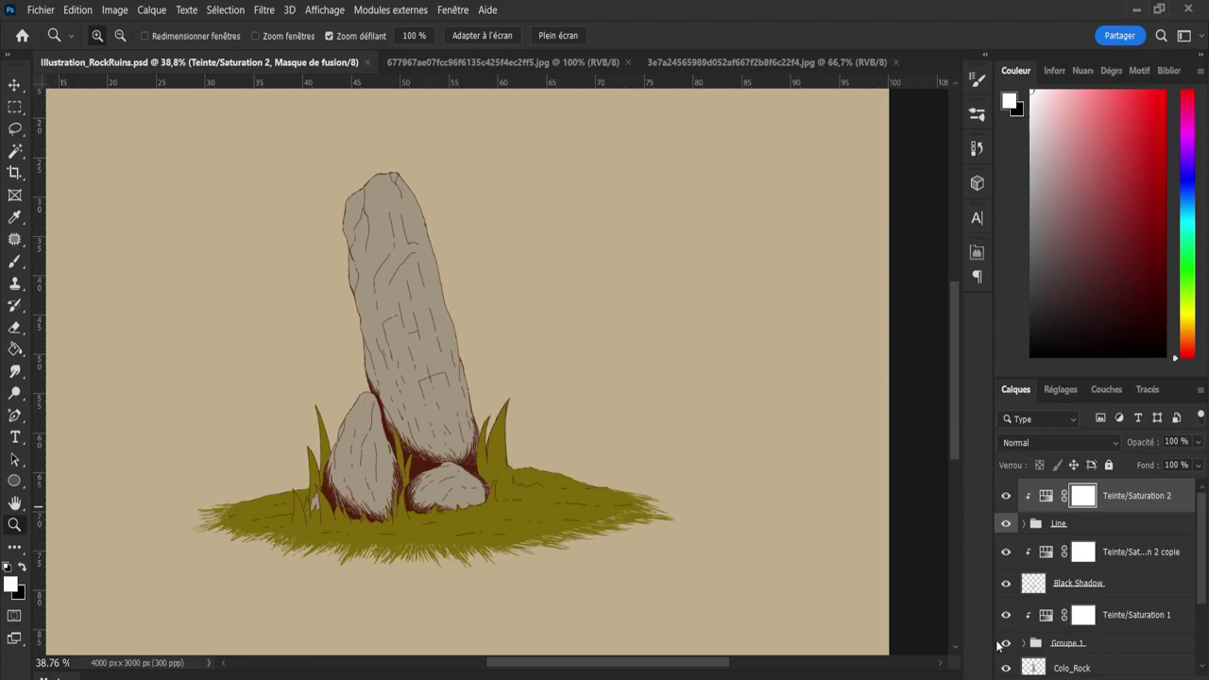
{"action": "left_click", "coordinate": [1118, 585]}
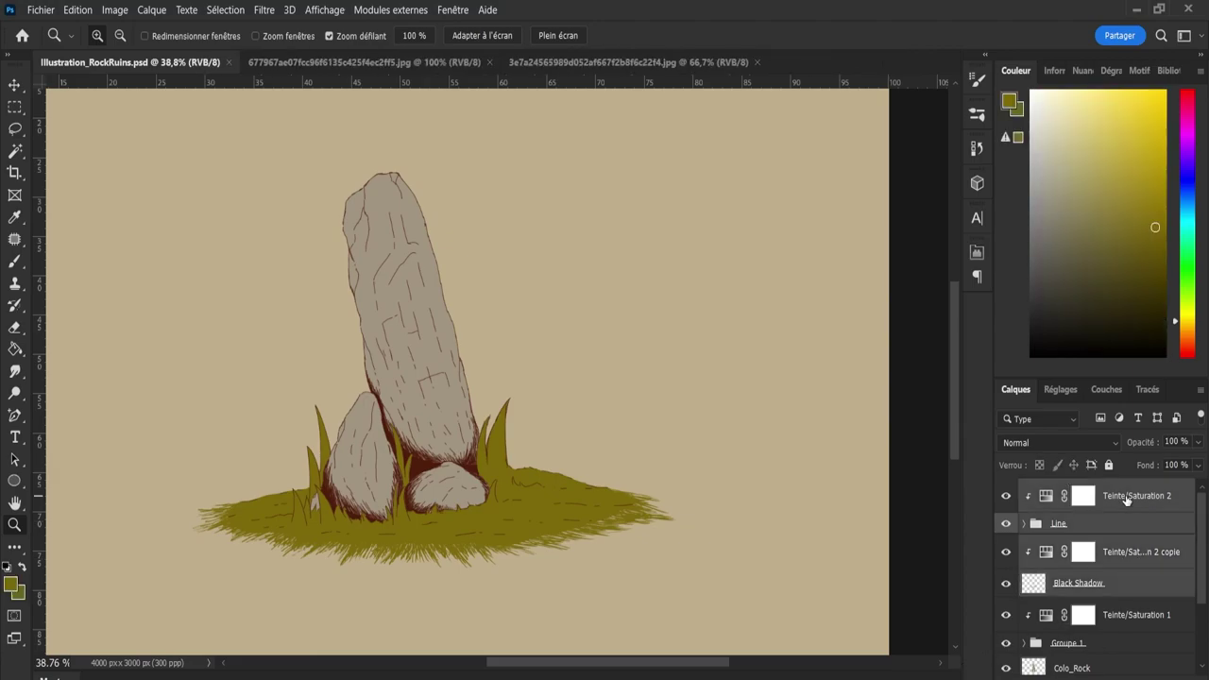
Give the top layers an orange label and rename Black Shadow to Line_Shadow.
{"action": "left_click", "coordinate": [1107, 524]}
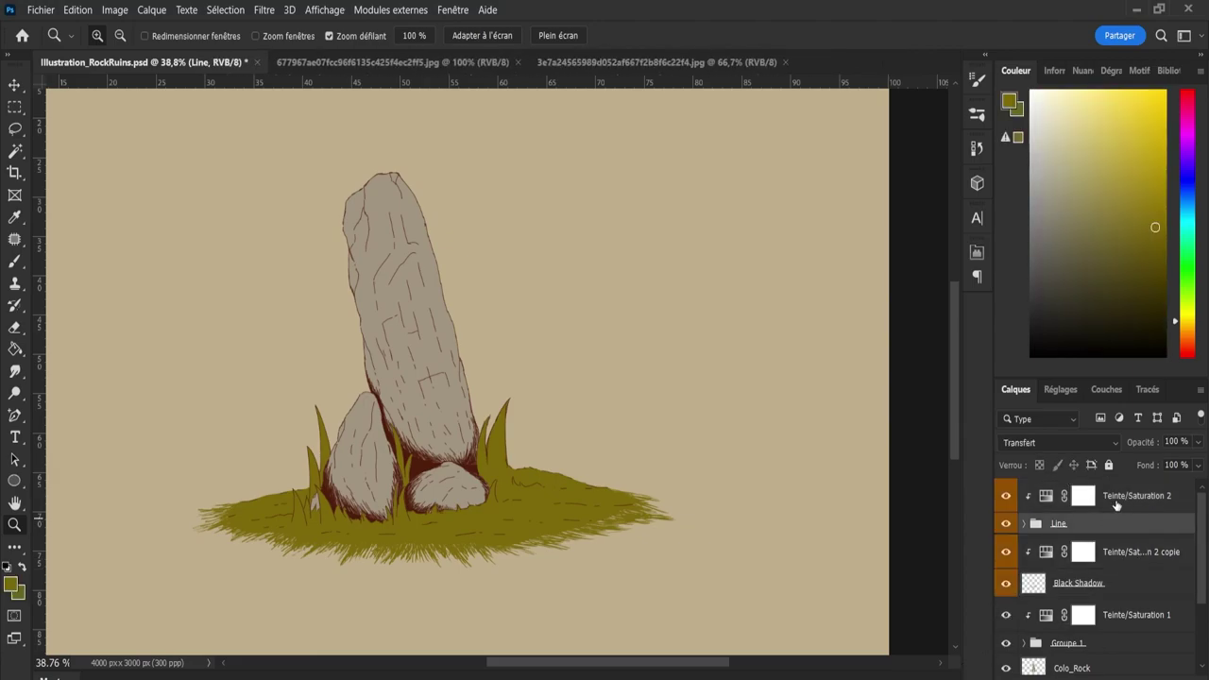
{"action": "left_click", "coordinate": [1098, 591]}
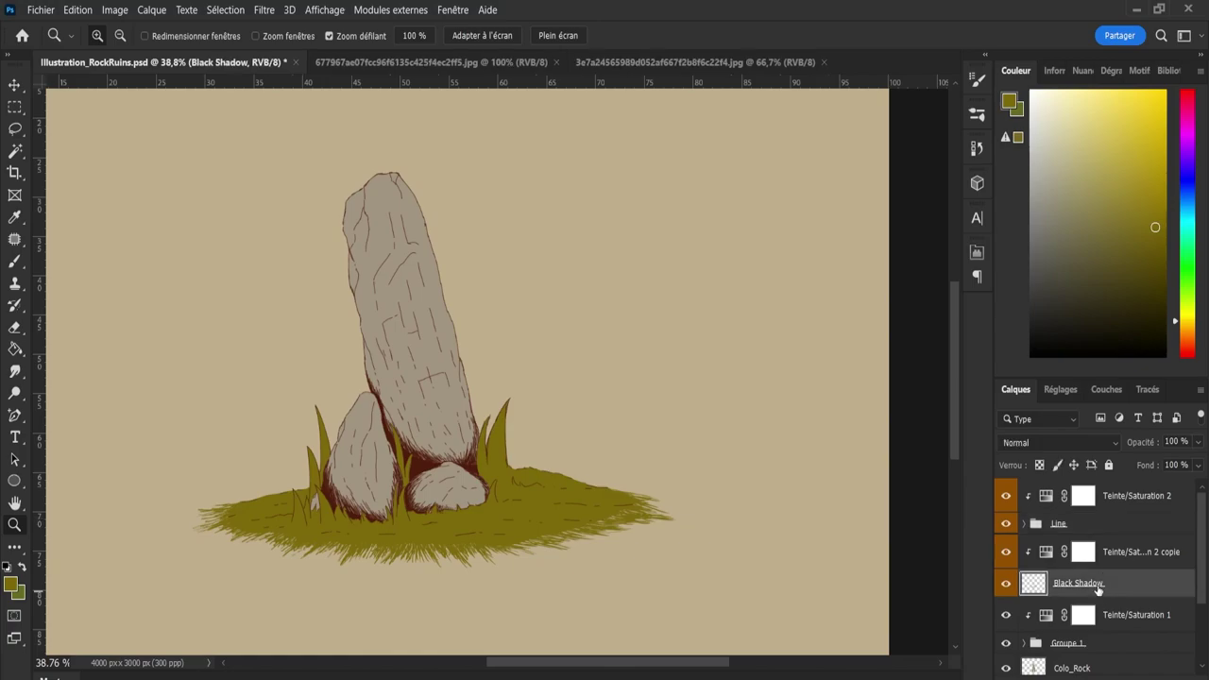
{"action": "double_click", "coordinate": [1096, 585]}
{"action": "left_click_drag", "start_coordinate": [1074, 586], "coordinate": [1036, 582]}
{"action": "type", "text": "Line_"}
{"action": "key", "text": "Return"}
Save the document and select the Teinte/Saturation 1 layer.
{"action": "key", "text": "ctrl+s"}
{"action": "scroll", "coordinate": [1086, 587], "scroll_direction": "down", "scroll_amount": 1}
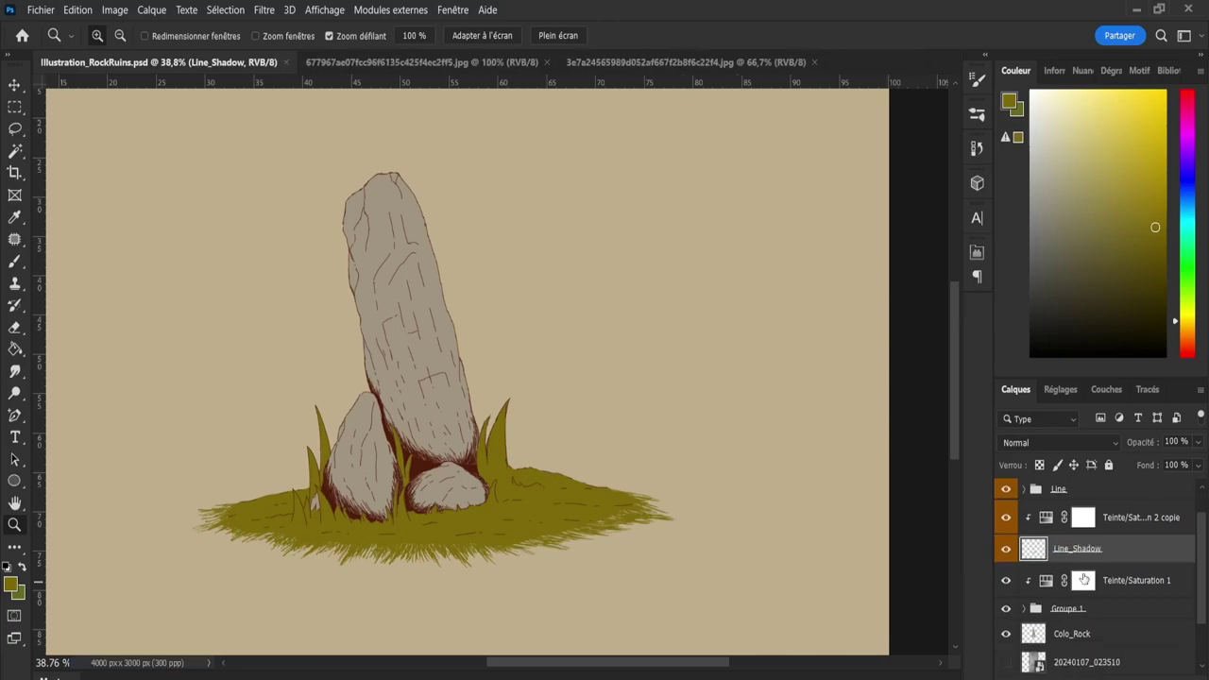
{"action": "left_click", "coordinate": [1110, 584]}
{"action": "left_click", "coordinate": [1006, 579]}
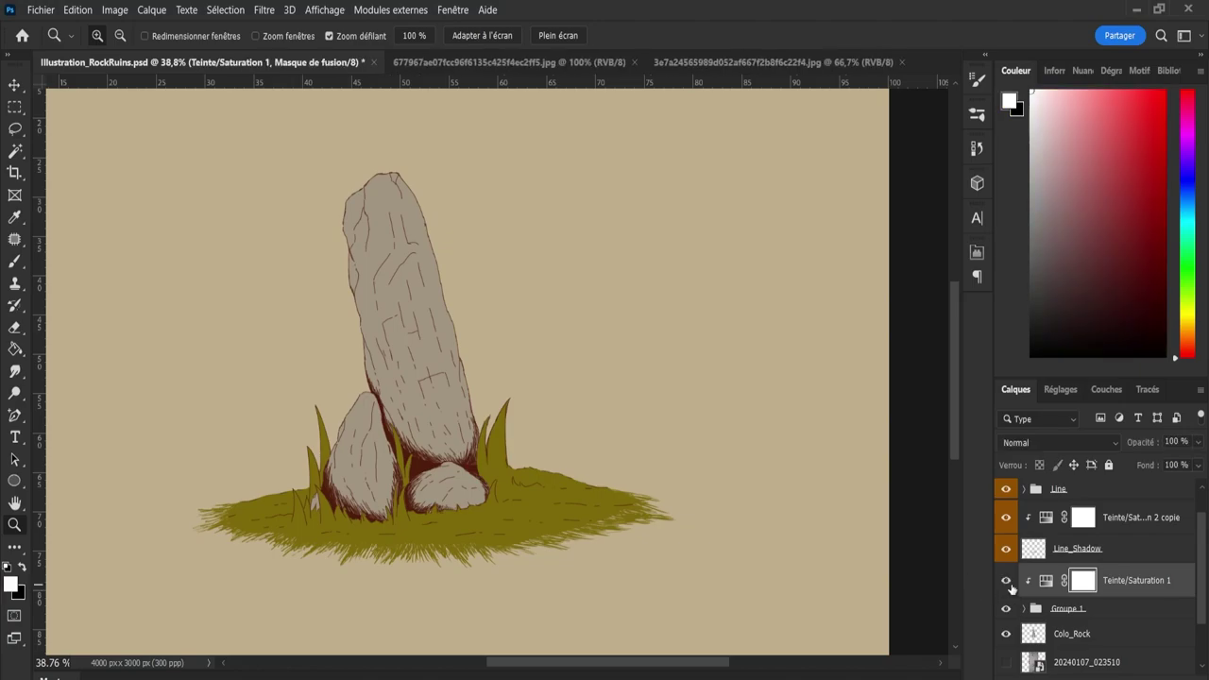
{"action": "left_click", "coordinate": [1046, 580]}
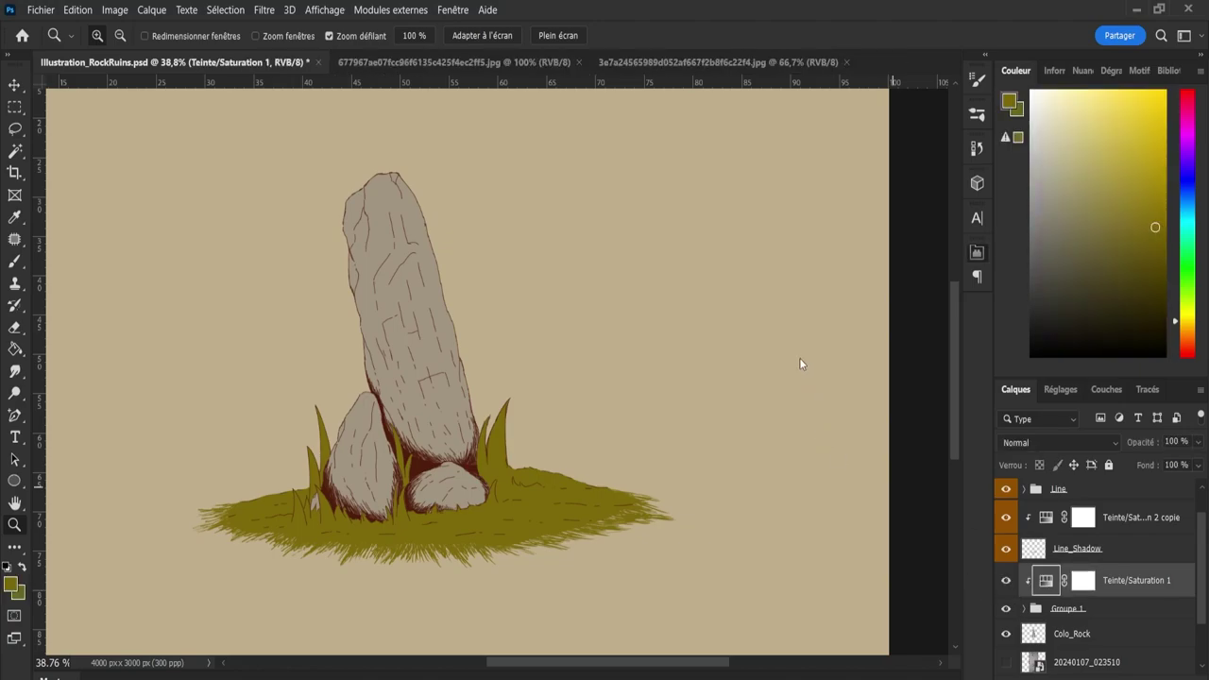
{"action": "mouse_move", "coordinate": [800, 363]}
{"action": "left_mouse_down"}
{"action": "mouse_move", "coordinate": [815, 432]}
{"action": "mouse_move", "coordinate": [834, 399]}
{"action": "mouse_move", "coordinate": [764, 401]}
{"action": "left_mouse_up"}
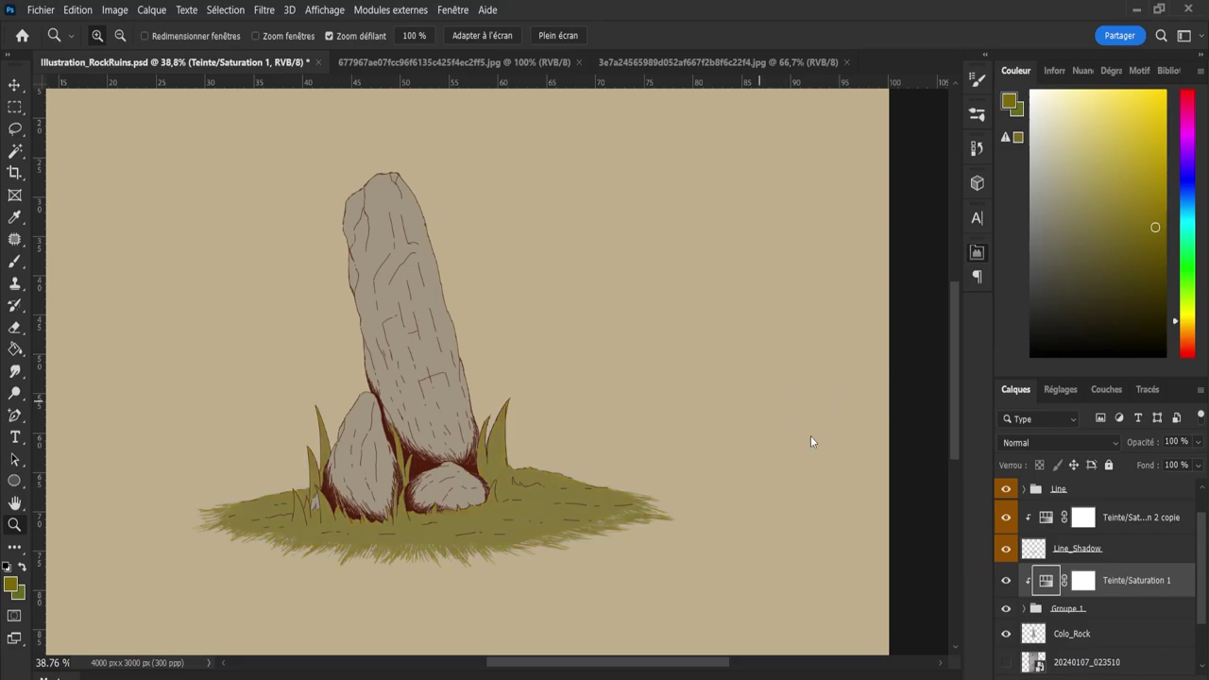
{"action": "left_click_drag", "start_coordinate": [810, 440], "coordinate": [789, 439]}
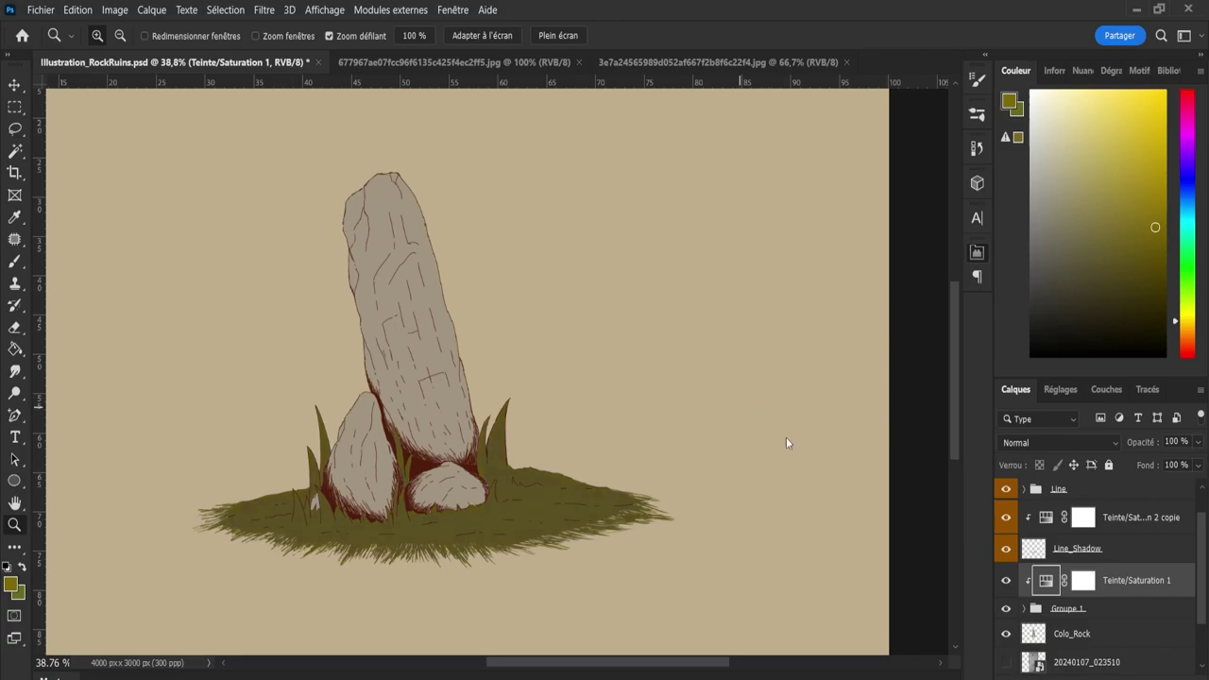
{"action": "mouse_move", "coordinate": [788, 430]}
{"action": "left_mouse_down"}
{"action": "mouse_move", "coordinate": [861, 426]}
{"action": "mouse_move", "coordinate": [815, 429]}
{"action": "mouse_move", "coordinate": [891, 329]}
{"action": "left_mouse_up"}
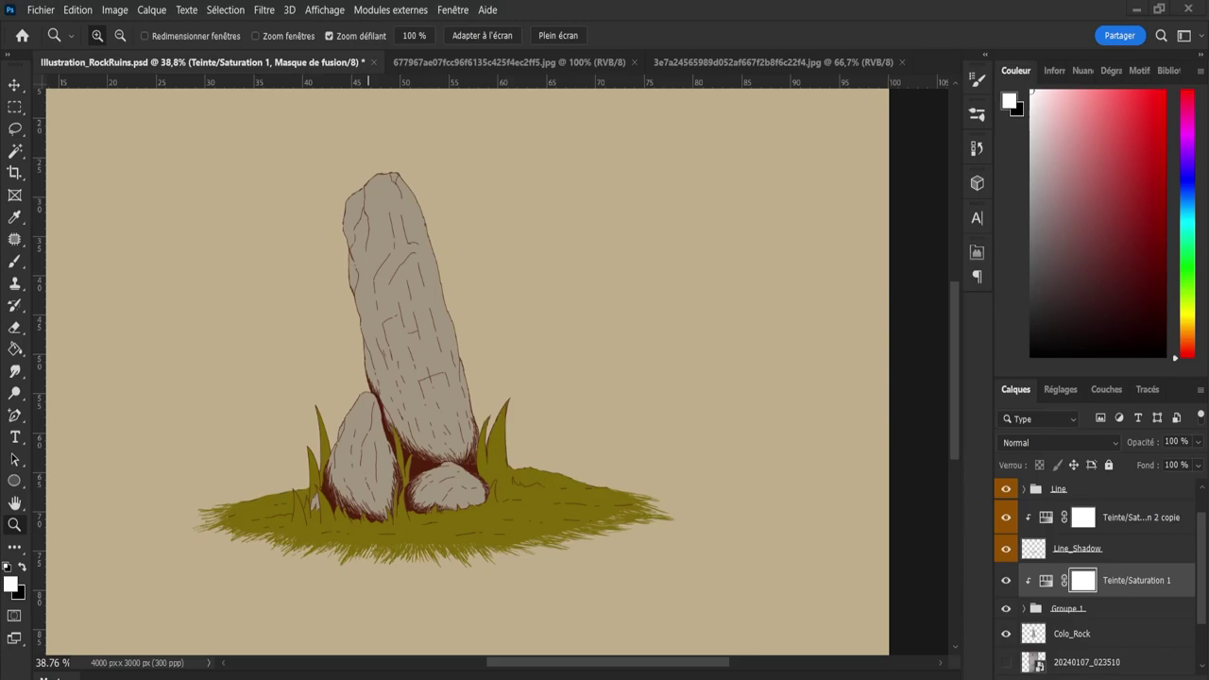
{"action": "left_click", "coordinate": [1045, 581]}
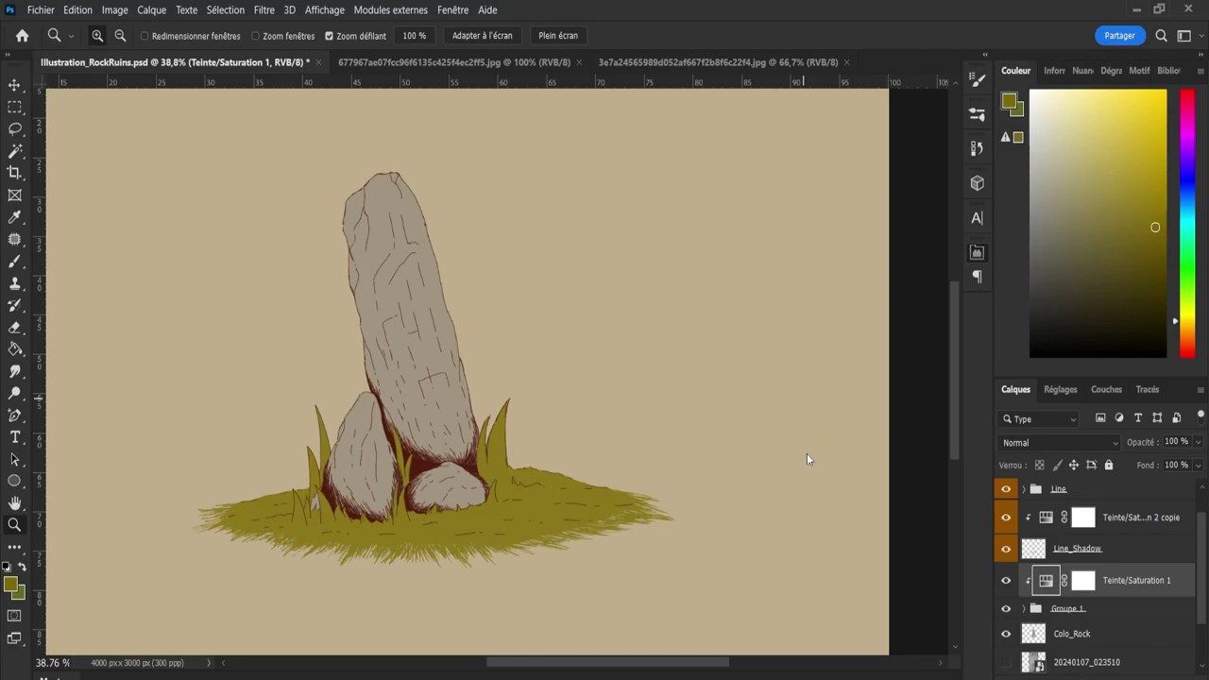
{"action": "key", "text": "ctrl+z"}
{"action": "key", "text": "ctrl+shift+z"}
{"action": "left_click", "coordinate": [999, 579]}
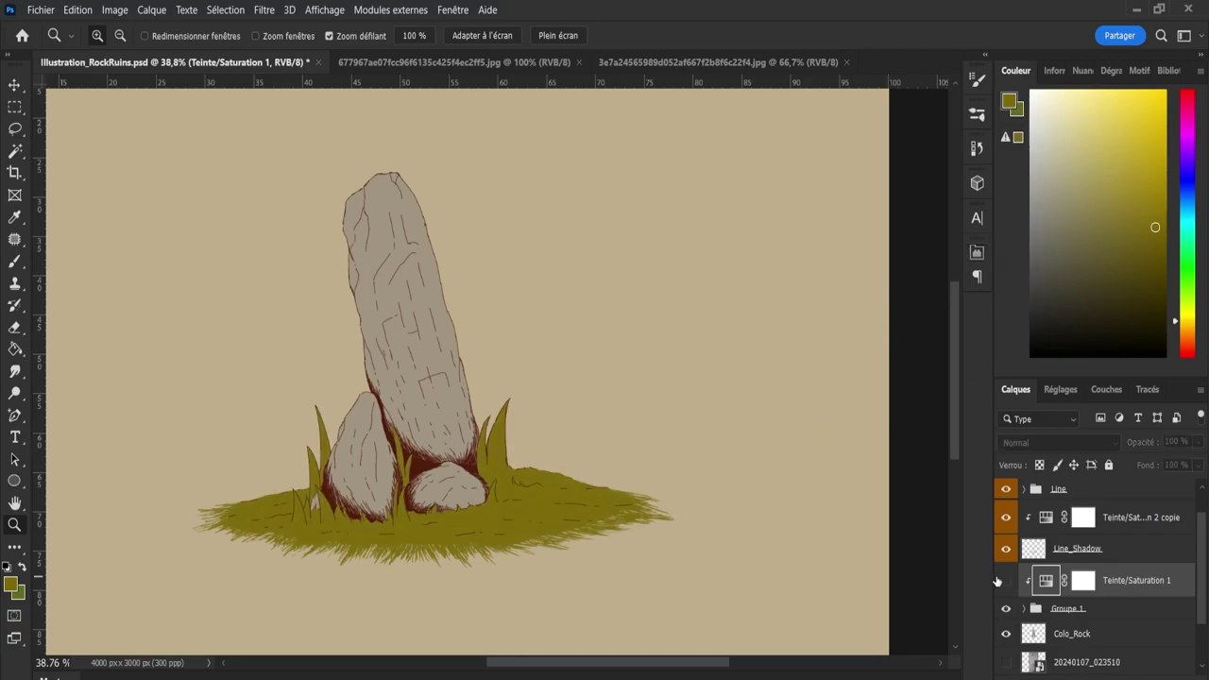
{"action": "left_click", "coordinate": [996, 580]}
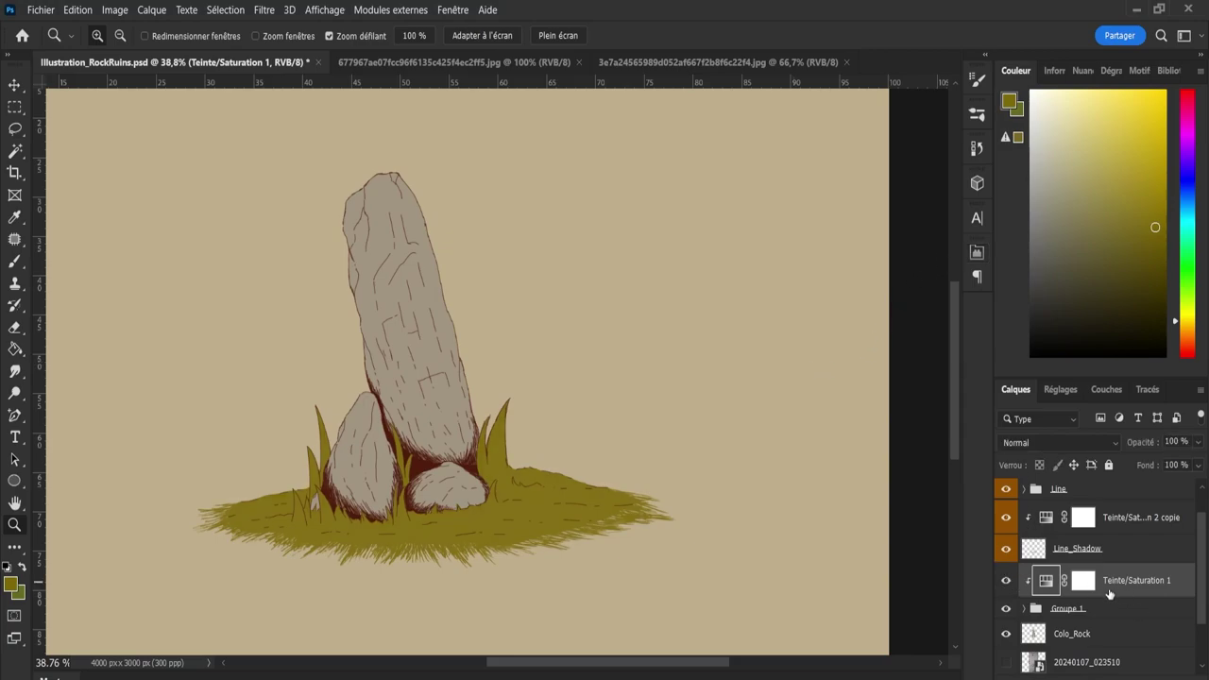
Add an empty layer clipped above Colo_Rock, then unclip and delete it.
{"action": "left_click", "coordinate": [1071, 630]}
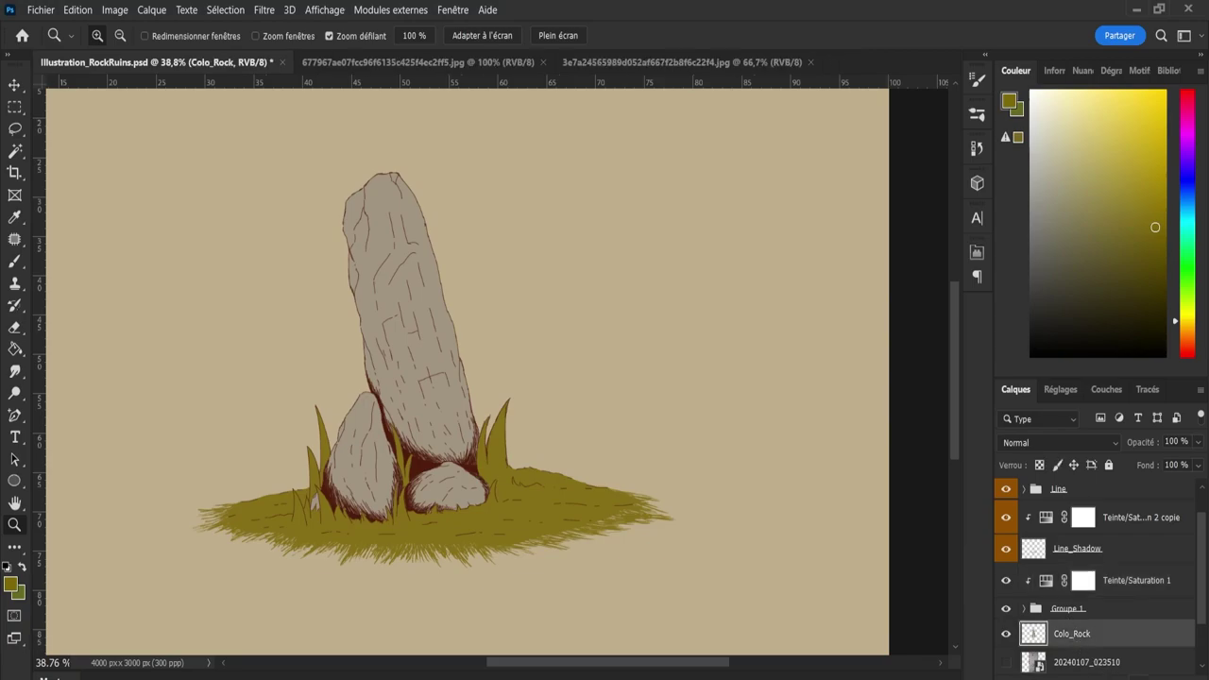
{"action": "key", "text": "ctrl+shift+alt+n"}
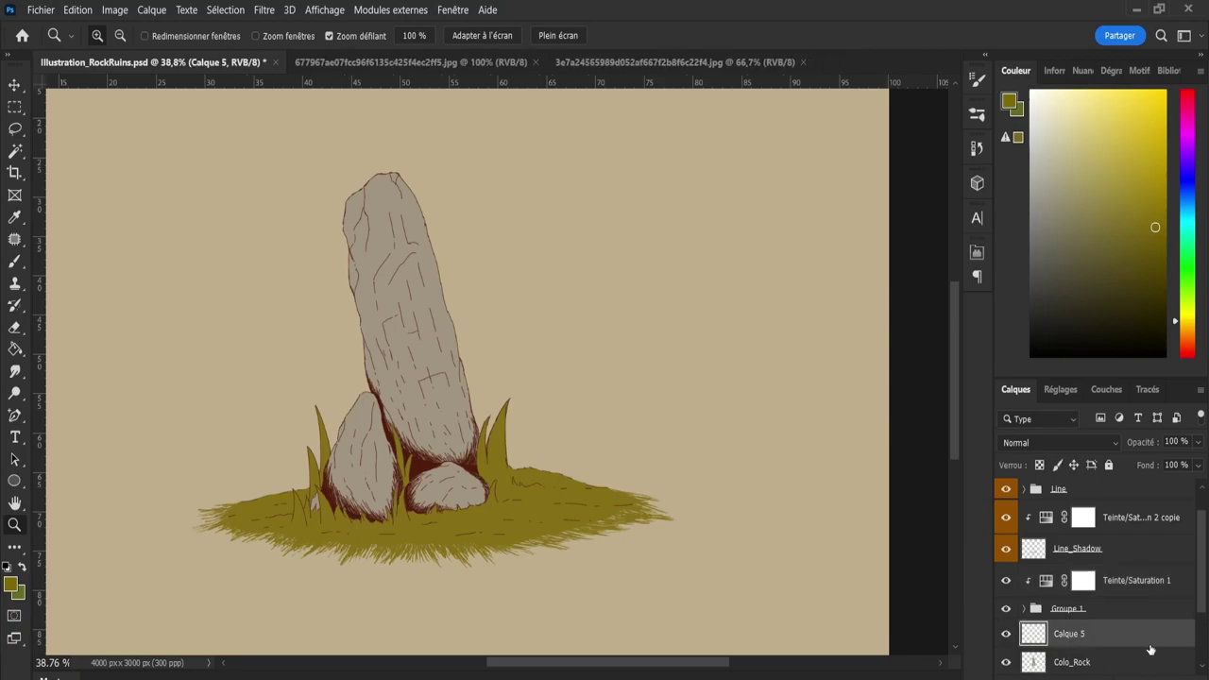
{"action": "key", "text": "alt"}
{"action": "left_click", "coordinate": [1074, 642], "text": "alt"}
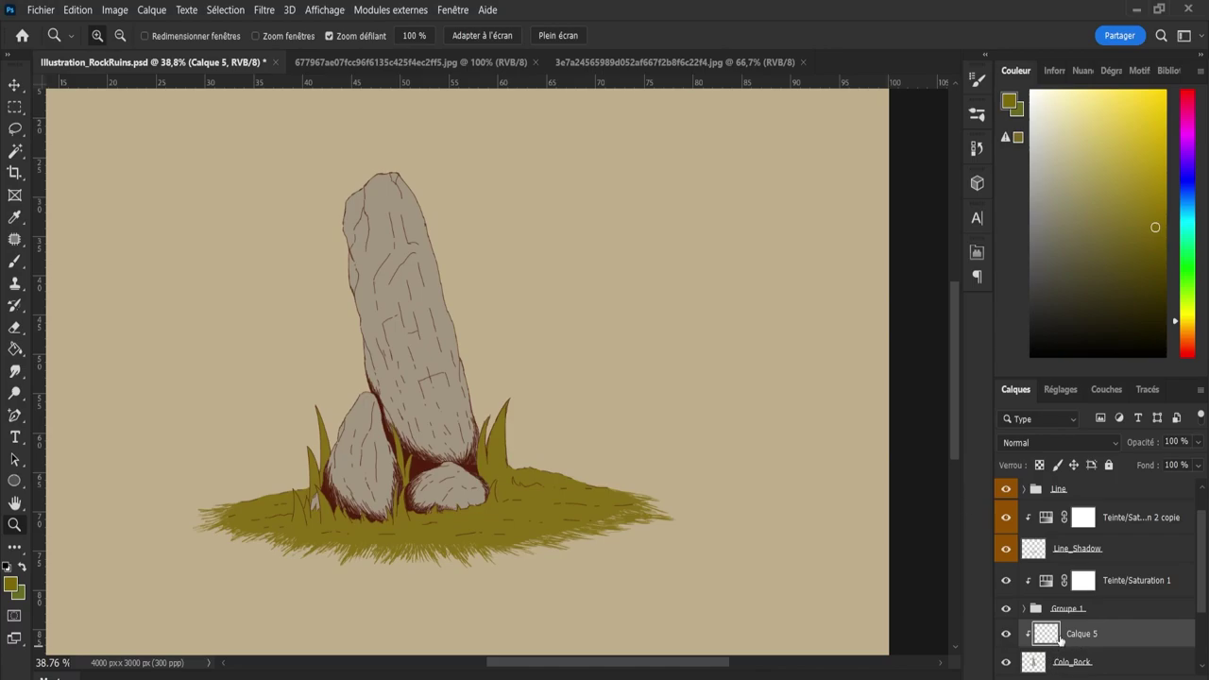
{"action": "left_click", "coordinate": [1062, 647], "text": "alt"}
{"action": "key", "text": "Delete"}
{"action": "left_click", "coordinate": [1077, 635]}
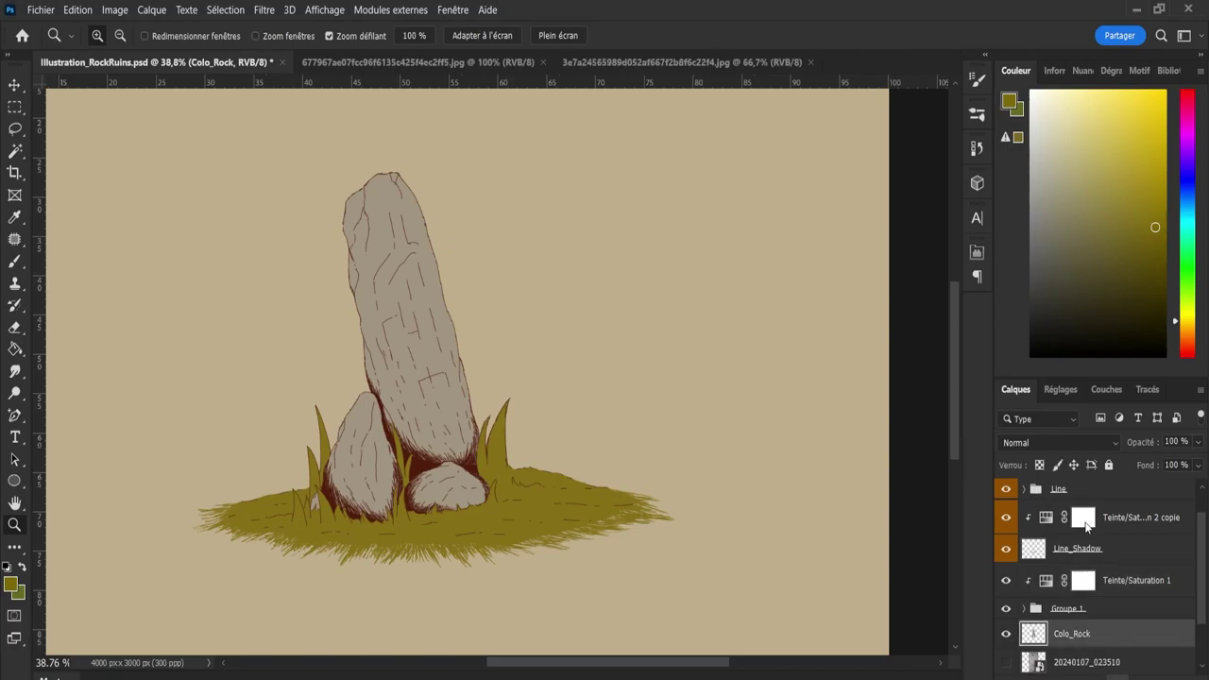
Clip a Teinte/Saturation 3 adjustment to Colo_Rock for a warm taupe-grey, comparing it on and off.
{"action": "key", "text": "ctrl+u"}
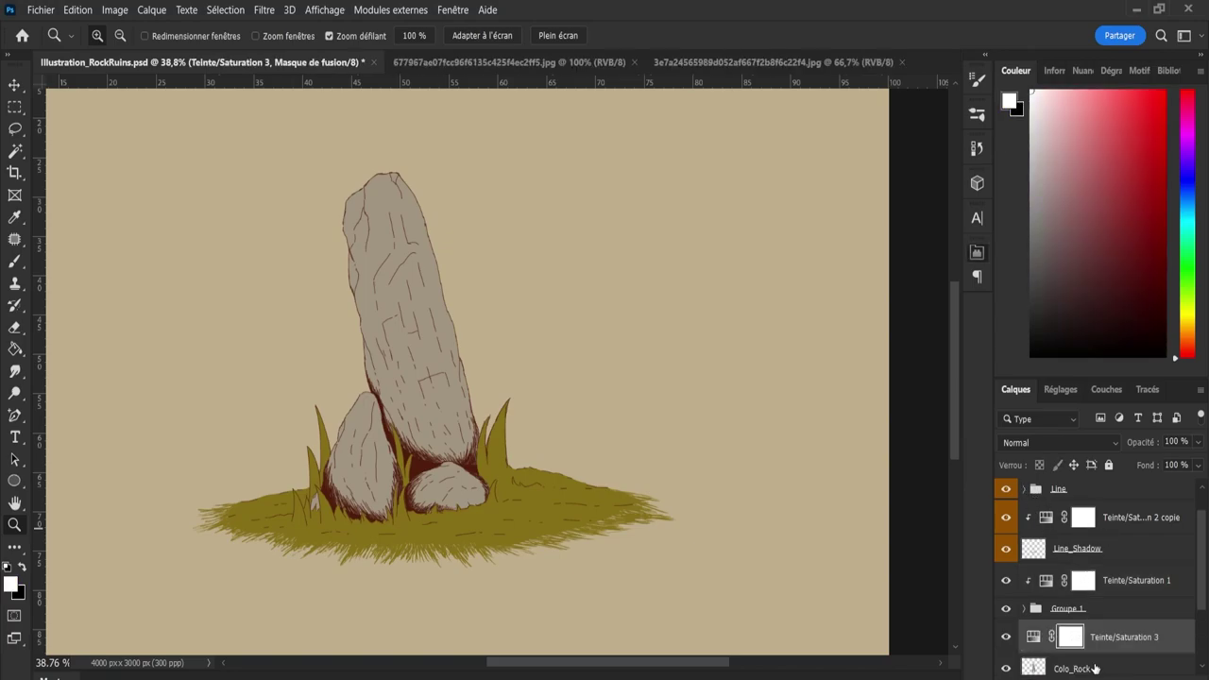
{"action": "left_click", "coordinate": [1091, 651], "text": "alt"}
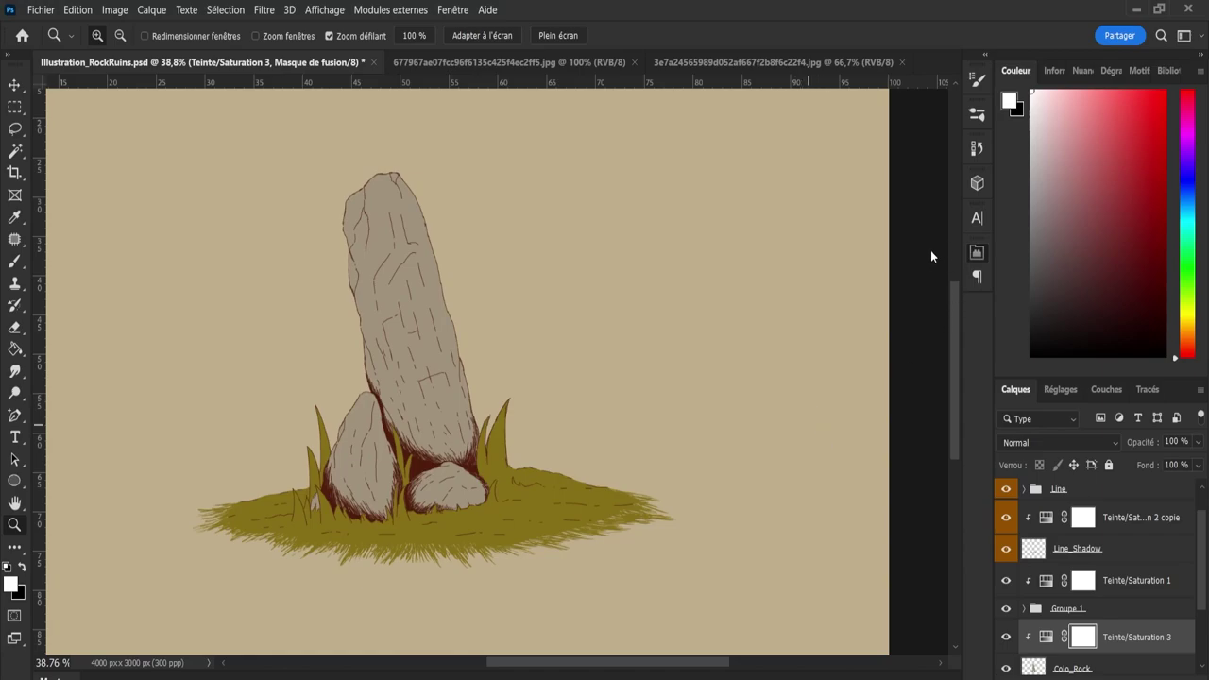
{"action": "left_click", "coordinate": [1006, 636]}
{"action": "left_click", "coordinate": [1041, 639]}
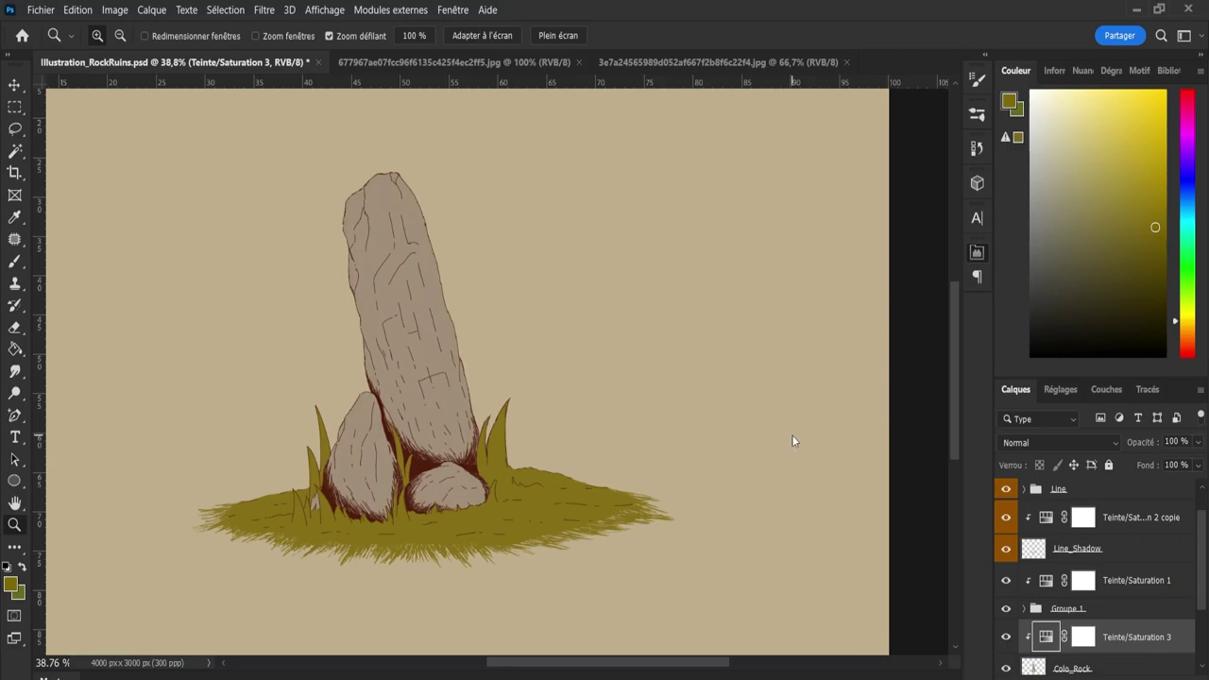
{"action": "left_click", "coordinate": [1005, 638]}
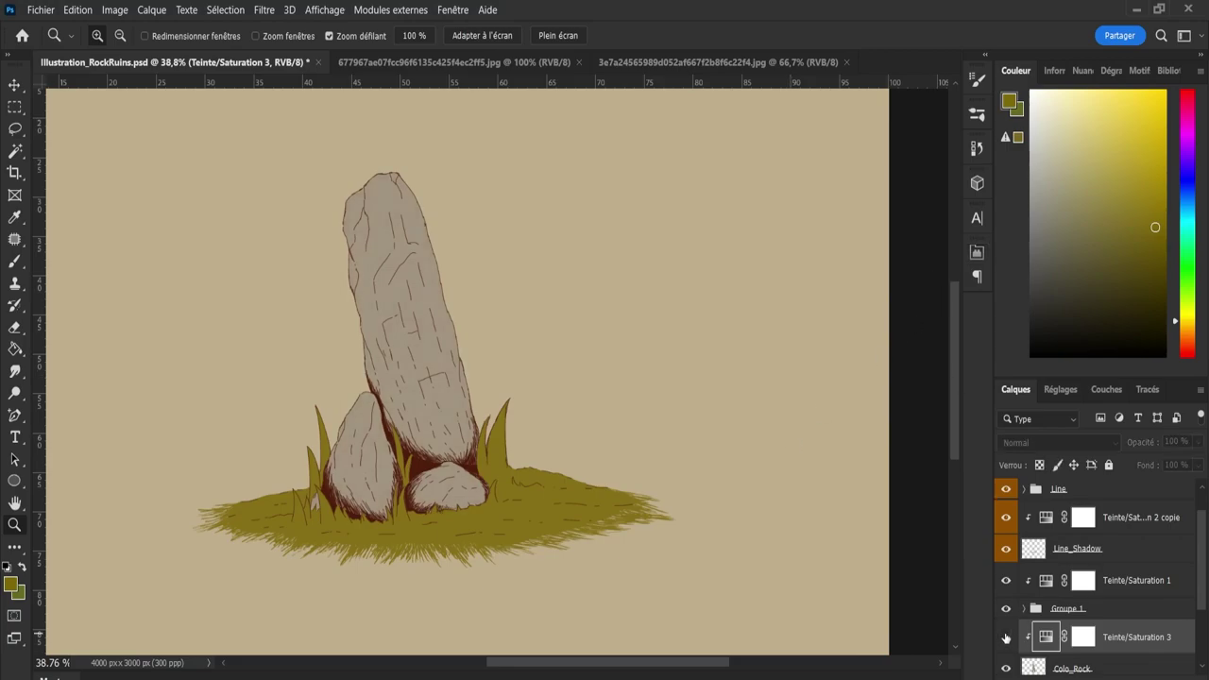
{"action": "left_click", "coordinate": [1006, 638]}
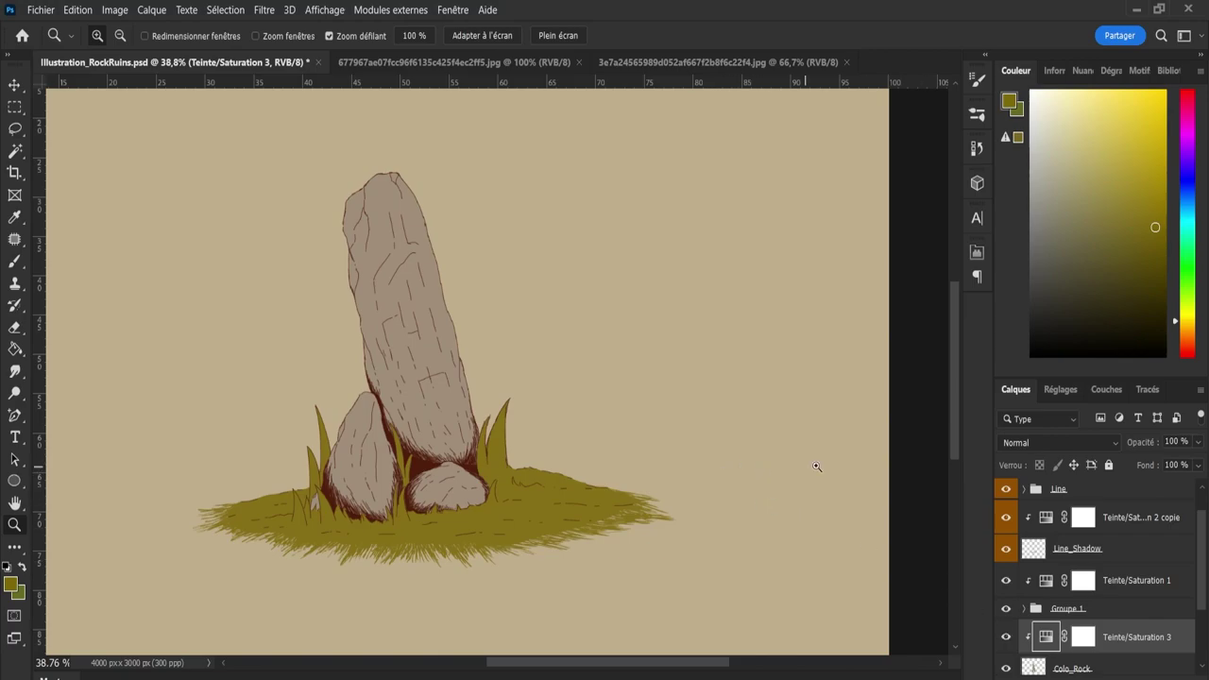
{"action": "scroll", "coordinate": [1074, 574], "scroll_direction": "down", "scroll_amount": 3}
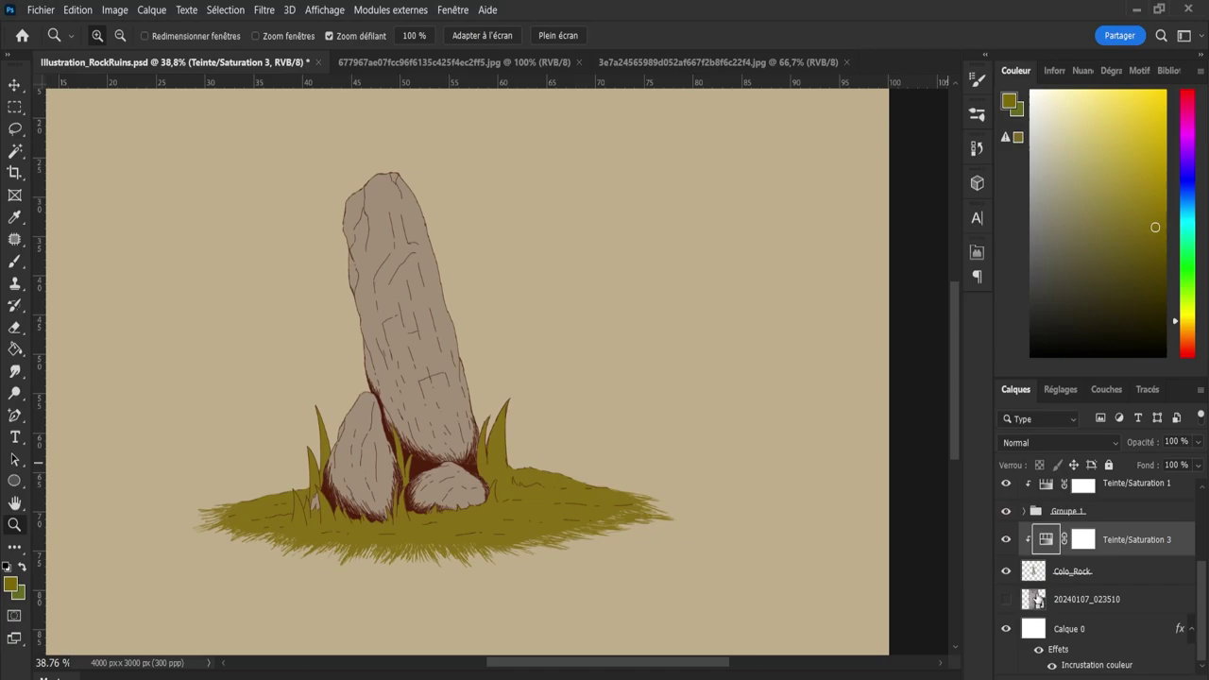
Merge the rock colour layer with its Teinte/Saturation 3 adjustment.
{"action": "left_click", "coordinate": [1006, 571]}
{"action": "left_click", "coordinate": [1062, 576]}
{"action": "key", "text": "ctrl+e"}
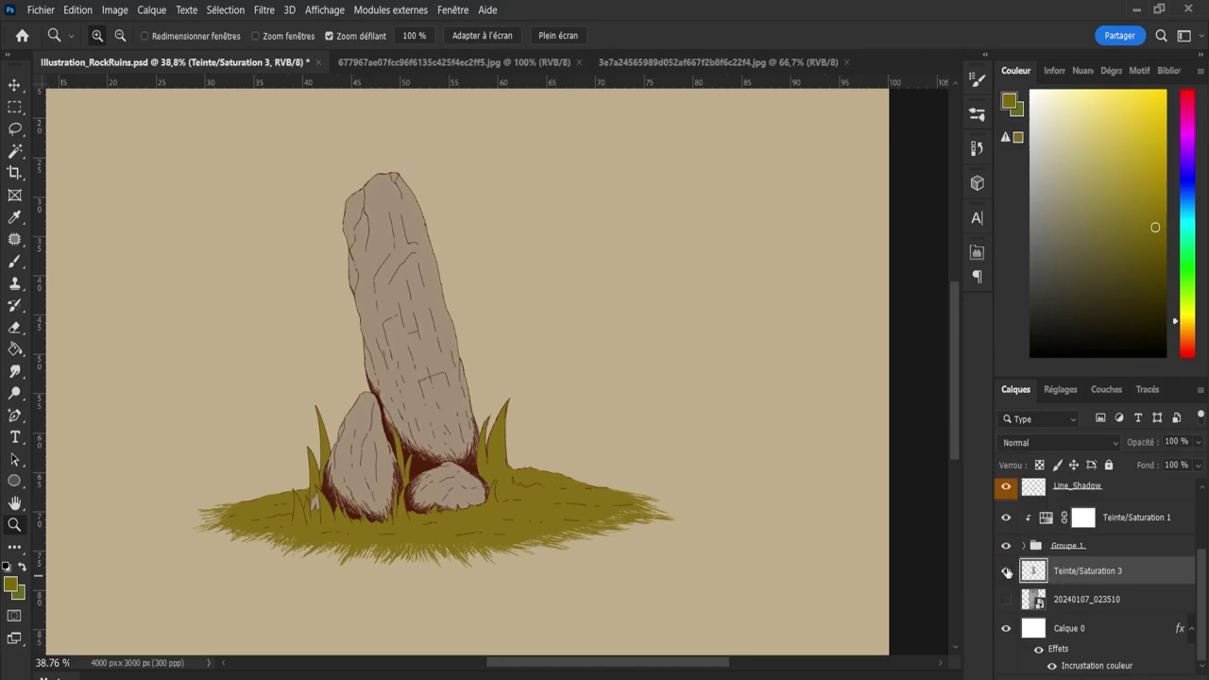
{"action": "left_click", "coordinate": [1006, 570]}
{"action": "left_click", "coordinate": [1067, 547]}
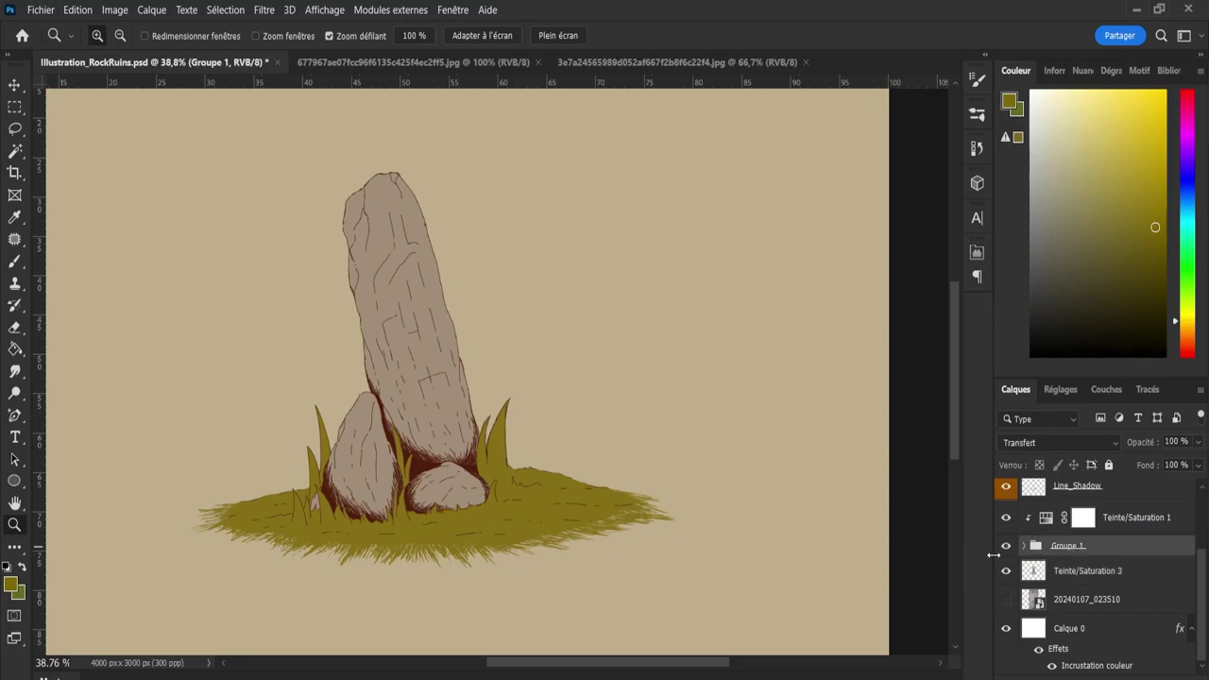
{"action": "left_click", "coordinate": [1045, 571]}
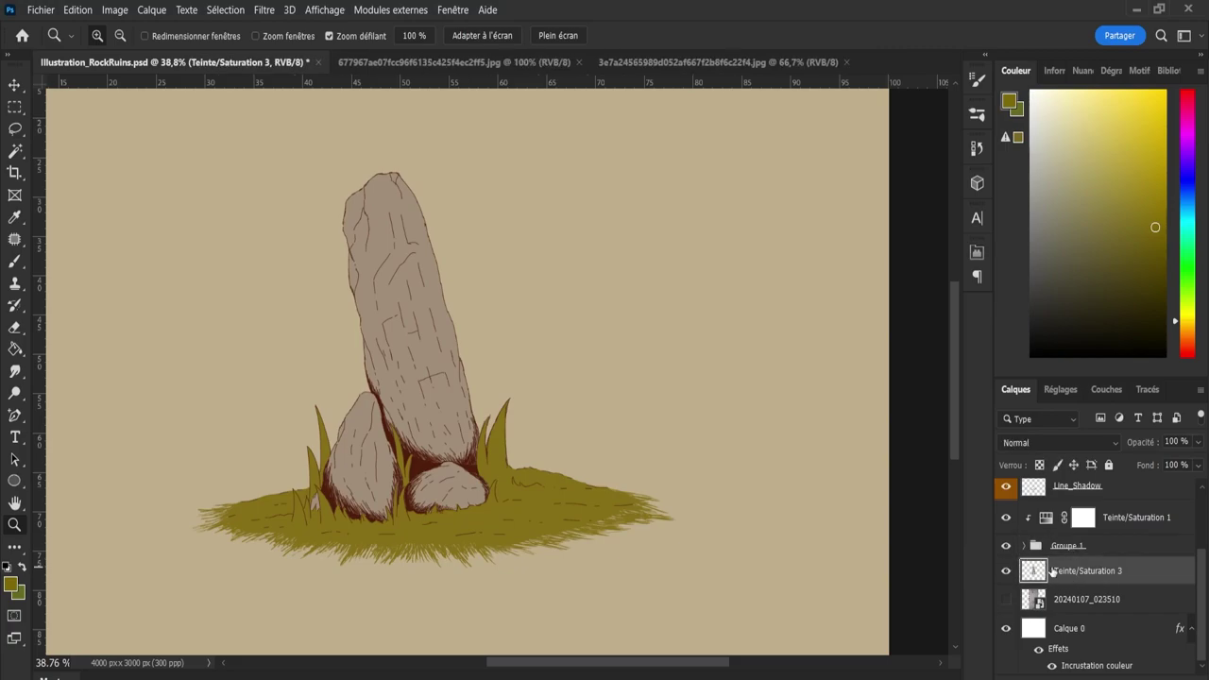
{"action": "scroll", "coordinate": [1053, 571], "scroll_direction": "up", "scroll_amount": 2}
On Line_Shadow, try a black brush stroke beside the rock, then undo it.
{"action": "left_click", "coordinate": [1056, 557]}
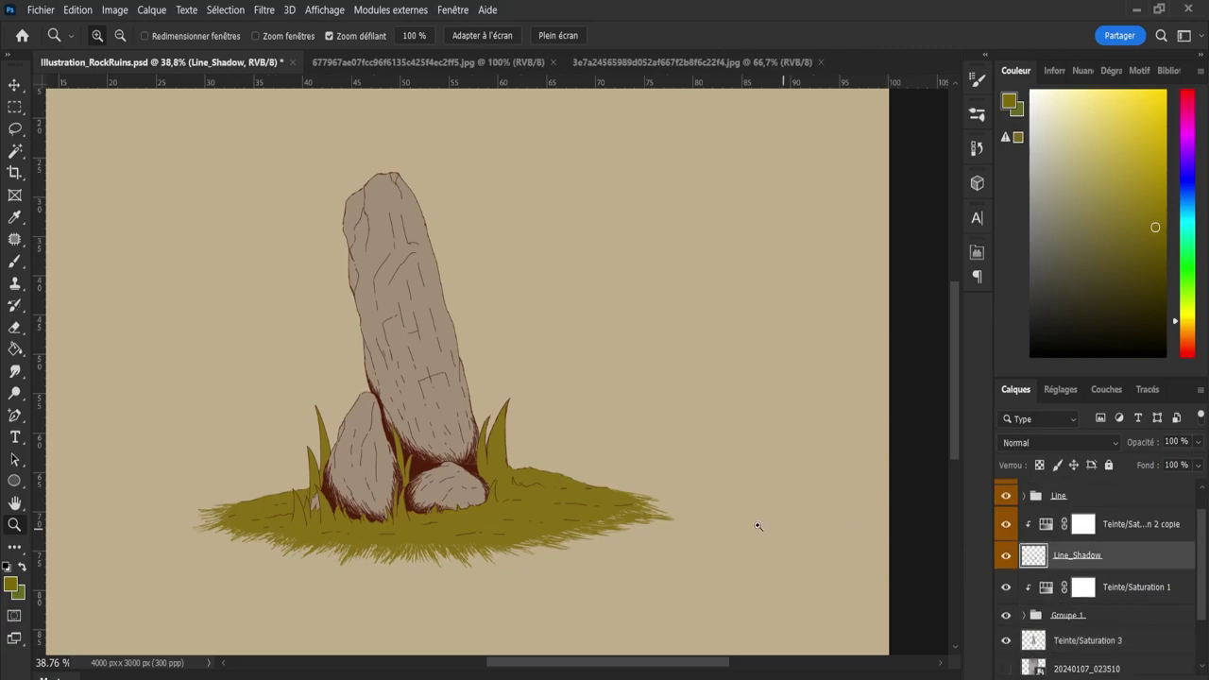
{"action": "scroll", "coordinate": [298, 522], "scroll_direction": "up", "scroll_amount": 3, "text": "alt"}
{"action": "scroll", "coordinate": [298, 523], "scroll_direction": "up", "scroll_amount": 2, "text": "alt"}
{"action": "scroll", "coordinate": [299, 522], "scroll_direction": "up", "scroll_amount": 2, "text": "alt"}
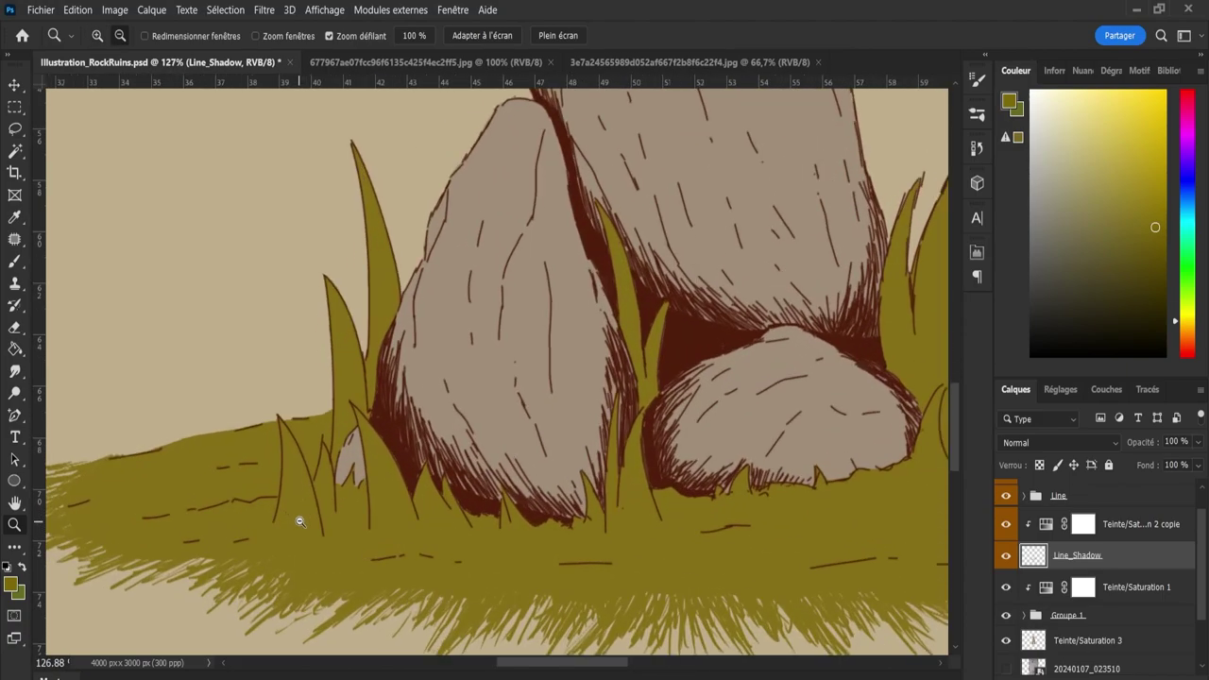
{"action": "left_click", "coordinate": [1032, 351]}
{"action": "key", "text": "b"}
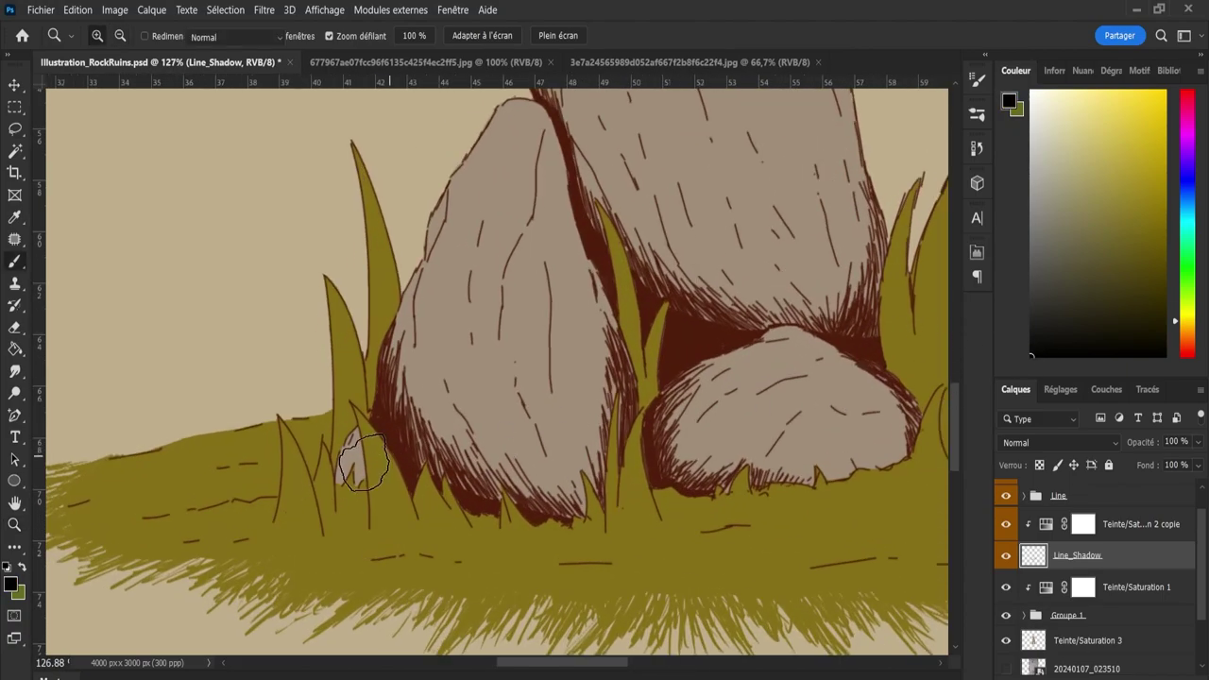
{"action": "left_click_drag", "start_coordinate": [354, 437], "coordinate": [359, 482]}
{"action": "key", "text": "ctrl+z"}
{"action": "key", "text": "ctrl+z"}
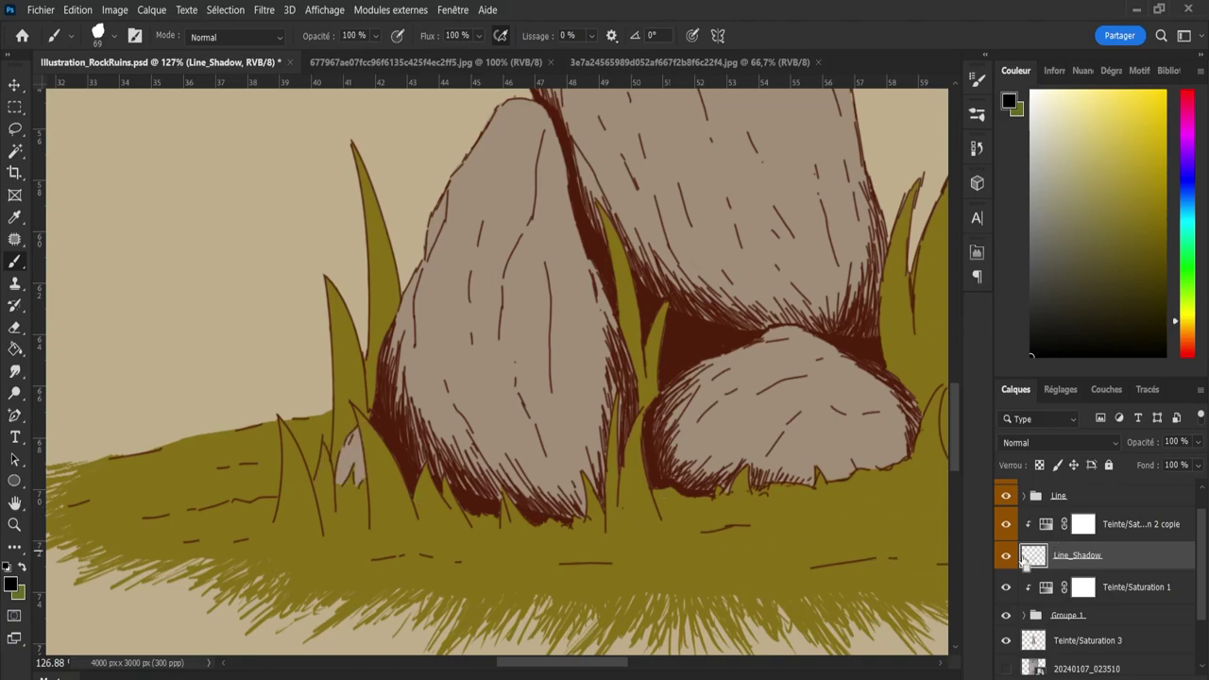
Shade the tiny left stone dark red inside the rock selection, then deselect, zoom out and save.
{"action": "left_click", "coordinate": [1033, 557], "text": "ctrl"}
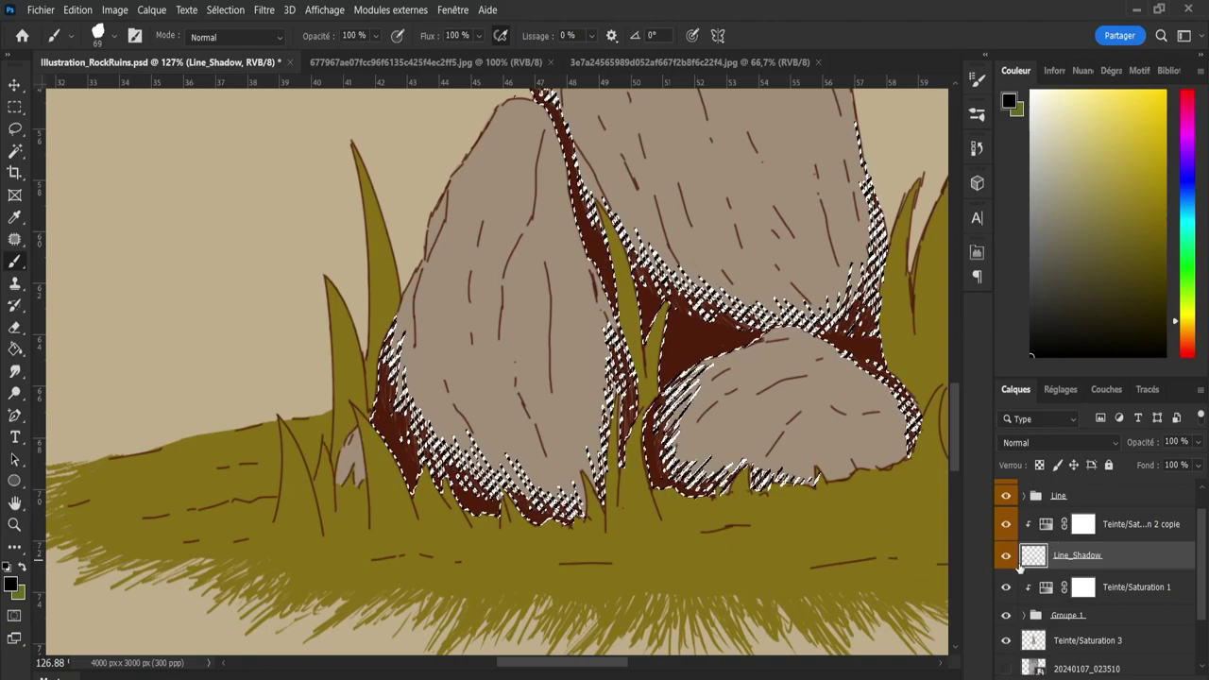
{"action": "left_click", "coordinate": [1033, 640], "text": "ctrl"}
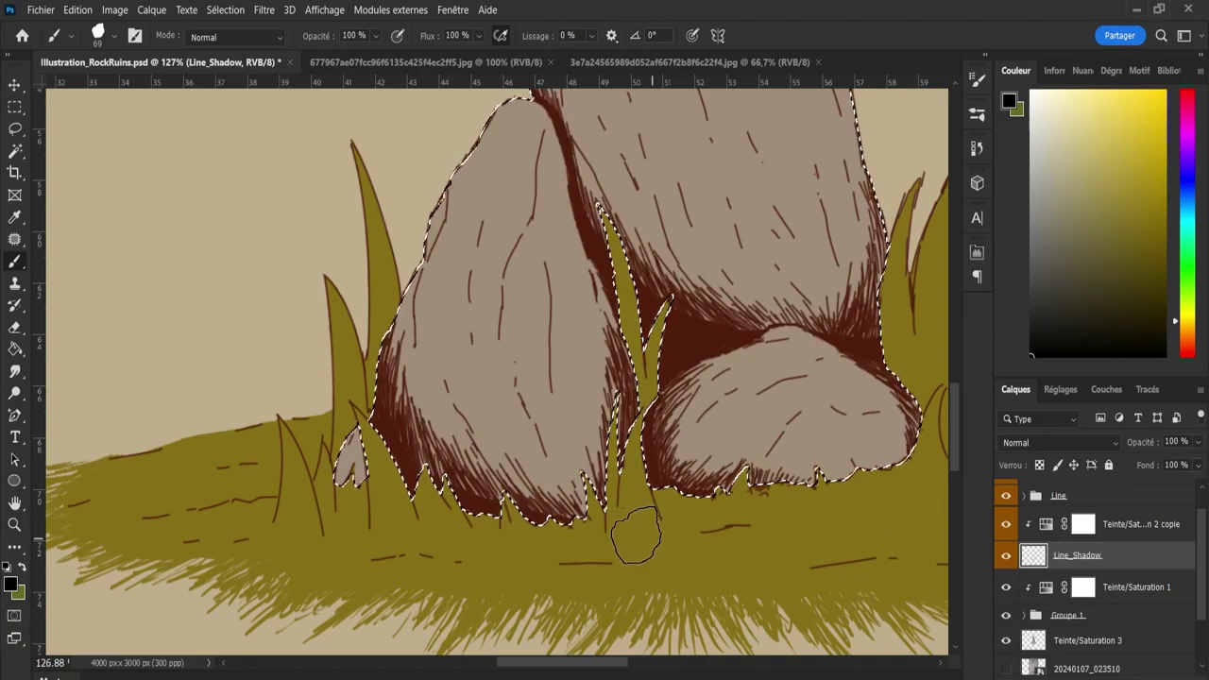
{"action": "left_click_drag", "start_coordinate": [368, 442], "coordinate": [333, 501]}
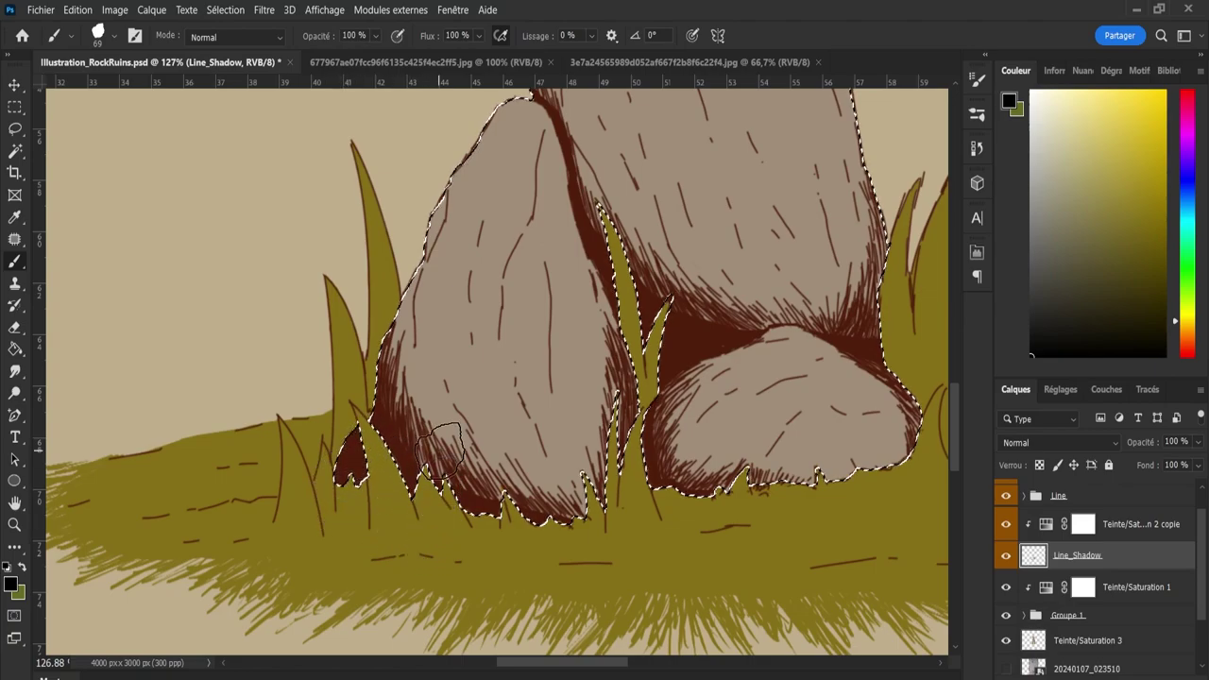
{"action": "key", "text": "l"}
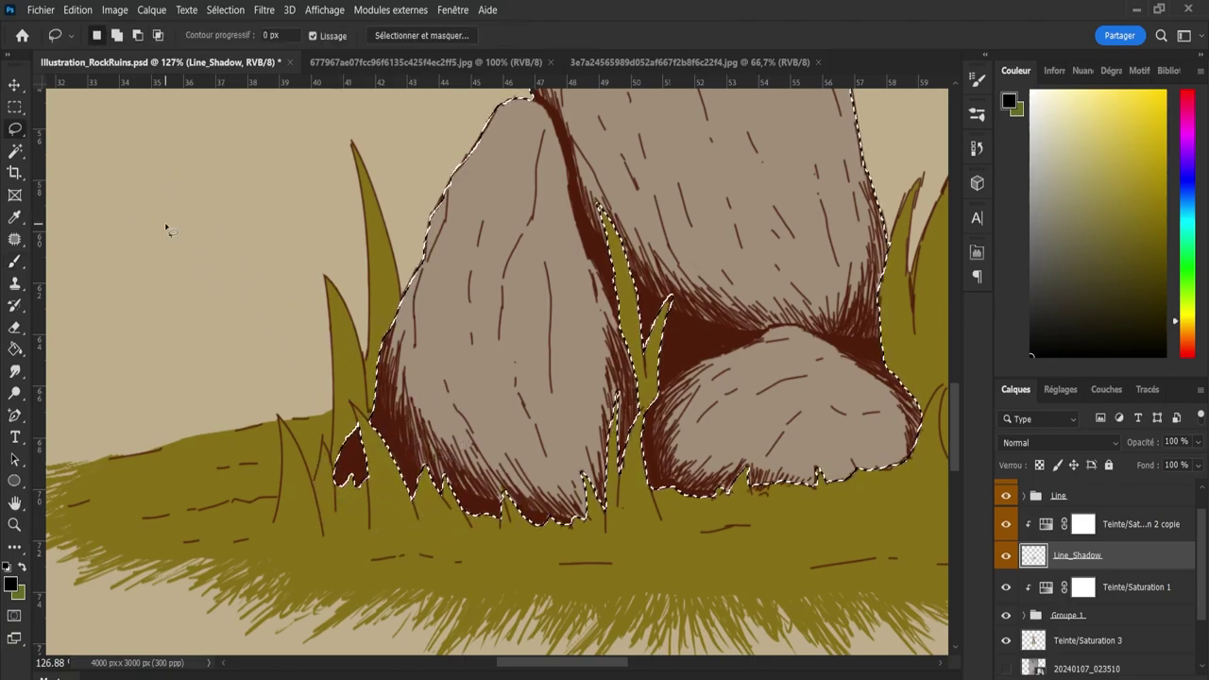
{"action": "key", "text": "ctrl+d"}
{"action": "key", "text": "z"}
{"action": "left_click_drag", "start_coordinate": [323, 425], "coordinate": [296, 436]}
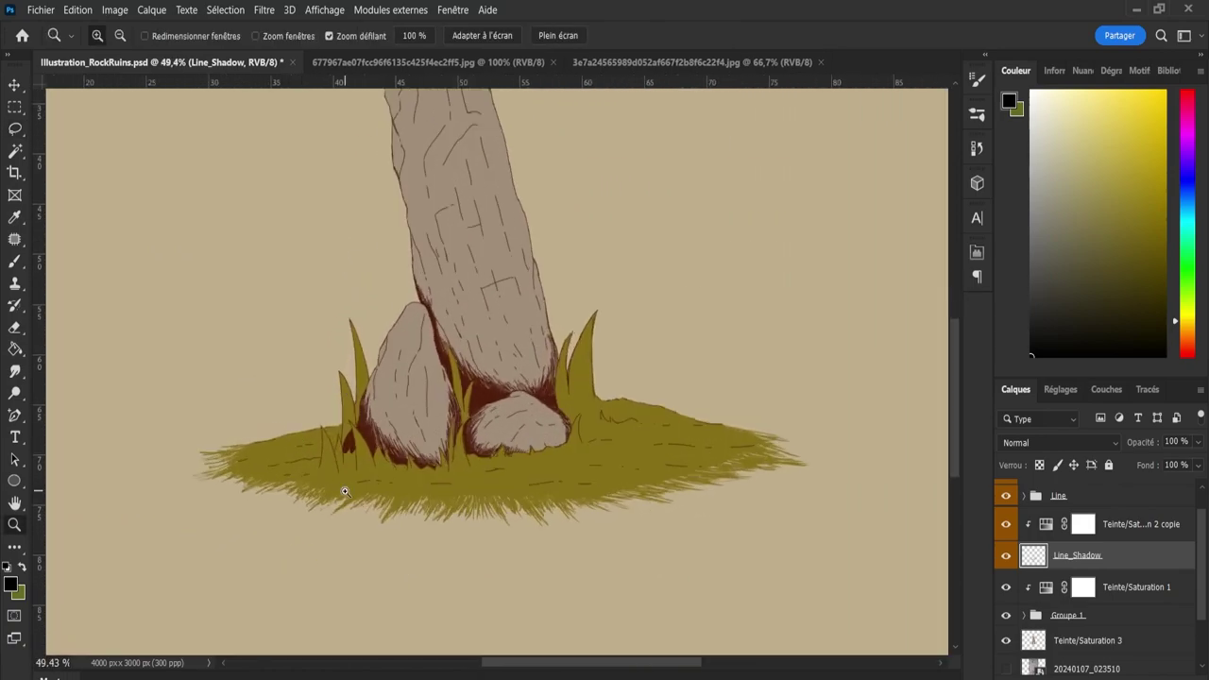
{"action": "key", "text": "ctrl+s"}
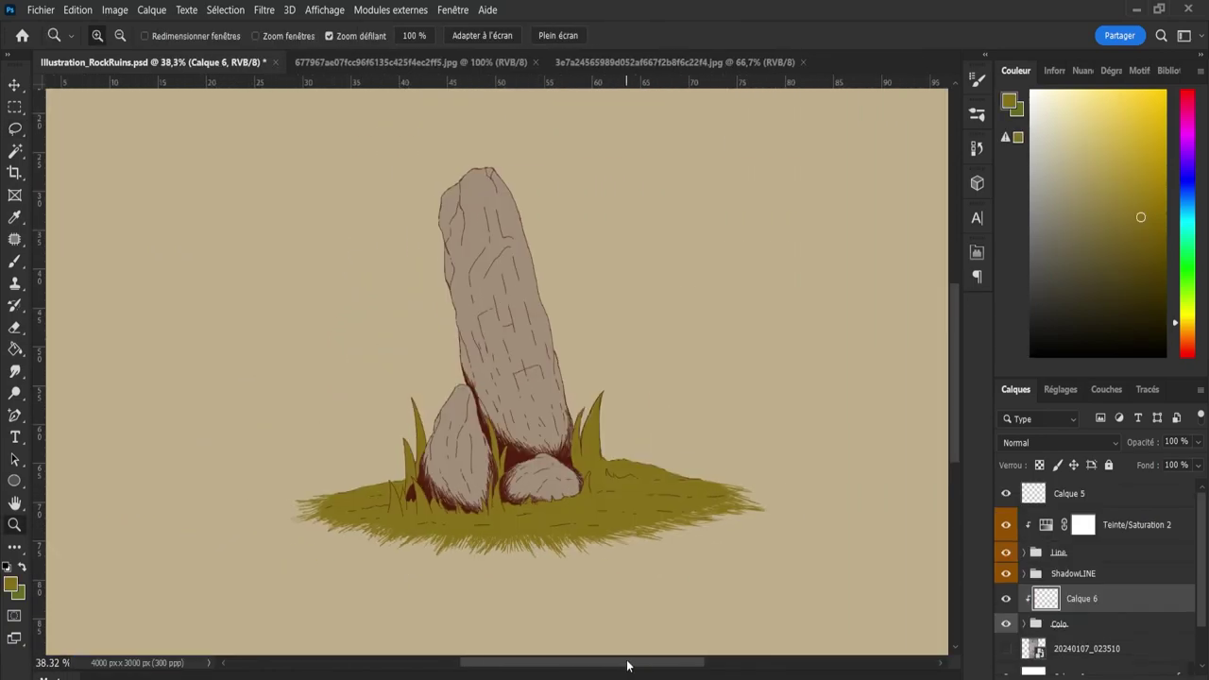
Pick a pale yellow, set a soft round 844 px brush, and set Calque 6 to Densité linéaire +.
{"action": "scroll", "coordinate": [955, 383], "scroll_direction": "up", "scroll_amount": 1}
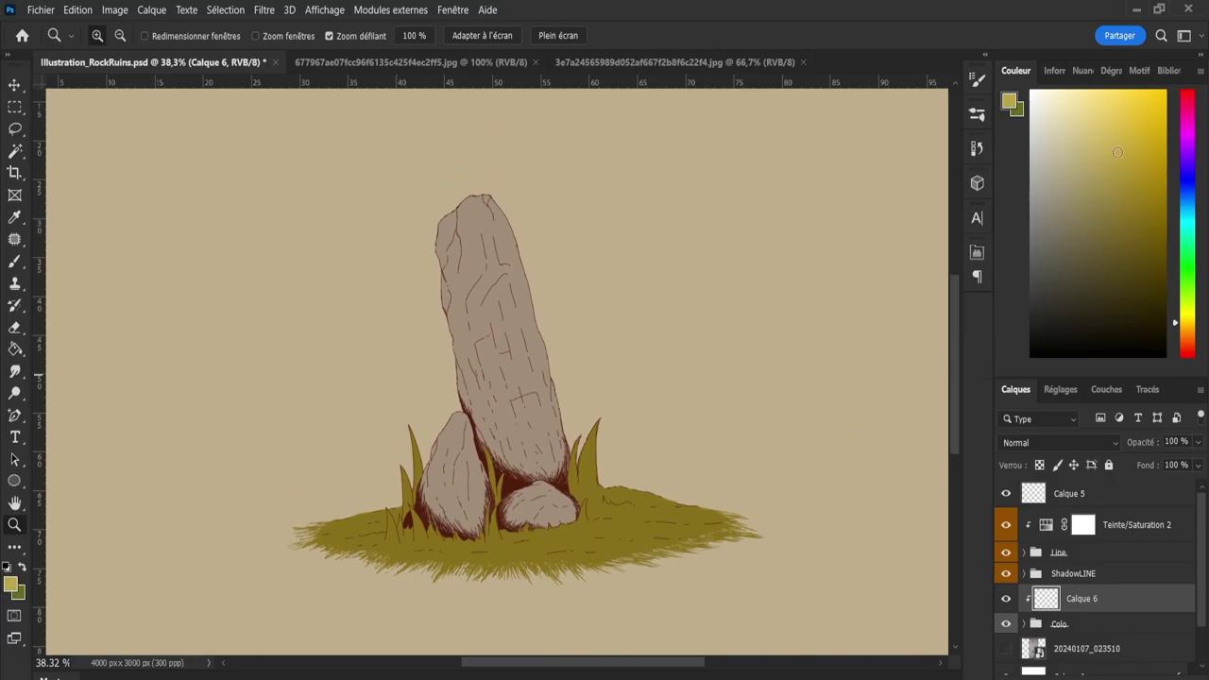
{"action": "left_click", "coordinate": [1091, 201]}
{"action": "left_click_drag", "start_coordinate": [1103, 185], "coordinate": [1111, 141]}
{"action": "key", "text": "b"}
{"action": "left_click_drag", "start_coordinate": [551, 204], "coordinate": [610, 226]}
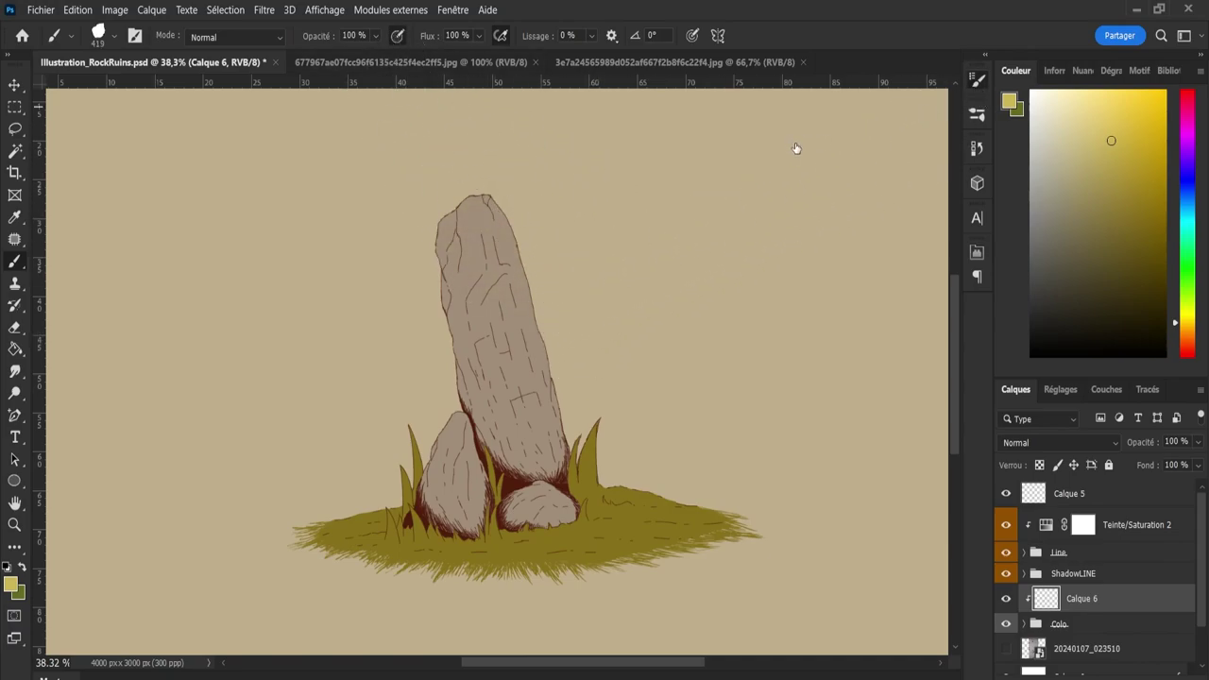
{"action": "key", "text": "comma"}
{"action": "key", "text": "comma"}
{"action": "left_click_drag", "start_coordinate": [450, 117], "coordinate": [494, 167]}
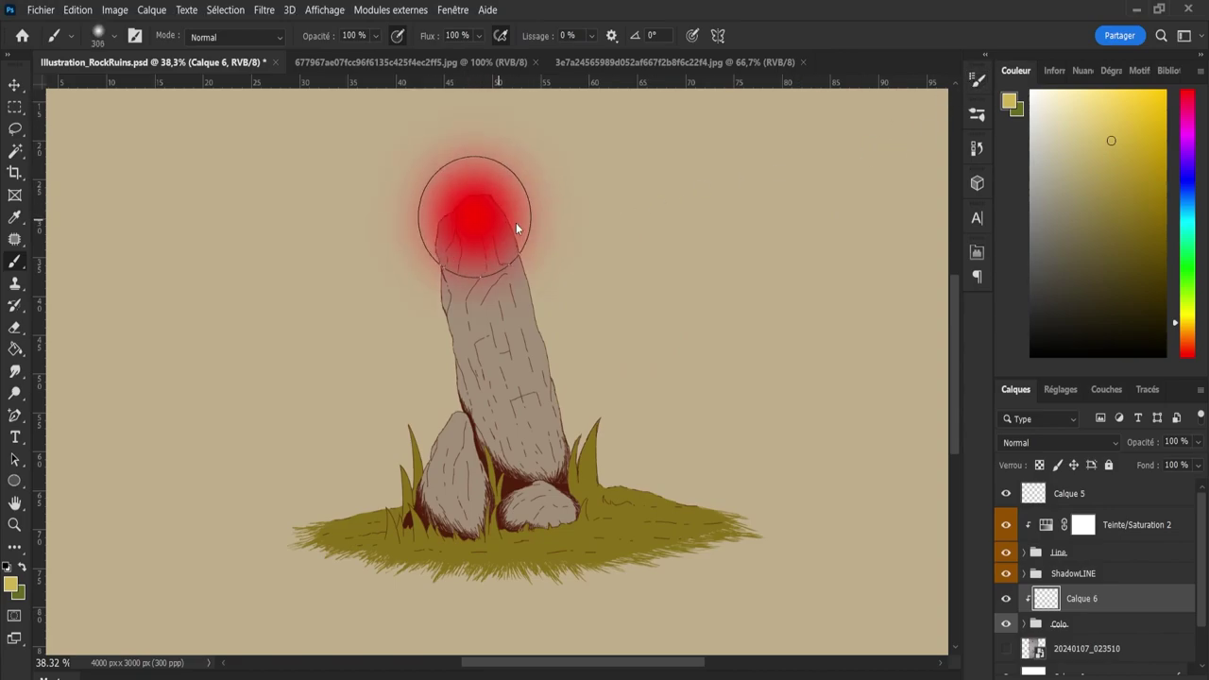
{"action": "left_click_drag", "start_coordinate": [467, 210], "coordinate": [535, 223]}
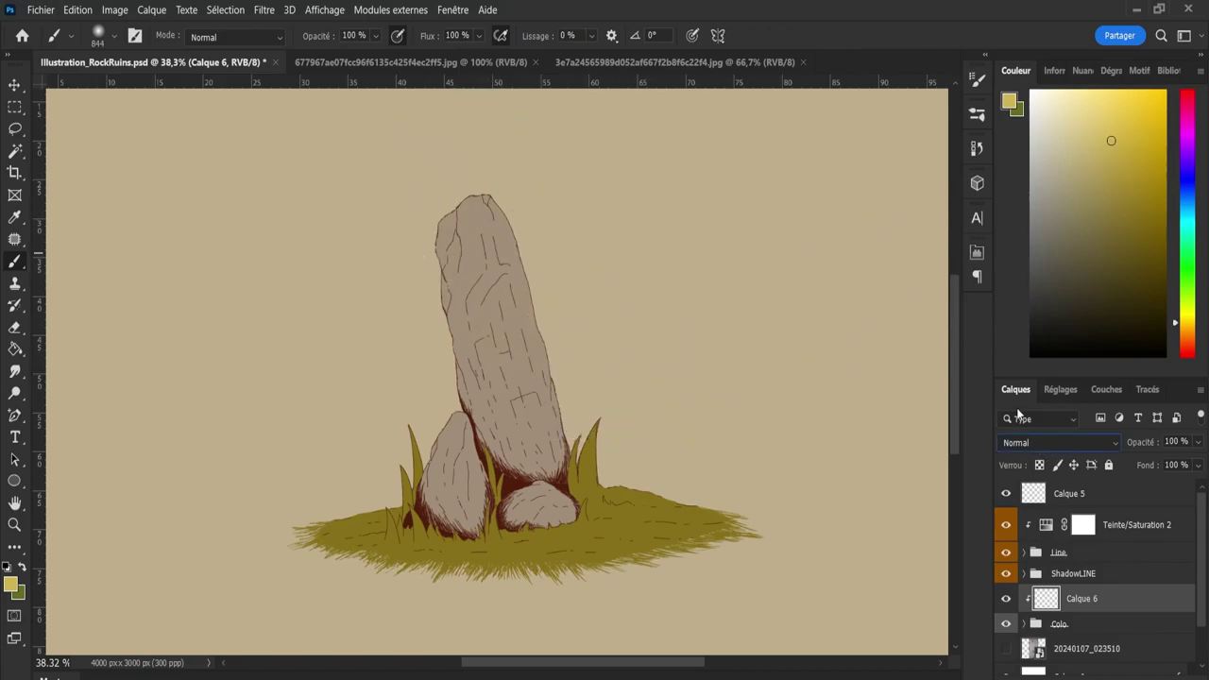
{"action": "scroll", "coordinate": [1039, 442], "scroll_direction": "down", "scroll_amount": 6}
{"action": "key", "text": "Up"}
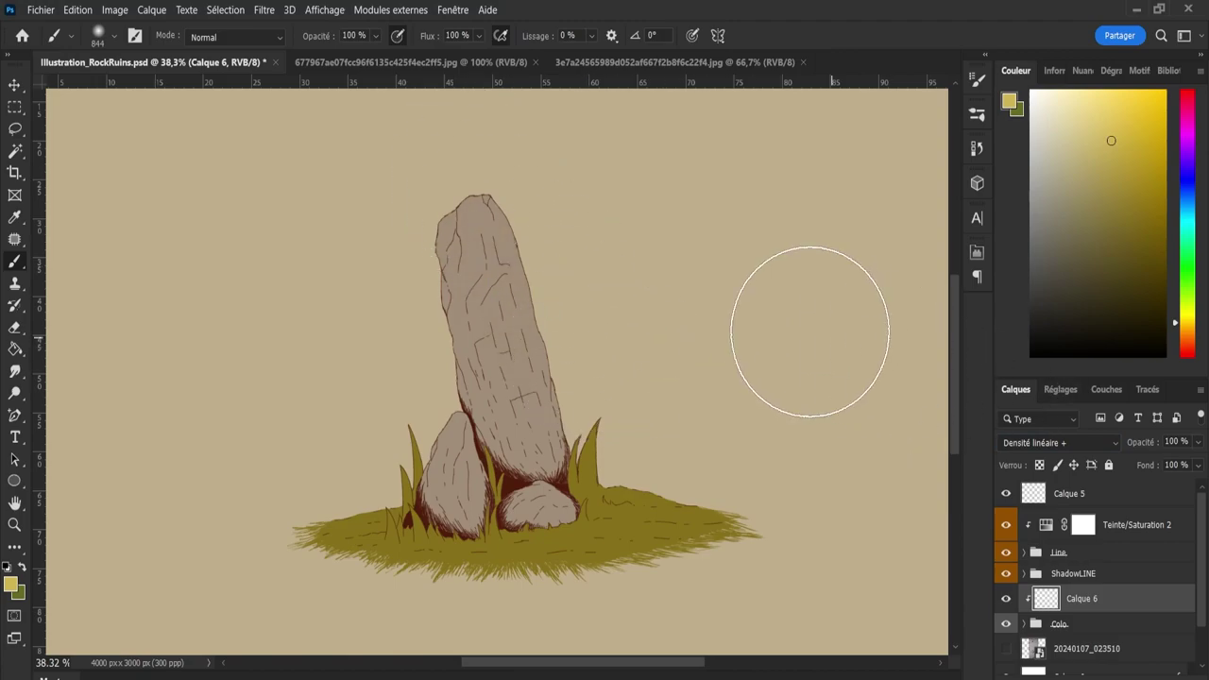
Glaze the top of the tall stone pale yellow in Densité linéaire - (Ajout) blending.
{"action": "left_click_drag", "start_coordinate": [493, 219], "coordinate": [553, 295]}
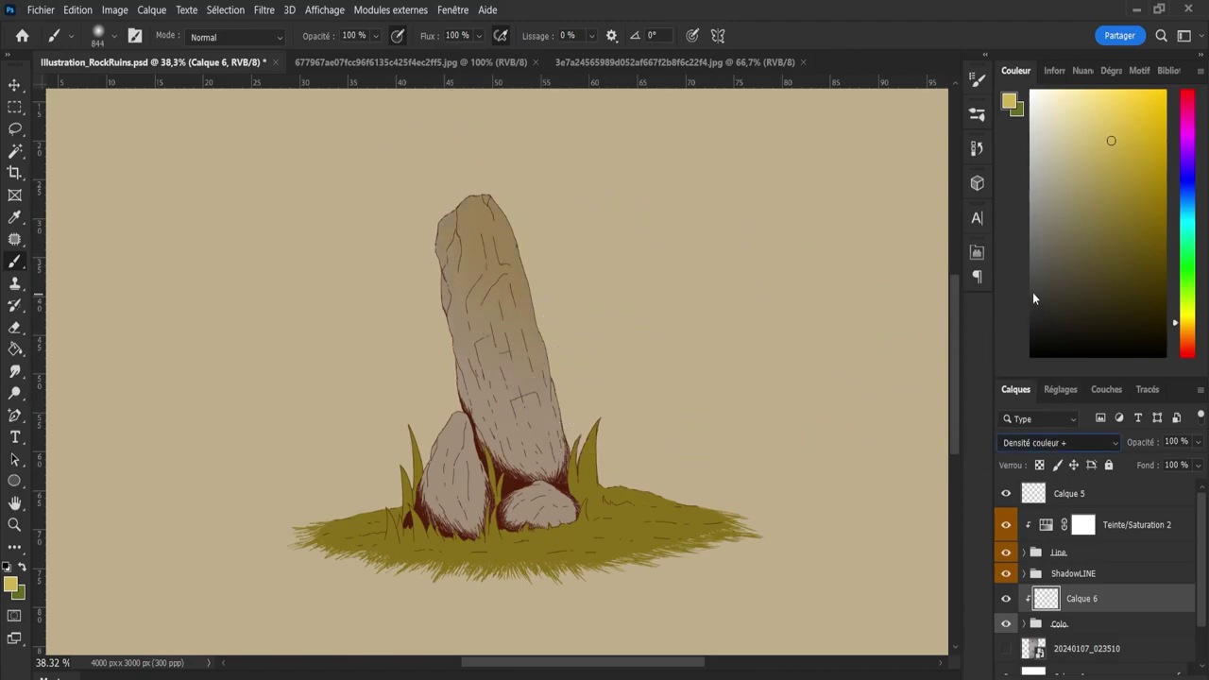
{"action": "key", "text": "Down"}
{"action": "key", "text": "Down"}
{"action": "key", "text": "Down"}
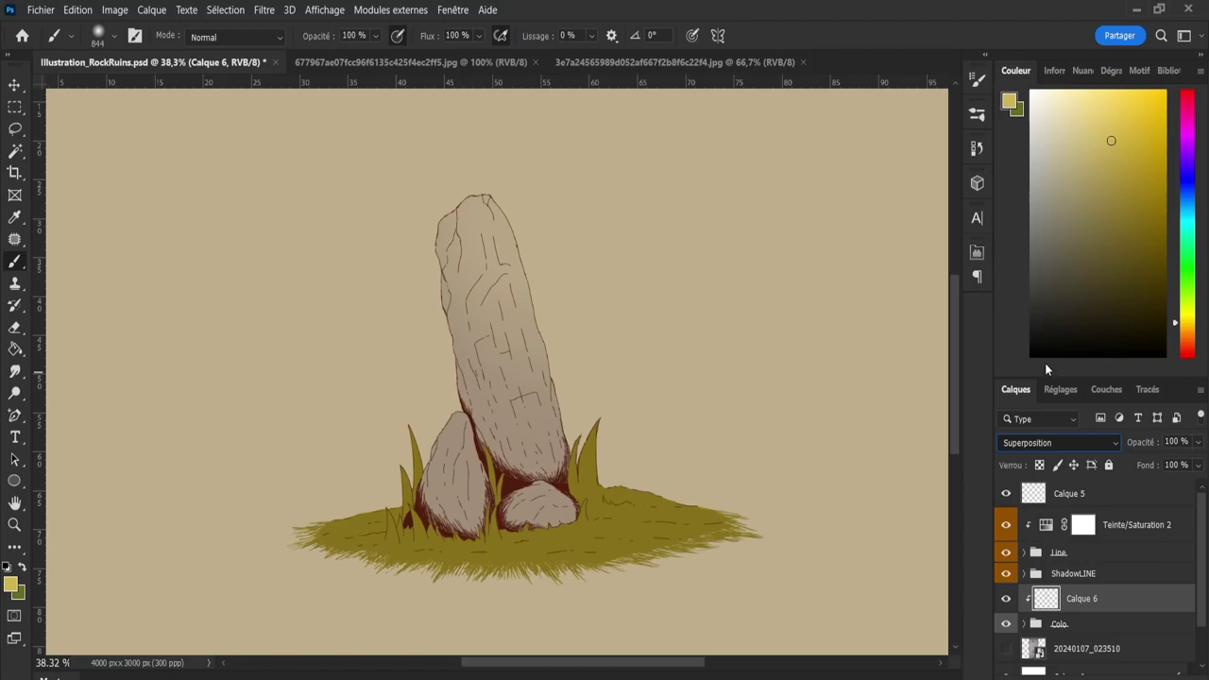
{"action": "key", "text": "Down"}
{"action": "key", "text": "Down"}
{"action": "key", "text": "Return"}
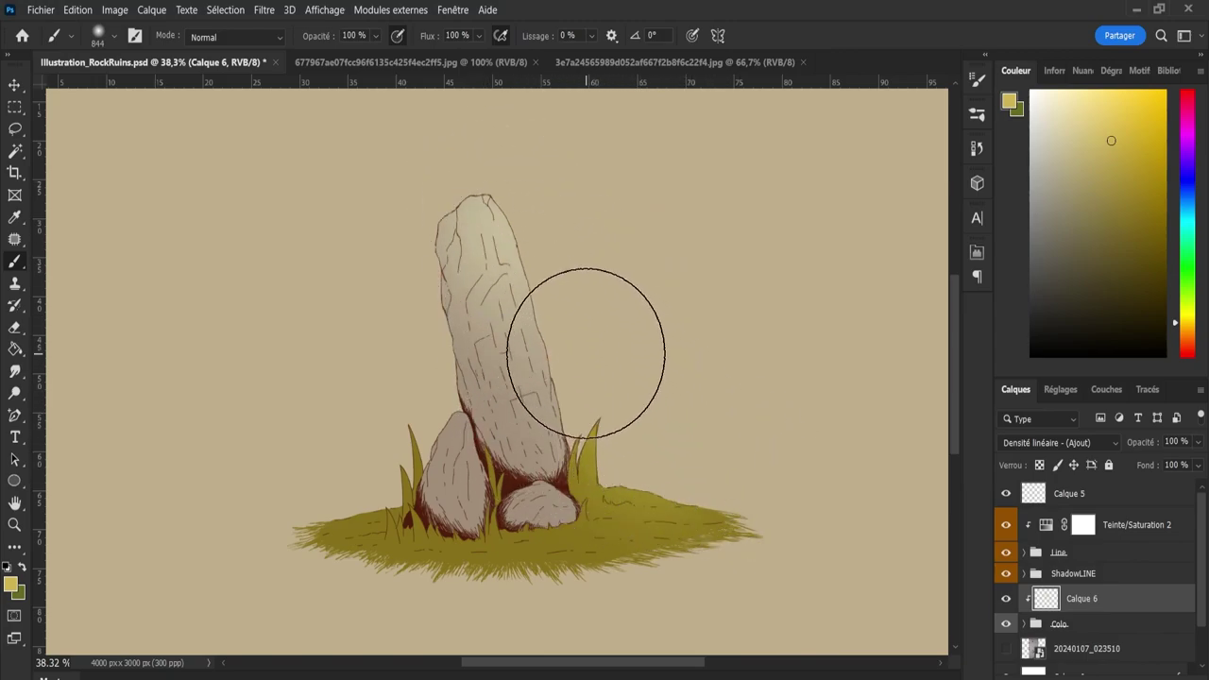
Set the eraser to about 695 px at 61% strength.
{"action": "key", "text": "e"}
{"action": "key", "text": "bracketright"}
{"action": "key", "text": "bracketright"}
{"action": "key", "text": "bracketright"}
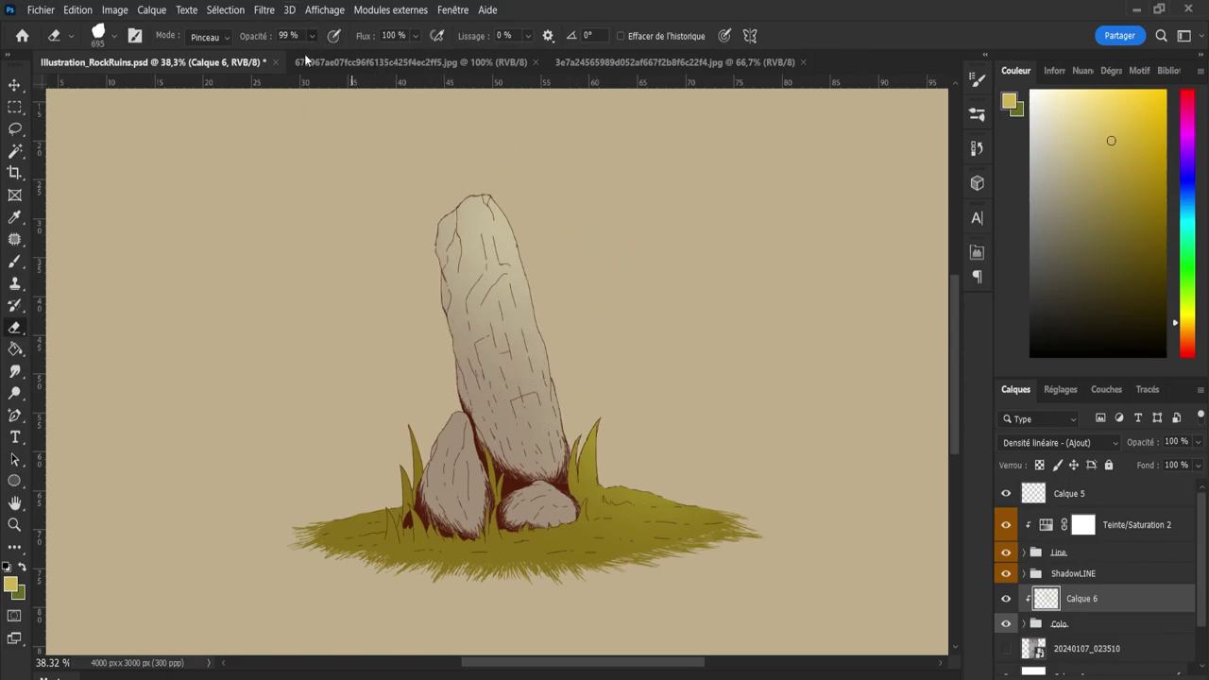
{"action": "key", "text": "6"}
{"action": "key", "text": "1"}
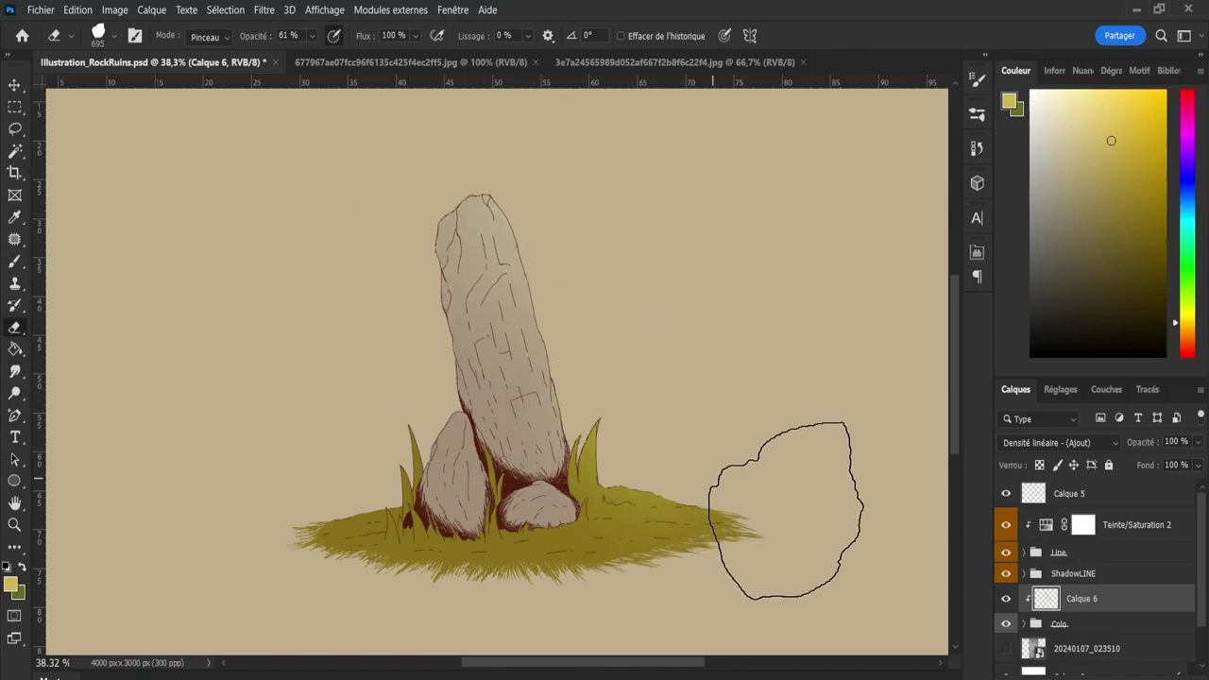
Highlight the upper left of the small front rock with a 155 px brush, then enlarge it to 339 px.
{"action": "key", "text": "b"}
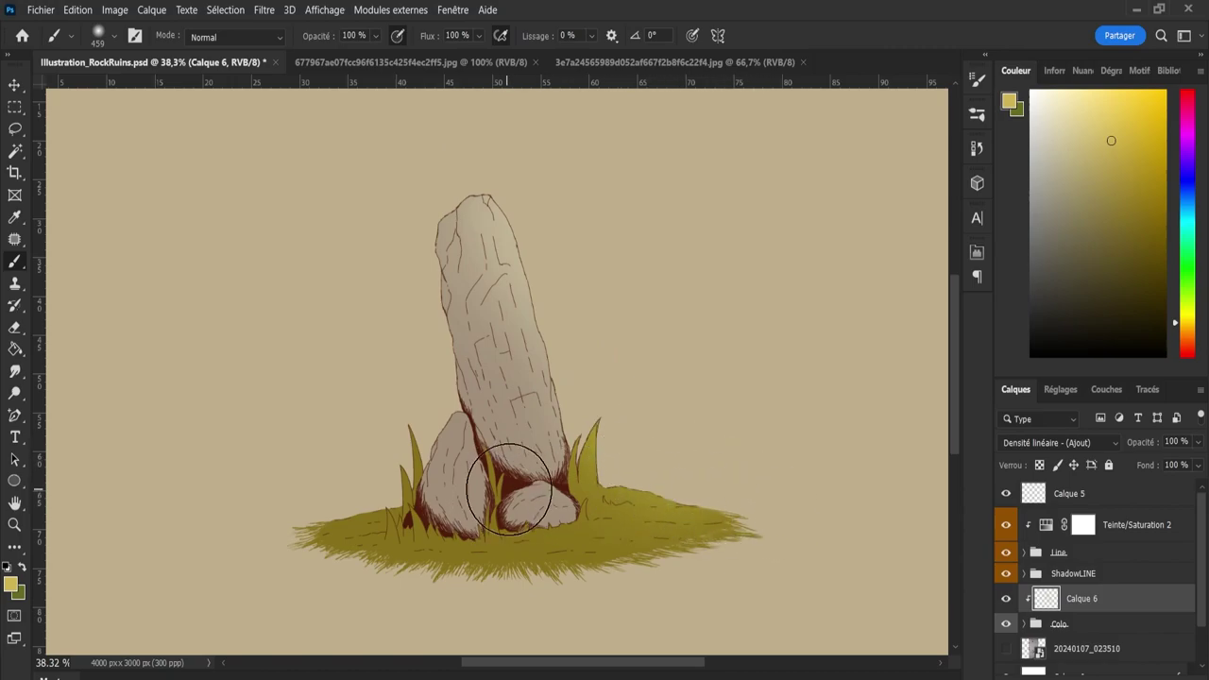
{"action": "left_click", "coordinate": [491, 490]}
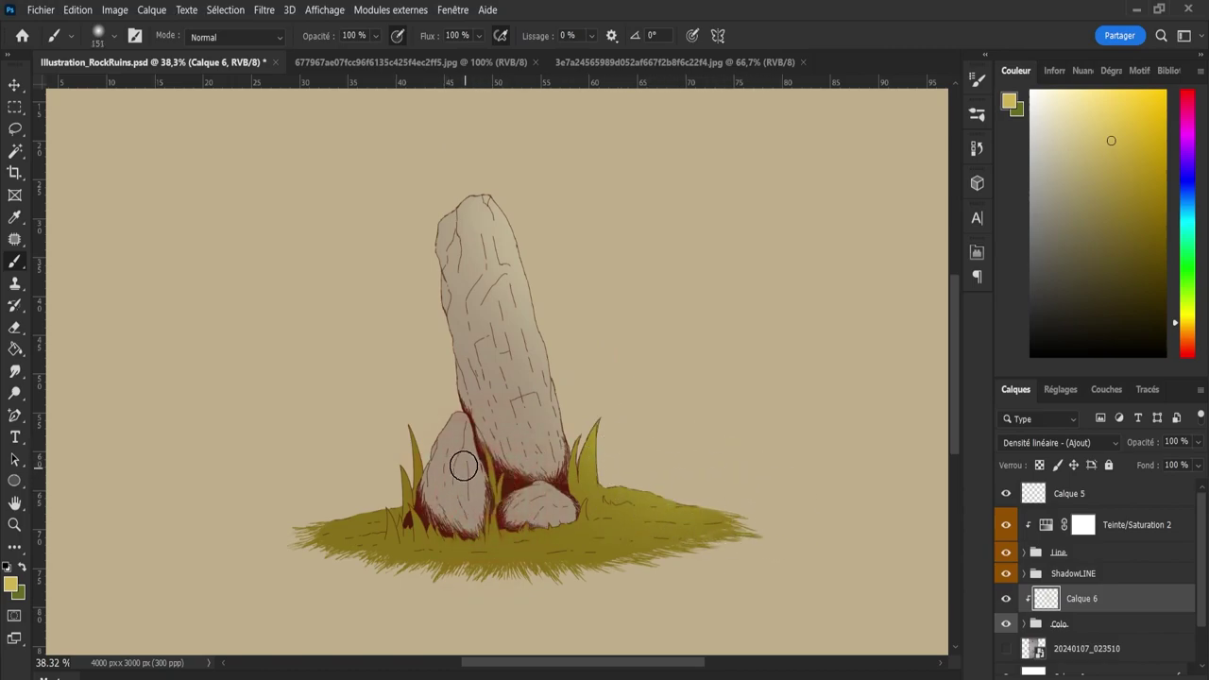
{"action": "left_click", "coordinate": [461, 424]}
{"action": "left_click_drag", "start_coordinate": [448, 434], "coordinate": [455, 422]}
{"action": "left_click", "coordinate": [460, 432]}
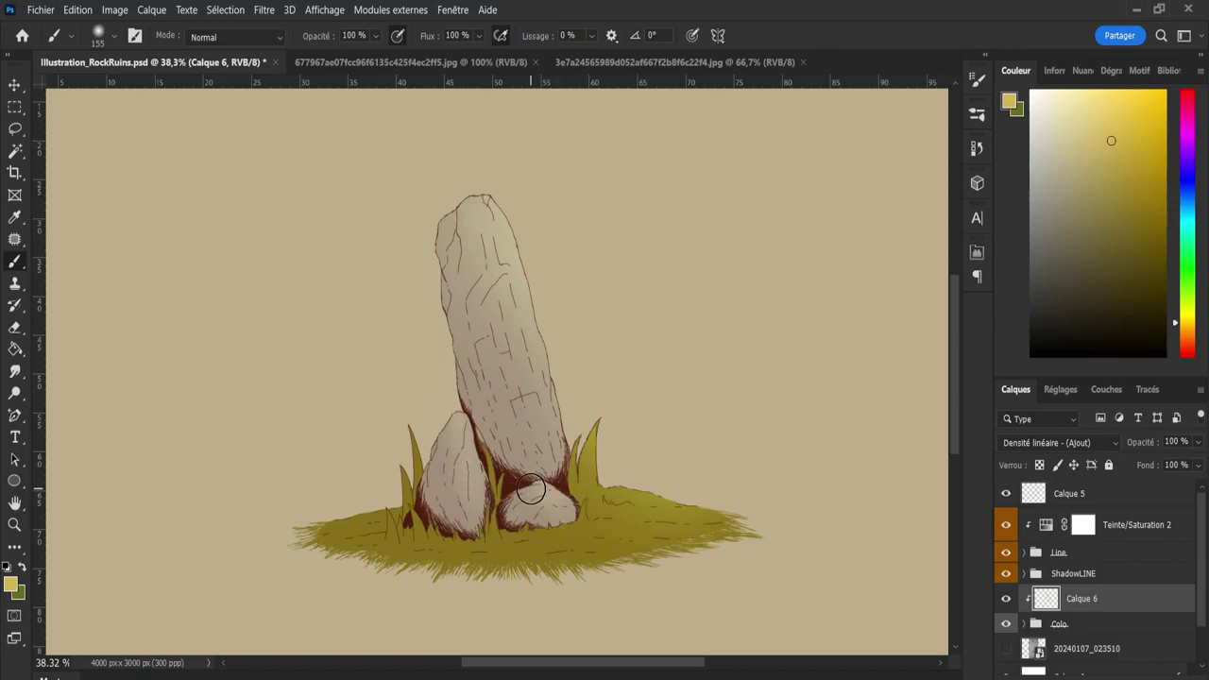
{"action": "left_click_drag", "start_coordinate": [567, 514], "coordinate": [558, 522]}
{"action": "left_click_drag", "start_coordinate": [473, 483], "coordinate": [510, 483]}
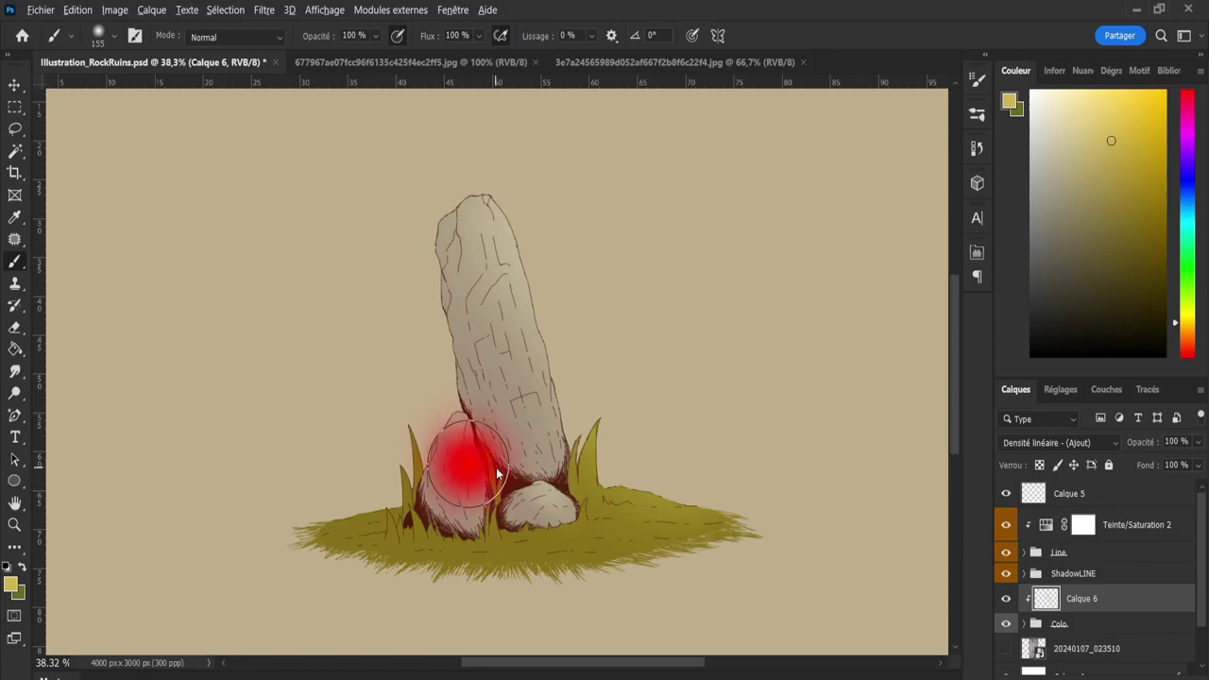
{"action": "key", "text": "e"}
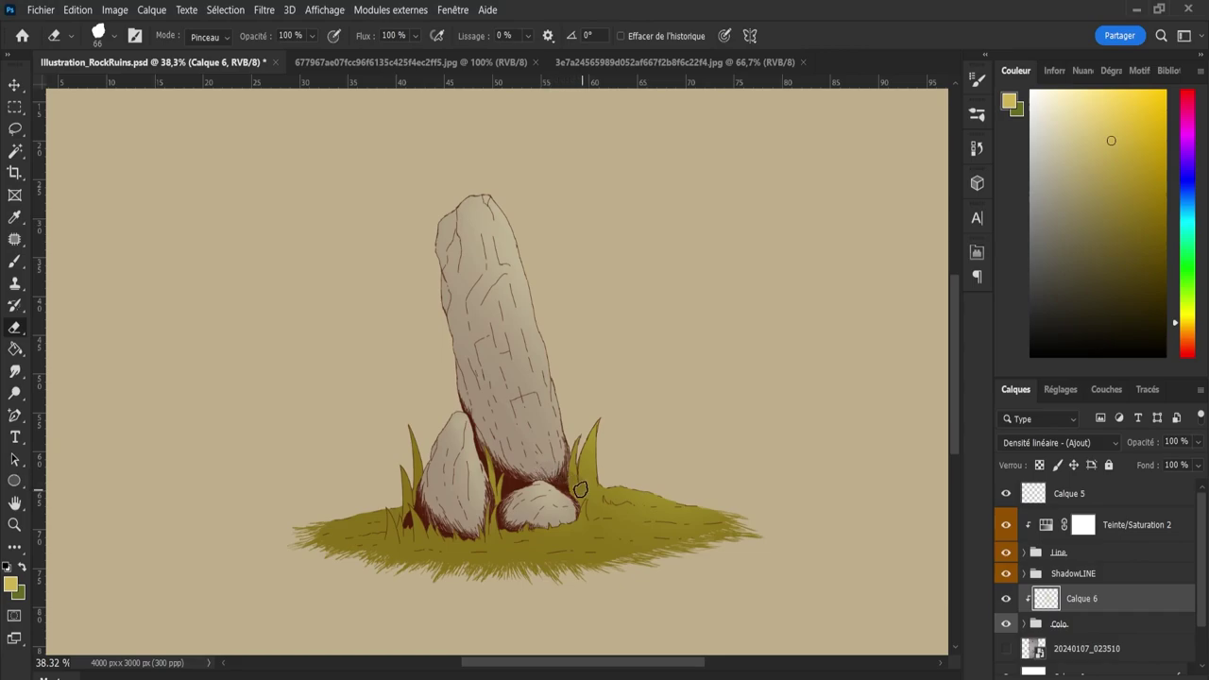
Erase excess glaze off the grass and compare blend modes, keeping Densité linéaire (Ajout).
{"action": "left_click_drag", "start_coordinate": [612, 508], "coordinate": [589, 501]}
{"action": "key", "text": "bracketright"}
{"action": "key", "text": "bracketright"}
{"action": "key", "text": "bracketright"}
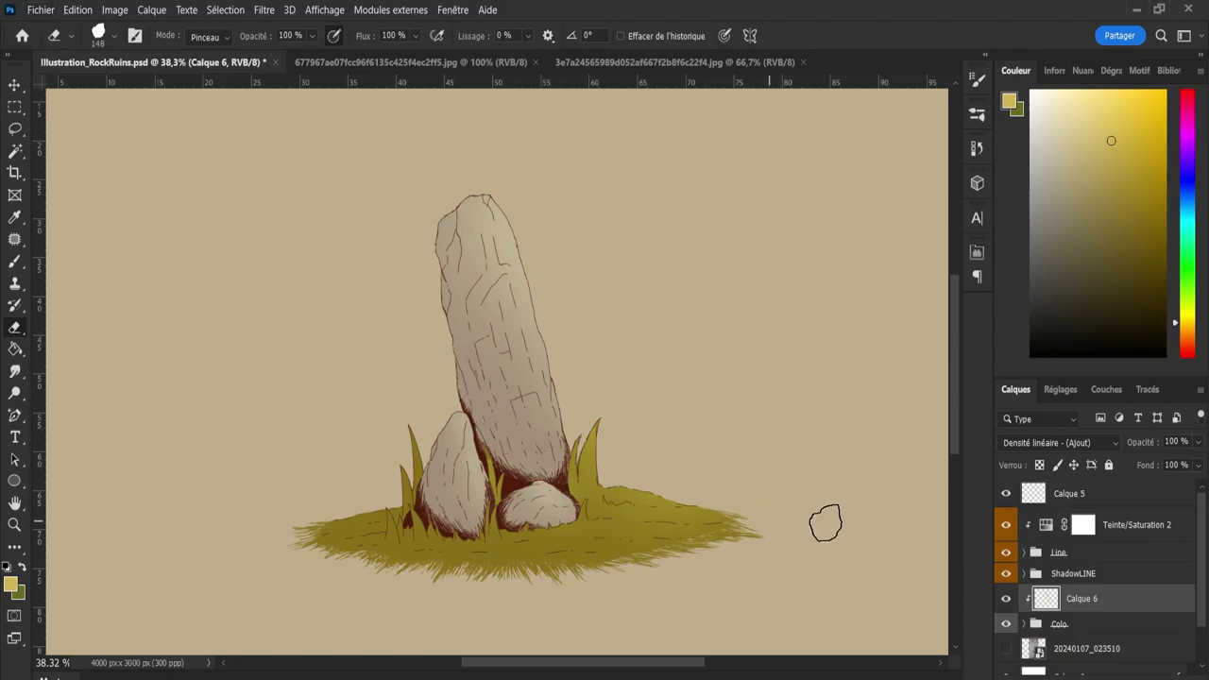
{"action": "left_click", "coordinate": [1006, 603]}
{"action": "key", "text": "shift+alt+n"}
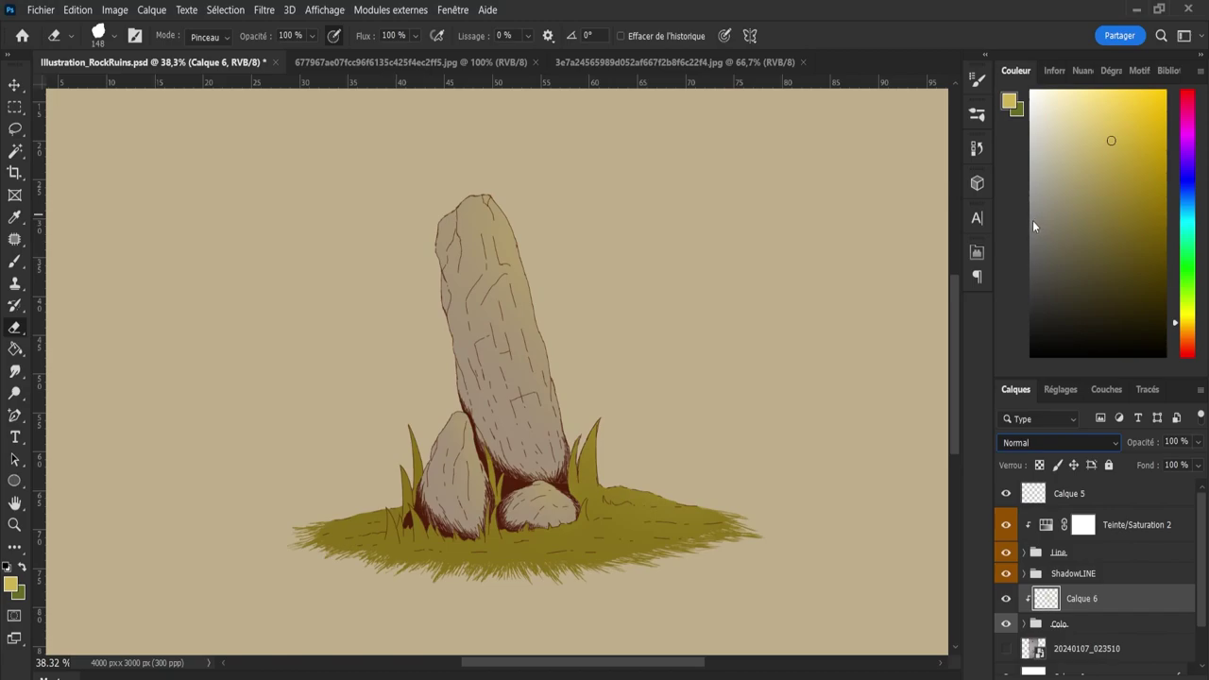
{"action": "key", "text": "shift+alt+b"}
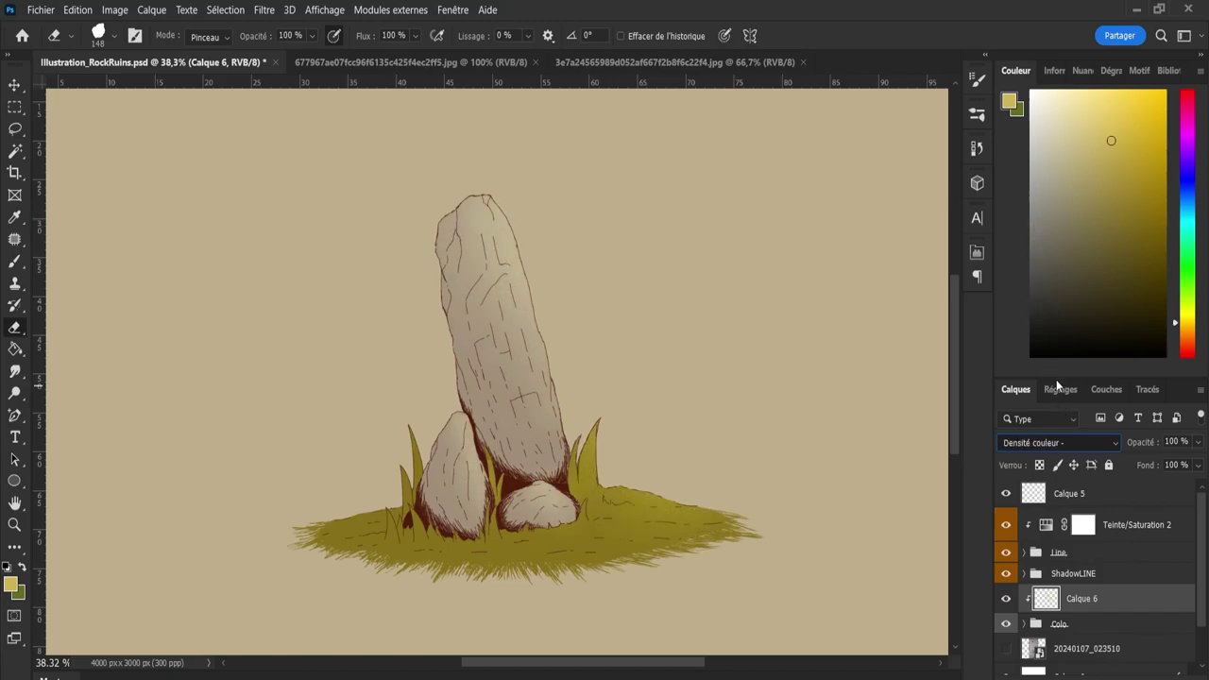
{"action": "key", "text": "shift+alt+o"}
{"action": "key", "text": "shift+plus"}
{"action": "key", "text": "shift+plus"}
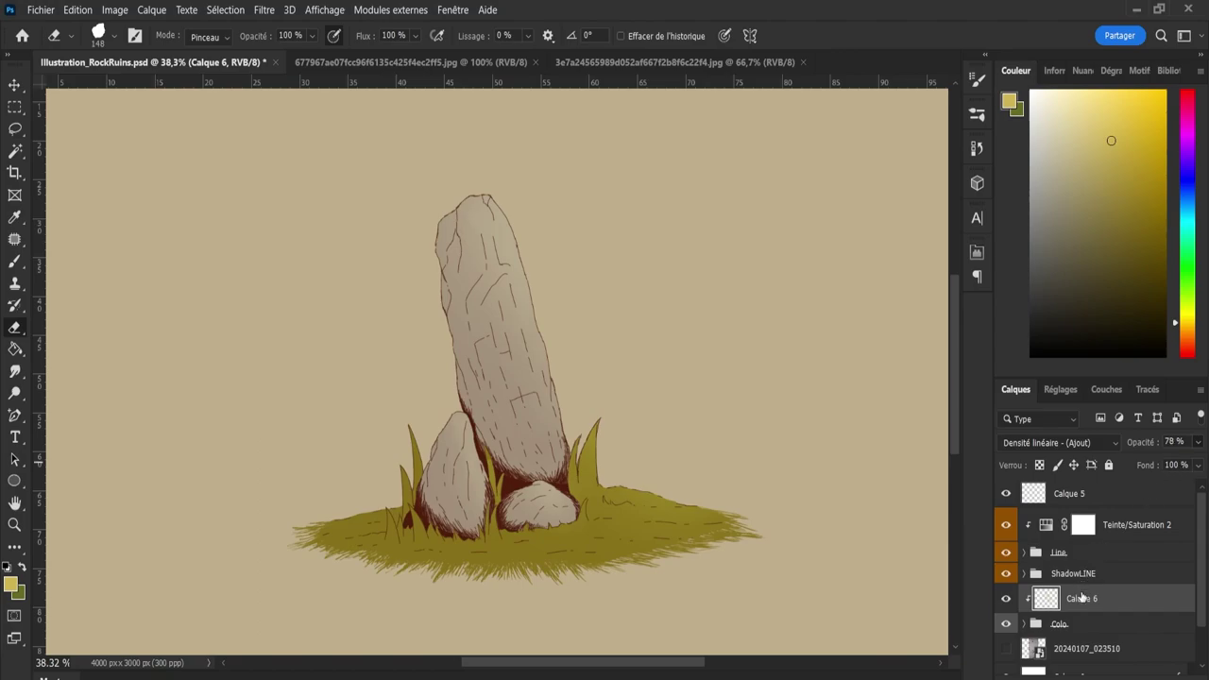
Add a new empty Calque 7 above the Colo group and pick a blue-violet painting colour.
{"action": "left_click", "coordinate": [1071, 625]}
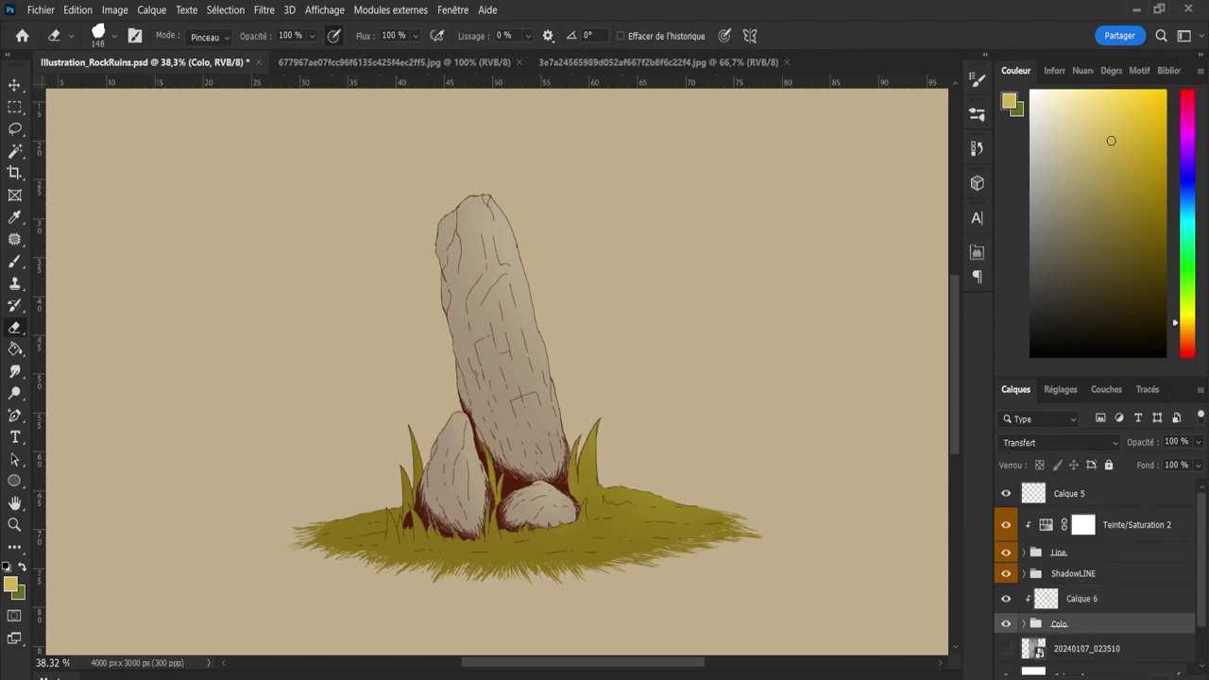
{"action": "key", "text": "ctrl+shift+alt+n"}
{"action": "left_click", "coordinate": [1187, 179]}
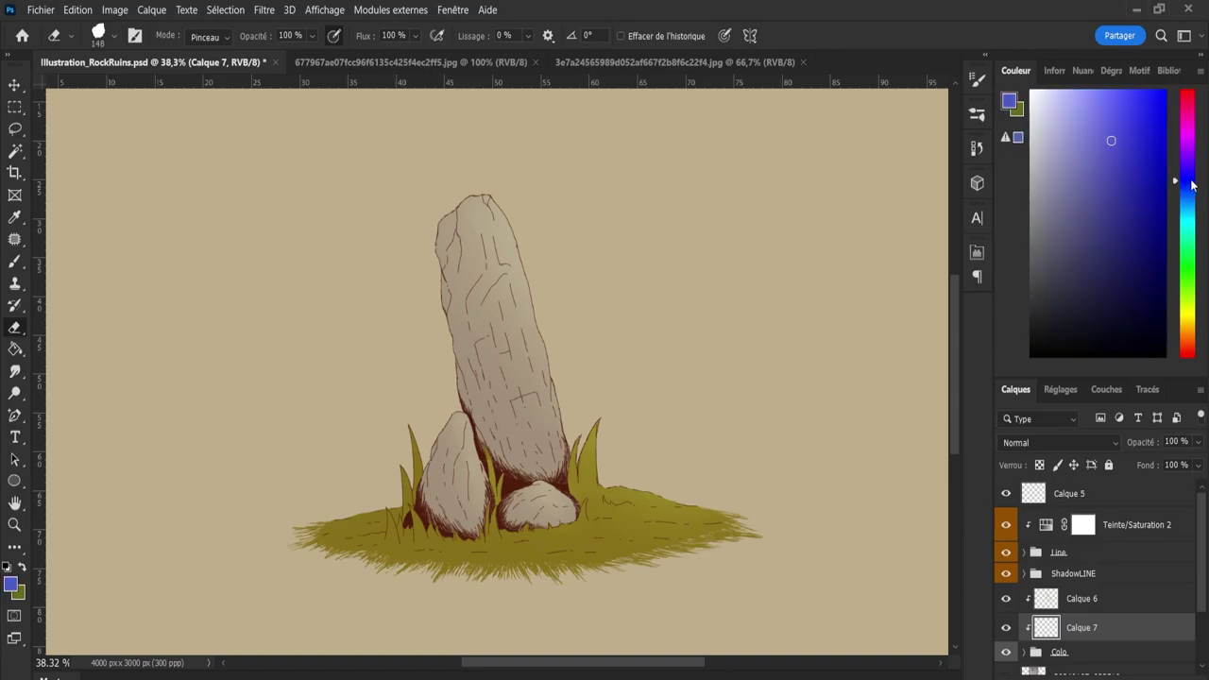
Pick a darker blue and set Calque 7's blend mode to Produit.
{"action": "left_click", "coordinate": [1102, 238]}
{"action": "left_click", "coordinate": [1056, 442]}
{"action": "scroll", "coordinate": [1056, 442], "scroll_direction": "down", "scroll_amount": 3}
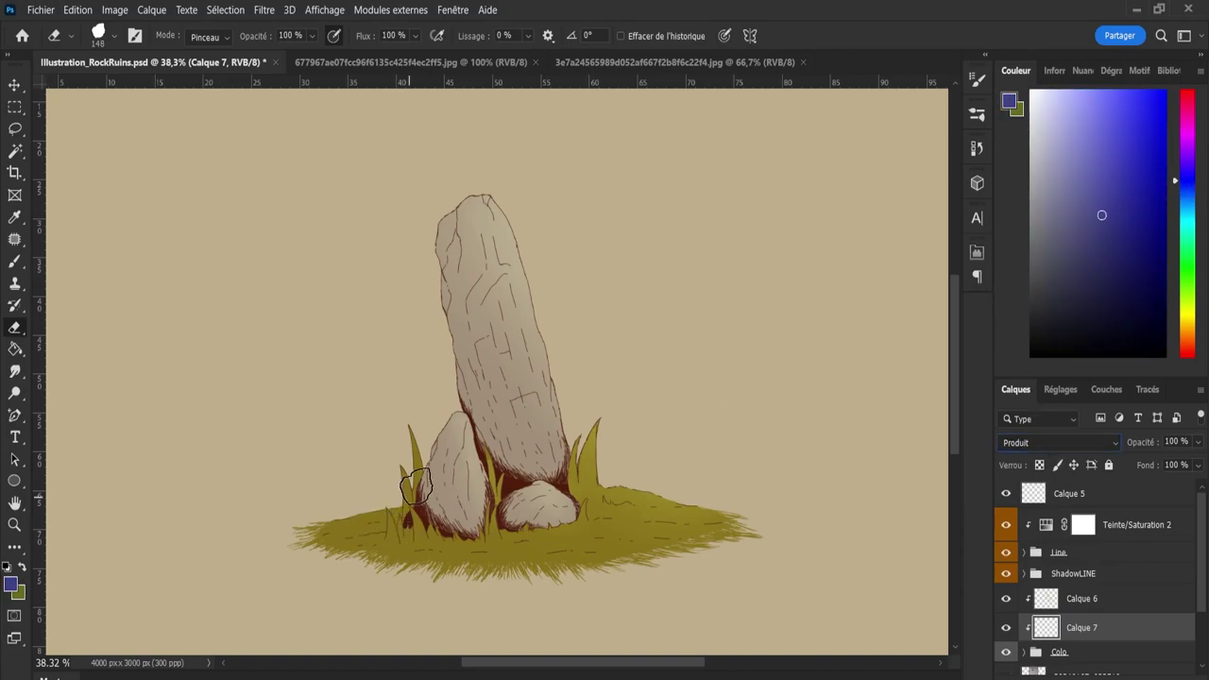
Paint a soft blue shadow tint along the stones' base with a ~241 brush.
{"action": "key", "text": "b"}
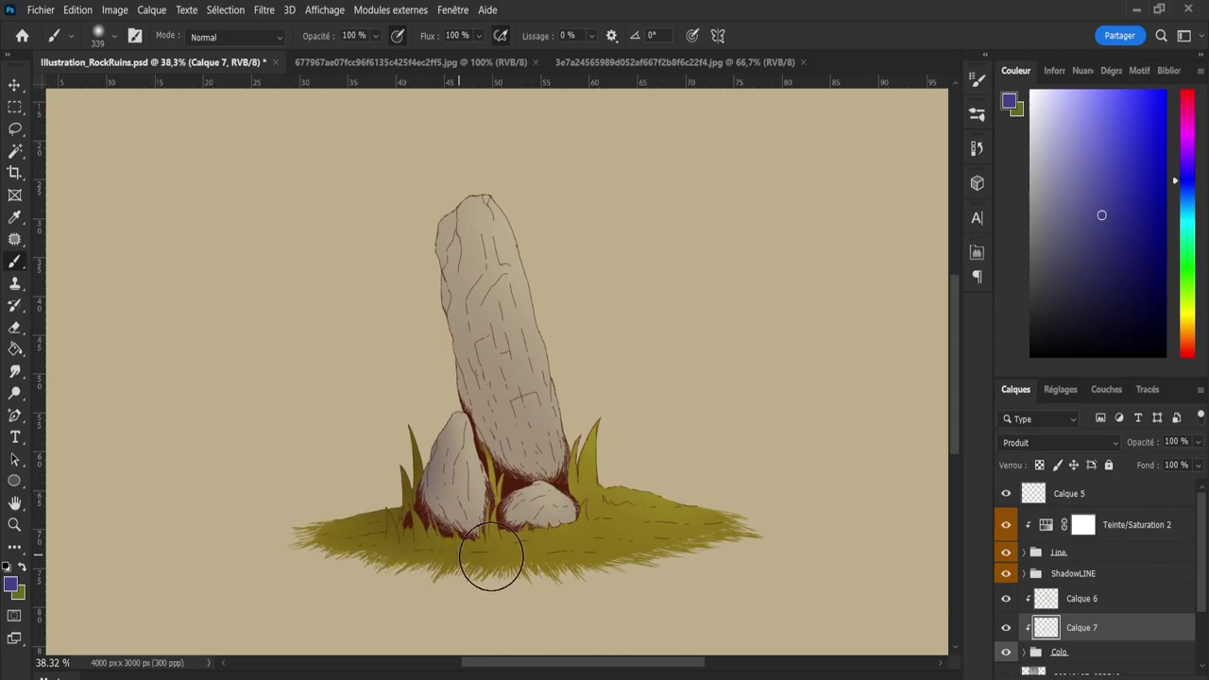
{"action": "mouse_move", "coordinate": [470, 546]}
{"action": "left_mouse_down"}
{"action": "mouse_move", "coordinate": [499, 486]}
{"action": "mouse_move", "coordinate": [463, 394]}
{"action": "mouse_move", "coordinate": [515, 474]}
{"action": "left_mouse_up"}
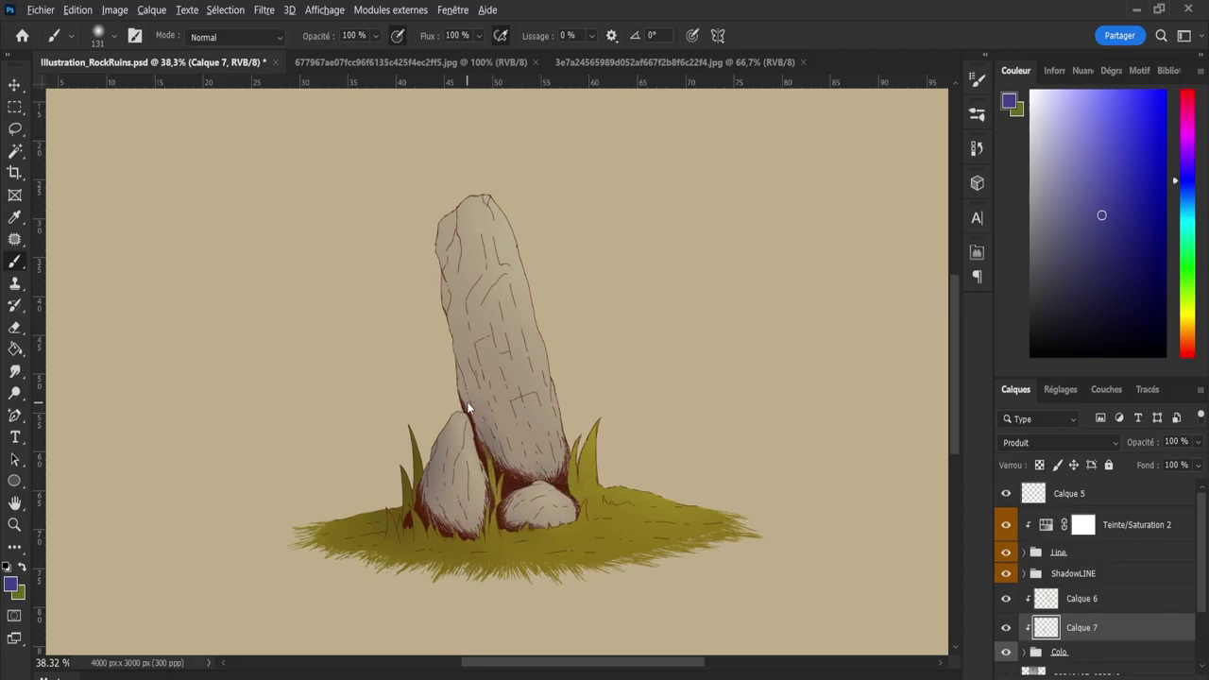
{"action": "left_click_drag", "start_coordinate": [464, 404], "coordinate": [463, 380]}
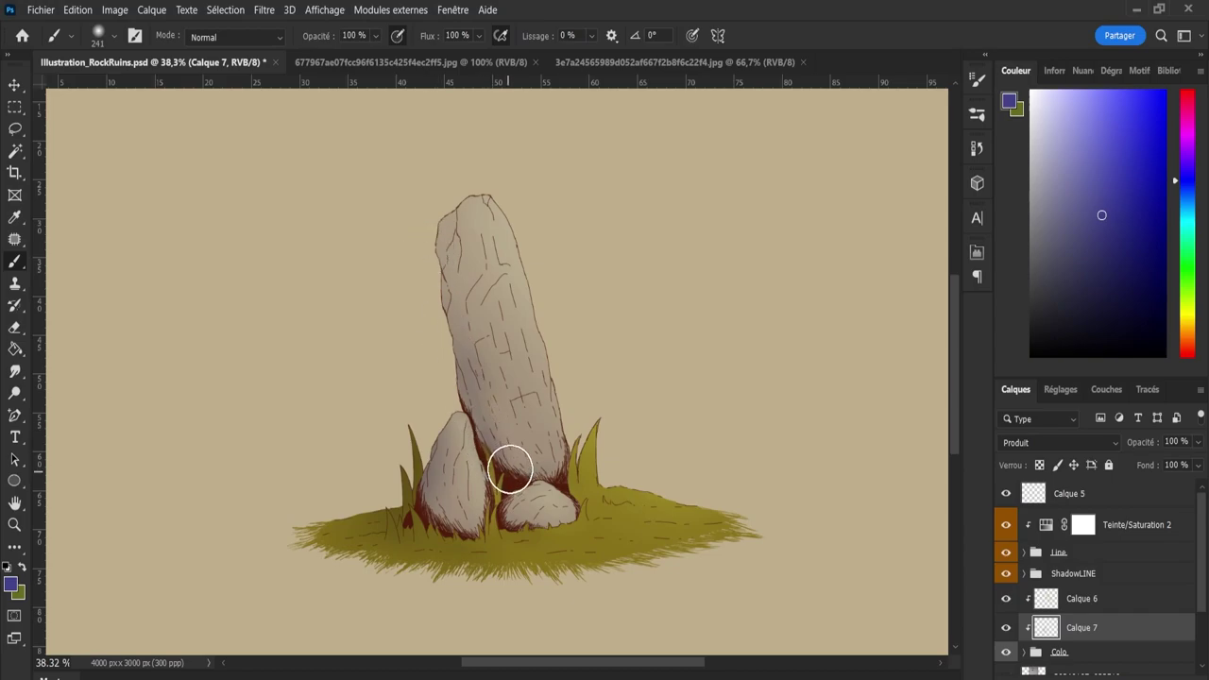
{"action": "mouse_move", "coordinate": [501, 528]}
{"action": "left_mouse_down"}
{"action": "mouse_move", "coordinate": [593, 539]}
{"action": "mouse_move", "coordinate": [401, 540]}
{"action": "left_mouse_up"}
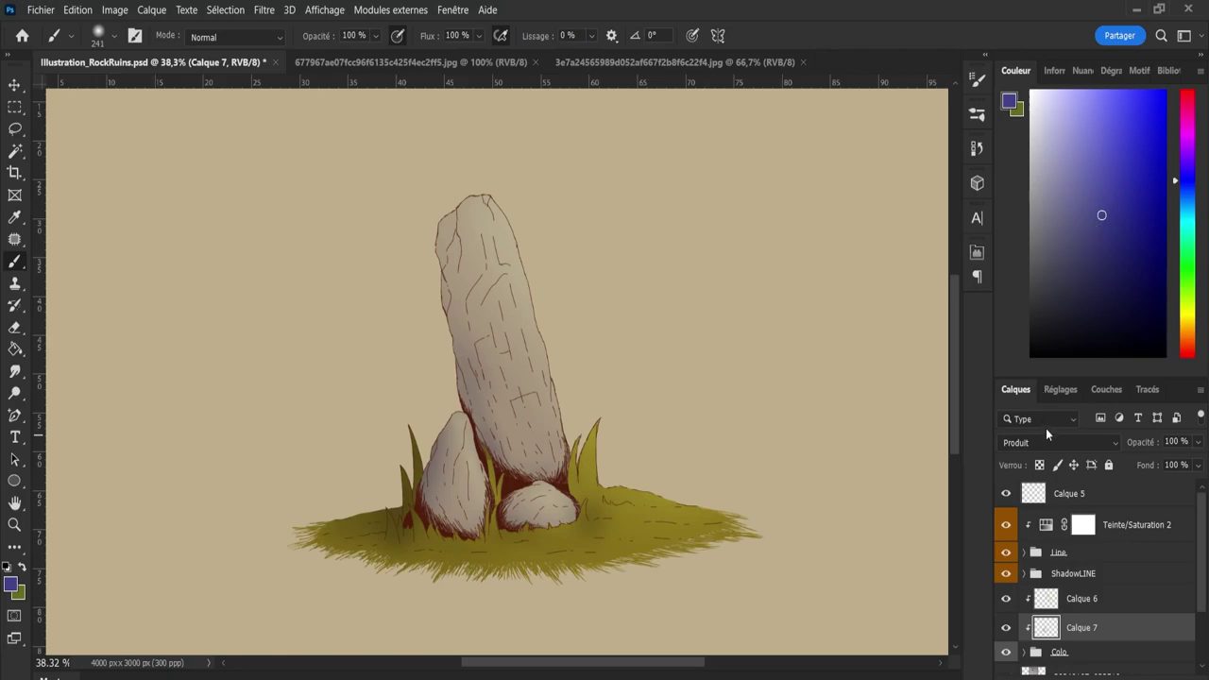
{"action": "left_click", "coordinate": [1048, 440]}
{"action": "left_click", "coordinate": [1024, 394]}
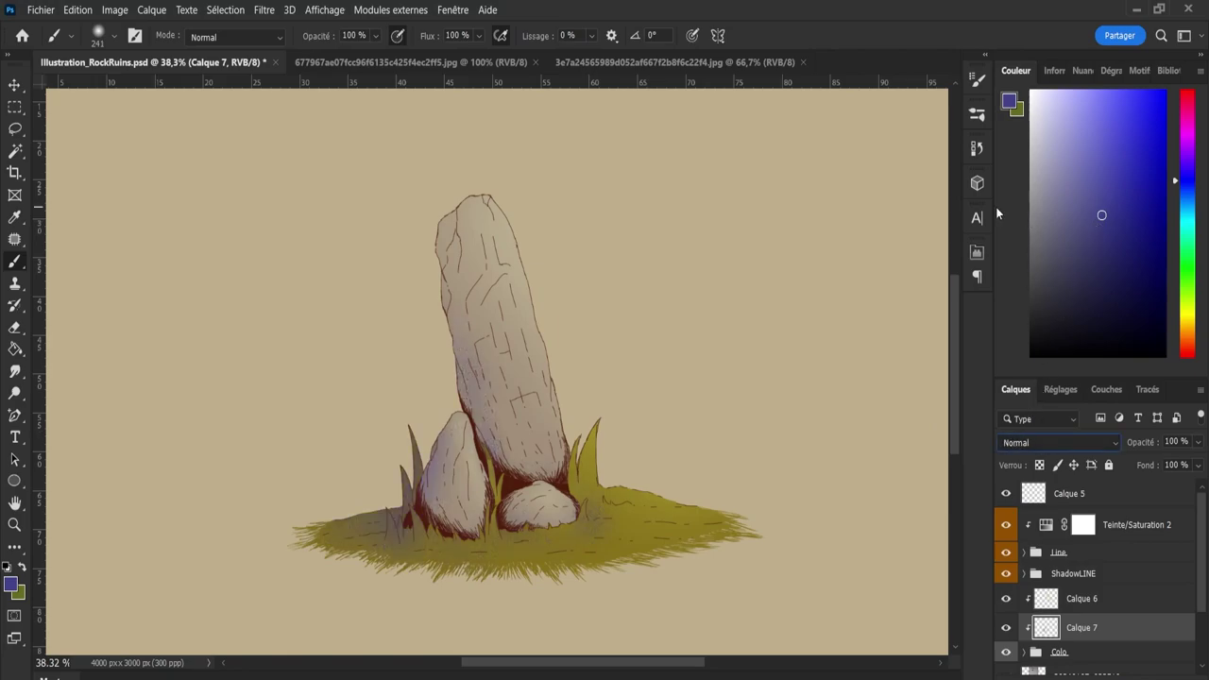
{"action": "key", "text": "Down"}
{"action": "key", "text": "Down"}
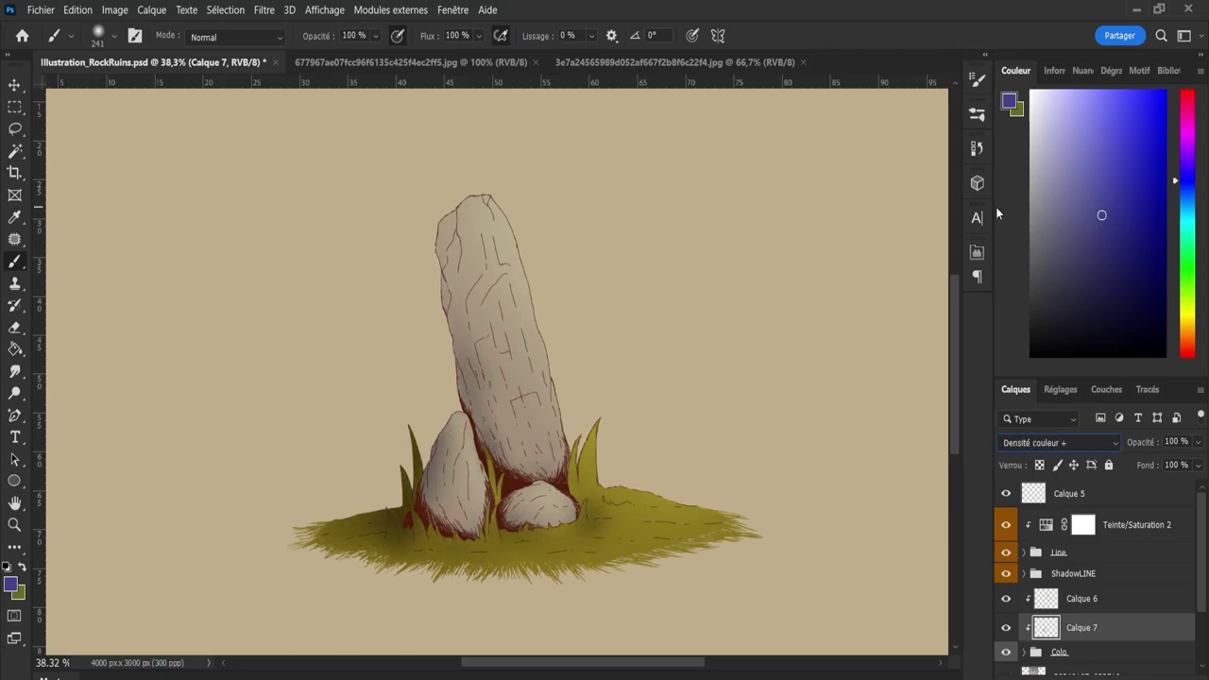
{"action": "key", "text": "Down"}
{"action": "key", "text": "Down"}
{"action": "key", "text": "Down"}
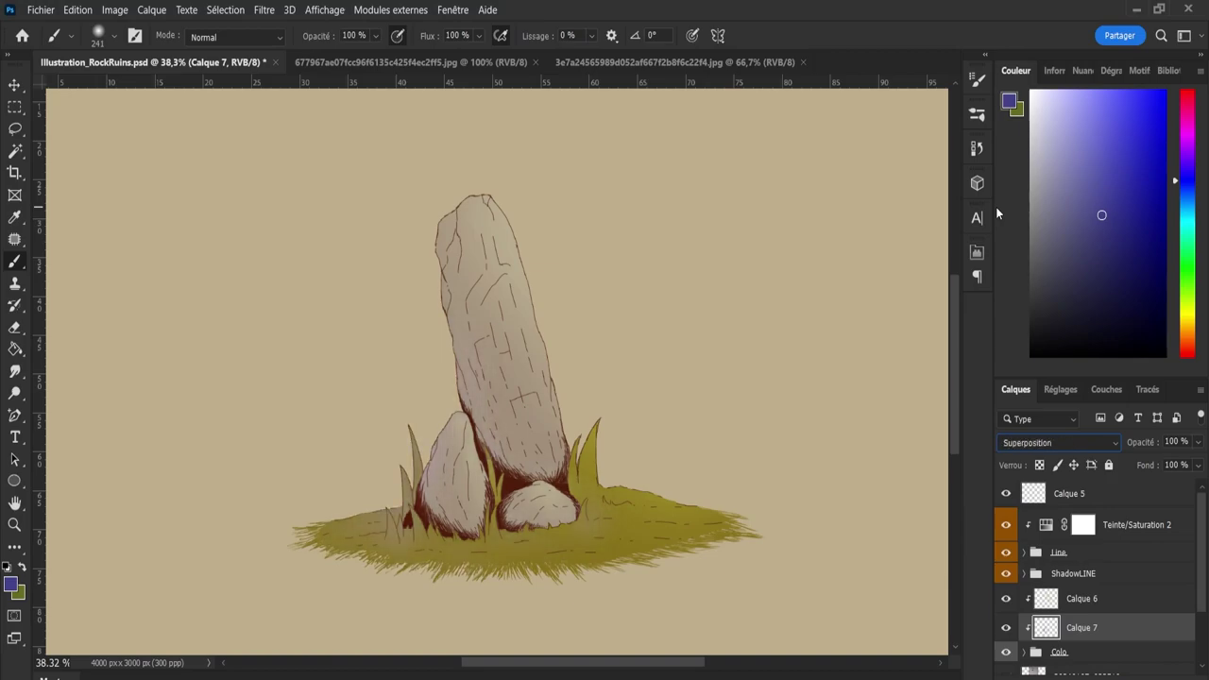
{"action": "key", "text": "Down"}
{"action": "key", "text": "Down"}
{"action": "key", "text": "Down"}
{"action": "key", "text": "Down"}
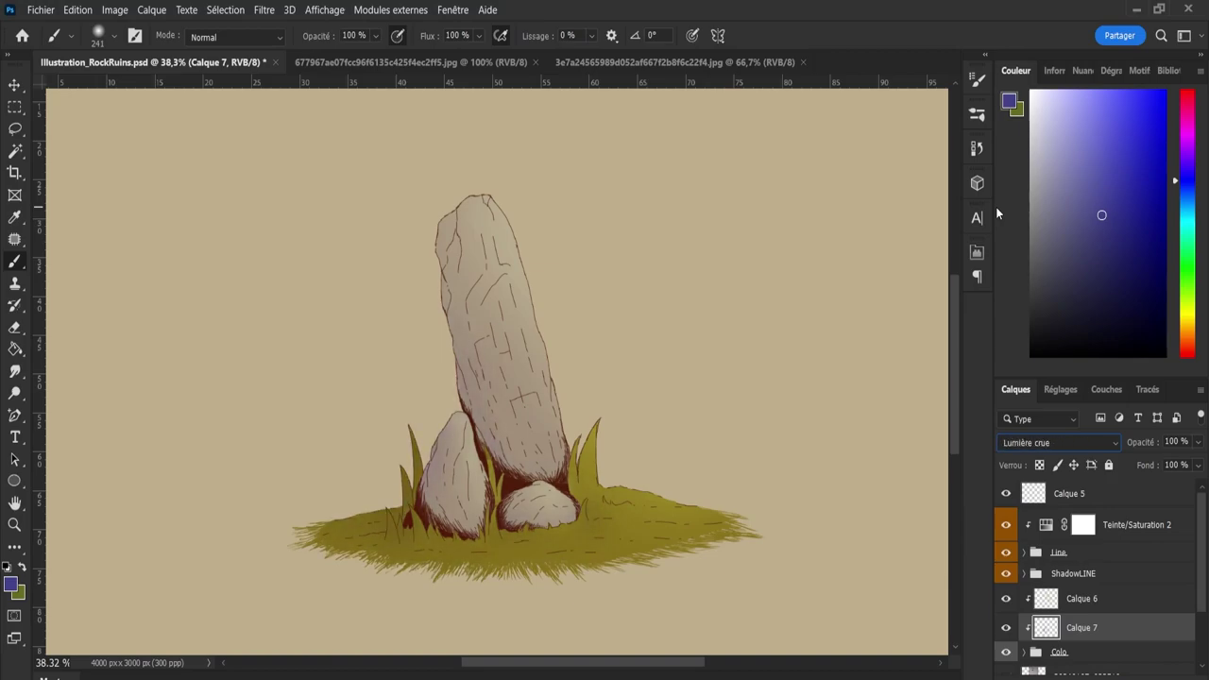
{"action": "key", "text": "Down"}
{"action": "key", "text": "Down"}
{"action": "key", "text": "Down"}
{"action": "key", "text": "Down"}
{"action": "key", "text": "Down"}
{"action": "key", "text": "Down"}
{"action": "key", "text": "Down"}
{"action": "key", "text": "Down"}
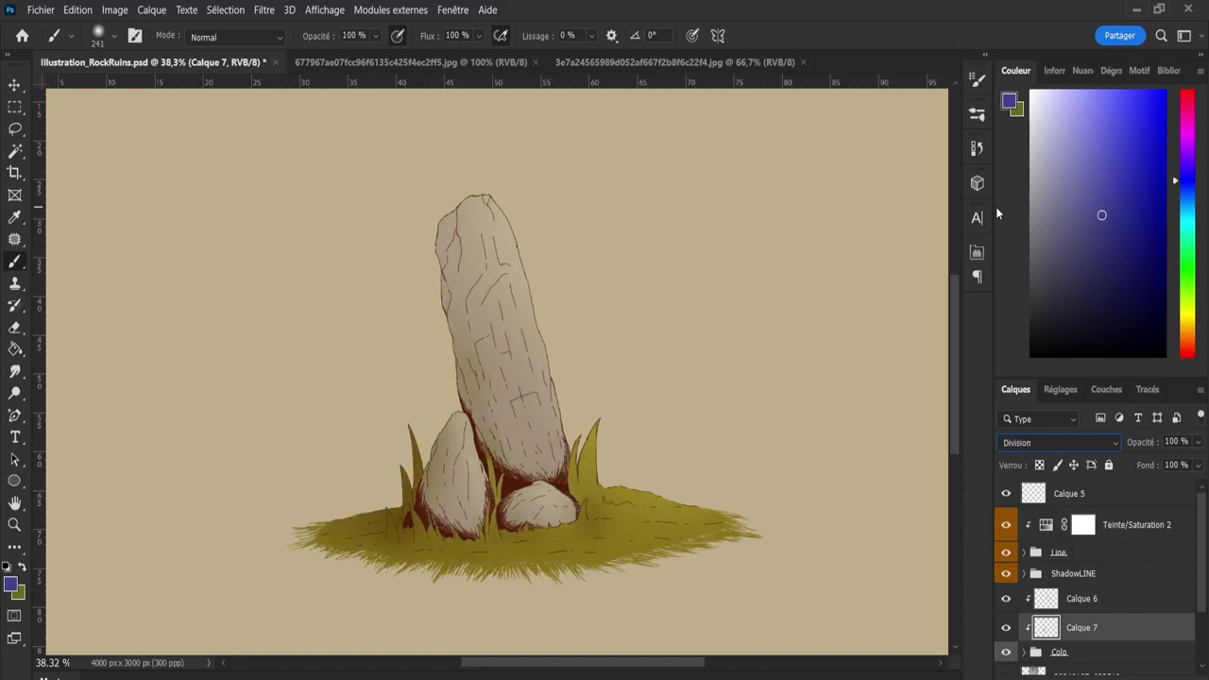
{"action": "key", "text": "Down"}
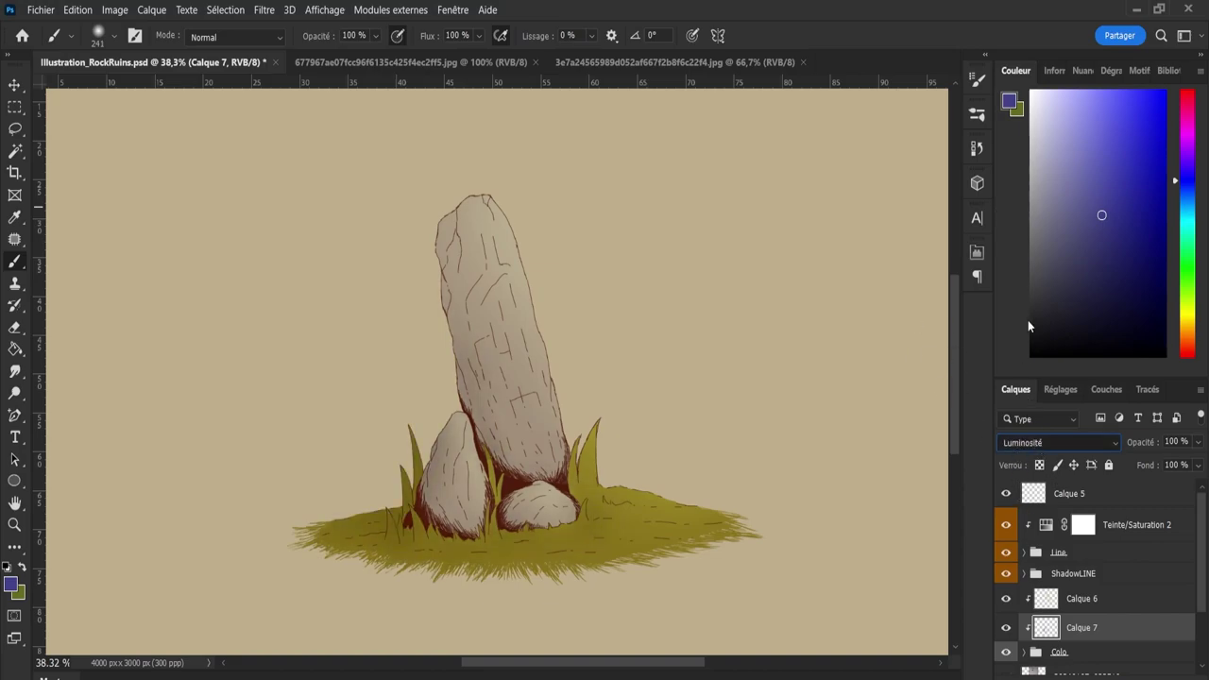
{"action": "key", "text": "p"}
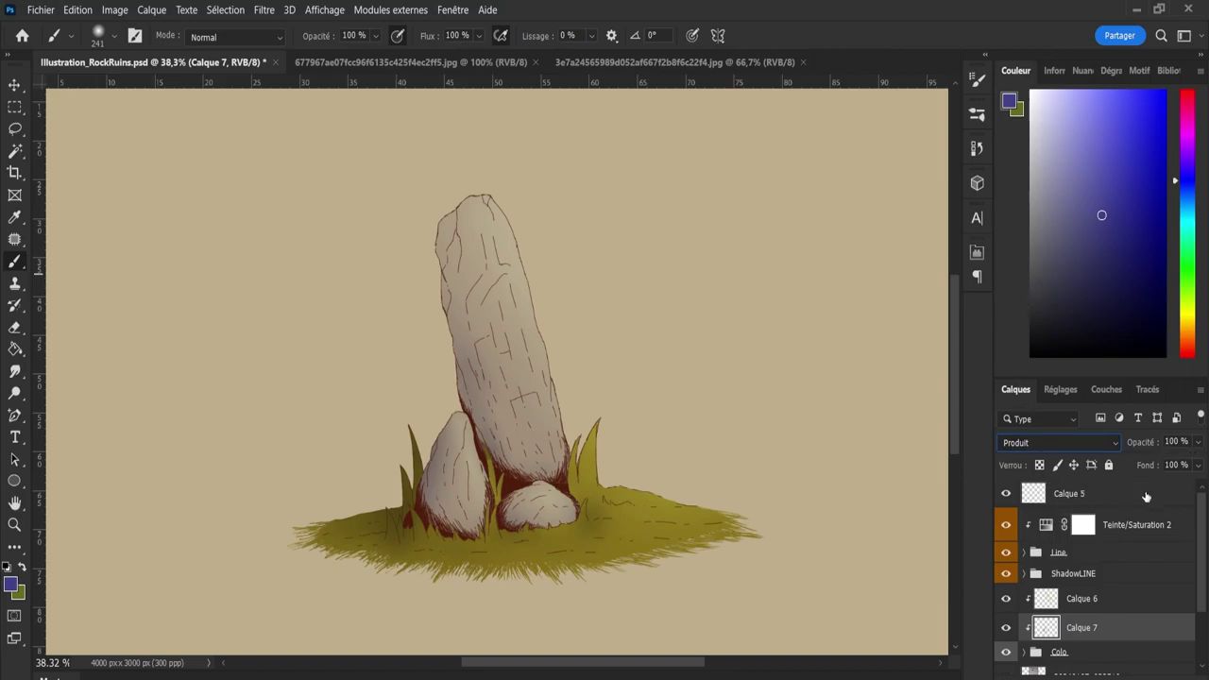
Paint dark navy shadows along the stones' base, lower Calque 7 to 38% opacity, and save.
{"action": "left_click_drag", "start_coordinate": [1103, 217], "coordinate": [1128, 260]}
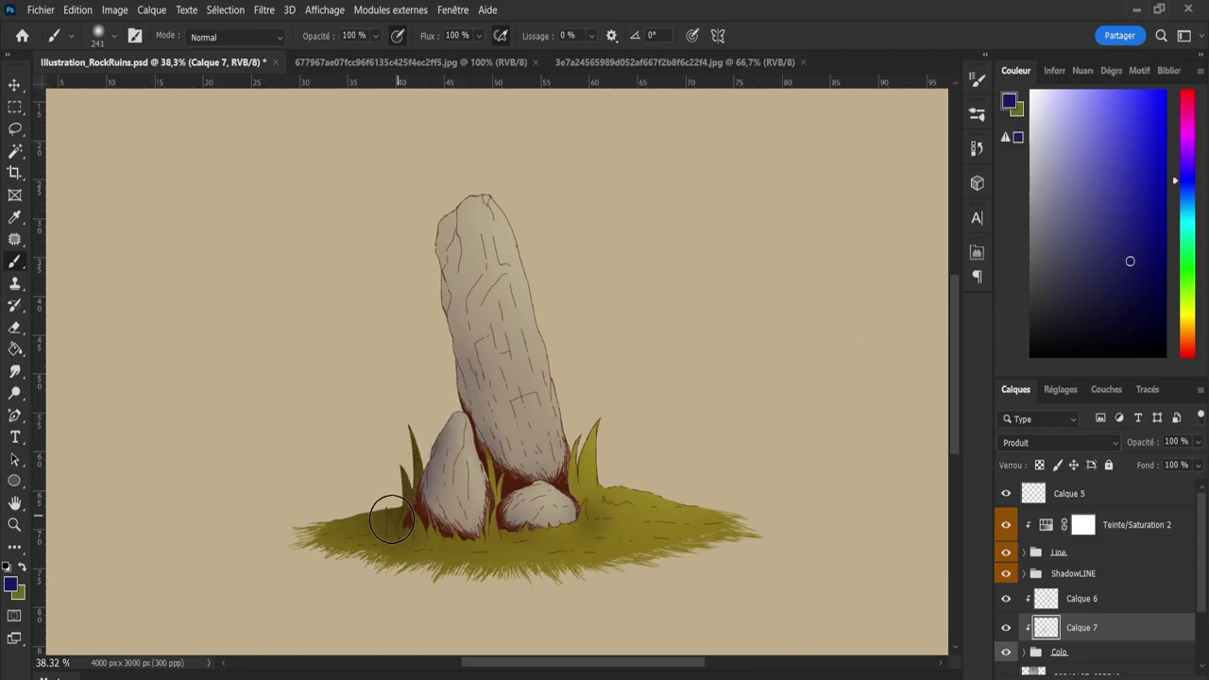
{"action": "mouse_move", "coordinate": [391, 519]}
{"action": "left_mouse_down"}
{"action": "mouse_move", "coordinate": [510, 535]}
{"action": "mouse_move", "coordinate": [491, 535]}
{"action": "left_mouse_up"}
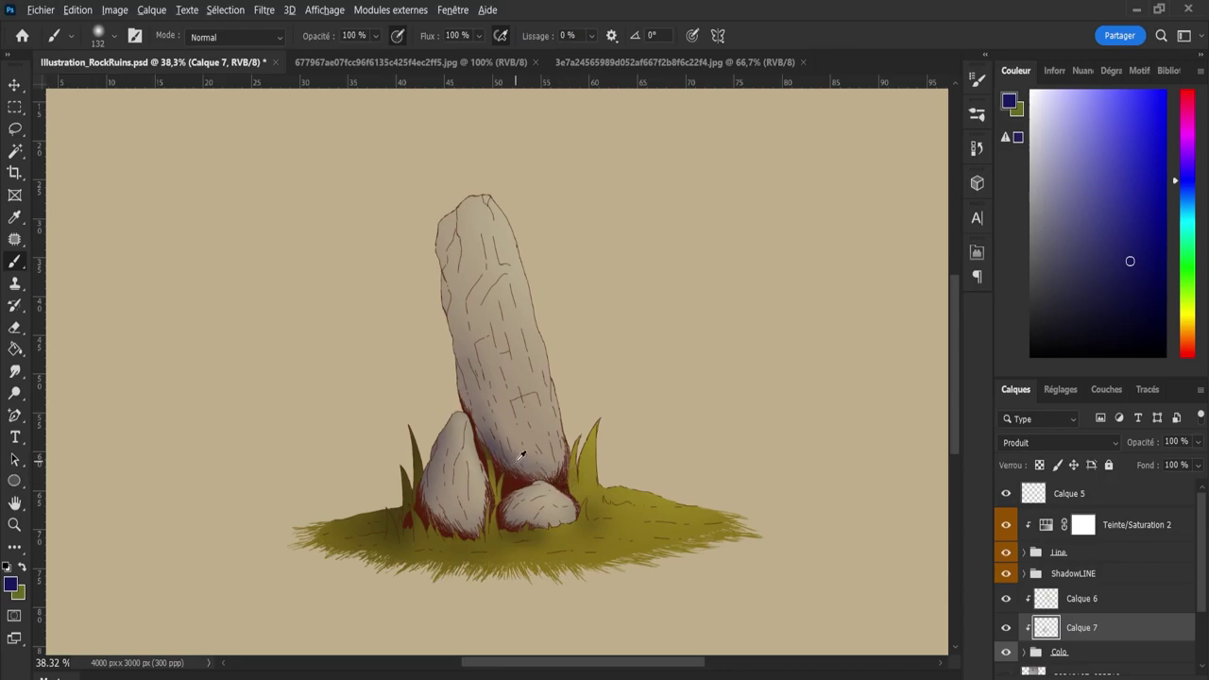
{"action": "key", "text": "bracketright"}
{"action": "key", "text": "bracketright"}
{"action": "key", "text": "bracketright"}
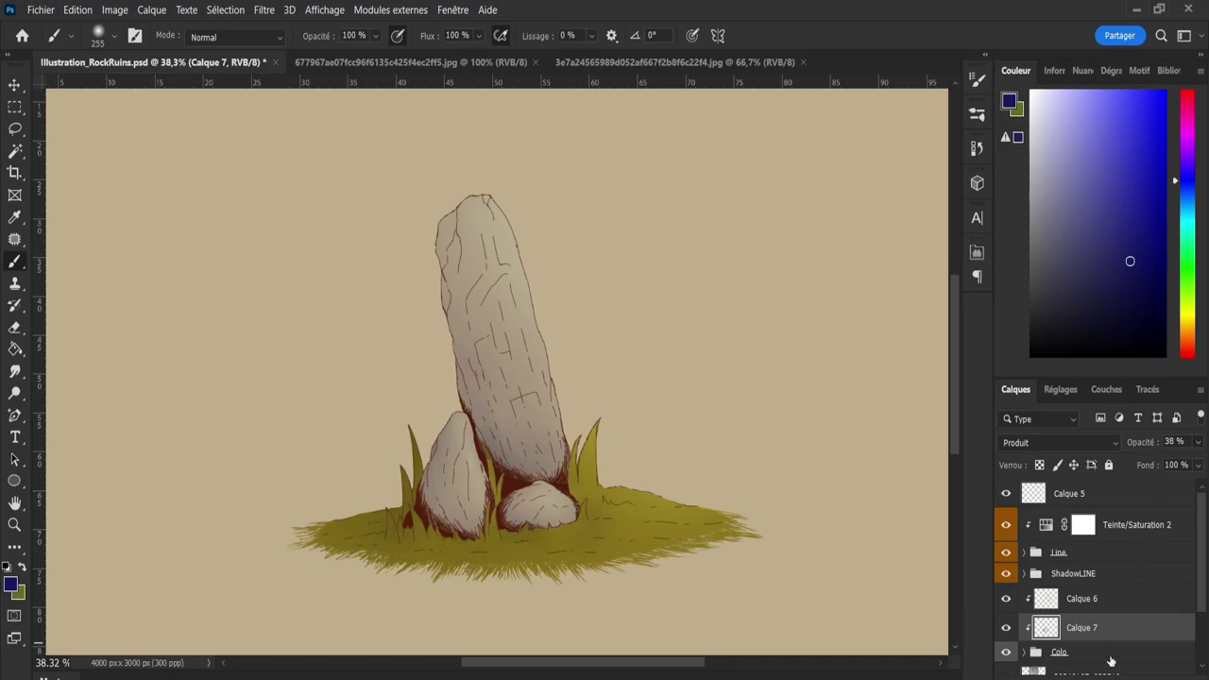
{"action": "key", "text": "ctrl+s"}
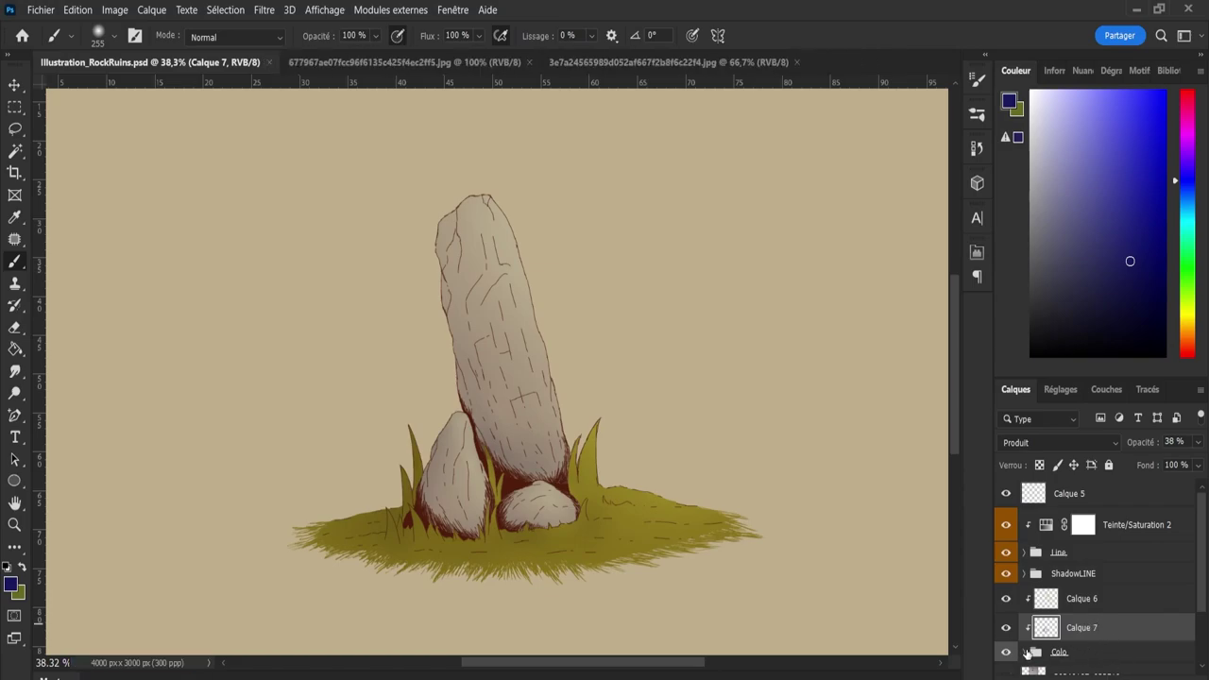
Hide Calque 6 and Calque 7 and add a new clipped layer above Gras.
{"action": "left_click", "coordinate": [1025, 651]}
{"action": "scroll", "coordinate": [1105, 628], "scroll_direction": "down", "scroll_amount": 2}
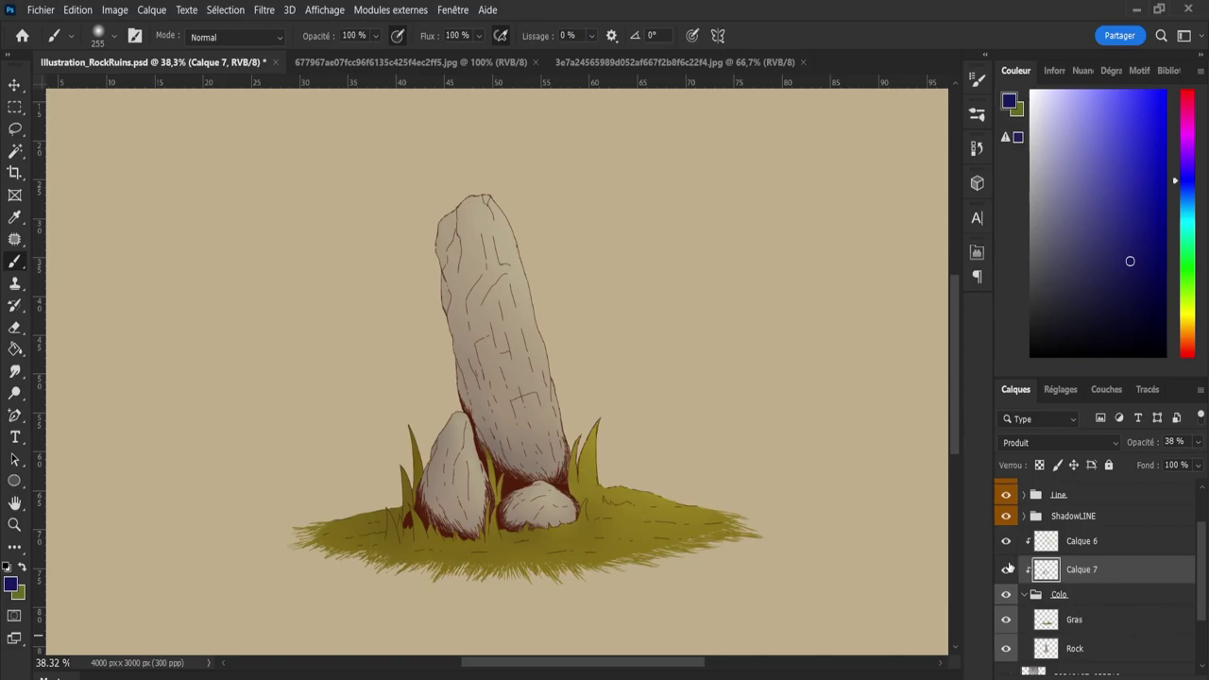
{"action": "left_click_drag", "start_coordinate": [1007, 568], "coordinate": [1006, 540]}
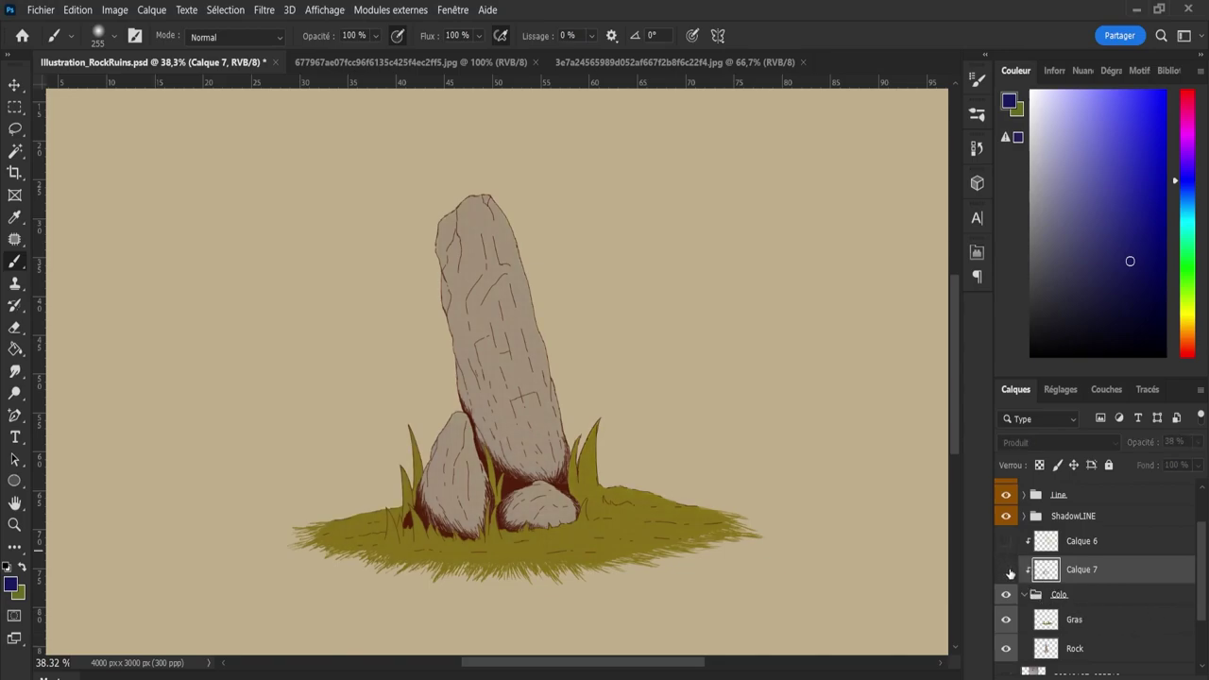
{"action": "key", "text": "ctrl+shift+alt+n"}
{"action": "left_click", "coordinate": [638, 517], "text": "alt"}
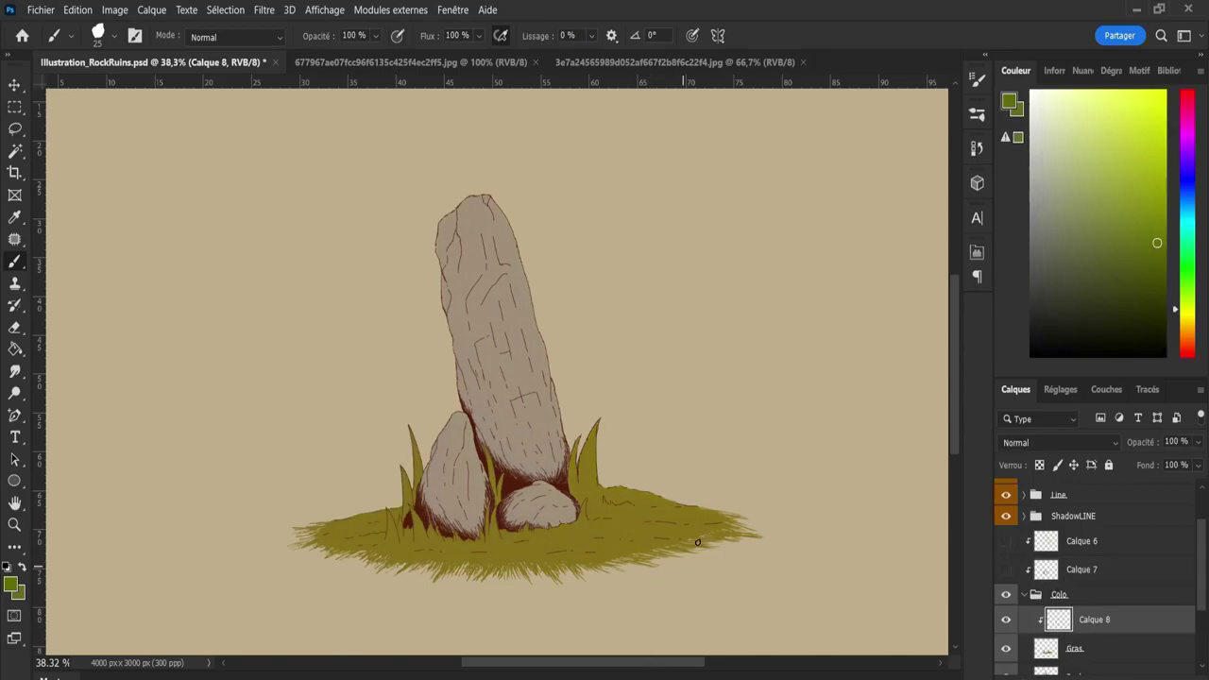
Zoom in and dab brighter green patches across the grass, erasing where needed.
{"action": "key", "text": "z"}
{"action": "left_click_drag", "start_coordinate": [585, 457], "coordinate": [654, 457]}
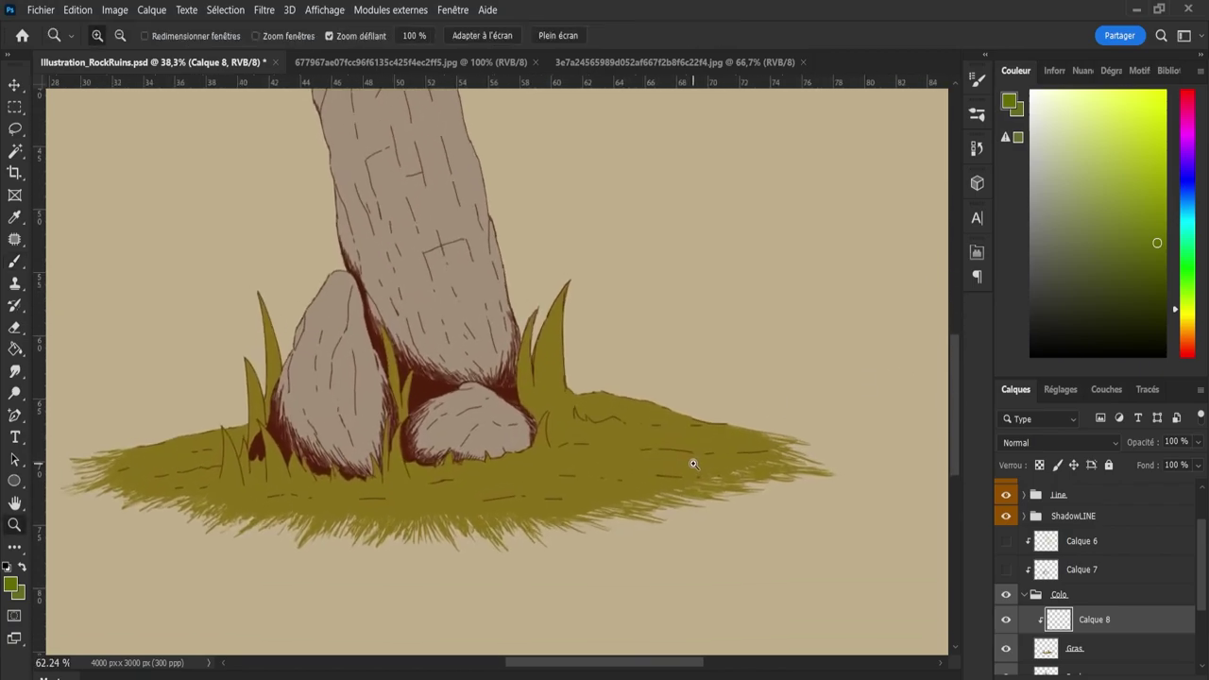
{"action": "key", "text": "b"}
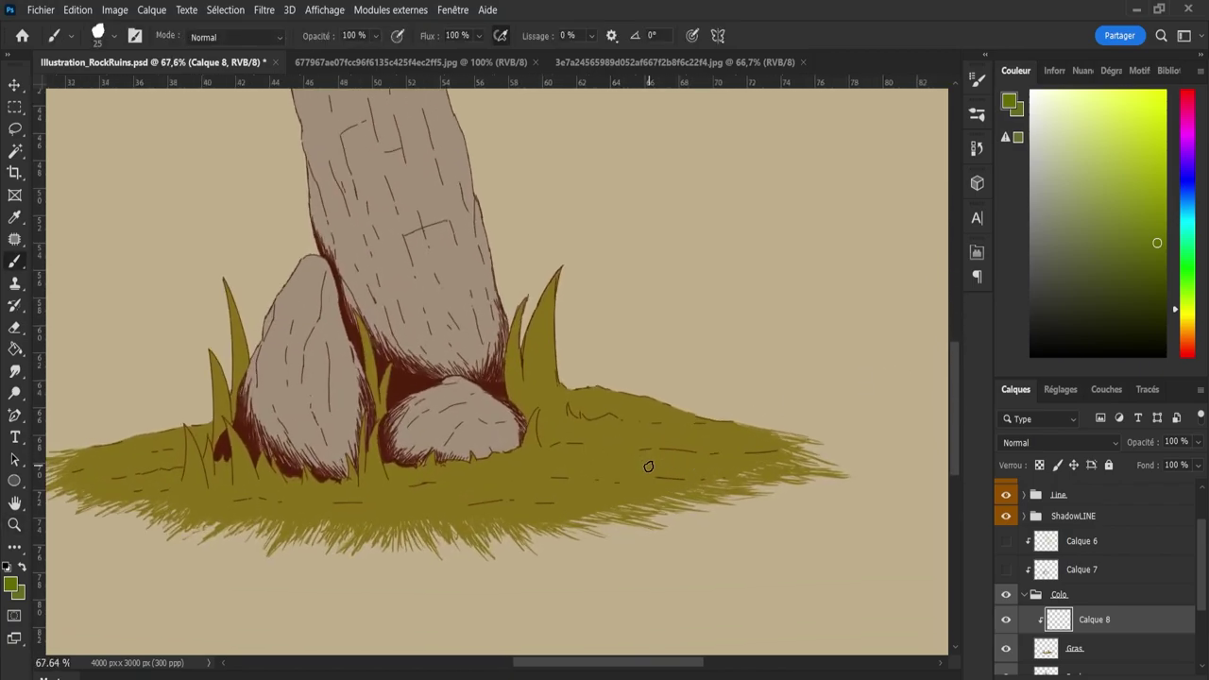
{"action": "left_click_drag", "start_coordinate": [640, 446], "coordinate": [649, 446]}
{"action": "left_click_drag", "start_coordinate": [613, 453], "coordinate": [732, 449]}
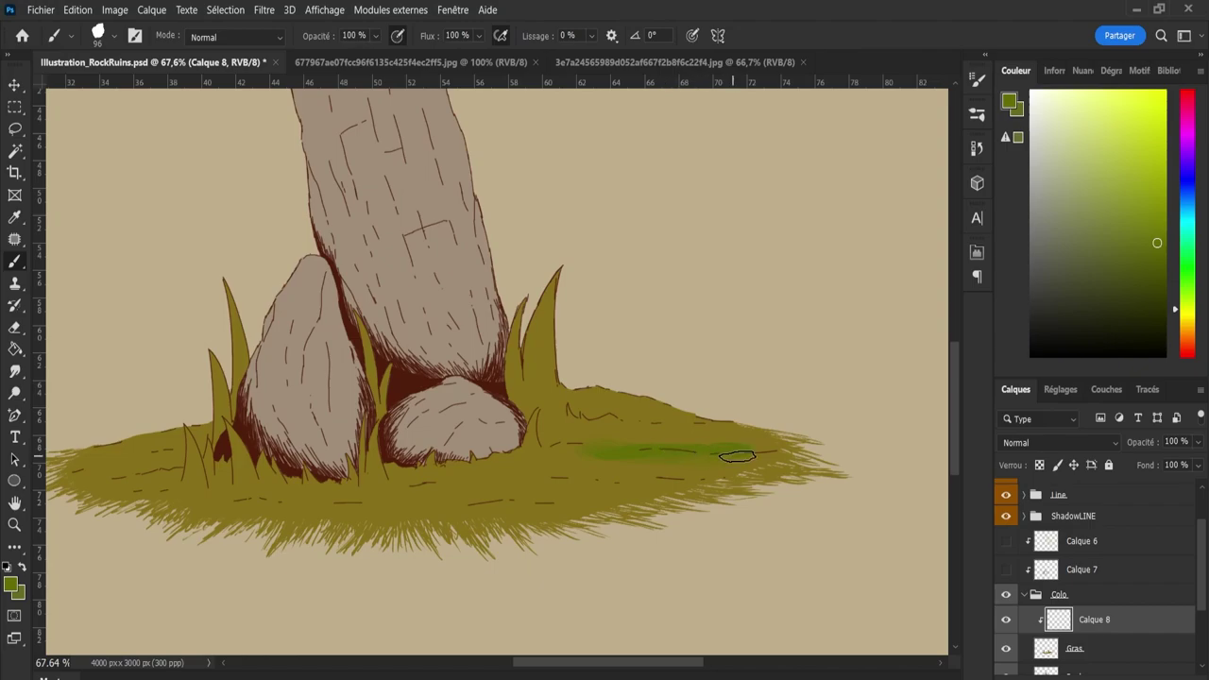
{"action": "key", "text": "e"}
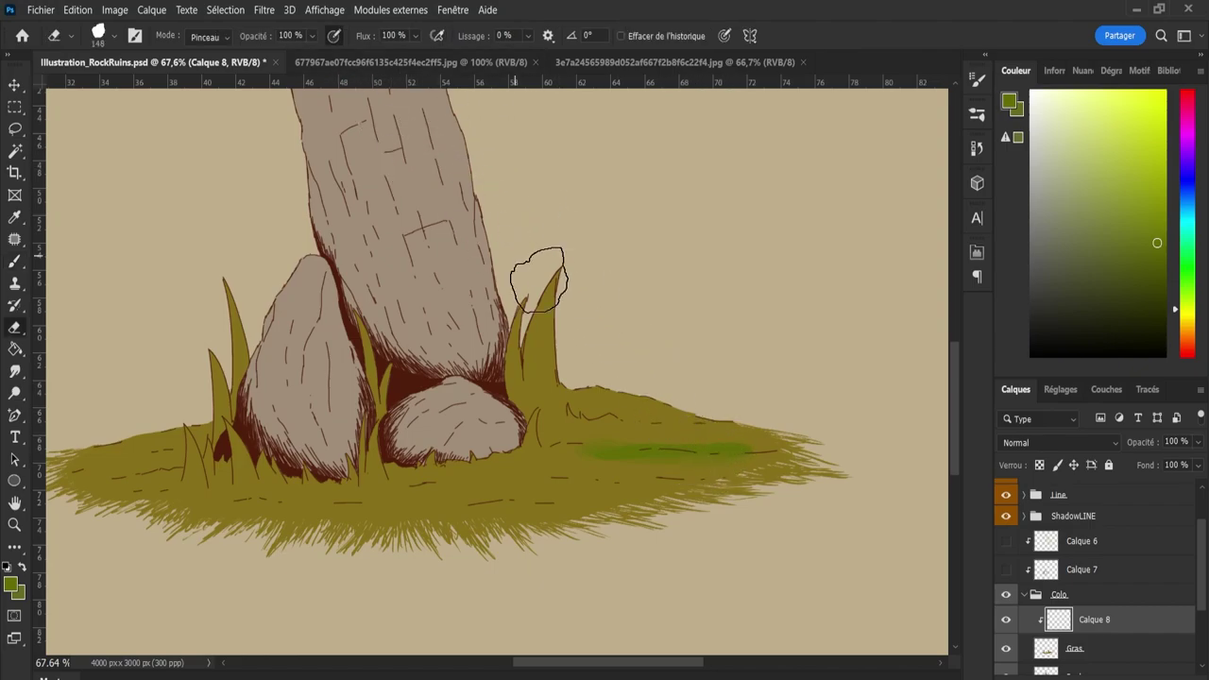
{"action": "key", "text": "bracketleft"}
{"action": "key", "text": "bracketleft"}
{"action": "key", "text": "bracketleft"}
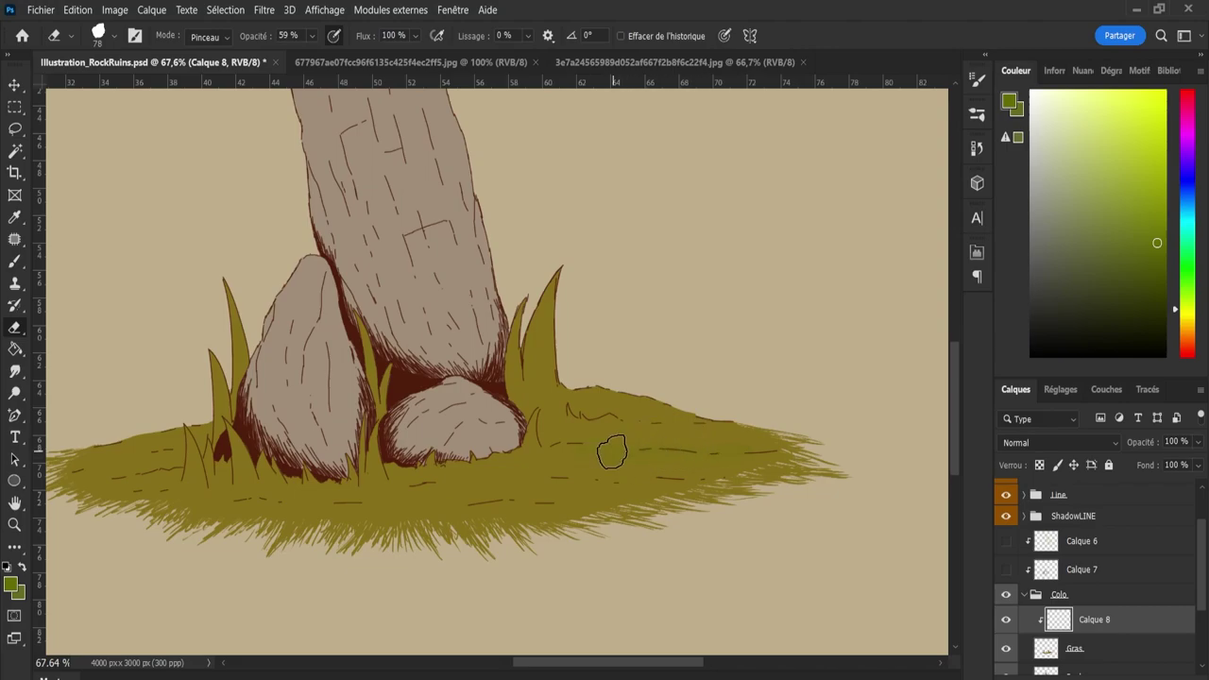
{"action": "key", "text": "b"}
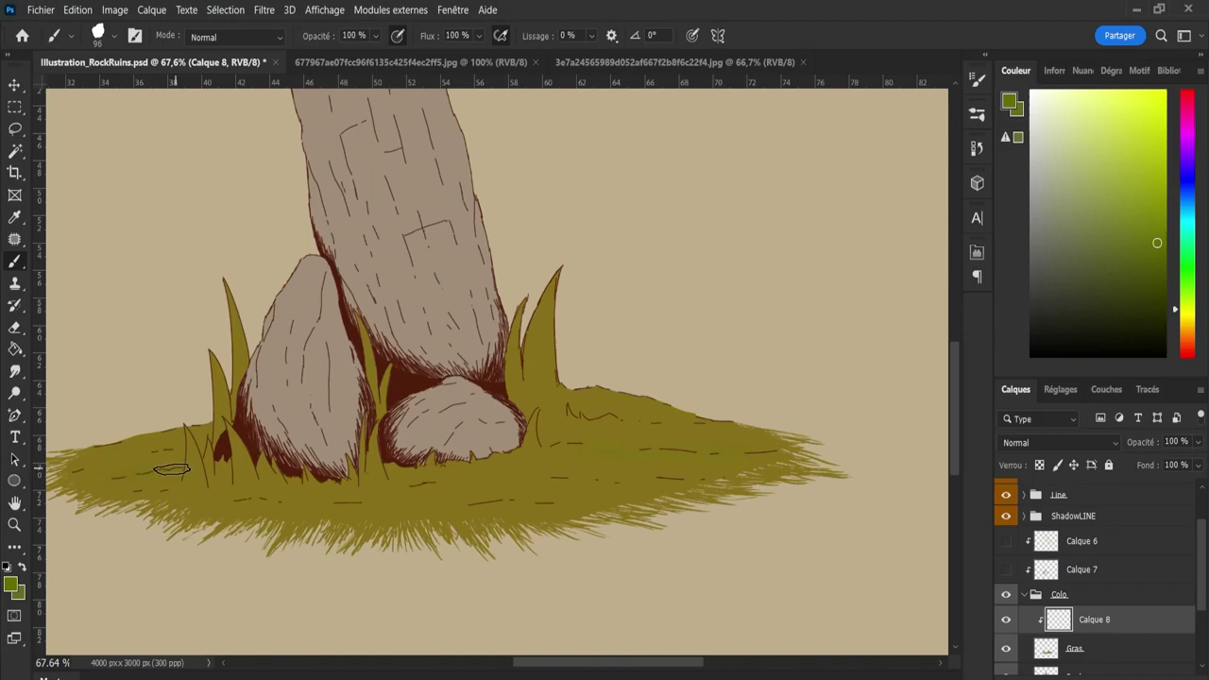
{"action": "left_click_drag", "start_coordinate": [172, 469], "coordinate": [173, 456]}
Sample a browner yellow-olive from the grass with the Eyedropper, then return to the Brush.
{"action": "key", "text": "i"}
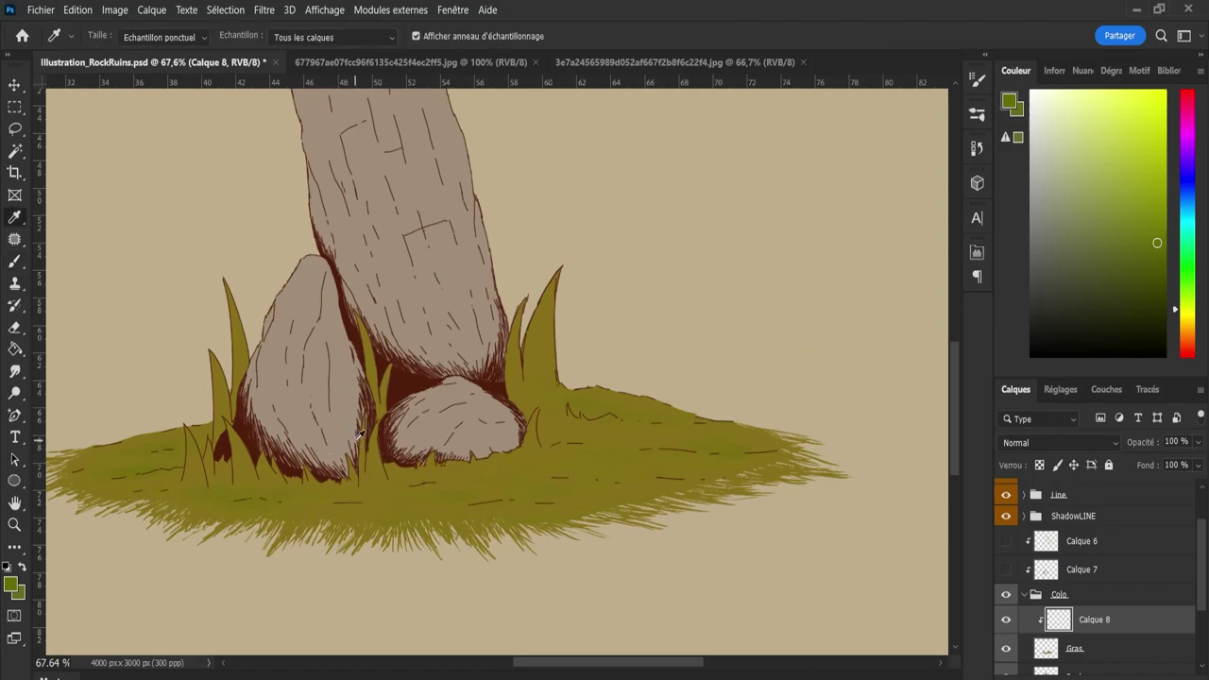
{"action": "left_click", "coordinate": [356, 435]}
{"action": "left_click", "coordinate": [379, 458]}
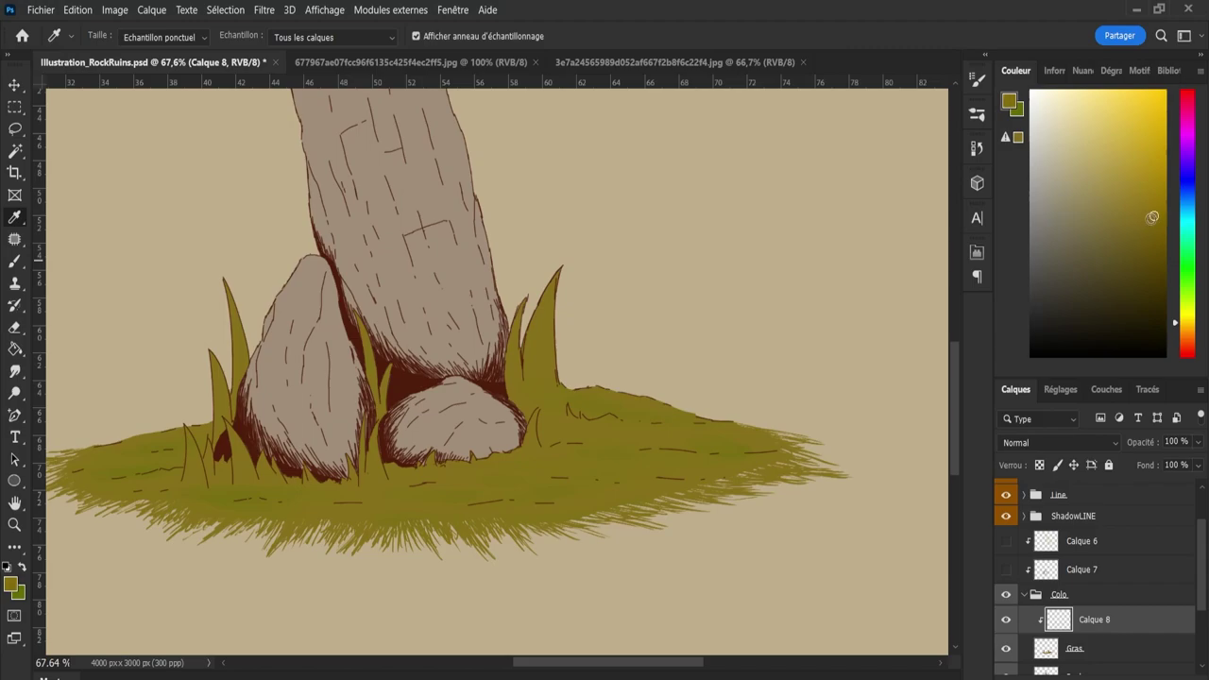
{"action": "key", "text": "b"}
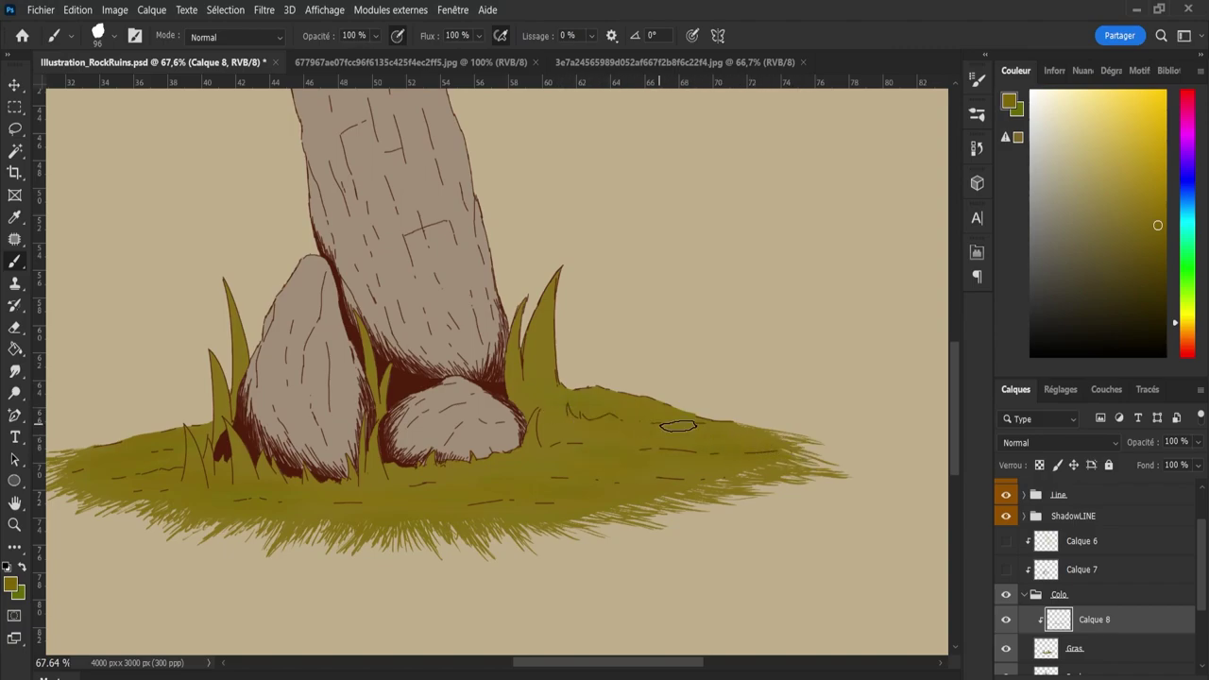
Add a short grass line and lighter sampled-green strokes across the mound's right side.
{"action": "left_click_drag", "start_coordinate": [584, 417], "coordinate": [618, 414]}
{"action": "left_click_drag", "start_coordinate": [548, 673], "coordinate": [524, 672]}
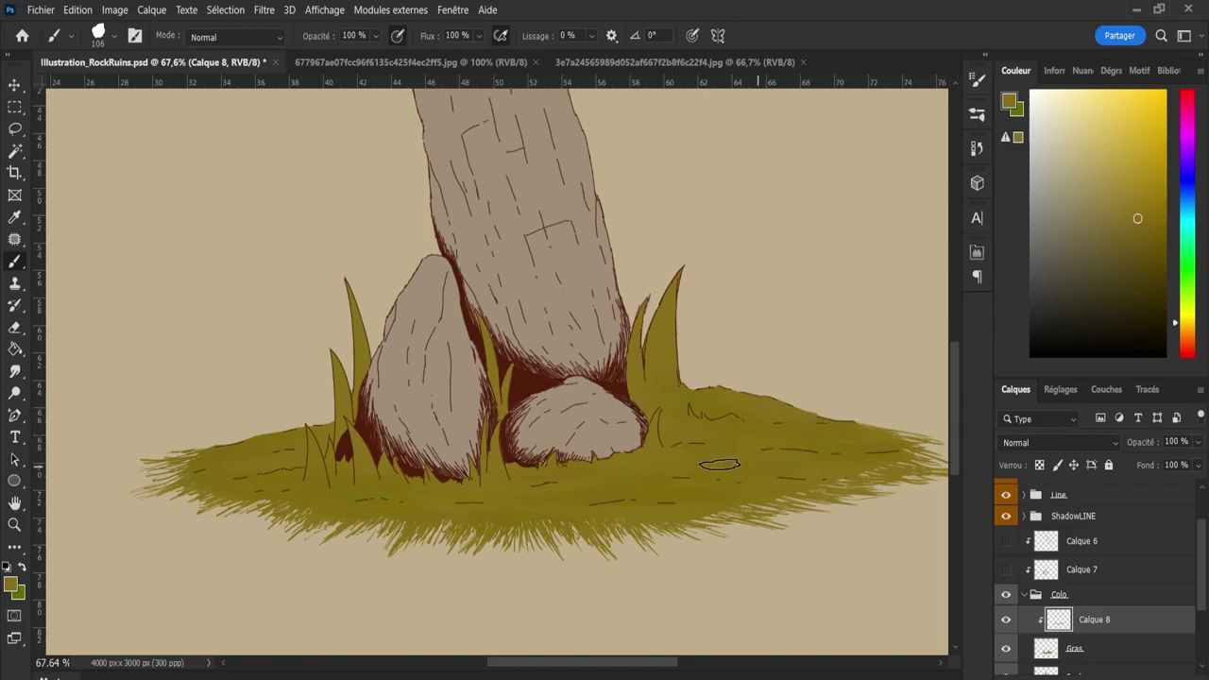
{"action": "left_click", "coordinate": [771, 464], "text": "alt"}
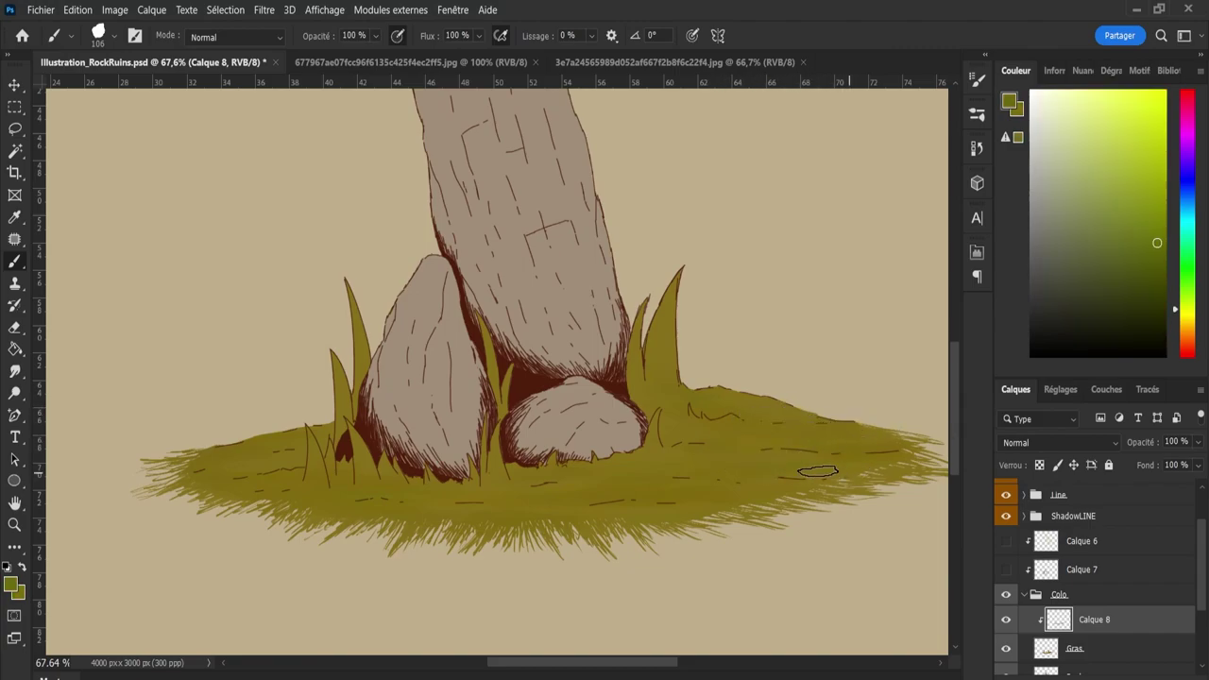
{"action": "left_click_drag", "start_coordinate": [817, 470], "coordinate": [845, 449]}
{"action": "left_click", "coordinate": [351, 534], "text": "alt"}
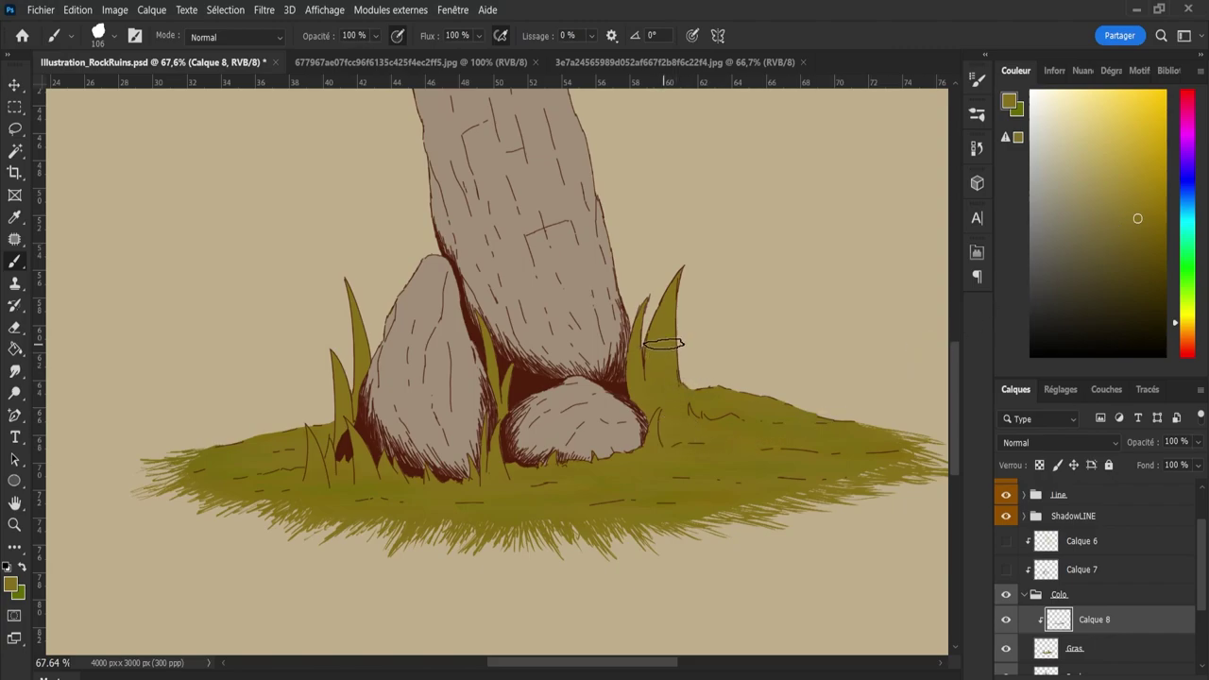
Sample the grass colour from the mound with the Eyedropper and return to the Brush.
{"action": "key", "text": "i"}
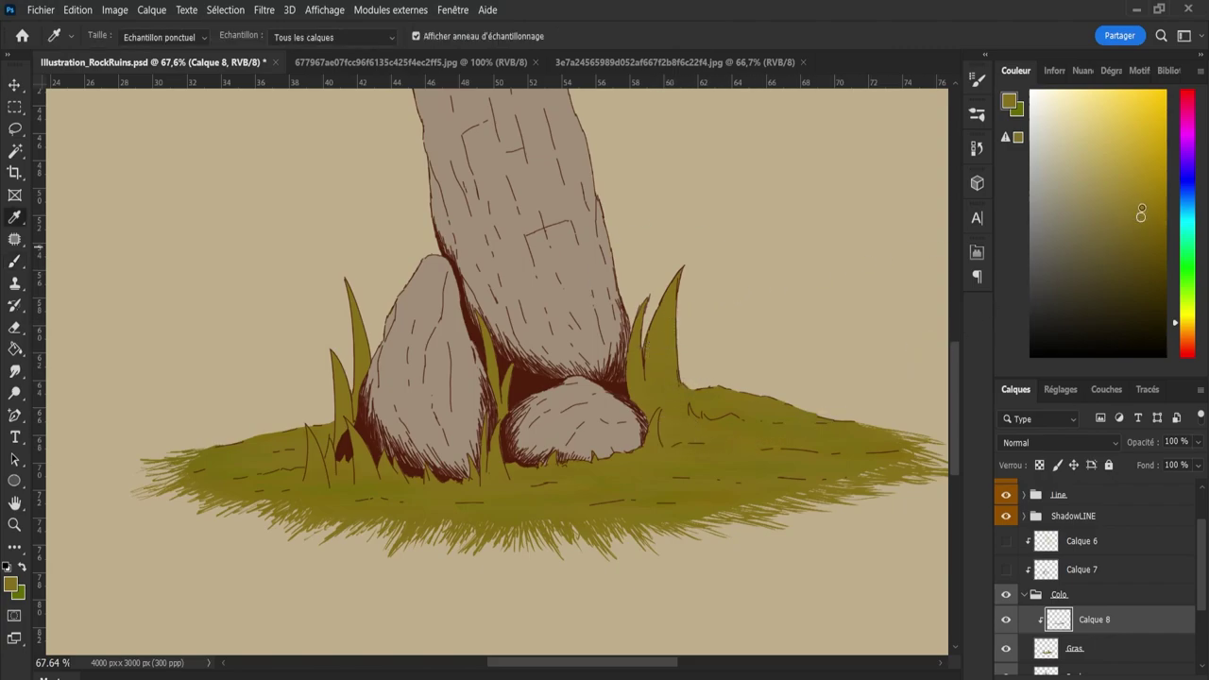
{"action": "key", "text": "b"}
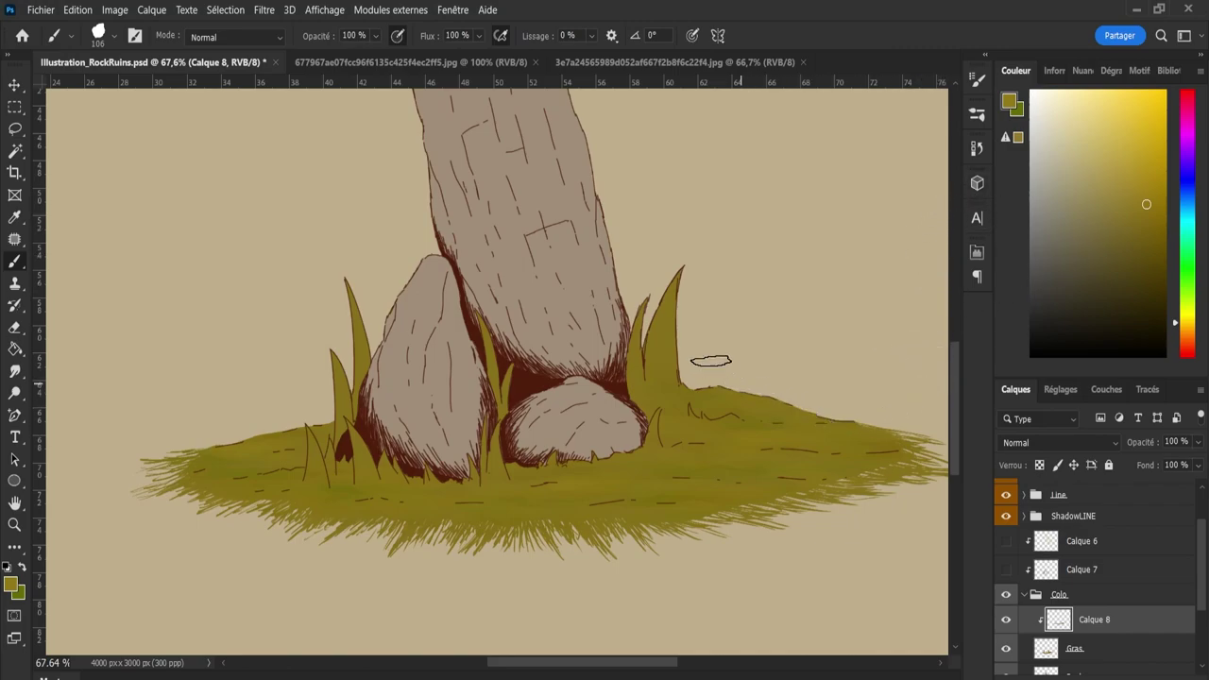
{"action": "key", "text": "i"}
{"action": "left_click", "coordinate": [668, 328]}
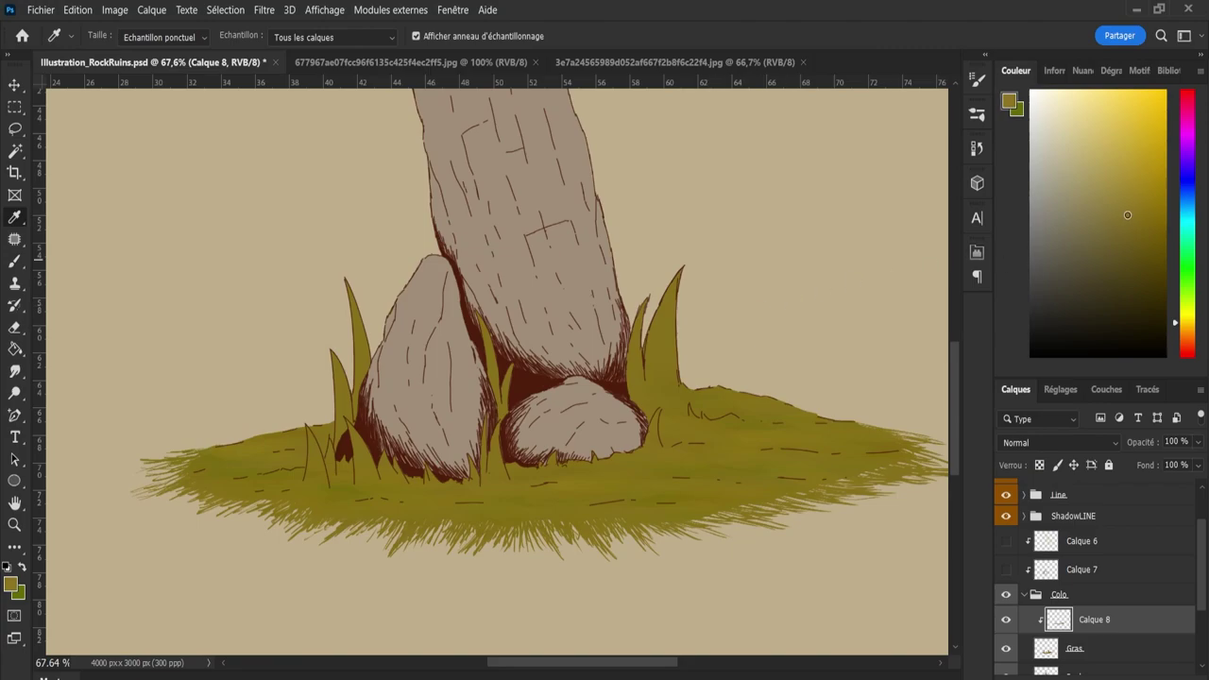
{"action": "key", "text": "b"}
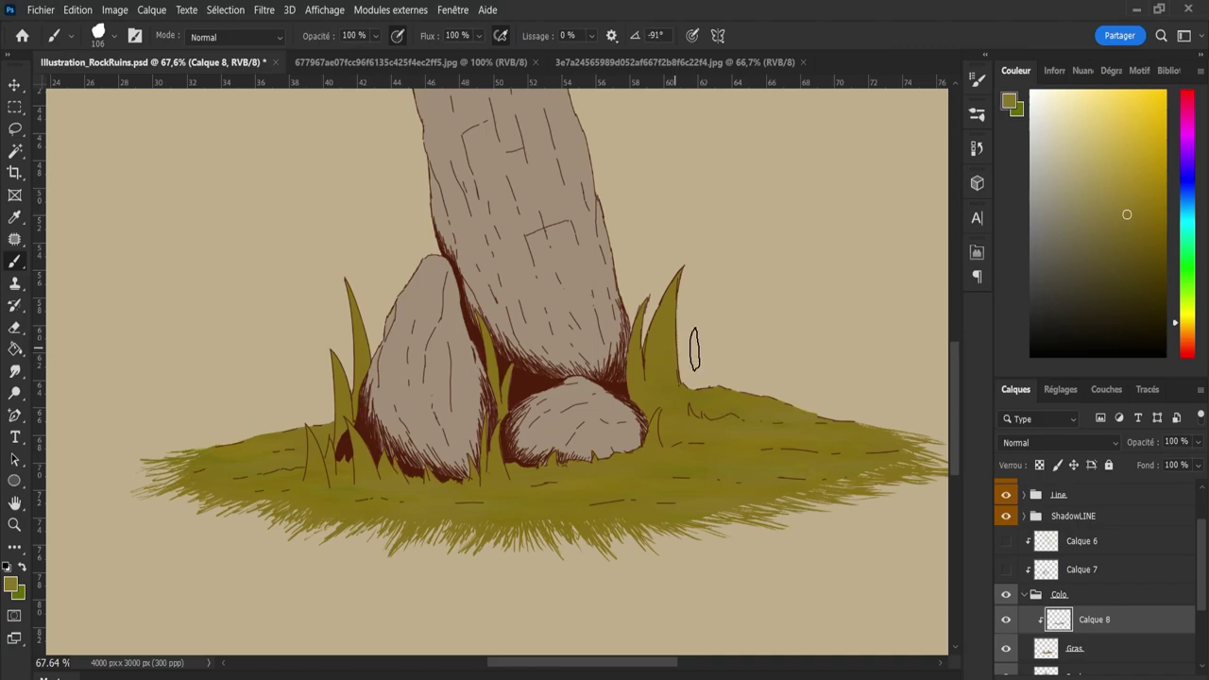
With a slightly smaller brush, fill the small left grass blades with olive shades.
{"action": "key", "text": "bracketleft"}
{"action": "key", "text": "bracketleft"}
{"action": "left_click", "coordinate": [666, 357], "text": "alt"}
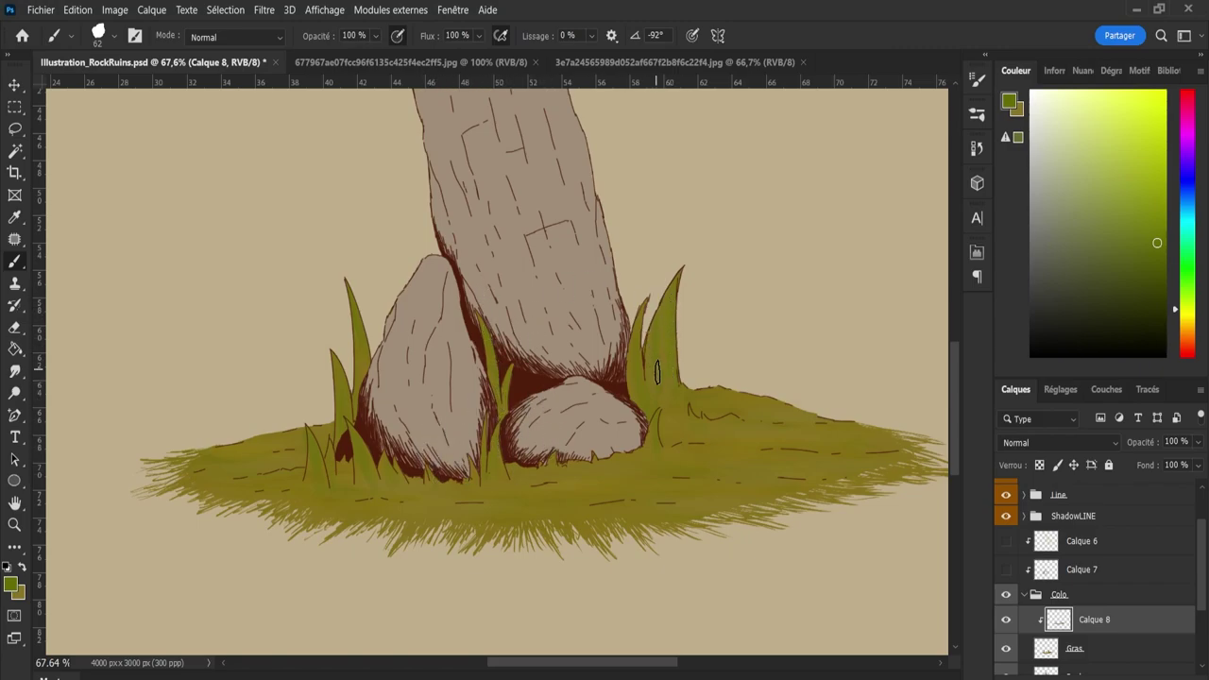
{"action": "left_click", "coordinate": [650, 372], "text": "alt"}
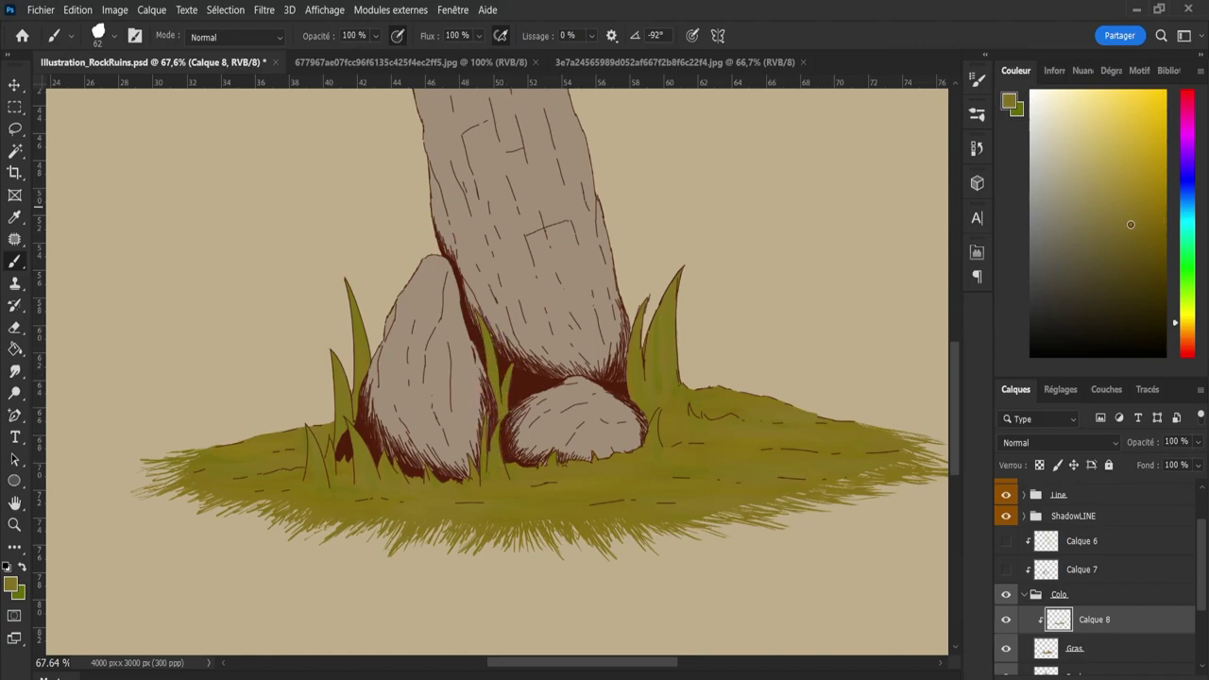
{"action": "left_click_drag", "start_coordinate": [1131, 224], "coordinate": [1140, 219]}
{"action": "left_click_drag", "start_coordinate": [1142, 230], "coordinate": [1142, 234]}
{"action": "left_click_drag", "start_coordinate": [315, 463], "coordinate": [309, 429]}
{"action": "left_click_drag", "start_coordinate": [318, 474], "coordinate": [309, 442]}
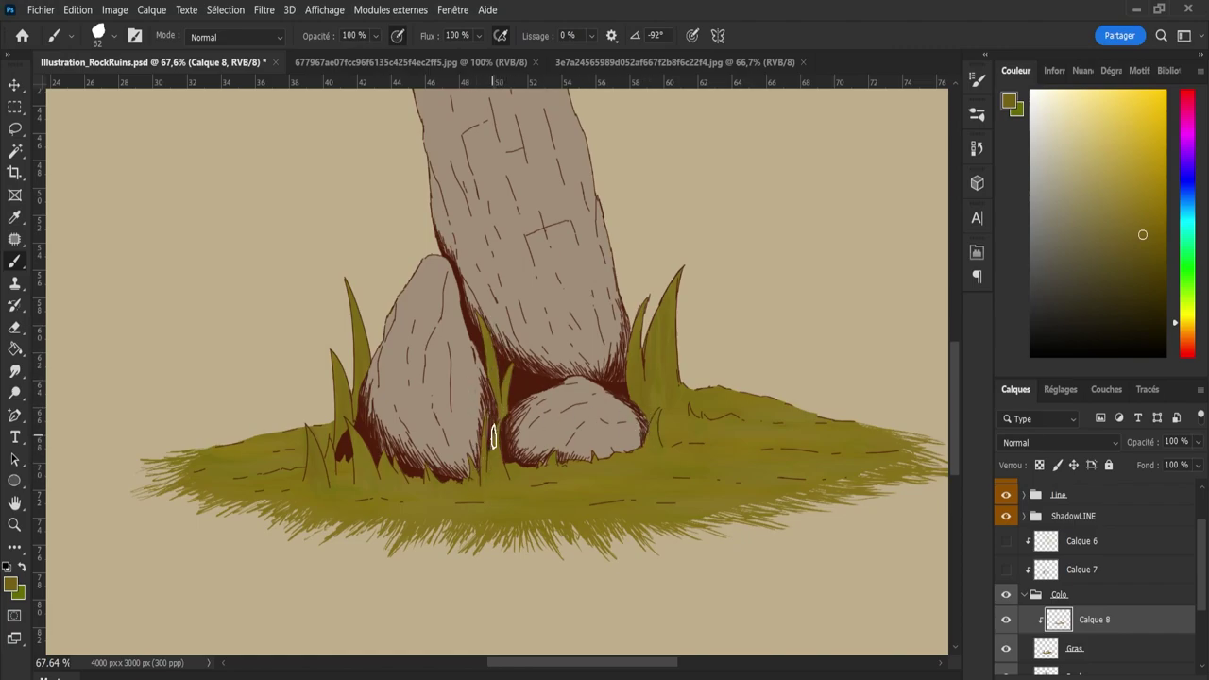
Fill the right grass tuft evenly with yellow-green and darker olive tones.
{"action": "left_click", "coordinate": [340, 372], "text": "alt"}
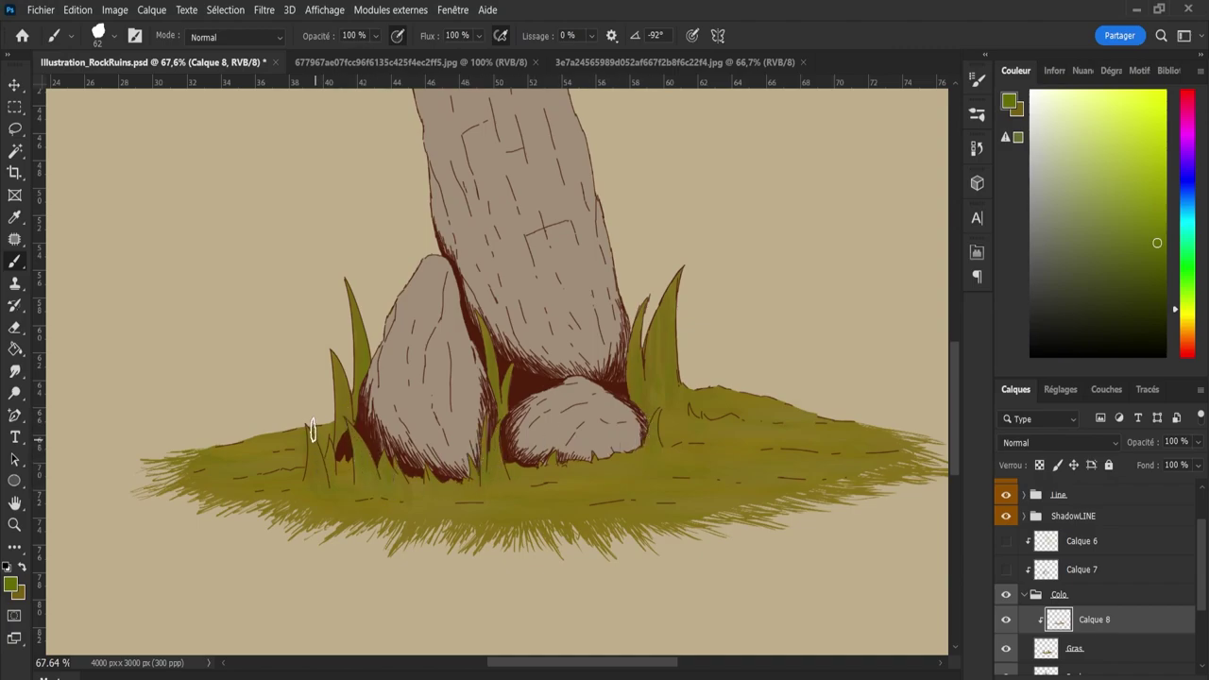
{"action": "left_click", "coordinate": [352, 423], "text": "alt"}
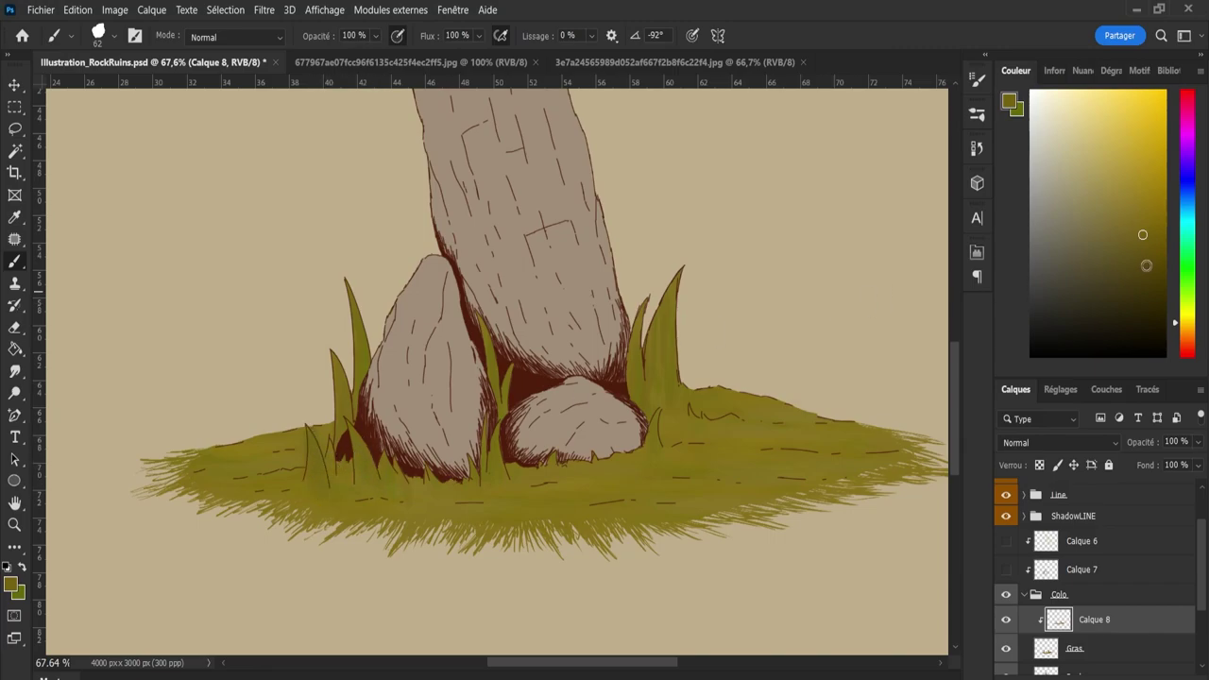
{"action": "left_click_drag", "start_coordinate": [1145, 237], "coordinate": [1152, 242]}
{"action": "left_click", "coordinate": [1151, 231]}
{"action": "left_click_drag", "start_coordinate": [639, 300], "coordinate": [654, 376]}
{"action": "left_click", "coordinate": [432, 507], "text": "alt"}
{"action": "left_click_drag", "start_coordinate": [1145, 234], "coordinate": [1154, 234]}
Save the illustration, zoom to frame the whole standing stone, and hide Calque 8.
{"action": "key", "text": "ctrl+s"}
{"action": "key", "text": "z"}
{"action": "left_click_drag", "start_coordinate": [651, 376], "coordinate": [612, 391]}
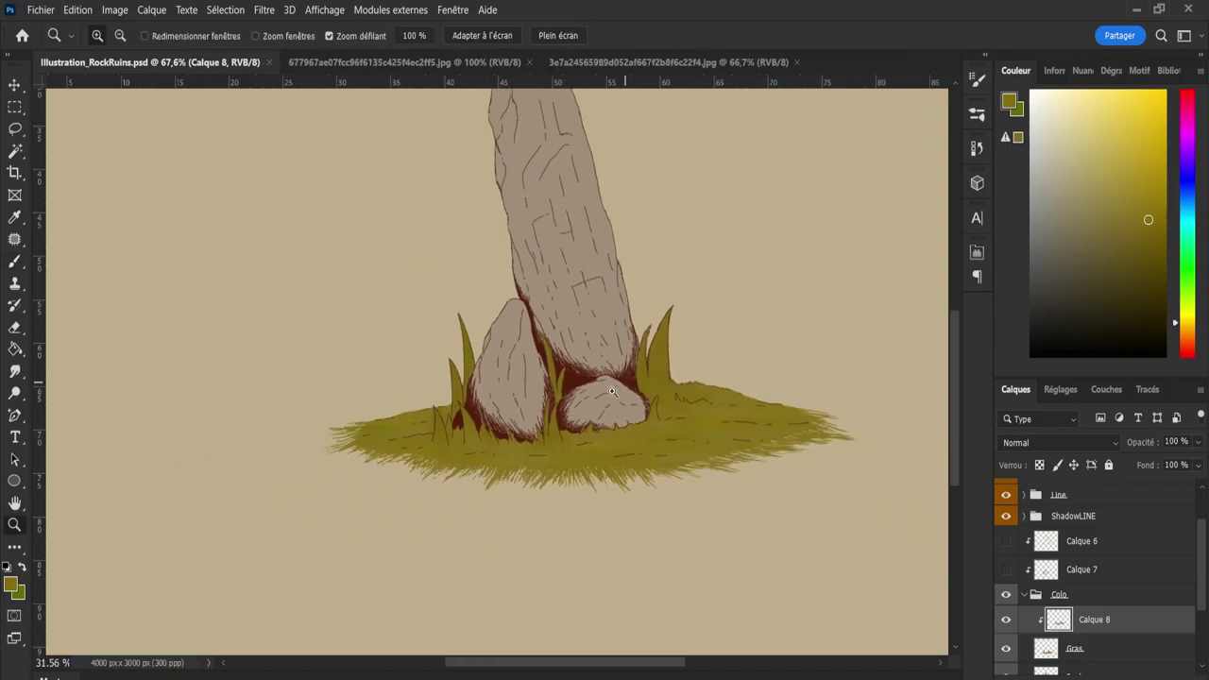
{"action": "mouse_move", "coordinate": [857, 445]}
{"action": "left_mouse_down"}
{"action": "mouse_move", "coordinate": [844, 410]}
{"action": "mouse_move", "coordinate": [813, 405]}
{"action": "mouse_move", "coordinate": [953, 569]}
{"action": "left_mouse_up"}
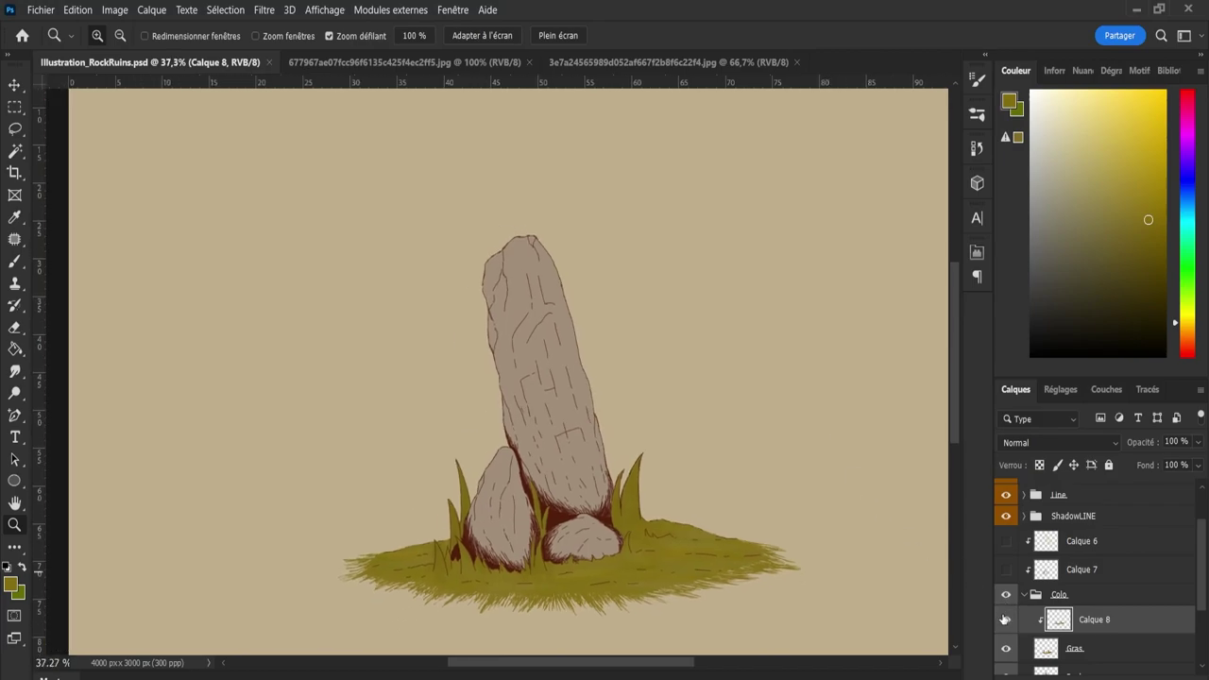
{"action": "left_click", "coordinate": [1005, 619]}
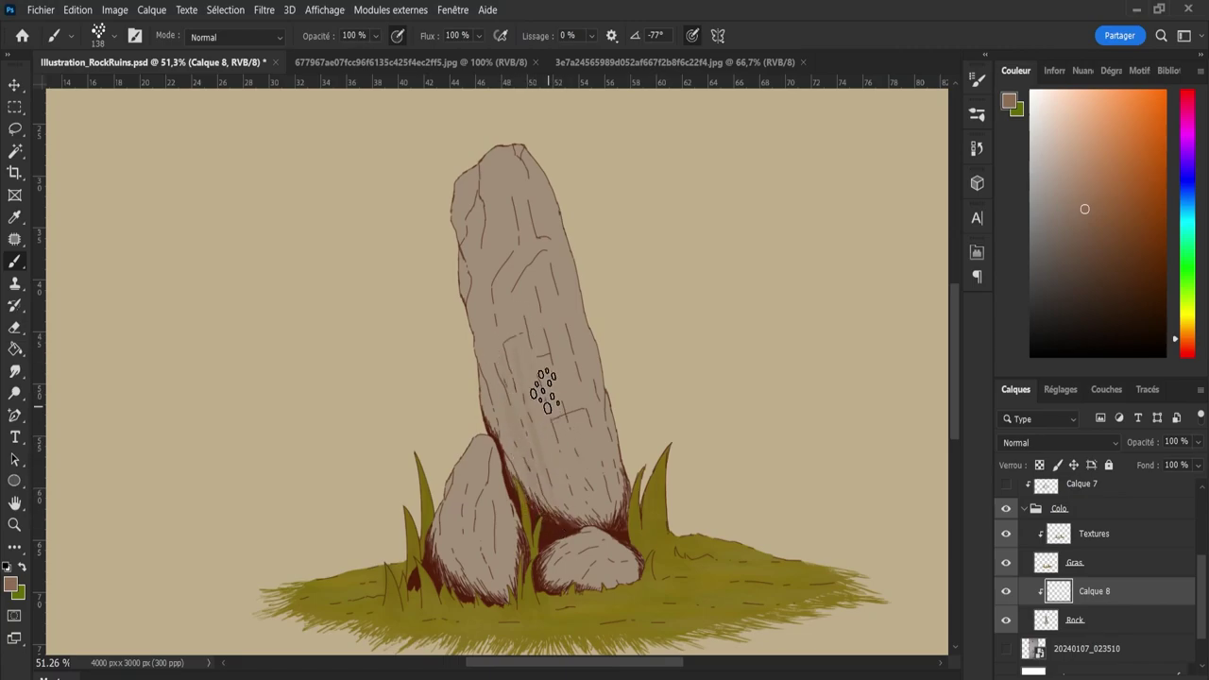
Paint soft reddish shading down the tall stone's left side and across its middle with a size-187 brush.
{"action": "left_click_drag", "start_coordinate": [506, 375], "coordinate": [503, 365]}
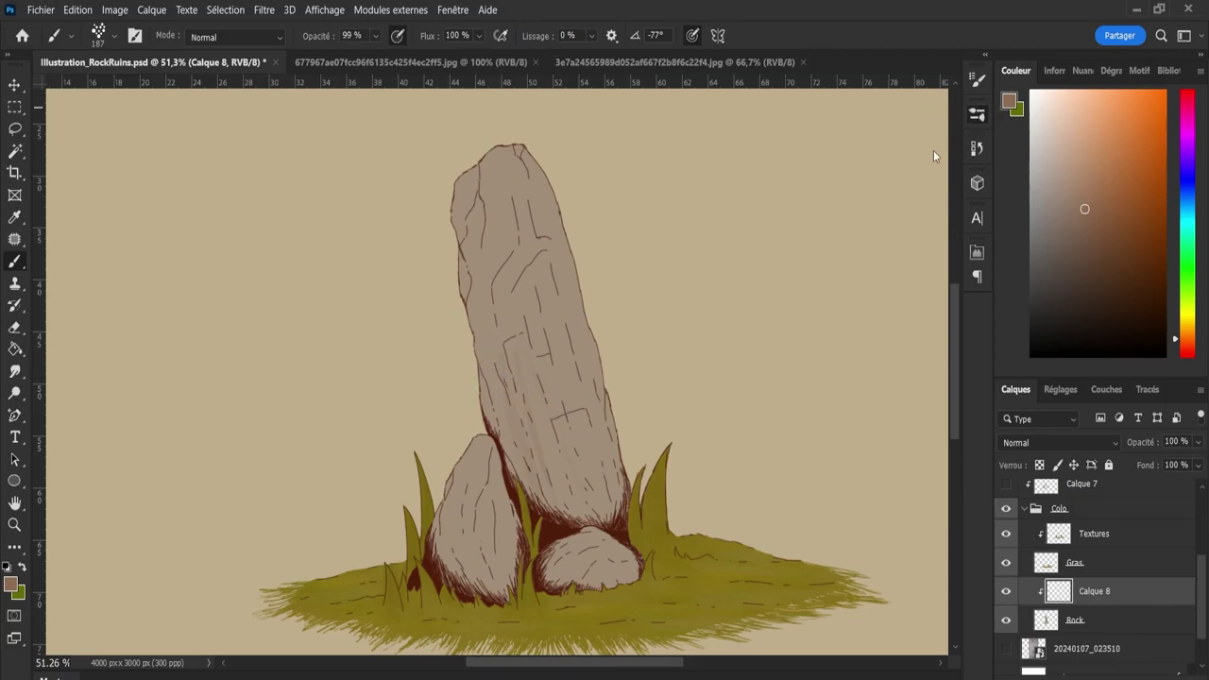
{"action": "key", "text": "period"}
{"action": "key", "text": "comma"}
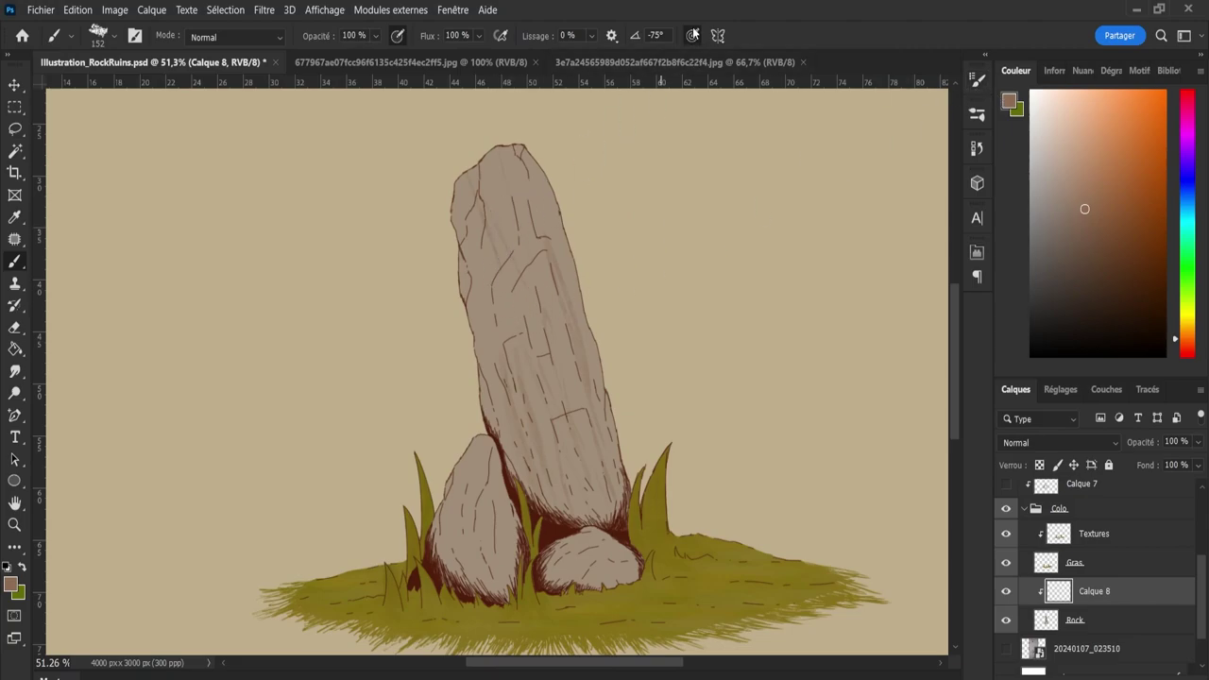
{"action": "left_click_drag", "start_coordinate": [493, 275], "coordinate": [514, 340]}
{"action": "left_click_drag", "start_coordinate": [481, 187], "coordinate": [500, 312]}
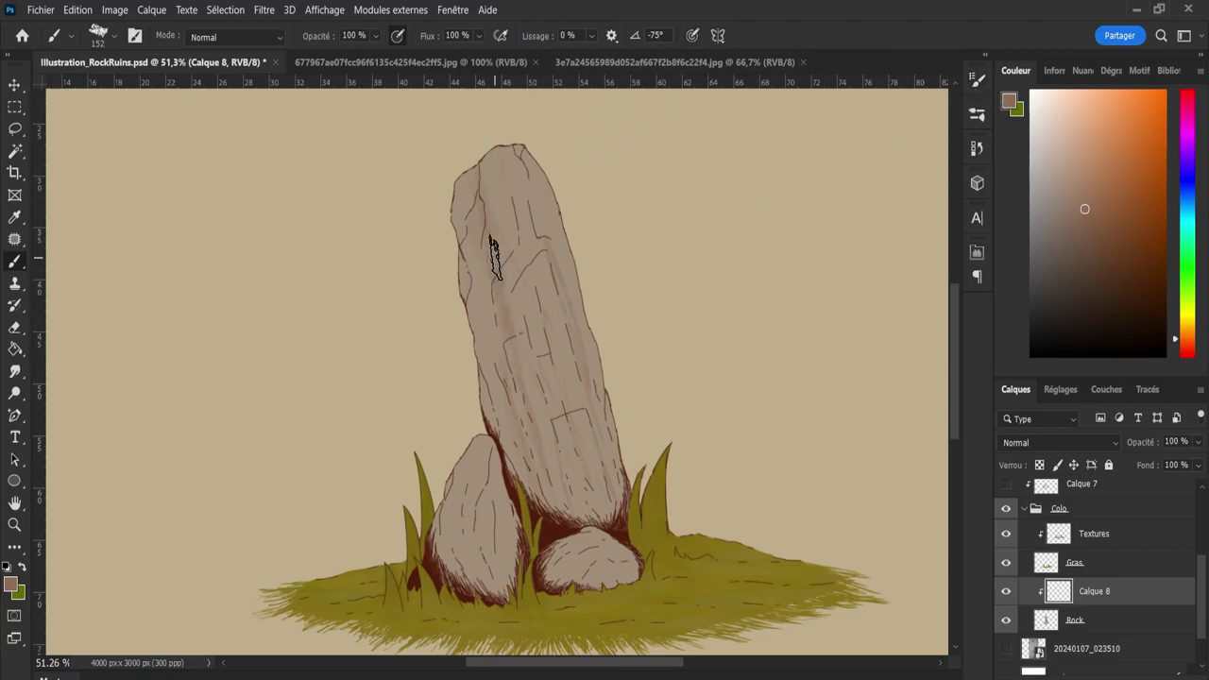
{"action": "mouse_move", "coordinate": [513, 245]}
{"action": "left_mouse_down"}
{"action": "mouse_move", "coordinate": [553, 283]}
{"action": "mouse_move", "coordinate": [532, 237]}
{"action": "mouse_move", "coordinate": [529, 183]}
{"action": "mouse_move", "coordinate": [565, 396]}
{"action": "left_mouse_up"}
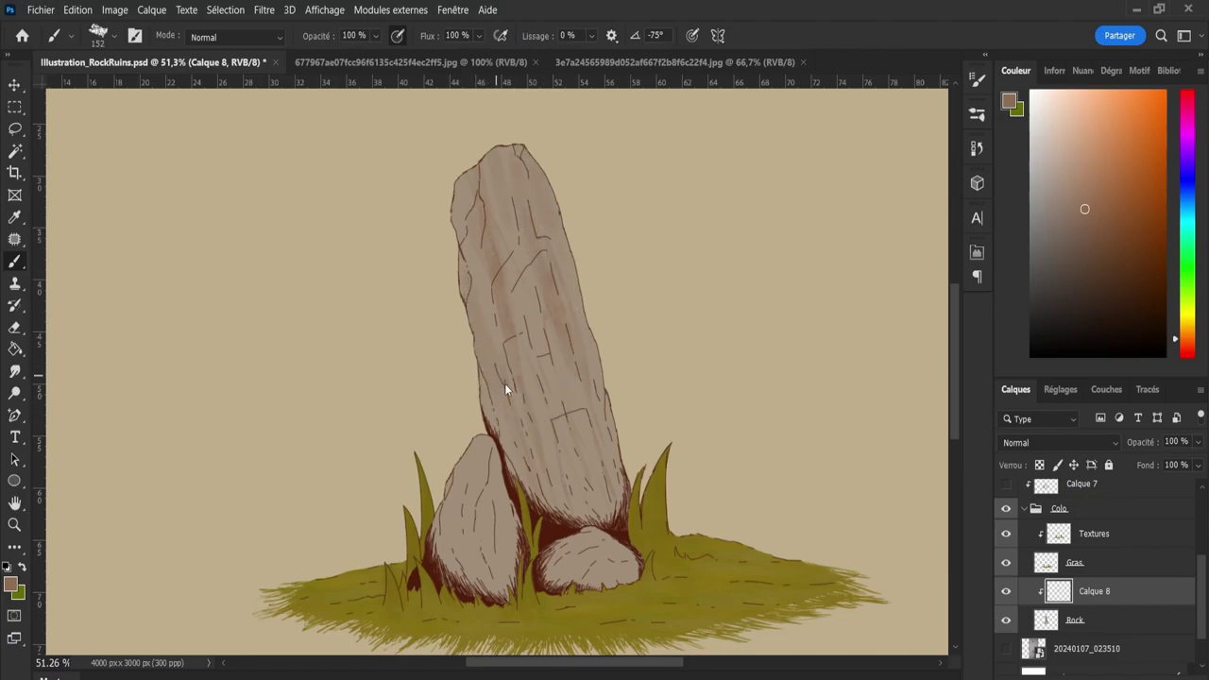
Darken the small left rock's lower left and the front rock's edge with a smaller brush.
{"action": "key", "text": "bracketleft"}
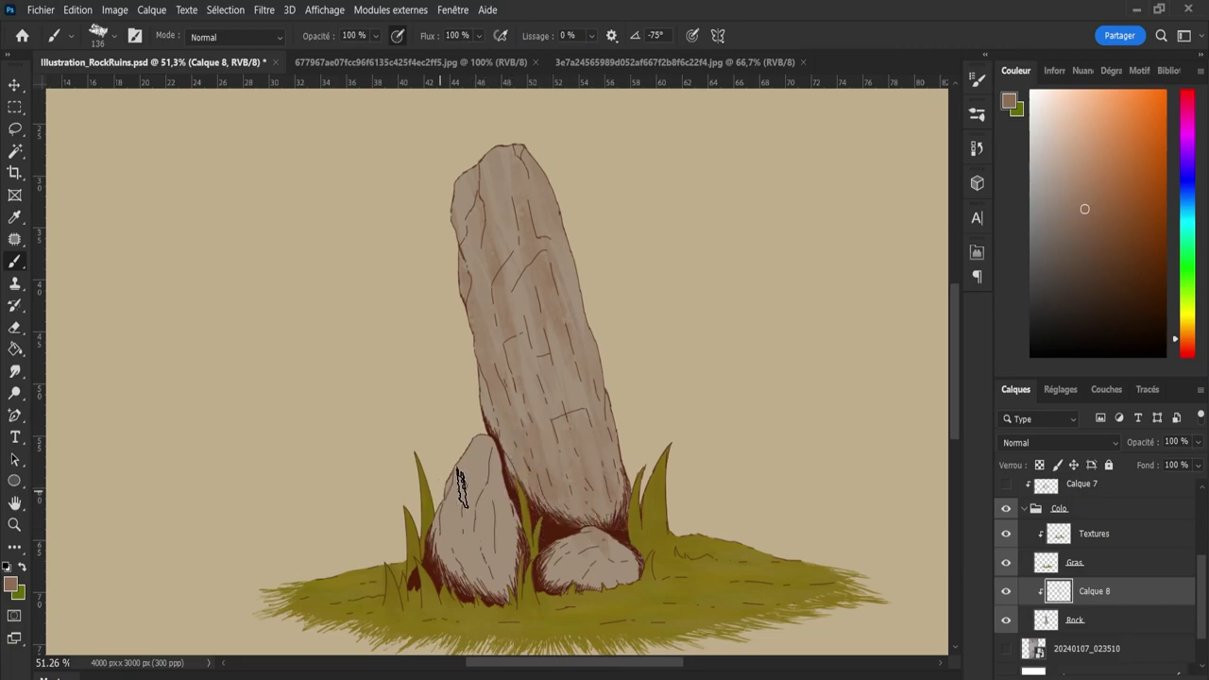
{"action": "left_click_drag", "start_coordinate": [461, 520], "coordinate": [465, 556]}
{"action": "key", "text": "bracketleft"}
{"action": "key", "text": "bracketleft"}
{"action": "key", "text": "bracketleft"}
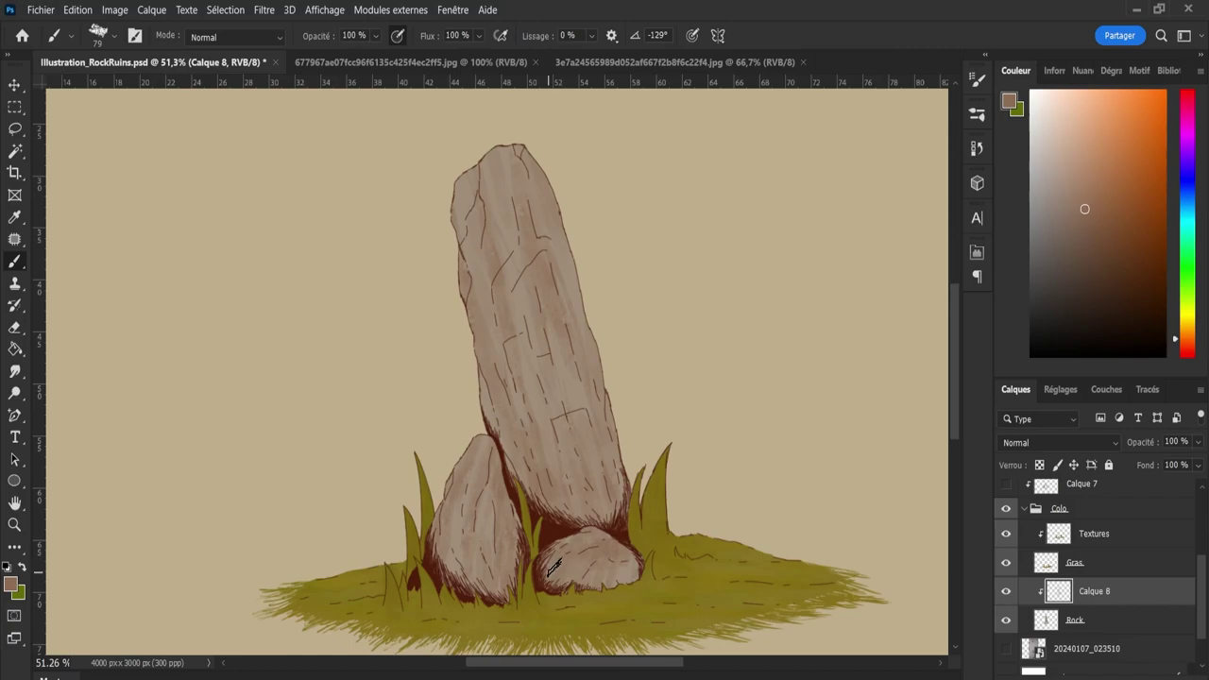
{"action": "left_click_drag", "start_coordinate": [571, 565], "coordinate": [650, 554]}
Sample the stone's tan base colour with Calque 8 hidden, then show Calque 8 again.
{"action": "key", "text": "i"}
{"action": "left_click", "coordinate": [553, 426]}
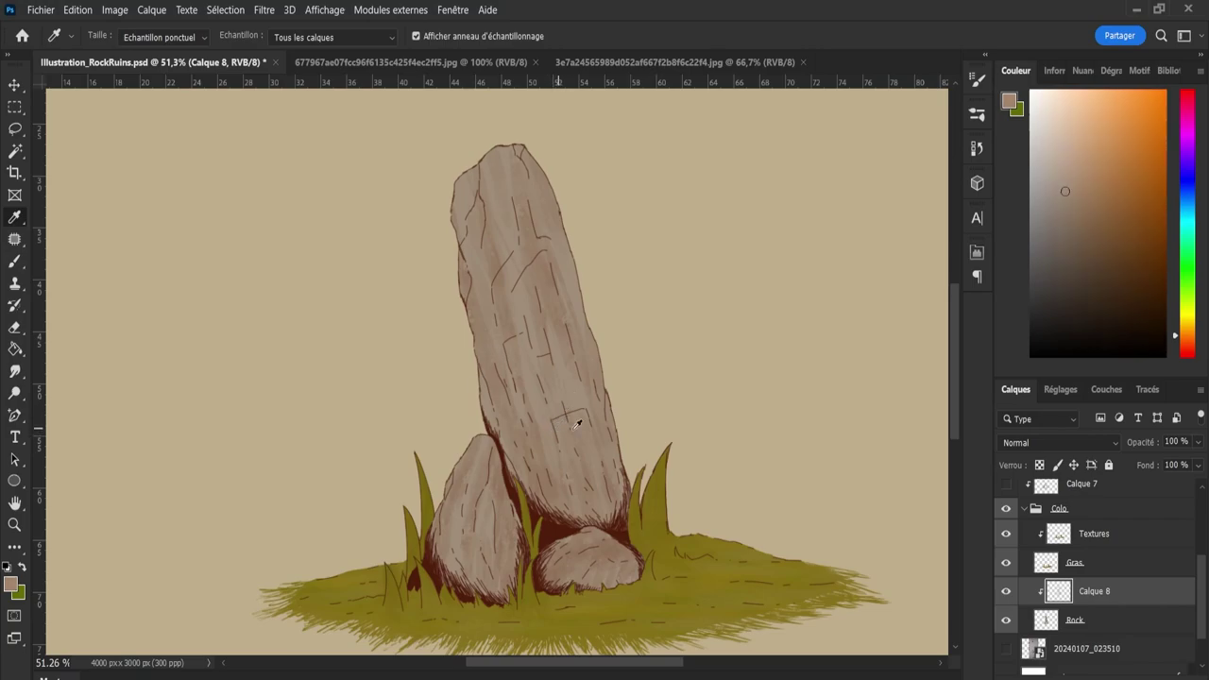
{"action": "left_click", "coordinate": [1006, 591]}
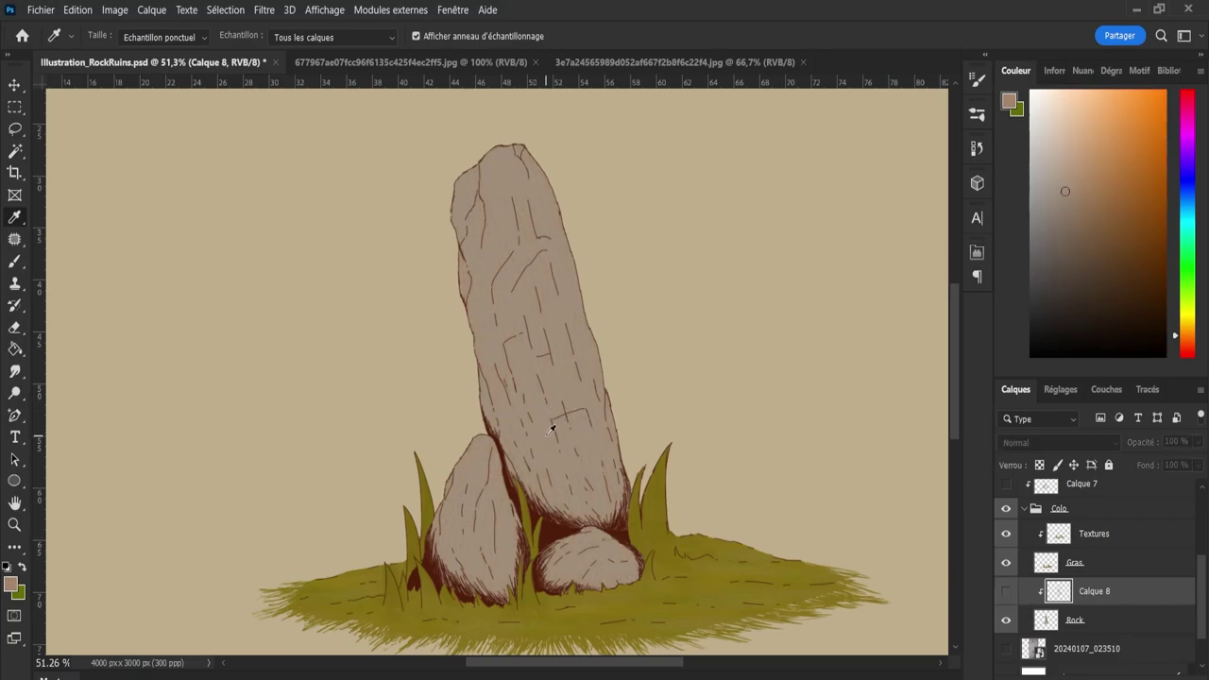
{"action": "left_click", "coordinate": [1002, 591]}
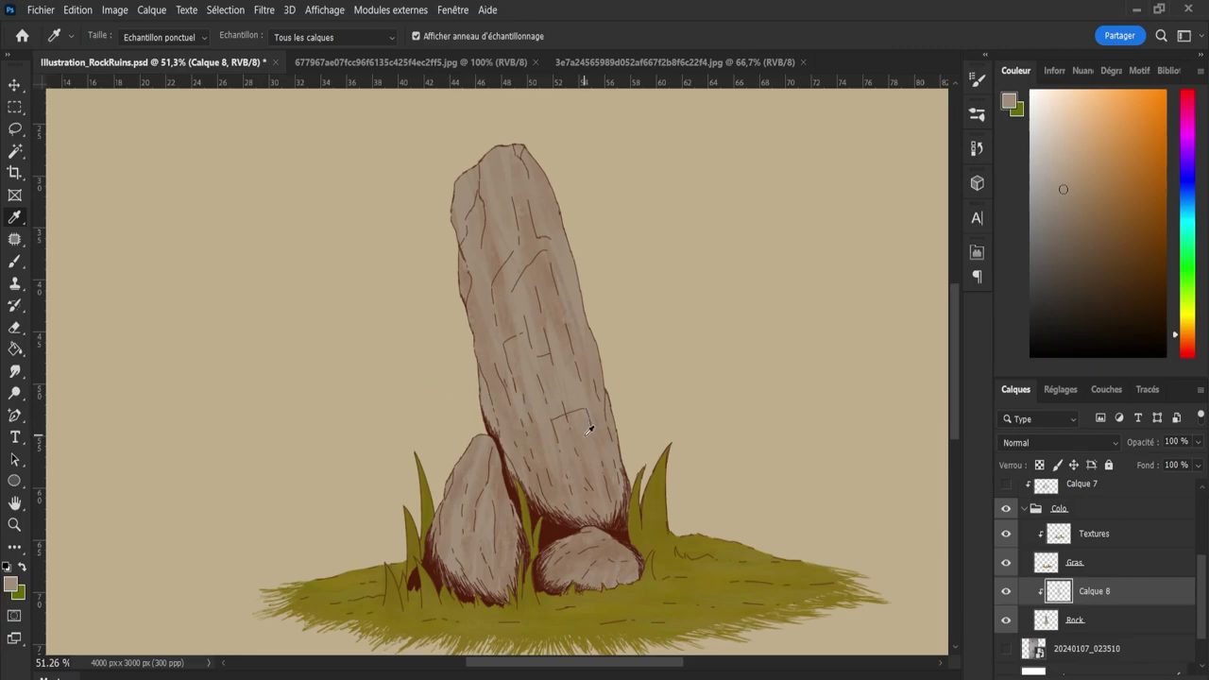
{"action": "key", "text": "x"}
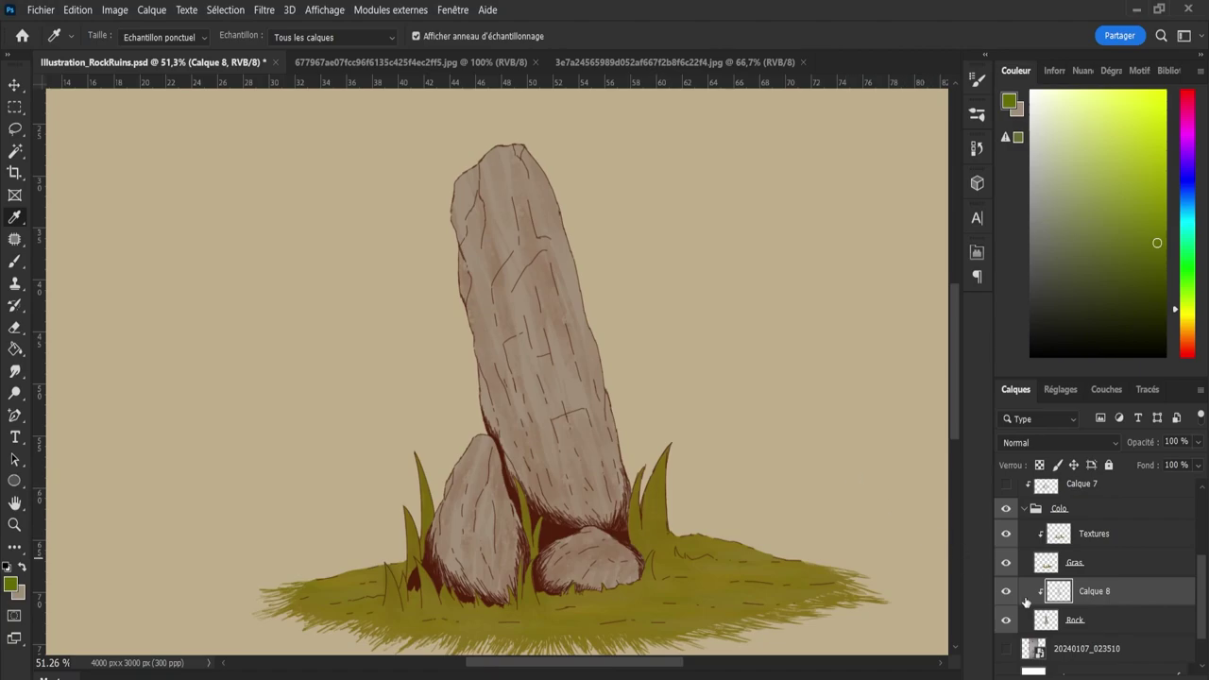
{"action": "left_click", "coordinate": [1007, 591]}
{"action": "left_click", "coordinate": [551, 424]}
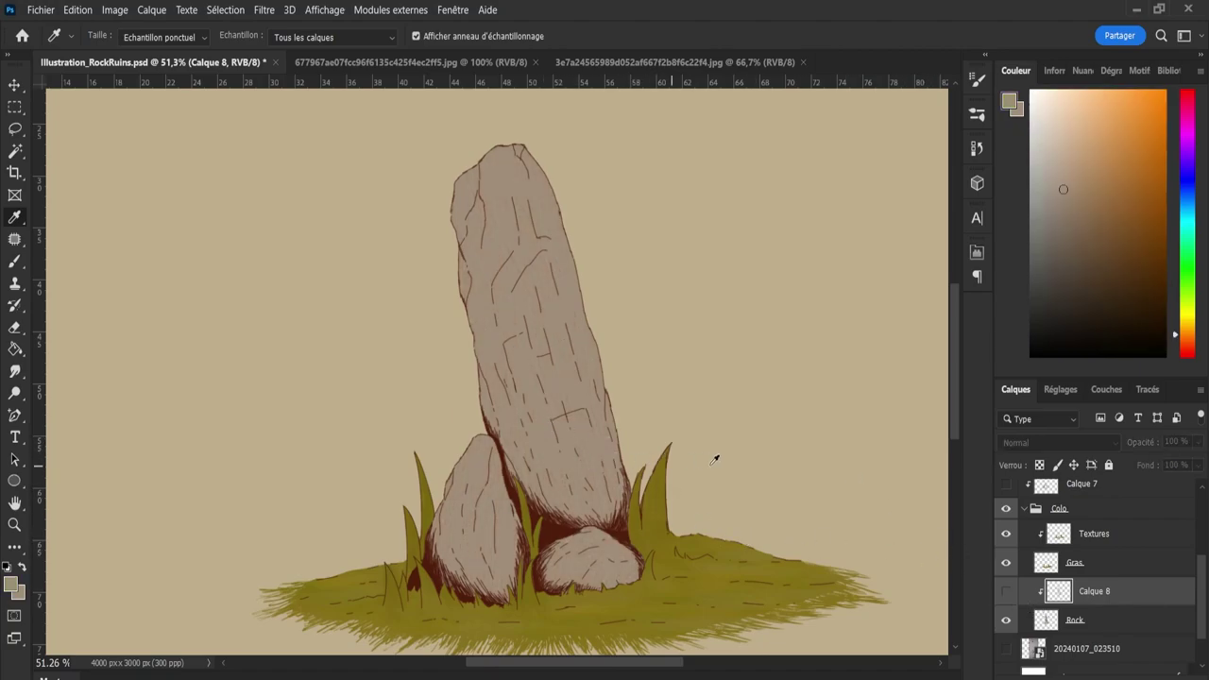
{"action": "left_click", "coordinate": [1006, 591]}
Paint streaky texture on the tall stone using tan and brown tones sampled from it.
{"action": "key", "text": "b"}
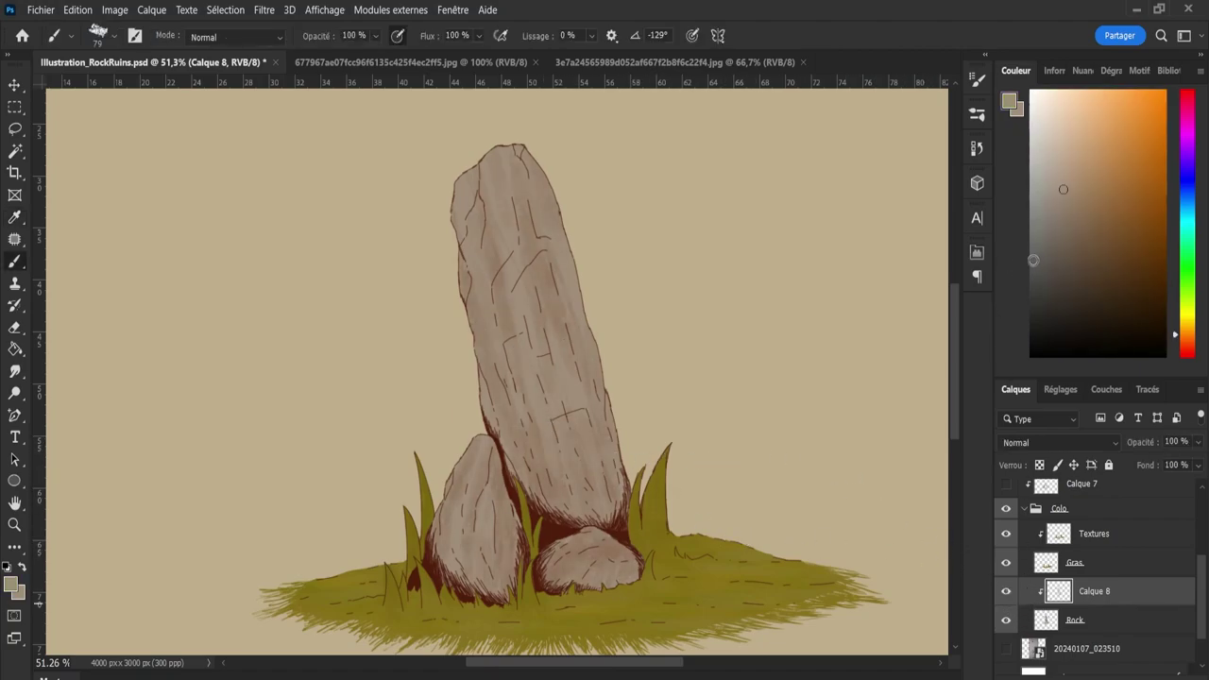
{"action": "left_click_drag", "start_coordinate": [1064, 191], "coordinate": [1077, 201]}
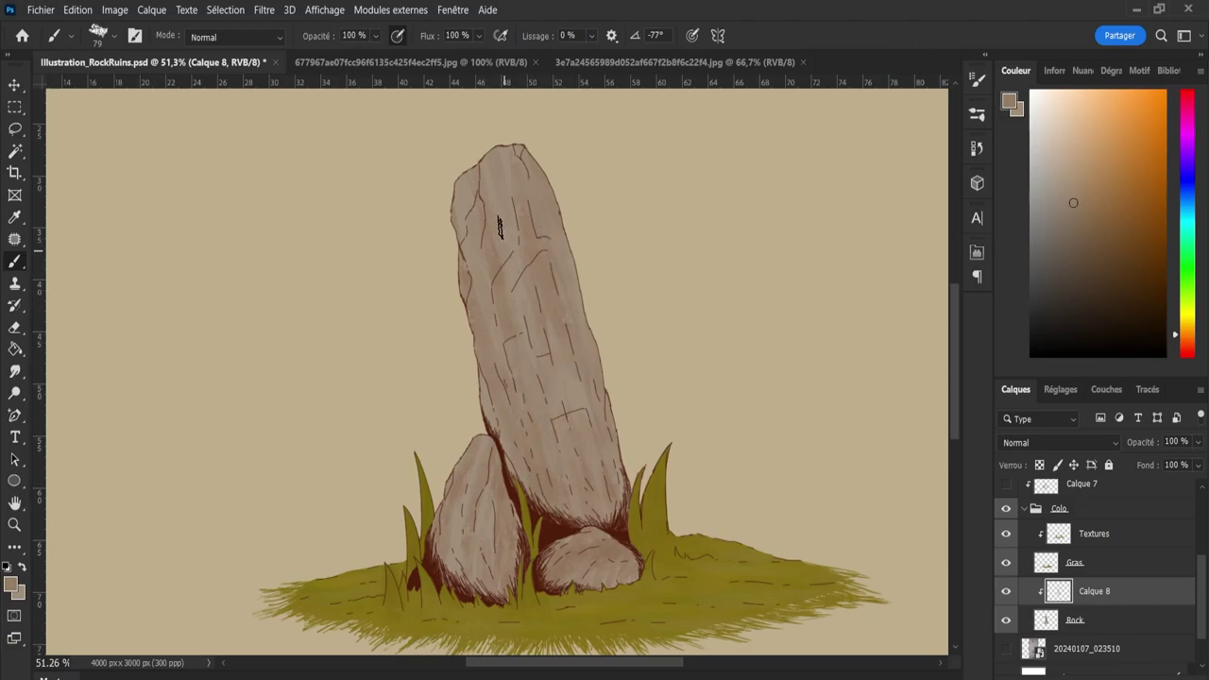
{"action": "key", "text": "period"}
{"action": "key", "text": "9"}
{"action": "key", "text": "9"}
{"action": "key", "text": "bracketleft"}
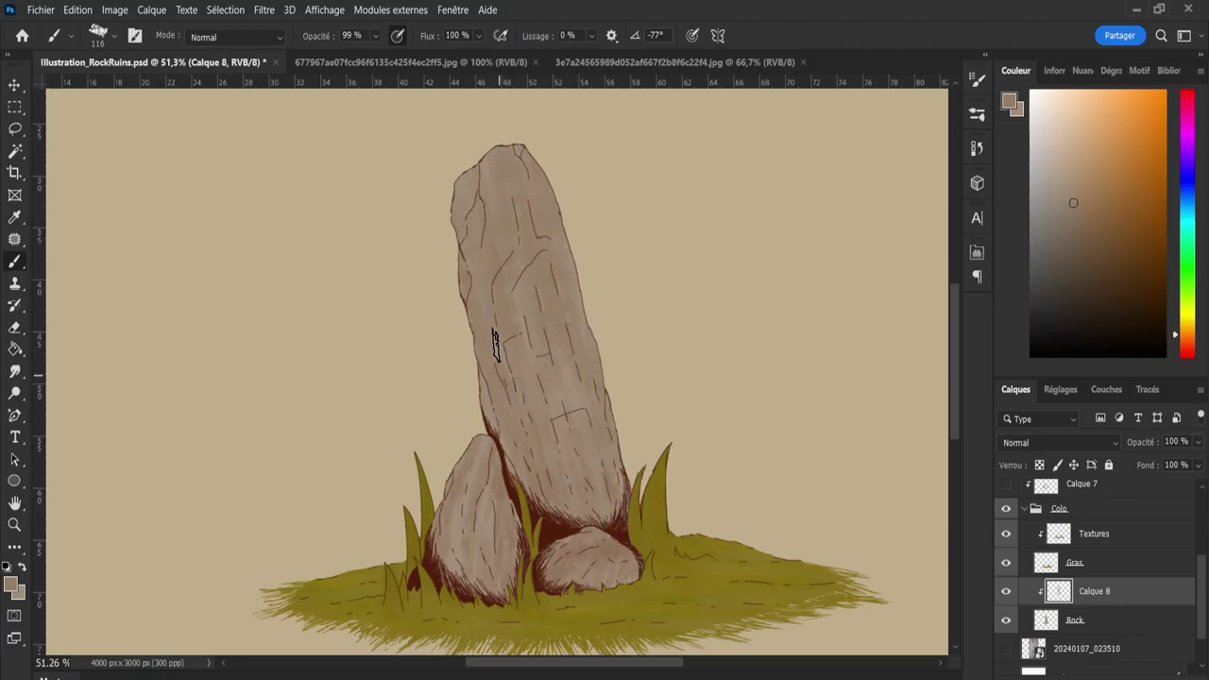
{"action": "left_click", "coordinate": [541, 375], "text": "alt"}
{"action": "left_click", "coordinate": [491, 263], "text": "alt"}
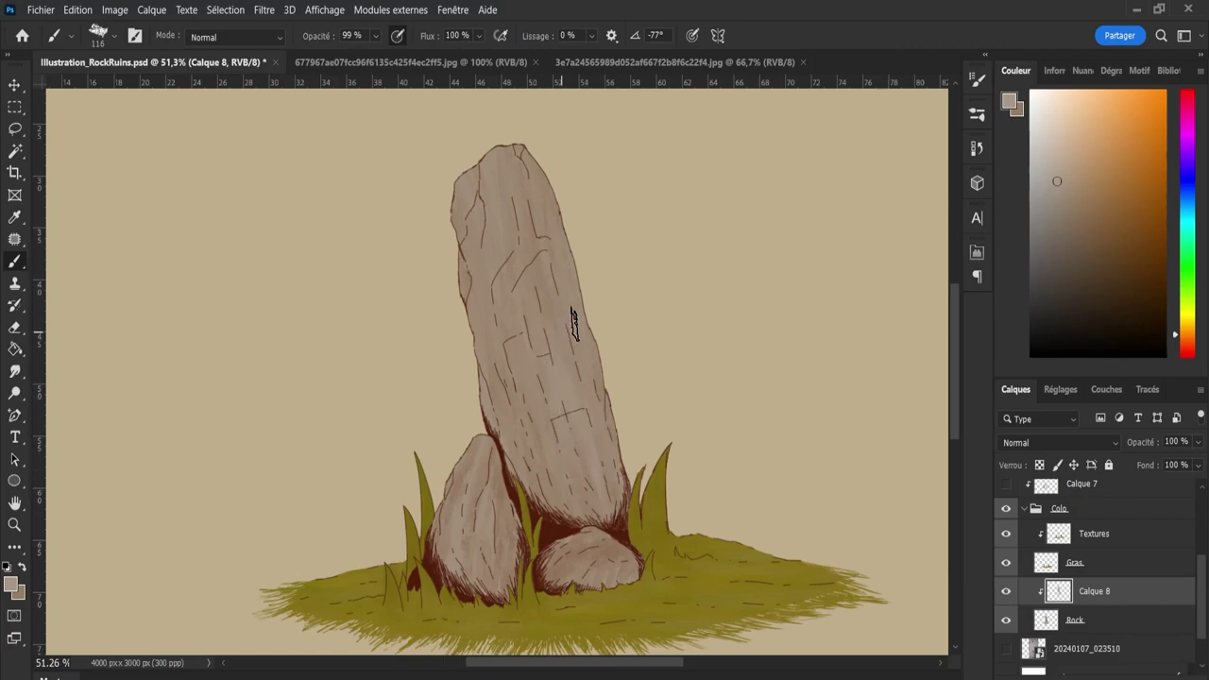
{"action": "left_click", "coordinate": [1073, 202]}
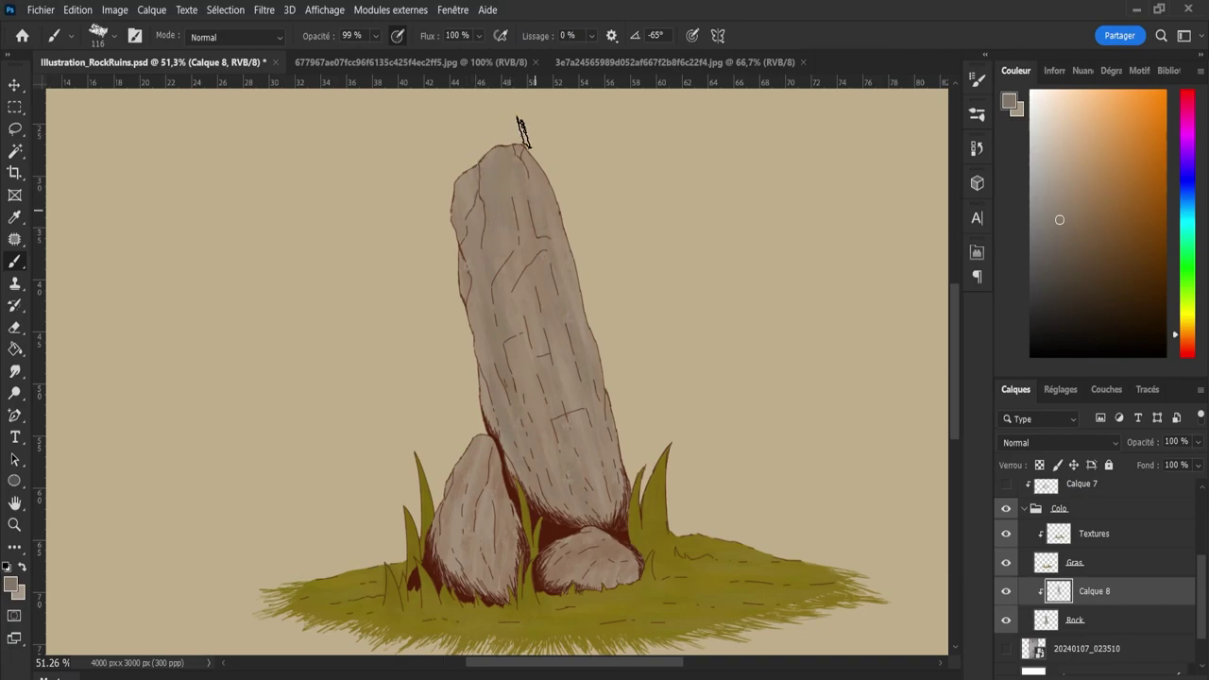
{"action": "left_click", "coordinate": [548, 401], "text": "alt"}
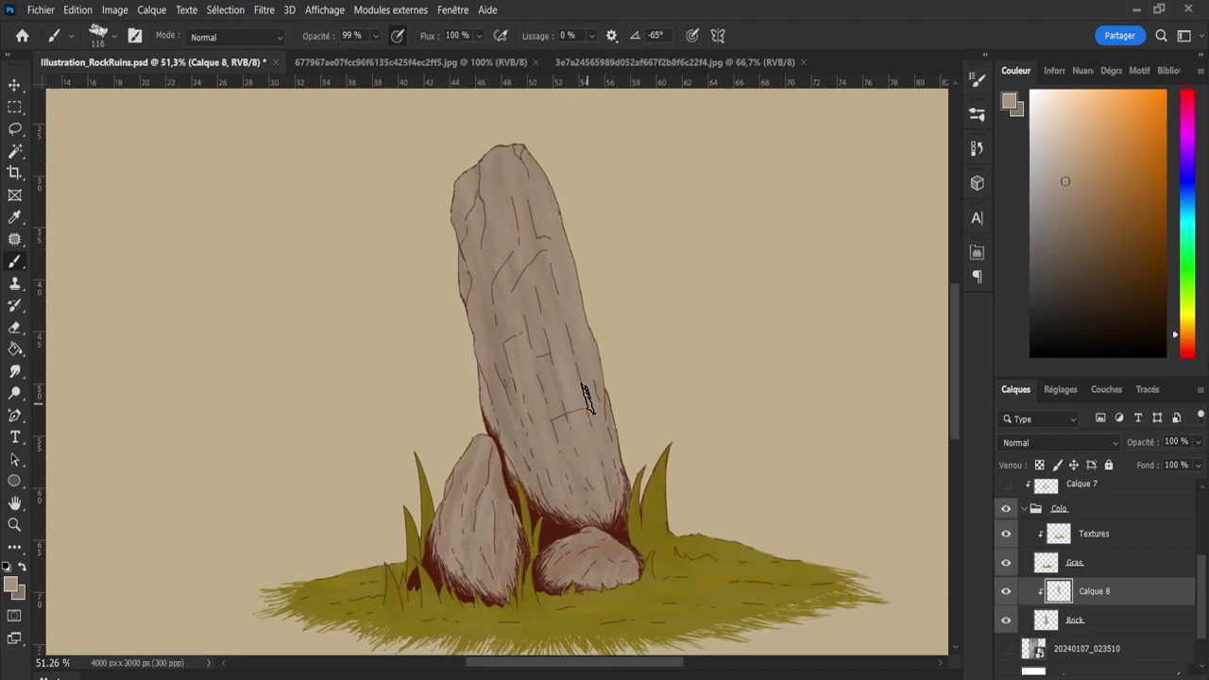
Texture the small left rock with darker and lighter greyish rock tones, using a smaller brush.
{"action": "key", "text": "bracketright"}
{"action": "key", "text": "bracketright"}
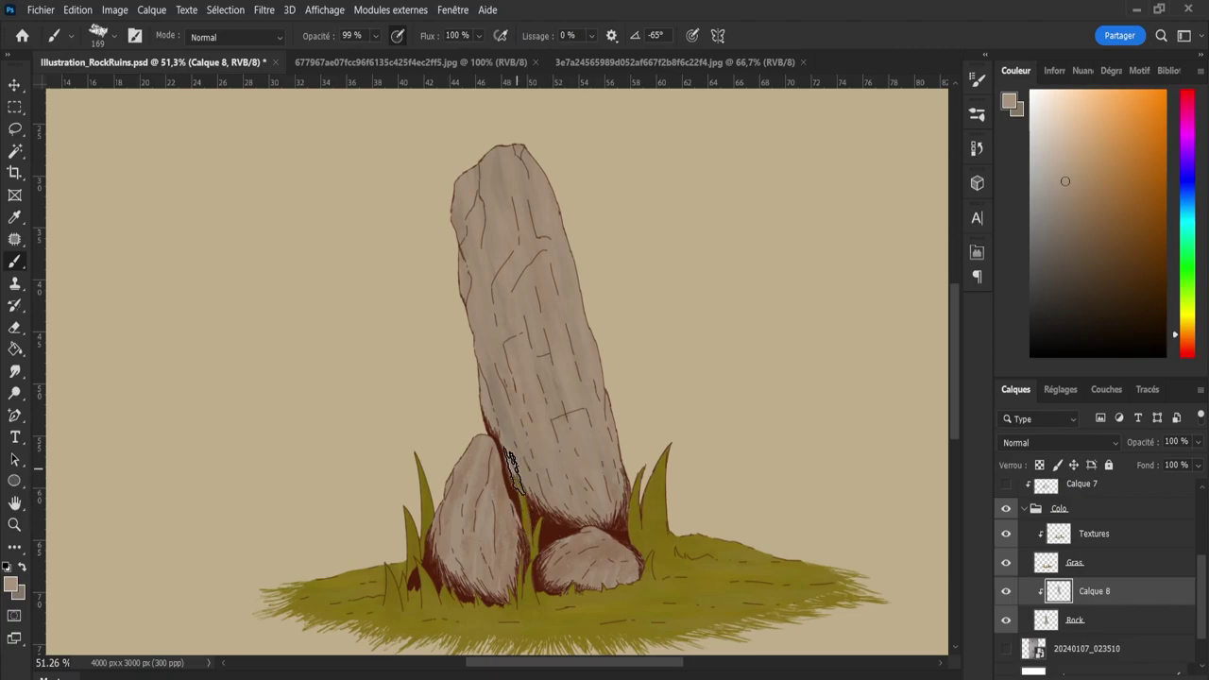
{"action": "left_click", "coordinate": [481, 534], "text": "alt"}
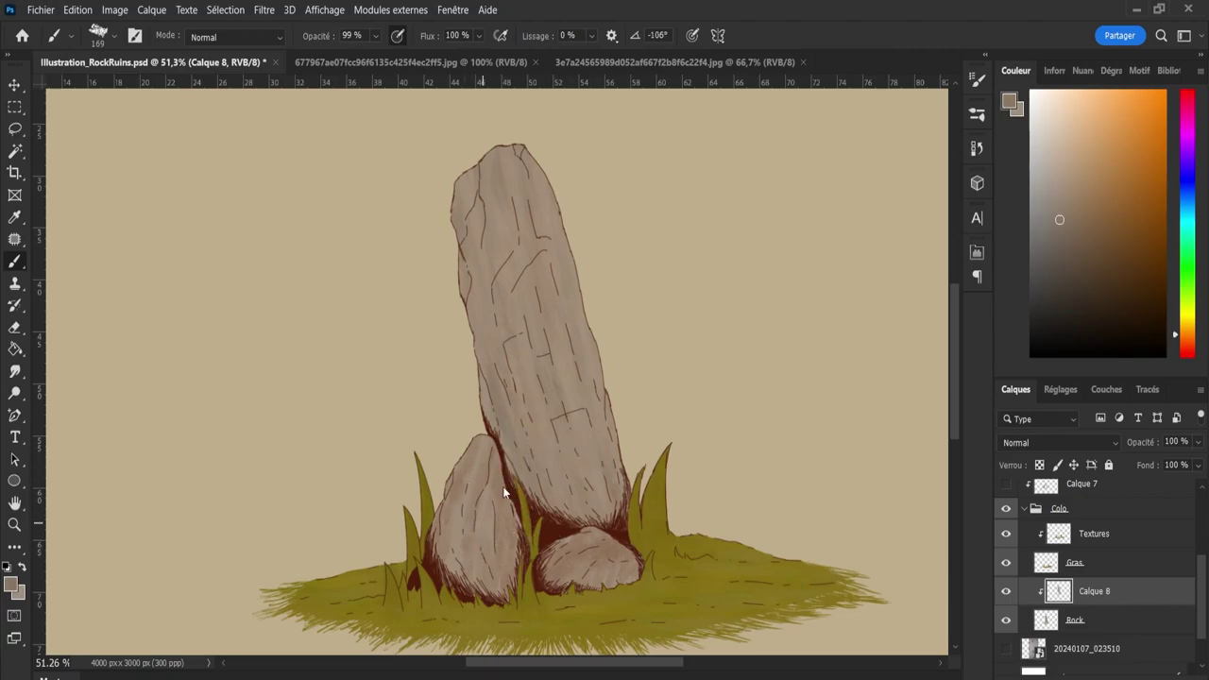
{"action": "left_click_drag", "start_coordinate": [459, 538], "coordinate": [453, 483]}
{"action": "left_click_drag", "start_coordinate": [488, 490], "coordinate": [449, 503]}
{"action": "left_click", "coordinate": [458, 545], "text": "alt"}
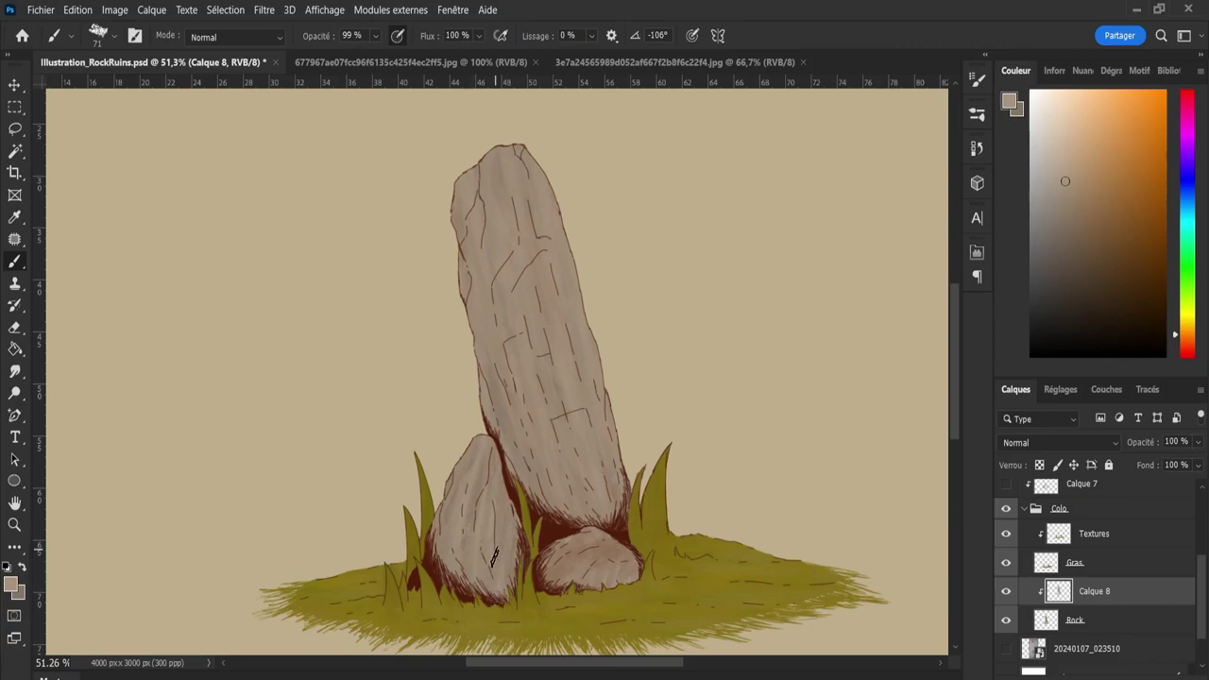
{"action": "left_click", "coordinate": [511, 525], "text": "alt"}
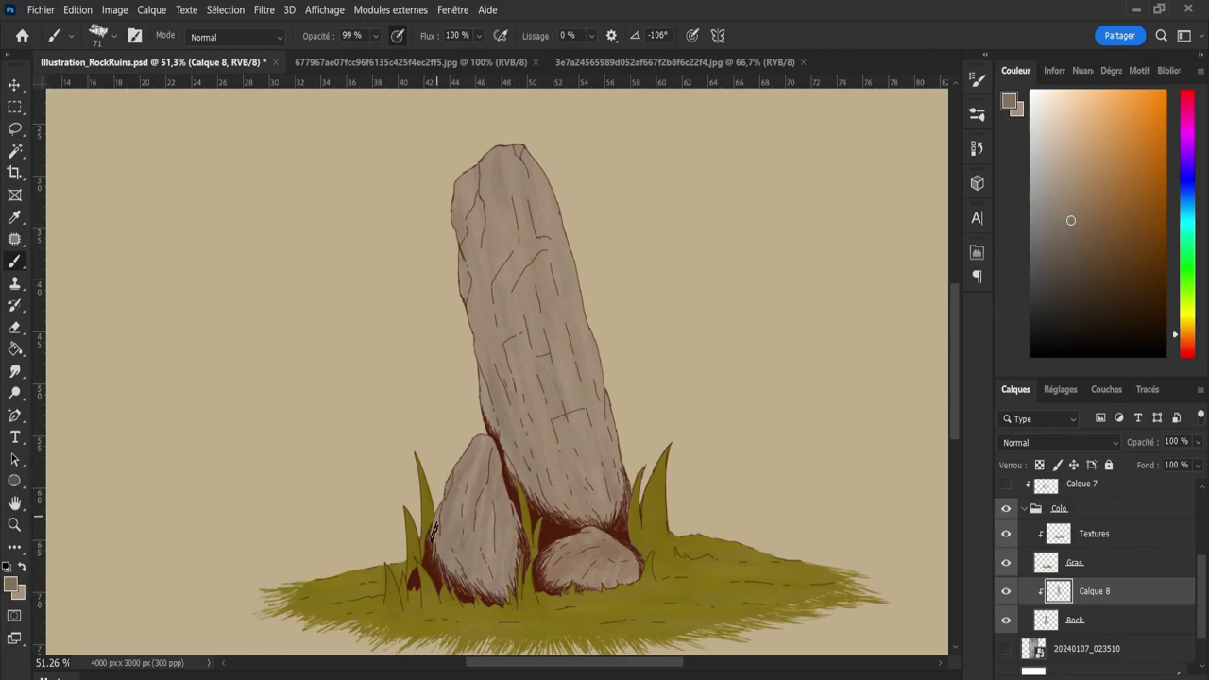
{"action": "left_click", "coordinate": [489, 546], "text": "alt"}
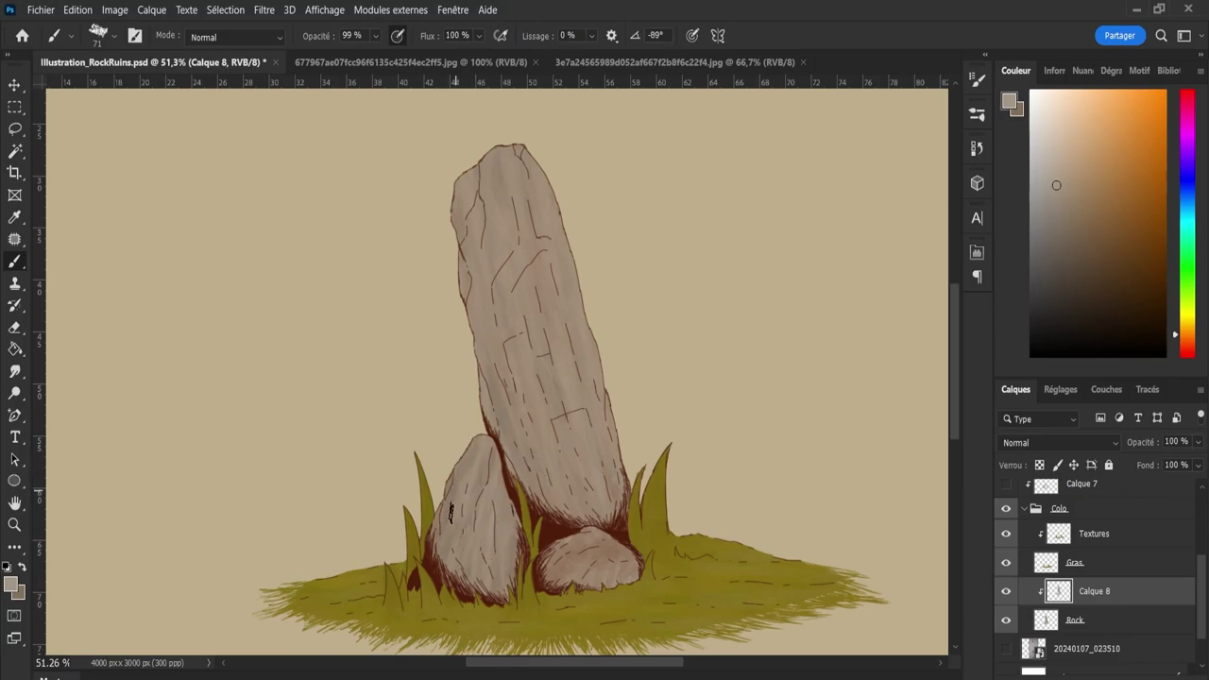
{"action": "key", "text": "bracketright"}
{"action": "key", "text": "bracketright"}
{"action": "key", "text": "bracketright"}
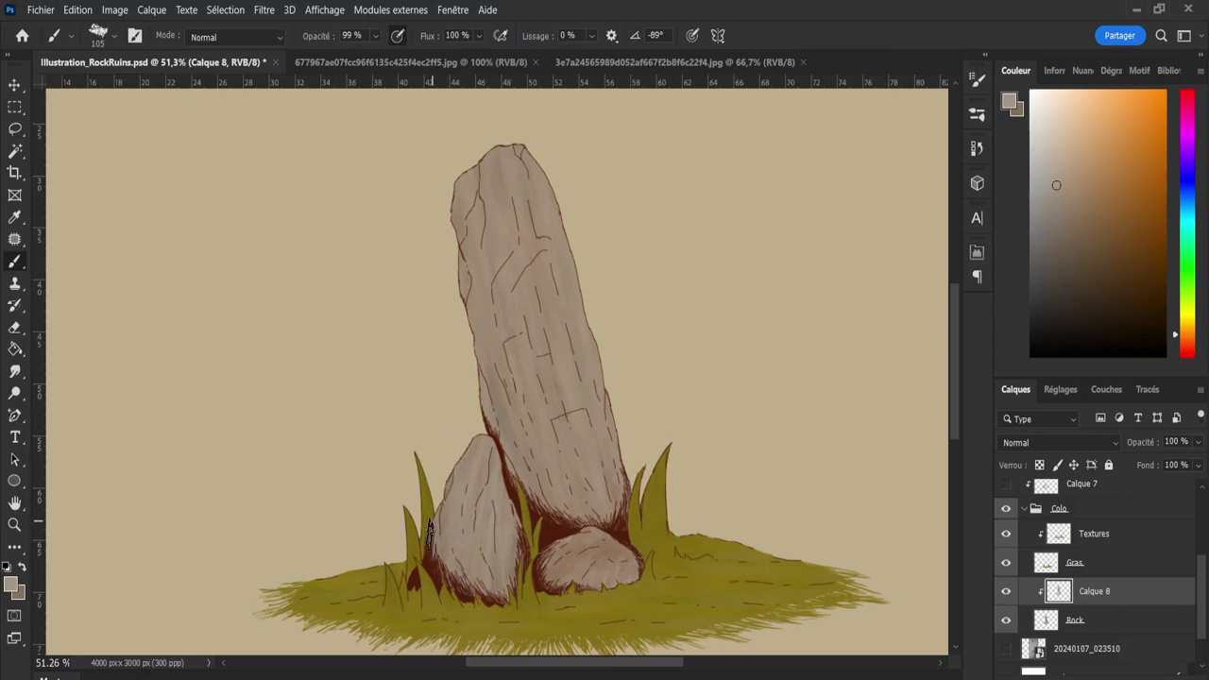
{"action": "left_click", "coordinate": [1005, 595]}
Texture the small front rock with sampled browns and lighter tan tones.
{"action": "key", "text": "bracketleft"}
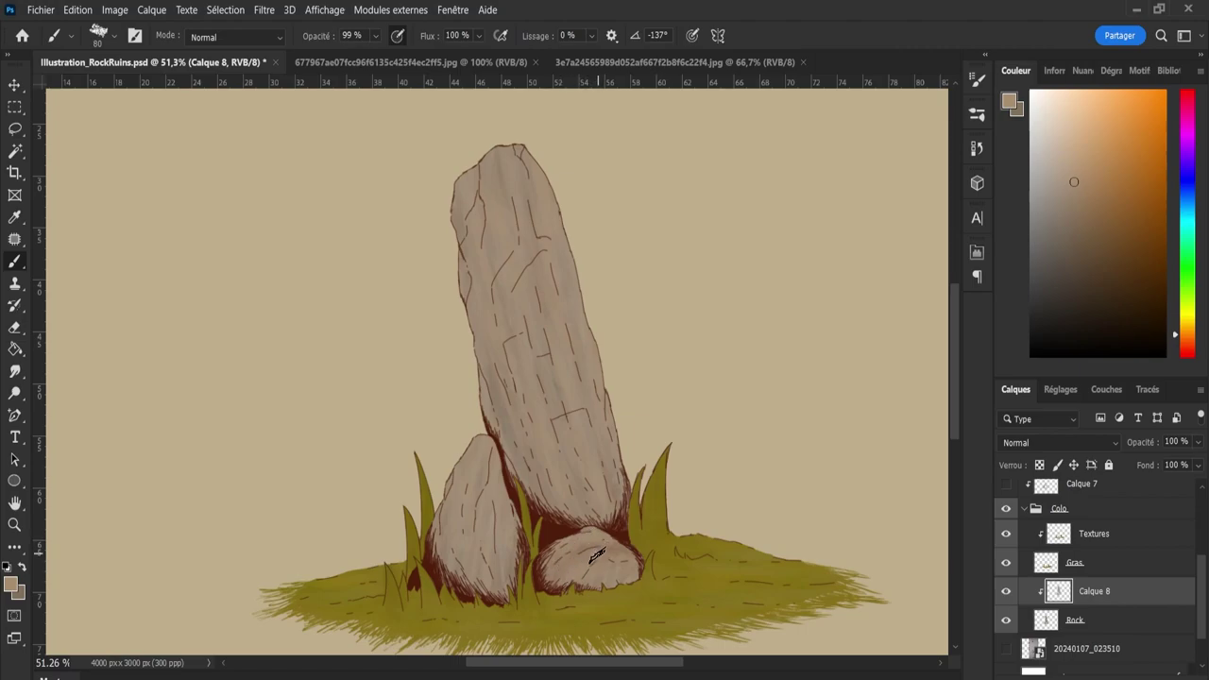
{"action": "left_click", "coordinate": [591, 557], "text": "alt"}
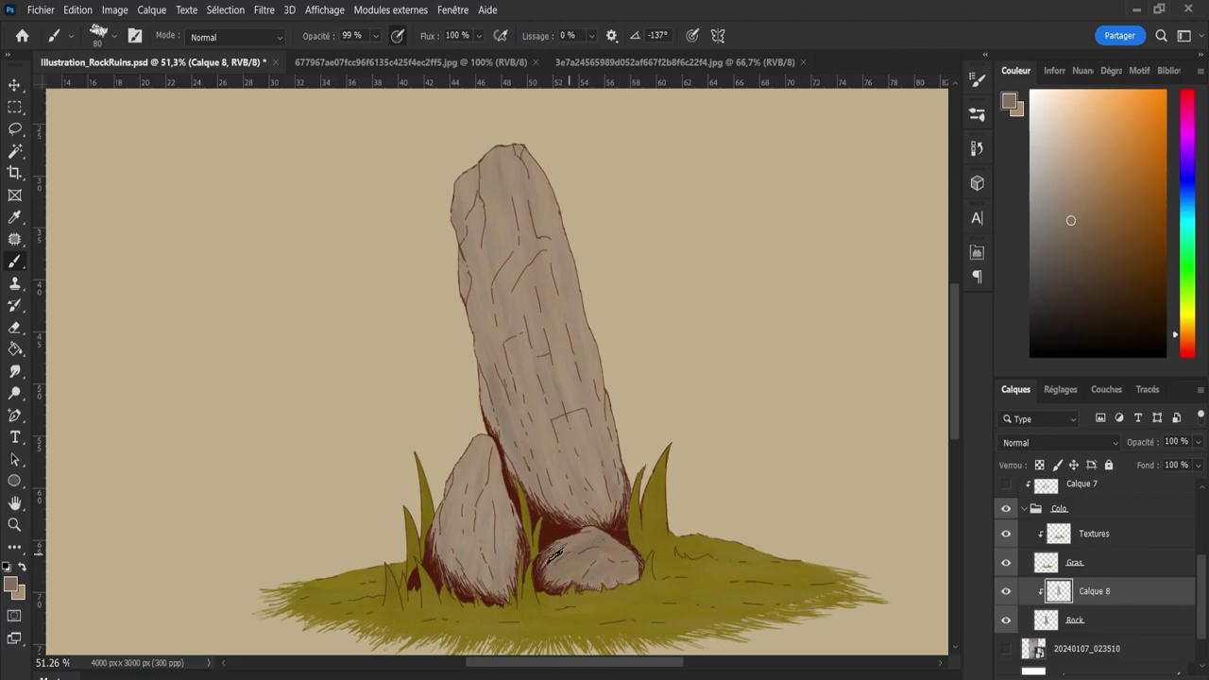
{"action": "left_click", "coordinate": [588, 553], "text": "alt"}
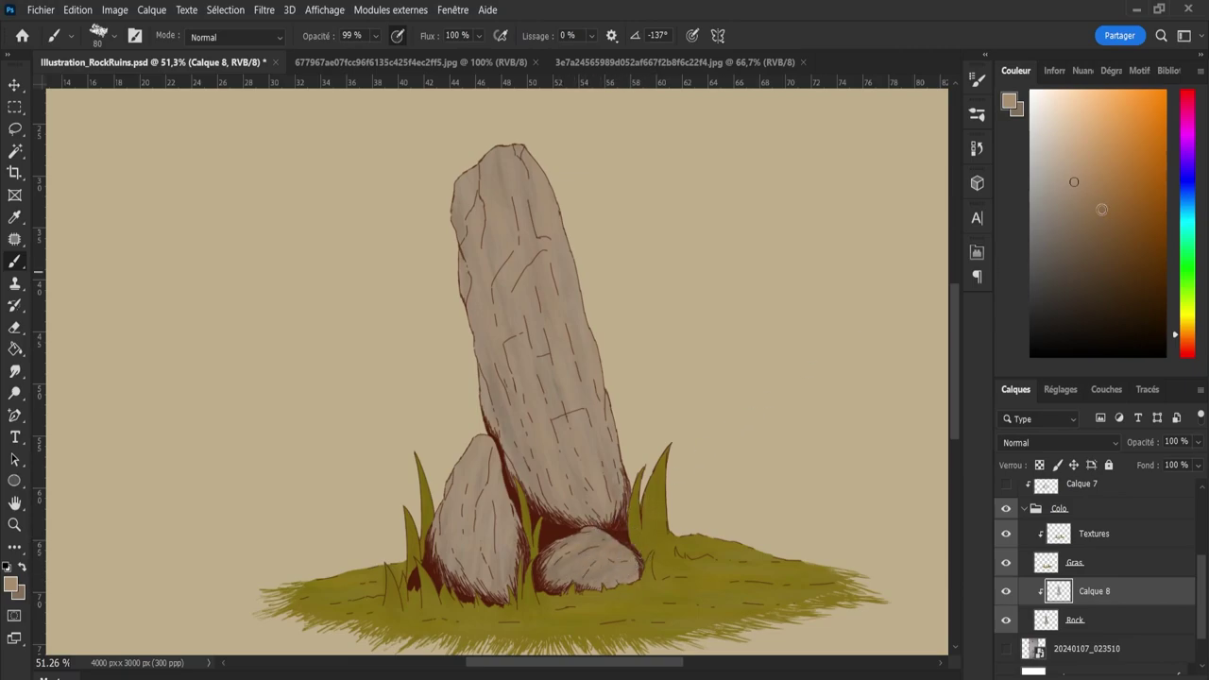
{"action": "left_click_drag", "start_coordinate": [1071, 181], "coordinate": [1061, 172]}
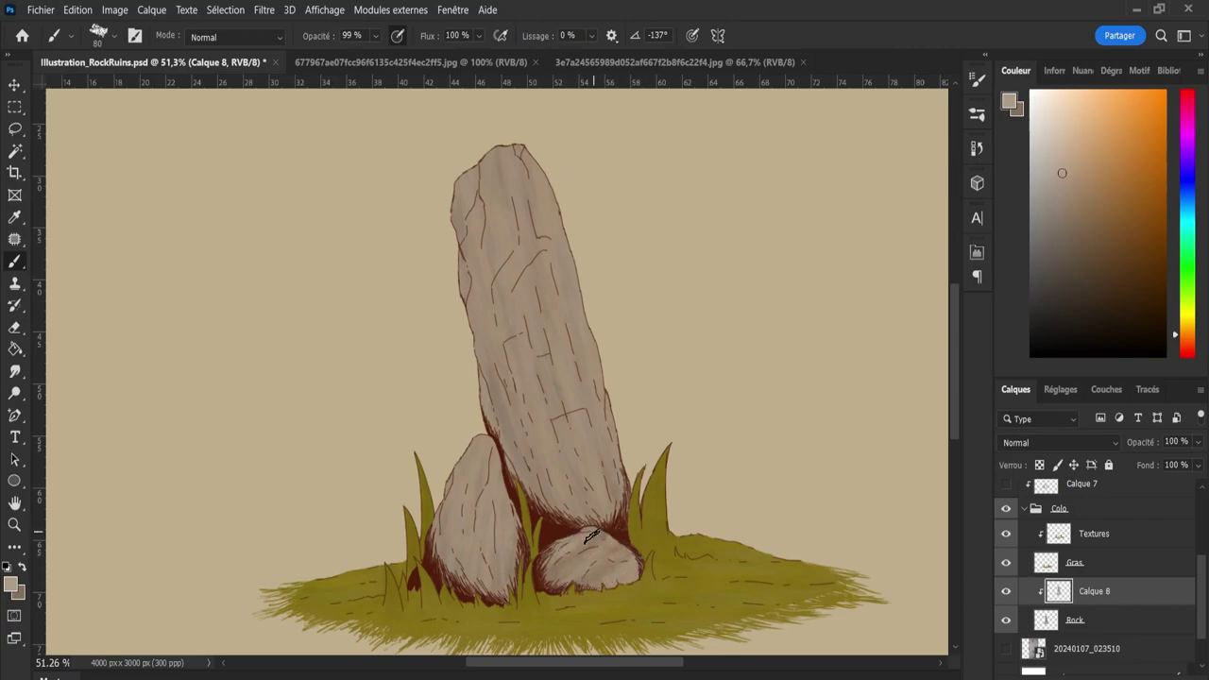
{"action": "left_click_drag", "start_coordinate": [1061, 173], "coordinate": [1075, 193]}
{"action": "left_click", "coordinate": [1083, 208]}
{"action": "left_click", "coordinate": [1074, 184]}
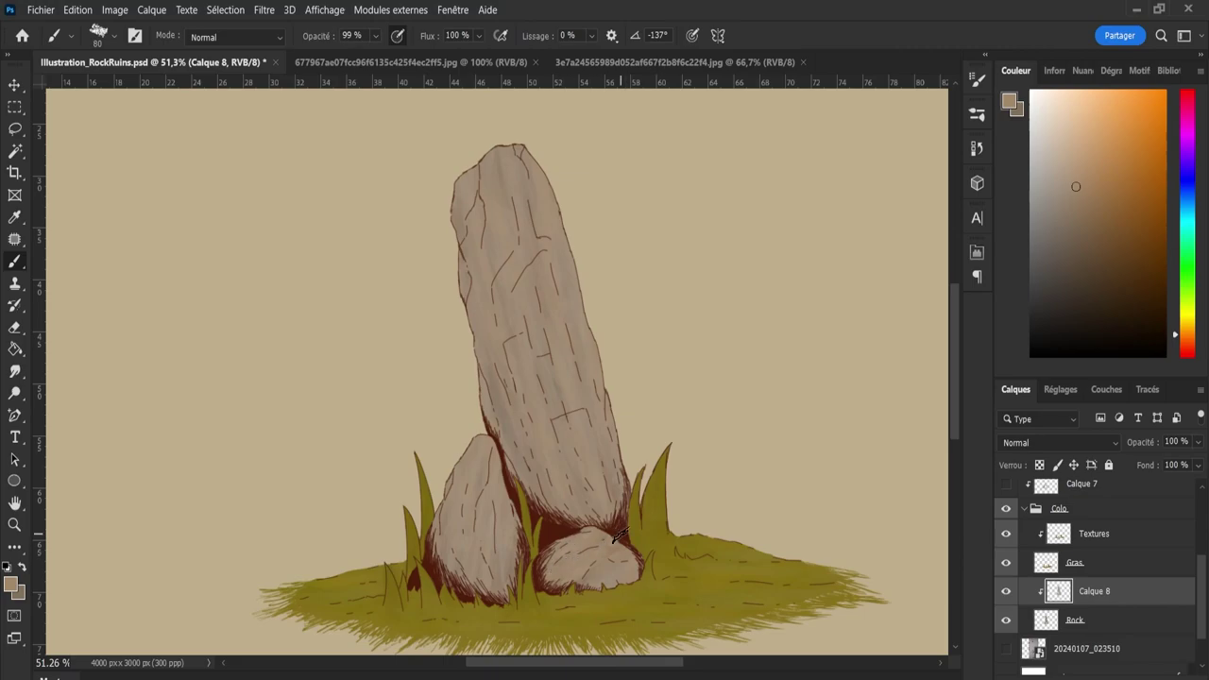
{"action": "left_click", "coordinate": [1060, 181]}
{"action": "left_click", "coordinate": [1072, 189]}
{"action": "key", "text": "z"}
{"action": "mouse_move", "coordinate": [736, 501]}
{"action": "left_mouse_down"}
{"action": "mouse_move", "coordinate": [622, 676]}
{"action": "mouse_move", "coordinate": [661, 669]}
{"action": "left_mouse_up"}
{"action": "scroll", "coordinate": [818, 450], "scroll_direction": "down", "scroll_amount": 2}
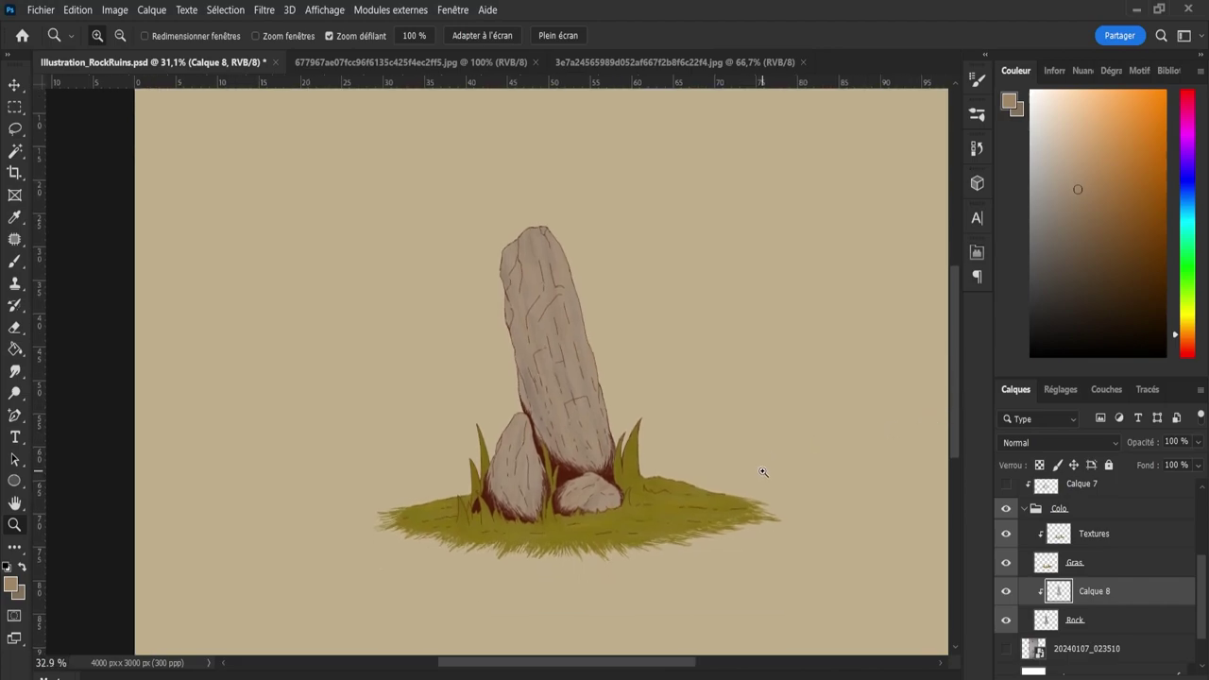
{"action": "left_click_drag", "start_coordinate": [764, 475], "coordinate": [790, 501]}
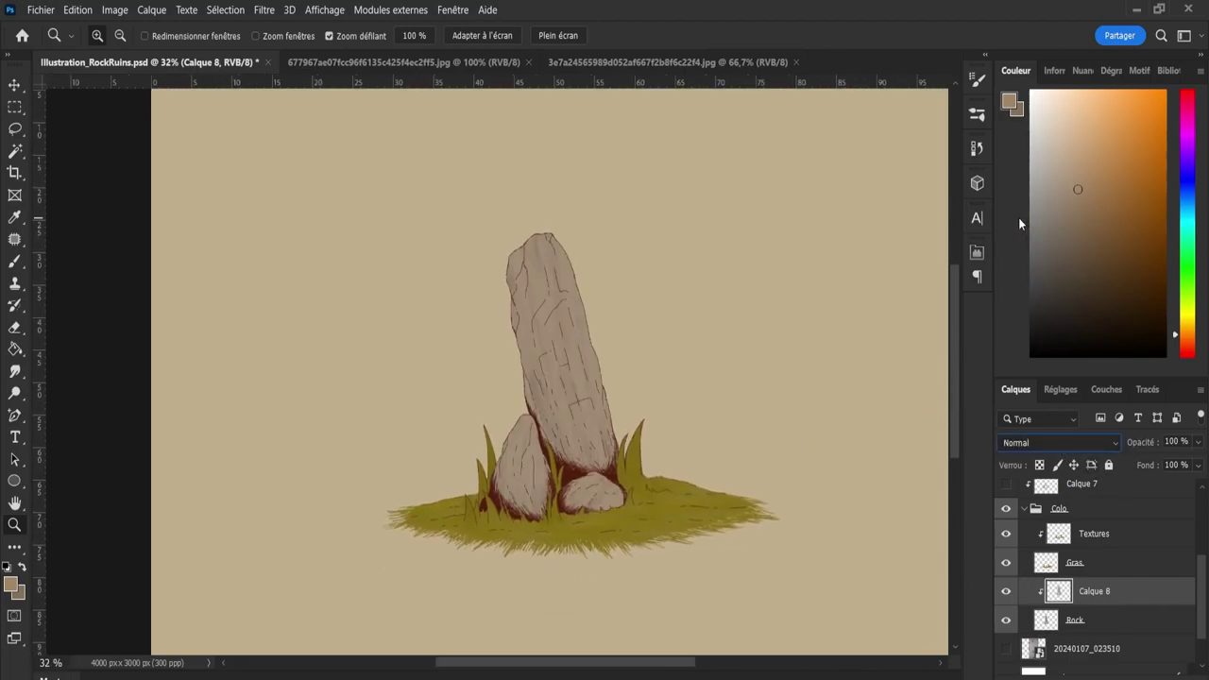
{"action": "key", "text": "Down"}
{"action": "key", "text": "Down"}
{"action": "key", "text": "Down"}
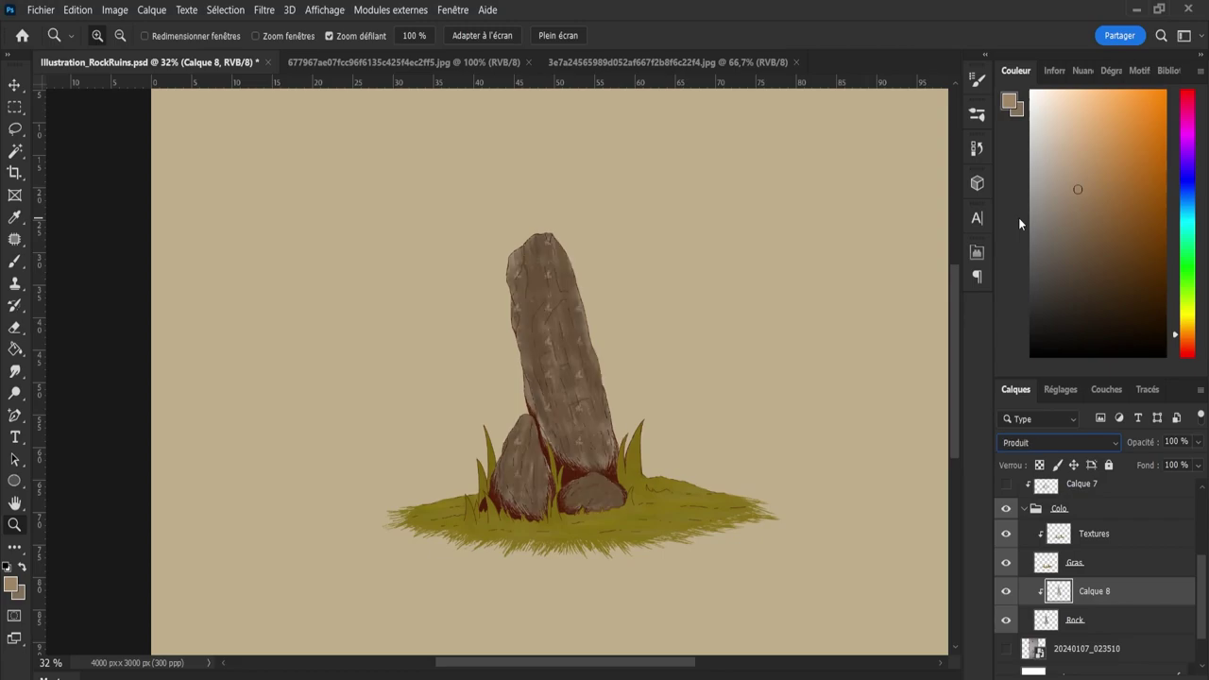
{"action": "key", "text": "Down"}
{"action": "key", "text": "Down"}
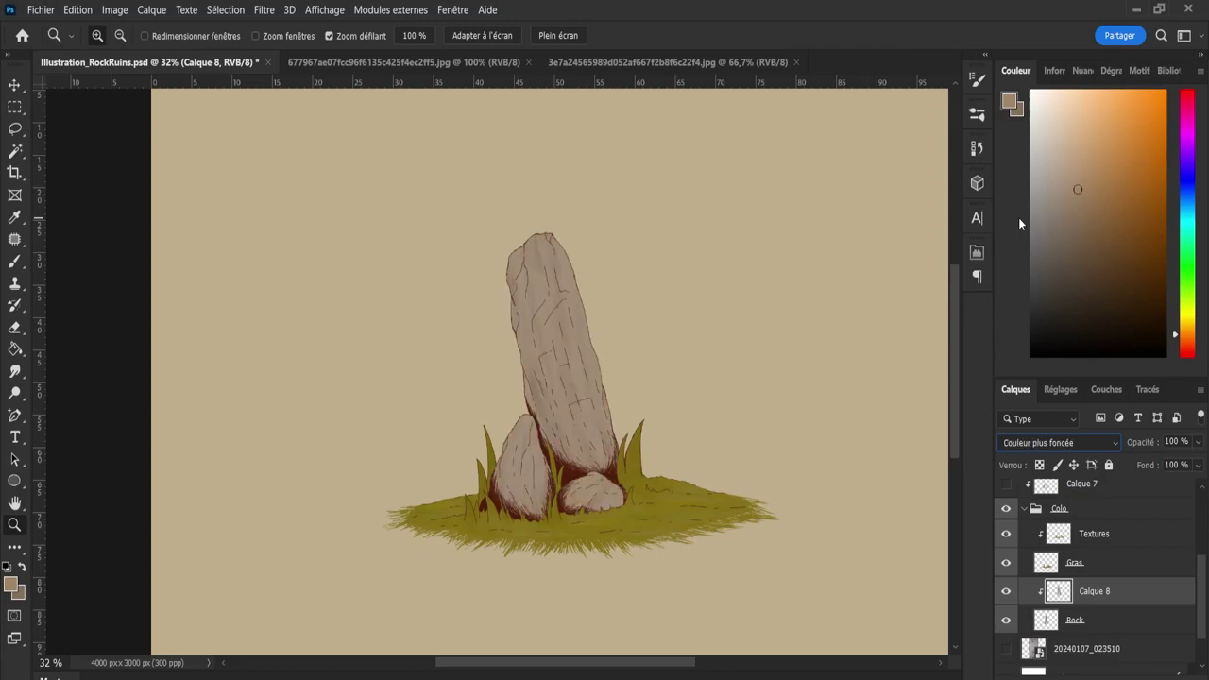
{"action": "key", "text": "Down"}
{"action": "key", "text": "Down"}
{"action": "key", "text": "Down"}
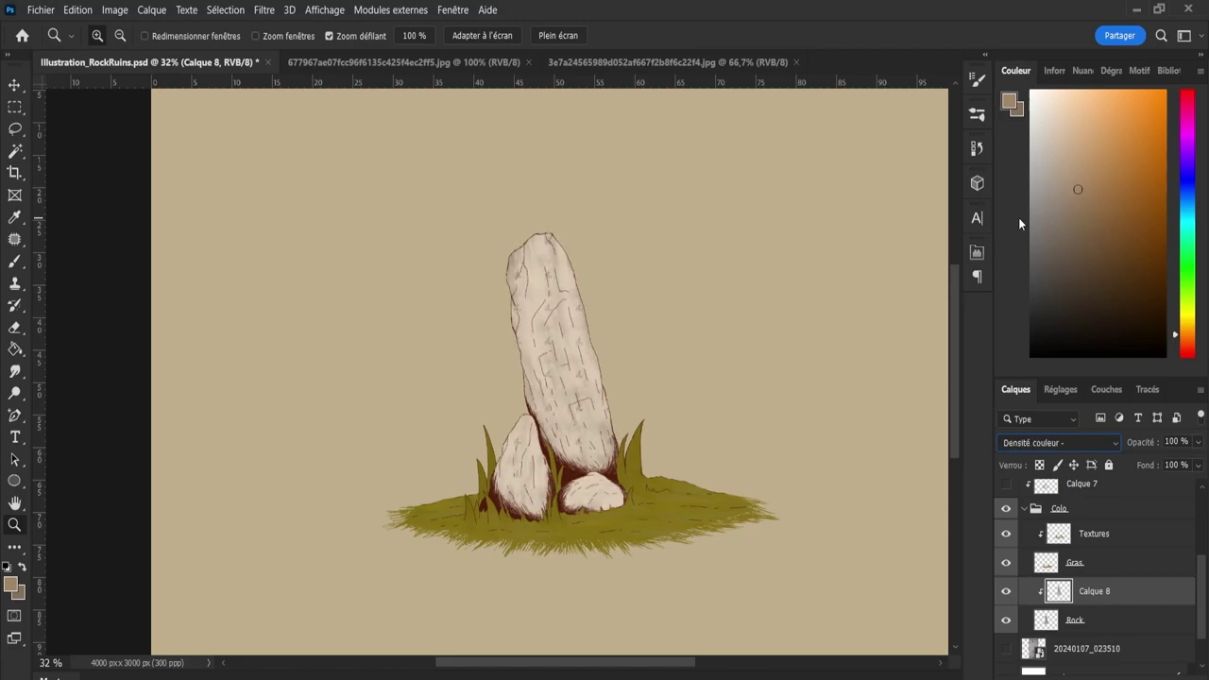
{"action": "key", "text": "Down"}
{"action": "key", "text": "Down"}
{"action": "key", "text": "Down"}
{"action": "key", "text": "Down"}
{"action": "key", "text": "Down"}
{"action": "key", "text": "Down"}
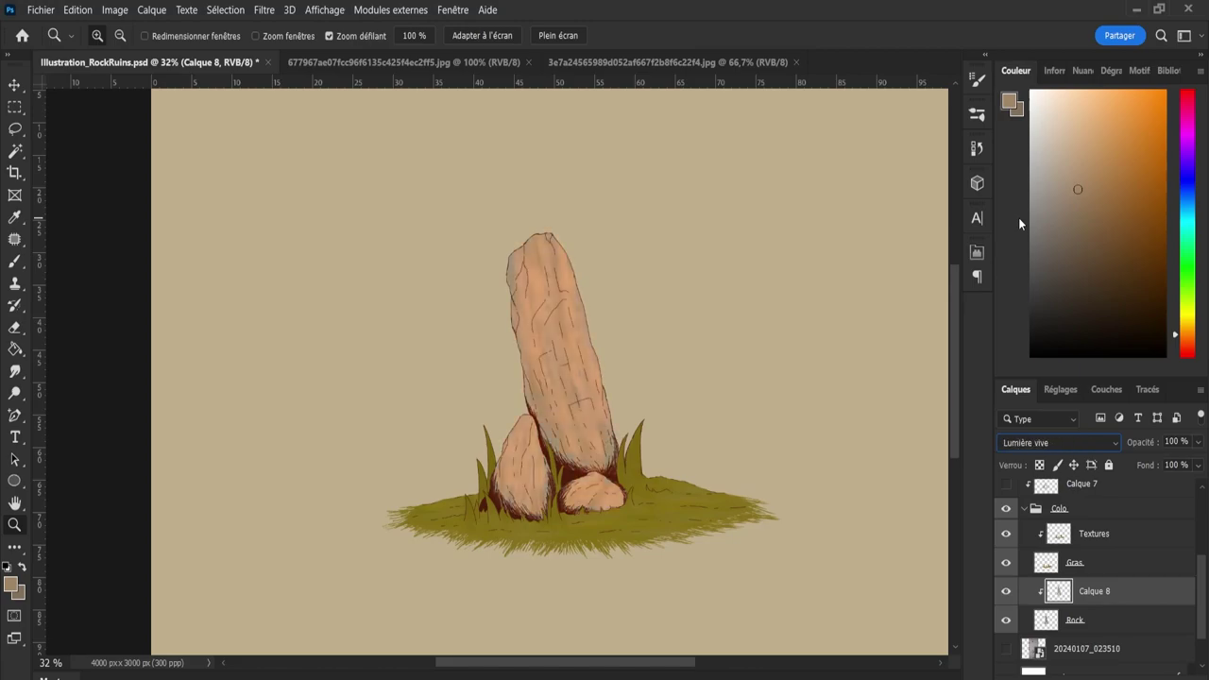
{"action": "key", "text": "Down"}
{"action": "key", "text": "Down"}
{"action": "key", "text": "Down"}
{"action": "key", "text": "Down"}
{"action": "key", "text": "Down"}
{"action": "key", "text": "Down"}
{"action": "key", "text": "Down"}
{"action": "key", "text": "Down"}
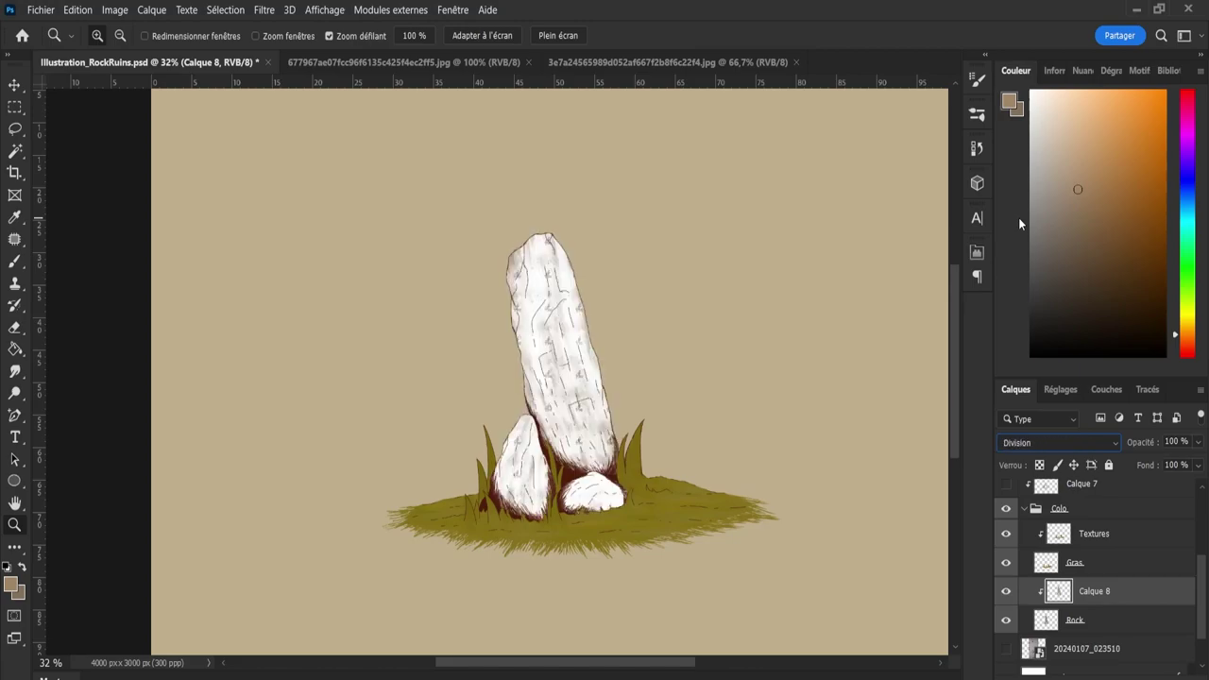
{"action": "key", "text": "Down"}
{"action": "key", "text": "Down"}
{"action": "key", "text": "Down"}
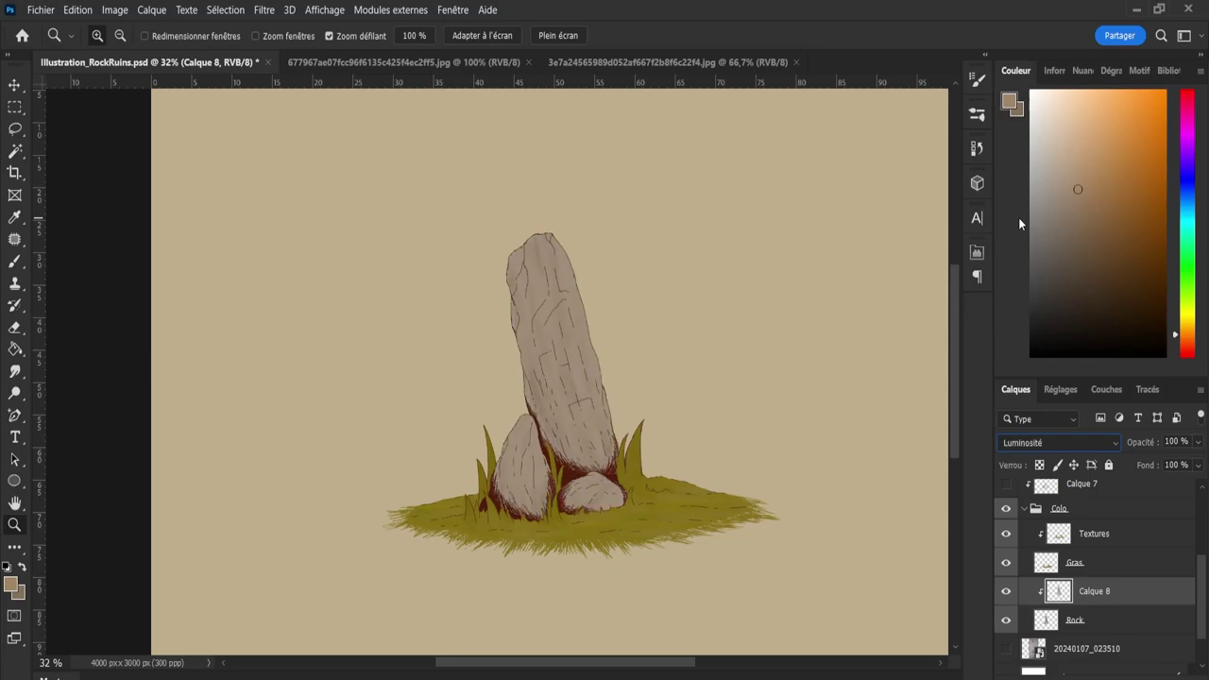
{"action": "key", "text": "Home"}
{"action": "left_click", "coordinate": [1004, 592]}
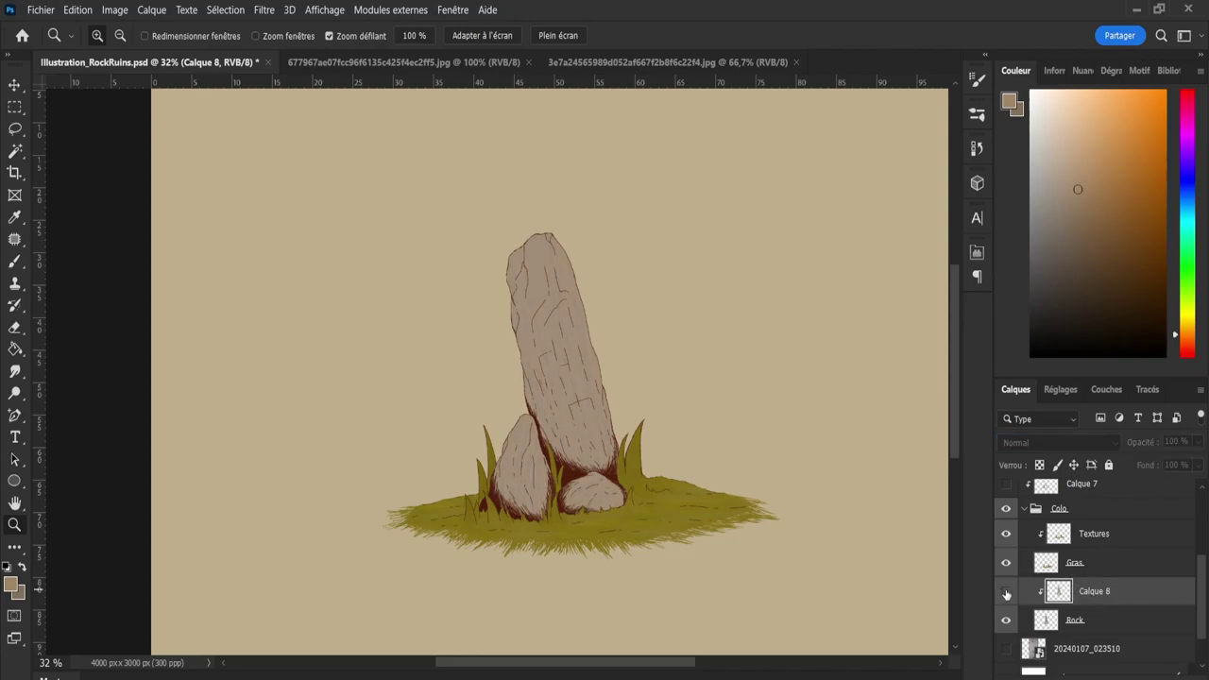
Show Calque 8 again and rename it 'textures'.
{"action": "left_click", "coordinate": [1005, 592]}
{"action": "double_click", "coordinate": [1084, 591]}
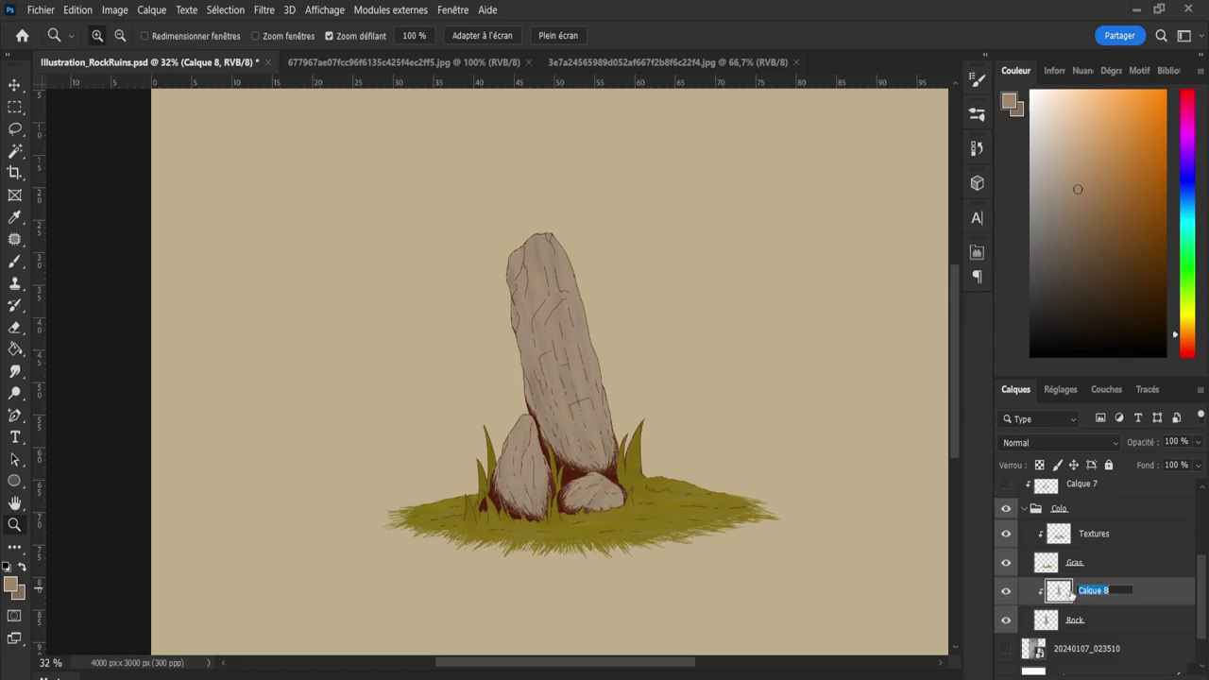
{"action": "type", "text": "textured"}
{"action": "key", "text": "Return"}
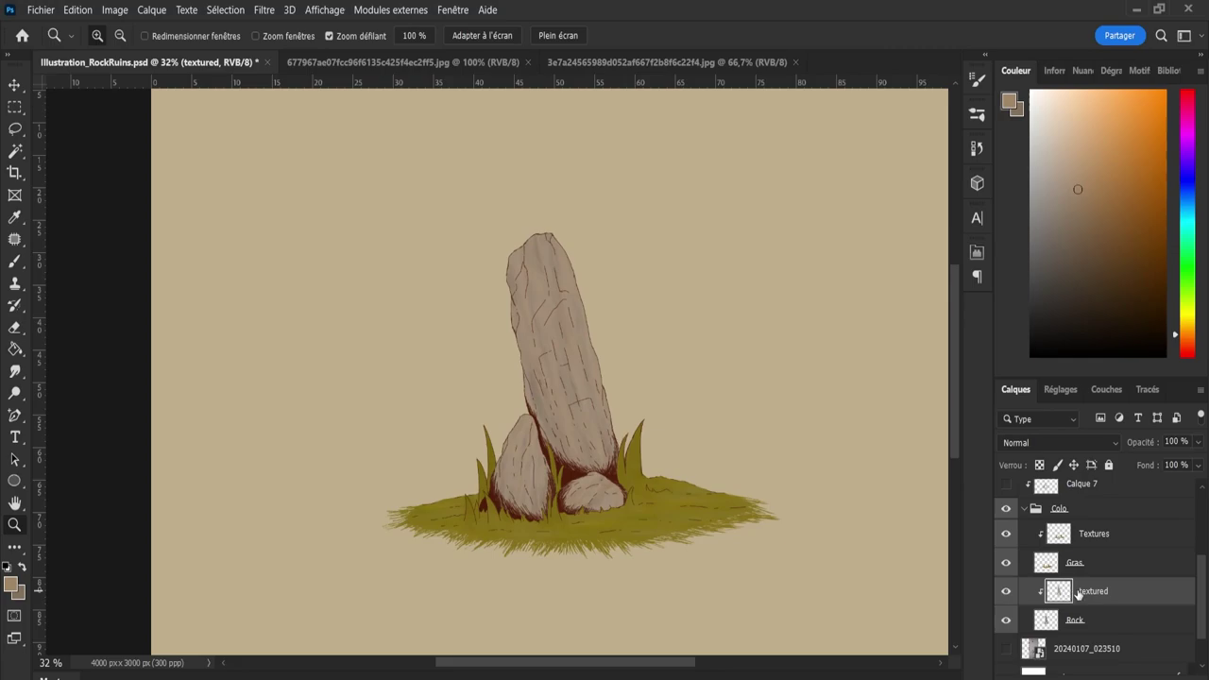
{"action": "double_click", "coordinate": [1092, 590]}
{"action": "key", "text": "BackSpace"}
{"action": "type", "text": "s"}
{"action": "key", "text": "Return"}
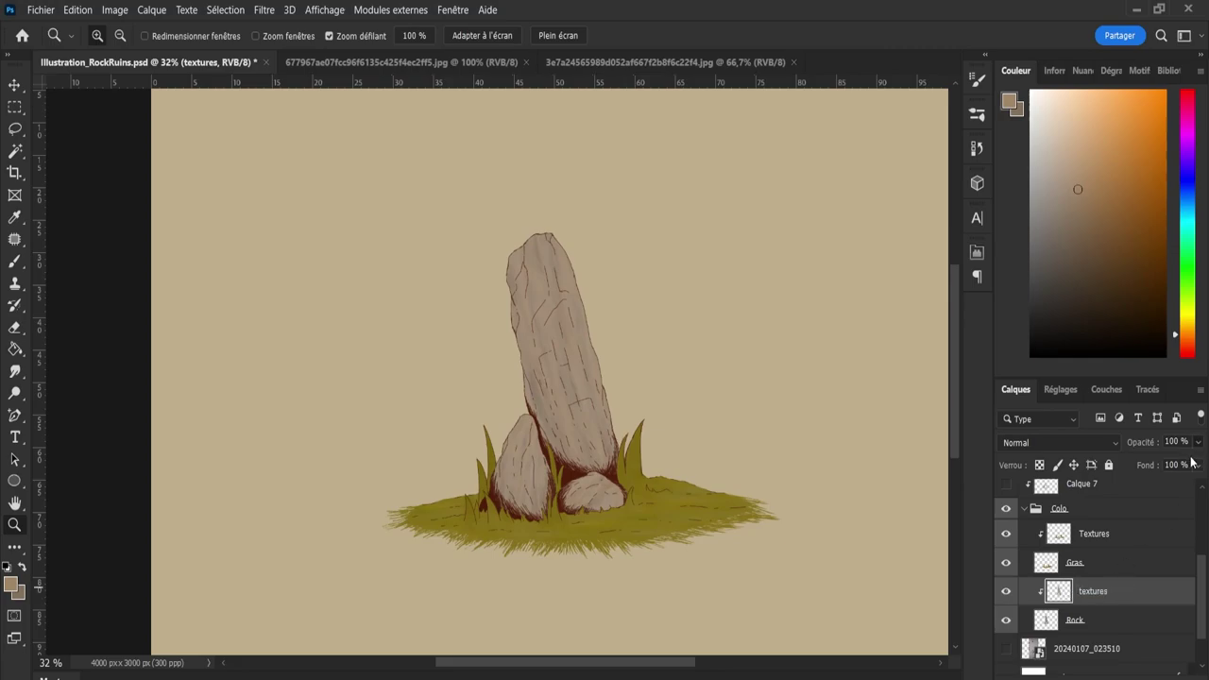
Lower the textures layer opacity to 74% and check the Rock and Gras layers by toggling them.
{"action": "key", "text": "7"}
{"action": "key", "text": "4"}
{"action": "left_click", "coordinate": [1156, 443]}
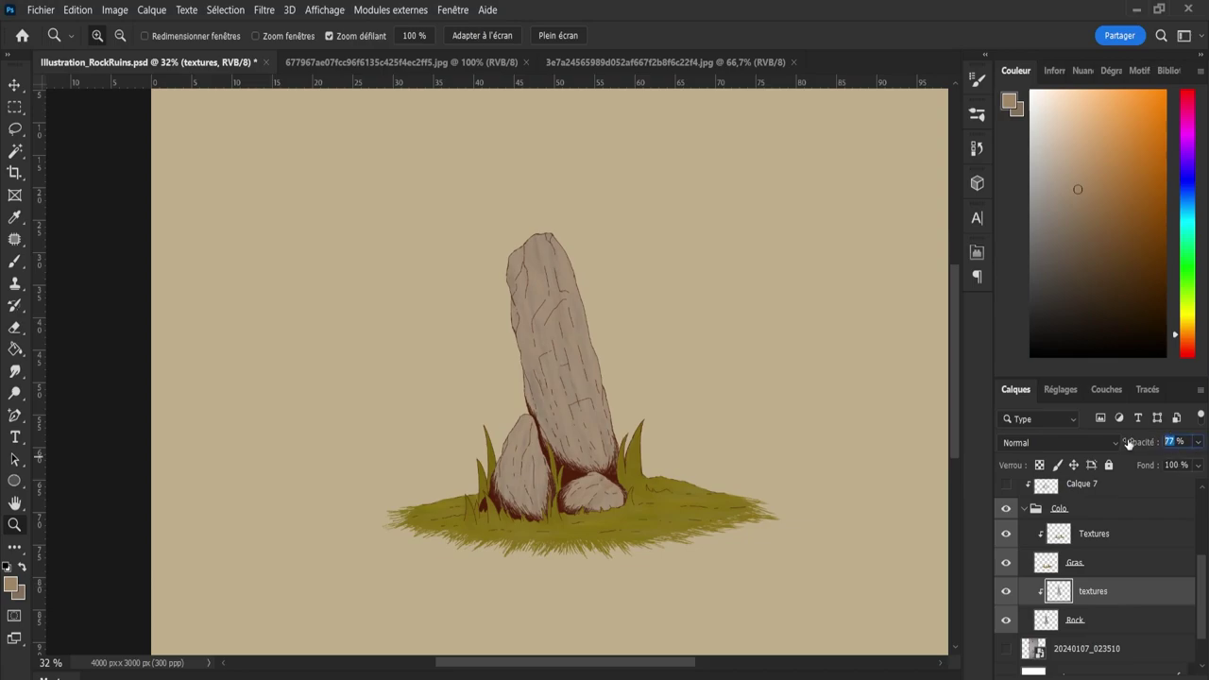
{"action": "left_click", "coordinate": [1125, 570]}
{"action": "left_click", "coordinate": [1095, 620]}
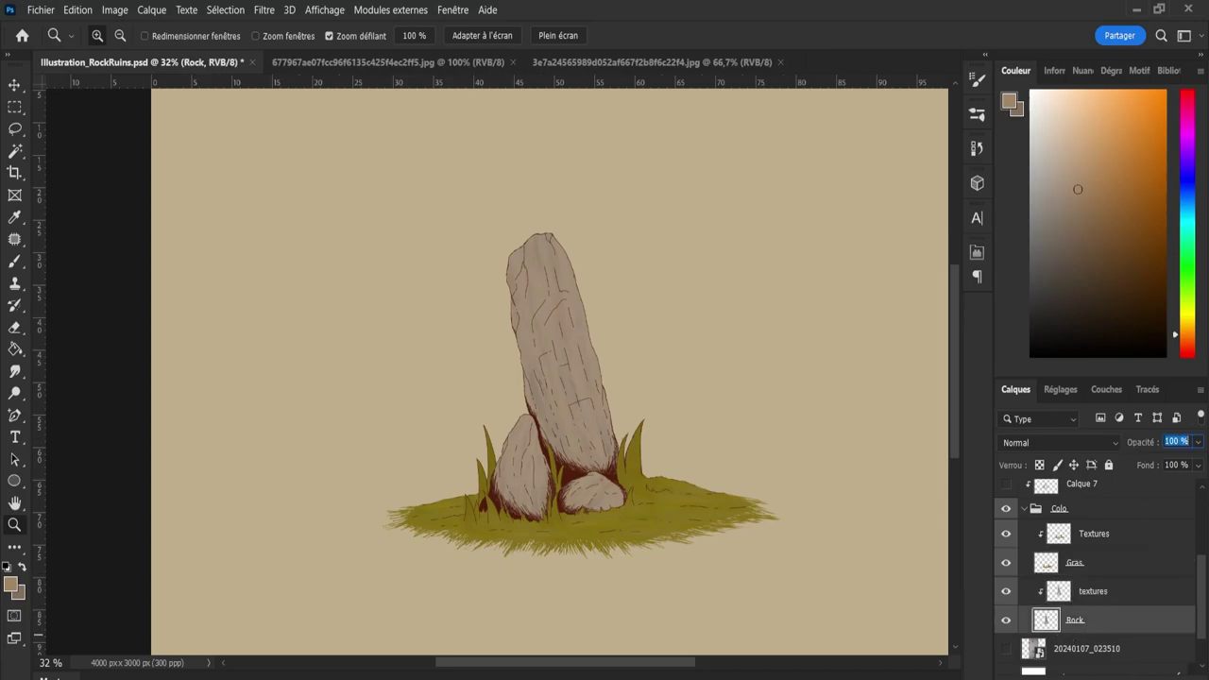
{"action": "left_click", "coordinate": [1007, 619]}
{"action": "left_click", "coordinate": [1006, 565]}
Save, then paint a pale highlight along the tall stone's right edge and extend it further down the trunk.
{"action": "key", "text": "ctrl+s"}
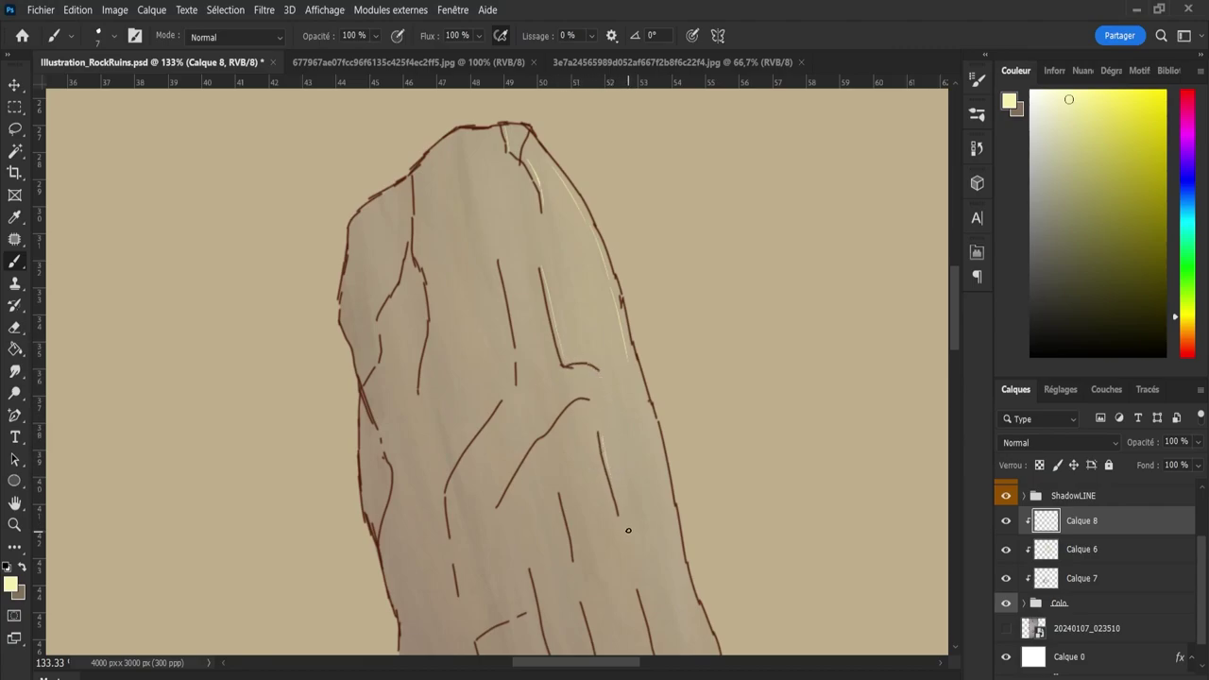
{"action": "mouse_move", "coordinate": [634, 365]}
{"action": "left_mouse_down"}
{"action": "mouse_move", "coordinate": [659, 439]}
{"action": "mouse_move", "coordinate": [651, 415]}
{"action": "left_mouse_up"}
{"action": "key", "text": "z"}
{"action": "scroll", "coordinate": [695, 359], "scroll_direction": "down", "scroll_amount": 2}
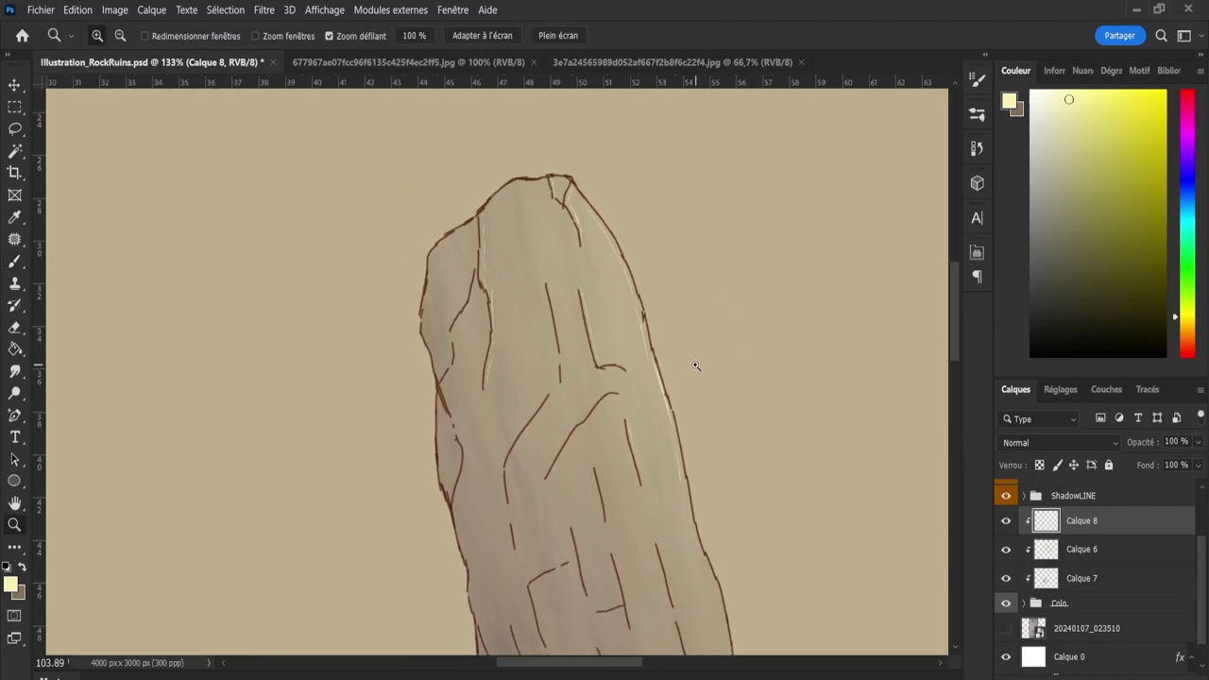
{"action": "scroll", "coordinate": [958, 351], "scroll_direction": "down", "scroll_amount": 1}
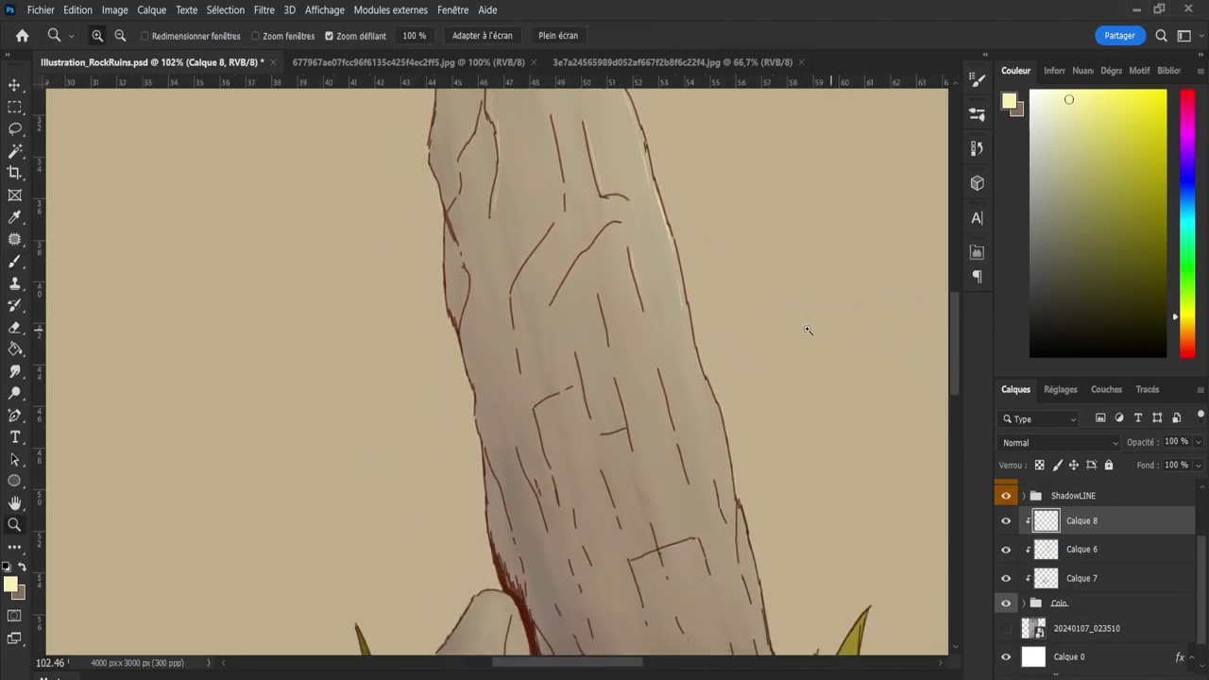
{"action": "key", "text": "b"}
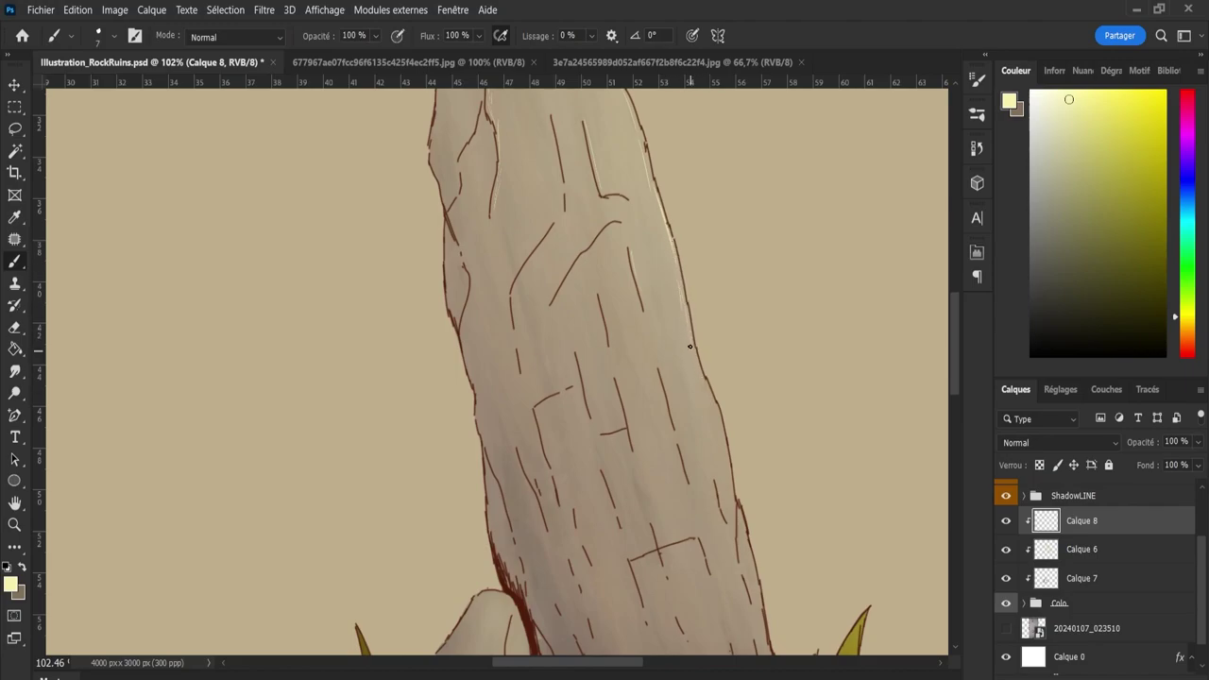
{"action": "left_click_drag", "start_coordinate": [684, 300], "coordinate": [699, 374]}
Zoom in on the grass and add a pale highlight along a grass blade's left edge.
{"action": "key", "text": "z"}
{"action": "left_click_drag", "start_coordinate": [683, 461], "coordinate": [623, 461]}
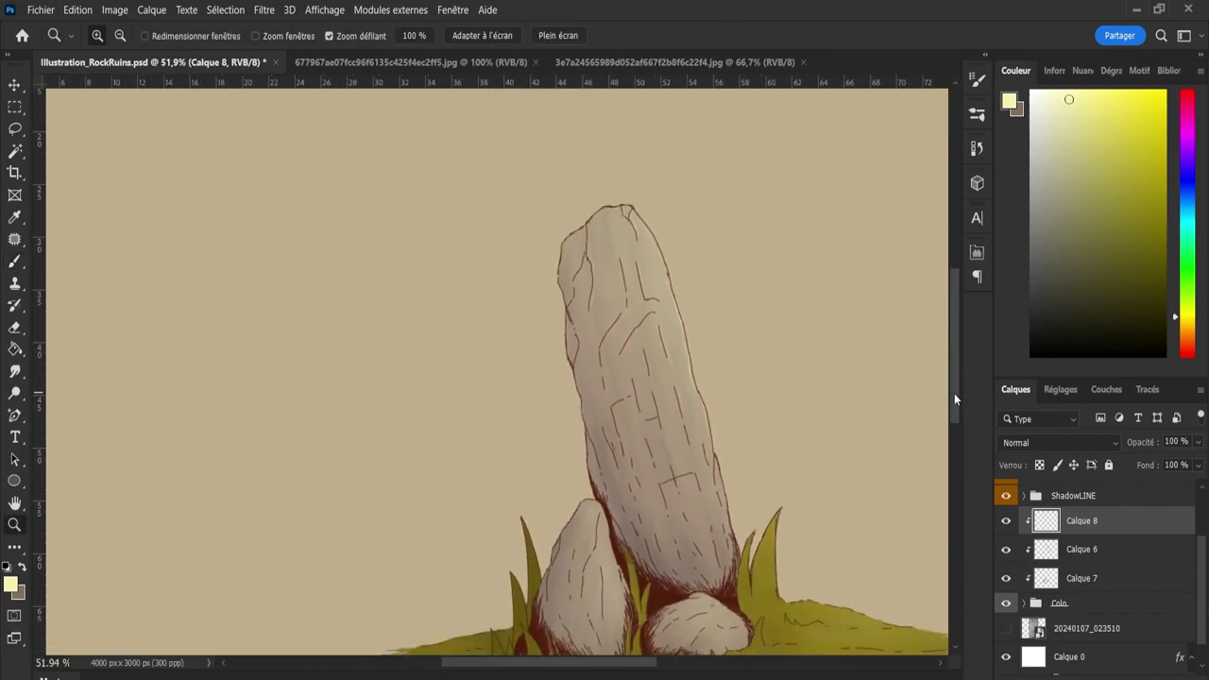
{"action": "left_click_drag", "start_coordinate": [954, 398], "coordinate": [950, 426]}
{"action": "left_click_drag", "start_coordinate": [825, 525], "coordinate": [905, 497]}
{"action": "key", "text": "b"}
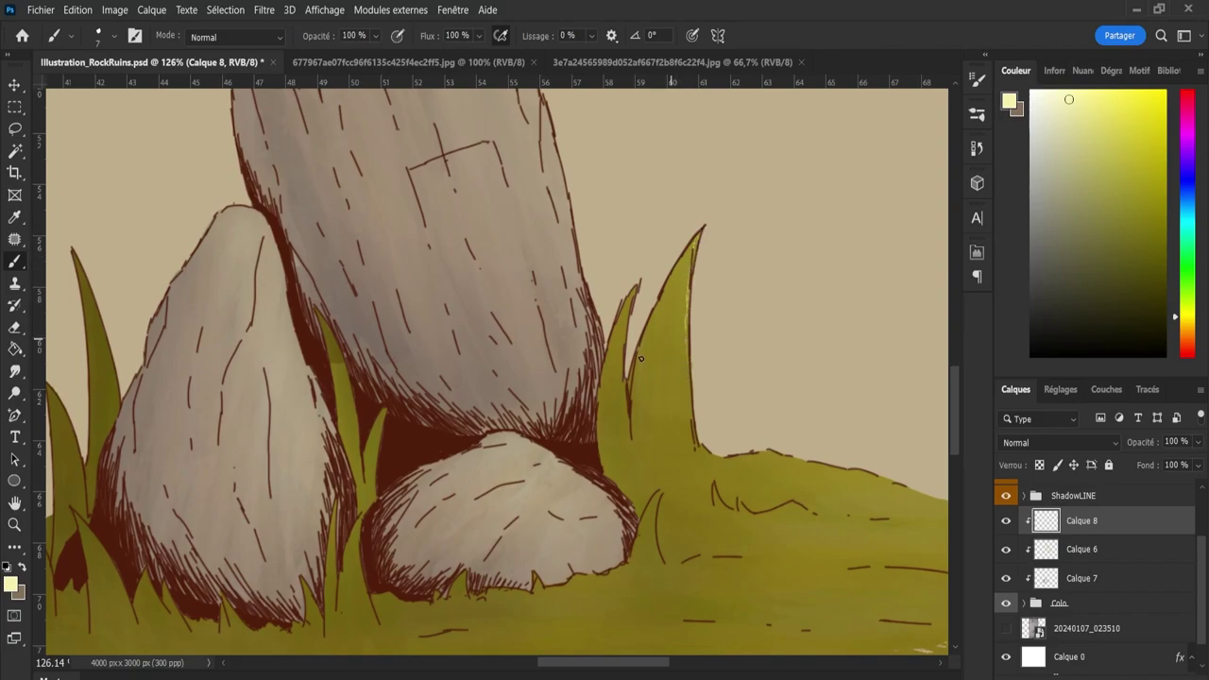
{"action": "left_click_drag", "start_coordinate": [629, 292], "coordinate": [621, 368]}
Add pale highlights down the small rock's right edge and inner line, then zoom out to the whole scene.
{"action": "key", "text": "e"}
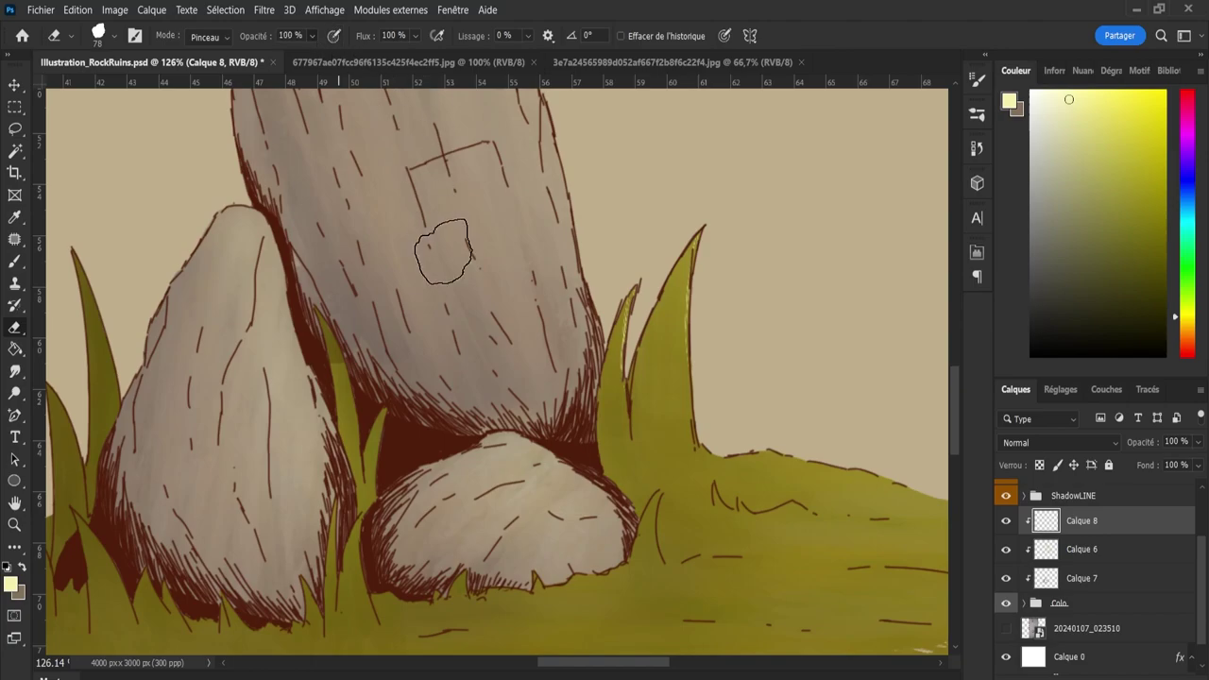
{"action": "key", "text": "b"}
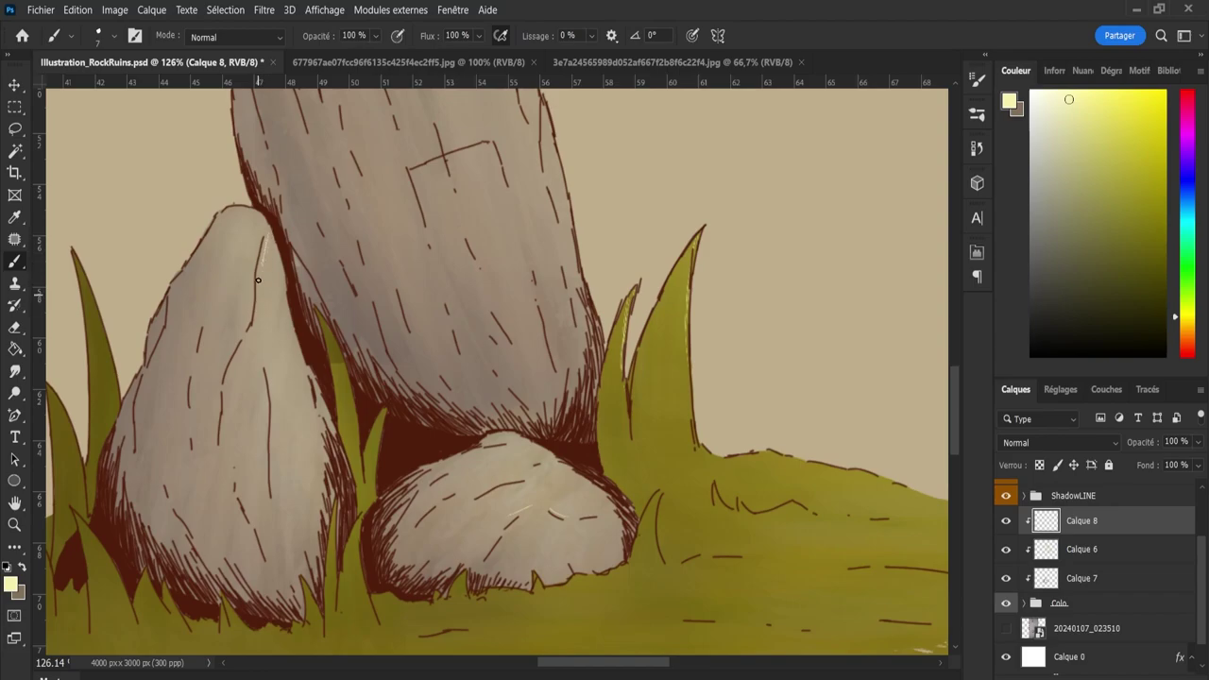
{"action": "mouse_move", "coordinate": [264, 236]}
{"action": "left_mouse_down"}
{"action": "mouse_move", "coordinate": [257, 323]}
{"action": "mouse_move", "coordinate": [232, 364]}
{"action": "mouse_move", "coordinate": [225, 427]}
{"action": "left_mouse_up"}
{"action": "left_click_drag", "start_coordinate": [269, 370], "coordinate": [275, 468]}
{"action": "key", "text": "e"}
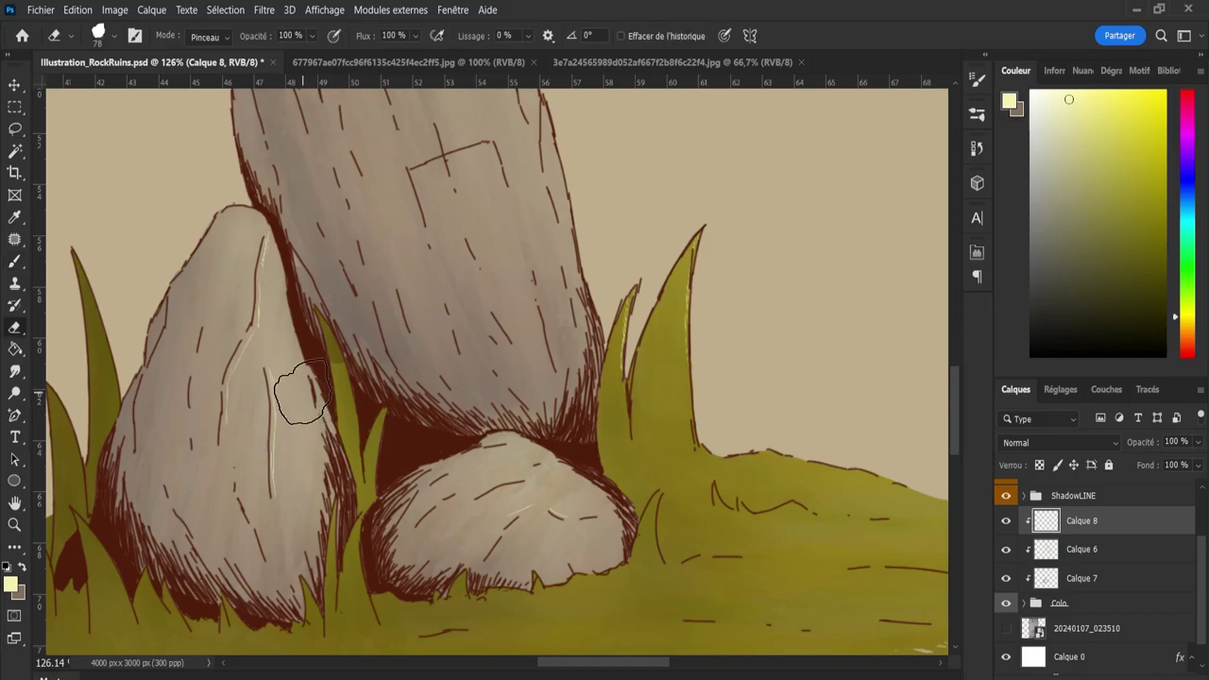
{"action": "key", "text": "z"}
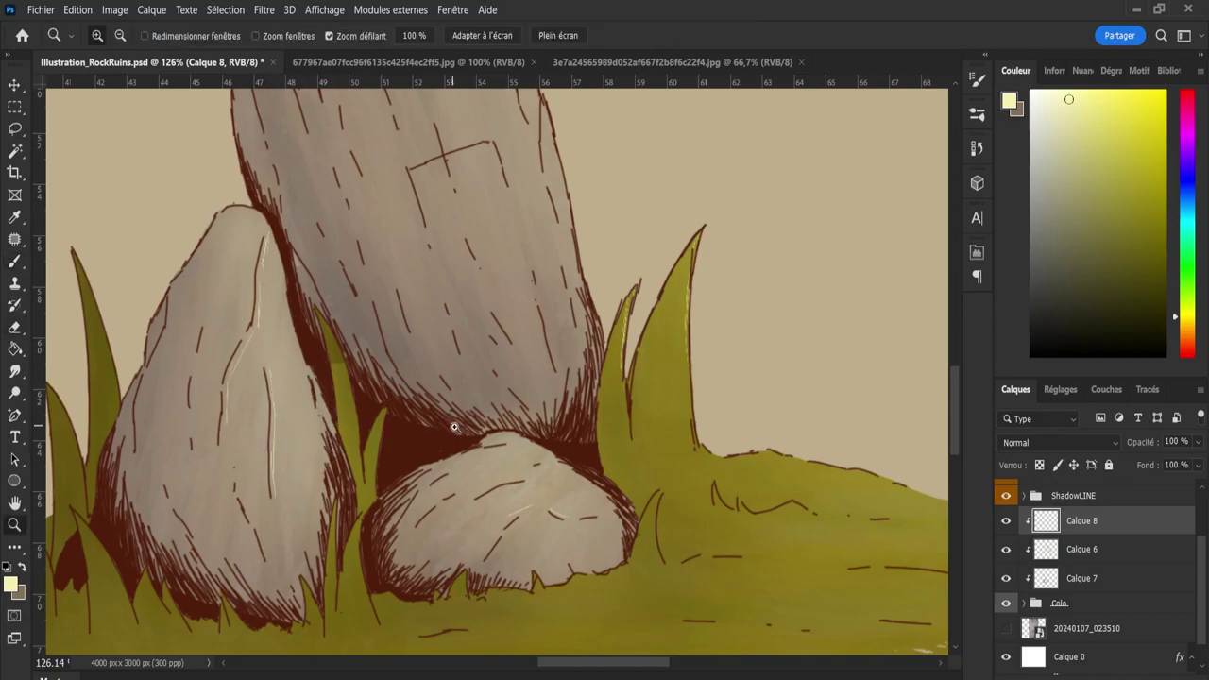
{"action": "left_click_drag", "start_coordinate": [456, 428], "coordinate": [386, 437]}
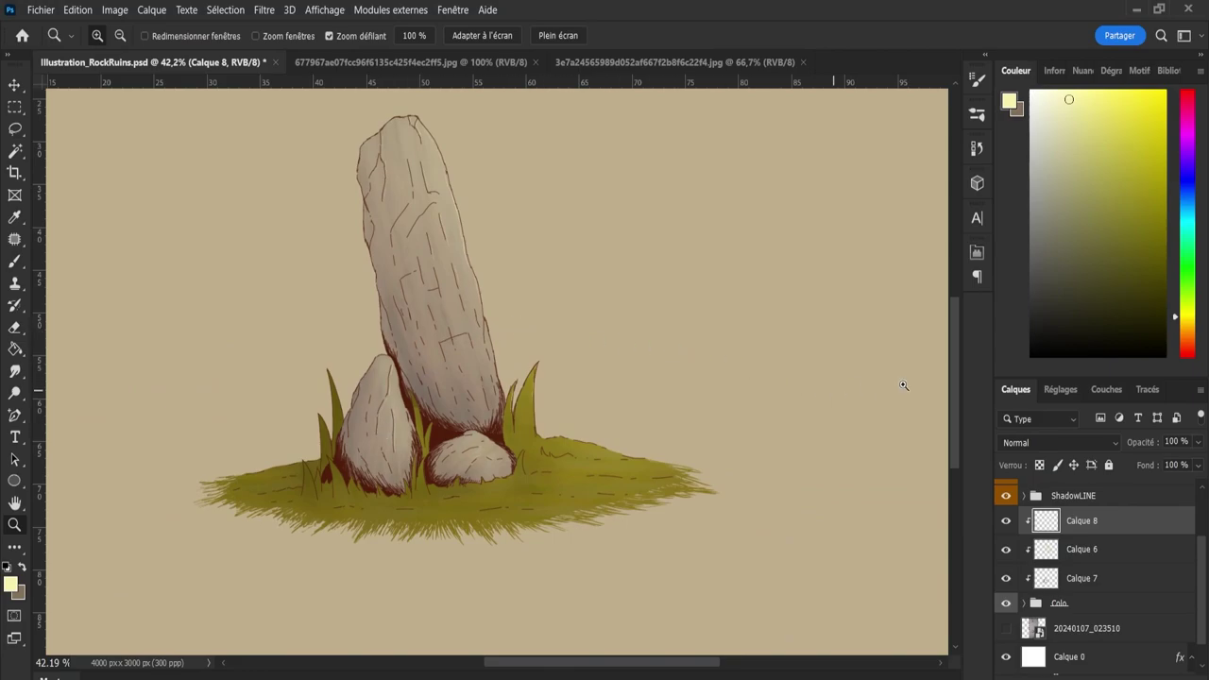
{"action": "mouse_move", "coordinate": [951, 398]}
{"action": "left_mouse_down"}
{"action": "mouse_move", "coordinate": [888, 377]}
{"action": "mouse_move", "coordinate": [835, 400]}
{"action": "left_mouse_up"}
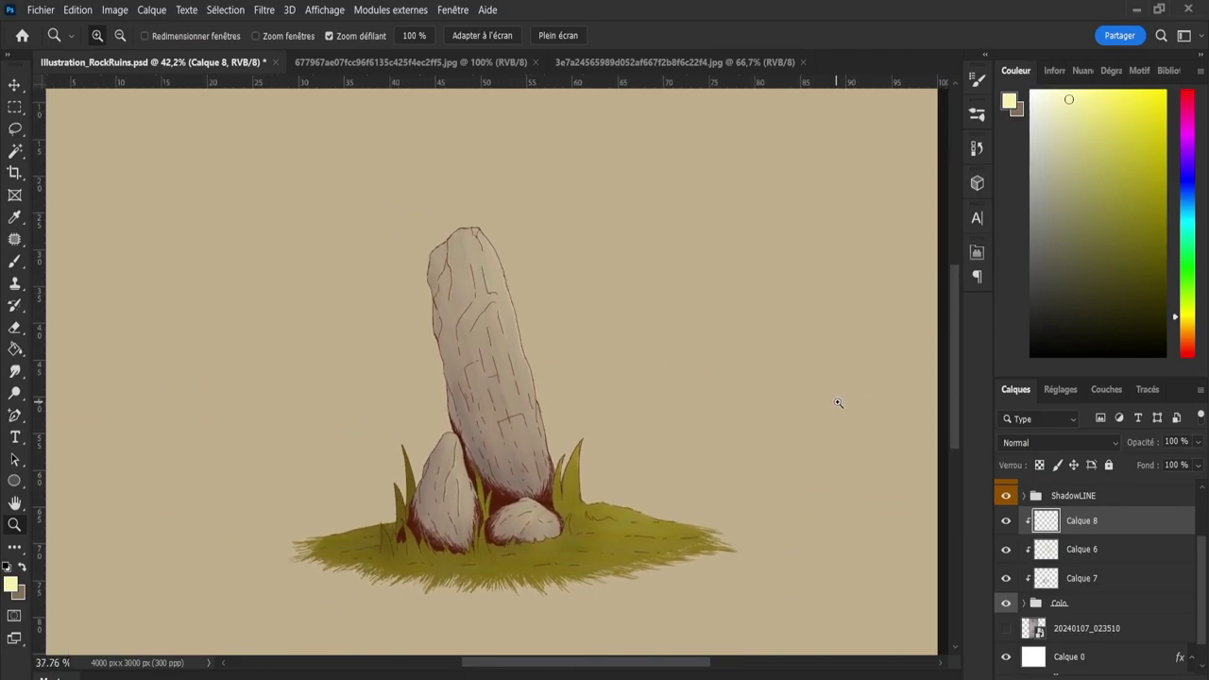
Save the illustration, then test a Multiply shadow stroke on Calque 9 and undo it.
{"action": "key", "text": "ctrl+s"}
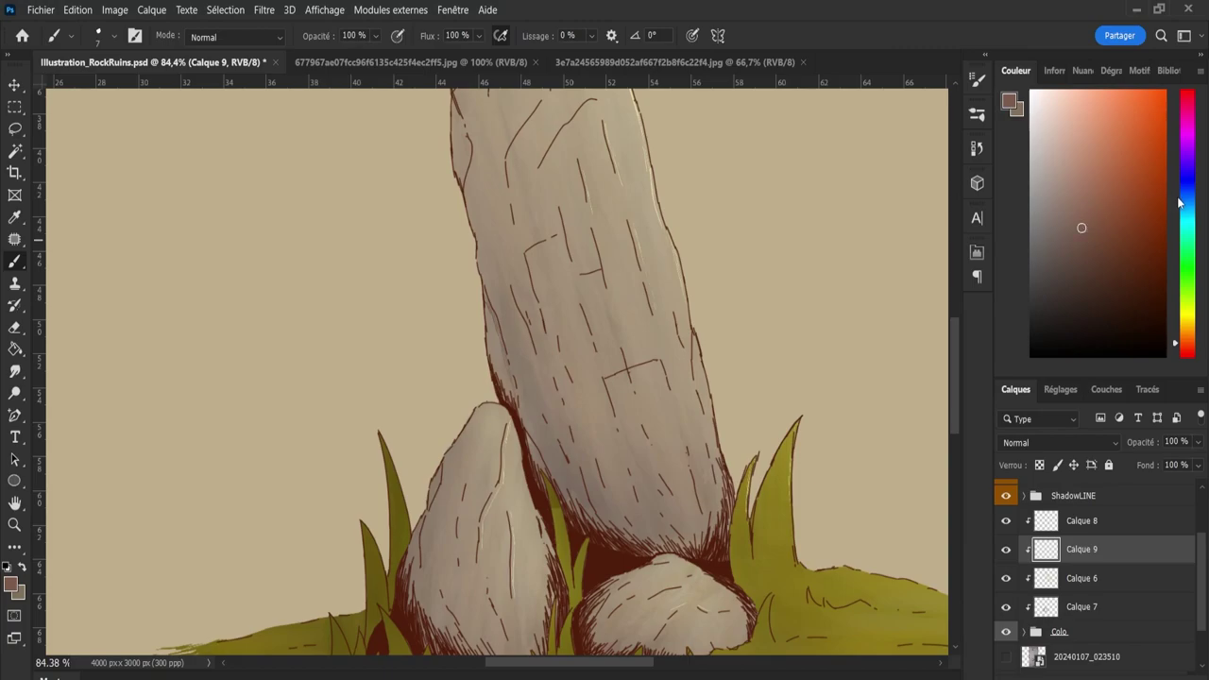
{"action": "scroll", "coordinate": [1027, 437], "scroll_direction": "down", "scroll_amount": 2}
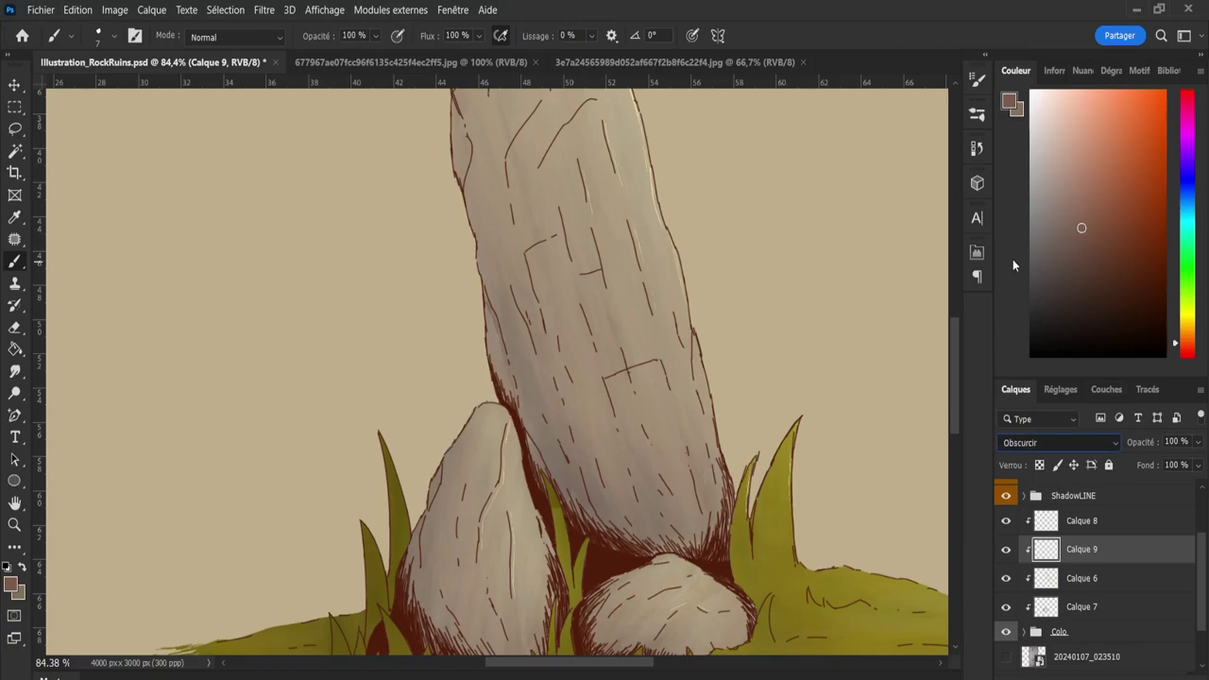
{"action": "key", "text": "Down"}
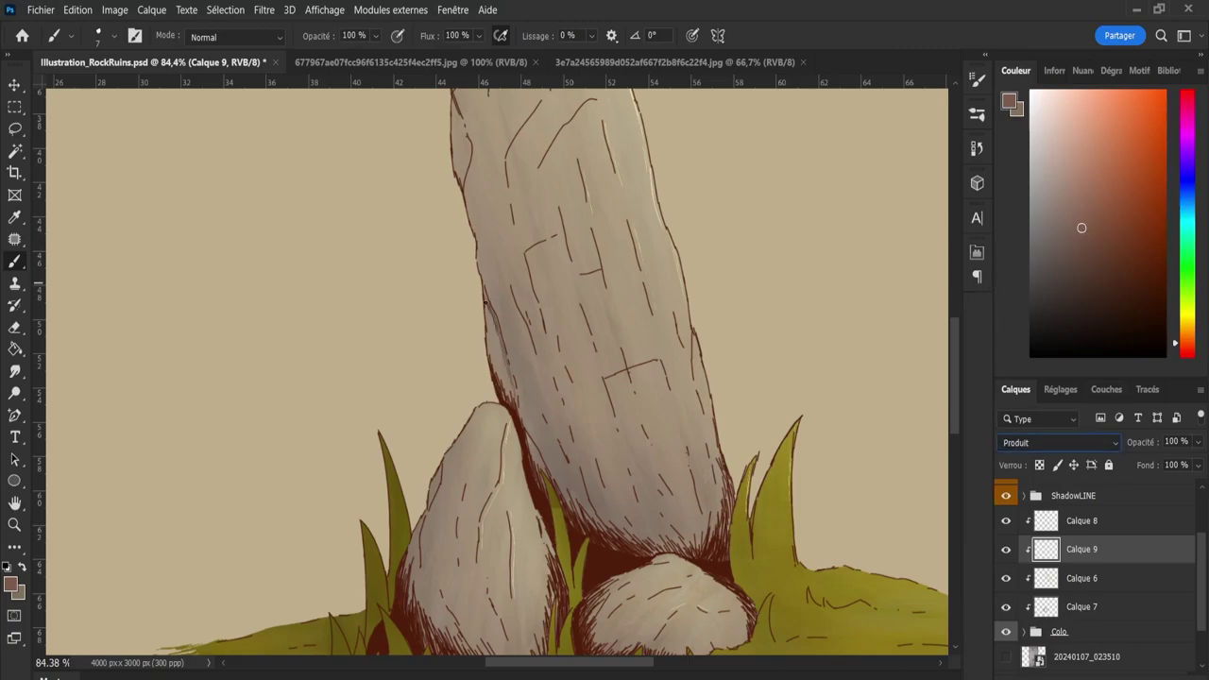
{"action": "left_click_drag", "start_coordinate": [481, 276], "coordinate": [521, 397]}
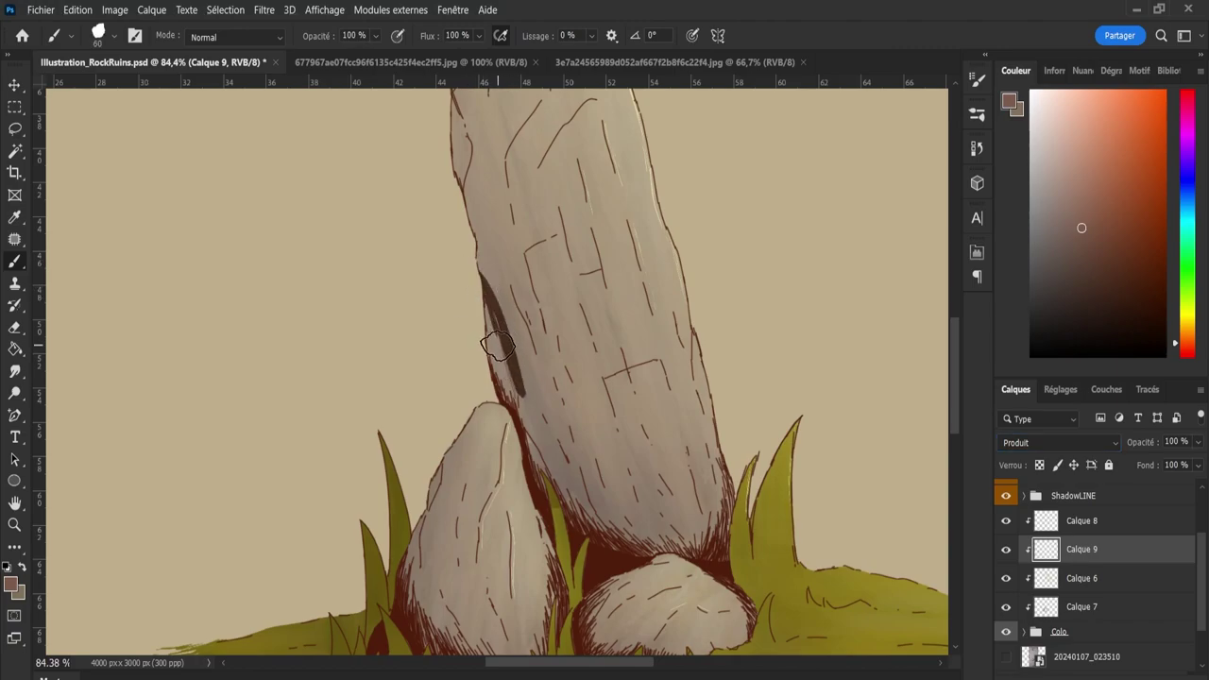
{"action": "key", "text": "ctrl+z"}
{"action": "key", "text": "ctrl+z"}
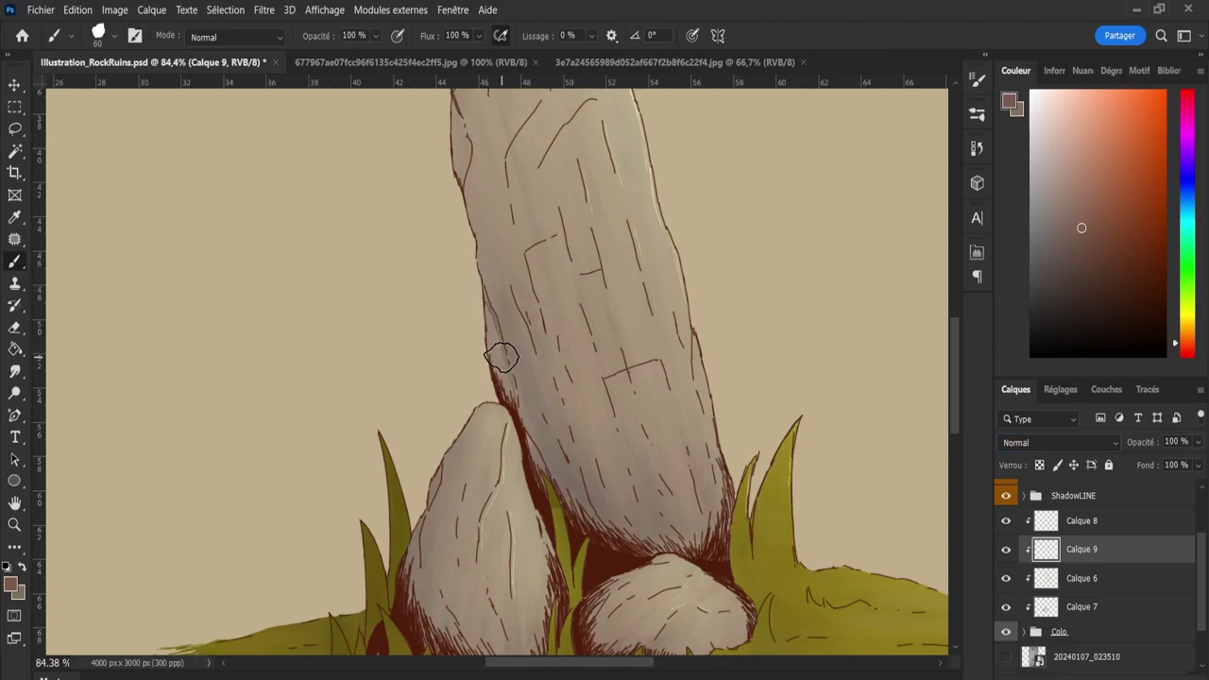
Set a 5 px brush, choose a dark reddish-brown, and zoom in on the stone's left edge.
{"action": "key", "text": "e"}
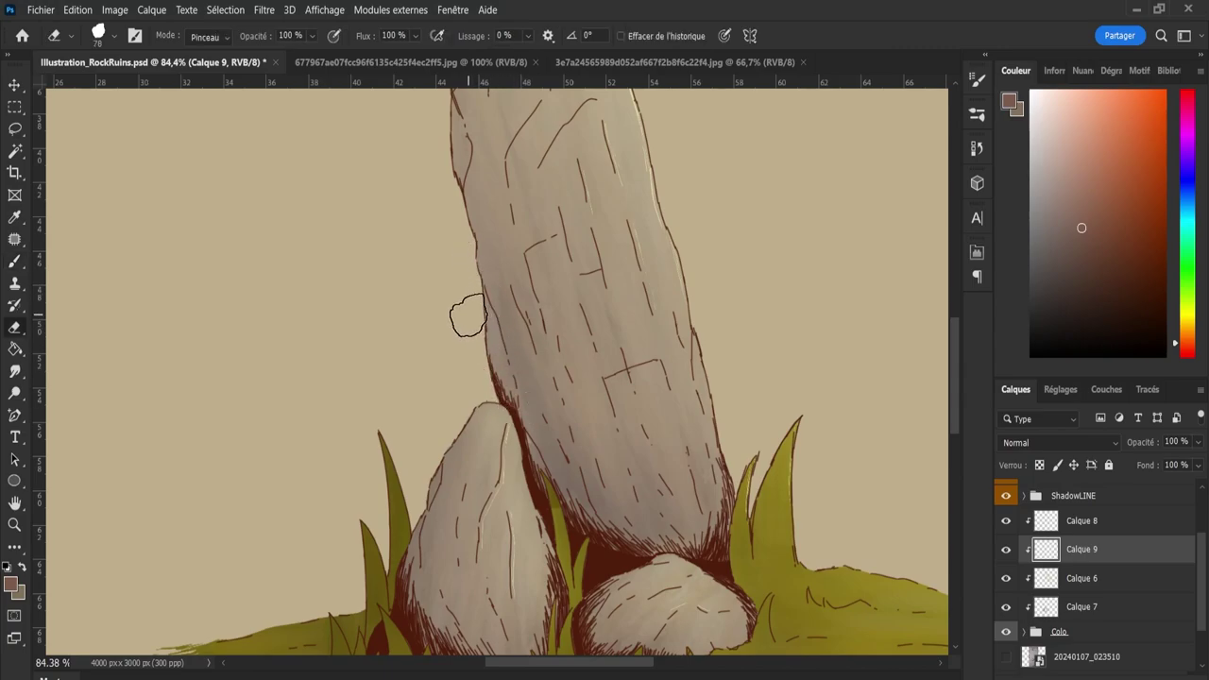
{"action": "key", "text": "b"}
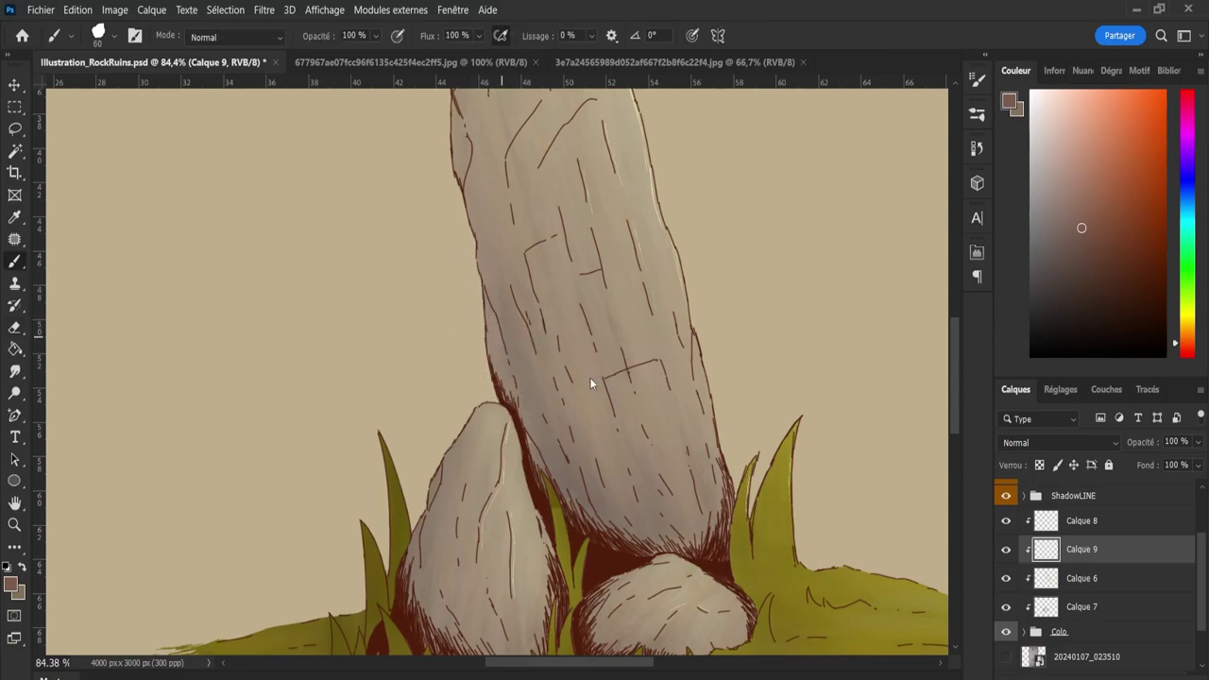
{"action": "key", "text": "bracketleft"}
{"action": "key", "text": "bracketleft"}
{"action": "key", "text": "bracketleft"}
{"action": "key", "text": "bracketleft"}
{"action": "key", "text": "bracketleft"}
{"action": "key", "text": "bracketleft"}
{"action": "left_click_drag", "start_coordinate": [1082, 228], "coordinate": [1086, 232]}
{"action": "left_click_drag", "start_coordinate": [1181, 338], "coordinate": [1186, 353]}
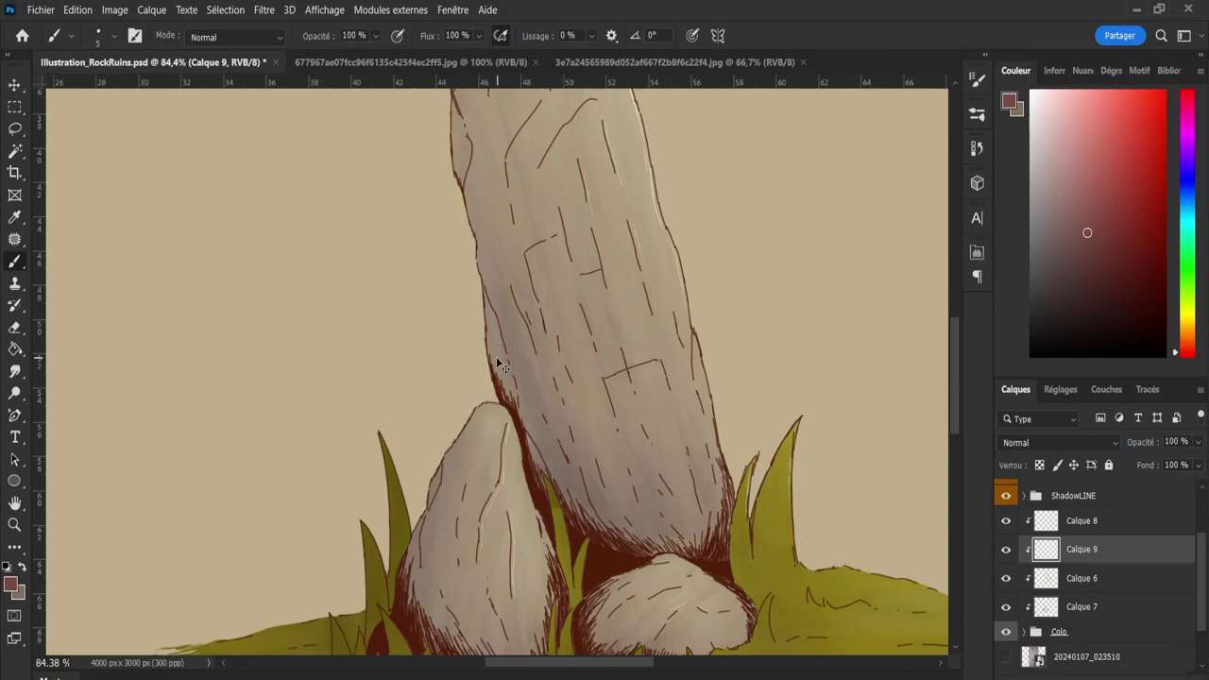
{"action": "key", "text": "z"}
{"action": "left_click_drag", "start_coordinate": [484, 345], "coordinate": [496, 301]}
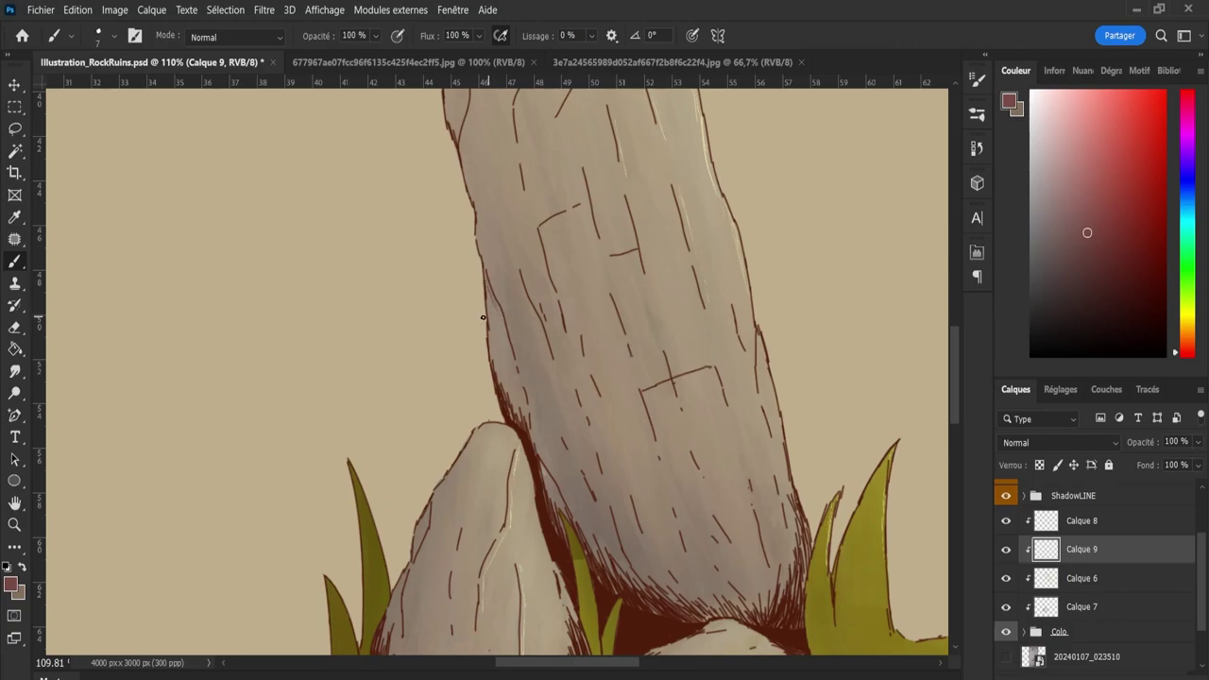
Trace fine reddish-brown strokes along the tall stone's left outline and crack lines on Calque 9.
{"action": "left_click_drag", "start_coordinate": [484, 288], "coordinate": [503, 329]}
{"action": "left_click_drag", "start_coordinate": [530, 310], "coordinate": [542, 331]}
{"action": "left_click_drag", "start_coordinate": [952, 385], "coordinate": [950, 338]}
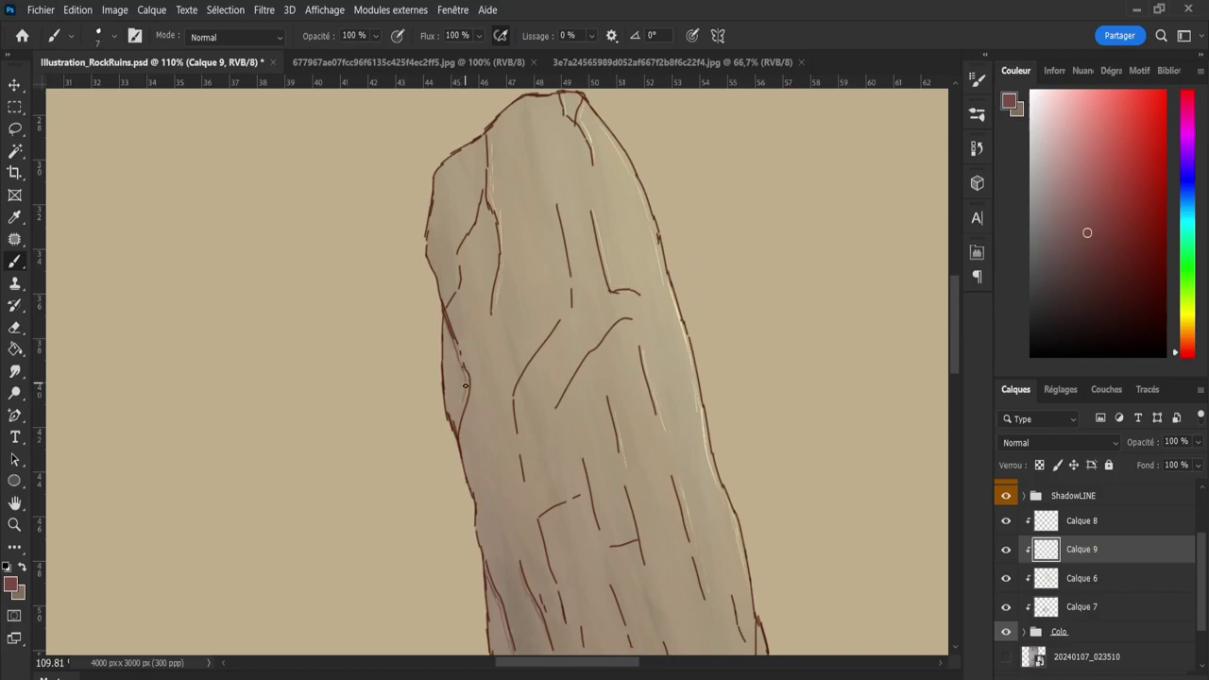
{"action": "left_click_drag", "start_coordinate": [461, 406], "coordinate": [467, 379]}
{"action": "mouse_move", "coordinate": [483, 223]}
{"action": "left_mouse_down"}
{"action": "mouse_move", "coordinate": [489, 210]}
{"action": "mouse_move", "coordinate": [497, 274]}
{"action": "left_mouse_up"}
{"action": "left_click_drag", "start_coordinate": [459, 288], "coordinate": [474, 219]}
{"action": "left_click_drag", "start_coordinate": [481, 168], "coordinate": [482, 206]}
{"action": "left_click_drag", "start_coordinate": [565, 92], "coordinate": [557, 105]}
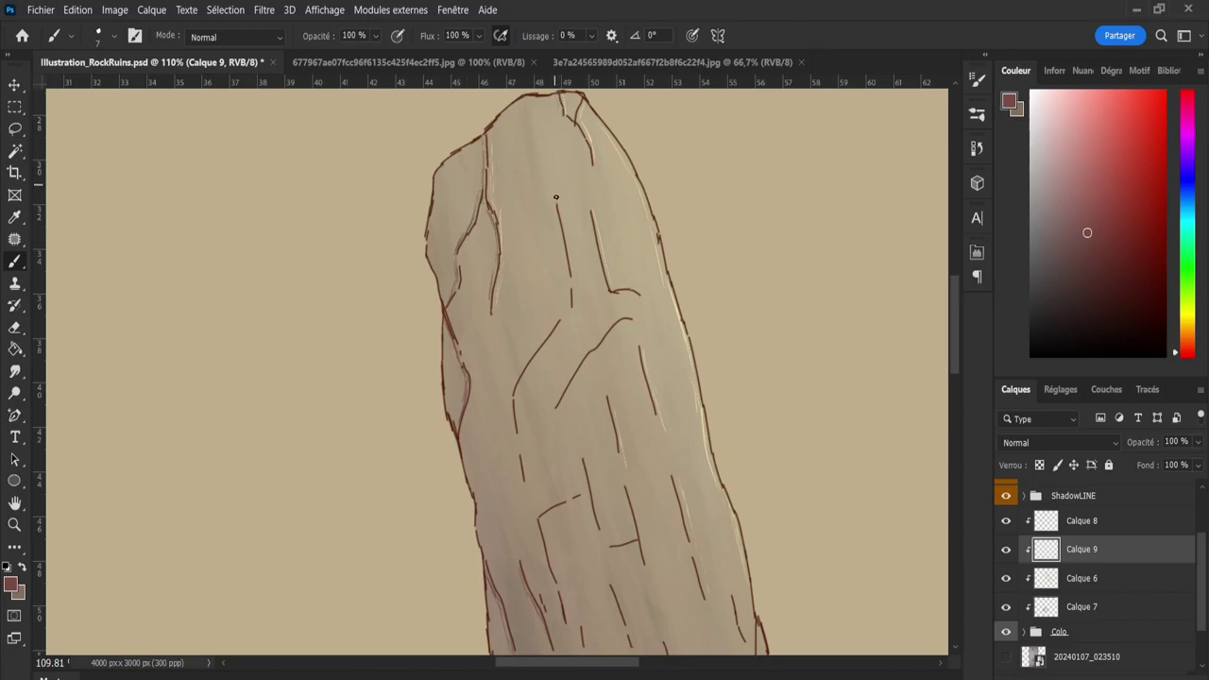
{"action": "left_click_drag", "start_coordinate": [509, 411], "coordinate": [514, 435]}
{"action": "left_click_drag", "start_coordinate": [953, 368], "coordinate": [950, 431]}
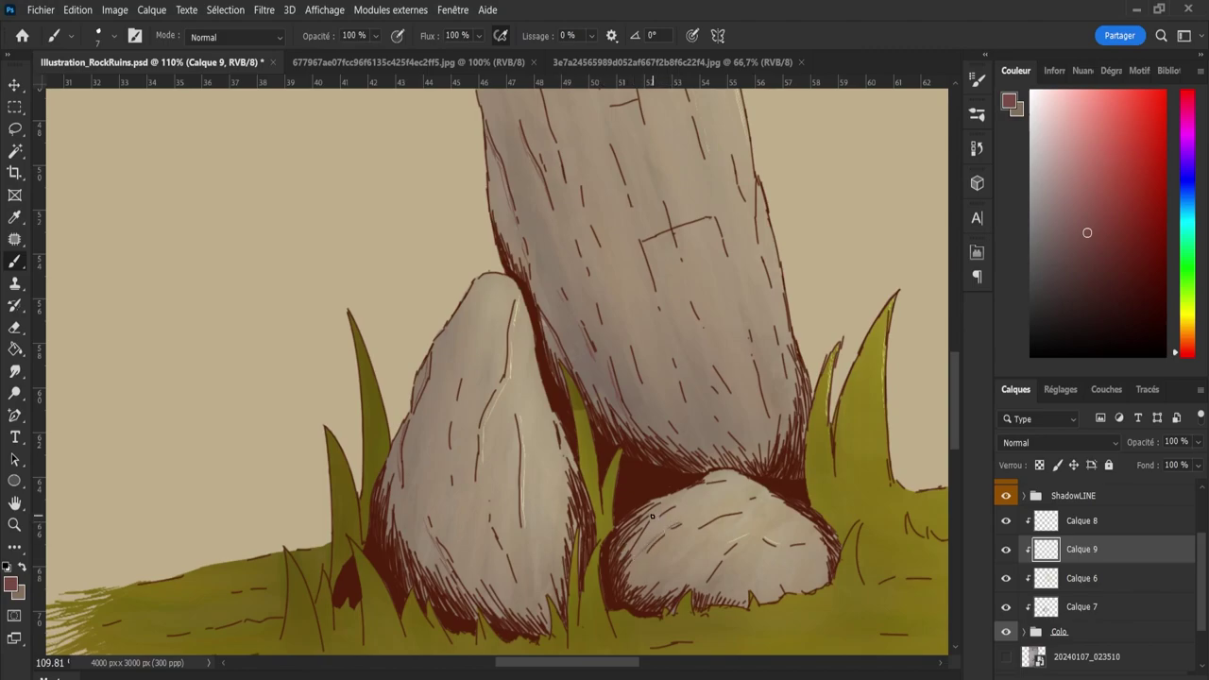
Zoom out, hide Calque 9, and paint an even cast shadow left of the rocks.
{"action": "key", "text": "z"}
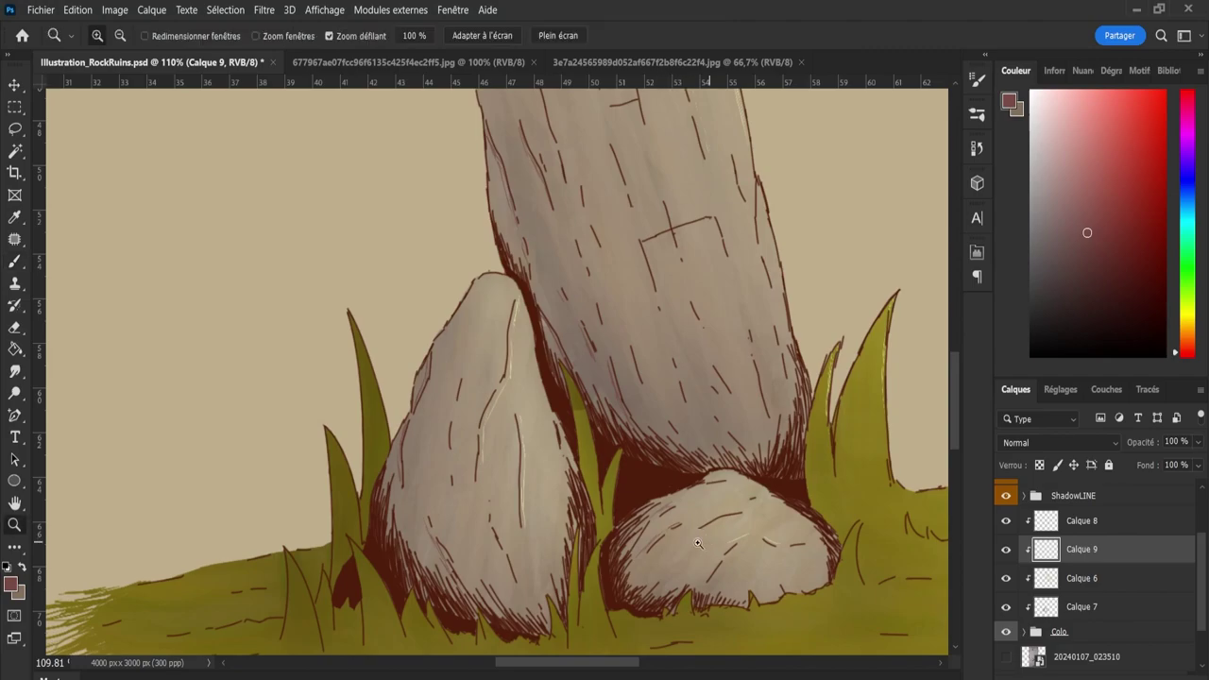
{"action": "mouse_move", "coordinate": [637, 540]}
{"action": "left_mouse_down"}
{"action": "mouse_move", "coordinate": [612, 668]}
{"action": "mouse_move", "coordinate": [686, 668]}
{"action": "left_mouse_up"}
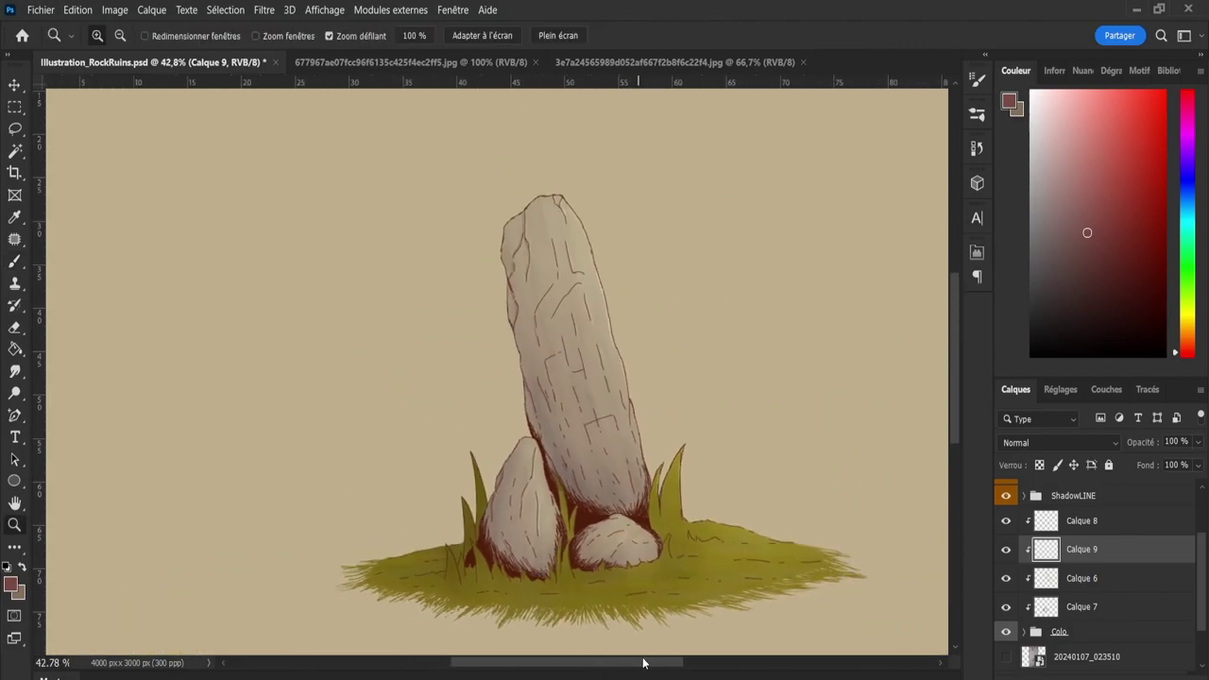
{"action": "left_click_drag", "start_coordinate": [692, 581], "coordinate": [666, 590]}
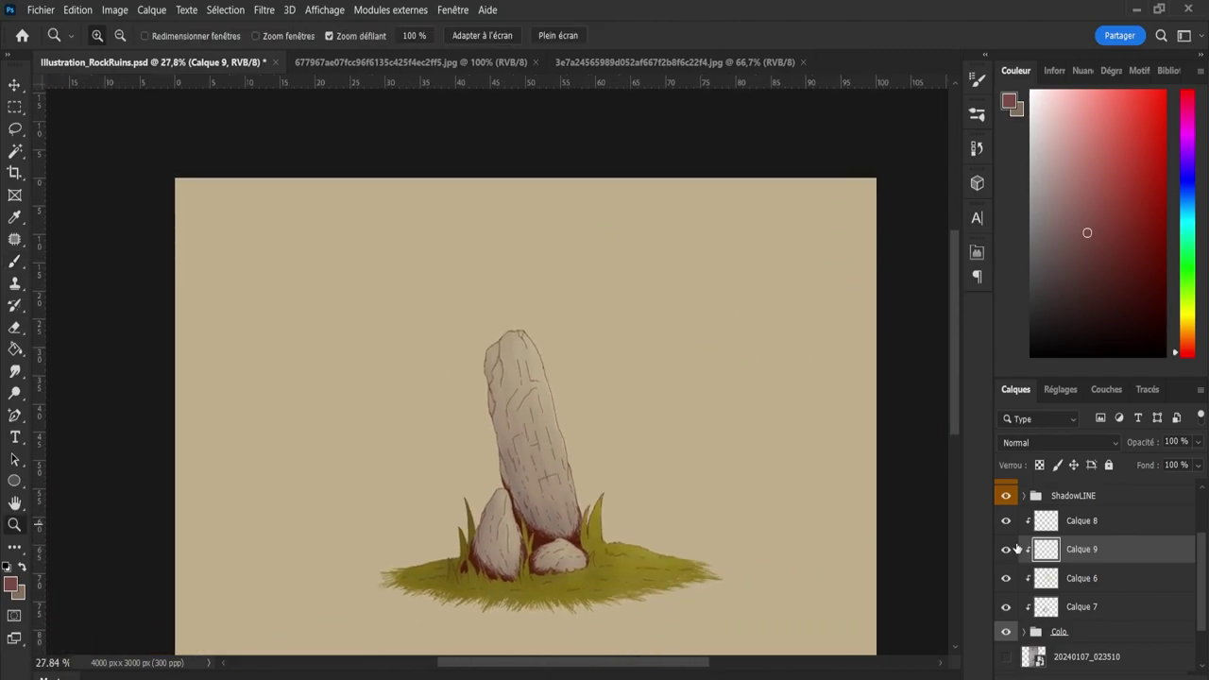
{"action": "left_click", "coordinate": [1005, 550]}
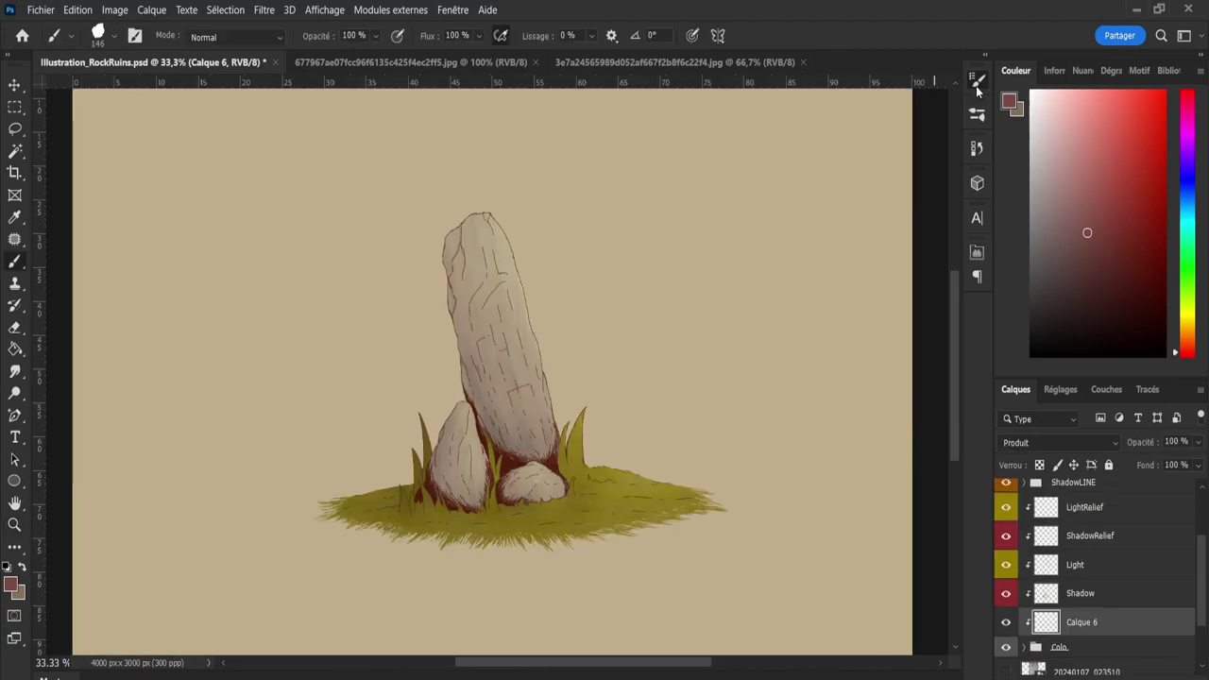
{"action": "left_click_drag", "start_coordinate": [342, 502], "coordinate": [425, 487]}
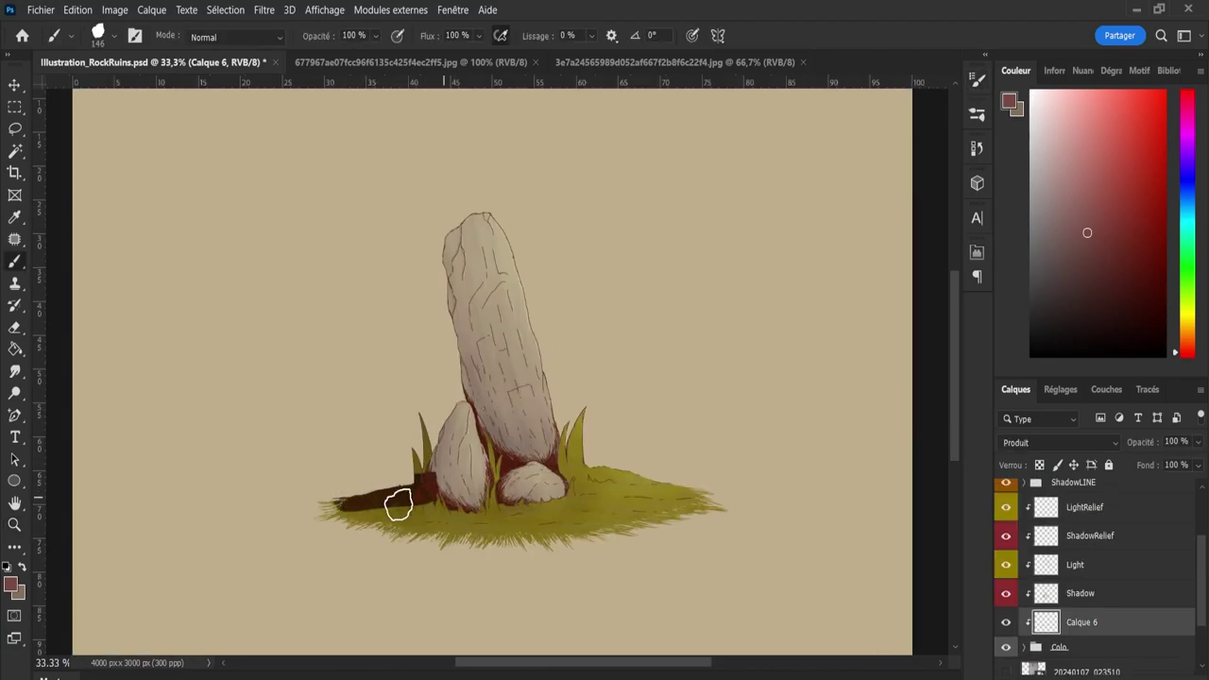
{"action": "key", "text": "ctrl+z"}
{"action": "mouse_move", "coordinate": [338, 506]}
{"action": "left_mouse_down"}
{"action": "mouse_move", "coordinate": [426, 488]}
{"action": "mouse_move", "coordinate": [464, 391]}
{"action": "mouse_move", "coordinate": [488, 424]}
{"action": "mouse_move", "coordinate": [470, 394]}
{"action": "mouse_move", "coordinate": [501, 493]}
{"action": "mouse_move", "coordinate": [510, 469]}
{"action": "mouse_move", "coordinate": [513, 488]}
{"action": "left_mouse_up"}
With a smaller brush, shade the tall stone's left edge and the grass's left side.
{"action": "key", "text": "bracketleft"}
{"action": "key", "text": "bracketleft"}
{"action": "key", "text": "bracketleft"}
{"action": "key", "text": "bracketleft"}
{"action": "key", "text": "bracketleft"}
{"action": "left_click_drag", "start_coordinate": [465, 383], "coordinate": [445, 253]}
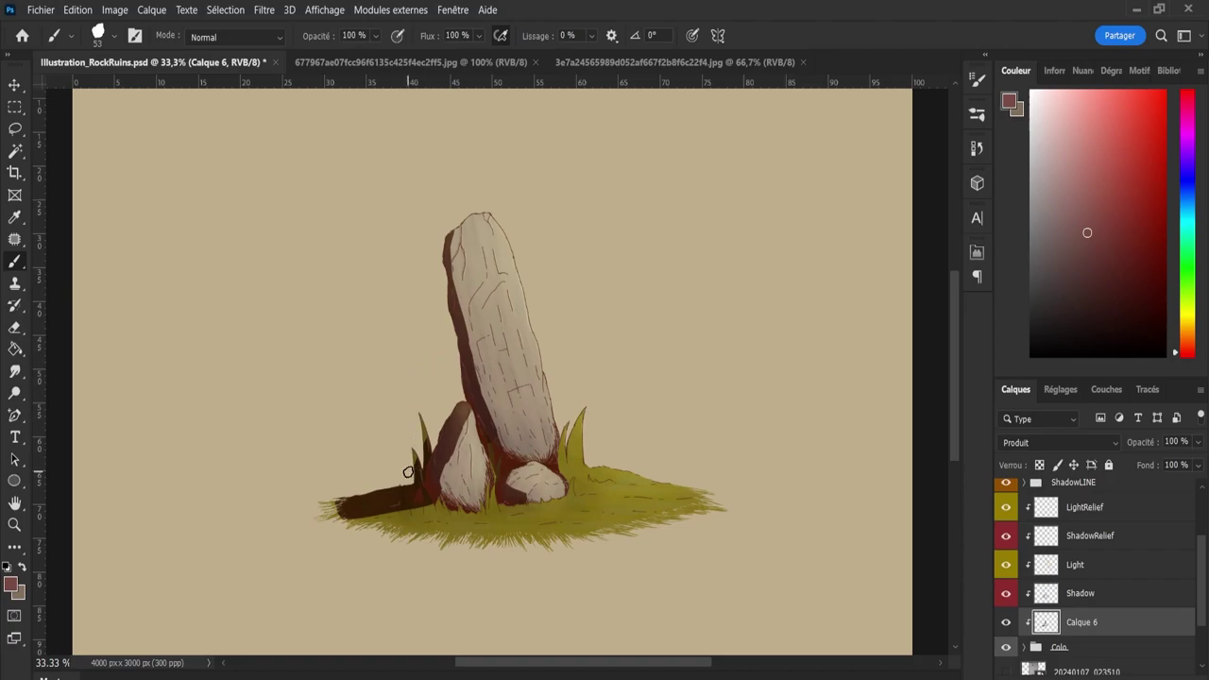
{"action": "mouse_move", "coordinate": [310, 502]}
{"action": "left_mouse_down"}
{"action": "mouse_move", "coordinate": [346, 504]}
{"action": "mouse_move", "coordinate": [312, 519]}
{"action": "left_mouse_up"}
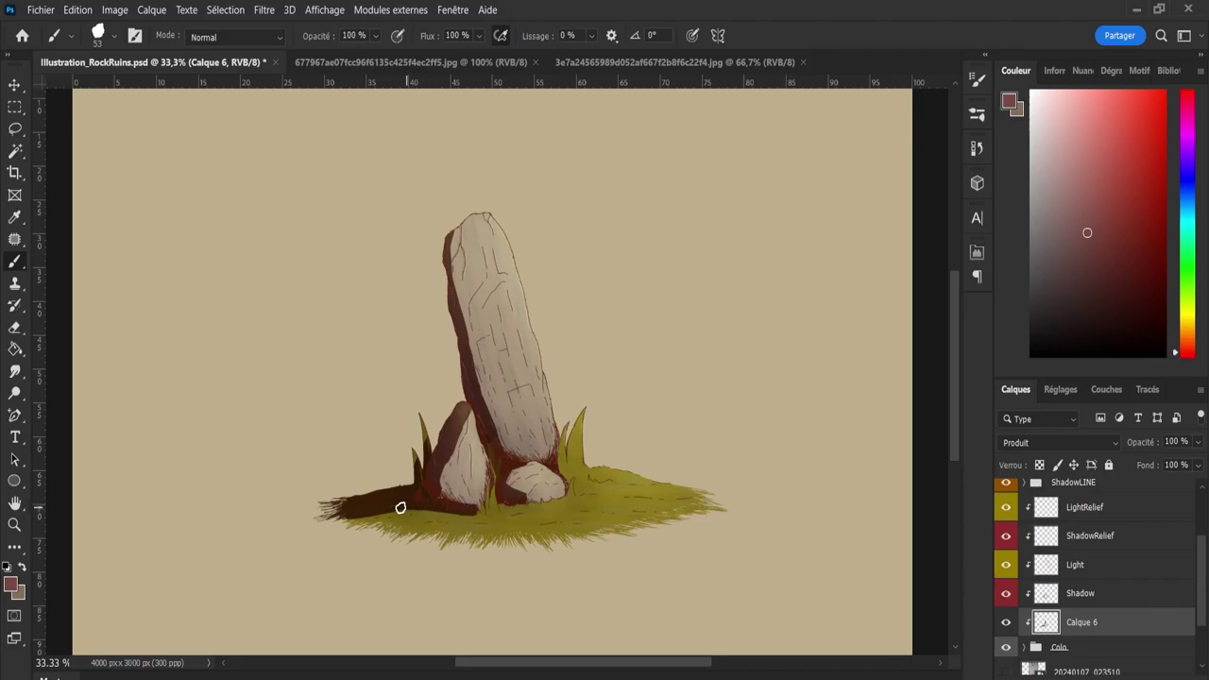
{"action": "mouse_move", "coordinate": [400, 505]}
{"action": "left_mouse_down"}
{"action": "mouse_move", "coordinate": [337, 520]}
{"action": "mouse_move", "coordinate": [432, 504]}
{"action": "mouse_move", "coordinate": [379, 507]}
{"action": "mouse_move", "coordinate": [402, 501]}
{"action": "mouse_move", "coordinate": [571, 501]}
{"action": "left_mouse_up"}
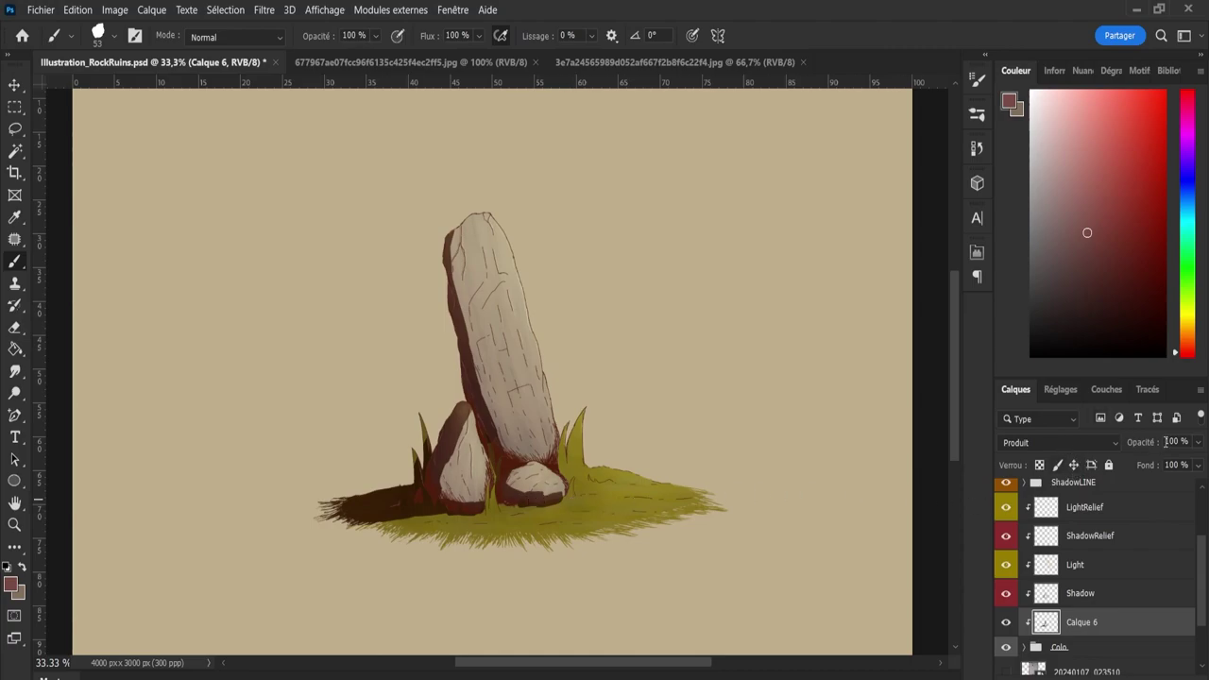
Set Calque 6's opacity to 25% after briefly trying lower values.
{"action": "type", "text": "25"}
{"action": "key", "text": "Return"}
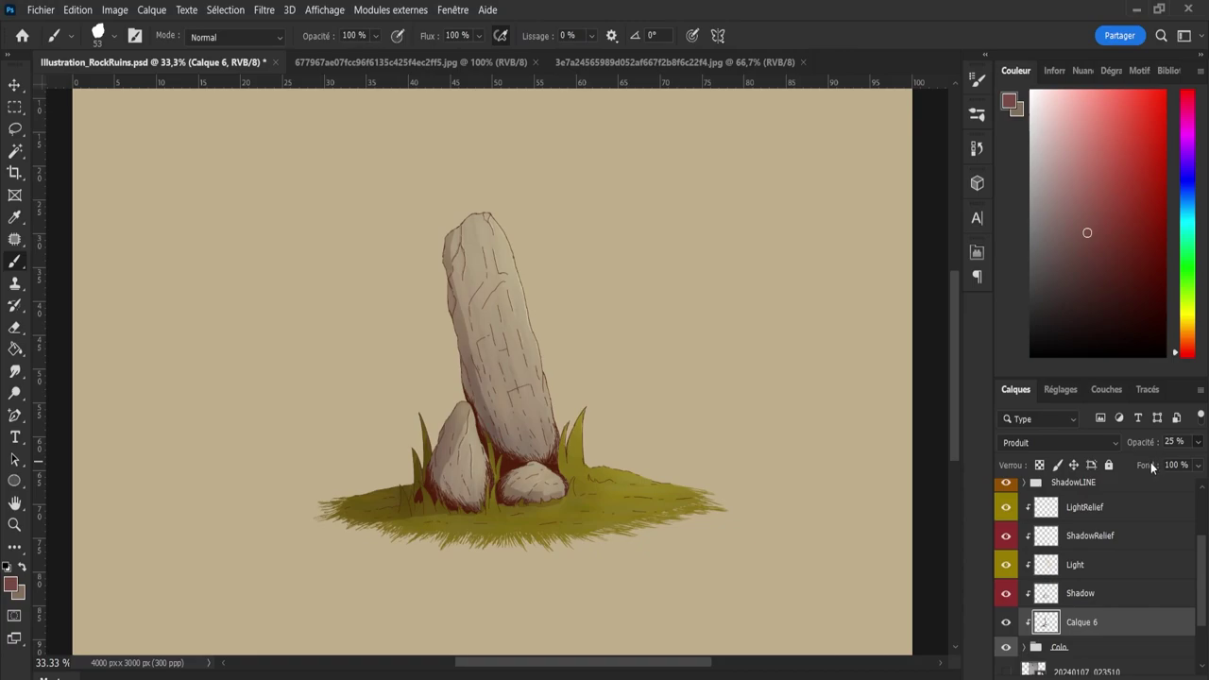
{"action": "key", "text": "Down"}
{"action": "key", "text": "Down"}
{"action": "key", "text": "shift+Down"}
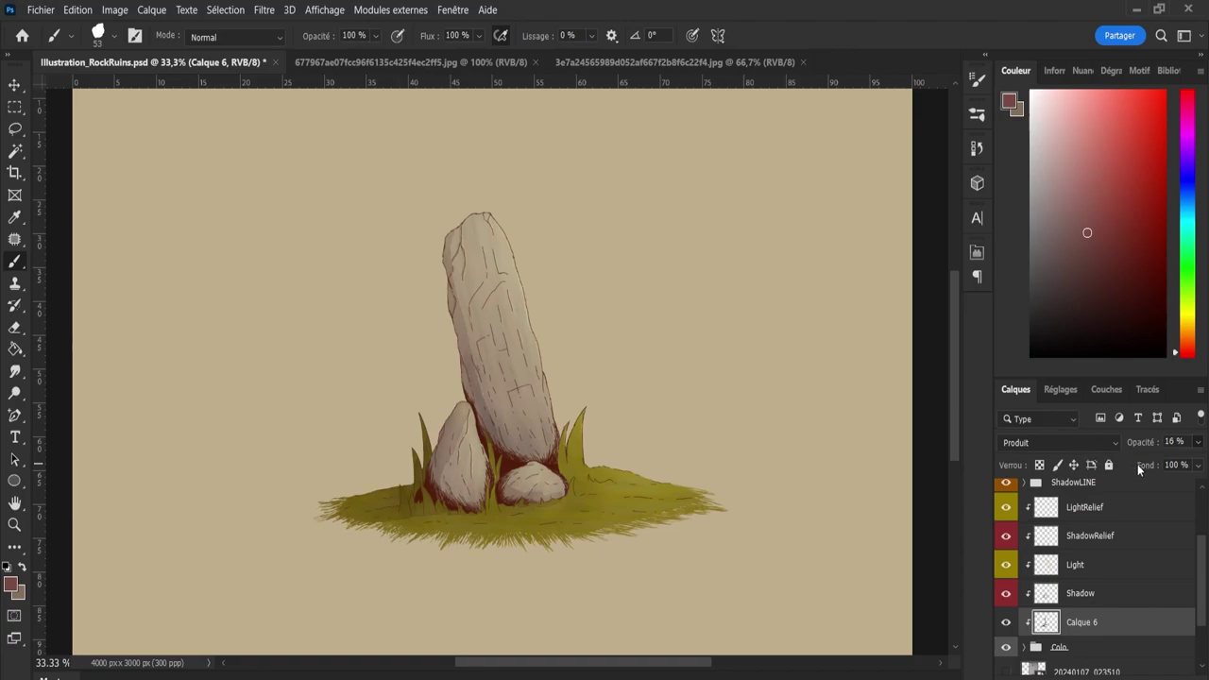
{"action": "key", "text": "Up"}
{"action": "key", "text": "Up"}
{"action": "key", "text": "Up"}
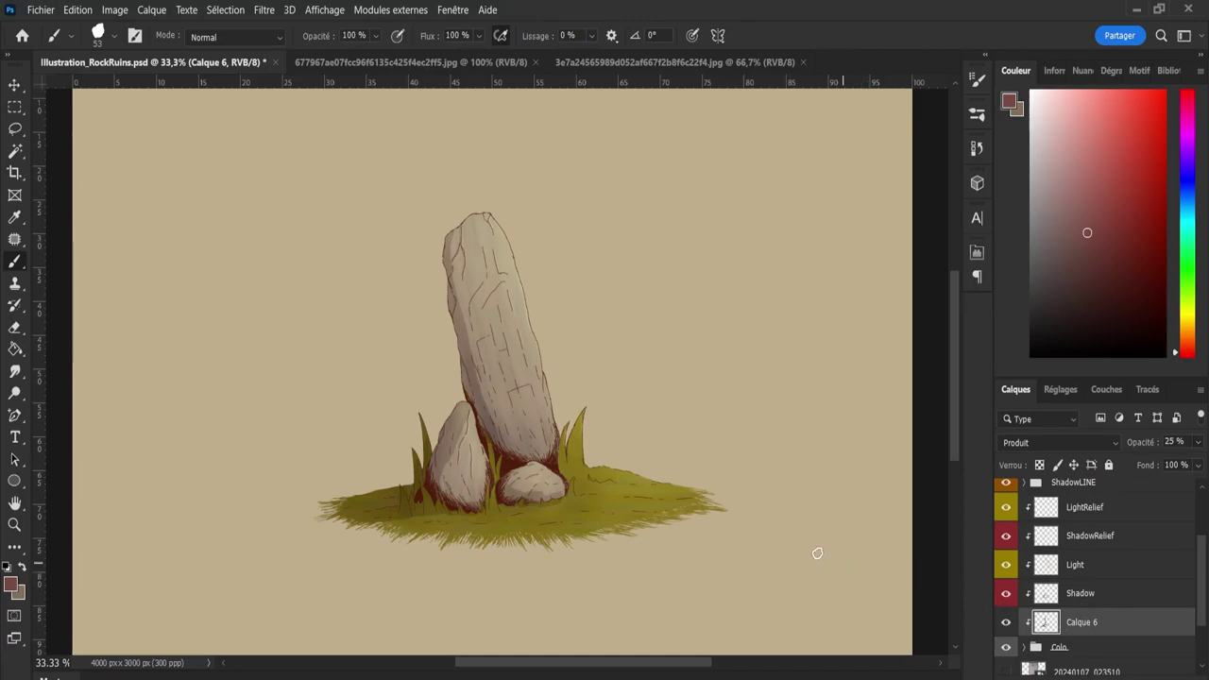
{"action": "key", "text": "e"}
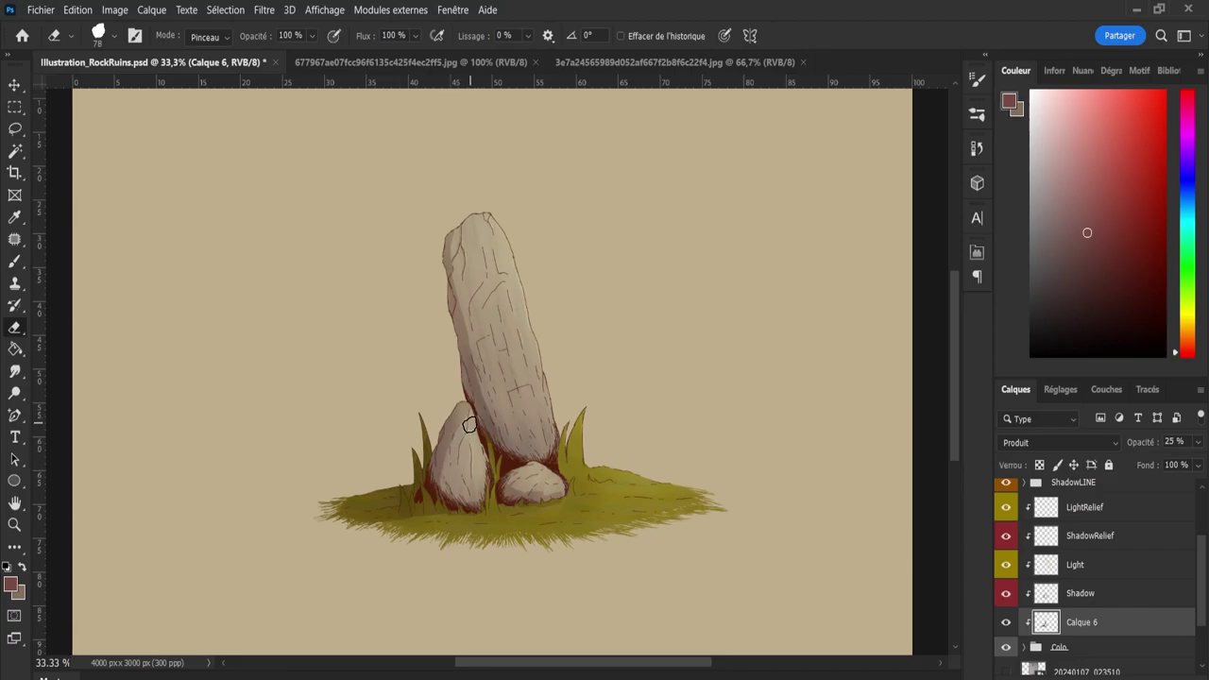
Retouch Calque 6's faint shadows around the rocks, alternating painting and erasing with a smaller tip.
{"action": "key", "text": "bracketleft"}
{"action": "key", "text": "bracketleft"}
{"action": "key", "text": "bracketleft"}
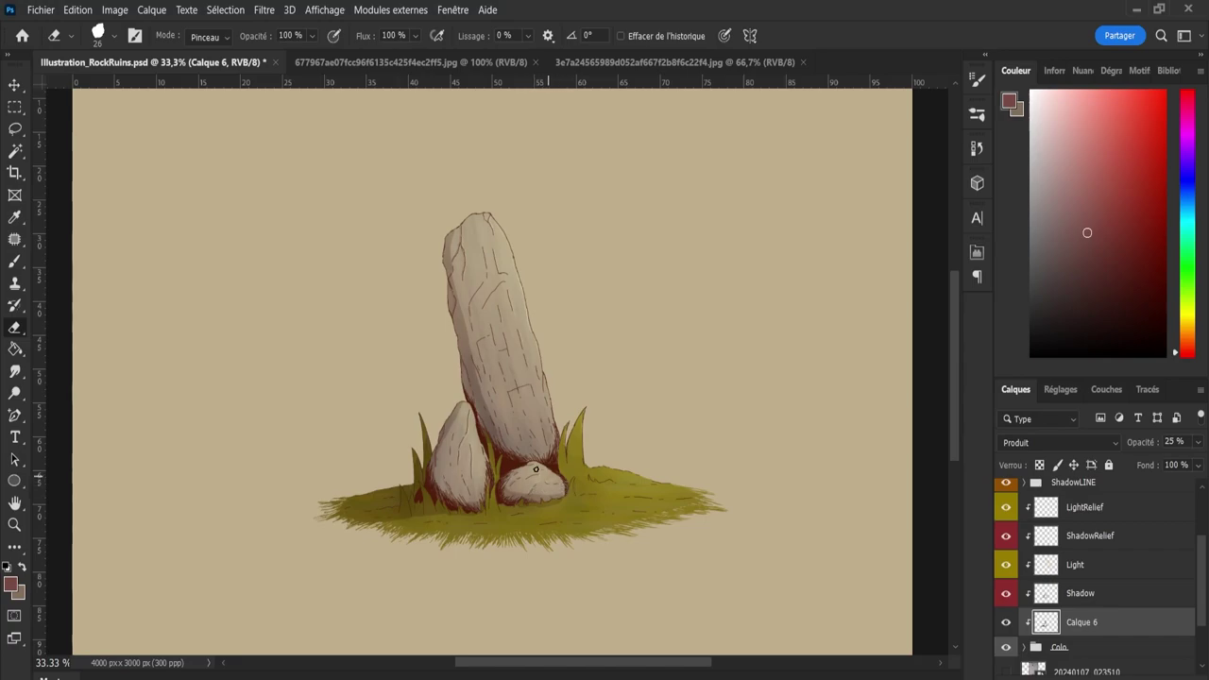
{"action": "key", "text": "b"}
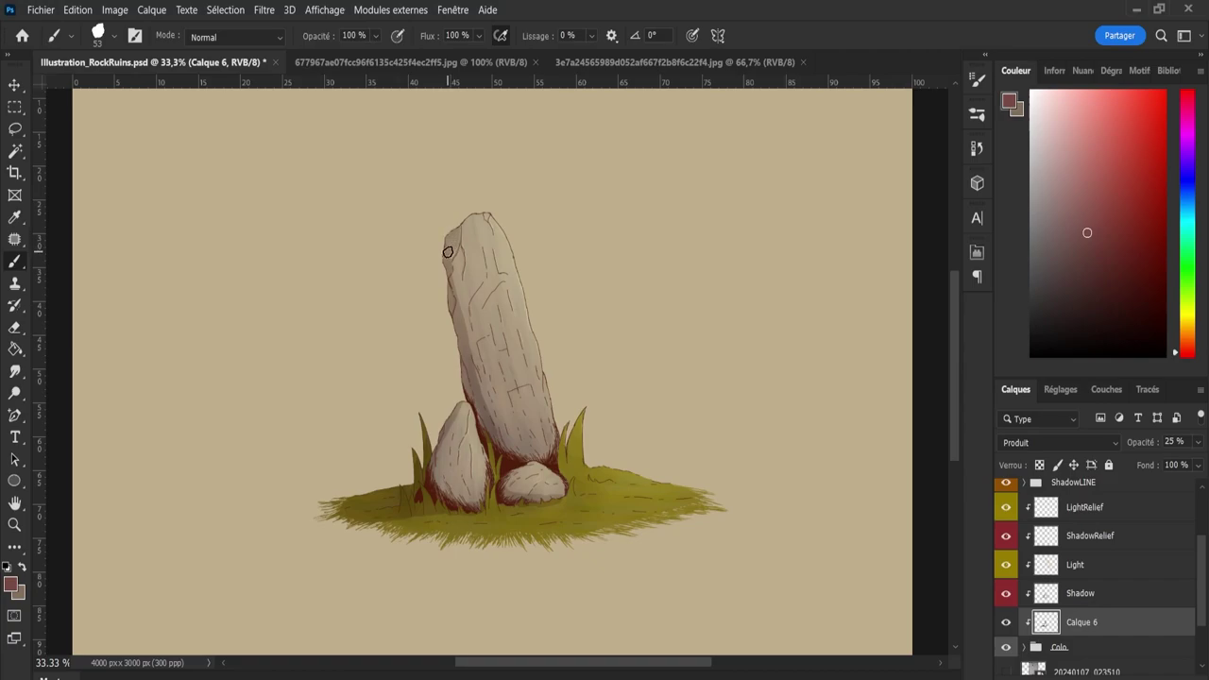
{"action": "key", "text": "e"}
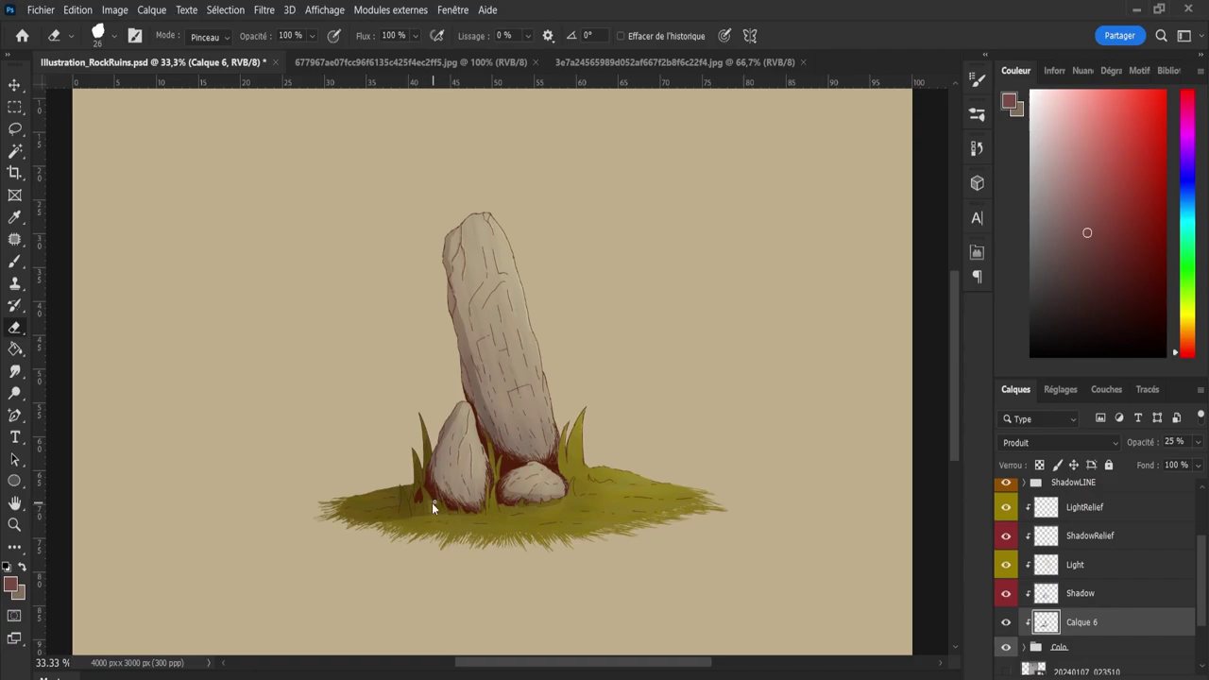
{"action": "key", "text": "bracketleft"}
{"action": "key", "text": "b"}
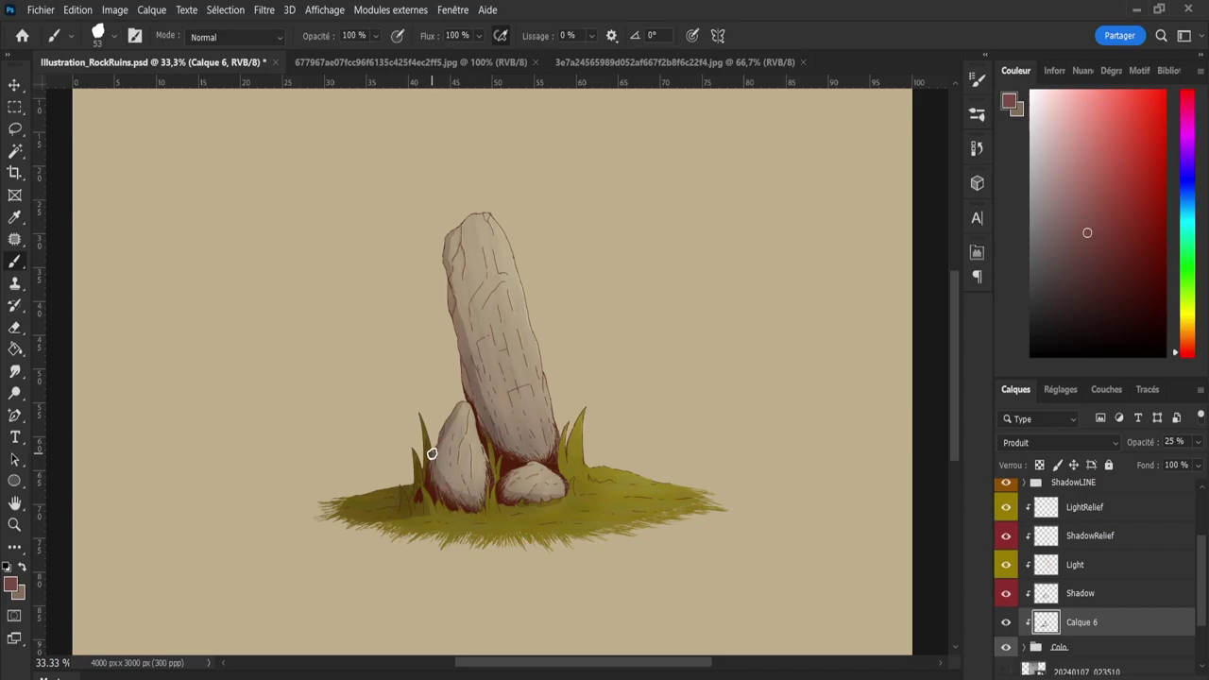
{"action": "key", "text": "e"}
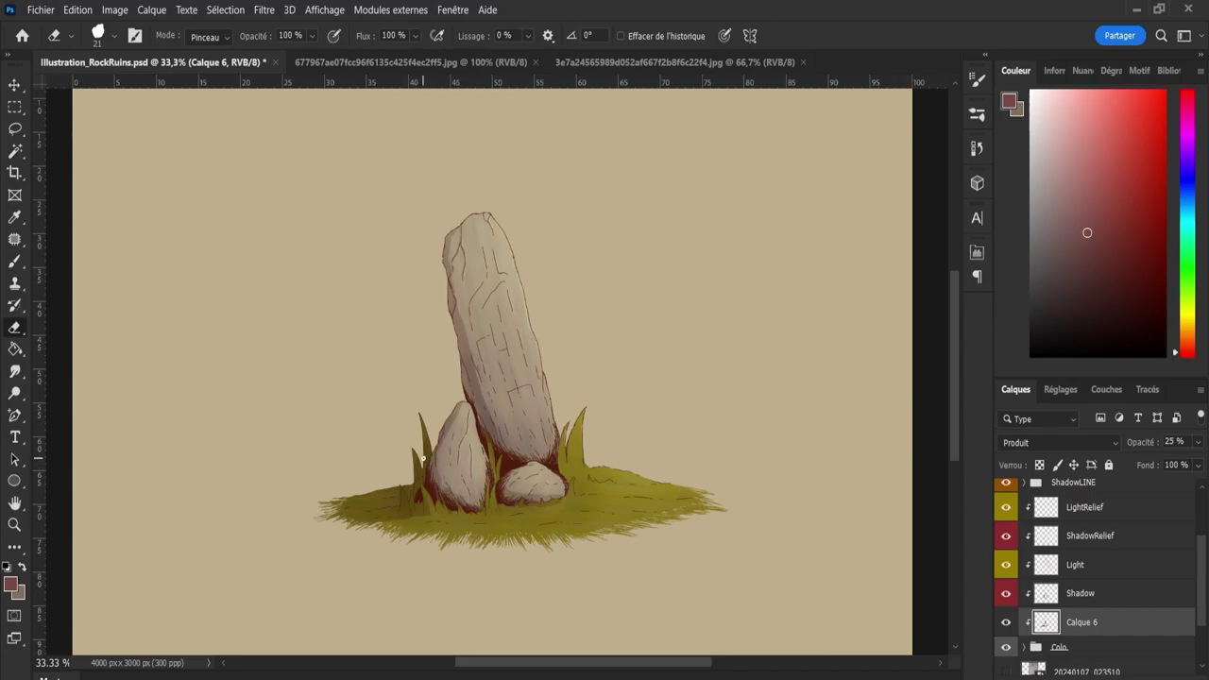
{"action": "key", "text": "b"}
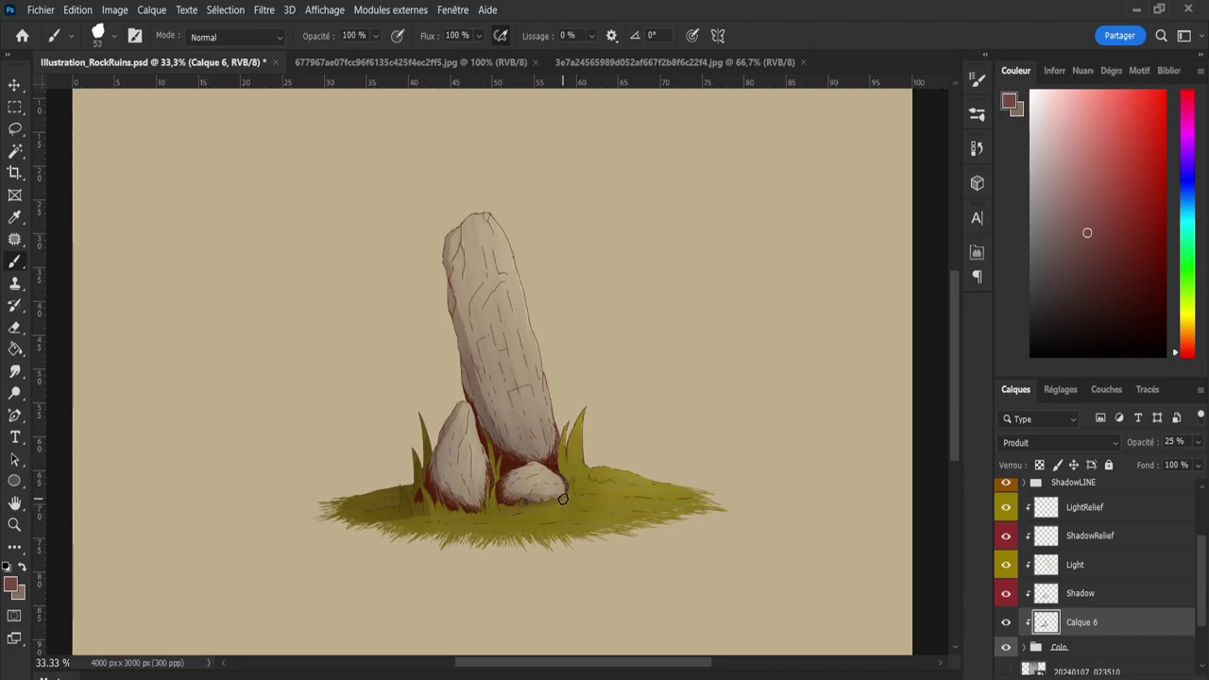
Further refine the mound and stone-base shading on Calque 6, alternating a finer brush and eraser.
{"action": "key", "text": "e"}
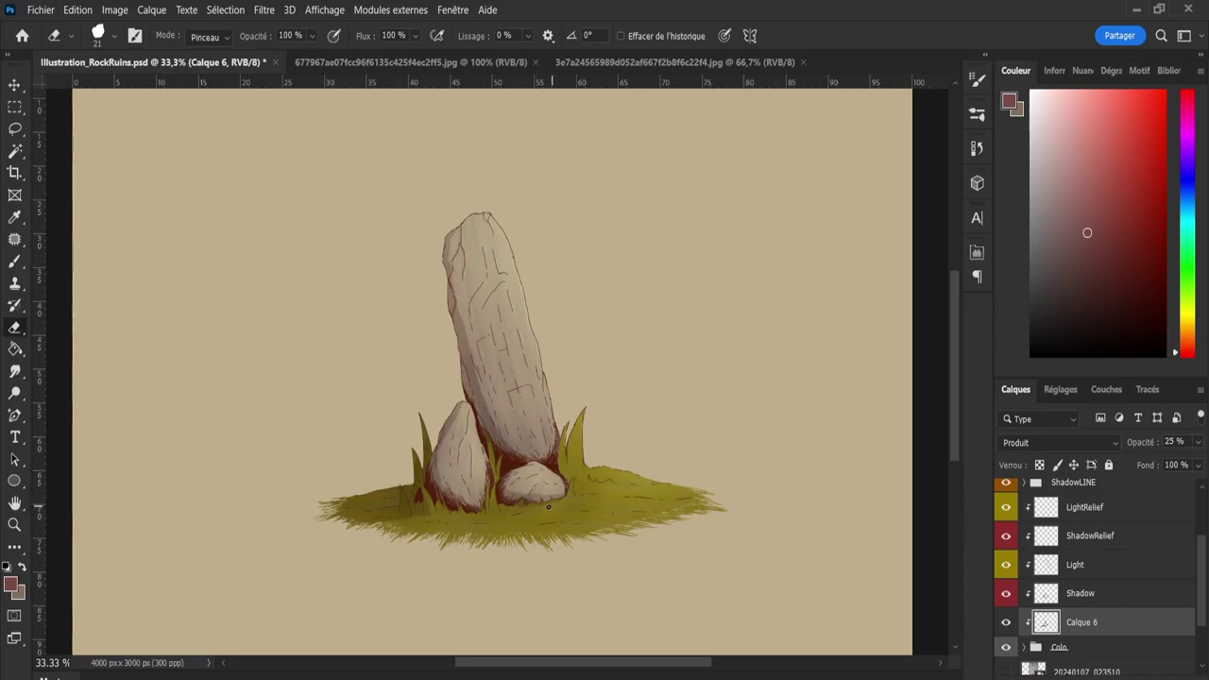
{"action": "key", "text": "b"}
{"action": "key", "text": "bracketleft"}
{"action": "key", "text": "bracketleft"}
{"action": "key", "text": "bracketleft"}
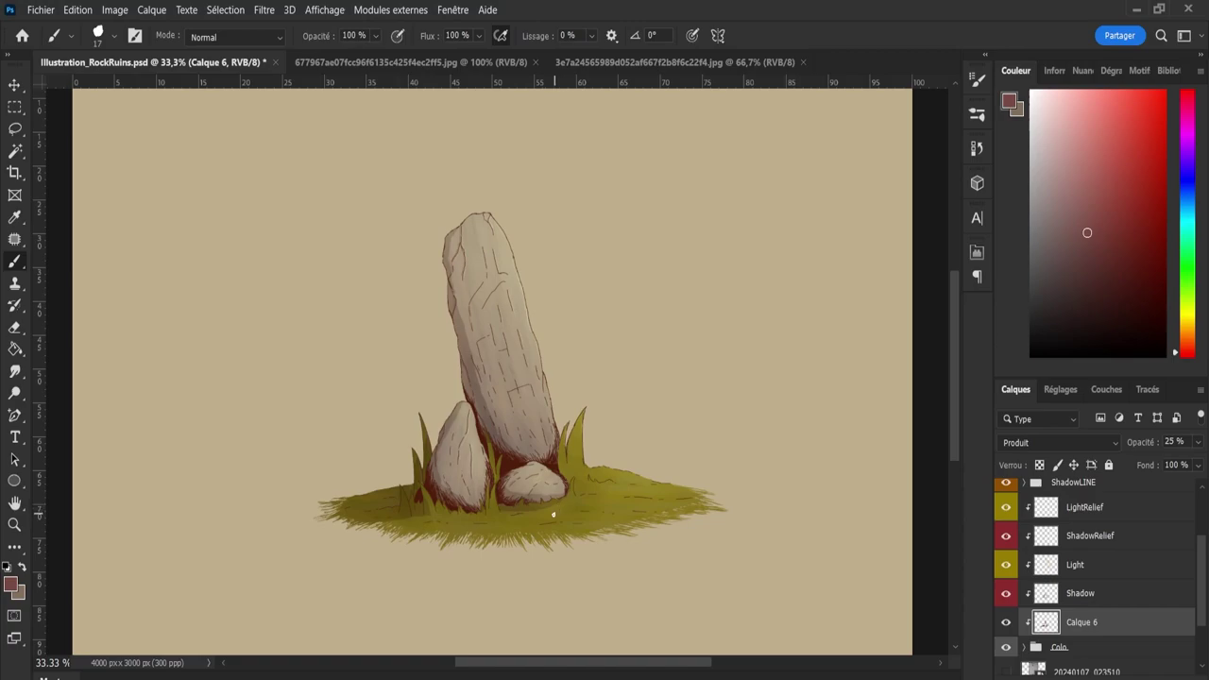
{"action": "key", "text": "e"}
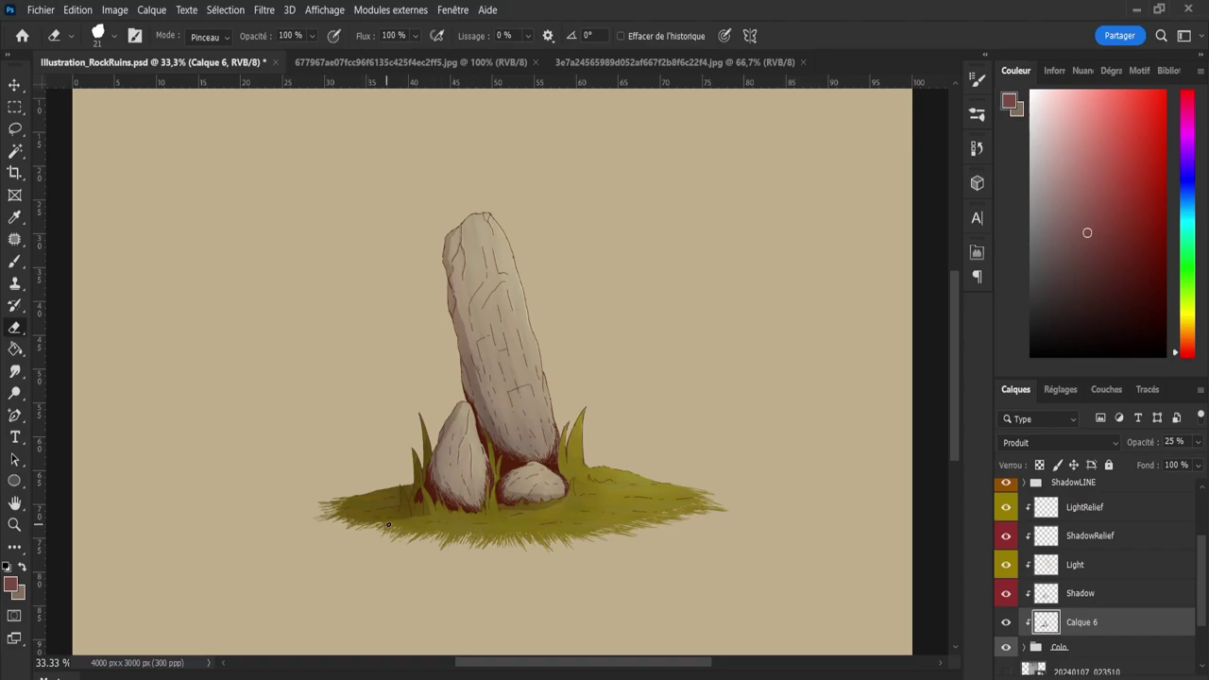
{"action": "key", "text": "b"}
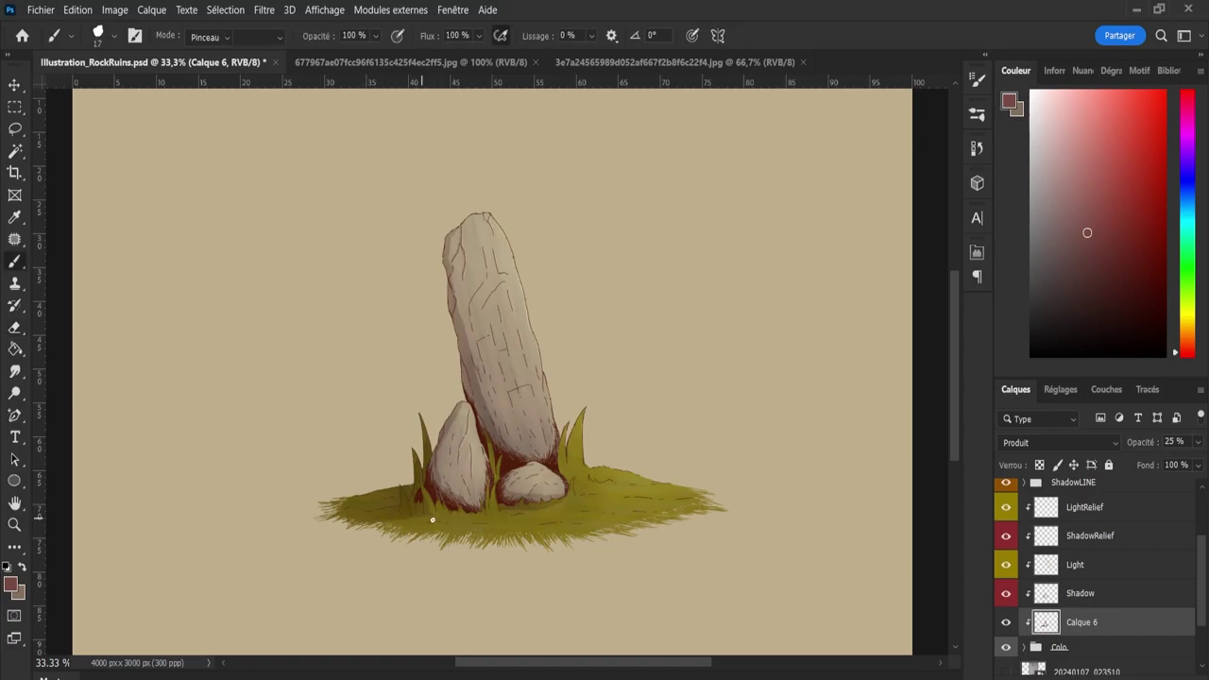
{"action": "key", "text": "e"}
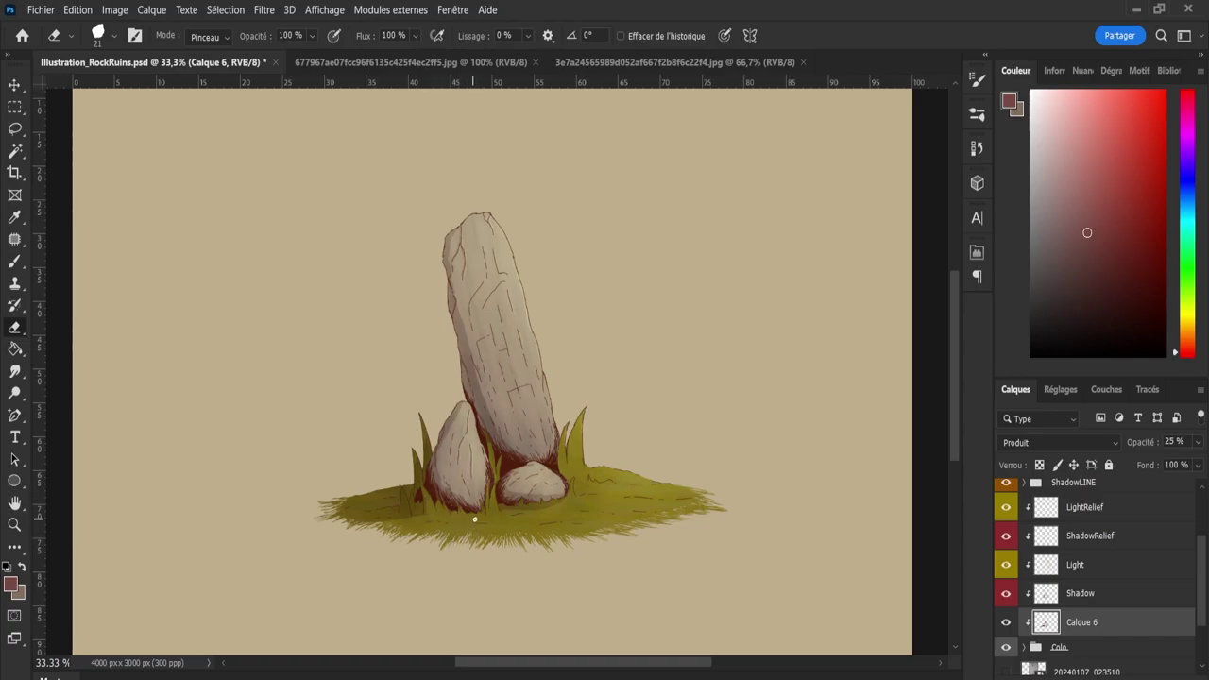
{"action": "key", "text": "b"}
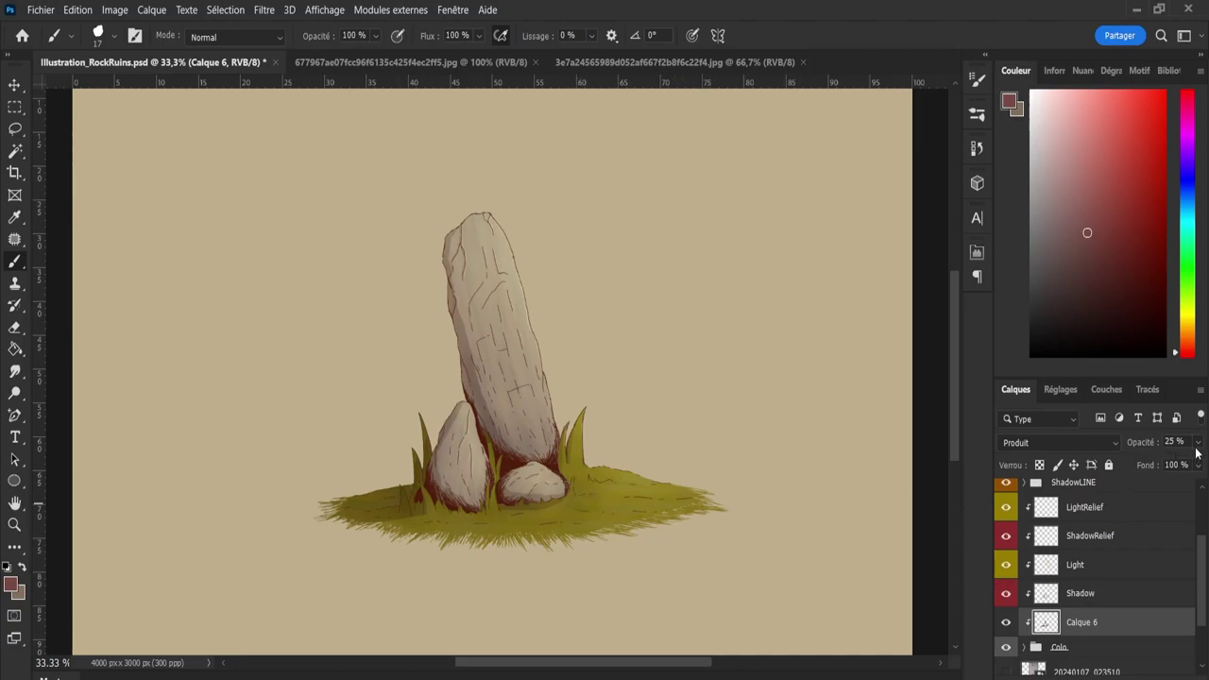
Toggle Calque 6's visibility to compare, then add a new layer for the light.
{"action": "left_click", "coordinate": [1006, 624]}
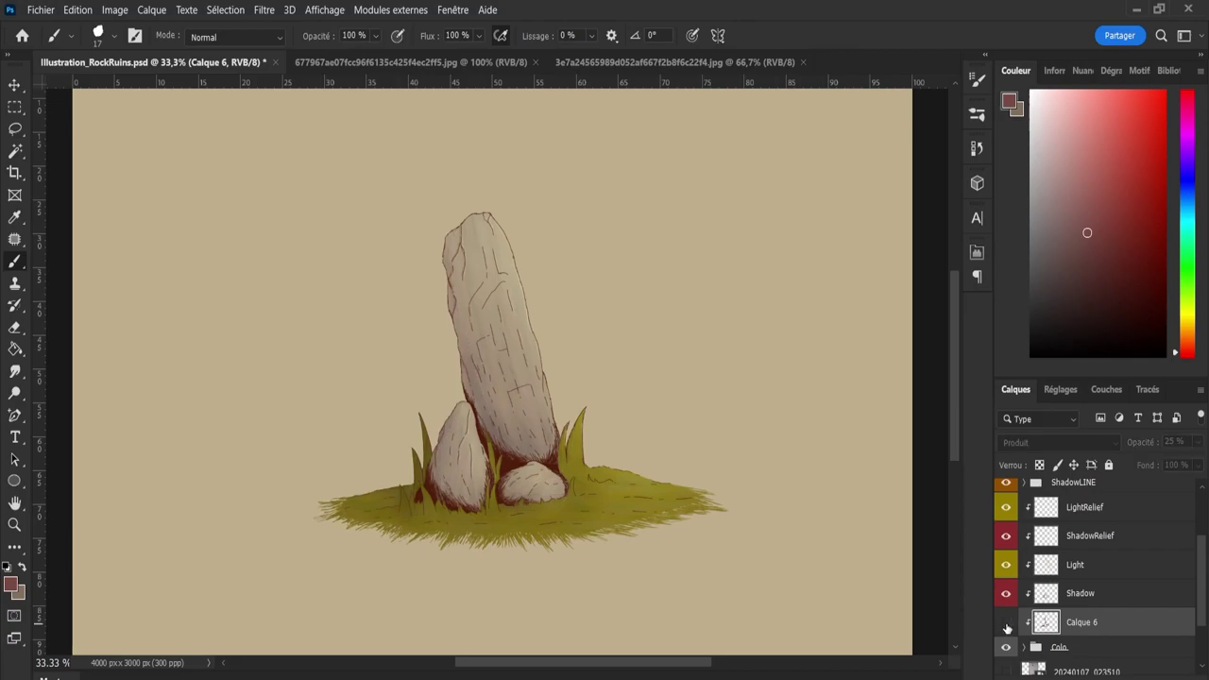
{"action": "left_click", "coordinate": [1006, 624]}
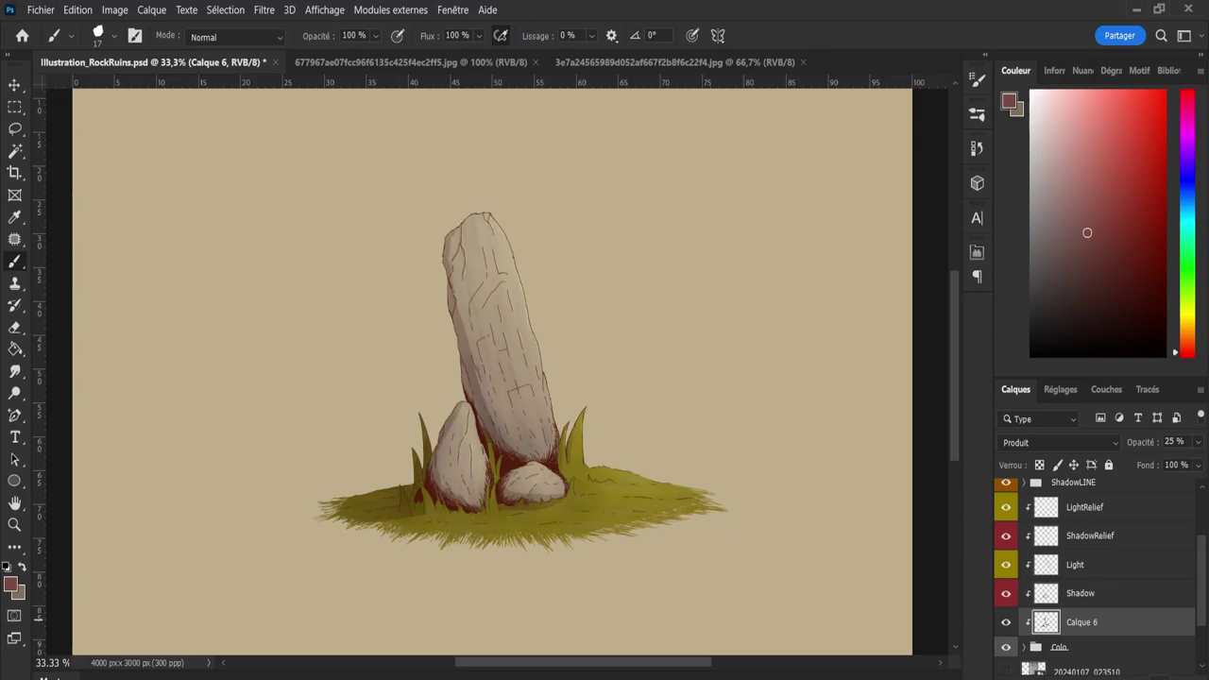
{"action": "left_click", "coordinate": [1156, 672]}
Set the new layer to Linear Dodge (Add) and paint pale light down the stone's right side.
{"action": "key", "text": "shift+alt+w"}
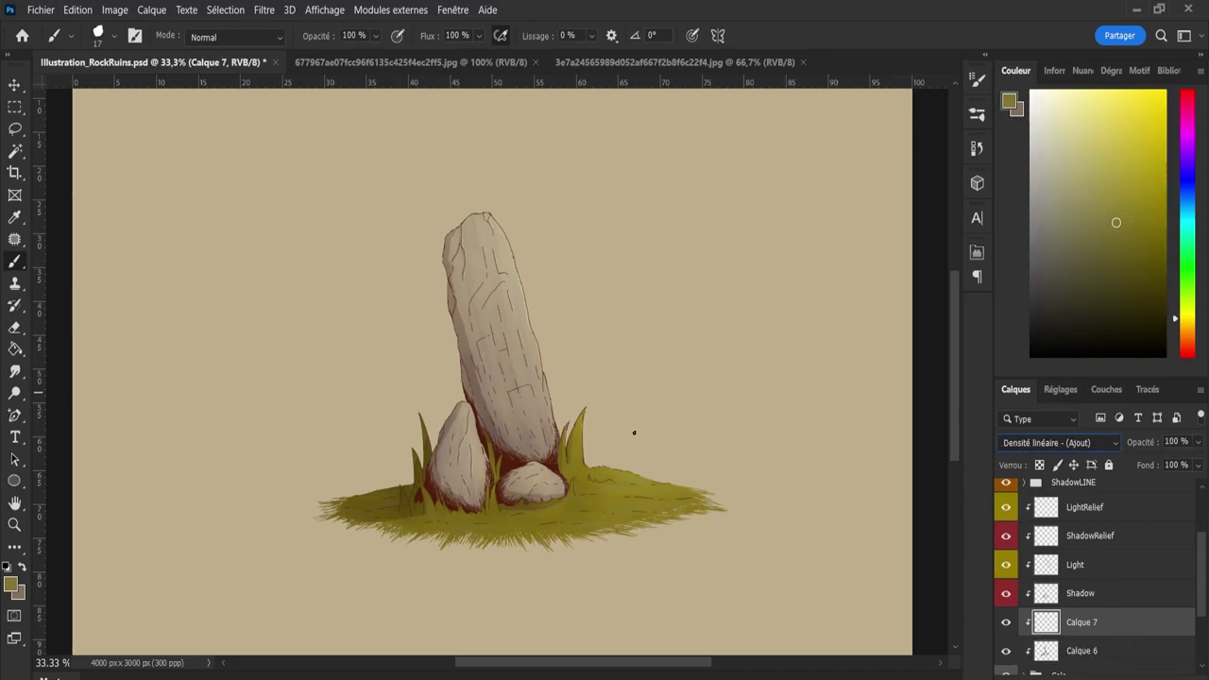
{"action": "key", "text": "bracketright"}
{"action": "key", "text": "bracketright"}
{"action": "key", "text": "bracketright"}
{"action": "left_click_drag", "start_coordinate": [551, 435], "coordinate": [537, 351]}
{"action": "key", "text": "ctrl+z"}
{"action": "left_click_drag", "start_coordinate": [558, 434], "coordinate": [540, 354]}
{"action": "key", "text": "ctrl+z"}
{"action": "left_click_drag", "start_coordinate": [545, 410], "coordinate": [527, 351]}
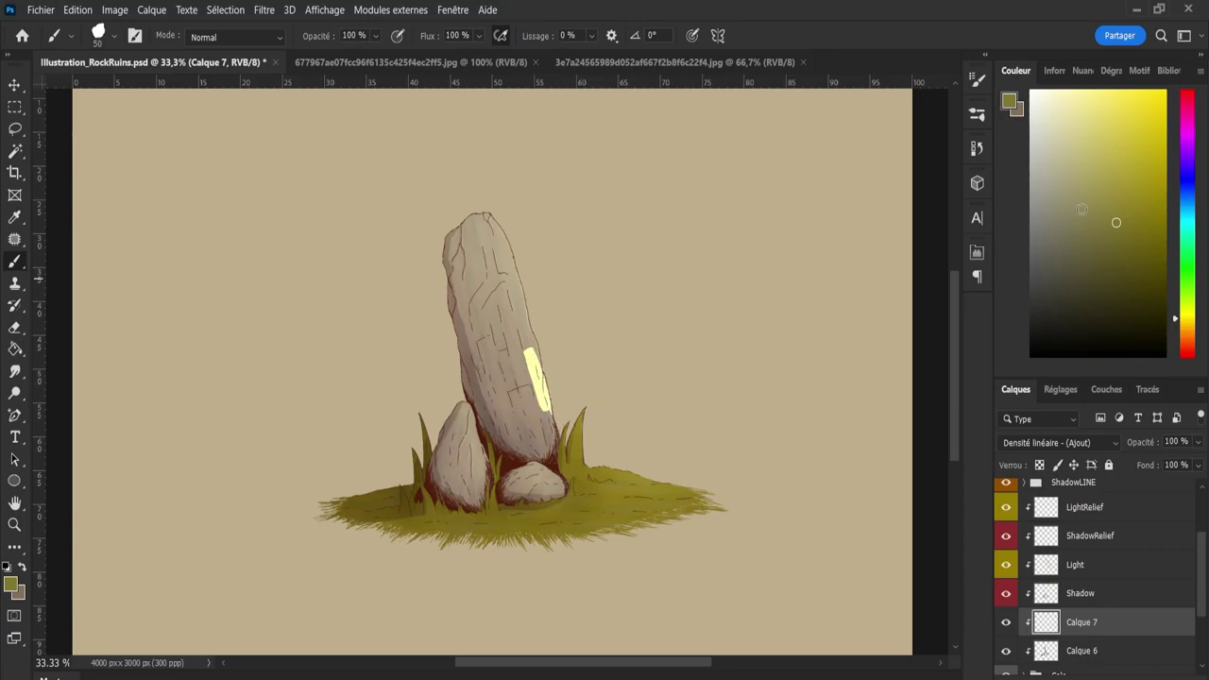
Try brighter and darker olive tones for the light stroke on the stone's upper right edge.
{"action": "left_click", "coordinate": [1113, 193]}
{"action": "left_click_drag", "start_coordinate": [535, 331], "coordinate": [544, 402]}
{"action": "left_click", "coordinate": [1119, 261]}
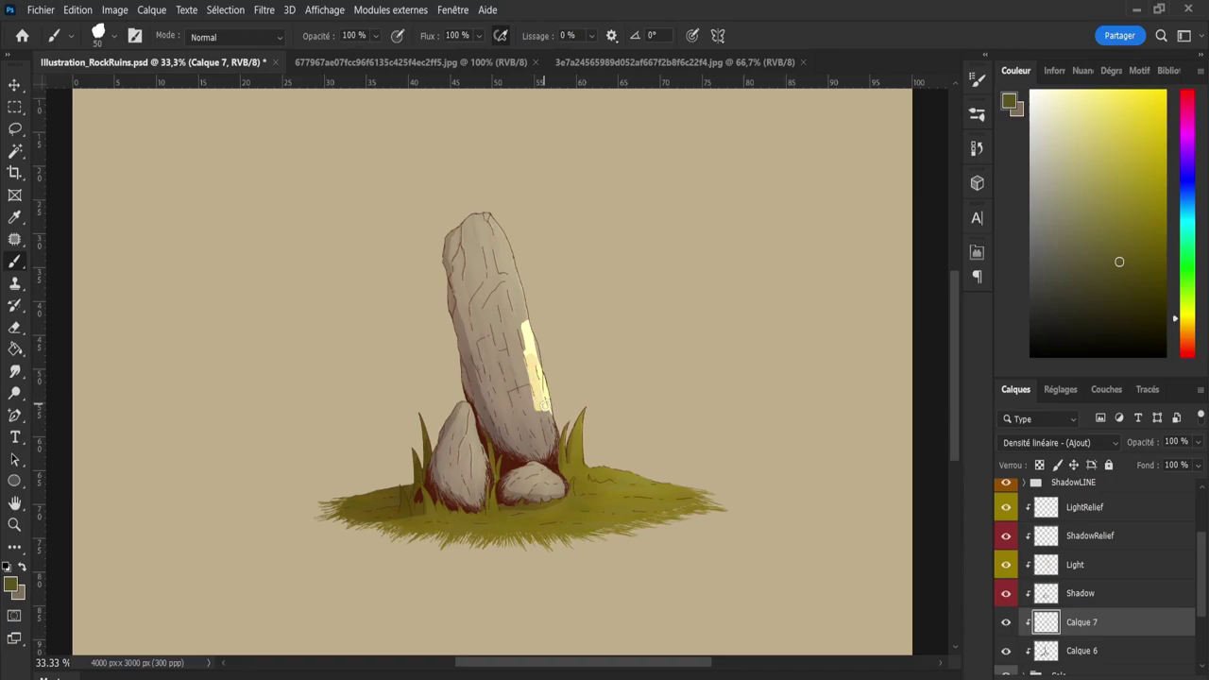
{"action": "key", "text": "ctrl+z"}
{"action": "left_click", "coordinate": [1113, 191]}
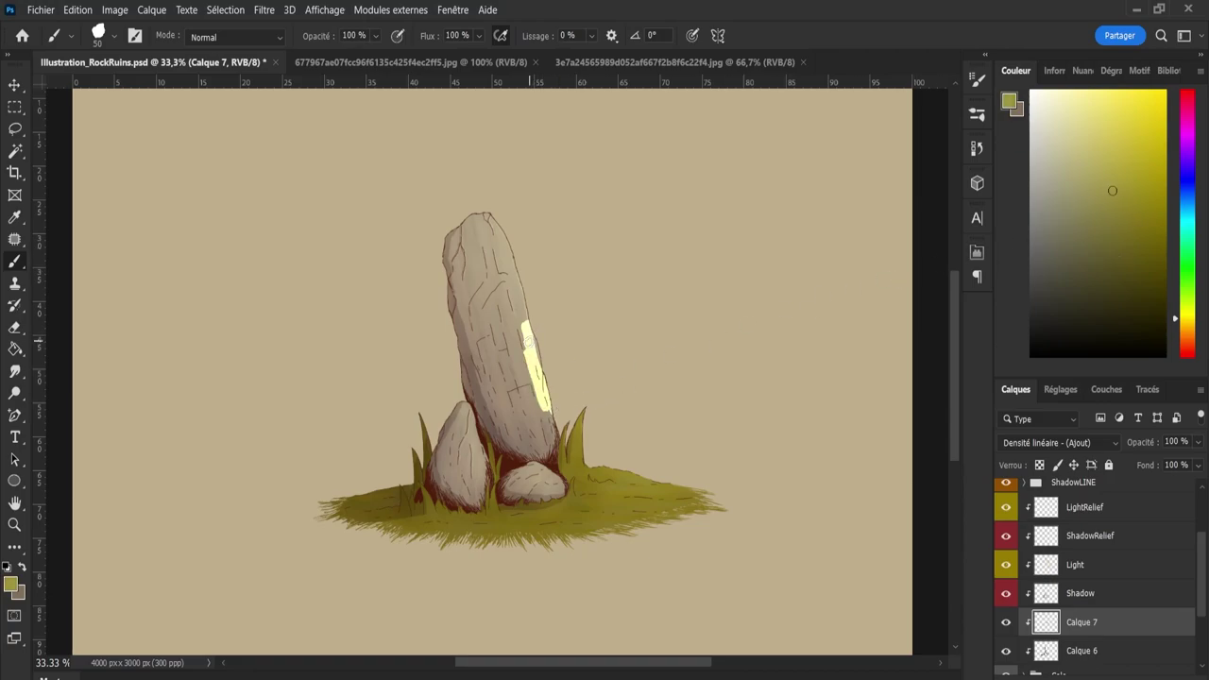
{"action": "left_click_drag", "start_coordinate": [527, 326], "coordinate": [546, 404]}
{"action": "key", "text": "ctrl+z"}
{"action": "left_click_drag", "start_coordinate": [1107, 195], "coordinate": [1129, 206]}
{"action": "mouse_move", "coordinate": [510, 329]}
{"action": "left_mouse_down"}
{"action": "mouse_move", "coordinate": [534, 370]}
{"action": "mouse_move", "coordinate": [510, 377]}
{"action": "mouse_move", "coordinate": [542, 384]}
{"action": "left_mouse_up"}
Erase the pale patch and retry a soft highlight on the stone's right side with greyish tones.
{"action": "left_click", "coordinate": [1063, 226]}
{"action": "key", "text": "ctrl+z"}
{"action": "left_click", "coordinate": [1090, 229]}
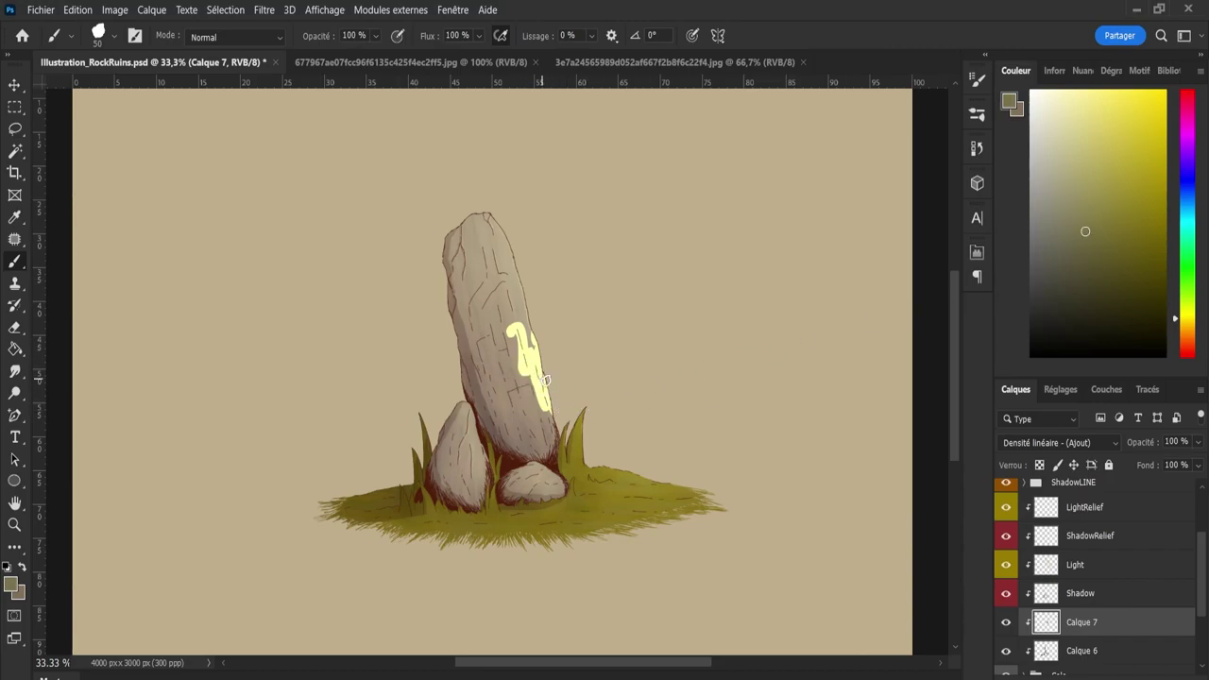
{"action": "key", "text": "e"}
{"action": "mouse_move", "coordinate": [517, 382]}
{"action": "left_mouse_down"}
{"action": "mouse_move", "coordinate": [526, 346]}
{"action": "mouse_move", "coordinate": [548, 406]}
{"action": "left_mouse_up"}
{"action": "key", "text": "b"}
{"action": "left_click", "coordinate": [1080, 254]}
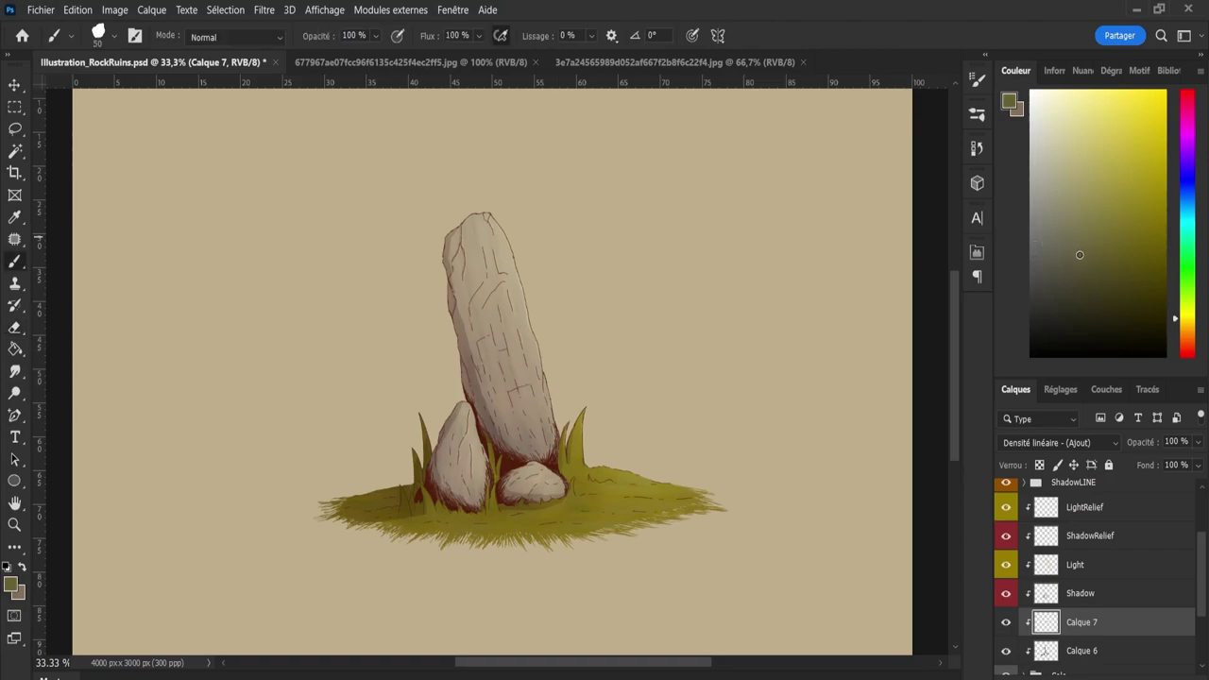
{"action": "mouse_move", "coordinate": [536, 365]}
{"action": "left_mouse_down"}
{"action": "mouse_move", "coordinate": [542, 391]}
{"action": "mouse_move", "coordinate": [531, 335]}
{"action": "left_mouse_up"}
{"action": "key", "text": "ctrl+z"}
{"action": "key", "text": "ctrl+z"}
Paint a broad rim-light highlight down the tall stone's right edge on Calque 7.
{"action": "mouse_move", "coordinate": [515, 244]}
{"action": "left_mouse_down"}
{"action": "mouse_move", "coordinate": [488, 212]}
{"action": "mouse_move", "coordinate": [521, 265]}
{"action": "left_mouse_up"}
{"action": "left_click_drag", "start_coordinate": [491, 207], "coordinate": [523, 291]}
{"action": "key", "text": "bracketright"}
{"action": "key", "text": "bracketright"}
{"action": "key", "text": "bracketright"}
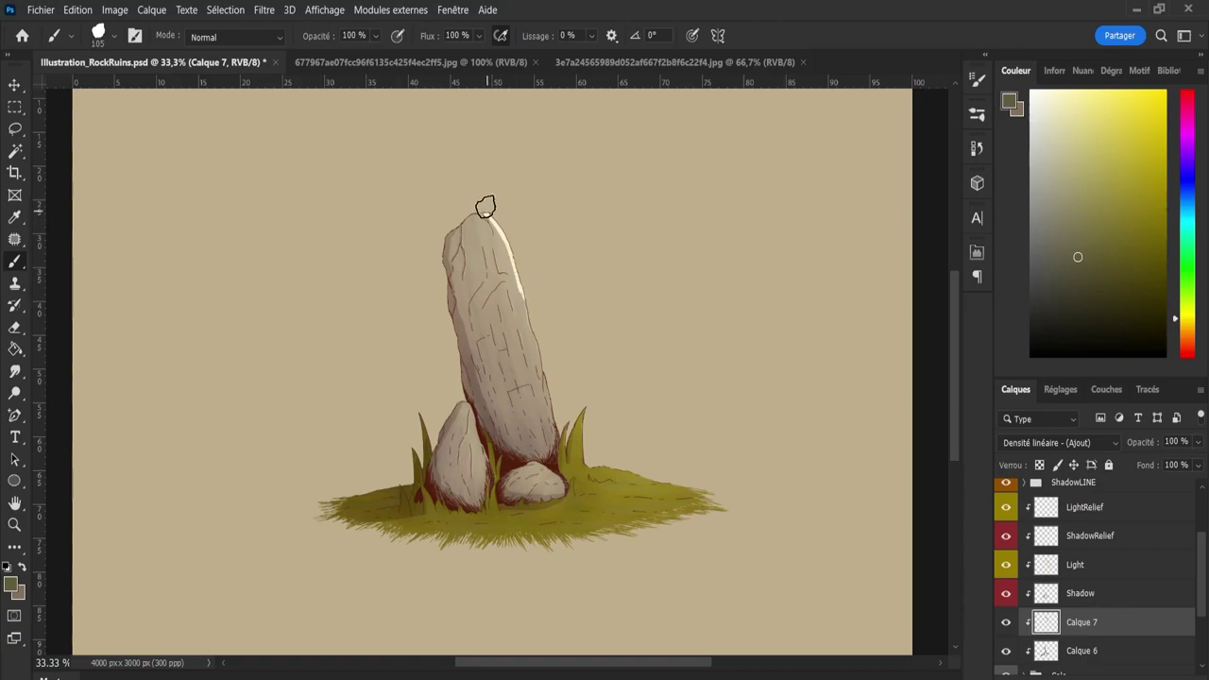
{"action": "mouse_move", "coordinate": [484, 202]}
{"action": "left_mouse_down"}
{"action": "mouse_move", "coordinate": [517, 269]}
{"action": "mouse_move", "coordinate": [498, 237]}
{"action": "mouse_move", "coordinate": [550, 423]}
{"action": "left_mouse_up"}
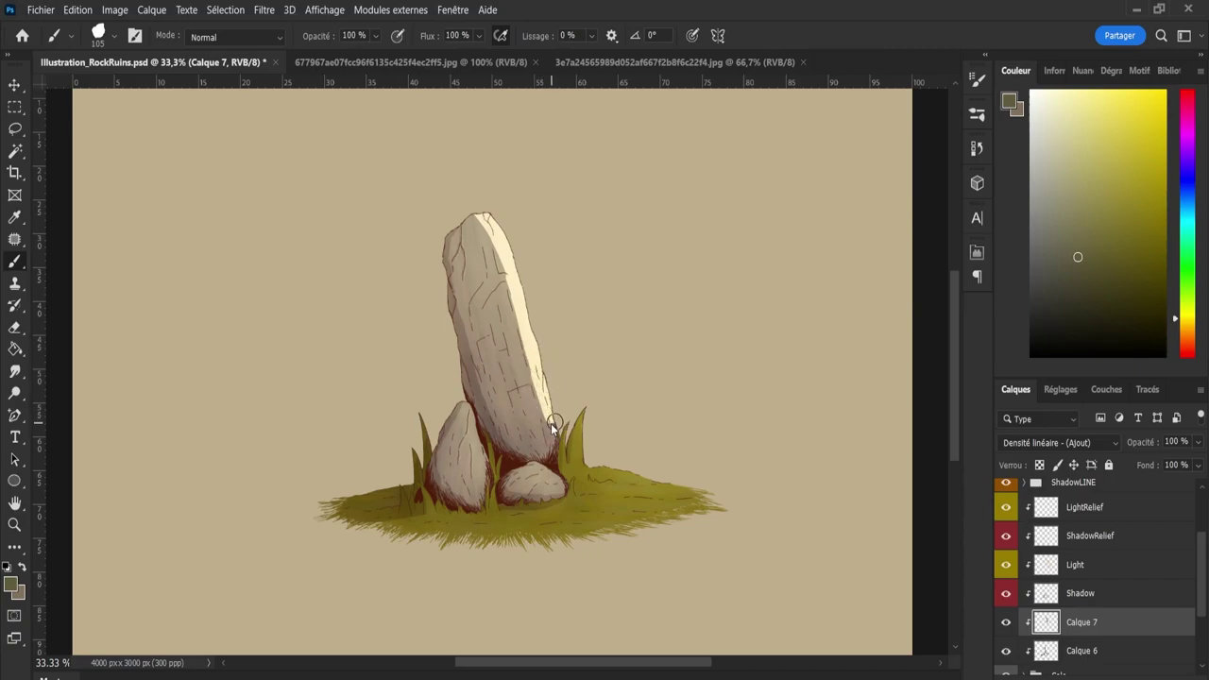
{"action": "key", "text": "bracketleft"}
{"action": "key", "text": "bracketleft"}
{"action": "key", "text": "bracketleft"}
{"action": "left_click_drag", "start_coordinate": [549, 431], "coordinate": [549, 456]}
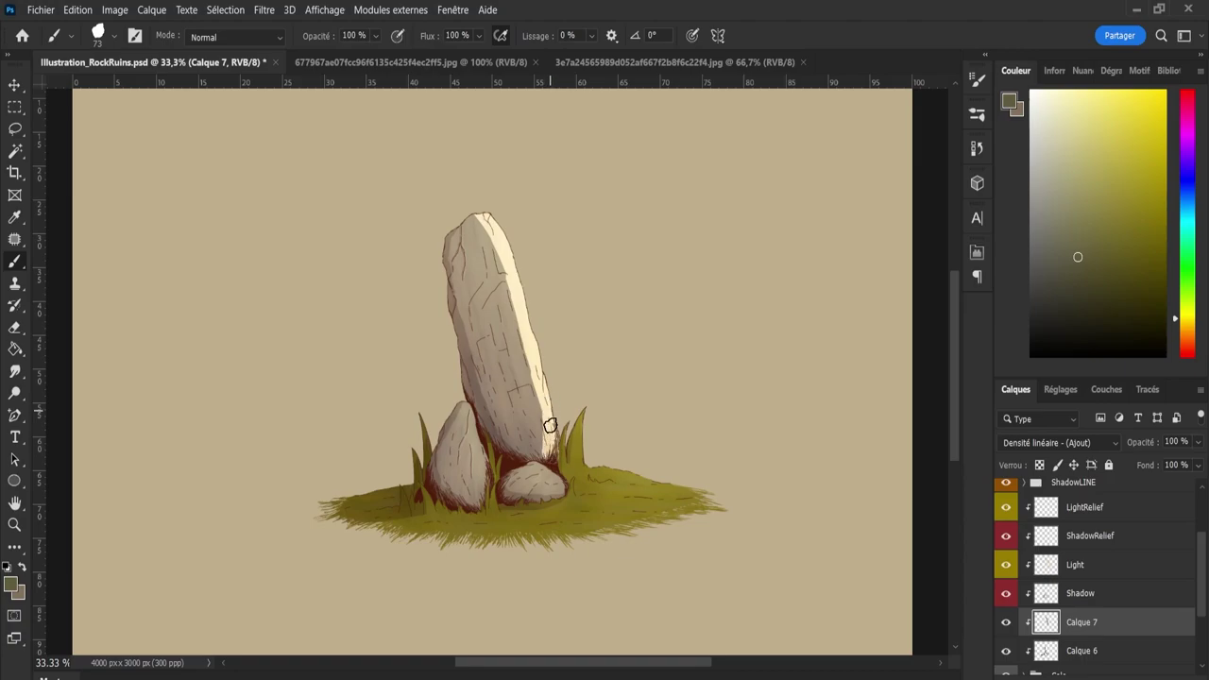
With a smaller brush, highlight the grass blade beside the stone and the mound's top edge.
{"action": "key", "text": "bracketleft"}
{"action": "key", "text": "bracketleft"}
{"action": "key", "text": "bracketleft"}
{"action": "left_click_drag", "start_coordinate": [583, 419], "coordinate": [582, 444]}
{"action": "left_click_drag", "start_coordinate": [587, 465], "coordinate": [582, 406]}
{"action": "left_click_drag", "start_coordinate": [587, 467], "coordinate": [648, 477]}
{"action": "key", "text": "bracketleft"}
{"action": "key", "text": "bracketleft"}
{"action": "key", "text": "bracketleft"}
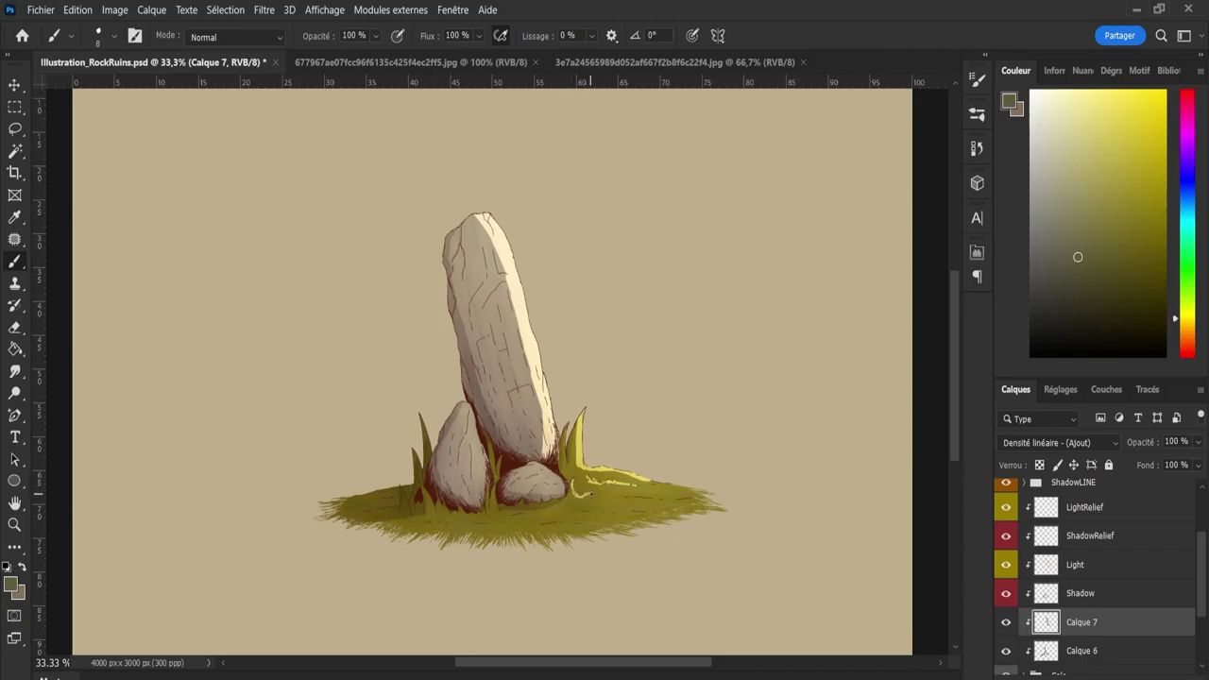
Add a yellow rim-light dash along the grass edge and erase some of the small left rock's shading.
{"action": "left_click_drag", "start_coordinate": [606, 495], "coordinate": [622, 497]}
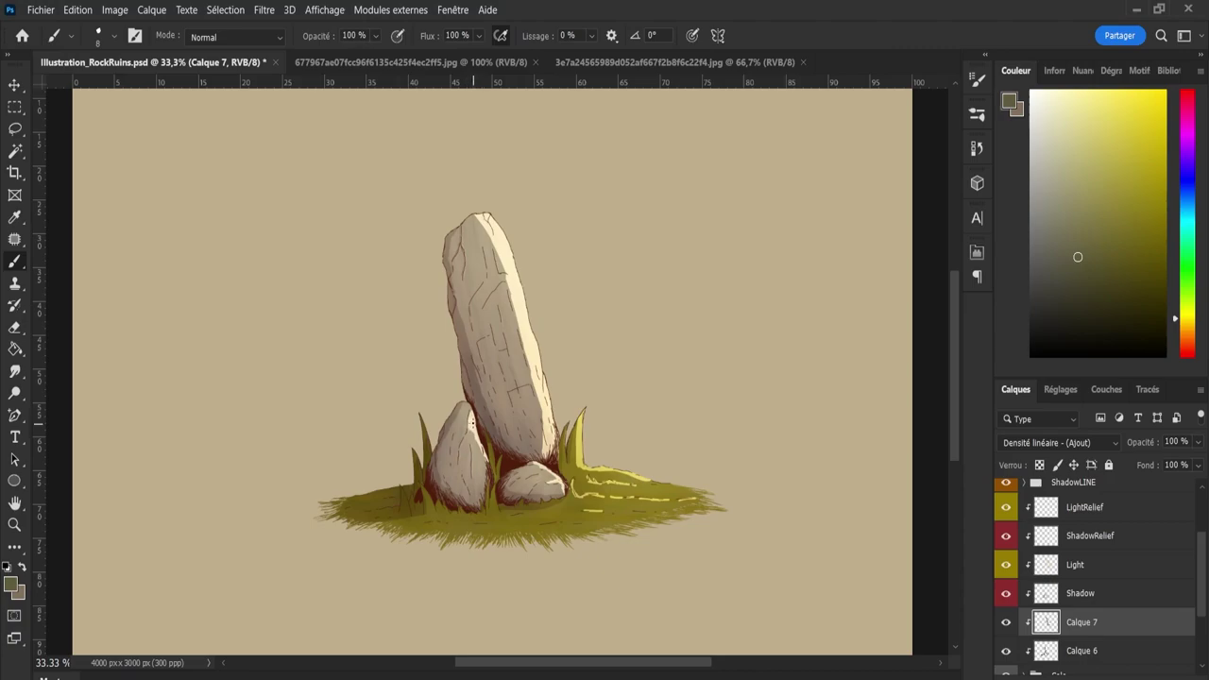
{"action": "key", "text": "e"}
{"action": "left_click_drag", "start_coordinate": [466, 436], "coordinate": [477, 467]}
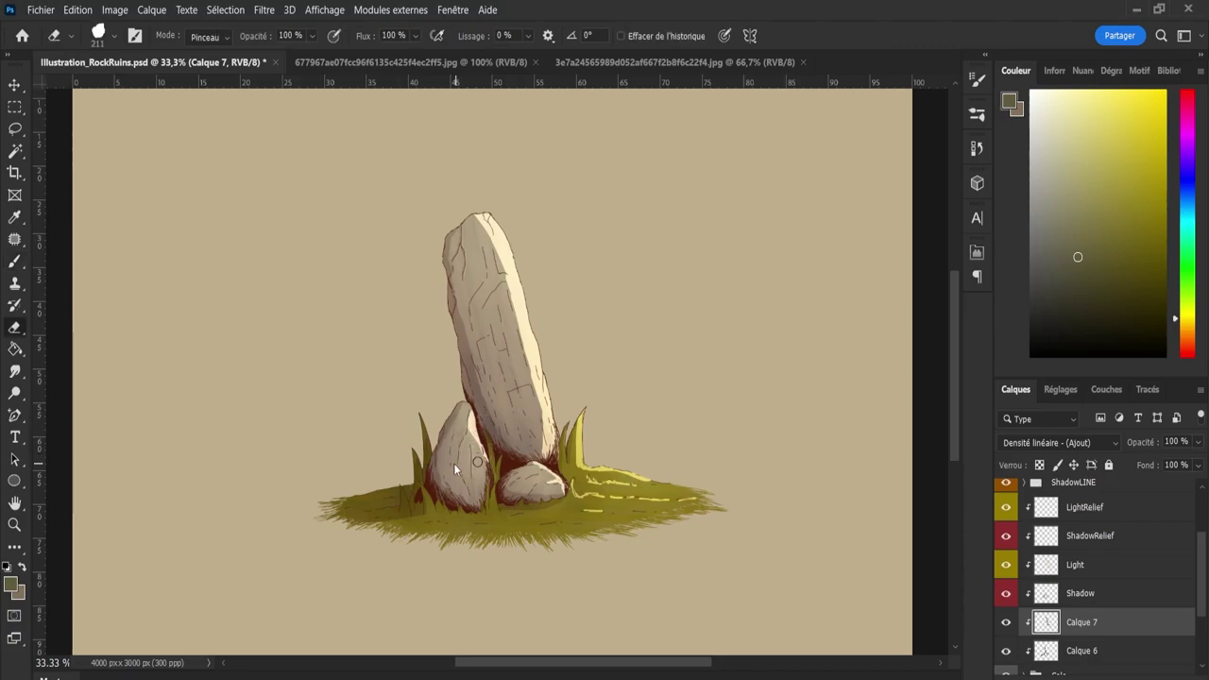
{"action": "key", "text": "bracketright"}
{"action": "key", "text": "bracketright"}
{"action": "key", "text": "bracketright"}
{"action": "key", "text": "b"}
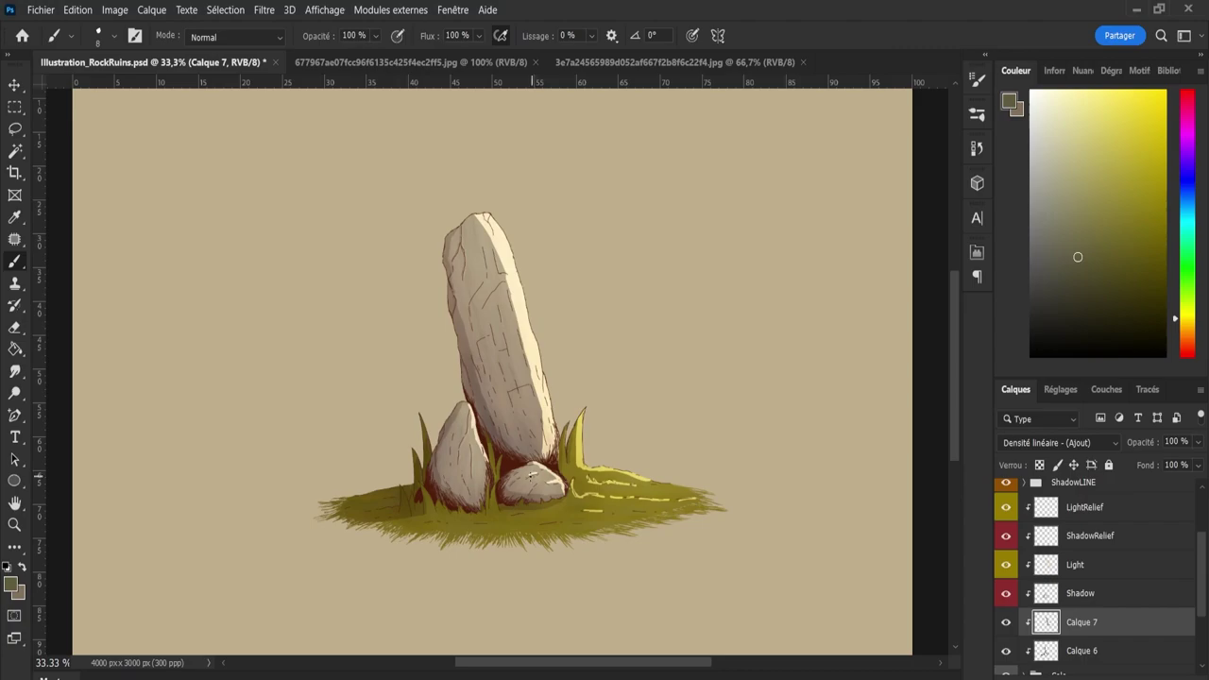
Paint and trim cream highlights along the small front rock's top and right edges.
{"action": "key", "text": "e"}
{"action": "scroll", "coordinate": [543, 471], "scroll_direction": "up", "scroll_amount": 5}
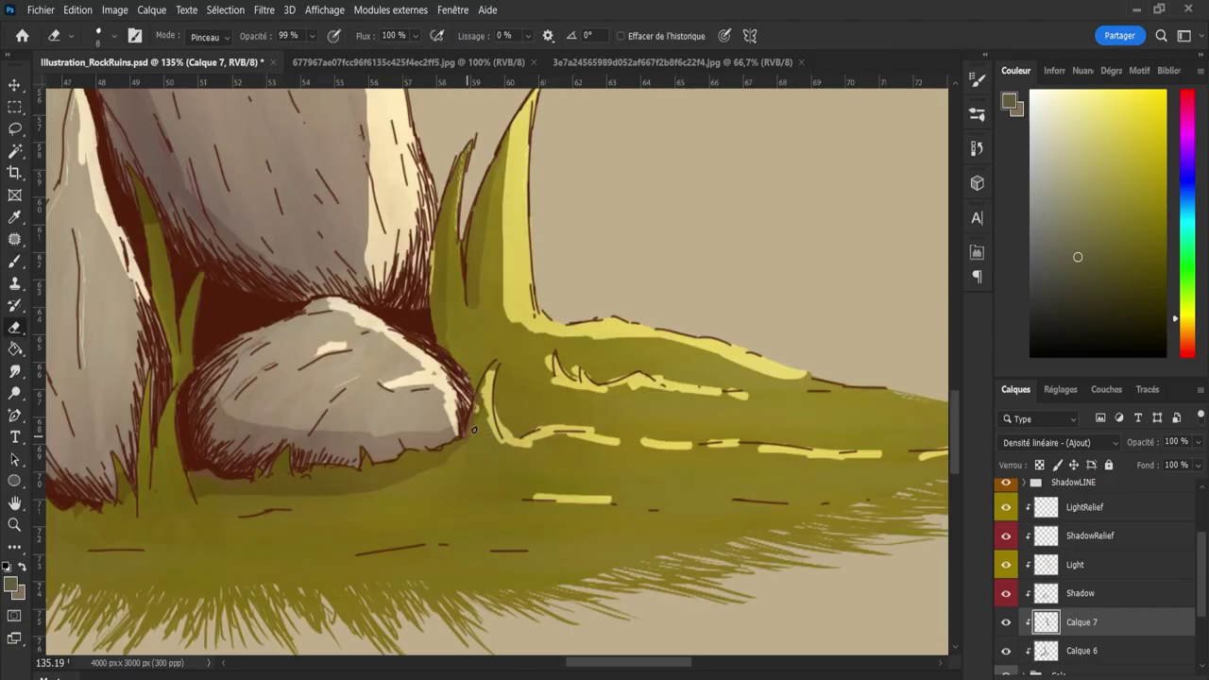
{"action": "key", "text": "b"}
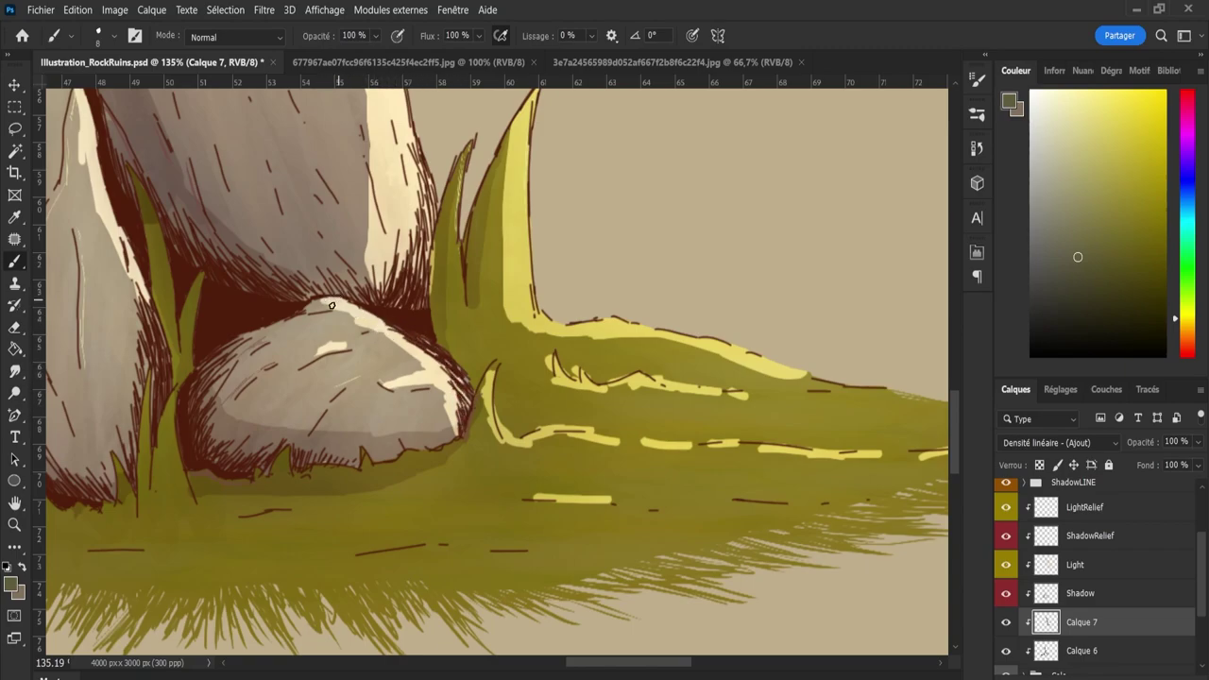
{"action": "key", "text": "e"}
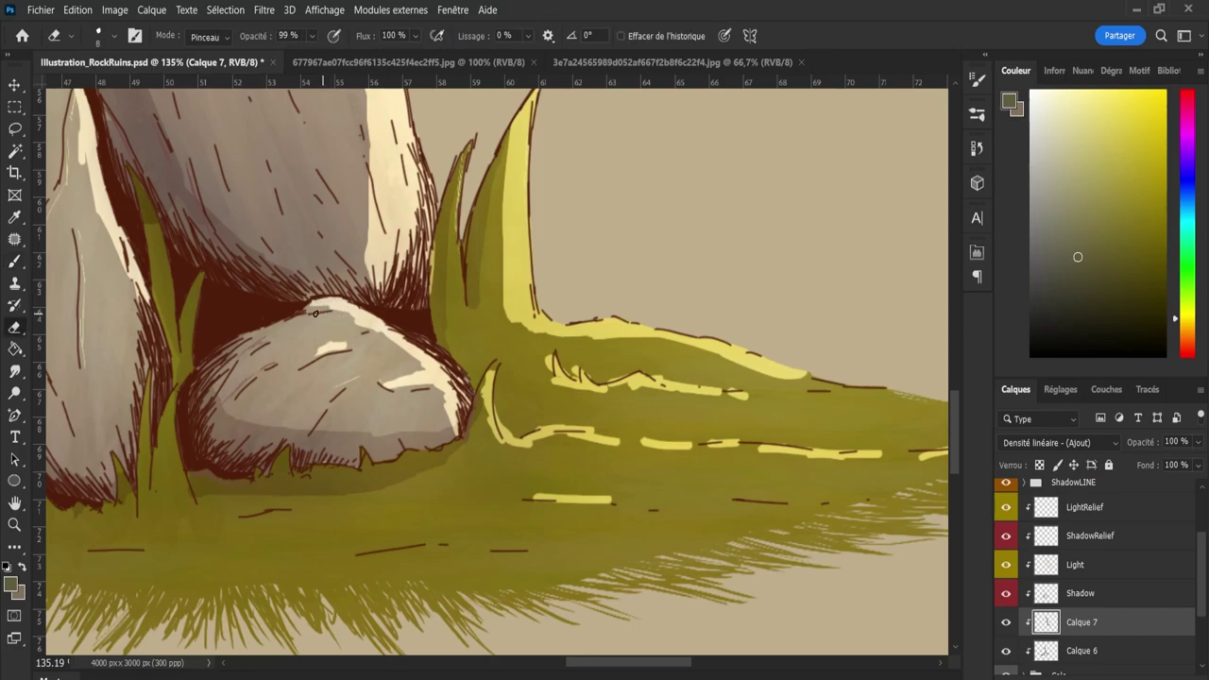
{"action": "left_click_drag", "start_coordinate": [331, 309], "coordinate": [385, 340]}
{"action": "key", "text": "b"}
{"action": "mouse_move", "coordinate": [397, 387]}
{"action": "left_mouse_down"}
{"action": "mouse_move", "coordinate": [447, 390]}
{"action": "mouse_move", "coordinate": [459, 430]}
{"action": "left_mouse_up"}
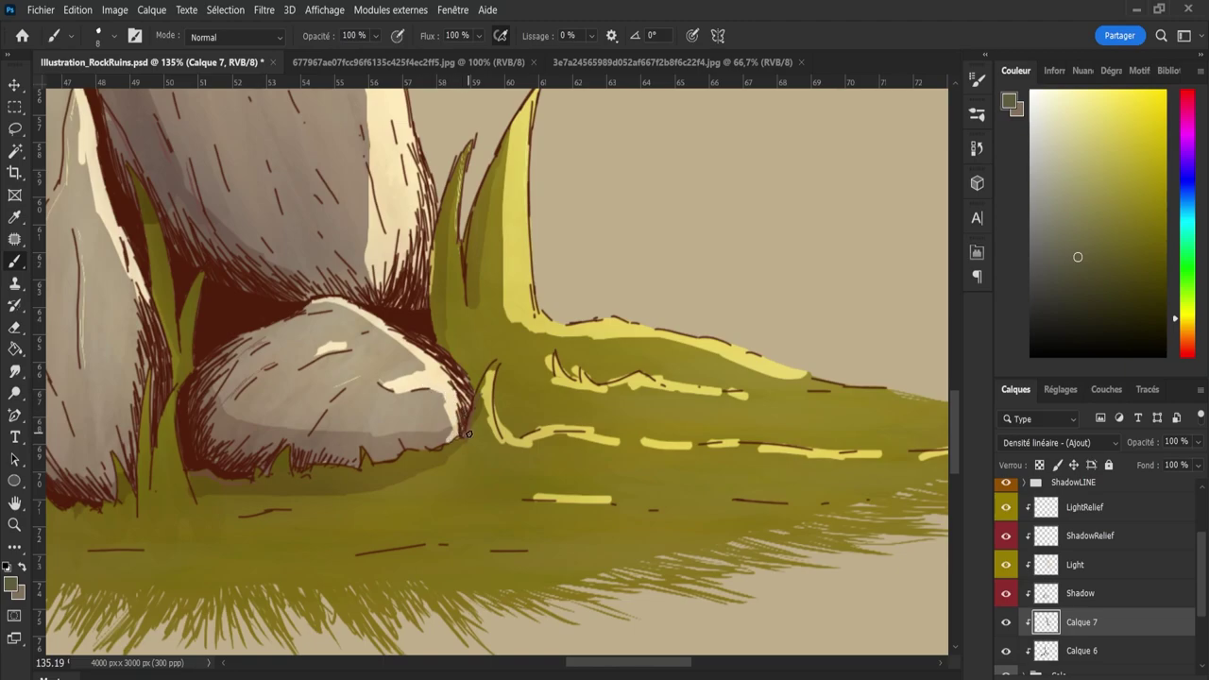
{"action": "key", "text": "e"}
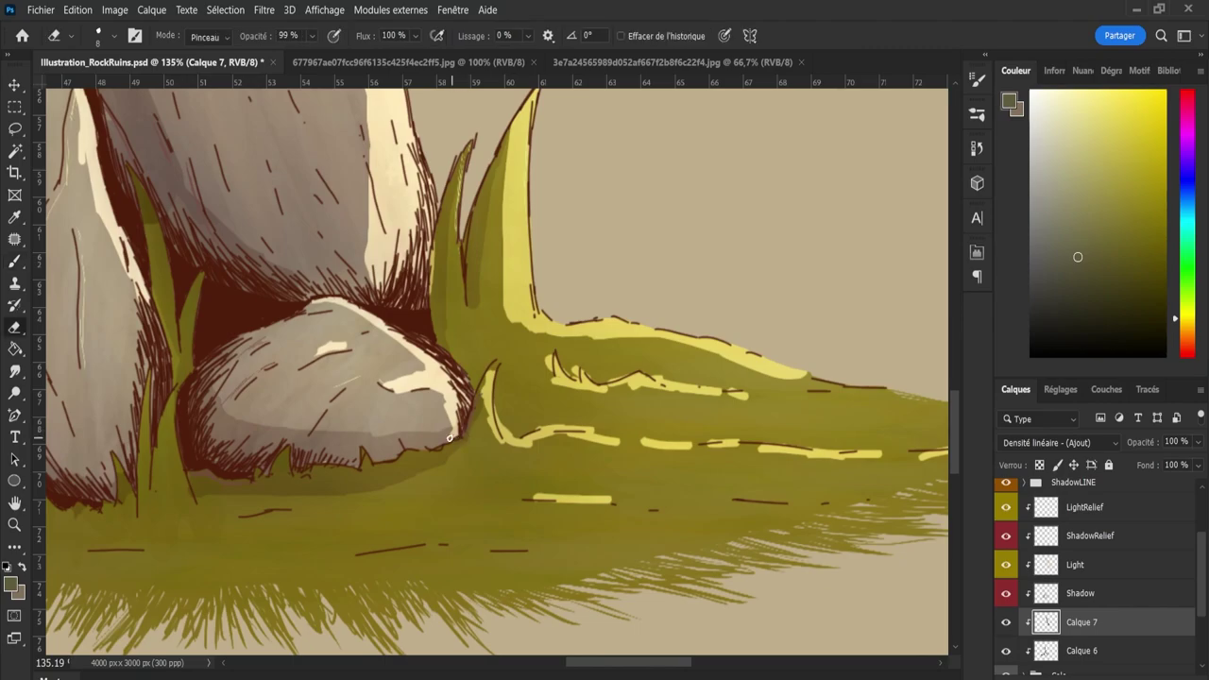
{"action": "left_click_drag", "start_coordinate": [439, 407], "coordinate": [460, 427]}
{"action": "left_click_drag", "start_coordinate": [311, 350], "coordinate": [342, 347]}
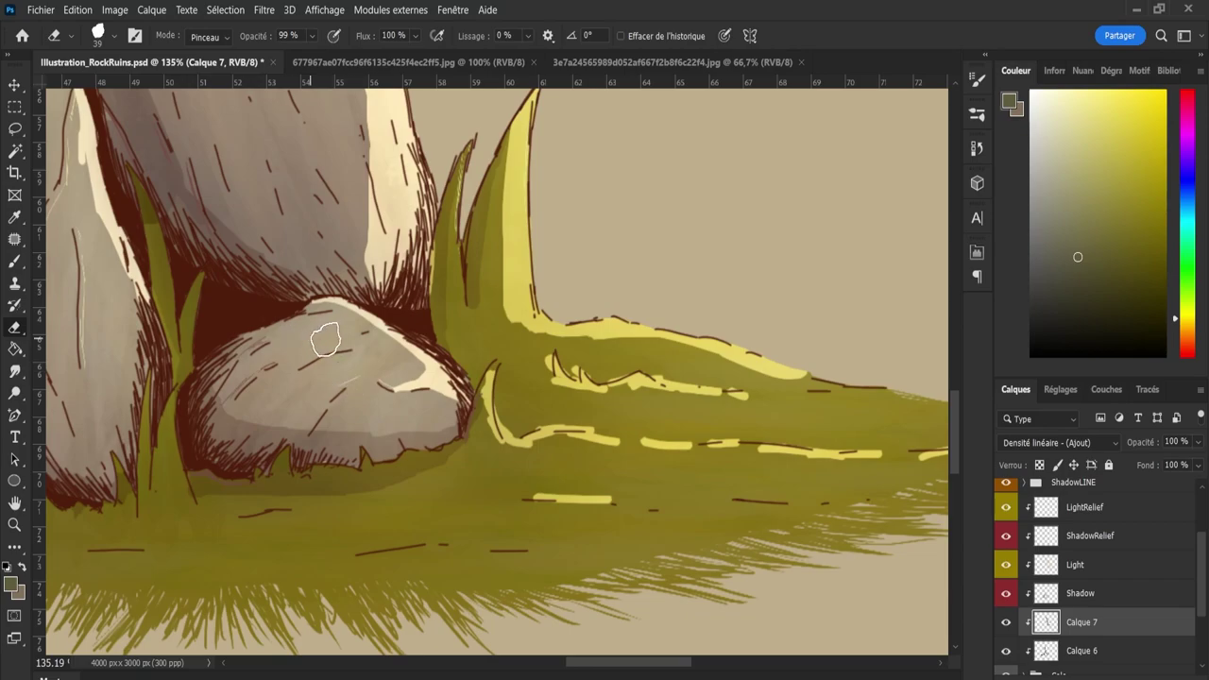
{"action": "key", "text": "b"}
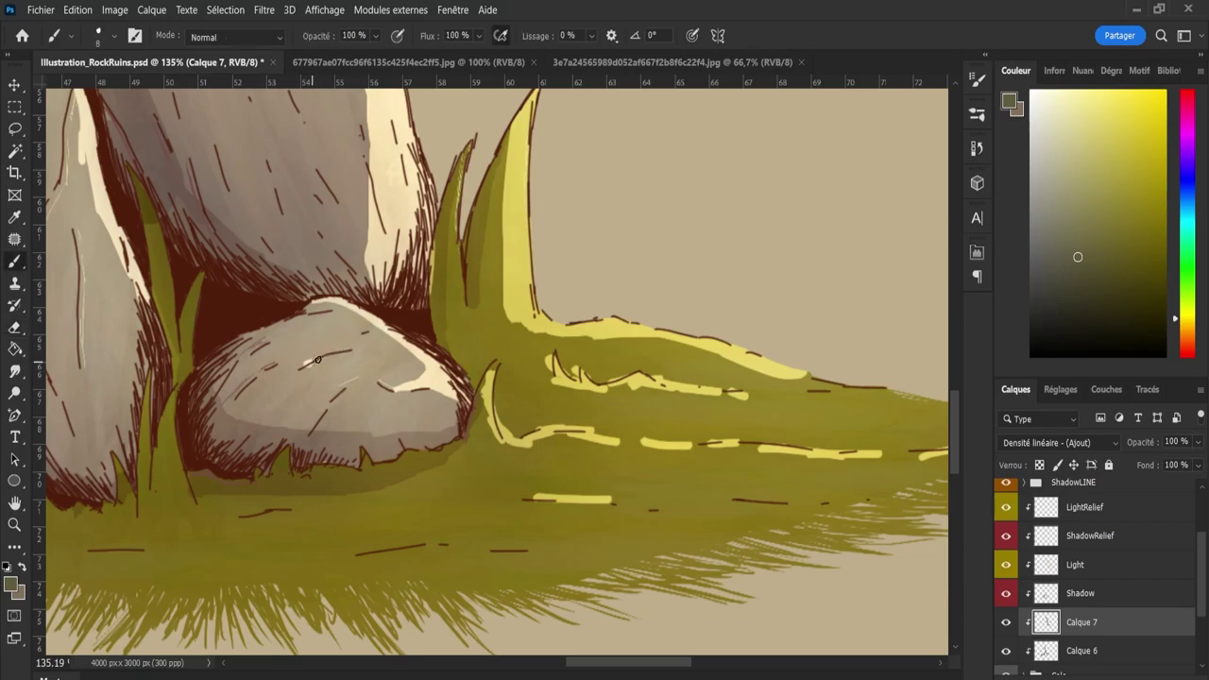
{"action": "left_click_drag", "start_coordinate": [331, 353], "coordinate": [347, 349]}
Add a light-yellow edge to the grass blade, trimming it to keep the dark outline visible.
{"action": "key", "text": "e"}
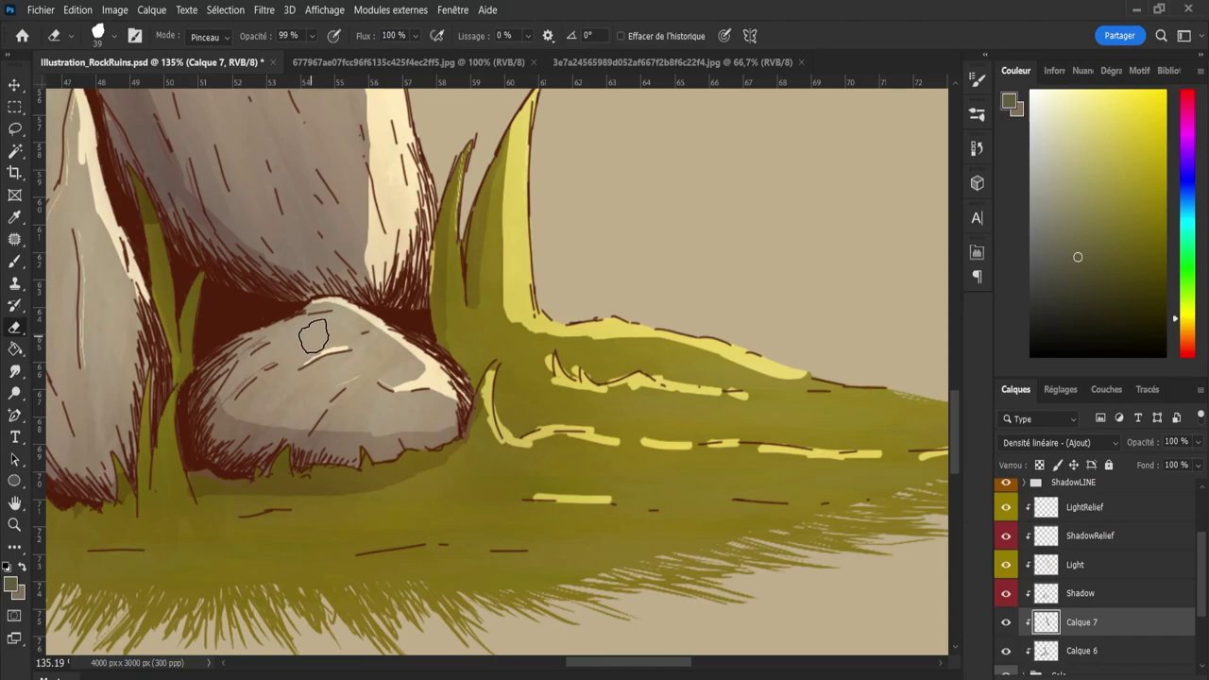
{"action": "key", "text": "bracketleft"}
{"action": "key", "text": "bracketleft"}
{"action": "key", "text": "b"}
{"action": "left_click_drag", "start_coordinate": [495, 368], "coordinate": [496, 406]}
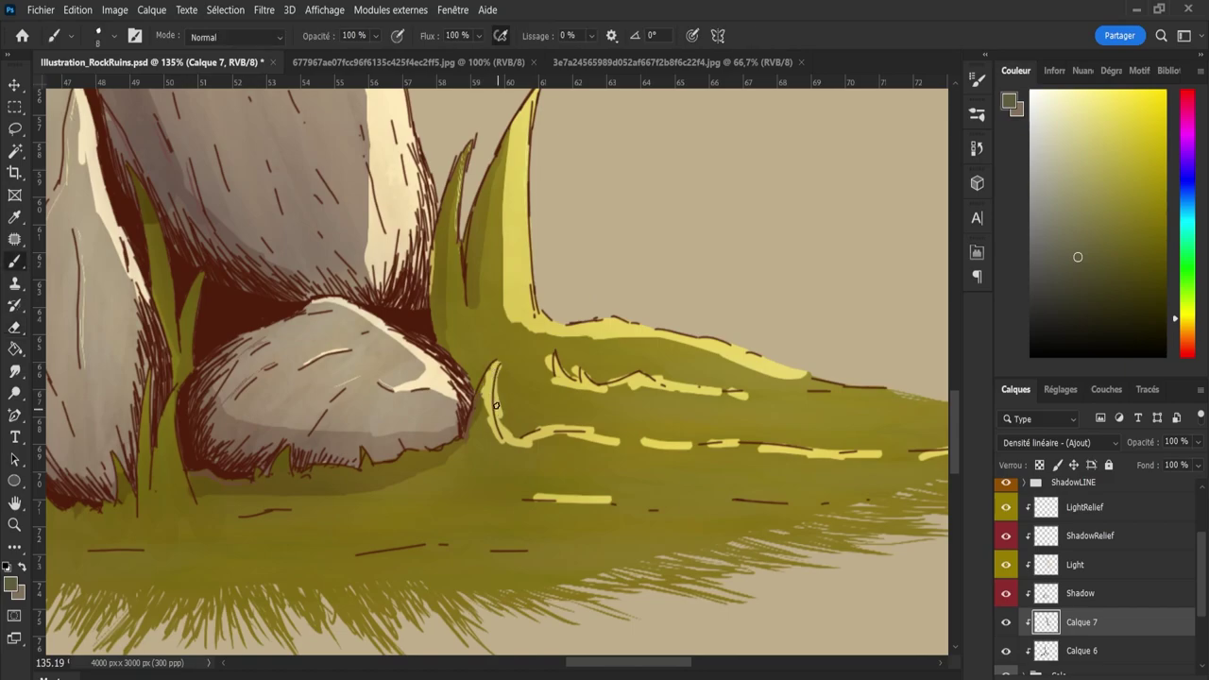
{"action": "key", "text": "e"}
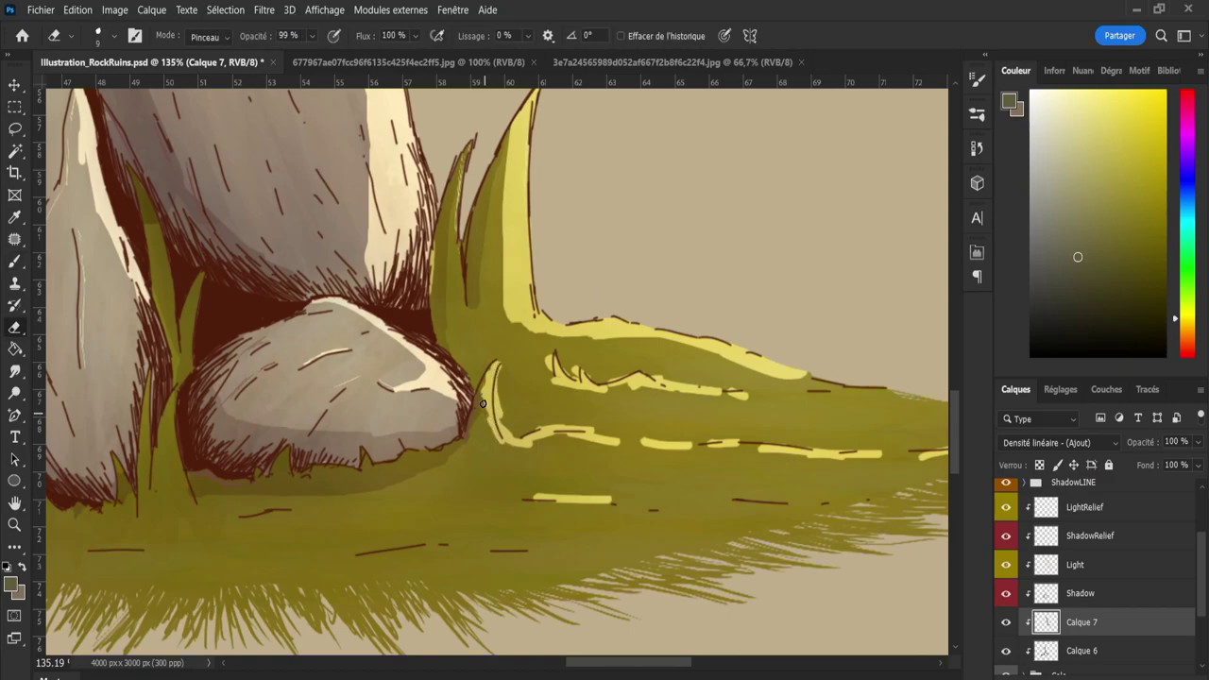
{"action": "mouse_move", "coordinate": [489, 361]}
{"action": "left_mouse_down"}
{"action": "mouse_move", "coordinate": [488, 420]}
{"action": "mouse_move", "coordinate": [503, 366]}
{"action": "mouse_move", "coordinate": [509, 434]}
{"action": "left_mouse_up"}
{"action": "key", "text": "b"}
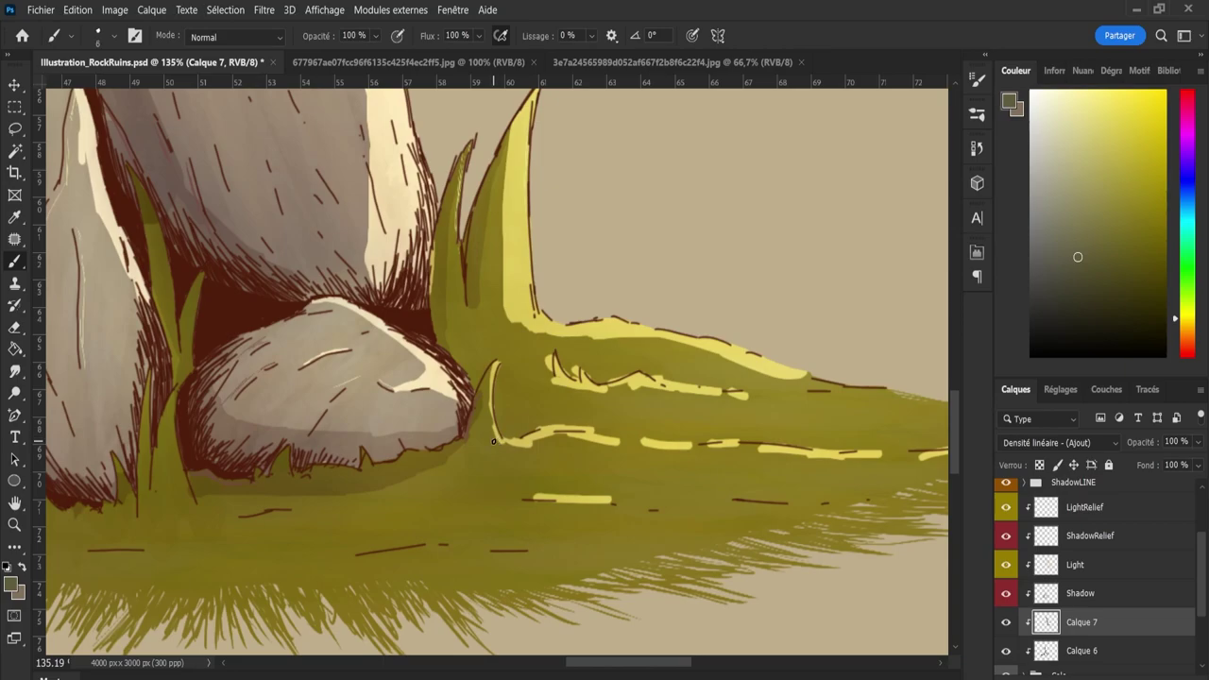
Paint yellow light up the small grass blade and extend a thinned highlight line across the grass.
{"action": "left_click_drag", "start_coordinate": [490, 419], "coordinate": [491, 372]}
{"action": "key", "text": "e"}
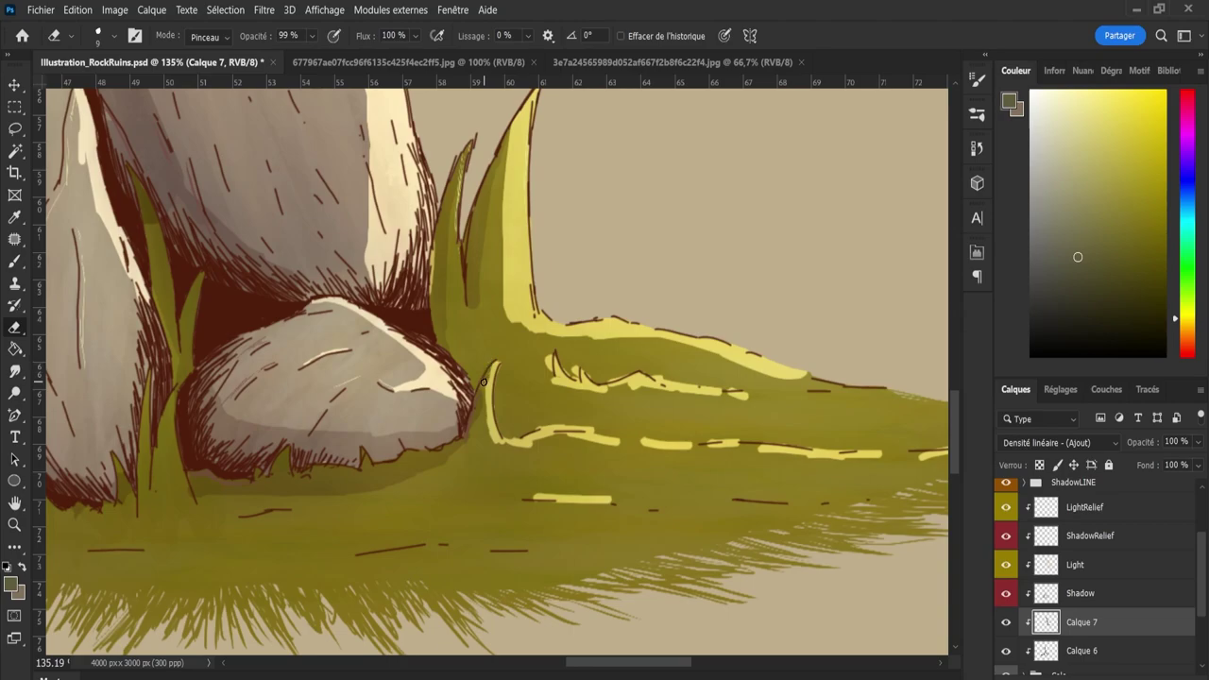
{"action": "left_click_drag", "start_coordinate": [482, 389], "coordinate": [486, 426]}
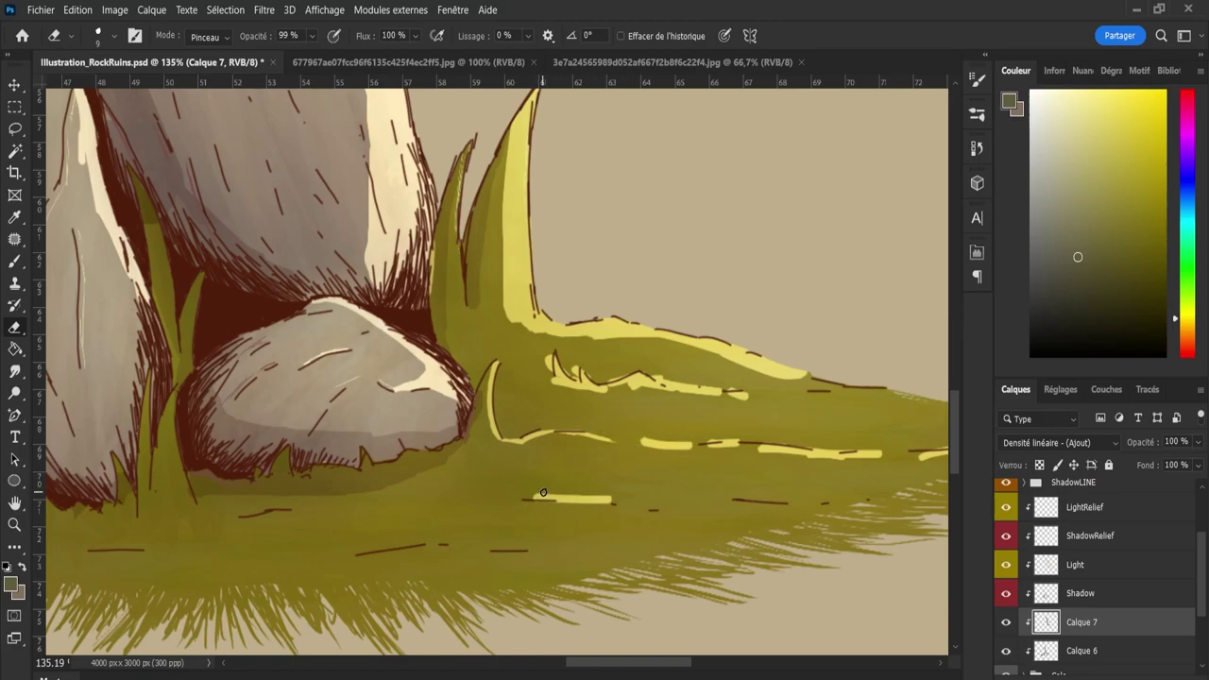
{"action": "key", "text": "b"}
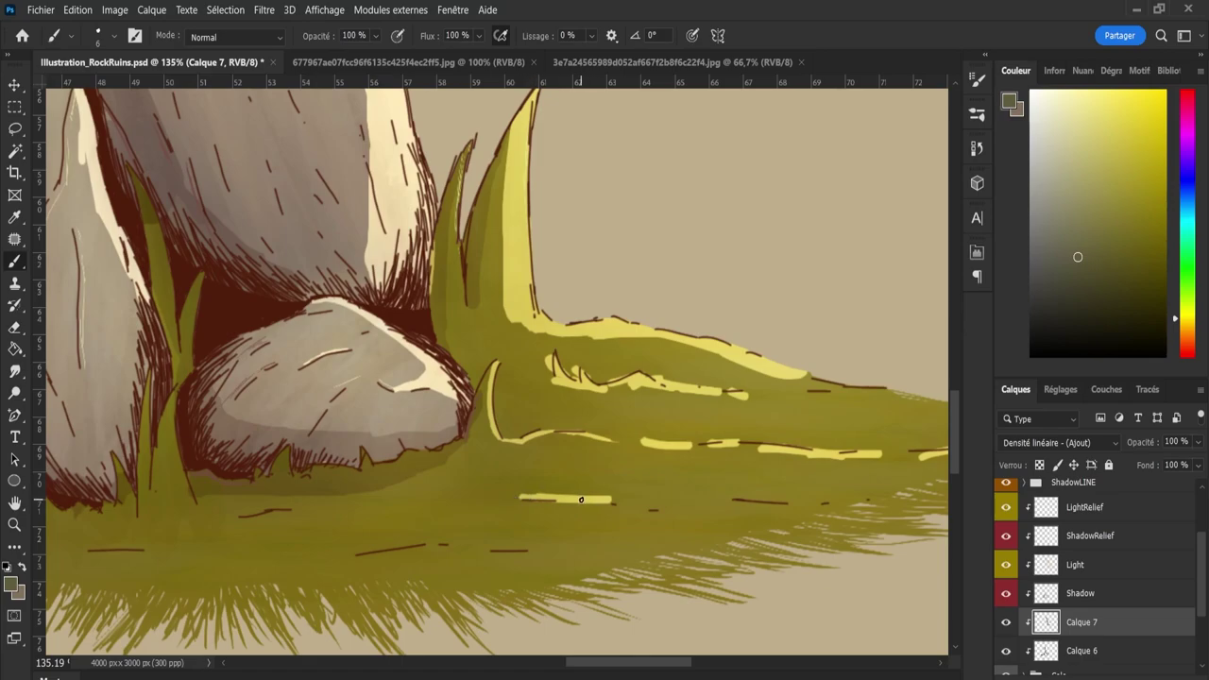
{"action": "left_click_drag", "start_coordinate": [612, 502], "coordinate": [658, 506]}
{"action": "key", "text": "e"}
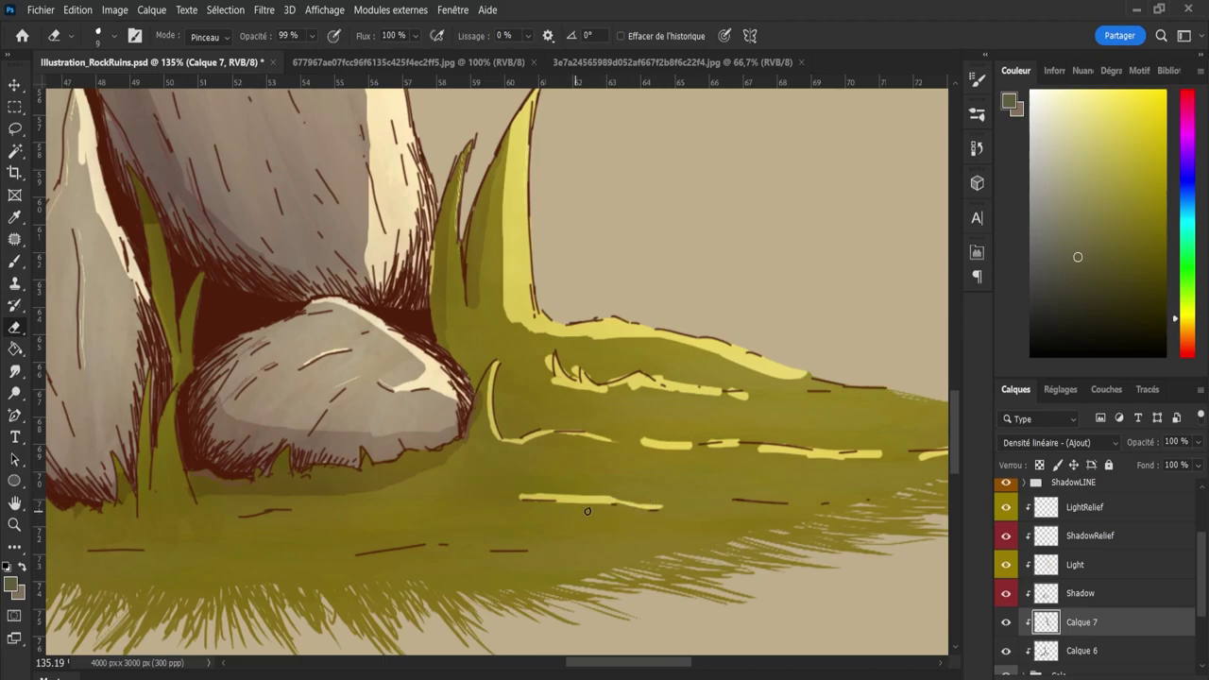
{"action": "mouse_move", "coordinate": [595, 503]}
{"action": "left_mouse_down"}
{"action": "mouse_move", "coordinate": [535, 506]}
{"action": "mouse_move", "coordinate": [610, 510]}
{"action": "mouse_move", "coordinate": [605, 493]}
{"action": "mouse_move", "coordinate": [515, 492]}
{"action": "left_mouse_up"}
Add a short yellow highlight on the grass and erase its top into a thinner stroke.
{"action": "key", "text": "b"}
{"action": "mouse_move", "coordinate": [736, 497]}
{"action": "left_mouse_down"}
{"action": "mouse_move", "coordinate": [795, 500]}
{"action": "mouse_move", "coordinate": [760, 492]}
{"action": "mouse_move", "coordinate": [790, 495]}
{"action": "mouse_move", "coordinate": [778, 496]}
{"action": "left_mouse_up"}
{"action": "key", "text": "e"}
{"action": "key", "text": "b"}
{"action": "key", "text": "e"}
{"action": "left_click_drag", "start_coordinate": [649, 449], "coordinate": [738, 443]}
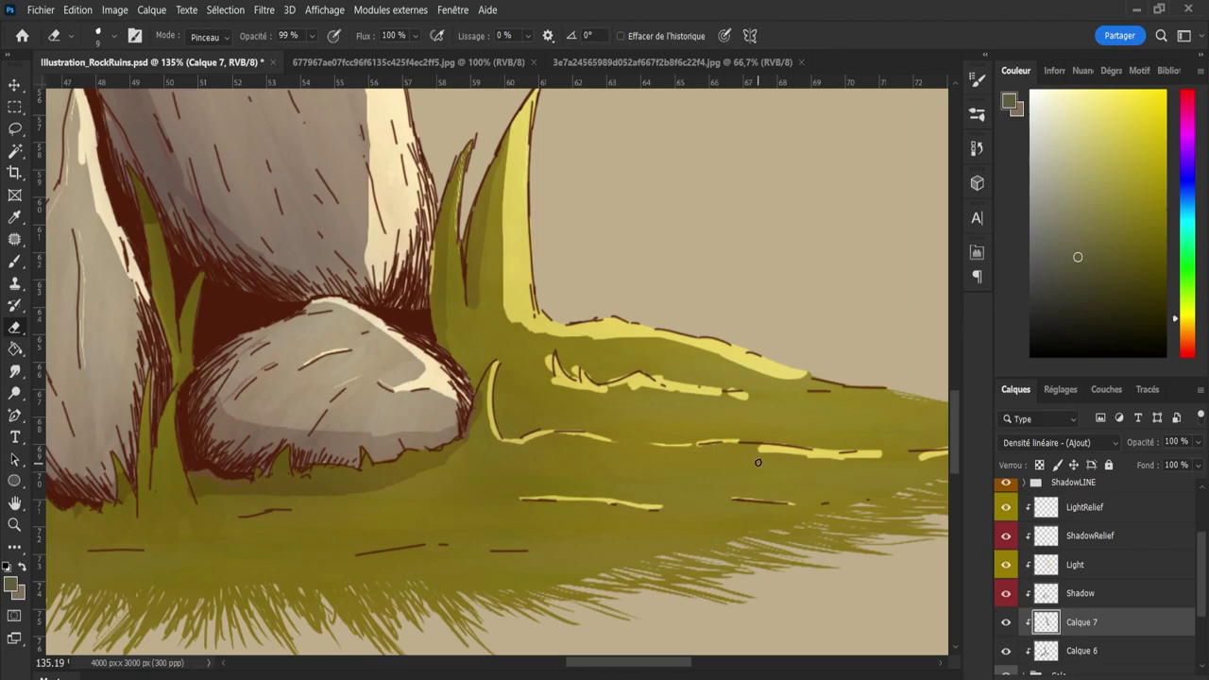
{"action": "key", "text": "b"}
{"action": "key", "text": "e"}
Pan to the mound's right end, erase the highlight line's end, and repaint a small touch.
{"action": "key", "text": "z"}
{"action": "left_click_drag", "start_coordinate": [640, 666], "coordinate": [678, 666]}
{"action": "key", "text": "b"}
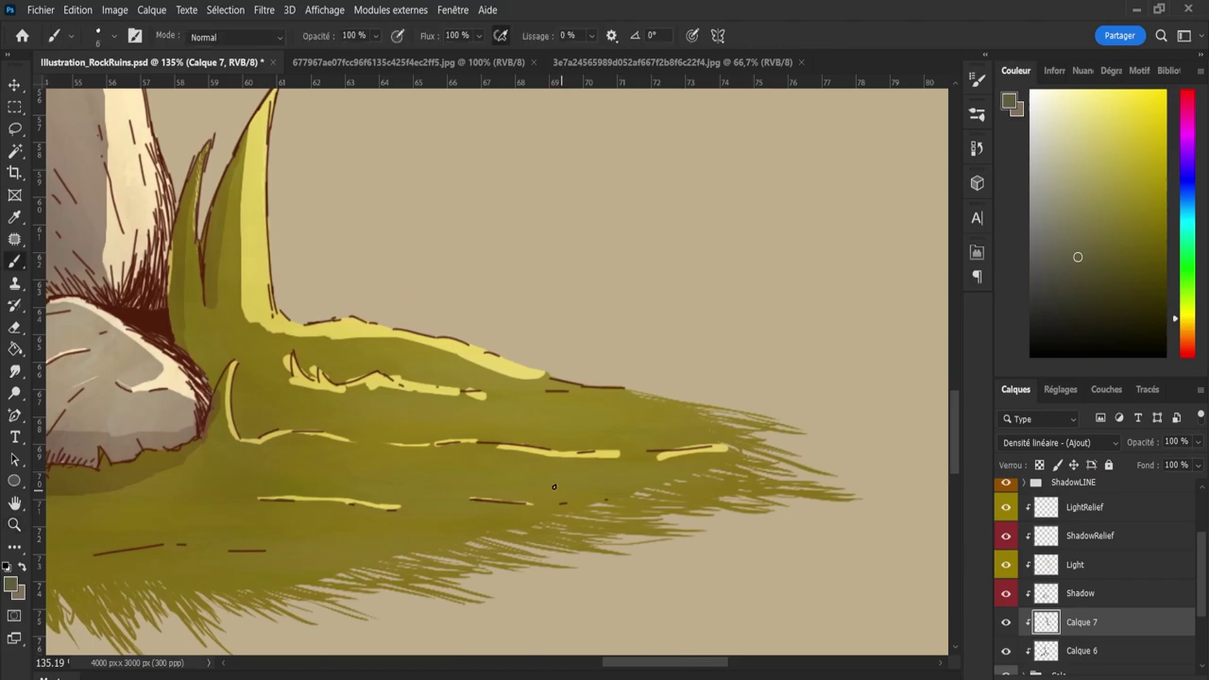
{"action": "key", "text": "e"}
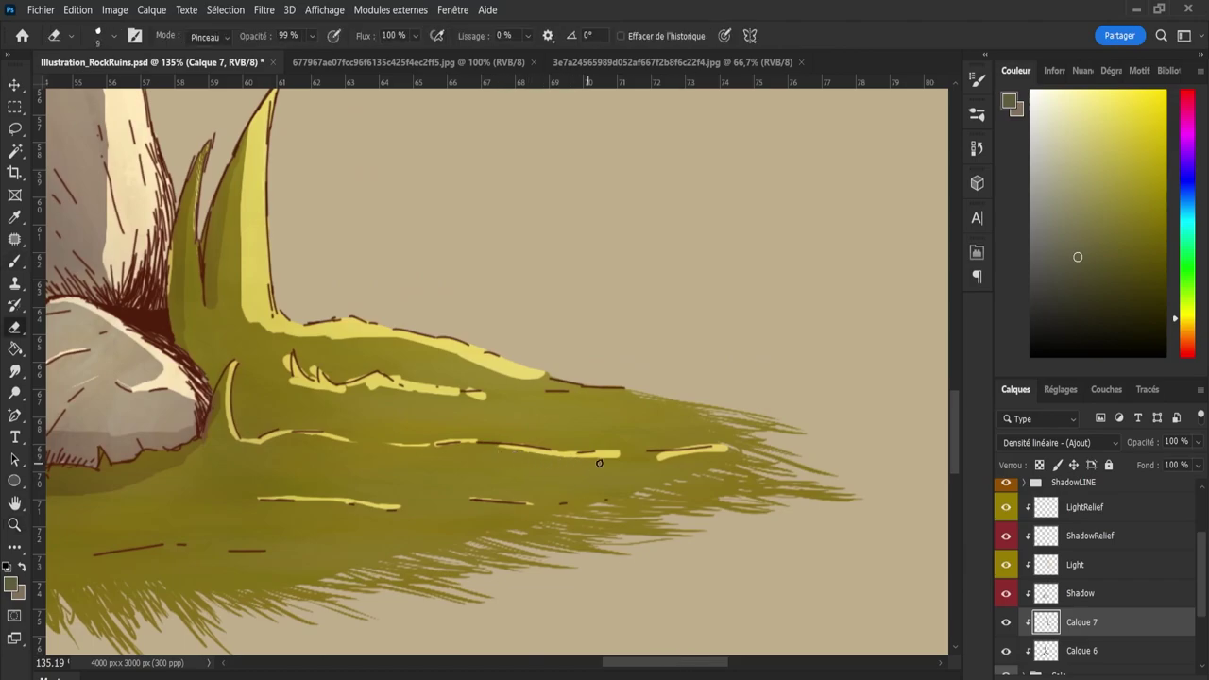
{"action": "left_click_drag", "start_coordinate": [580, 459], "coordinate": [715, 449]}
{"action": "key", "text": "b"}
{"action": "key", "text": "e"}
{"action": "key", "text": "b"}
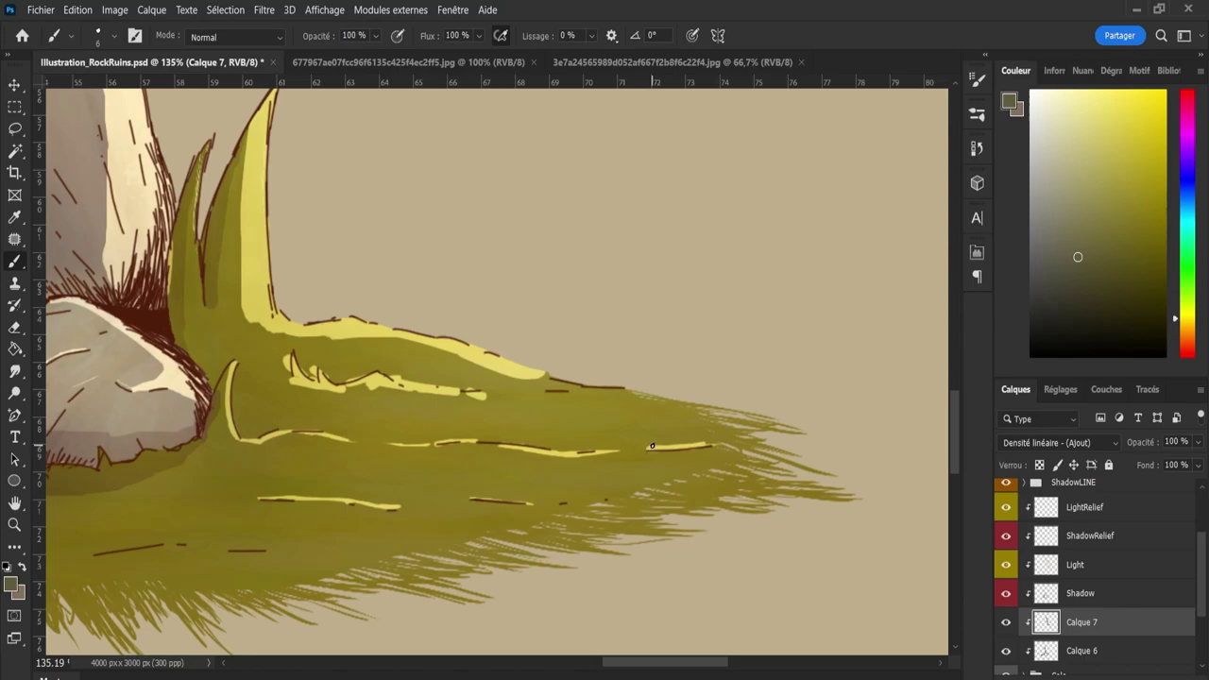
{"action": "key", "text": "e"}
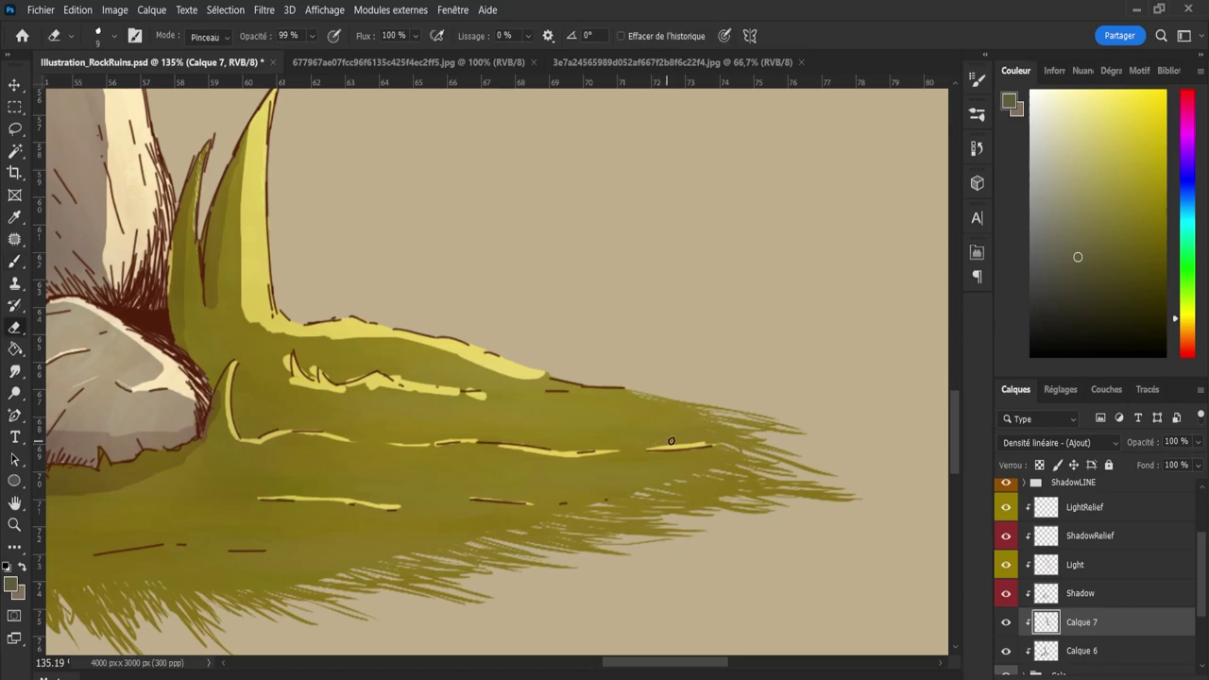
{"action": "key", "text": "b"}
{"action": "mouse_move", "coordinate": [698, 442]}
{"action": "left_mouse_down"}
{"action": "mouse_move", "coordinate": [724, 440]}
{"action": "mouse_move", "coordinate": [690, 440]}
{"action": "left_mouse_up"}
{"action": "key", "text": "e"}
Erase the yellow highlight along the small spike and the stray yellow blob.
{"action": "left_click_drag", "start_coordinate": [284, 352], "coordinate": [294, 385]}
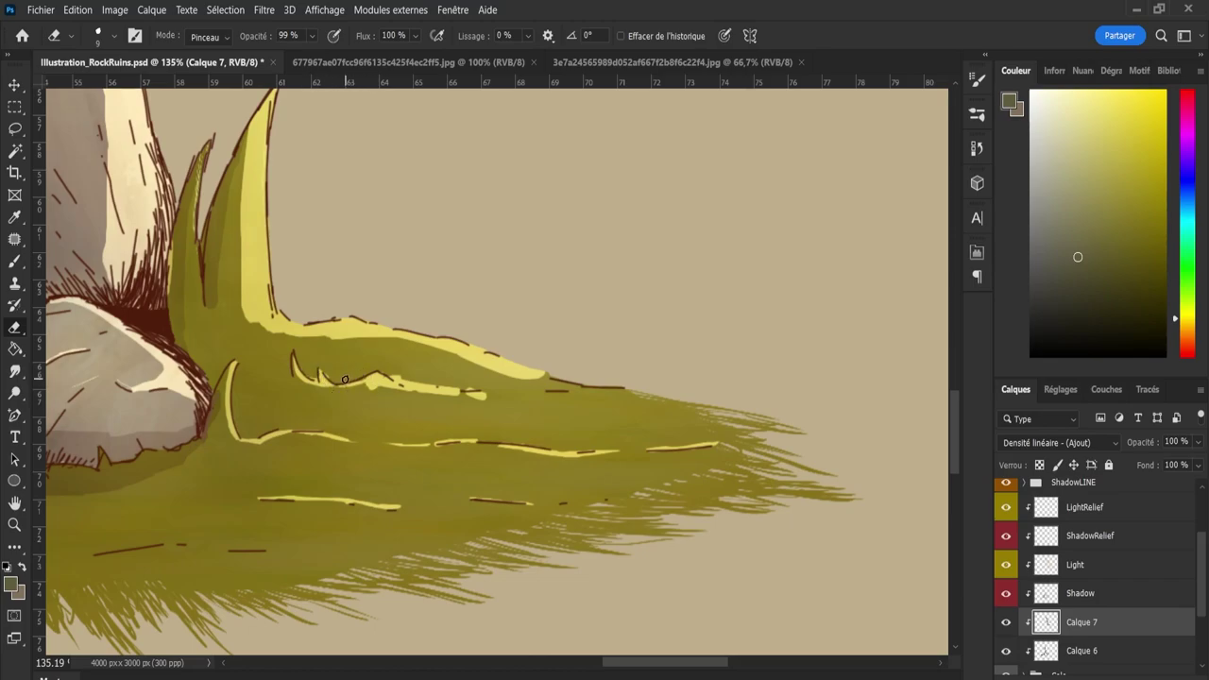
{"action": "key", "text": "b"}
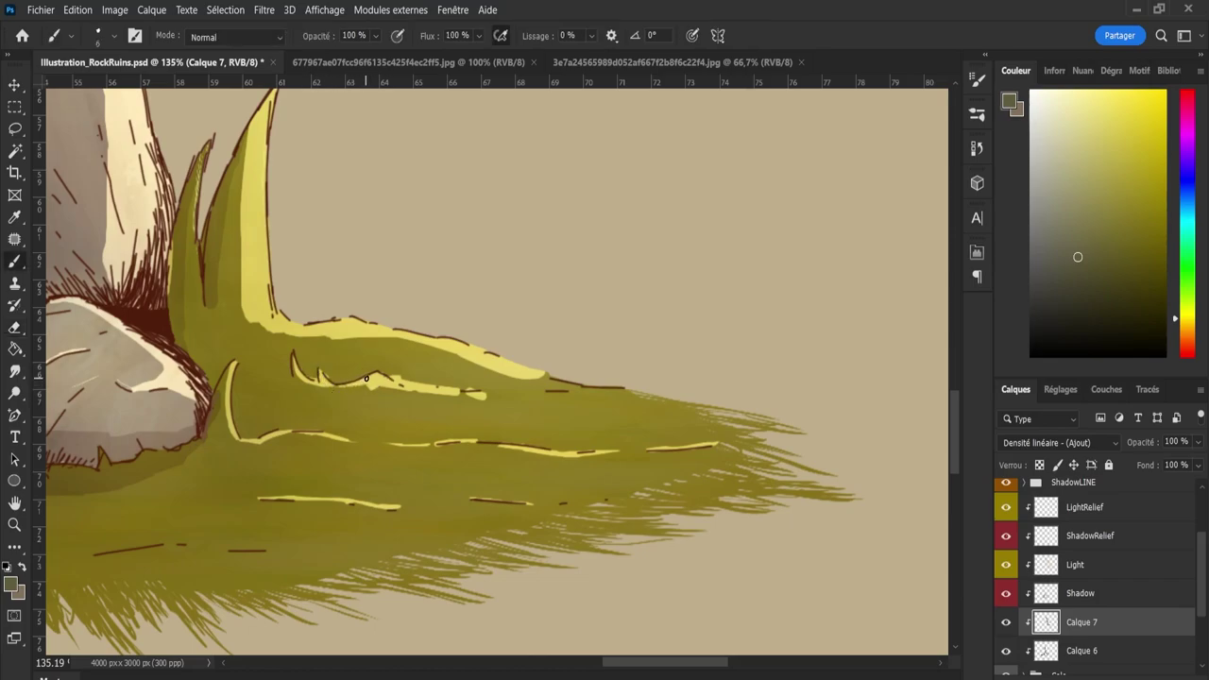
{"action": "key", "text": "e"}
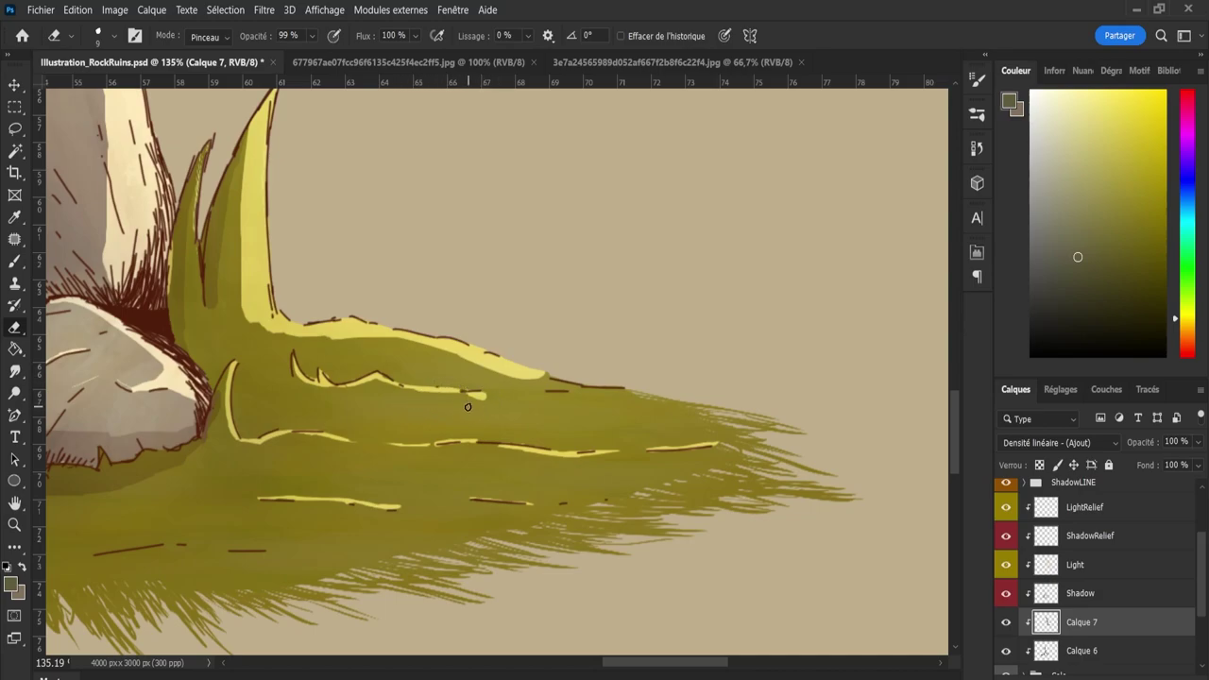
{"action": "left_click_drag", "start_coordinate": [467, 400], "coordinate": [485, 397]}
{"action": "left_click_drag", "start_coordinate": [649, 663], "coordinate": [616, 663]}
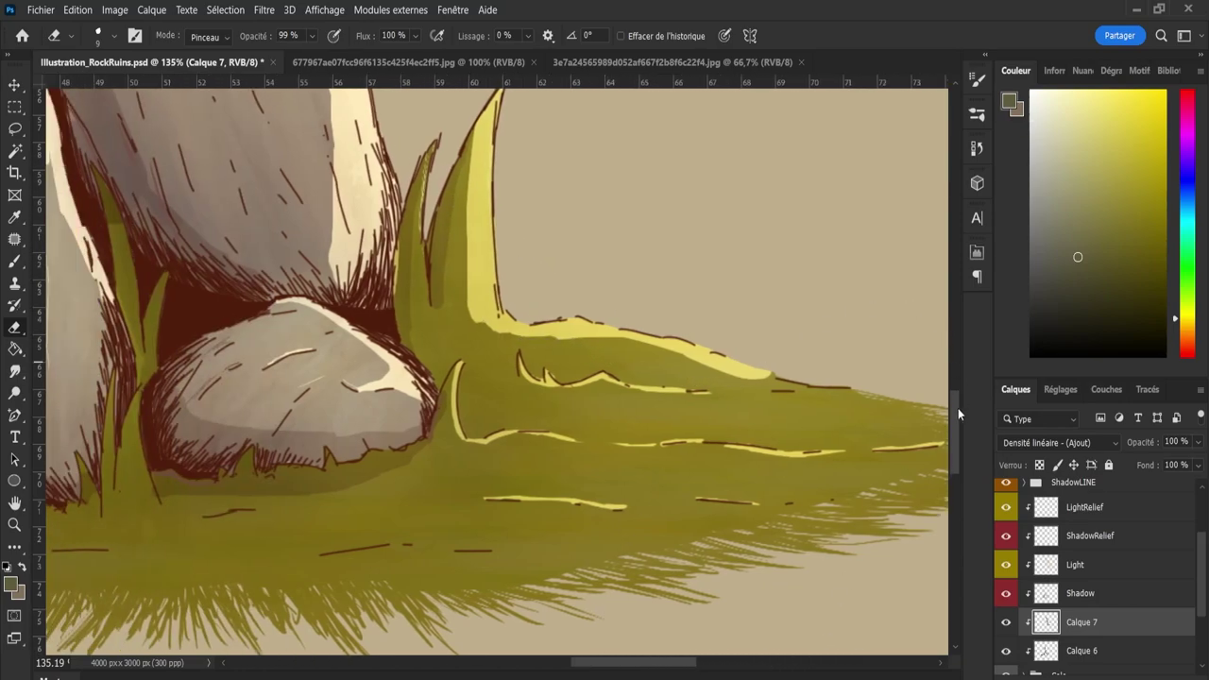
Brighten the grass blade's edge, erase the tall blade's inner light band, and thin the grass-top highlight.
{"action": "left_click_drag", "start_coordinate": [957, 408], "coordinate": [958, 377]}
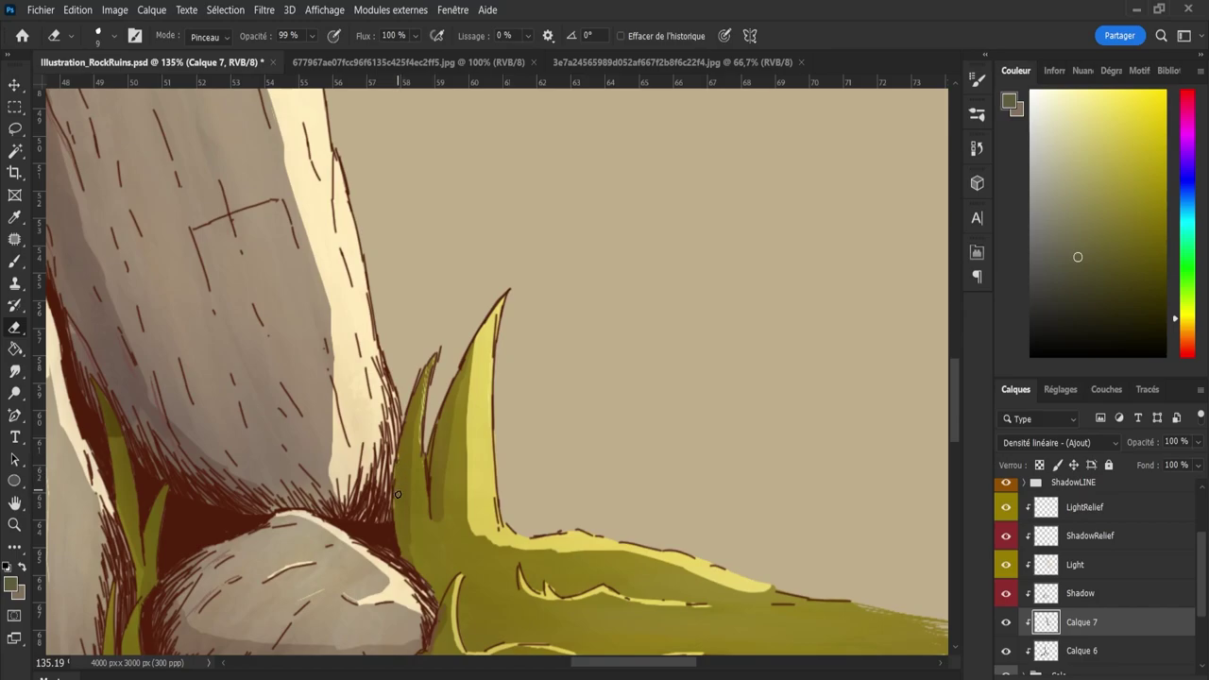
{"action": "key", "text": "b"}
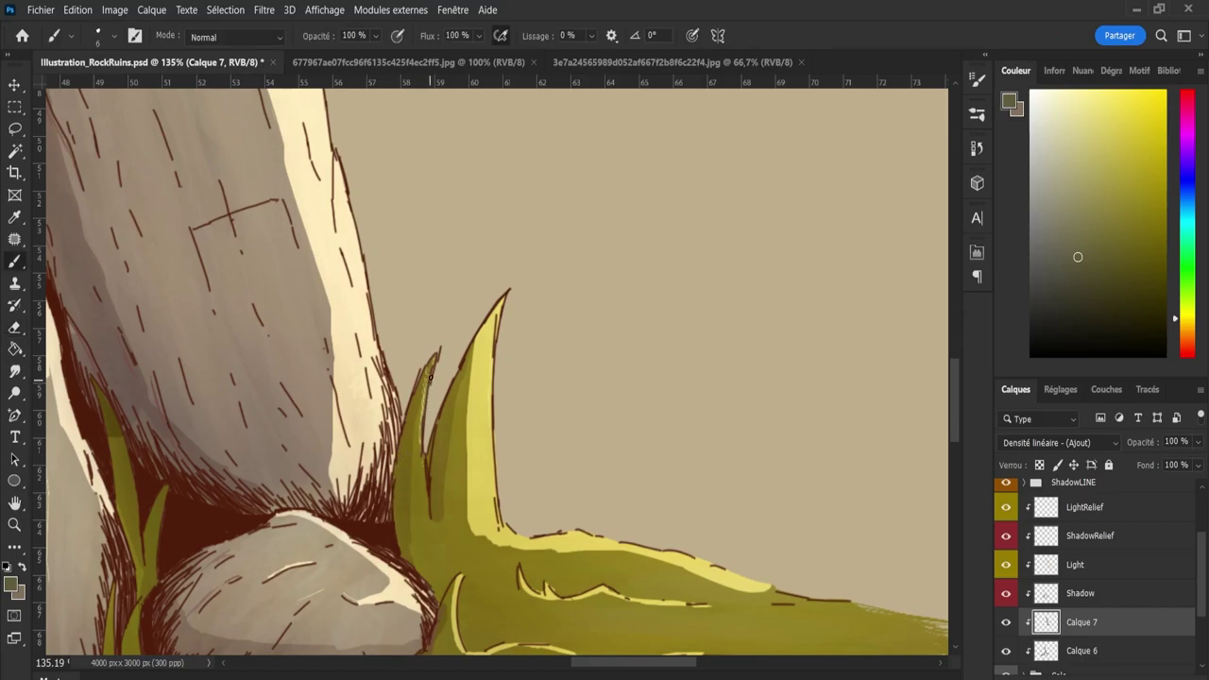
{"action": "left_click_drag", "start_coordinate": [423, 446], "coordinate": [423, 390]}
{"action": "key", "text": "e"}
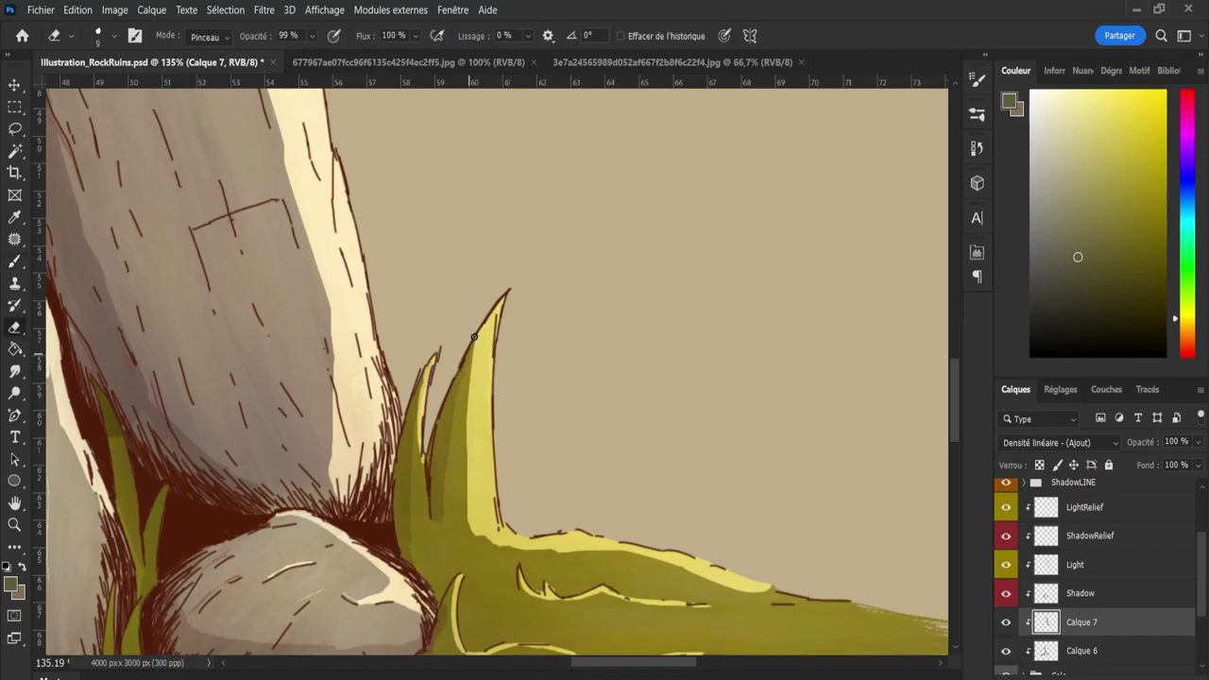
{"action": "left_click_drag", "start_coordinate": [474, 336], "coordinate": [475, 539]}
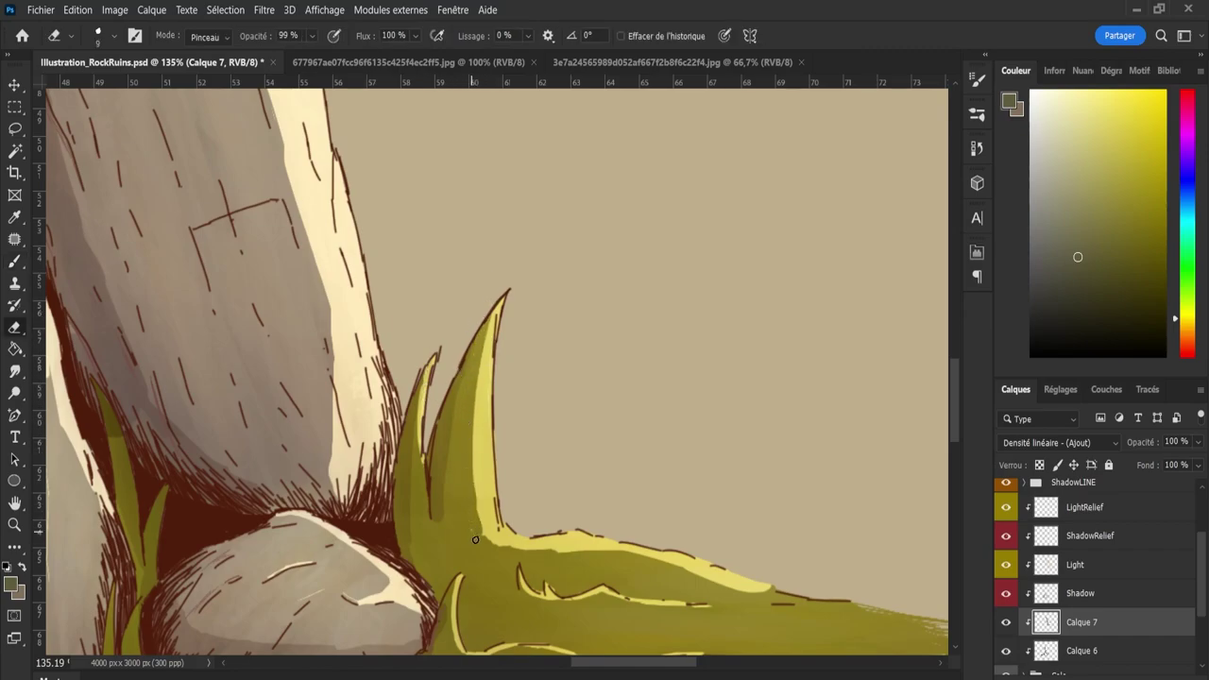
{"action": "key", "text": "bracketright"}
{"action": "key", "text": "bracketright"}
{"action": "key", "text": "bracketright"}
{"action": "left_click_drag", "start_coordinate": [479, 293], "coordinate": [479, 526]}
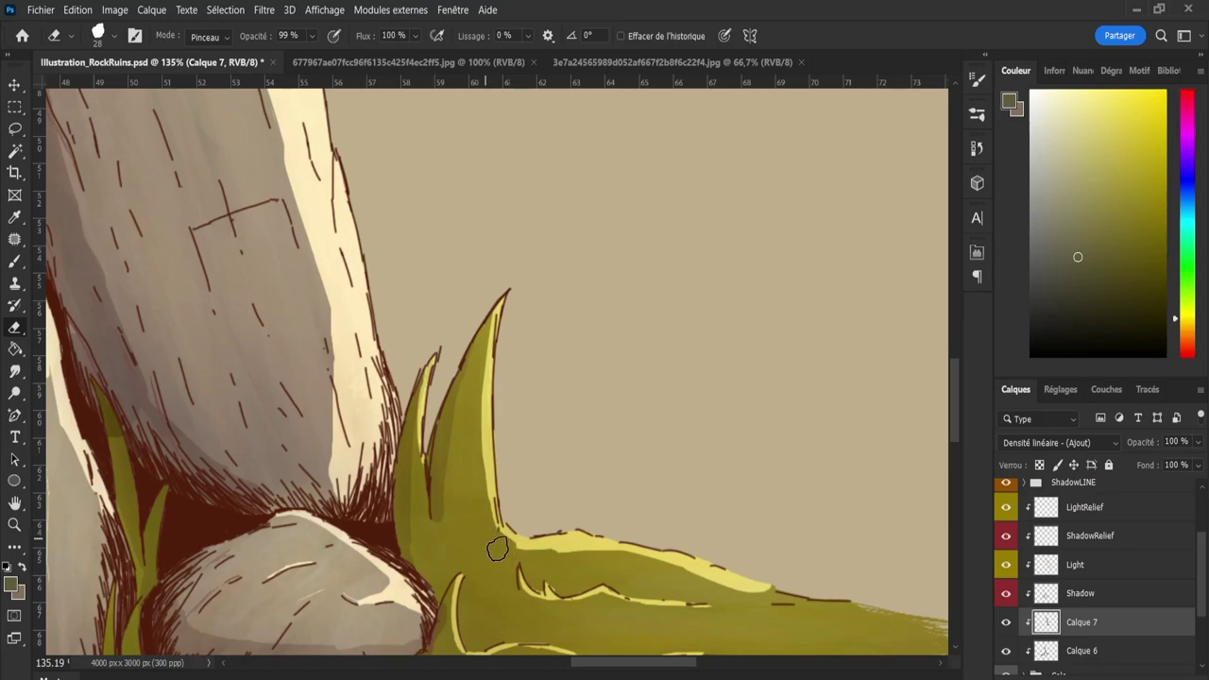
{"action": "key", "text": "bracketleft"}
{"action": "key", "text": "bracketleft"}
{"action": "key", "text": "bracketleft"}
{"action": "left_click_drag", "start_coordinate": [571, 549], "coordinate": [727, 575]}
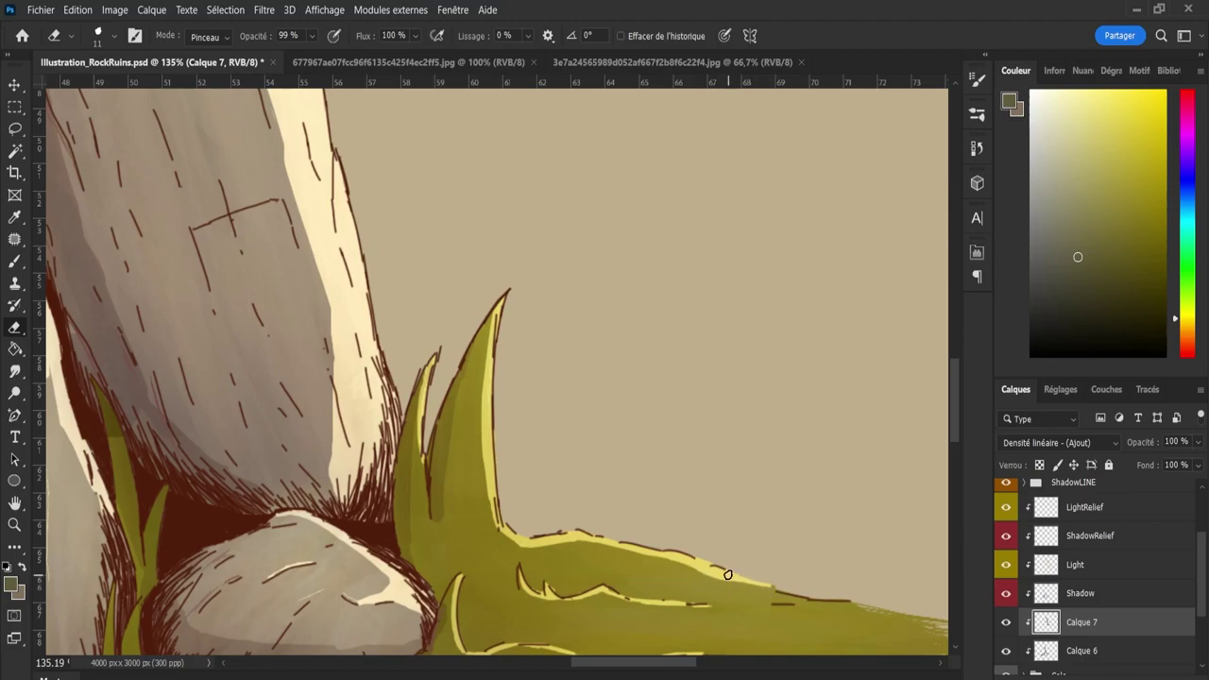
Zoom out and pan around to review the whole illustration and the stone's rim light.
{"action": "key", "text": "z"}
{"action": "scroll", "coordinate": [906, 387], "scroll_direction": "down", "scroll_amount": 5}
{"action": "scroll", "coordinate": [905, 387], "scroll_direction": "up", "scroll_amount": 2}
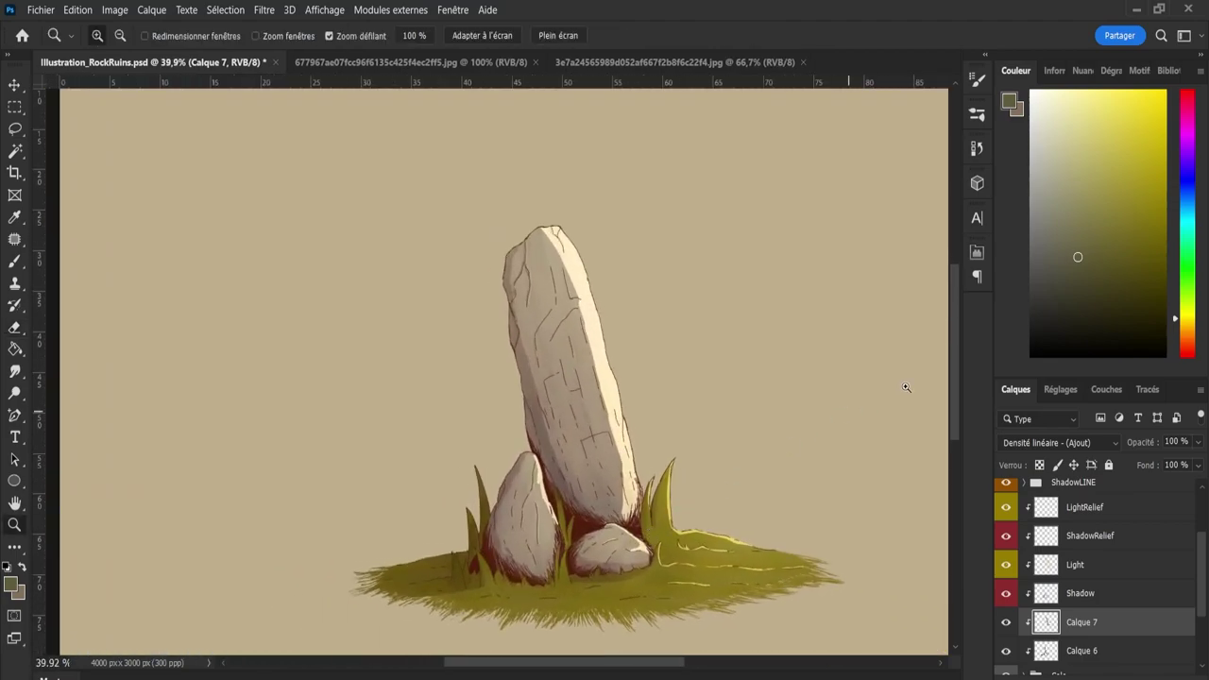
{"action": "scroll", "coordinate": [952, 392], "scroll_direction": "down", "scroll_amount": 2}
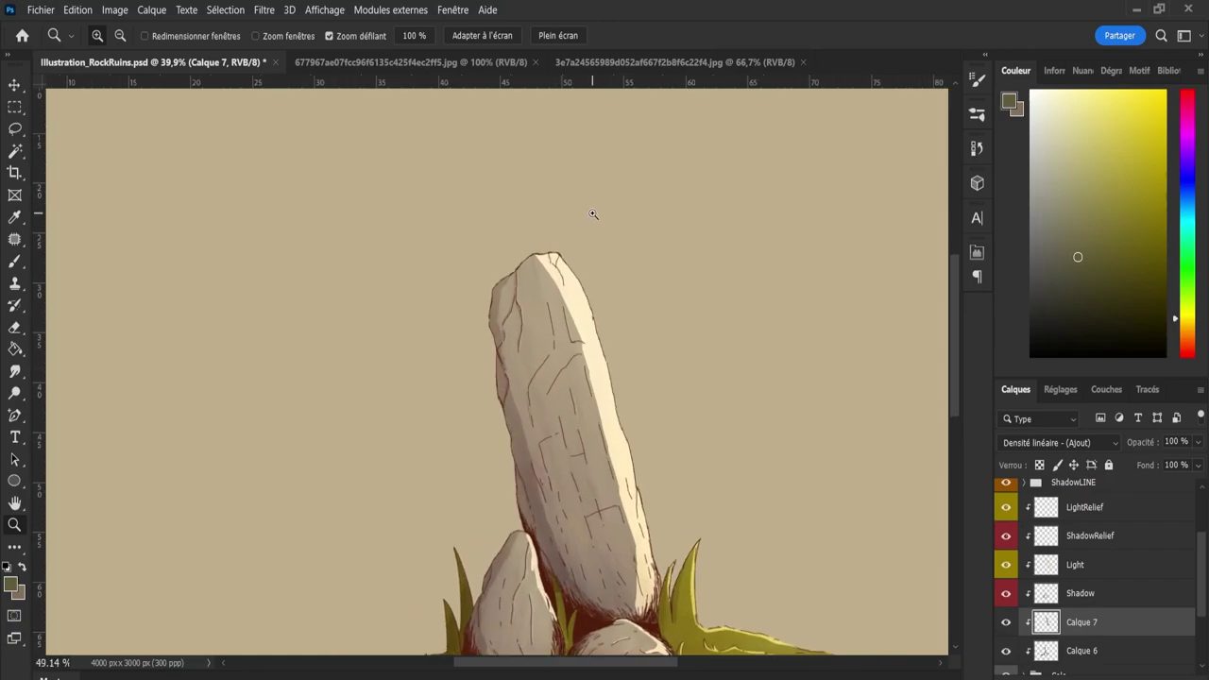
{"action": "scroll", "coordinate": [593, 210], "scroll_direction": "up", "scroll_amount": 3}
{"action": "key", "text": "e"}
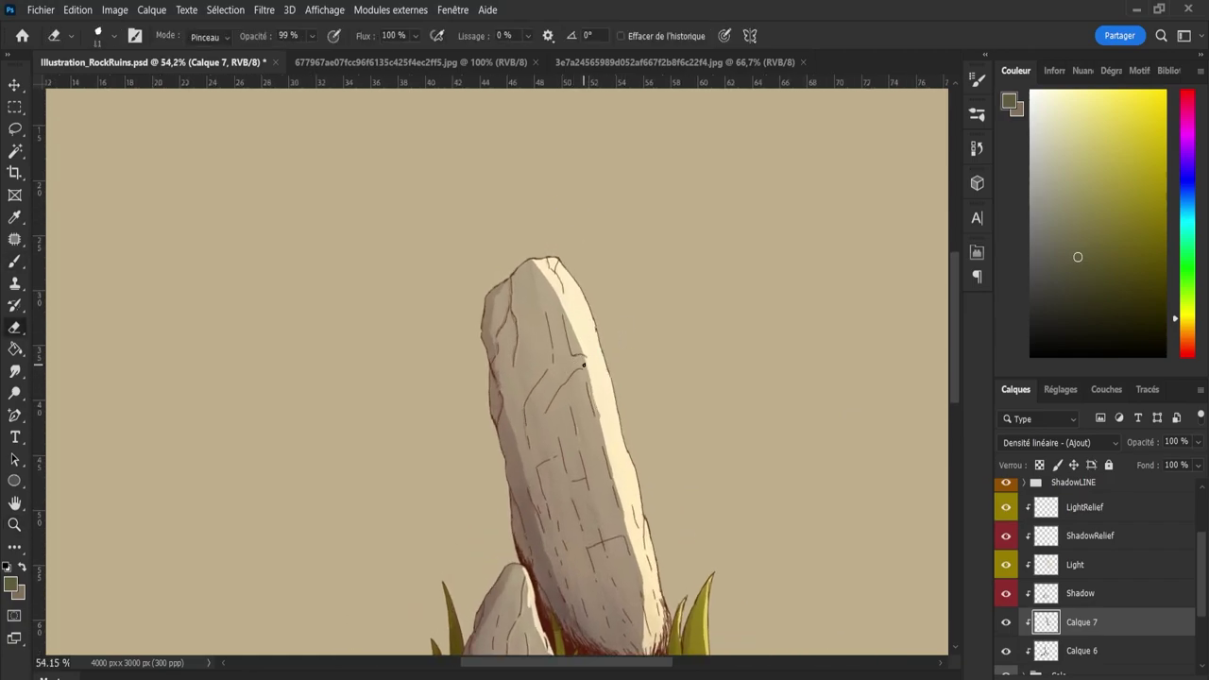
{"action": "key", "text": "b"}
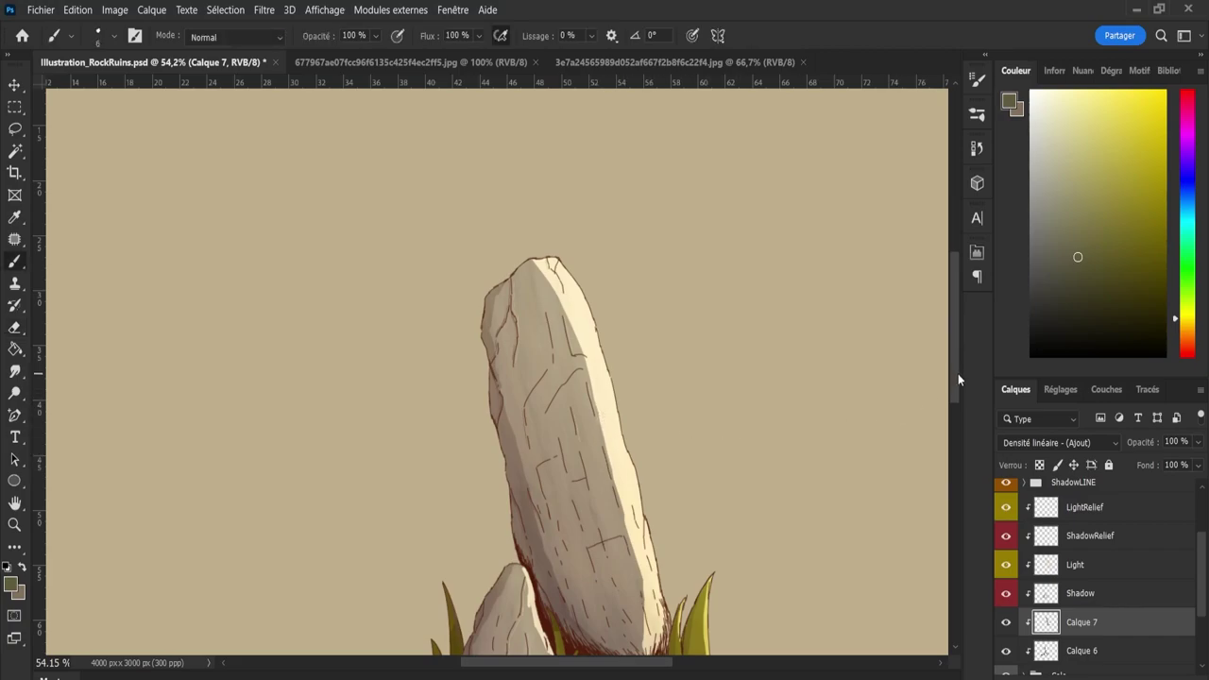
{"action": "left_click_drag", "start_coordinate": [957, 378], "coordinate": [957, 416]}
{"action": "key", "text": "z"}
{"action": "left_click_drag", "start_coordinate": [841, 472], "coordinate": [751, 498]}
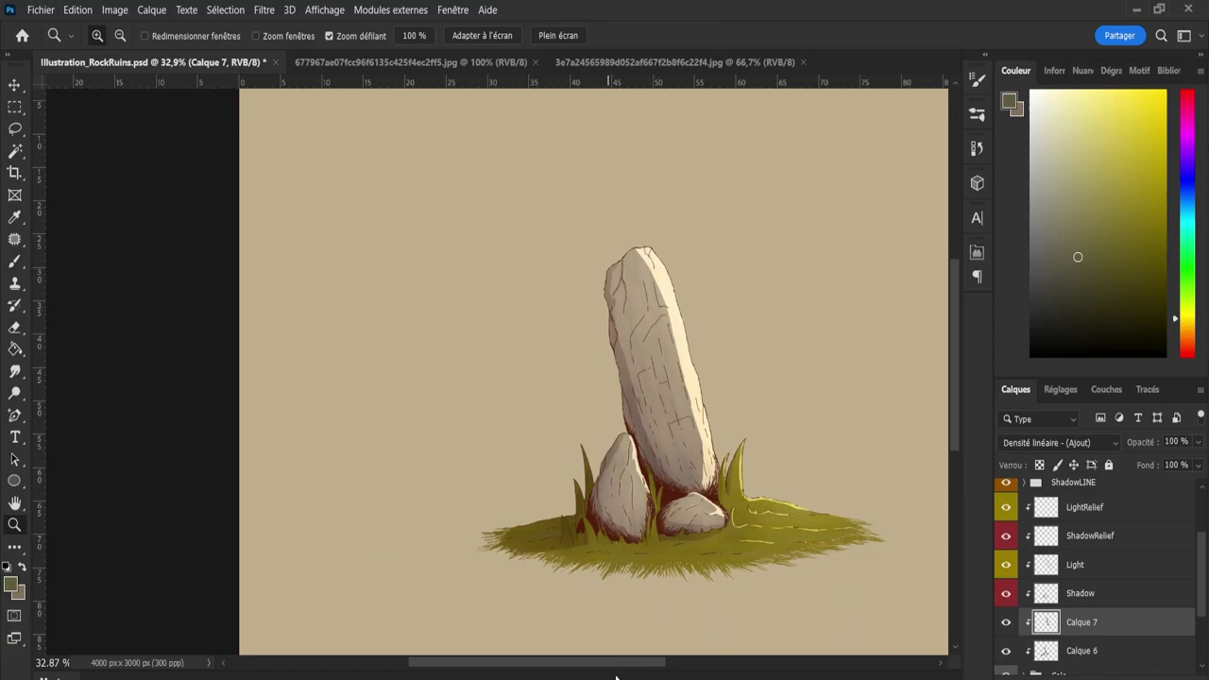
{"action": "left_click_drag", "start_coordinate": [637, 666], "coordinate": [672, 666]}
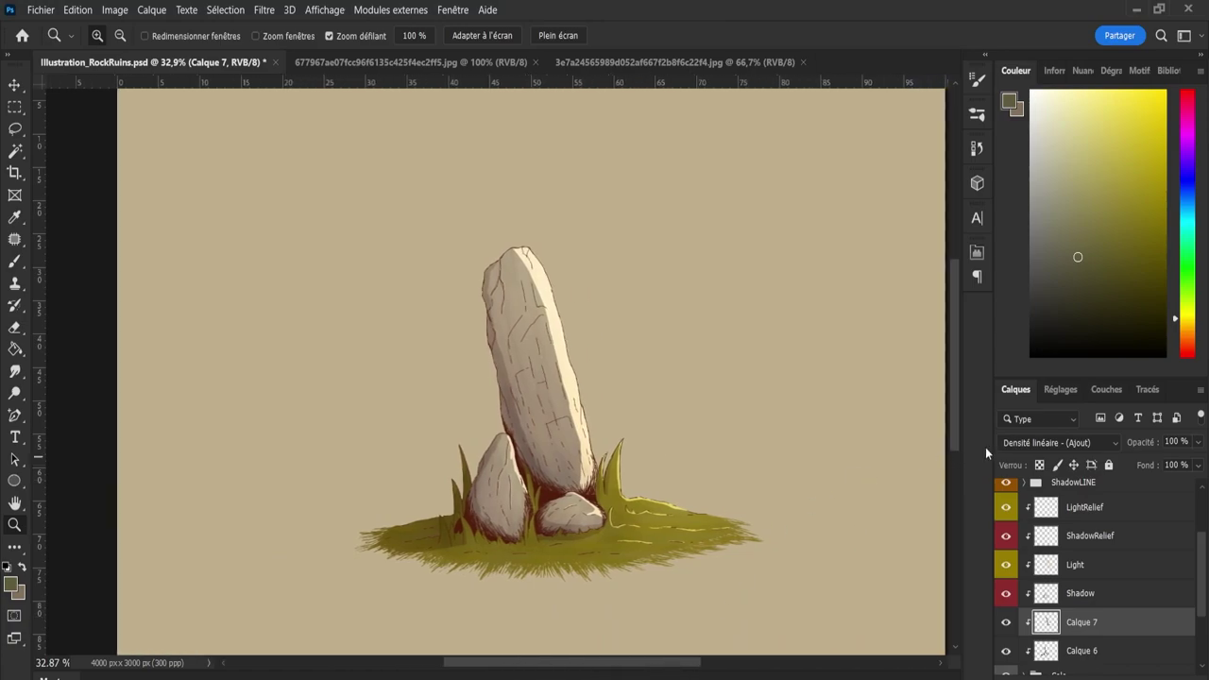
Set Calque 7 opacity to 76%, duplicate it as Calque 7 copie, and save the document.
{"action": "key", "text": "7"}
{"action": "key", "text": "6"}
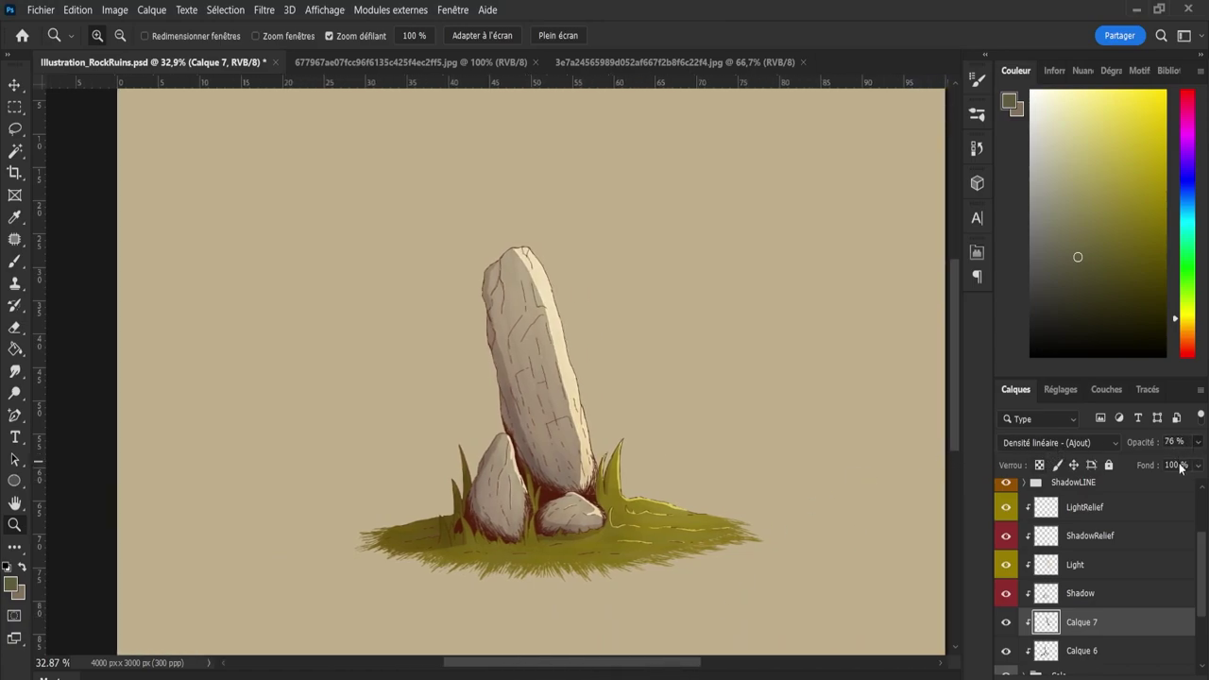
{"action": "key", "text": "ctrl+j"}
{"action": "key", "text": "e"}
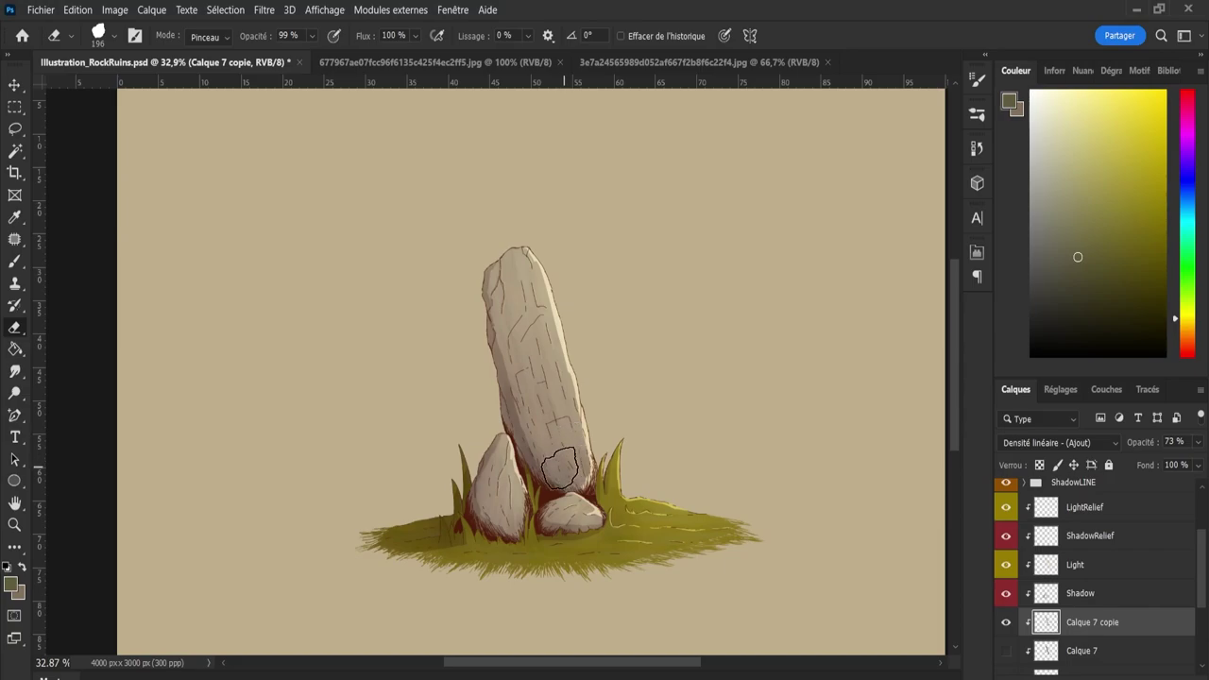
{"action": "key", "text": "bracketleft"}
{"action": "key", "text": "bracketleft"}
{"action": "key", "text": "ctrl+s"}
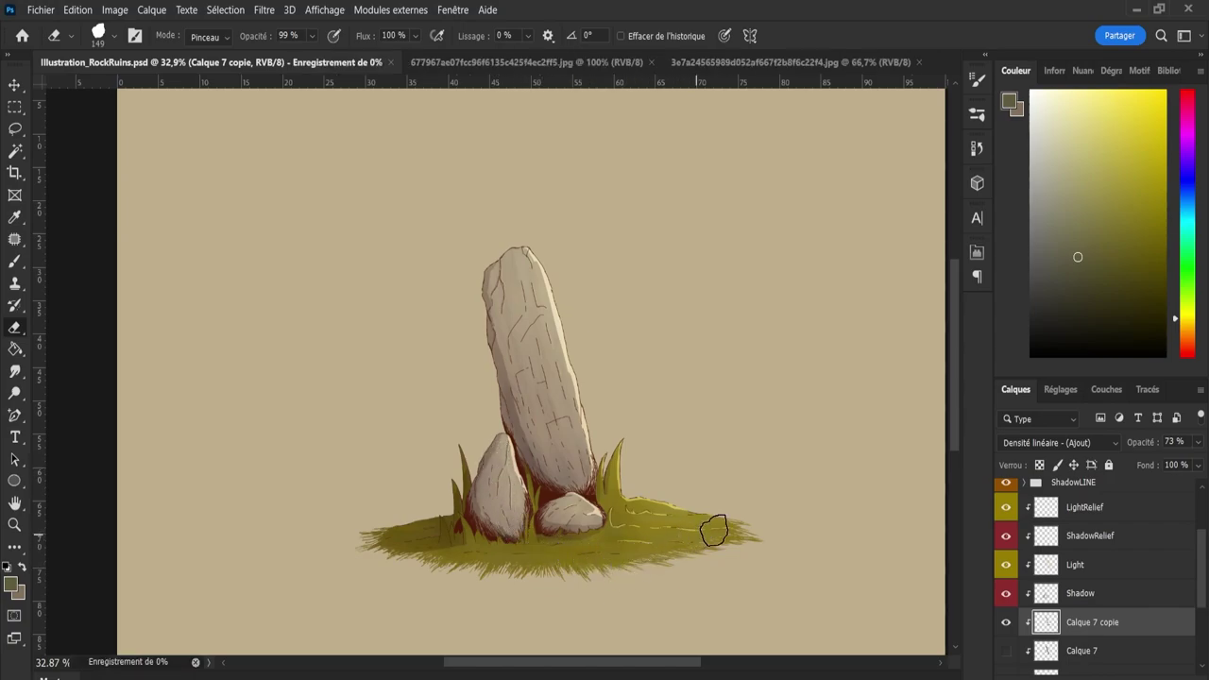
Hide the original, blend the copy in Densité couleur - at 51%, and draw a vertical brown line.
{"action": "left_click", "coordinate": [1011, 651]}
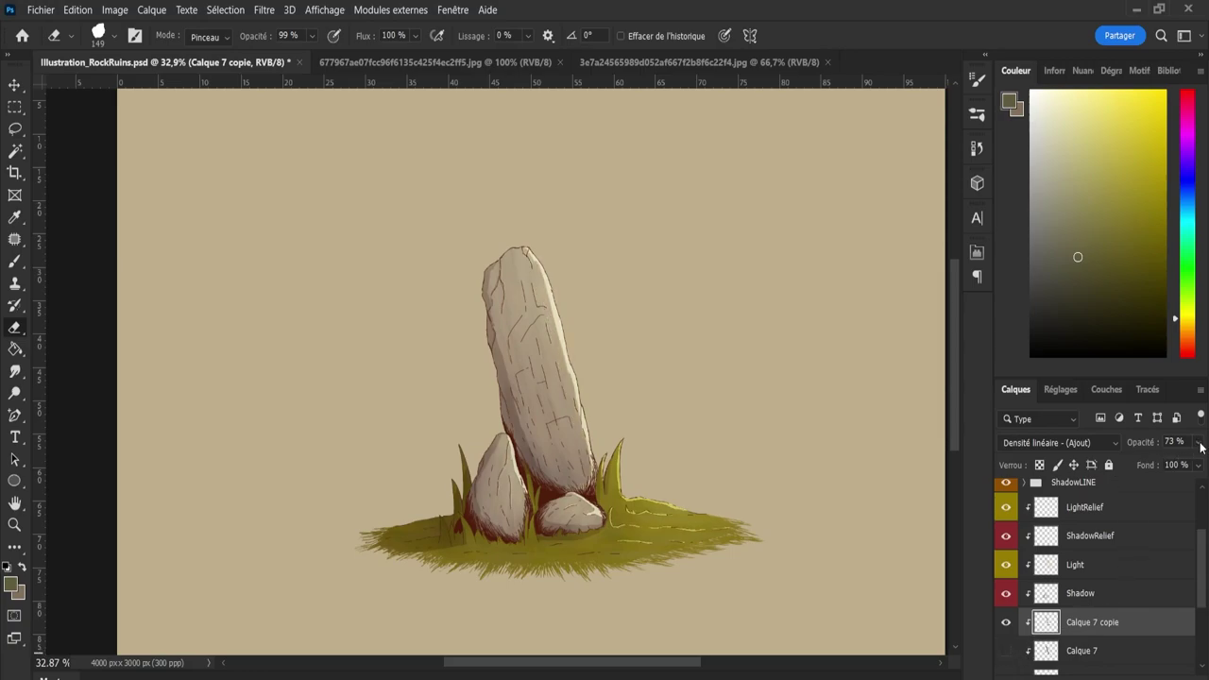
{"action": "left_click_drag", "start_coordinate": [1187, 464], "coordinate": [1199, 463]}
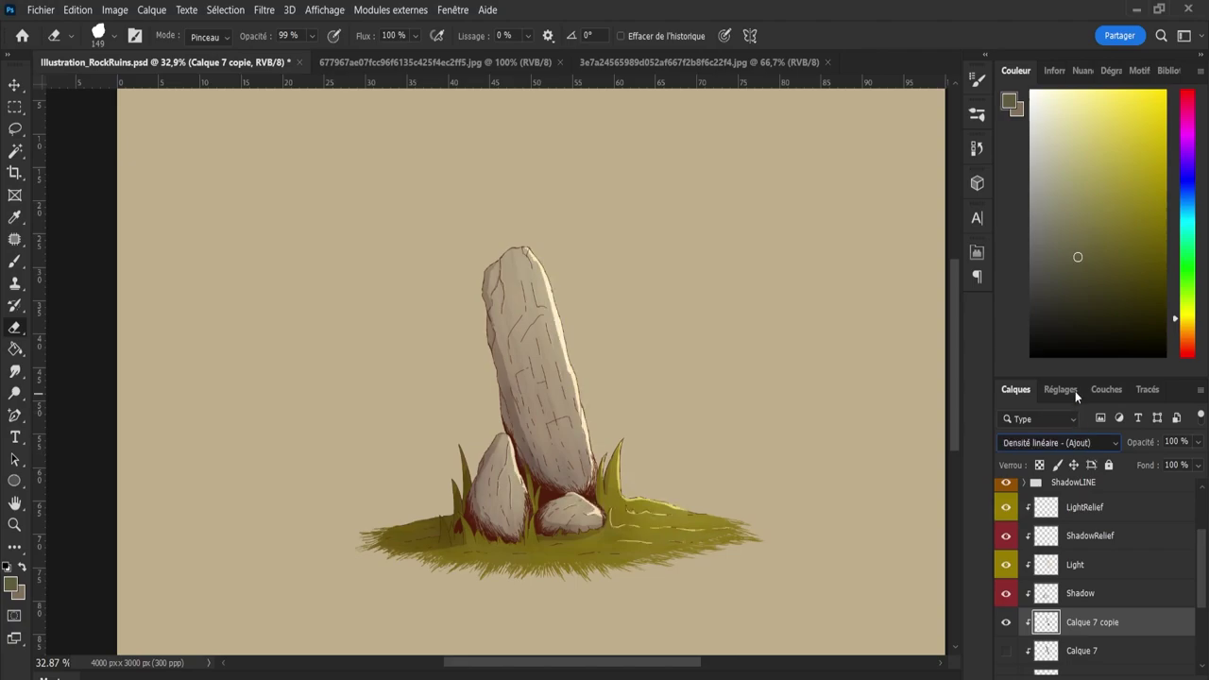
{"action": "key", "text": "shift+minus"}
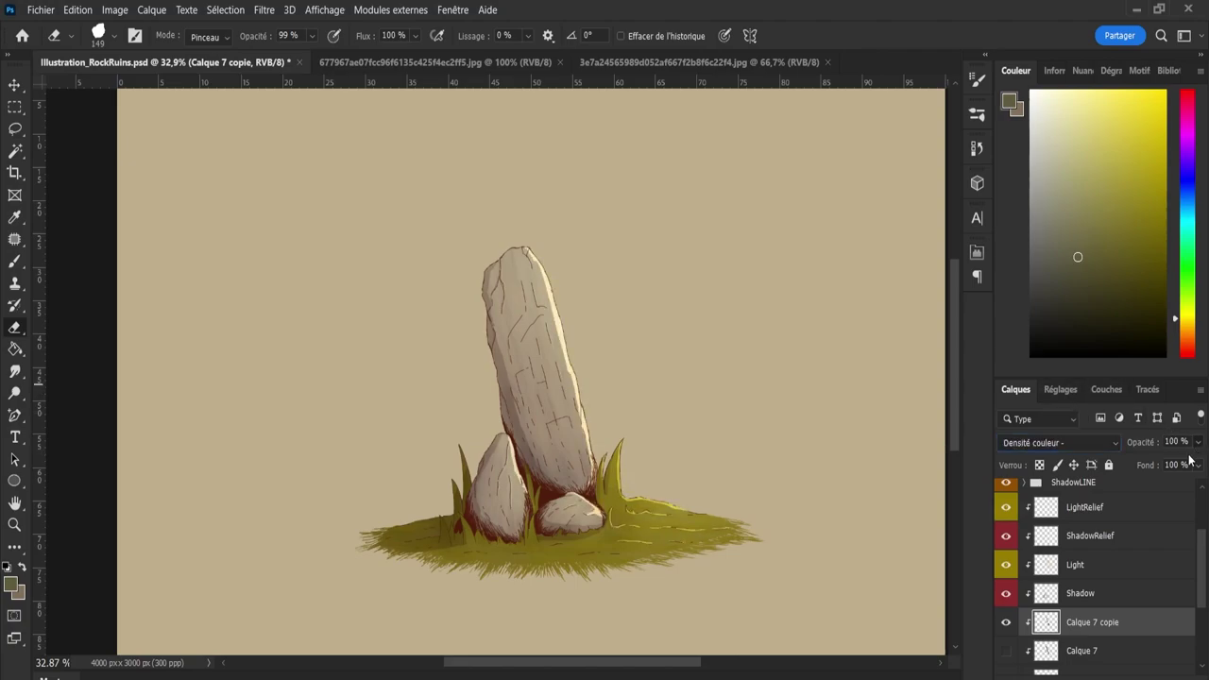
{"action": "left_click_drag", "start_coordinate": [1189, 459], "coordinate": [1160, 465]}
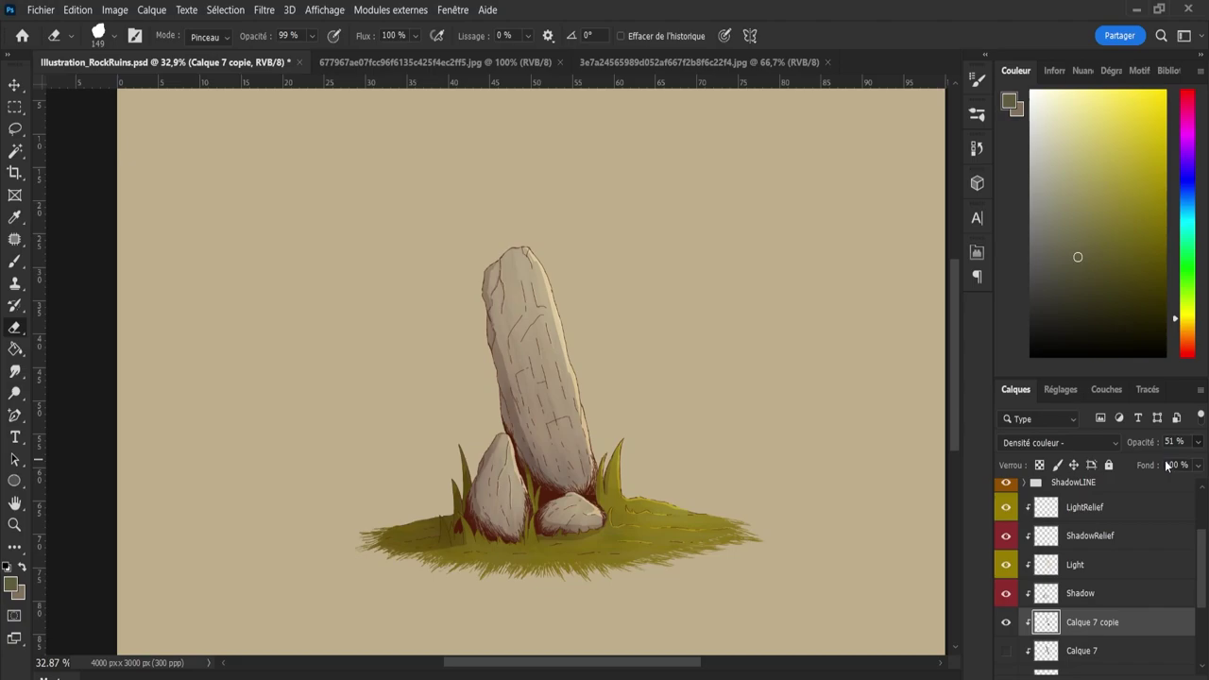
{"action": "left_click_drag", "start_coordinate": [448, 539], "coordinate": [484, 194]}
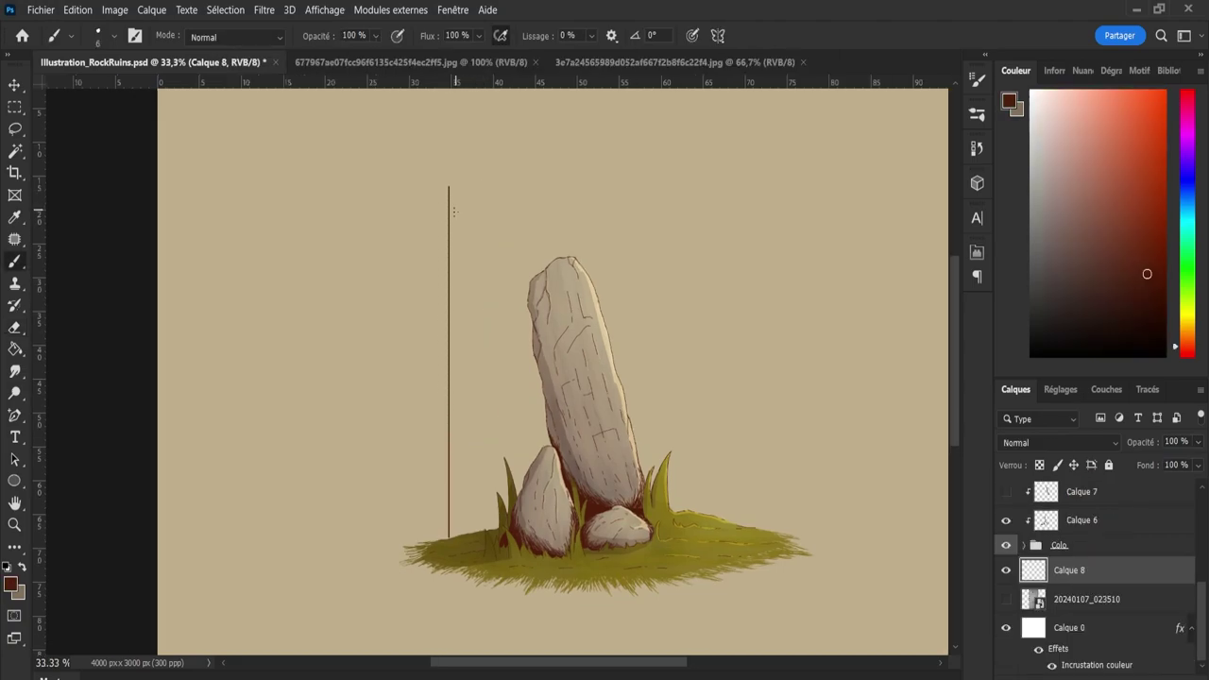
Redraw the brown line left of the stones, then enable vertical symmetry and test mirrored strokes.
{"action": "key", "text": "ctrl+z"}
{"action": "left_click_drag", "start_coordinate": [443, 452], "coordinate": [474, 221]}
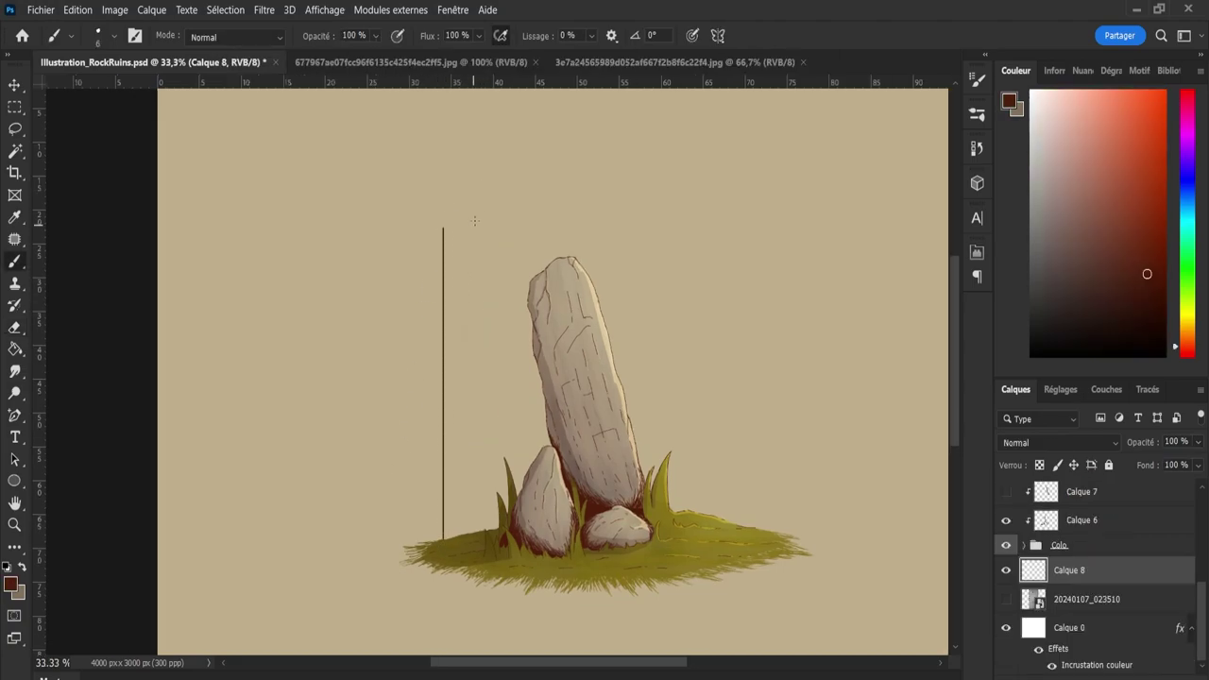
{"action": "key", "text": "ctrl+z"}
{"action": "left_click", "coordinate": [718, 35]}
{"action": "left_click", "coordinate": [720, 89]}
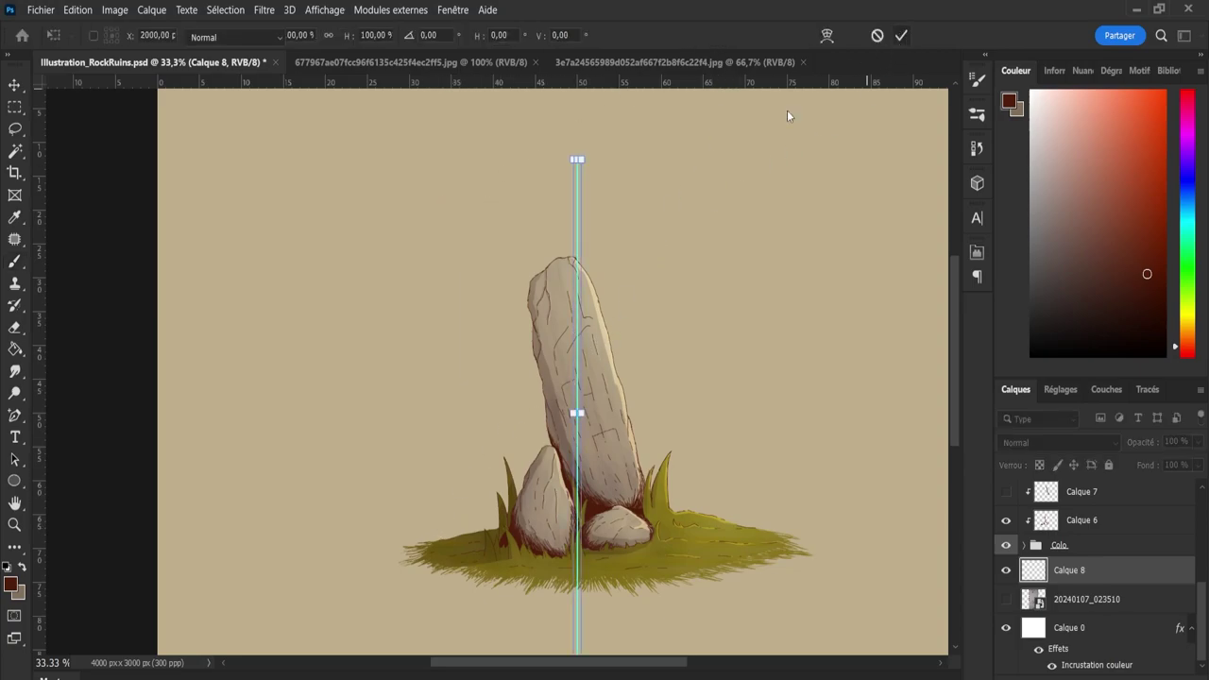
{"action": "key", "text": "Return"}
{"action": "left_click_drag", "start_coordinate": [440, 539], "coordinate": [474, 298]}
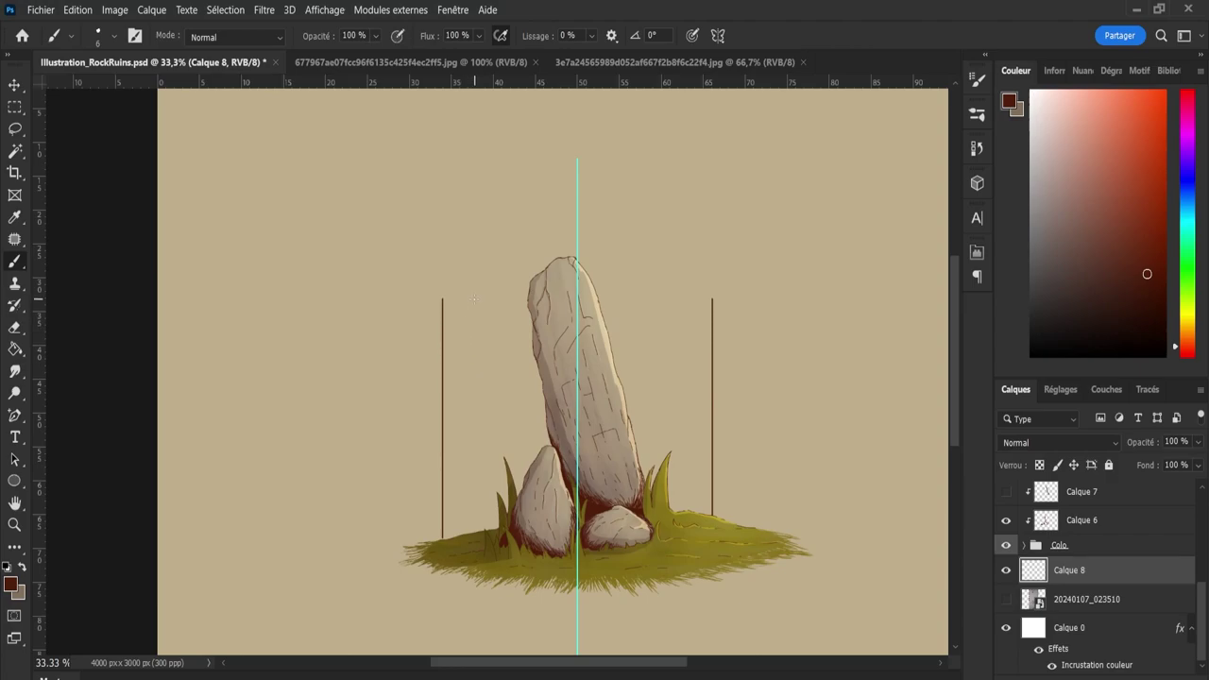
{"action": "key", "text": "ctrl+z"}
Move the symmetry axis right onto the stone at X 2140 and undo the test lines.
{"action": "left_click_drag", "start_coordinate": [762, 530], "coordinate": [763, 247]}
{"action": "key", "text": "ctrl+z"}
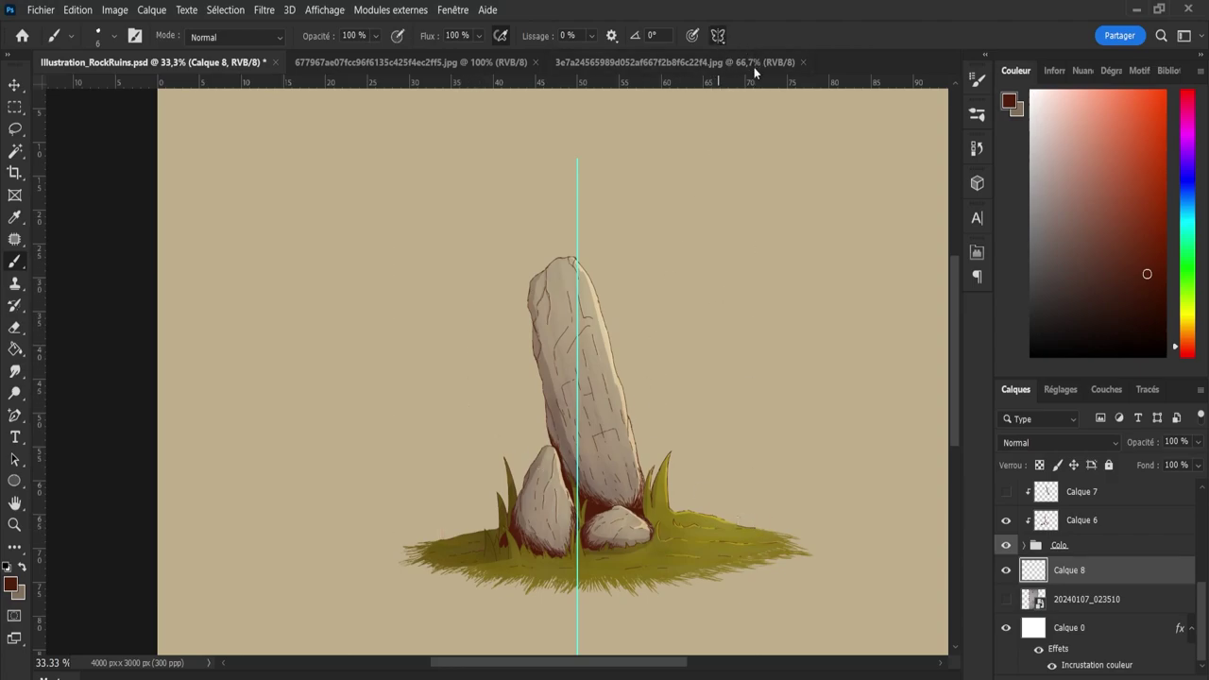
{"action": "key", "text": "ctrl+t"}
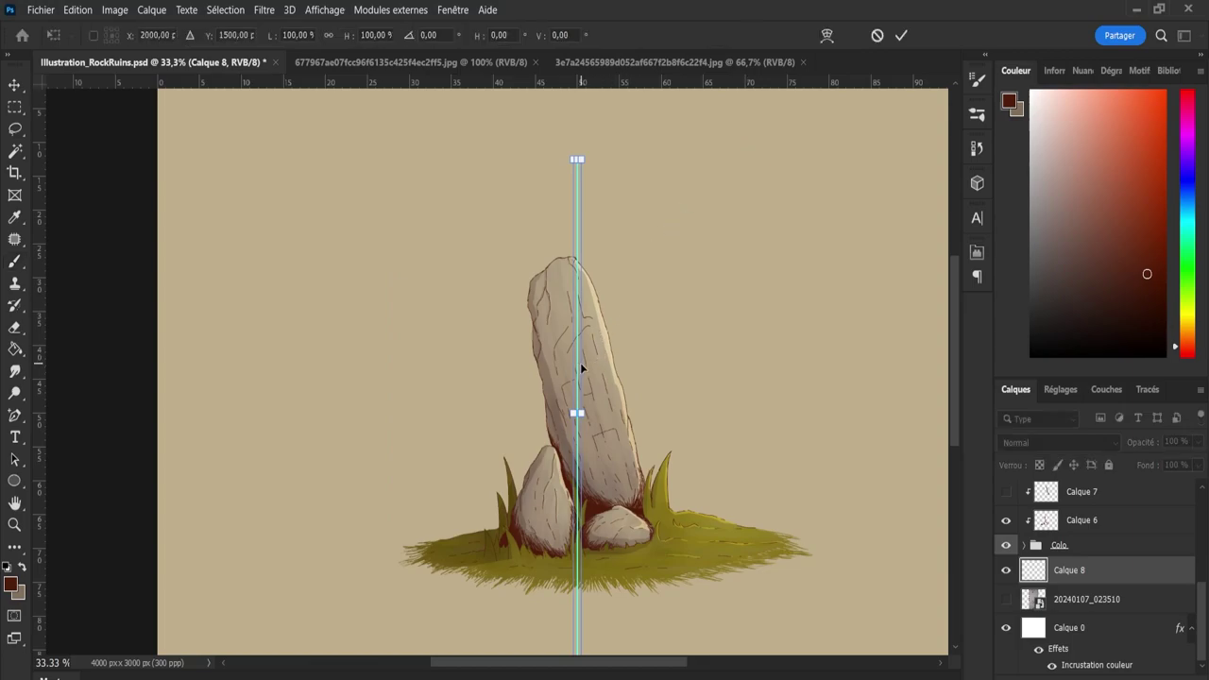
{"action": "left_click_drag", "start_coordinate": [577, 387], "coordinate": [611, 387]}
{"action": "left_click", "coordinate": [899, 37]}
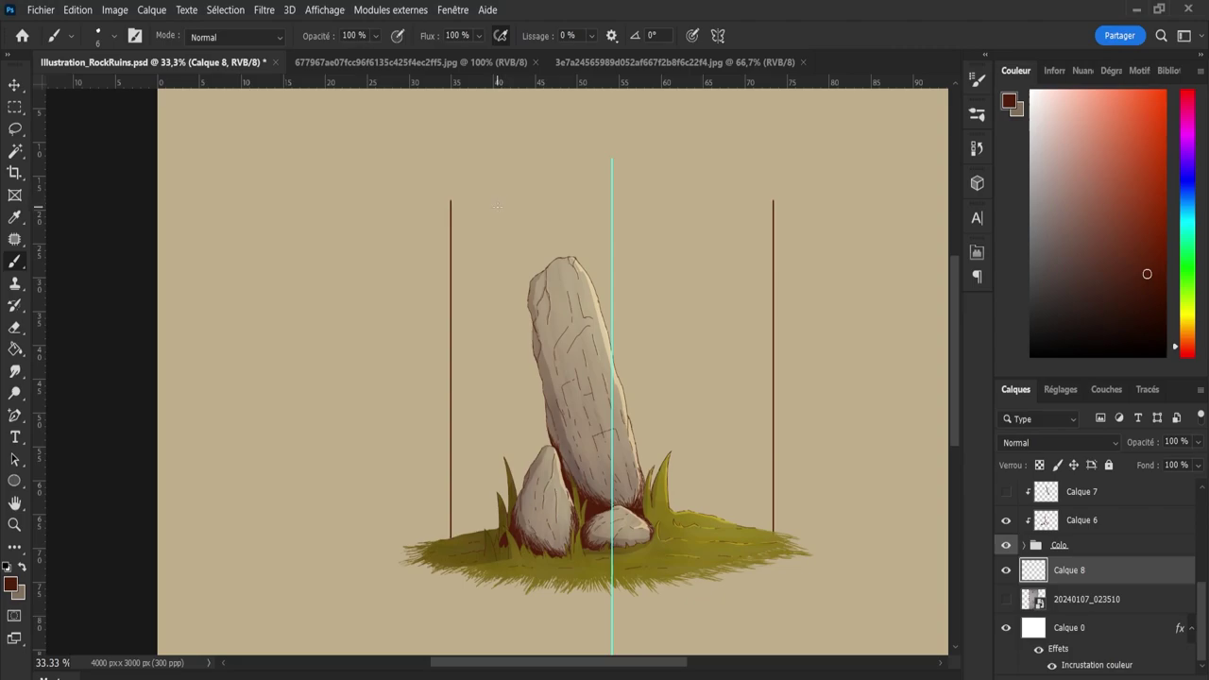
{"action": "key", "text": "ctrl+z"}
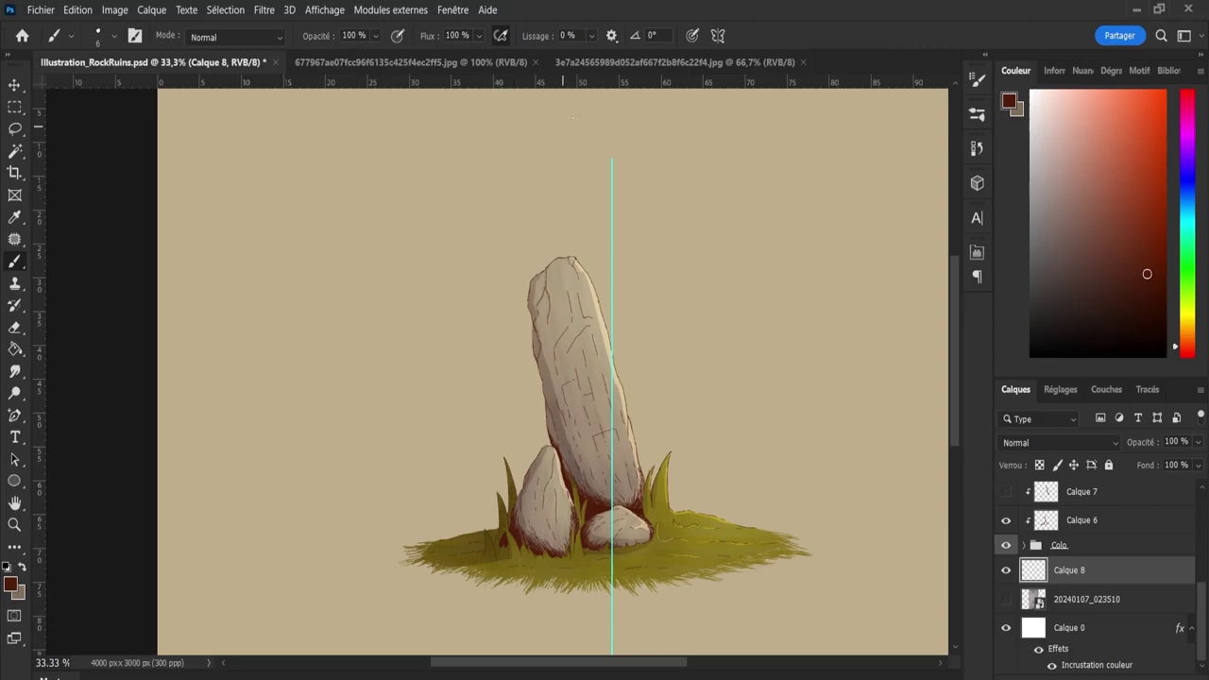
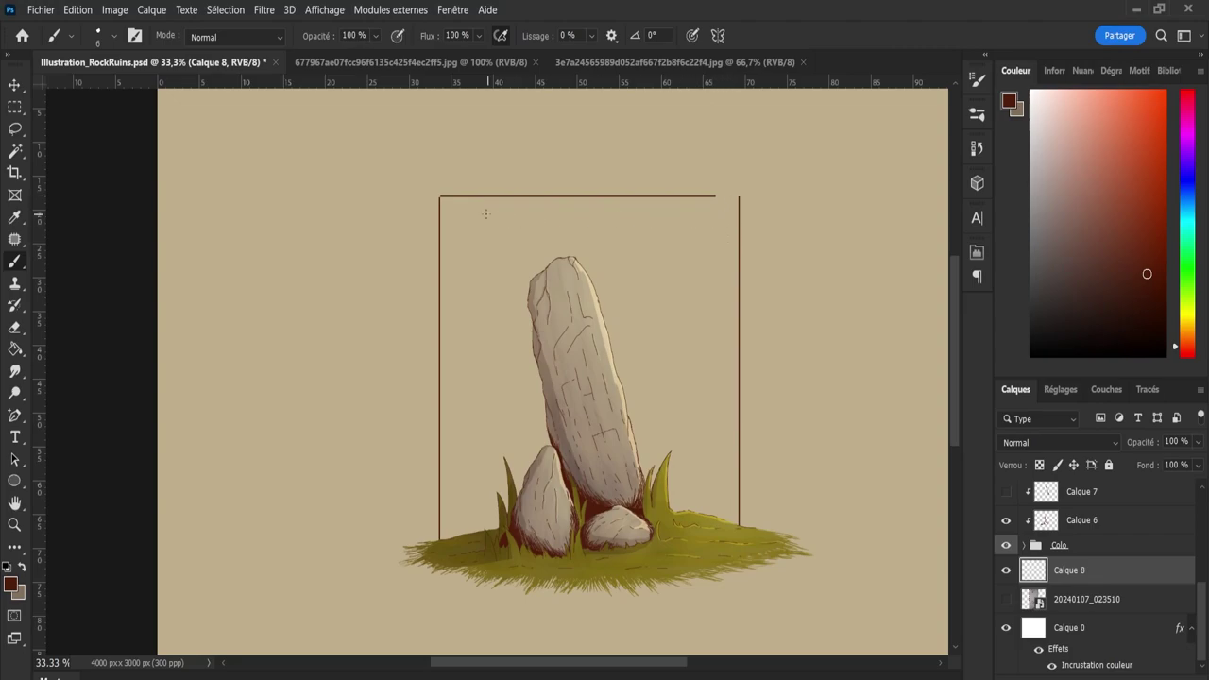
Erase part of the top frame line, then undo the earlier frame-line strokes.
{"action": "key", "text": "e"}
{"action": "left_click_drag", "start_coordinate": [708, 194], "coordinate": [488, 182]}
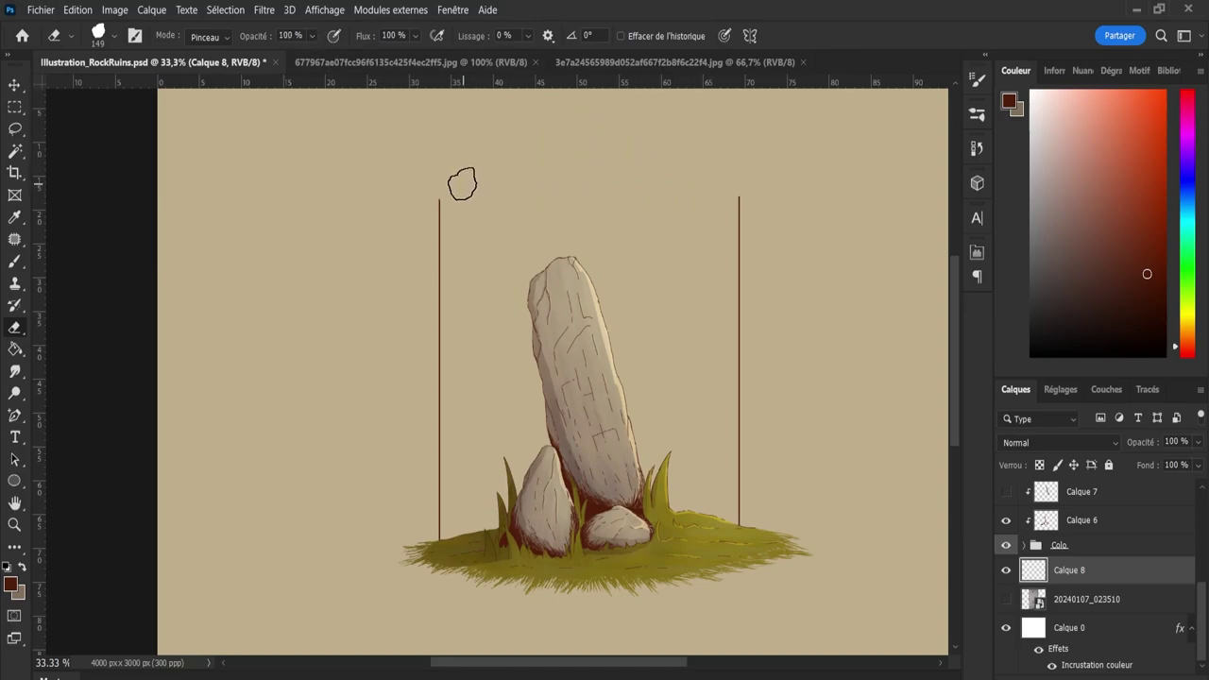
{"action": "key", "text": "b"}
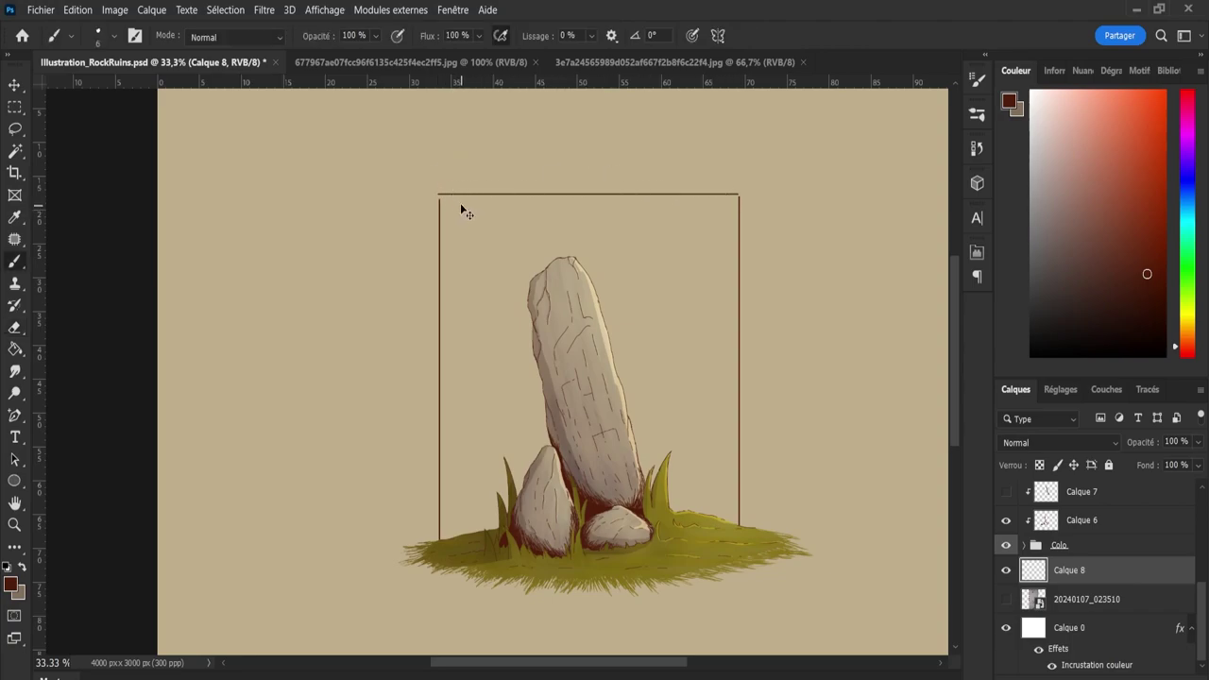
{"action": "key", "text": "ctrl+z"}
{"action": "key", "text": "ctrl+shift+z"}
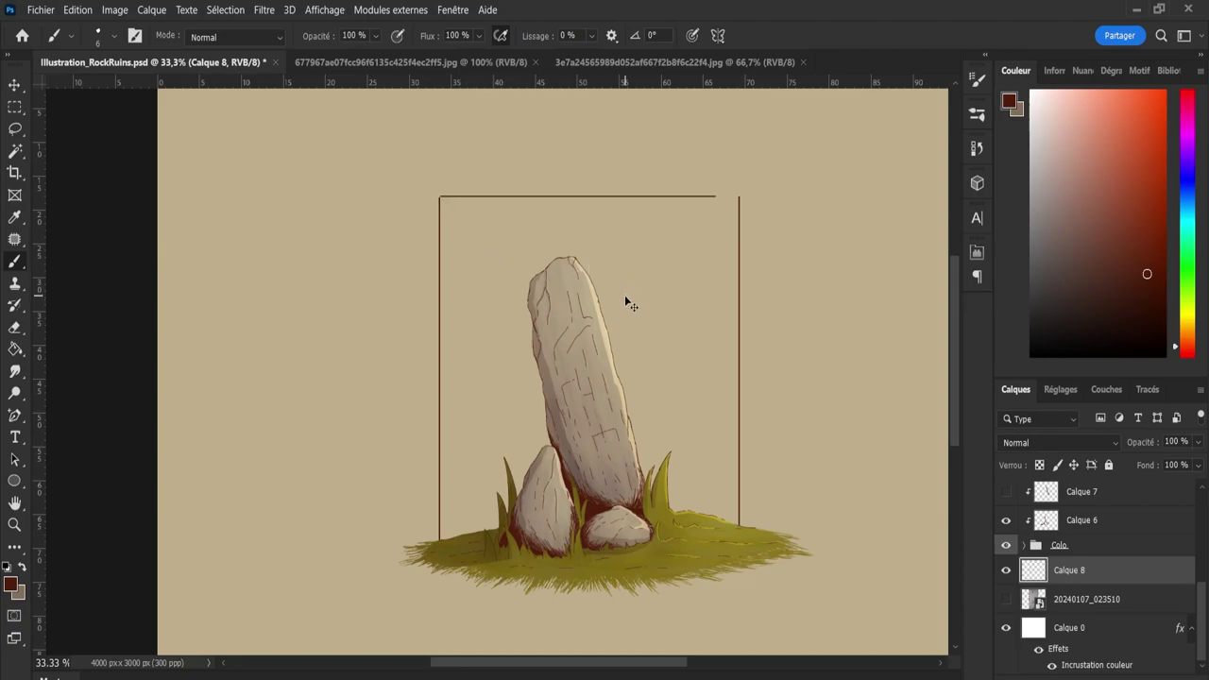
{"action": "key", "text": "ctrl+z"}
{"action": "key", "text": "ctrl+z"}
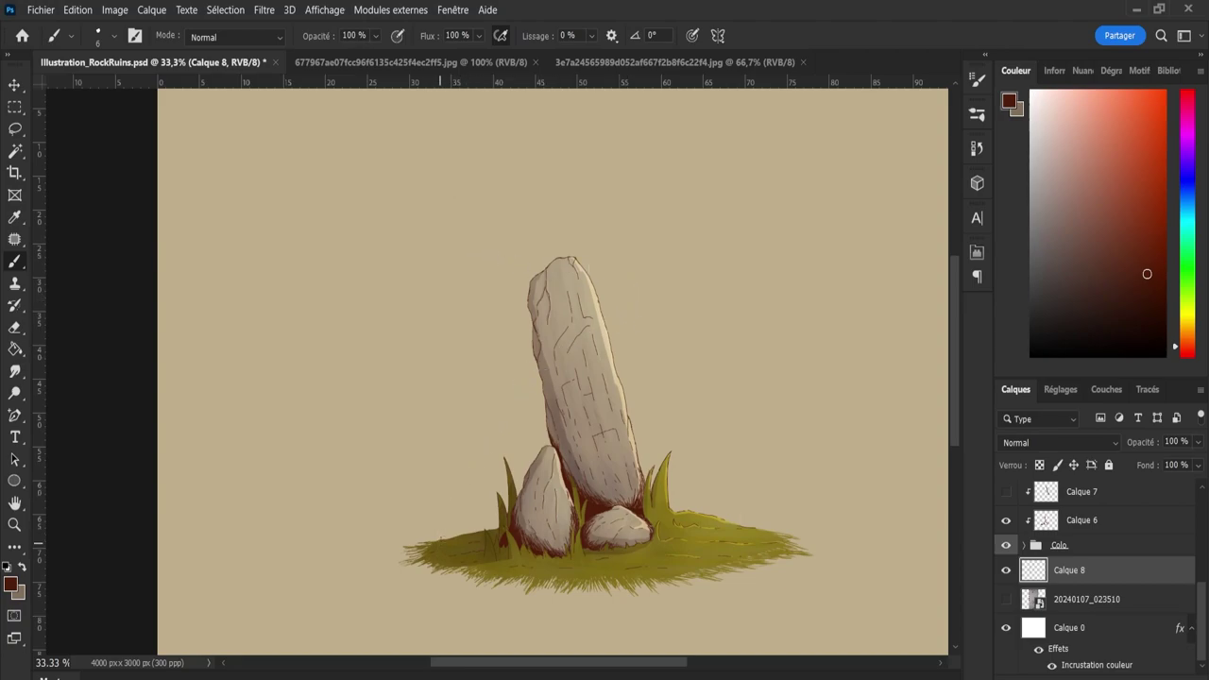
Redraw the left vertical and a straight horizontal line across both verticals, nudged slightly left.
{"action": "left_click_drag", "start_coordinate": [442, 537], "coordinate": [451, 279]}
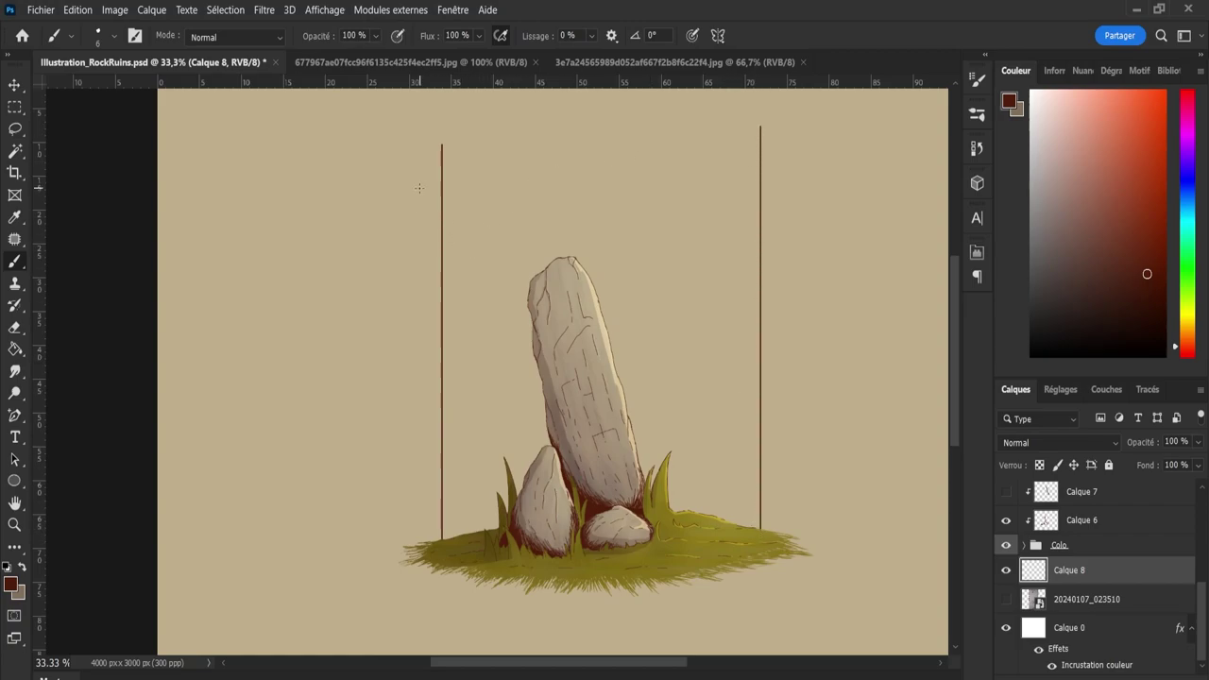
{"action": "left_click_drag", "start_coordinate": [419, 188], "coordinate": [857, 189]}
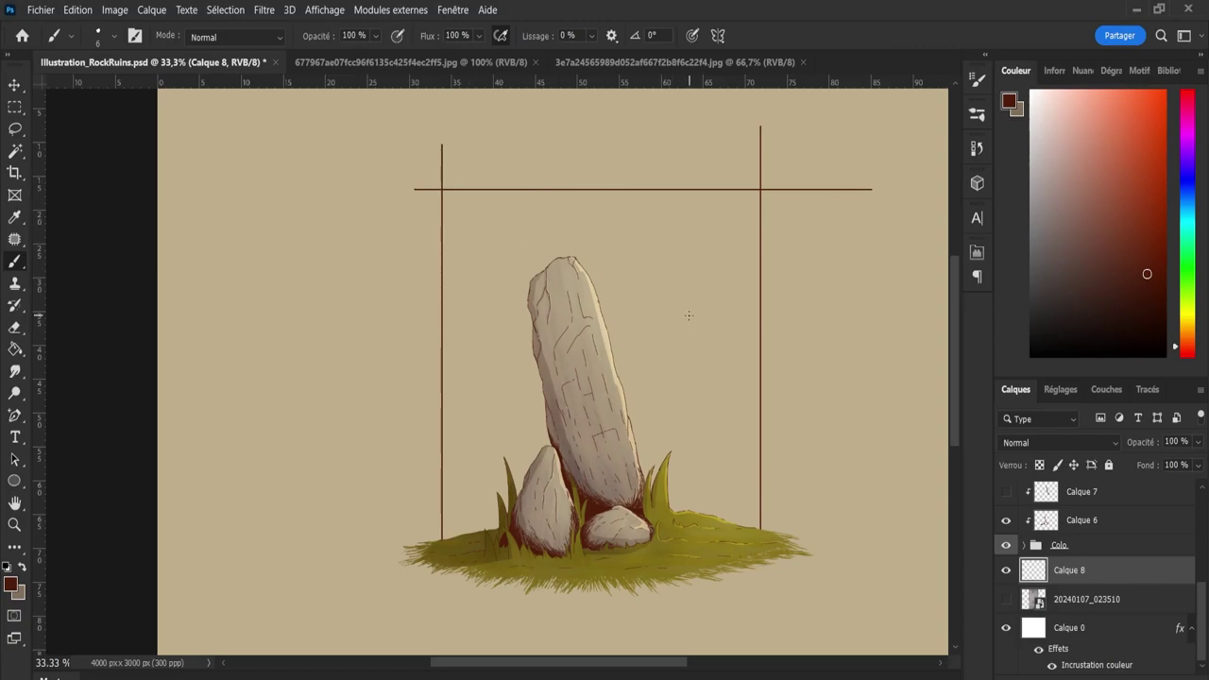
{"action": "key", "text": "v"}
{"action": "key", "text": "Left"}
{"action": "key", "text": "Left"}
{"action": "key", "text": "Left"}
{"action": "key", "text": "Left"}
{"action": "key", "text": "Left"}
{"action": "key", "text": "Left"}
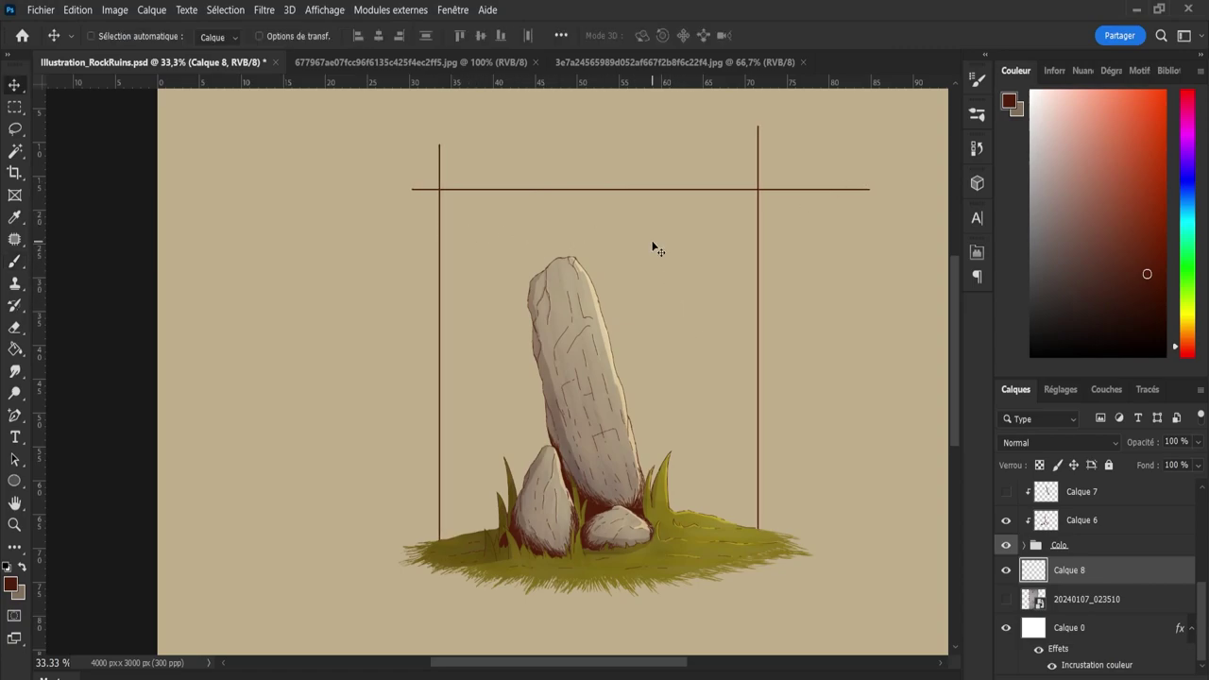
{"action": "key", "text": "Left"}
{"action": "key", "text": "Left"}
{"action": "key", "text": "Left"}
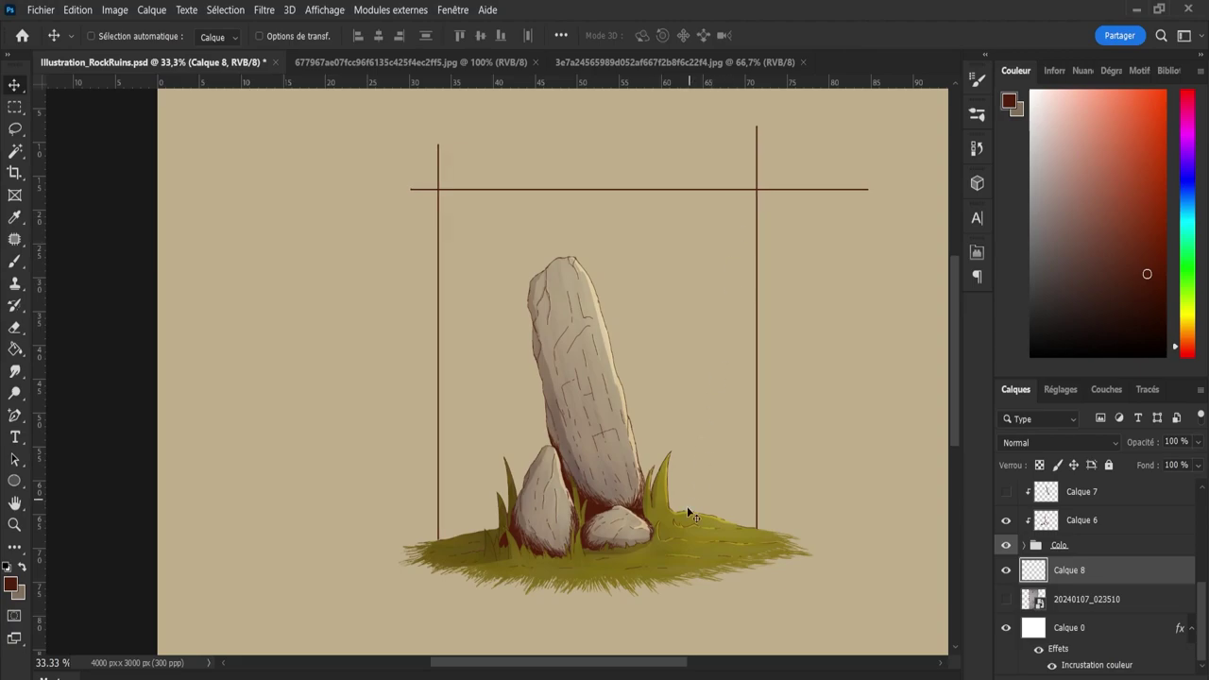
{"action": "left_click_drag", "start_coordinate": [659, 667], "coordinate": [672, 663]}
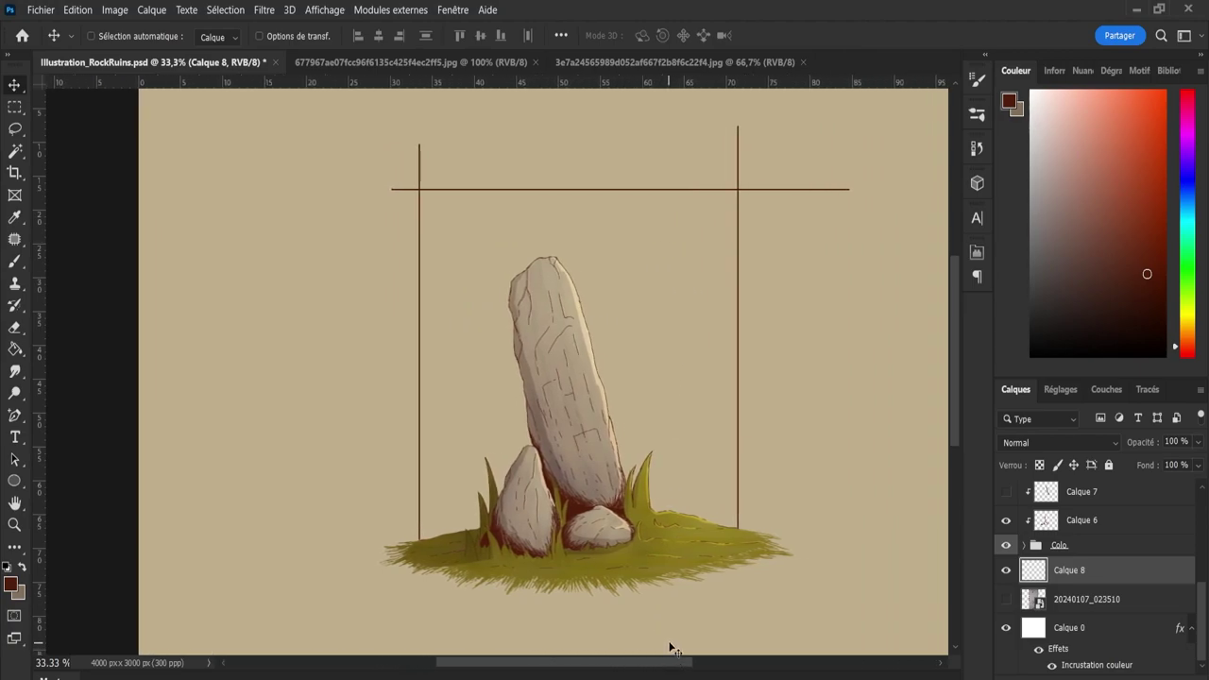
{"action": "key", "text": "ctrl+t"}
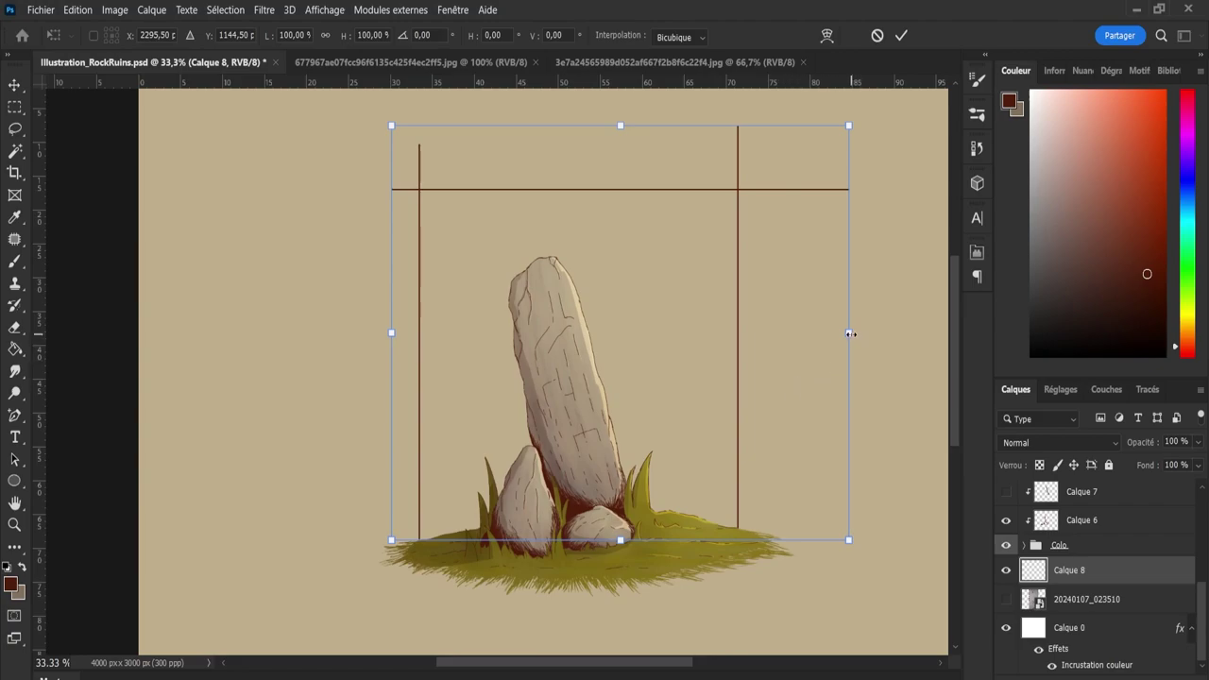
Narrow the frame lines from the right, erase the overhanging corner ends, and add empty layer Calque 9.
{"action": "left_click_drag", "start_coordinate": [850, 333], "coordinate": [823, 333]}
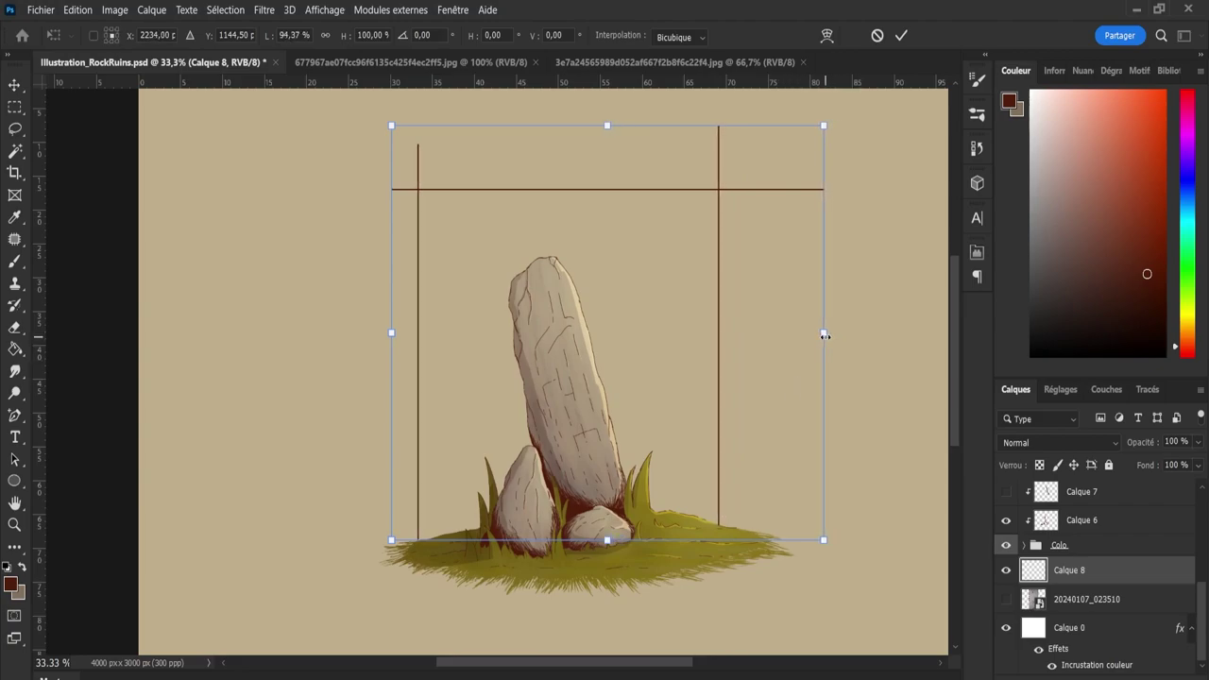
{"action": "left_click", "coordinate": [901, 36]}
{"action": "key", "text": "e"}
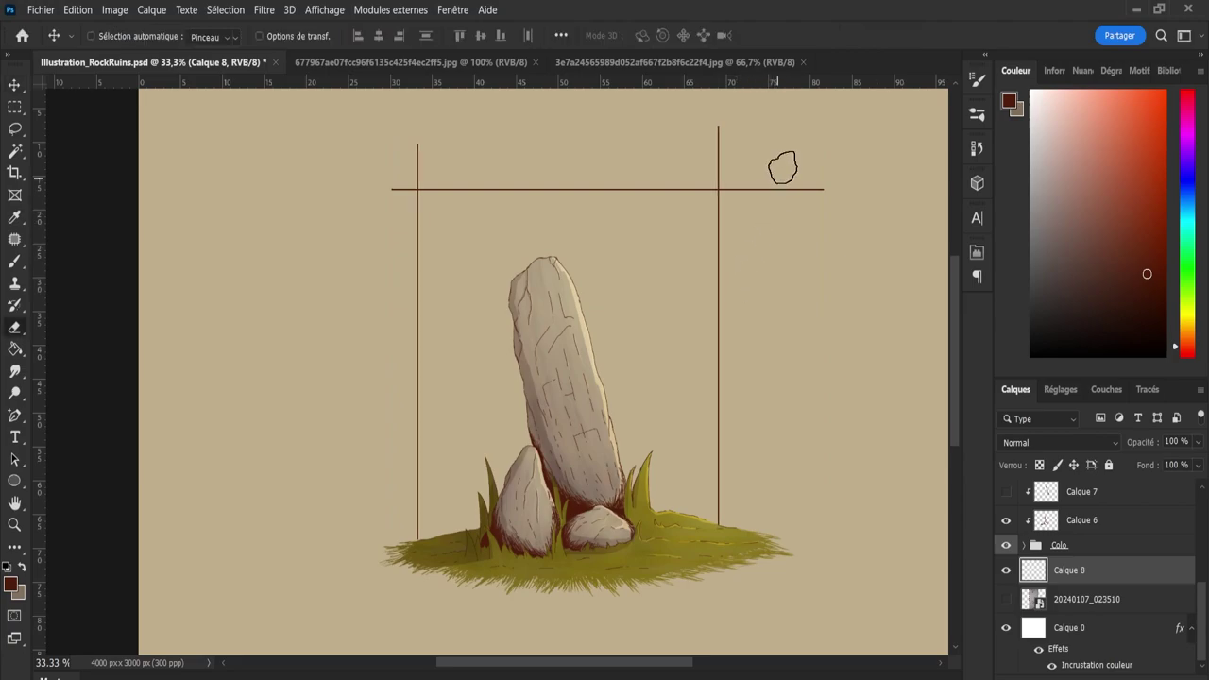
{"action": "left_click_drag", "start_coordinate": [817, 189], "coordinate": [818, 204]}
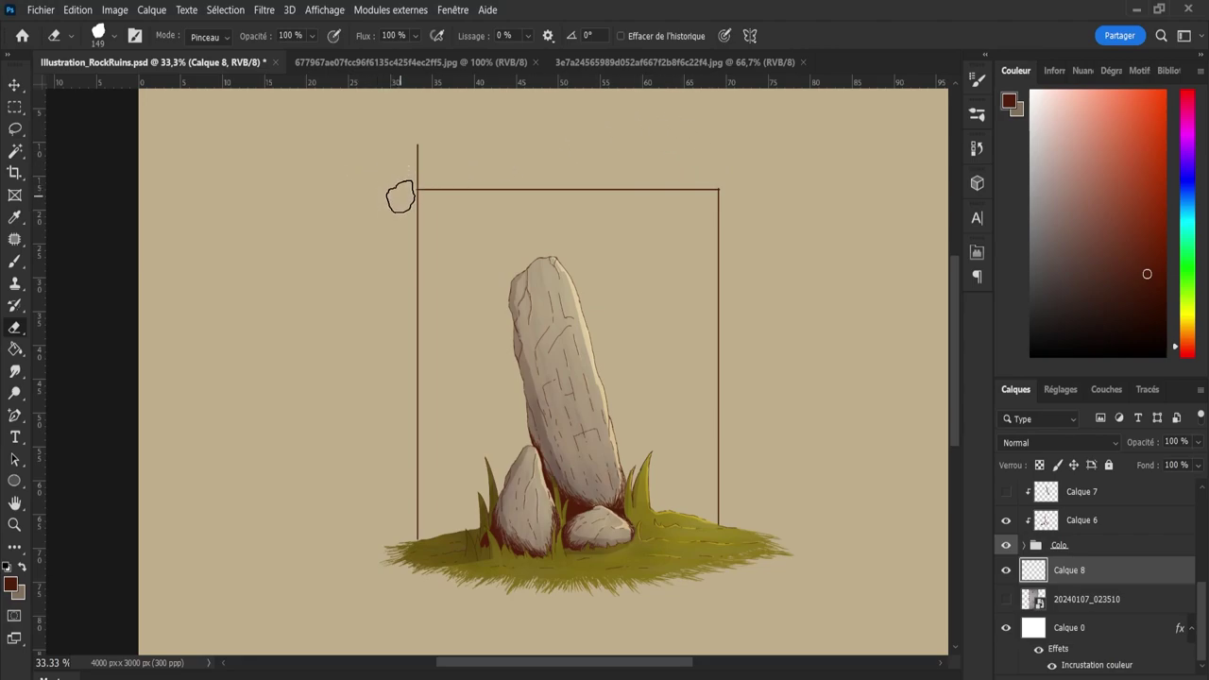
{"action": "left_click_drag", "start_coordinate": [400, 196], "coordinate": [411, 162]}
{"action": "left_click", "coordinate": [1157, 676]}
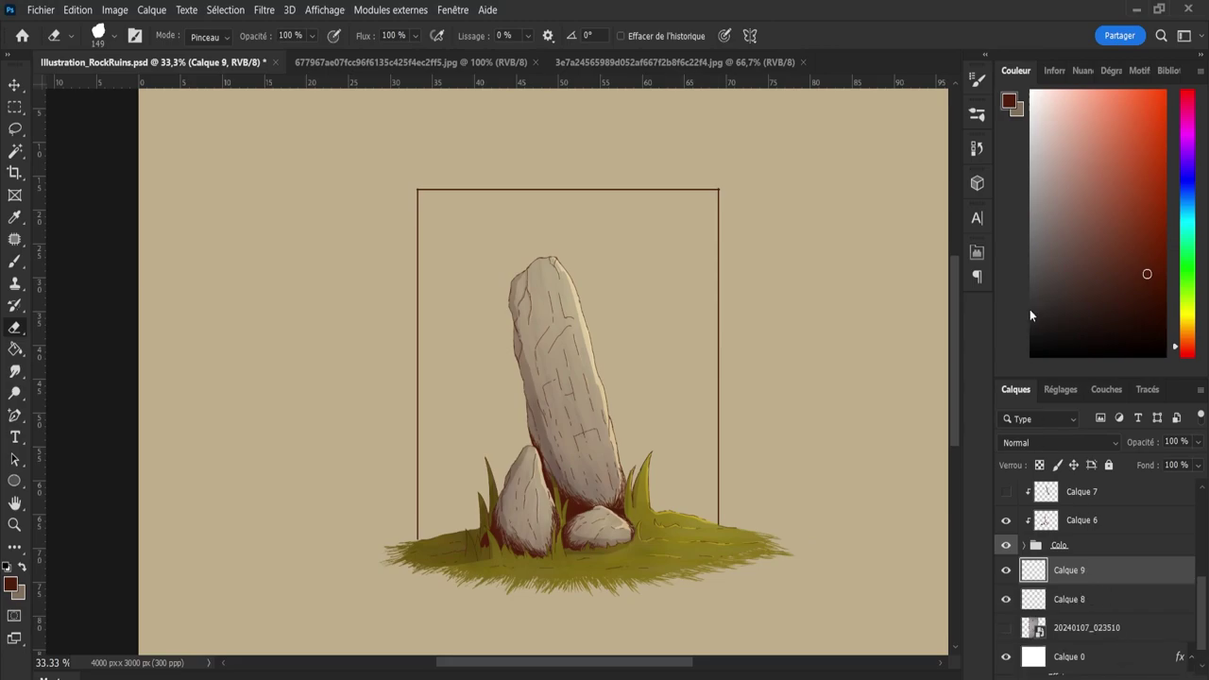
Marquee-select the frame interior from its top-left corner down to the grass line.
{"action": "left_click", "coordinate": [18, 109]}
{"action": "key", "text": "z"}
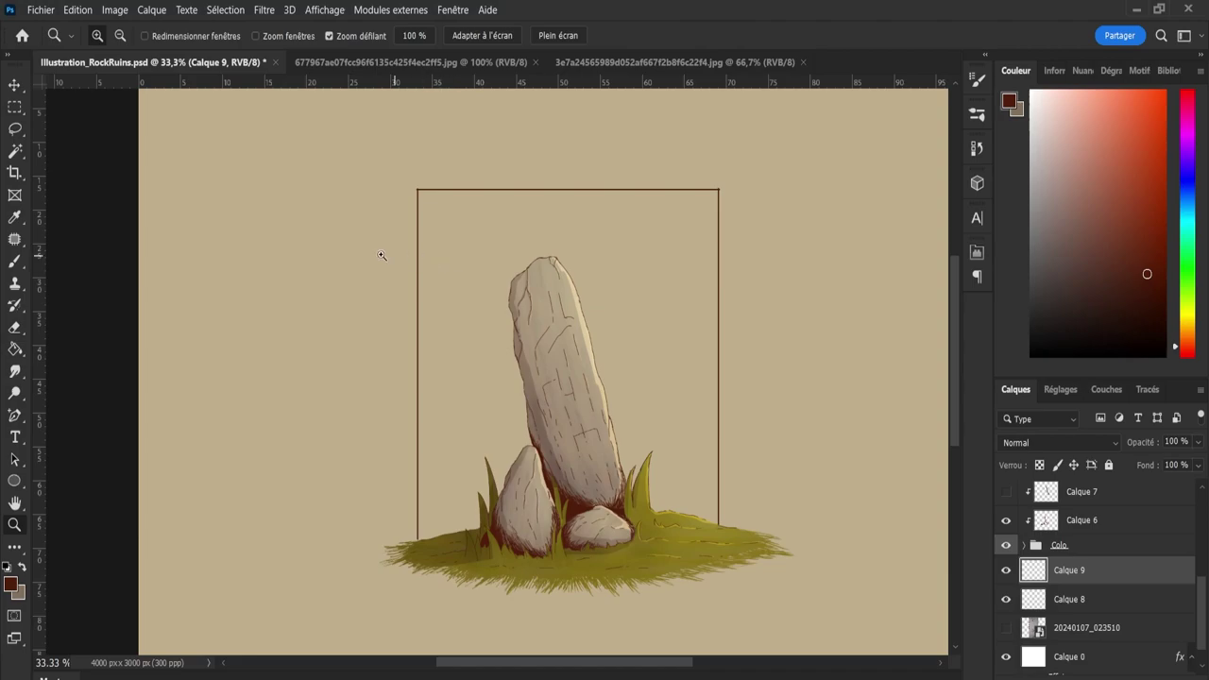
{"action": "left_click_drag", "start_coordinate": [402, 223], "coordinate": [480, 224]}
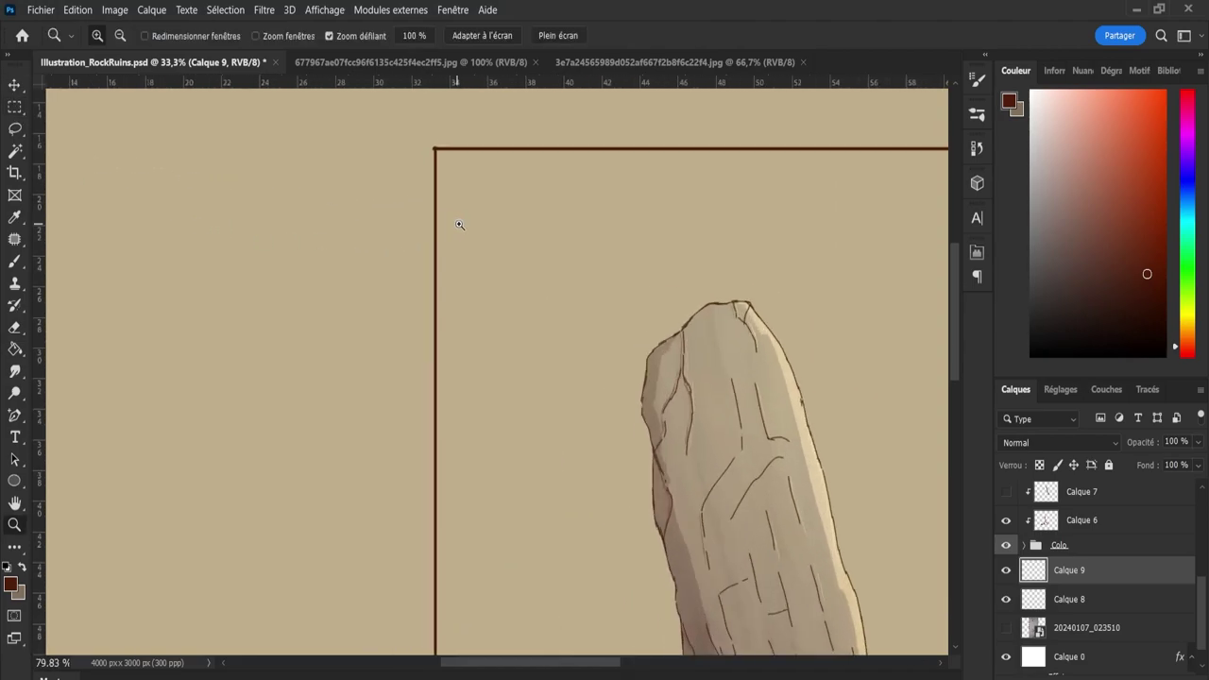
{"action": "left_click", "coordinate": [18, 110]}
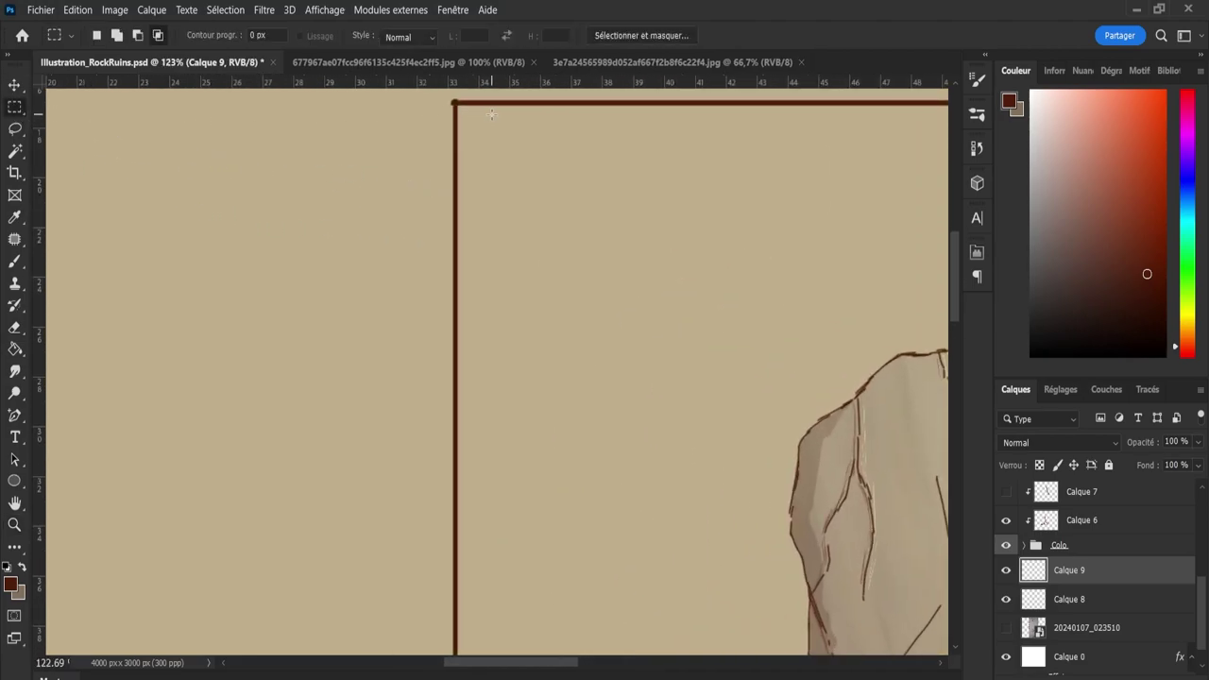
{"action": "mouse_move", "coordinate": [455, 102]}
{"action": "left_mouse_down"}
{"action": "mouse_move", "coordinate": [1007, 666]}
{"action": "mouse_move", "coordinate": [736, 374]}
{"action": "mouse_move", "coordinate": [763, 279]}
{"action": "left_mouse_up"}
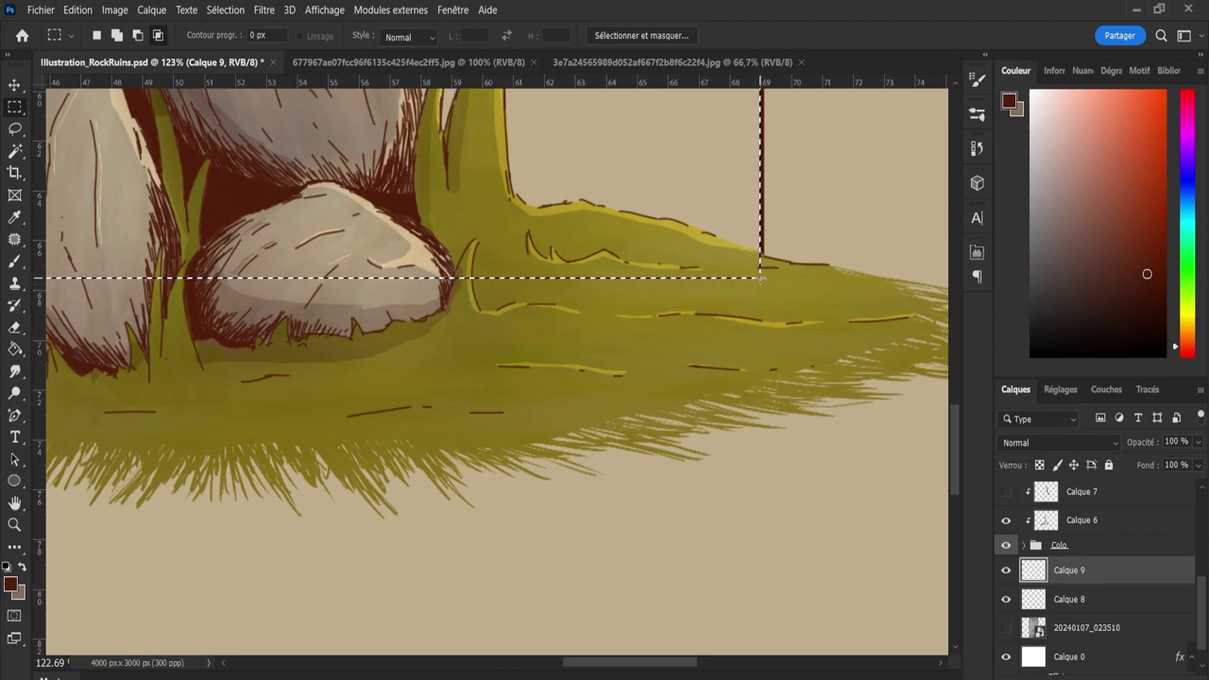
{"action": "key", "text": "z"}
{"action": "scroll", "coordinate": [852, 277], "scroll_direction": "down", "scroll_amount": 4}
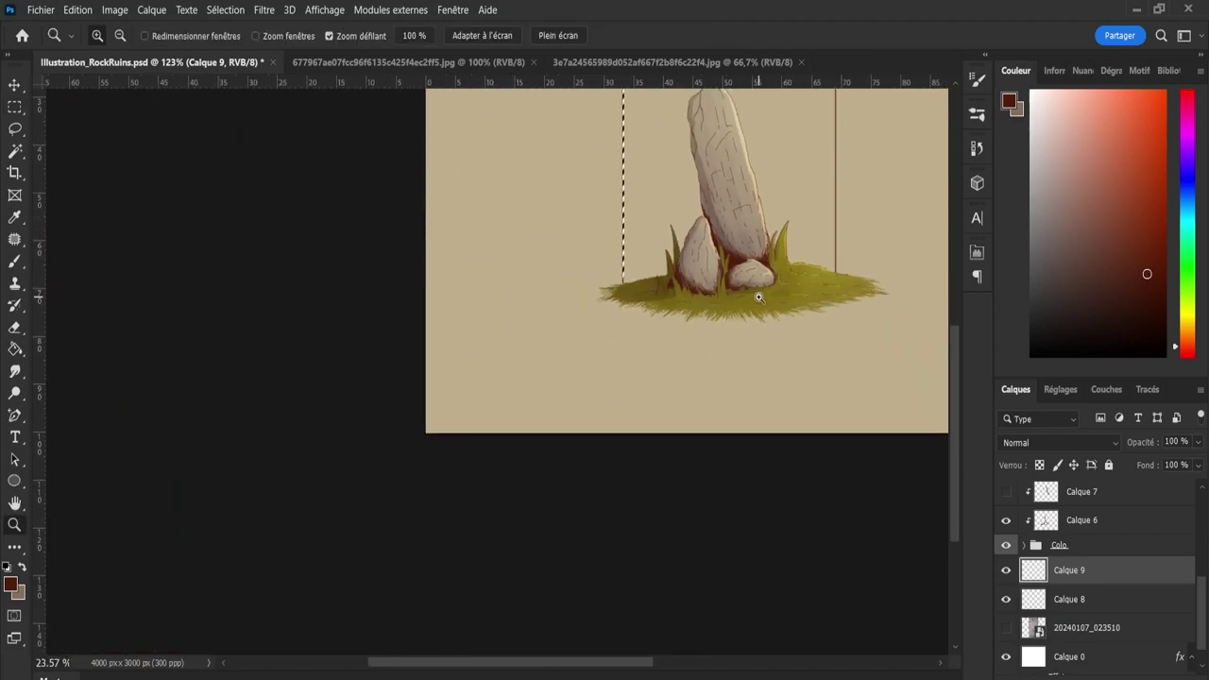
{"action": "scroll", "coordinate": [851, 277], "scroll_direction": "down", "scroll_amount": 1}
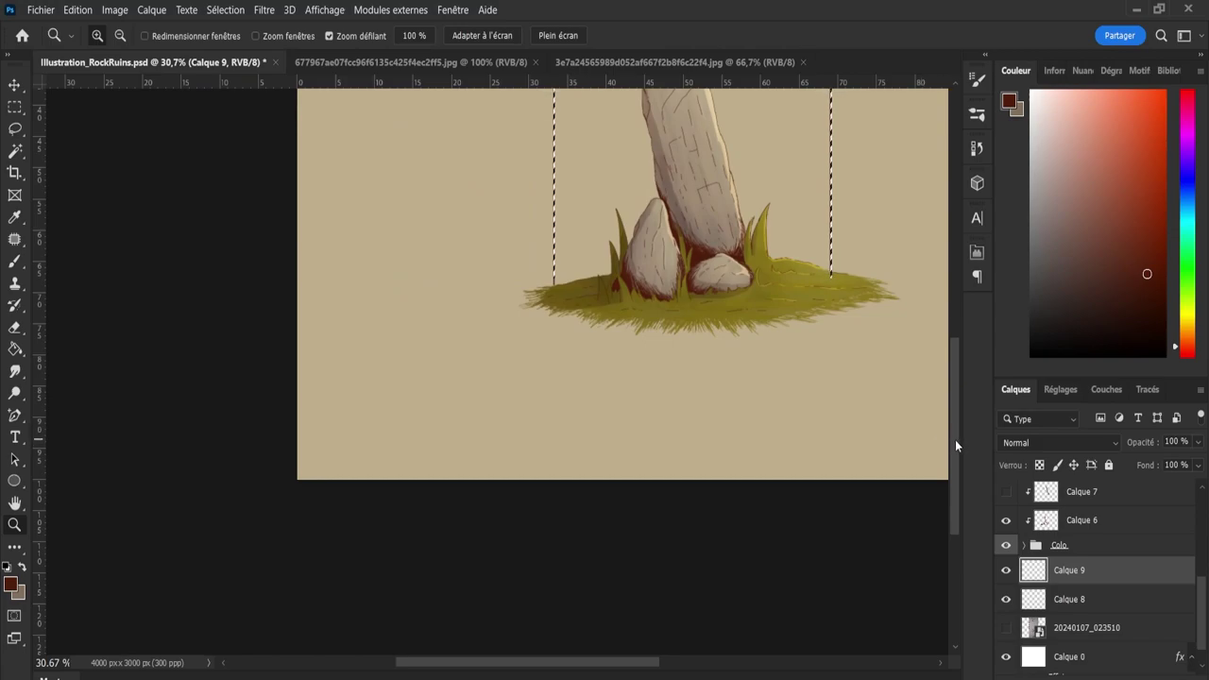
{"action": "left_click_drag", "start_coordinate": [955, 439], "coordinate": [903, 392]}
{"action": "left_click_drag", "start_coordinate": [593, 666], "coordinate": [631, 651]}
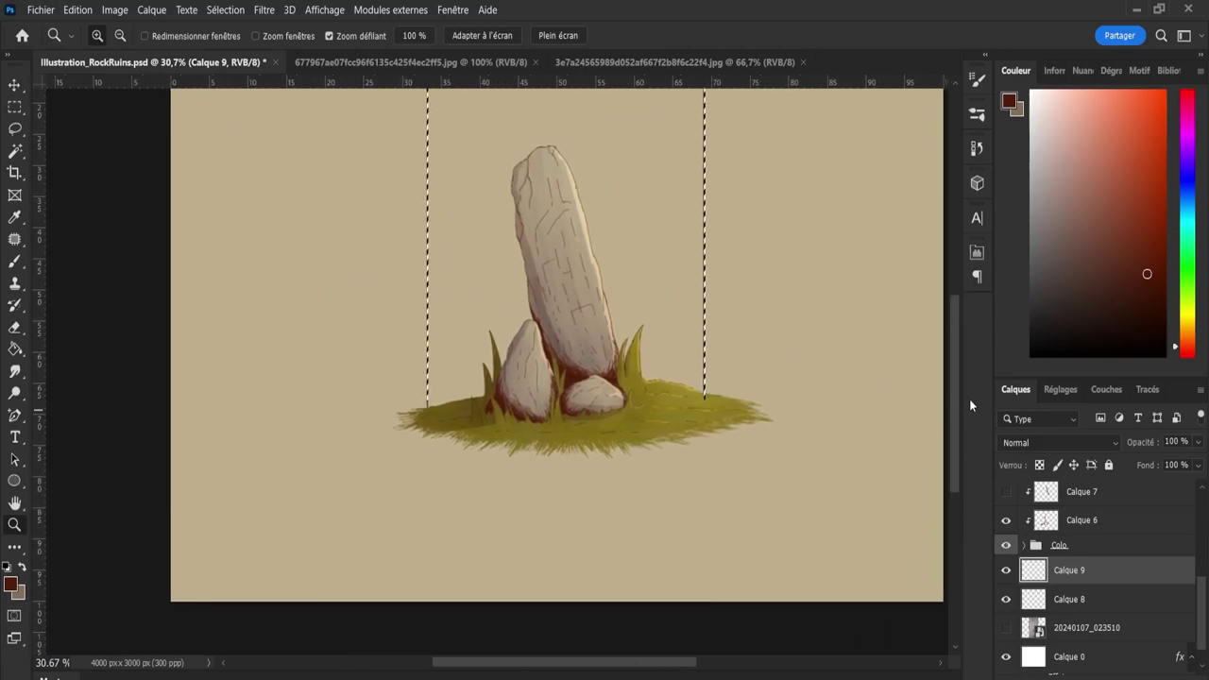
{"action": "left_click_drag", "start_coordinate": [954, 397], "coordinate": [951, 368]}
Sample the beige background and pick a slightly more saturated light tan.
{"action": "key", "text": "i"}
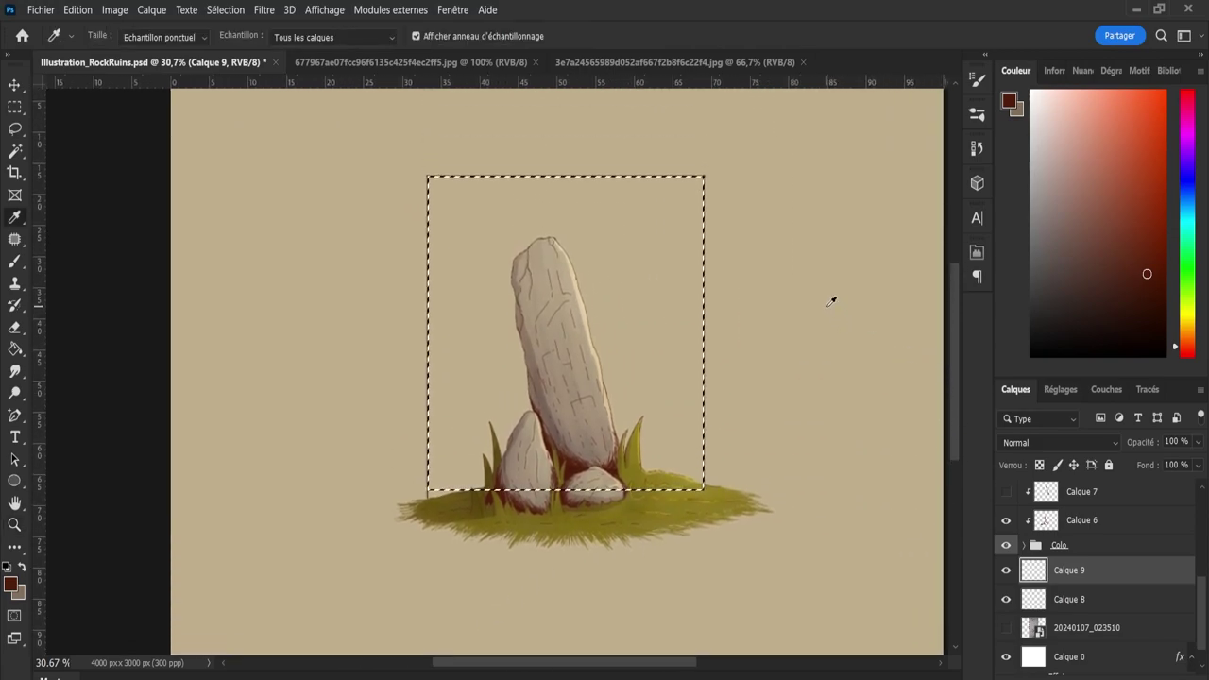
{"action": "left_click", "coordinate": [835, 300]}
{"action": "left_click", "coordinate": [837, 332]}
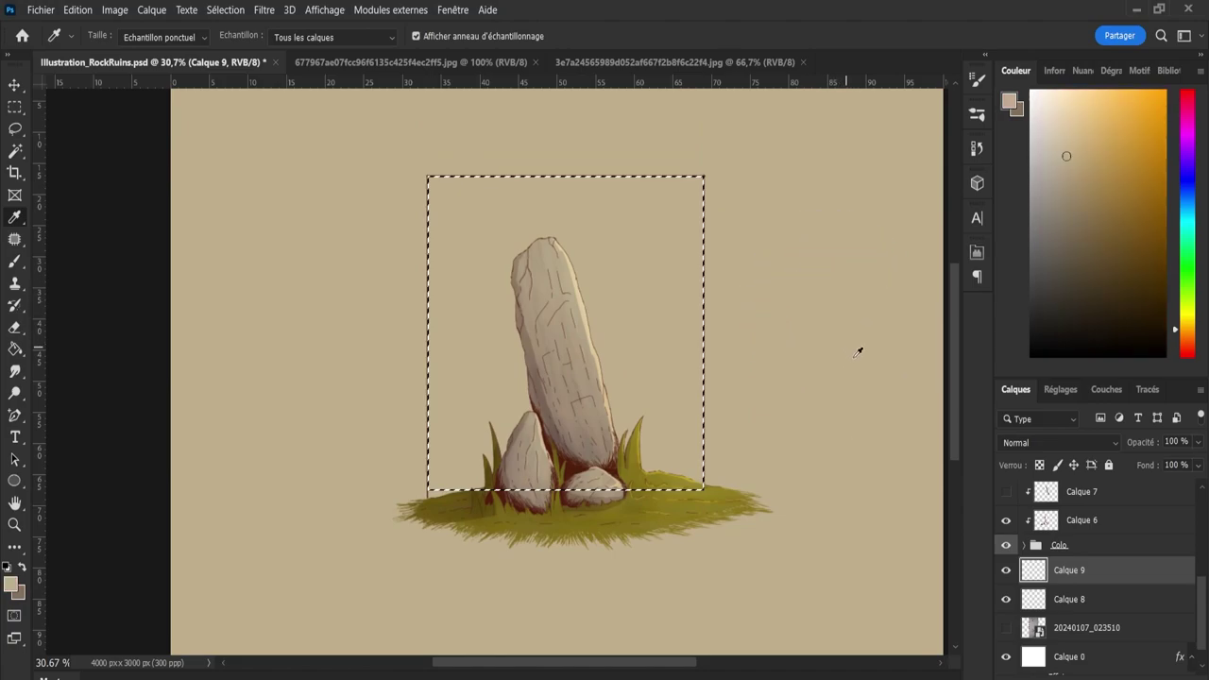
{"action": "left_click", "coordinate": [1092, 167]}
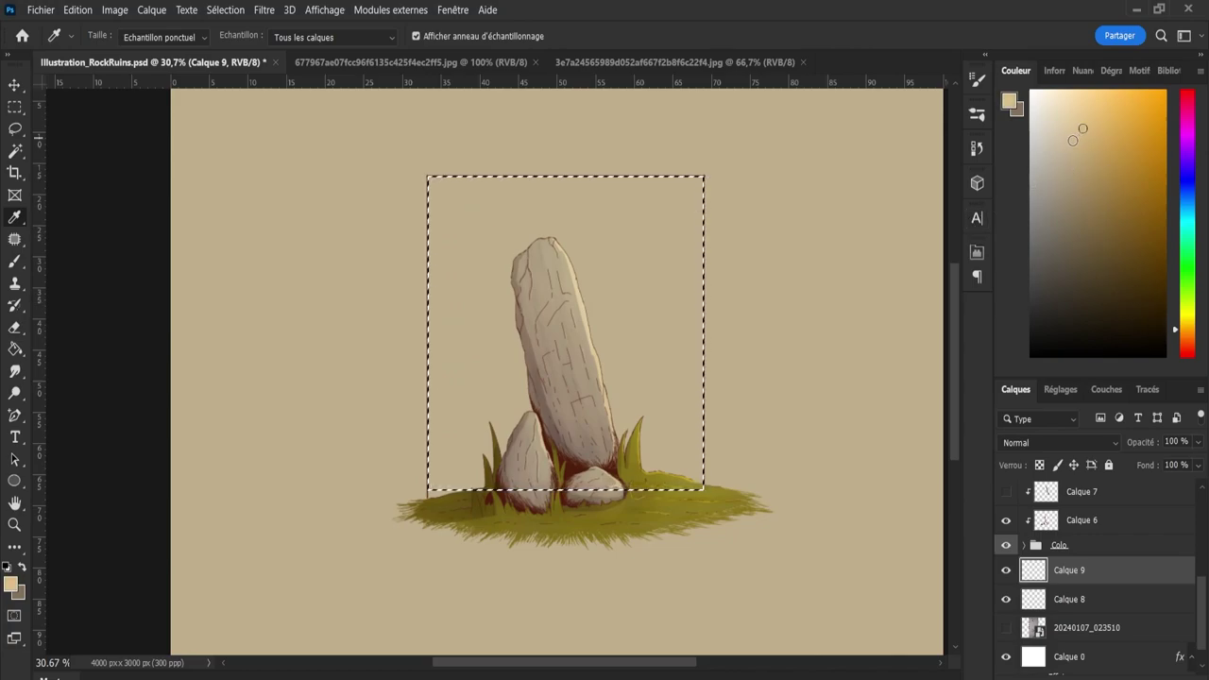
Paint the frame interior light tan with a large brush and add the lower-left grass strip to the selection.
{"action": "key", "text": "b"}
{"action": "key", "text": "bracketright"}
{"action": "key", "text": "bracketright"}
{"action": "key", "text": "bracketright"}
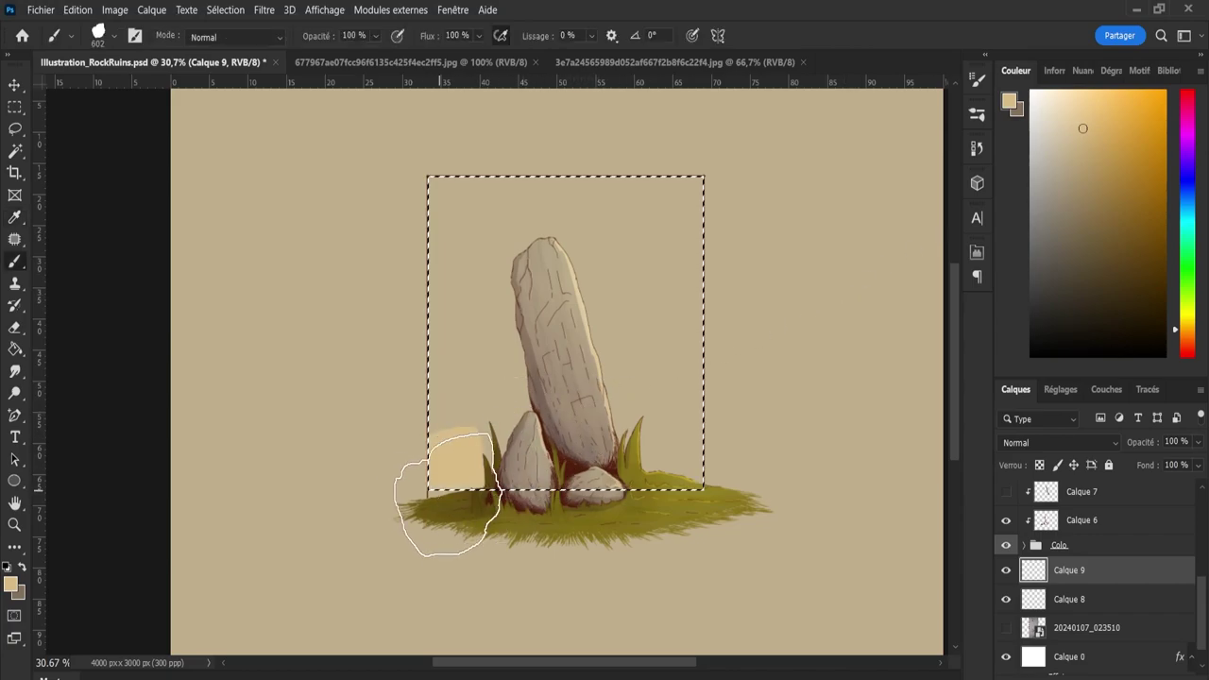
{"action": "mouse_move", "coordinate": [437, 493]}
{"action": "left_mouse_down"}
{"action": "mouse_move", "coordinate": [755, 406]}
{"action": "mouse_move", "coordinate": [450, 382]}
{"action": "mouse_move", "coordinate": [660, 342]}
{"action": "mouse_move", "coordinate": [522, 309]}
{"action": "mouse_move", "coordinate": [480, 230]}
{"action": "left_mouse_up"}
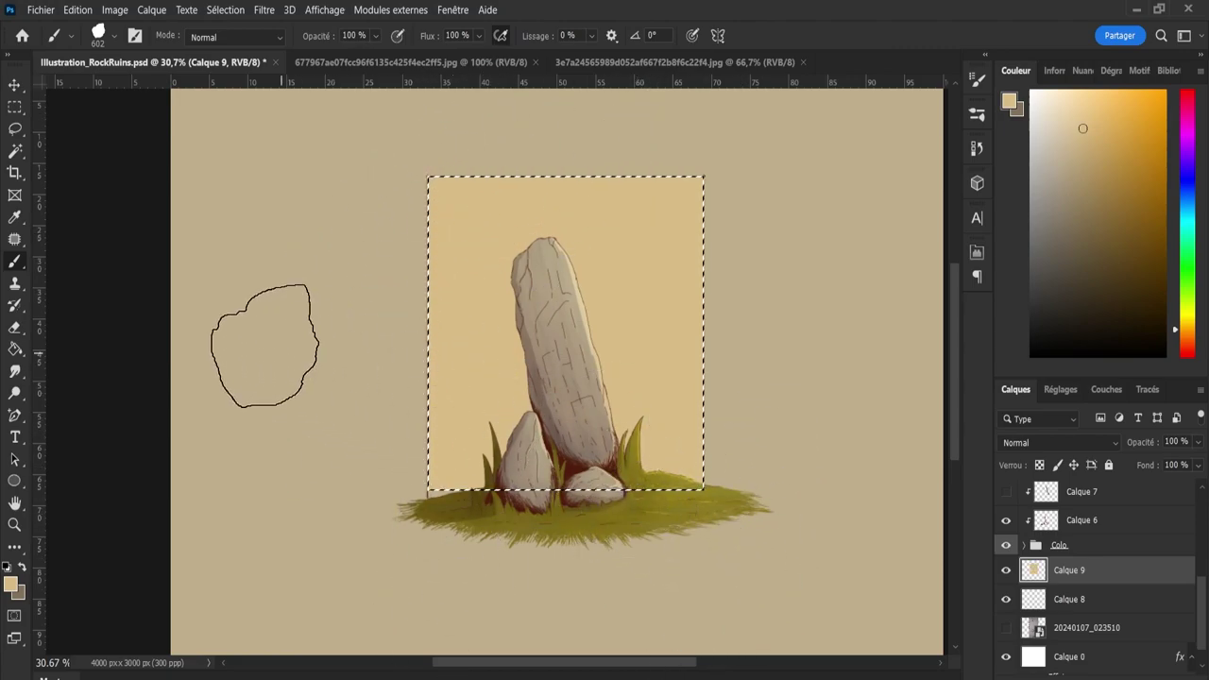
{"action": "left_click", "coordinate": [15, 107]}
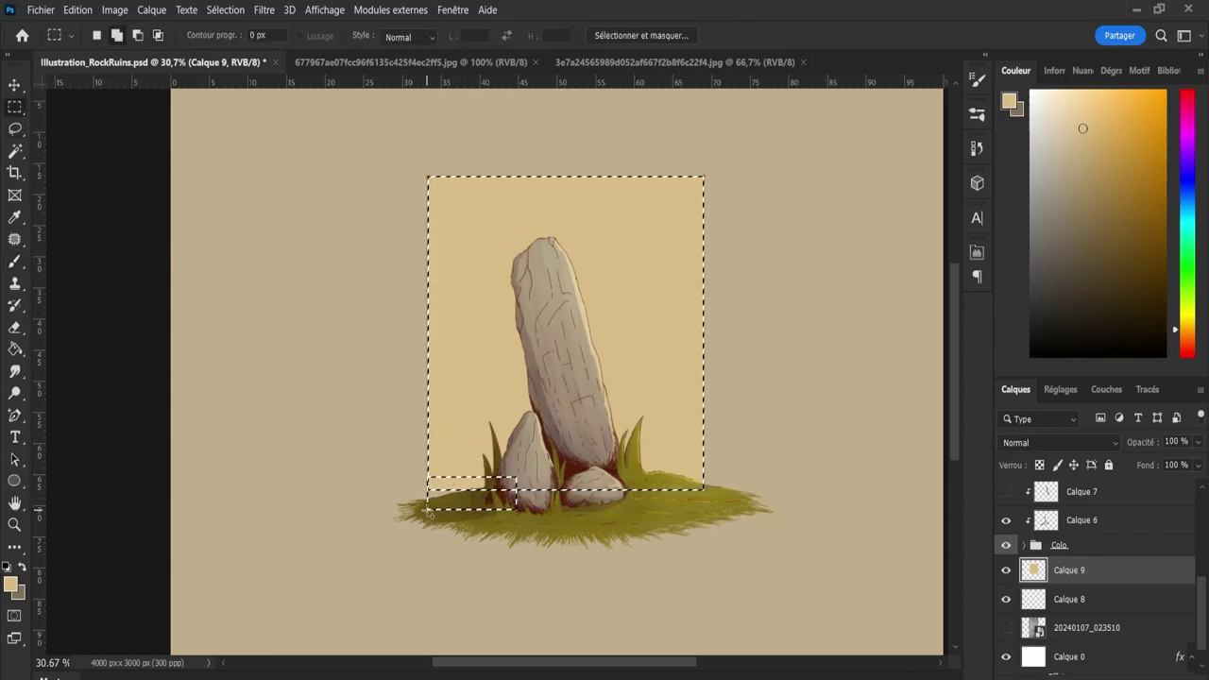
{"action": "left_click_drag", "start_coordinate": [479, 491], "coordinate": [427, 510]}
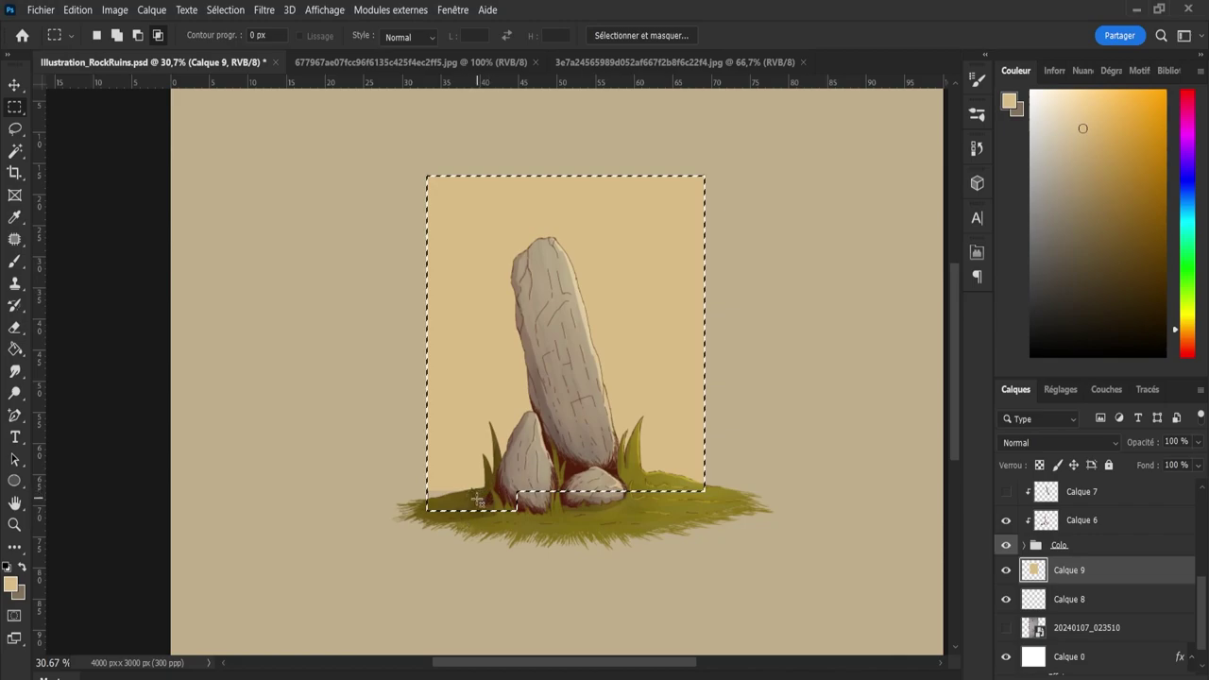
{"action": "key", "text": "b"}
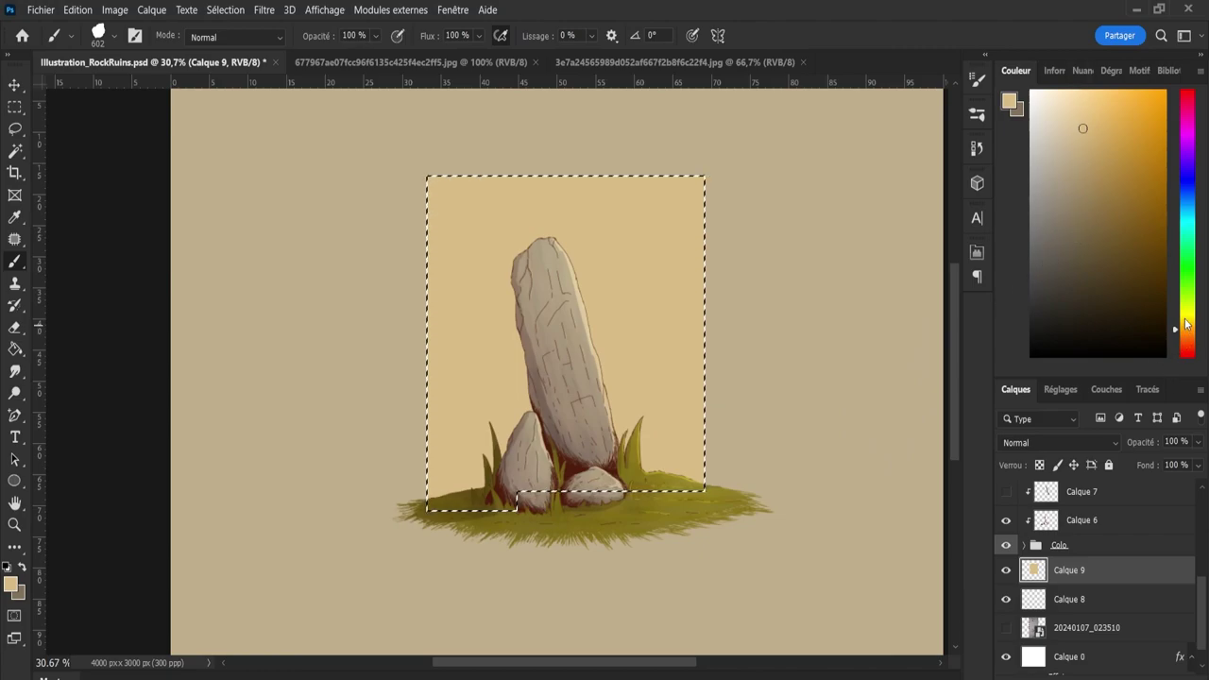
Paint a soft light-yellow glow in the upper-right sky with the brush enlarged to 1089.
{"action": "left_click_drag", "start_coordinate": [1186, 323], "coordinate": [1186, 319]}
{"action": "left_click_drag", "start_coordinate": [1068, 118], "coordinate": [1065, 106]}
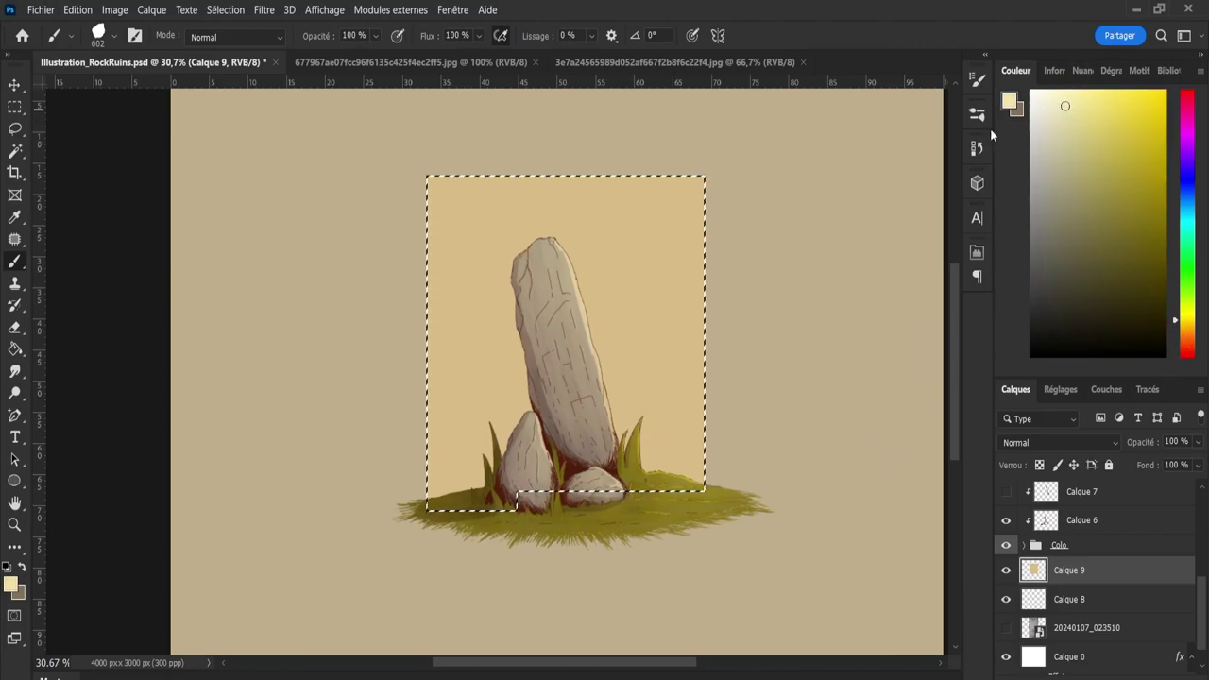
{"action": "left_click_drag", "start_coordinate": [588, 121], "coordinate": [567, 108]}
{"action": "key", "text": "ctrl+z"}
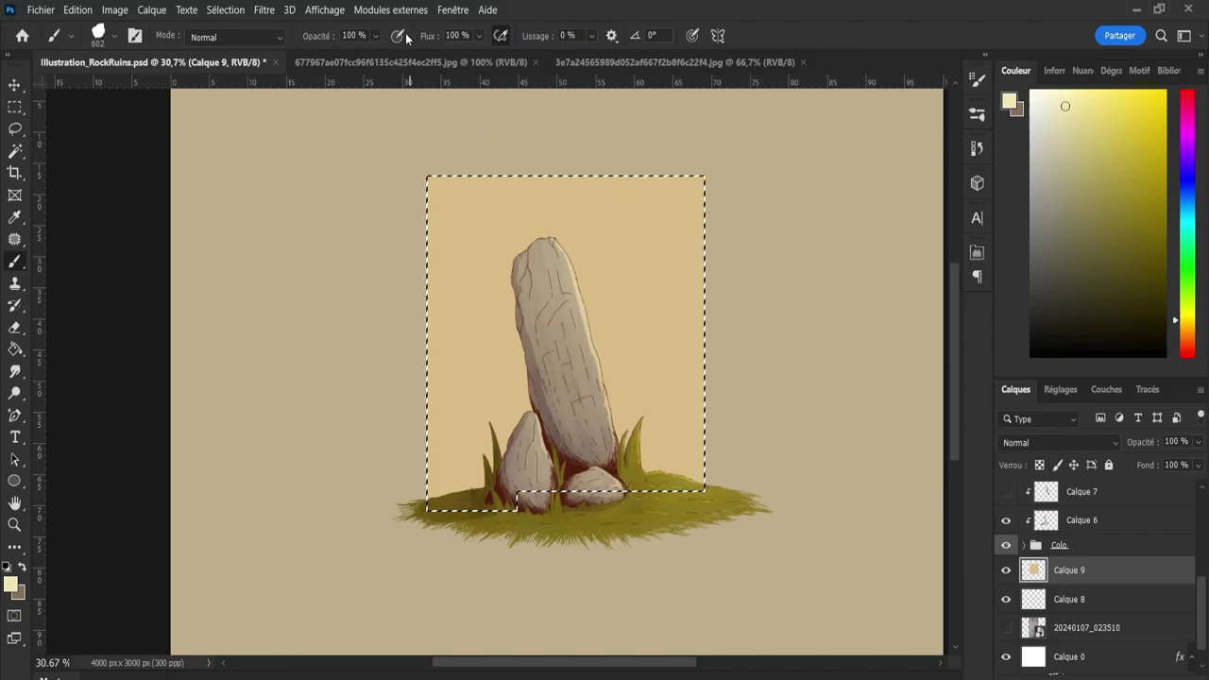
{"action": "key", "text": "bracketright"}
{"action": "key", "text": "bracketright"}
{"action": "key", "text": "bracketright"}
{"action": "left_click_drag", "start_coordinate": [642, 217], "coordinate": [687, 237]}
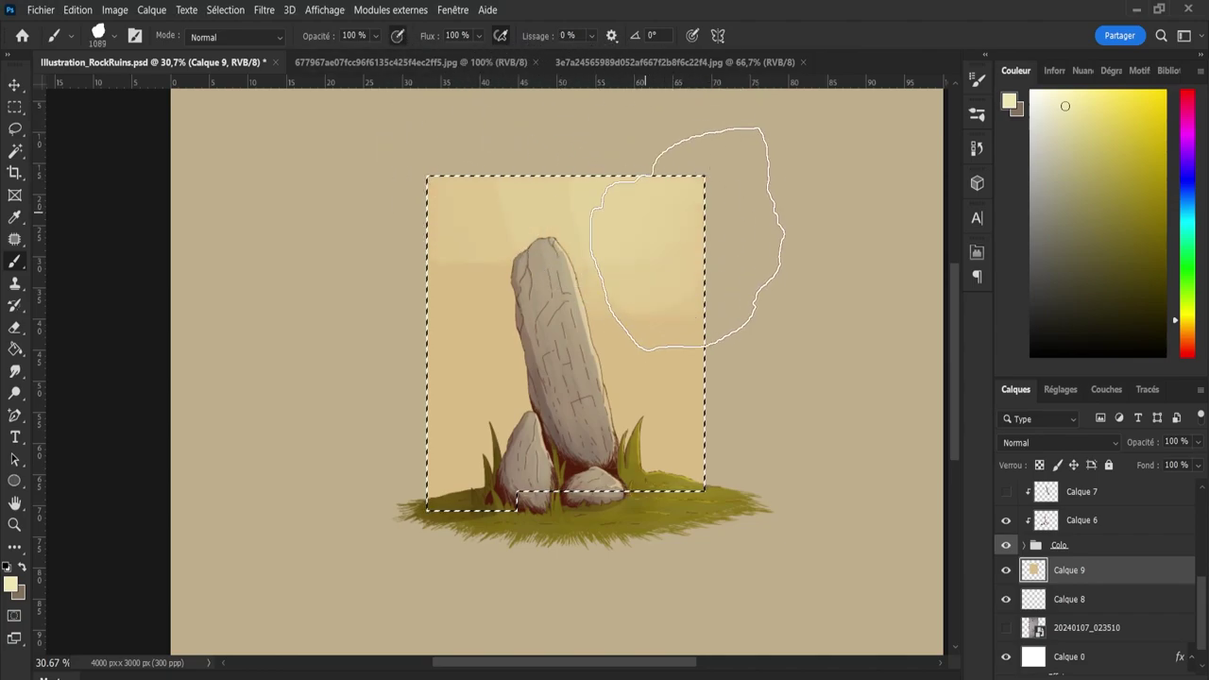
{"action": "left_click_drag", "start_coordinate": [651, 283], "coordinate": [673, 316]}
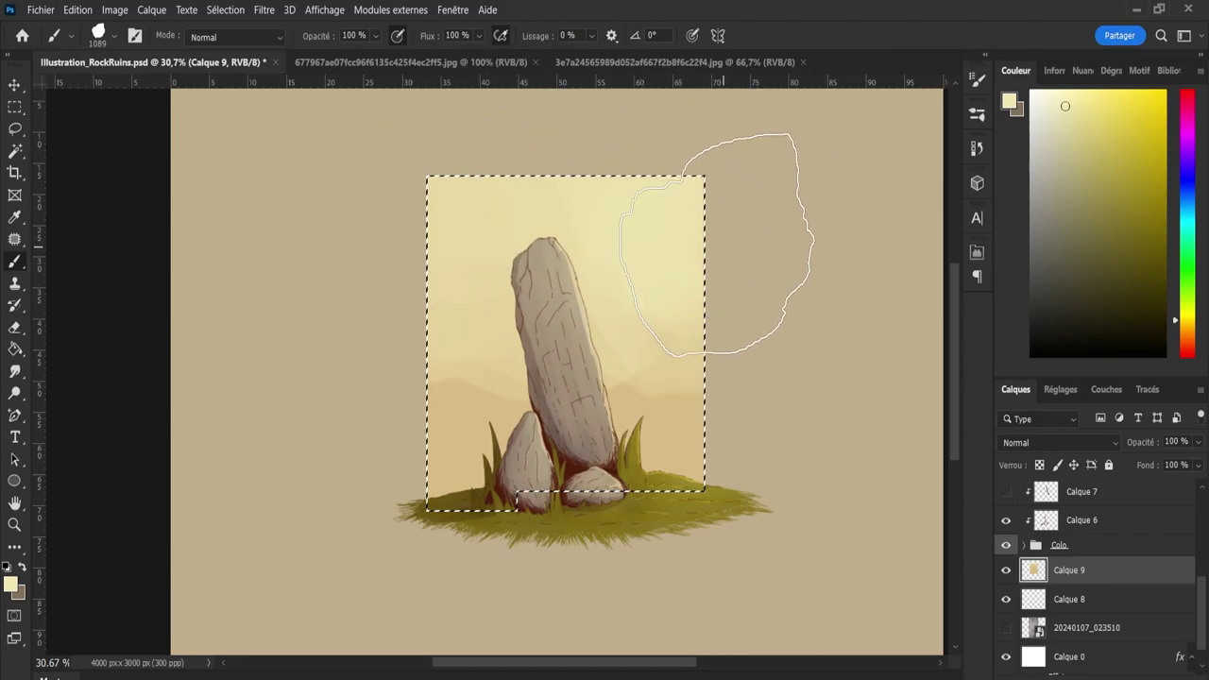
Shift the paint toward warm orange and brush peach-orange evenly across the sky.
{"action": "key", "text": "i"}
{"action": "left_click", "coordinate": [808, 273]}
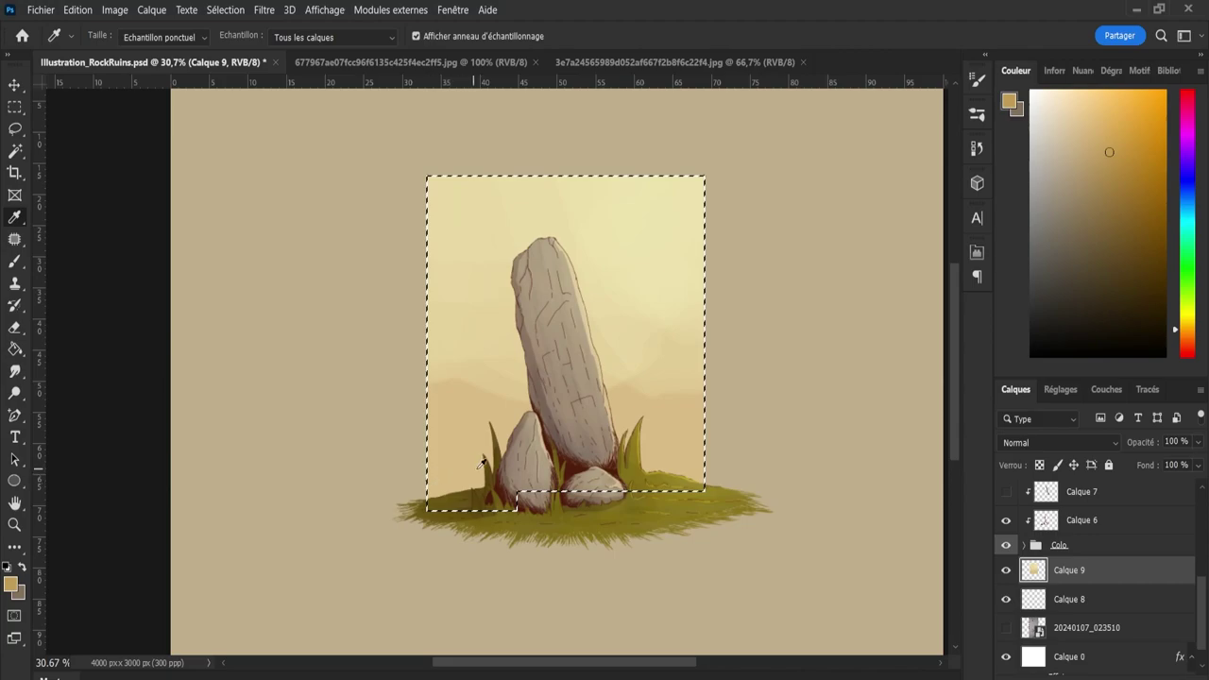
{"action": "key", "text": "b"}
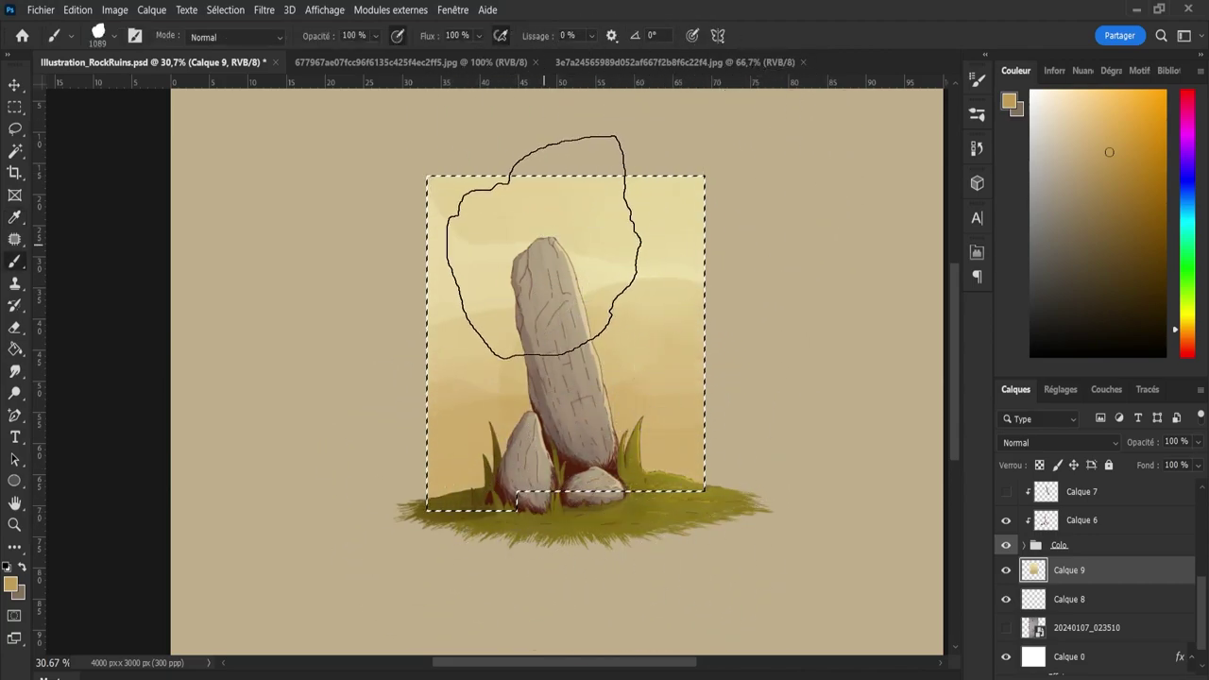
{"action": "left_click", "coordinate": [473, 276], "text": "alt"}
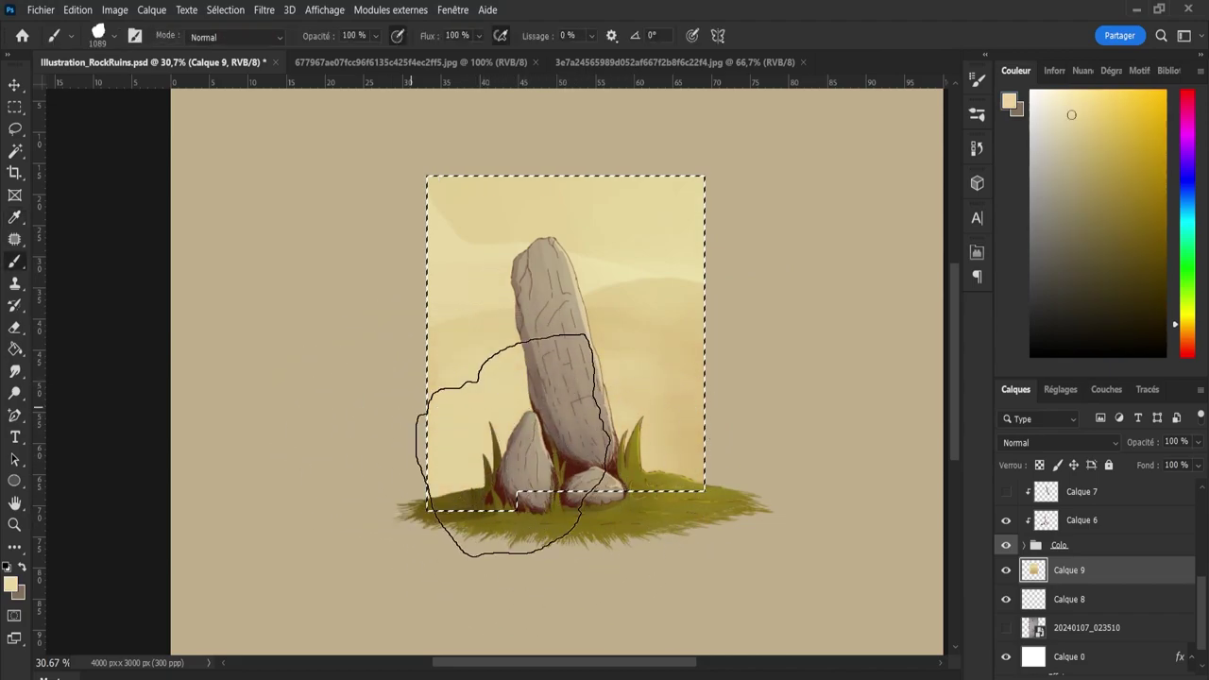
{"action": "left_click", "coordinate": [1099, 138]}
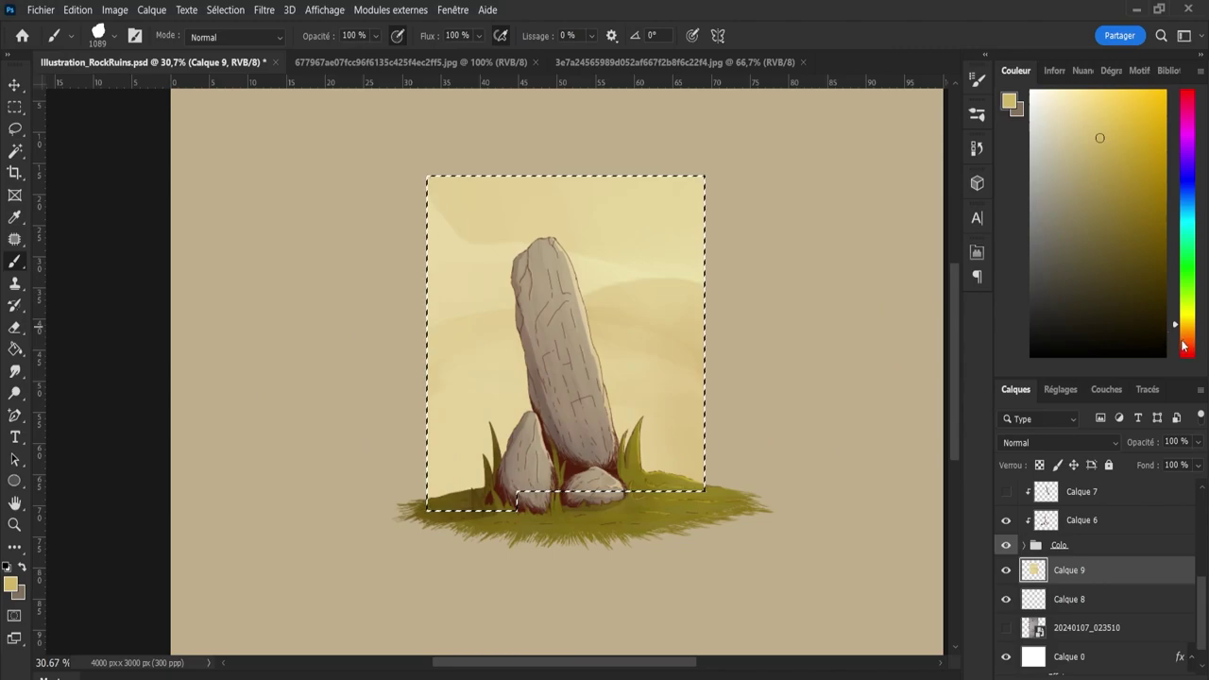
{"action": "left_click_drag", "start_coordinate": [1183, 347], "coordinate": [1183, 333]}
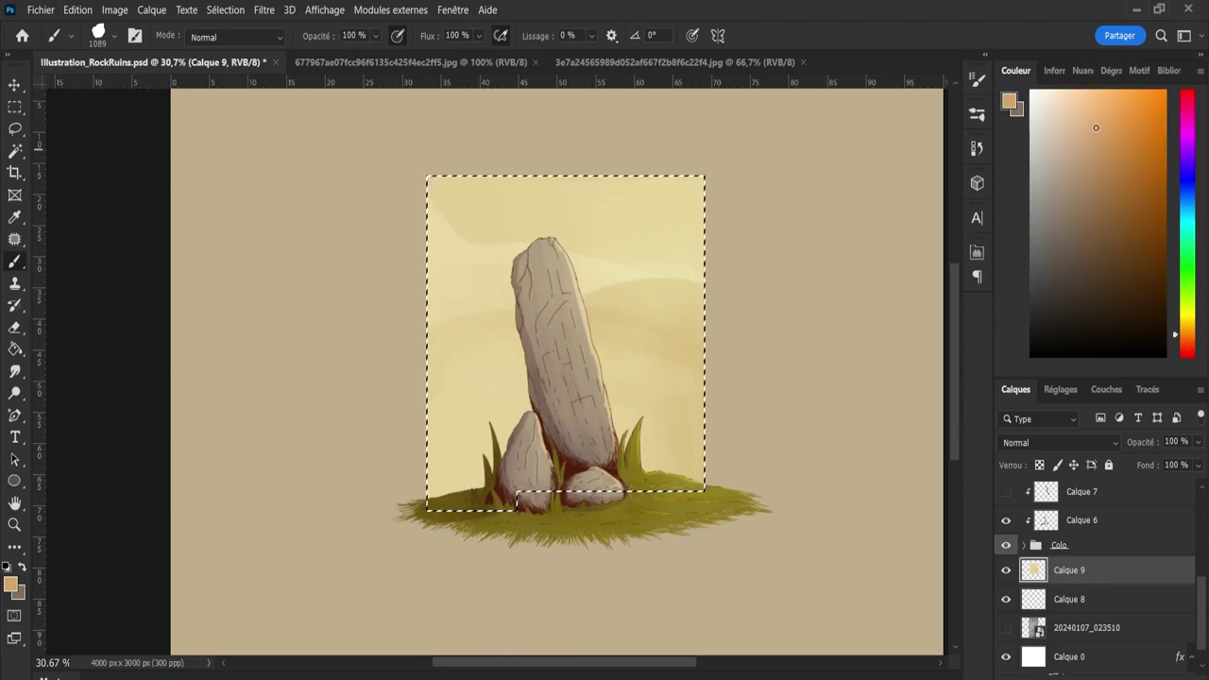
{"action": "left_click_drag", "start_coordinate": [674, 142], "coordinate": [718, 312]}
{"action": "mouse_move", "coordinate": [652, 203]}
{"action": "left_mouse_down"}
{"action": "mouse_move", "coordinate": [764, 326]}
{"action": "mouse_move", "coordinate": [696, 122]}
{"action": "mouse_move", "coordinate": [614, 135]}
{"action": "mouse_move", "coordinate": [599, 154]}
{"action": "left_mouse_up"}
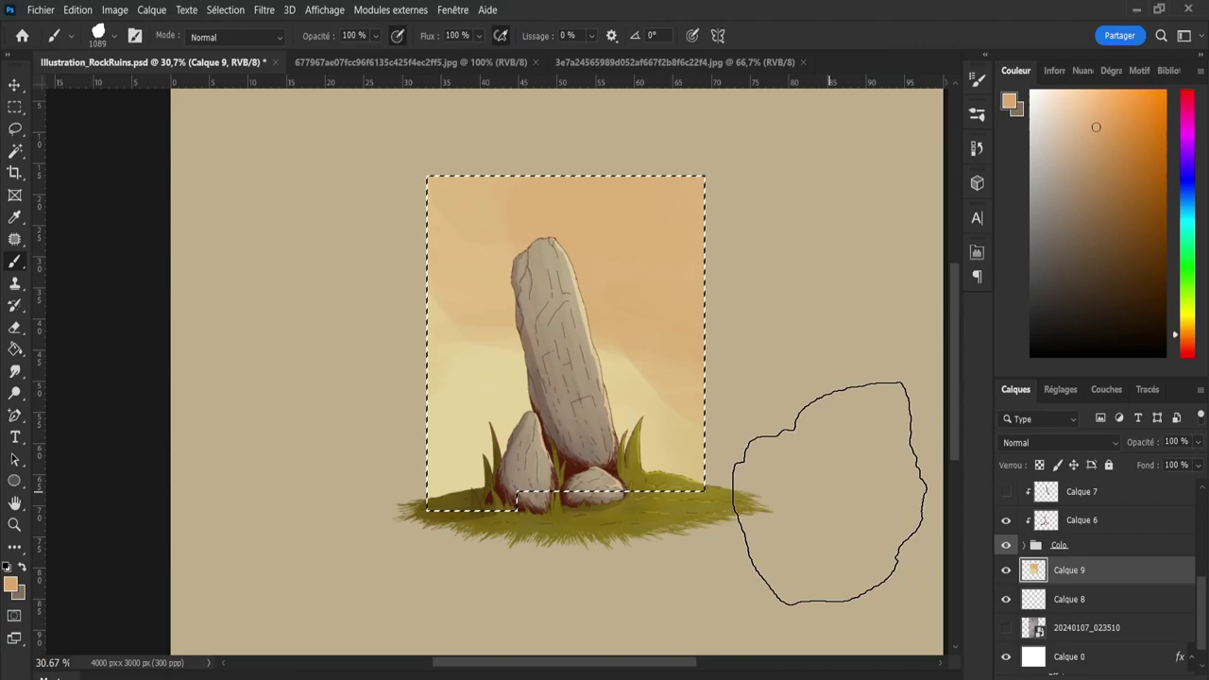
{"action": "left_click_drag", "start_coordinate": [485, 310], "coordinate": [607, 445]}
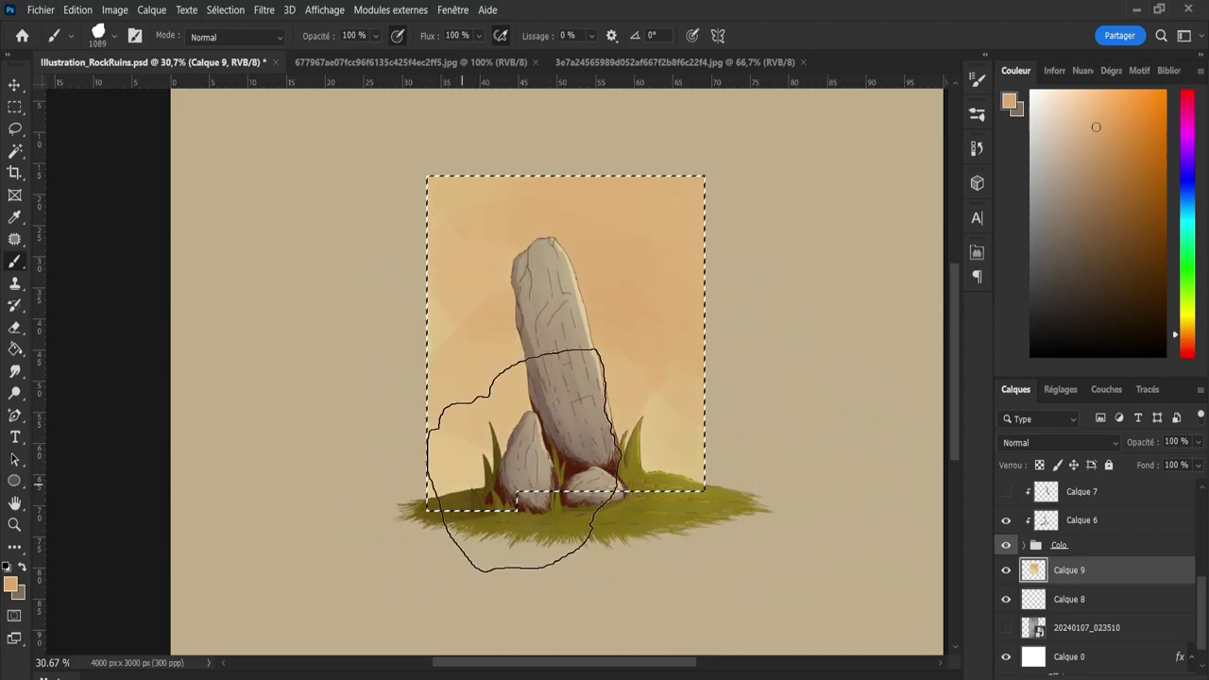
{"action": "left_click_drag", "start_coordinate": [518, 460], "coordinate": [500, 284]}
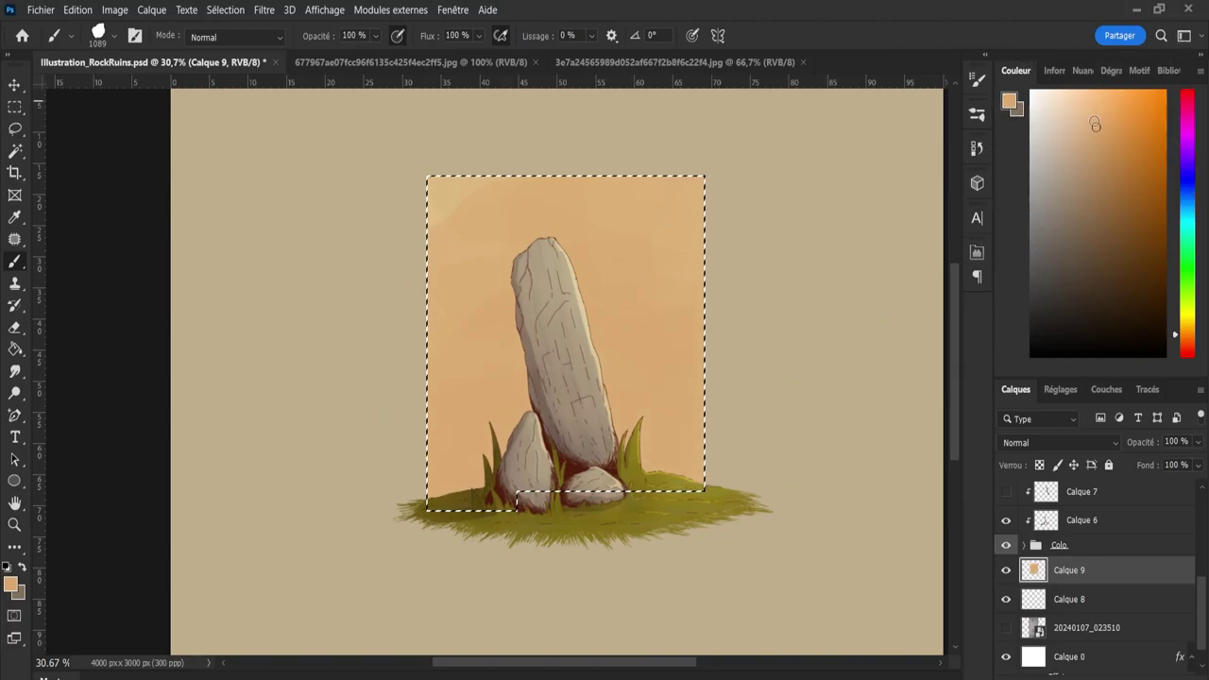
Blend a lighter yellow glow behind the stone at 64% opacity with a 1386 brush.
{"action": "left_click", "coordinate": [1079, 113]}
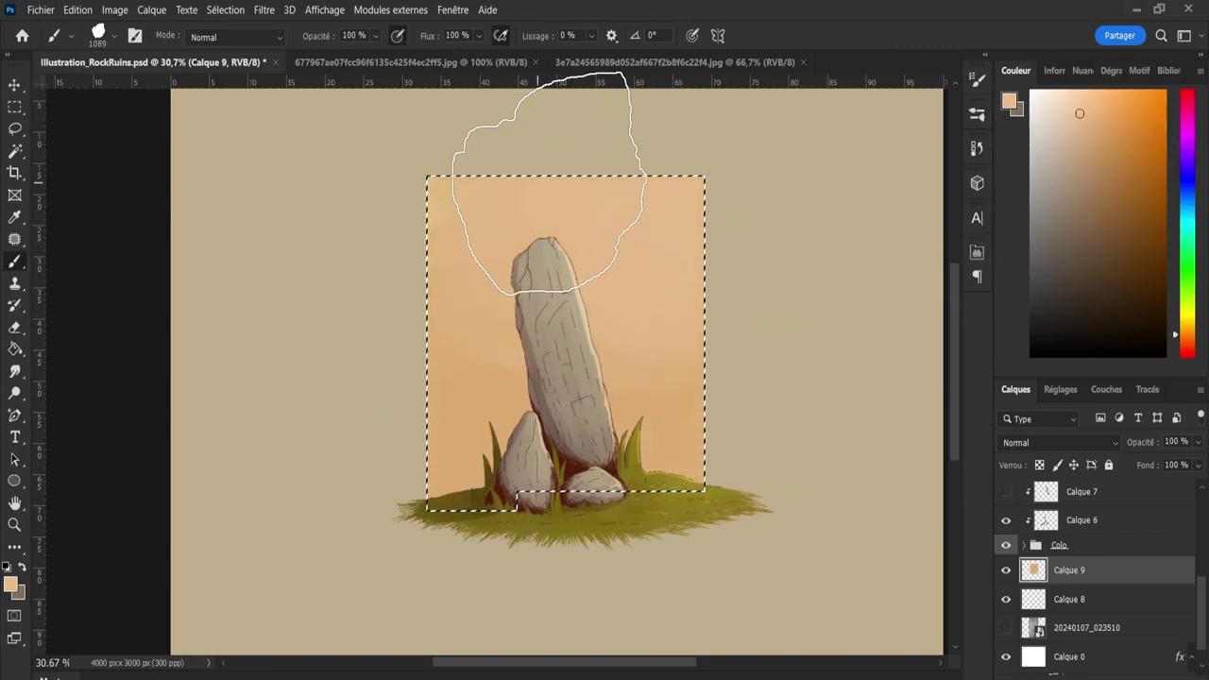
{"action": "left_click", "coordinate": [1187, 325]}
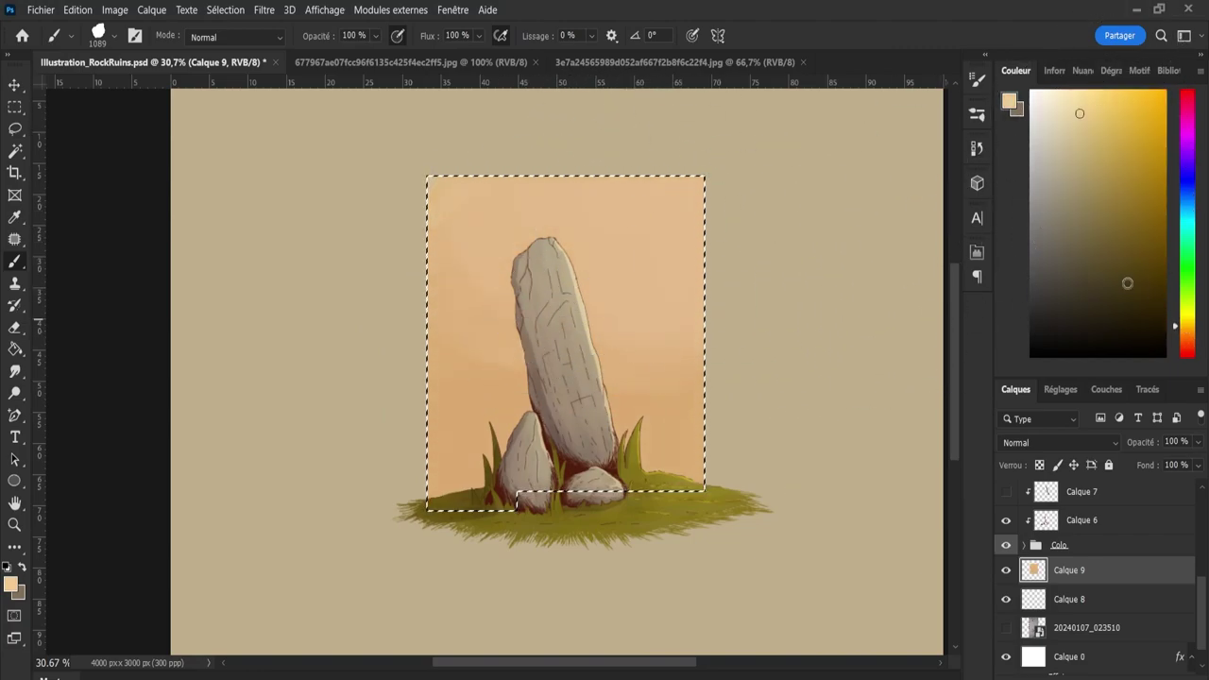
{"action": "left_click_drag", "start_coordinate": [594, 162], "coordinate": [670, 271]}
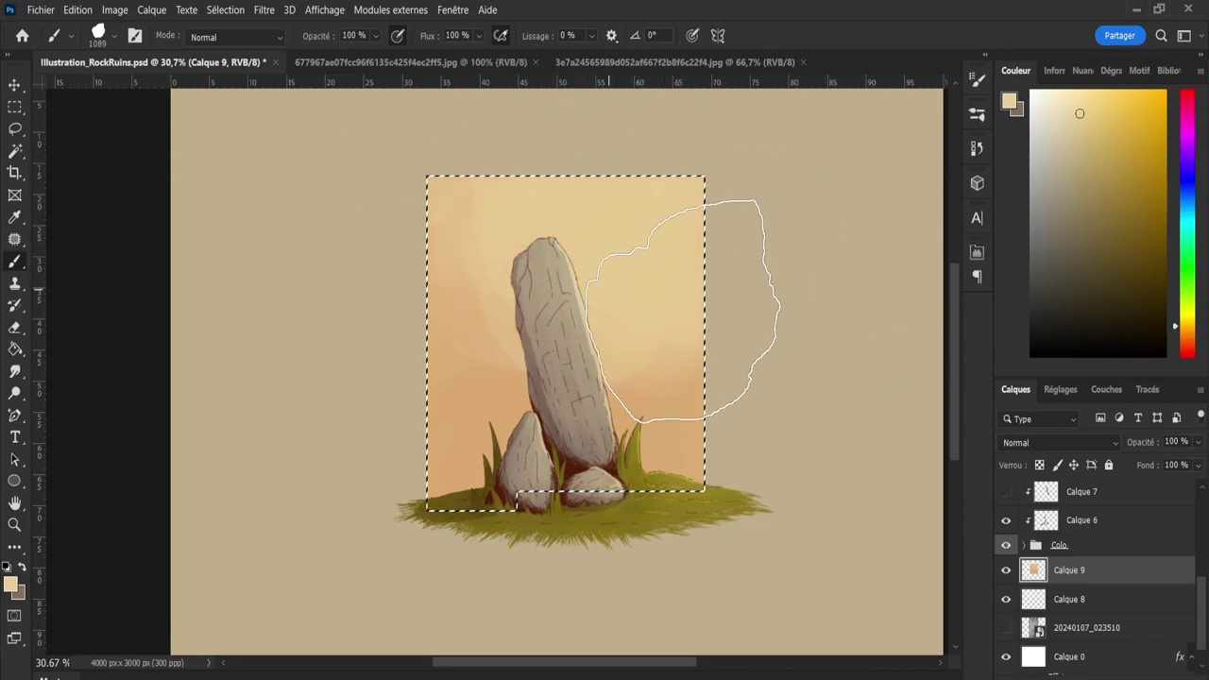
{"action": "left_click_drag", "start_coordinate": [375, 36], "coordinate": [358, 52]}
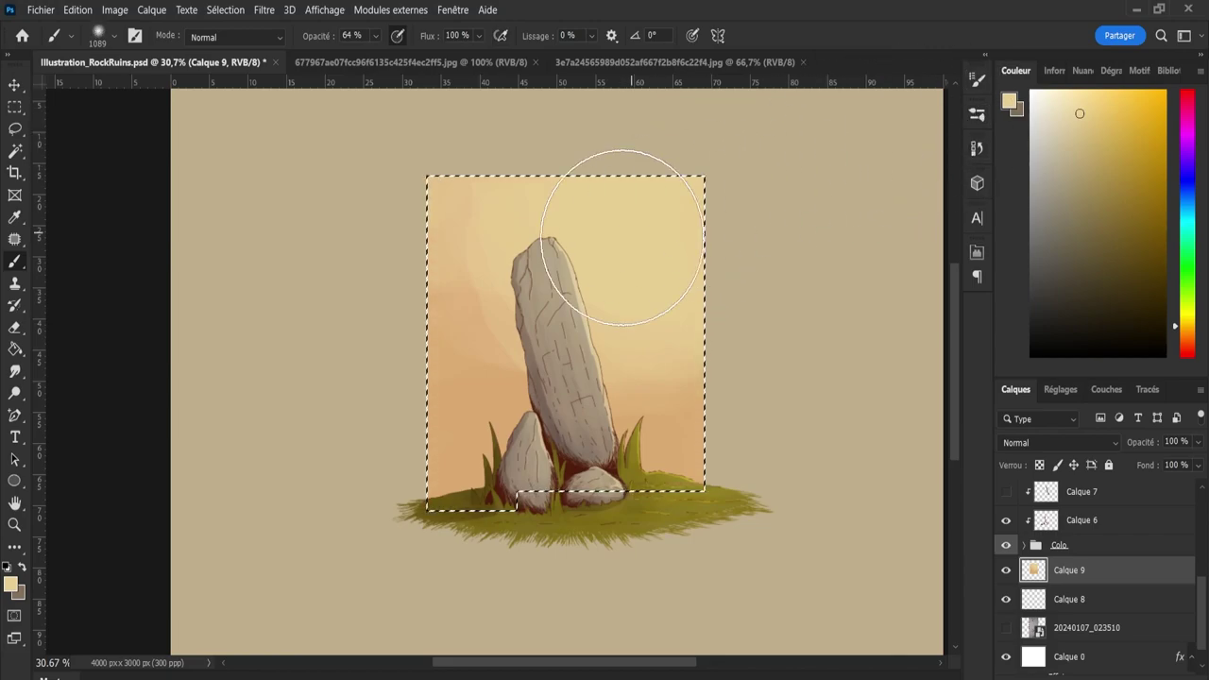
{"action": "left_click_drag", "start_coordinate": [621, 237], "coordinate": [648, 202]}
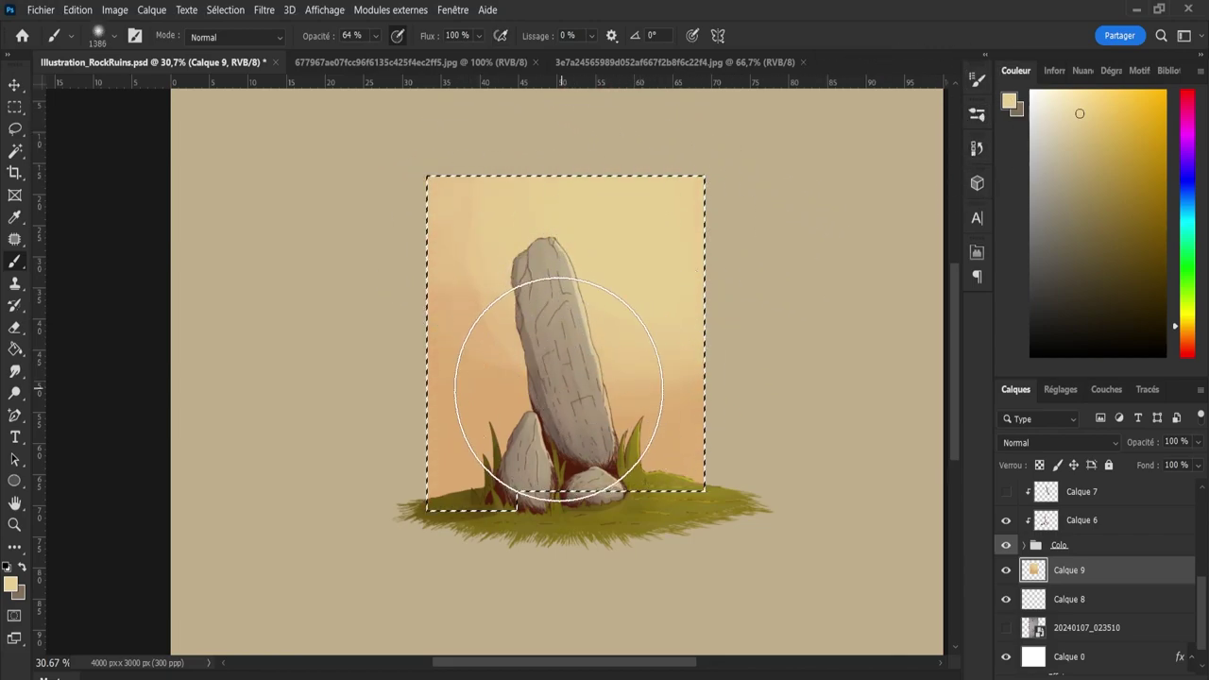
{"action": "left_click", "coordinate": [468, 406], "text": "alt"}
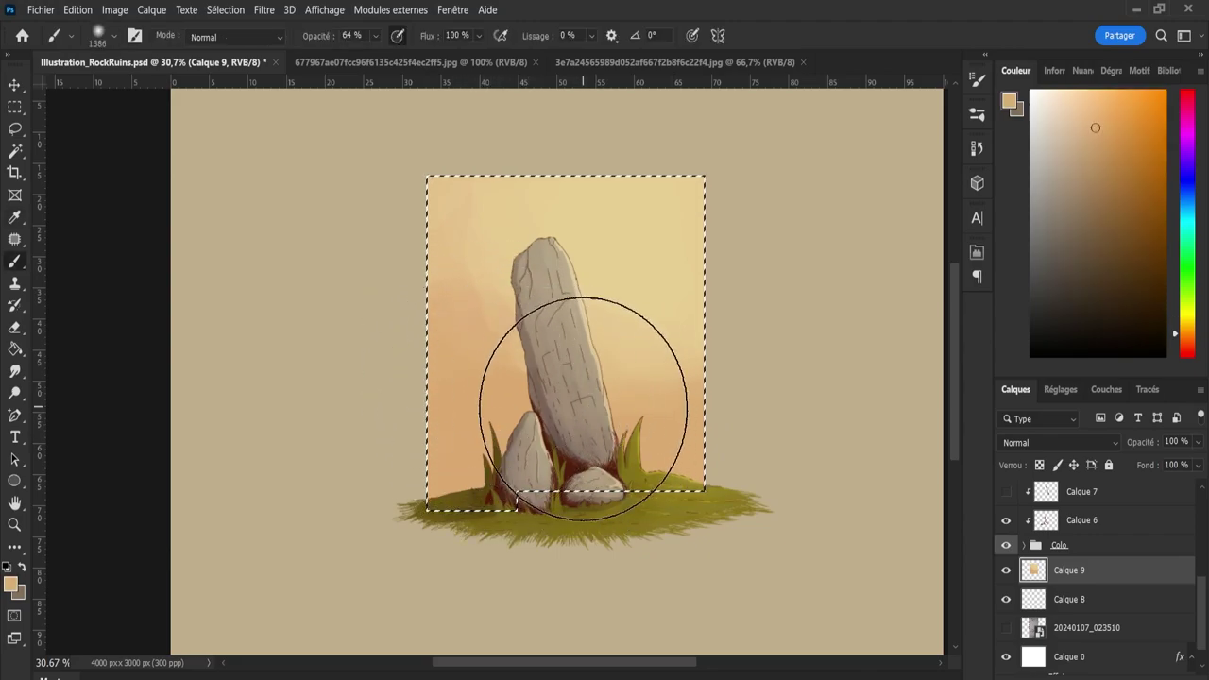
{"action": "left_click_drag", "start_coordinate": [582, 407], "coordinate": [585, 351]}
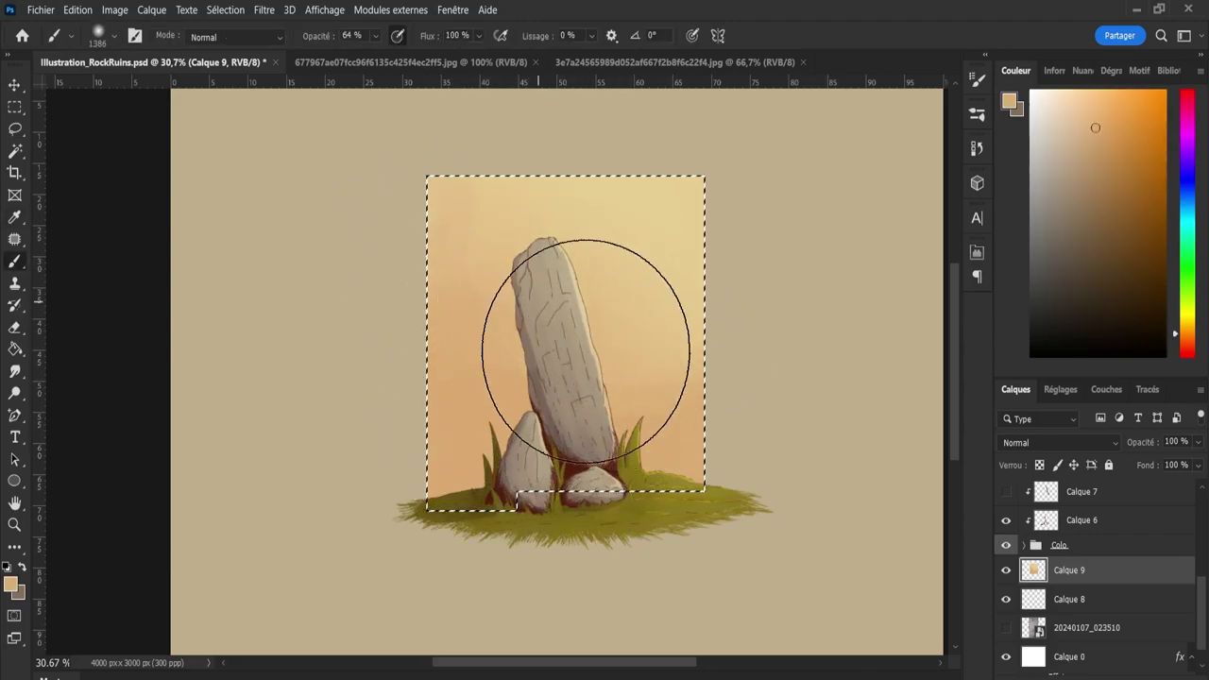
{"action": "left_click", "coordinate": [674, 177], "text": "alt"}
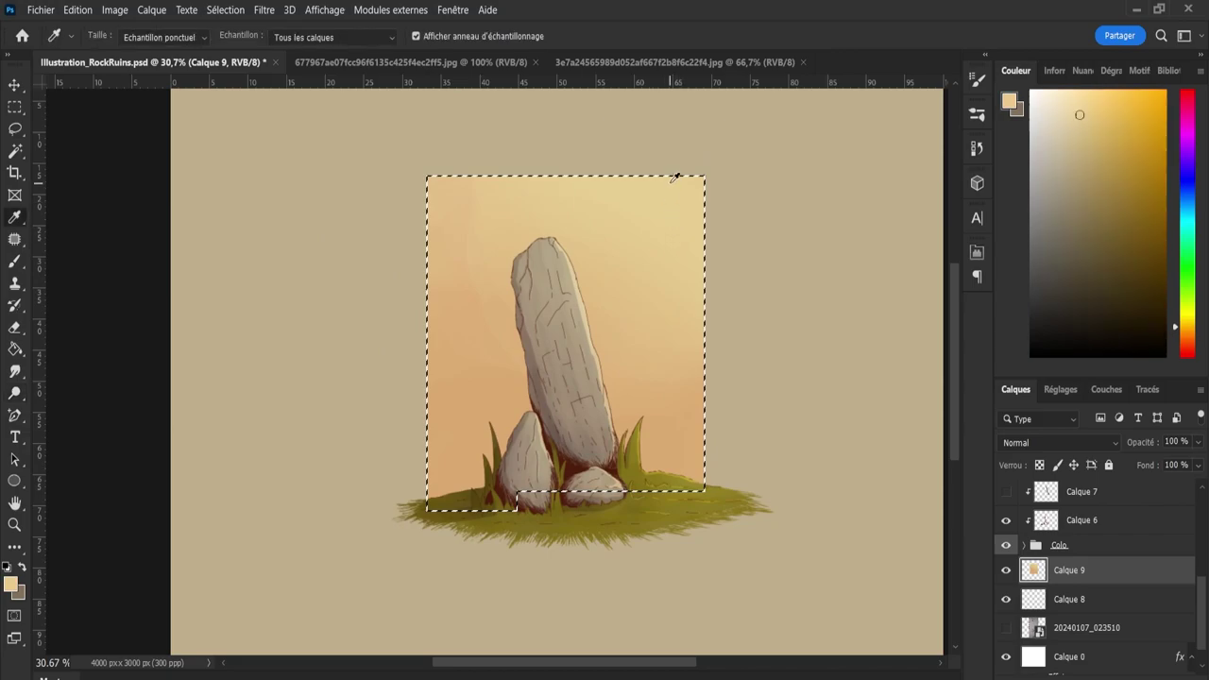
{"action": "left_click_drag", "start_coordinate": [504, 216], "coordinate": [475, 321]}
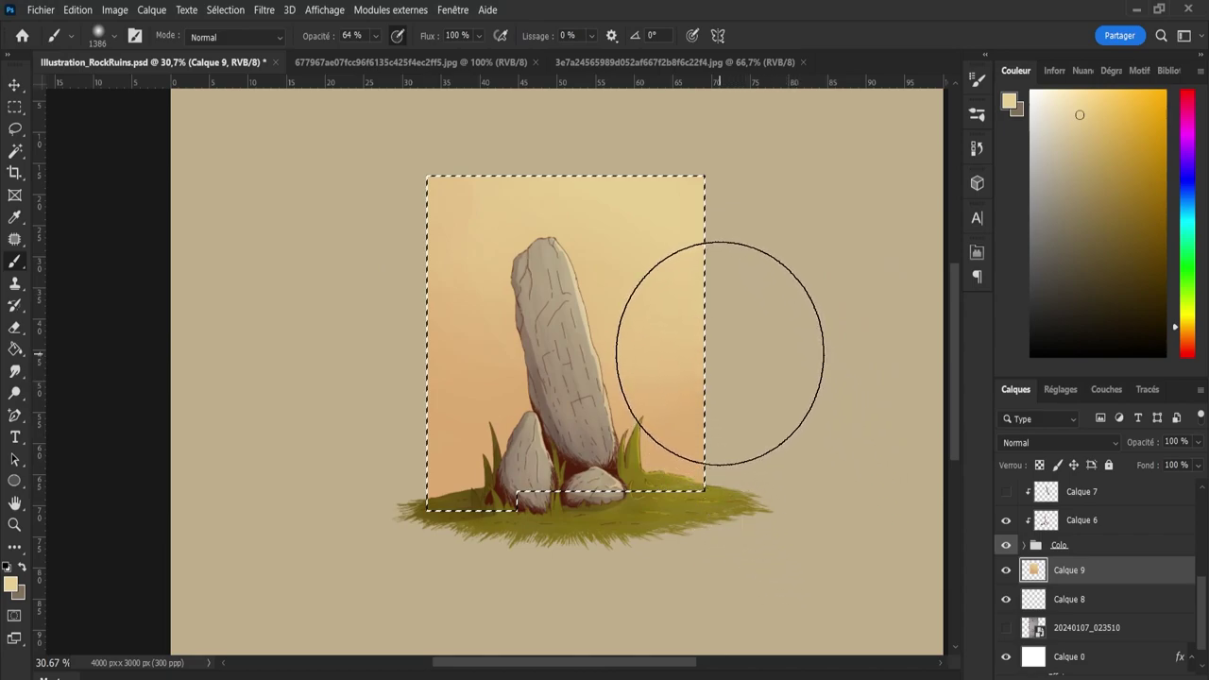
Clear the selection and move Calque 9 below Calque 8.
{"action": "key", "text": "l"}
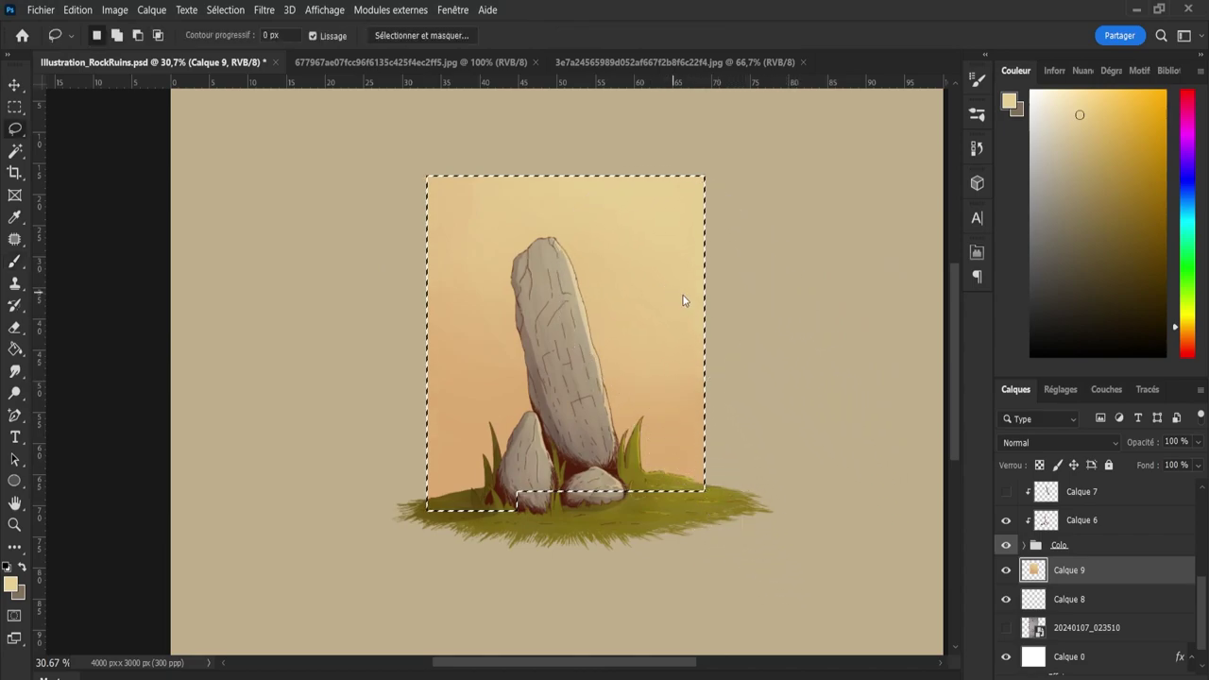
{"action": "key", "text": "ctrl+d"}
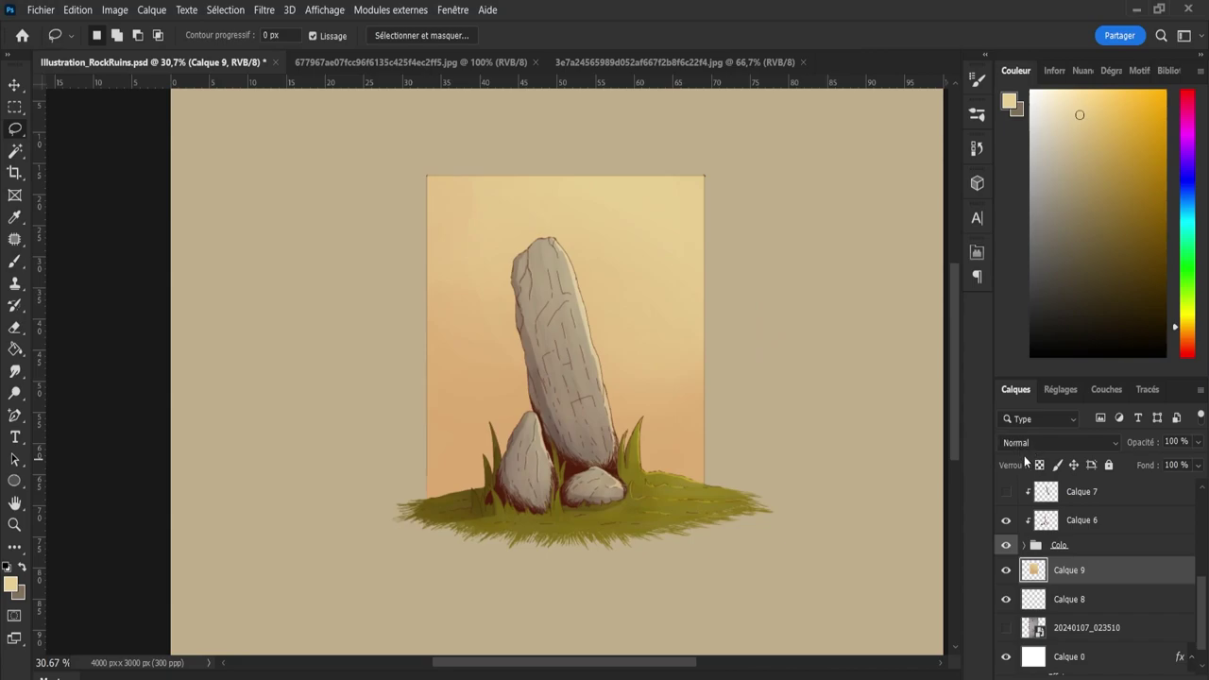
{"action": "scroll", "coordinate": [1029, 447], "scroll_direction": "down", "scroll_amount": 1}
{"action": "key", "text": "Up"}
{"action": "left_click_drag", "start_coordinate": [1076, 572], "coordinate": [1067, 606]}
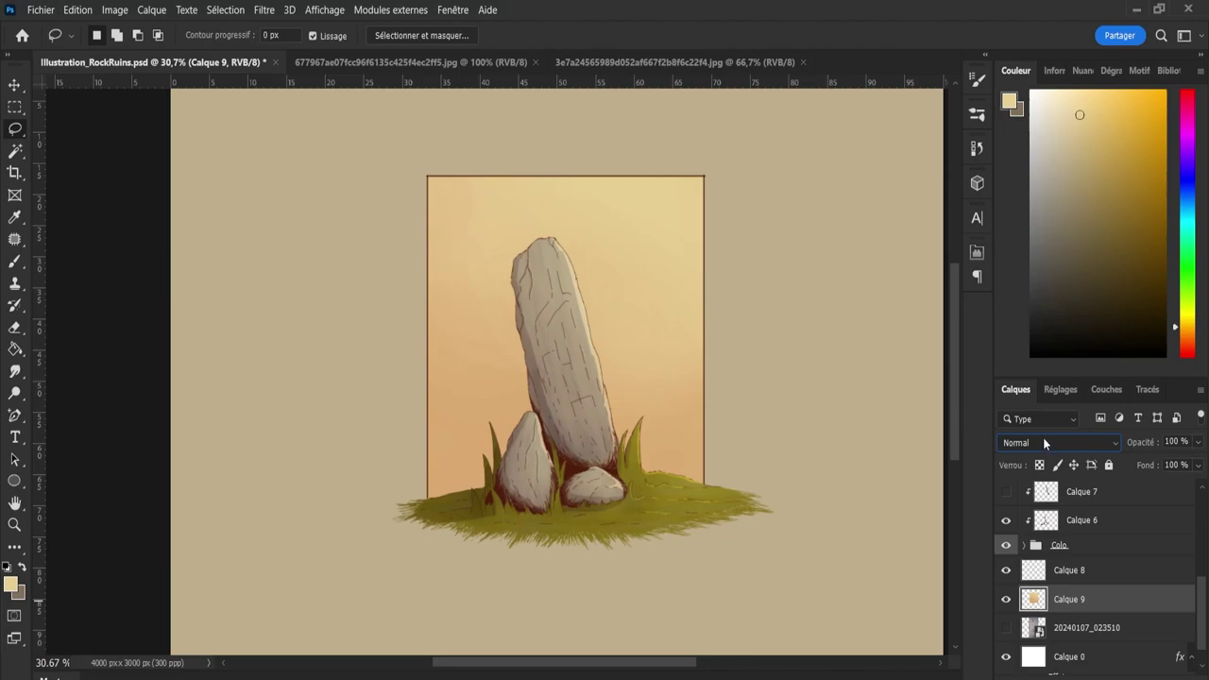
Preview sky-layer blend modes including Obscurcir, Eclaircir, Superposition and Lumière crue.
{"action": "scroll", "coordinate": [1043, 437], "scroll_direction": "down", "scroll_amount": 1}
{"action": "key", "text": "Up"}
{"action": "key", "text": "Down"}
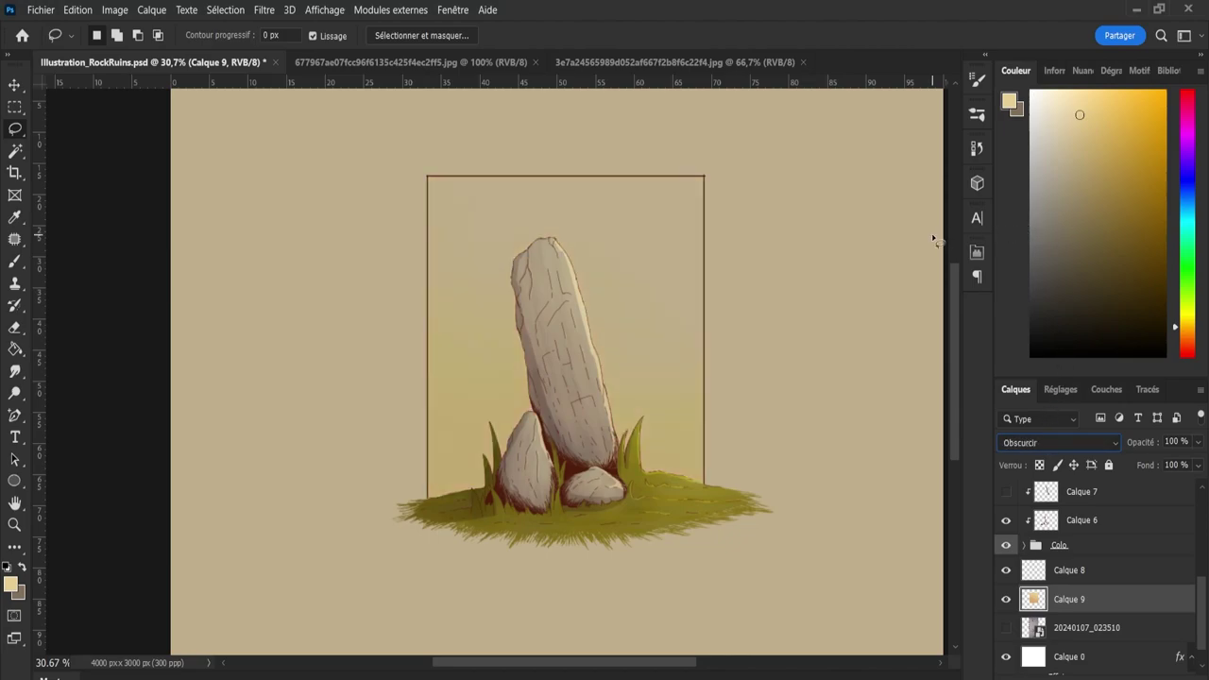
{"action": "key", "text": "Down"}
{"action": "key", "text": "Down"}
{"action": "key", "text": "Down"}
{"action": "key", "text": "Down"}
{"action": "key", "text": "Down"}
{"action": "key", "text": "Down"}
{"action": "key", "text": "Up"}
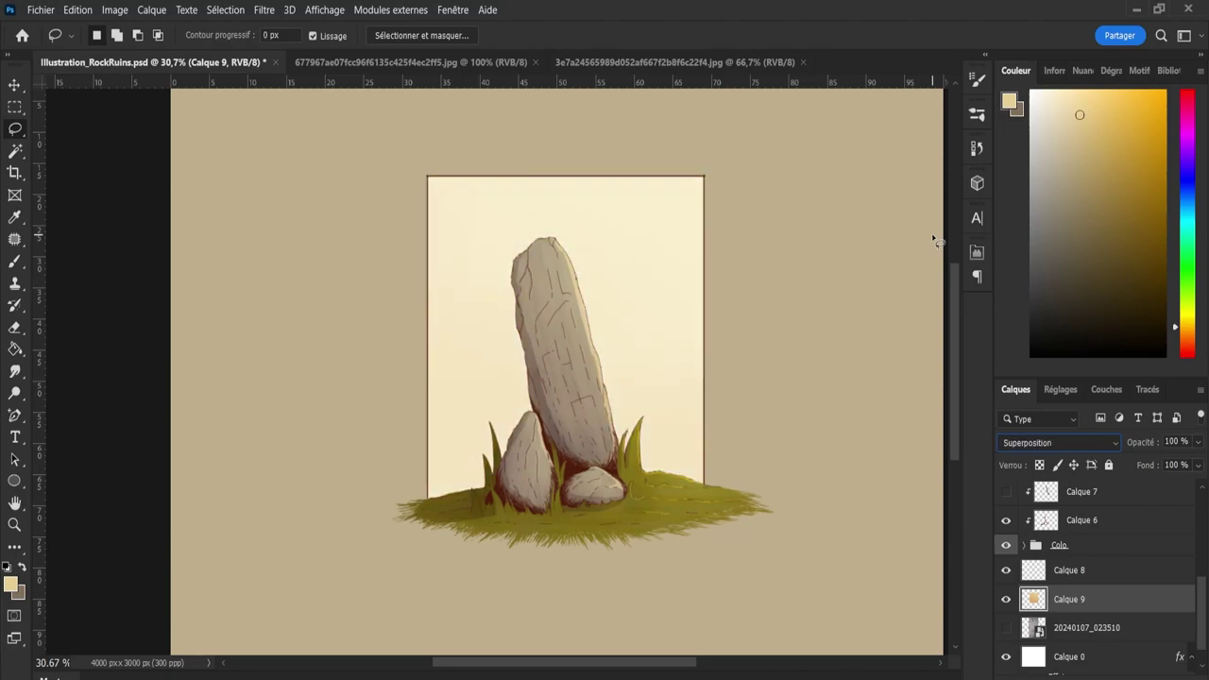
{"action": "key", "text": "Down"}
{"action": "key", "text": "Down"}
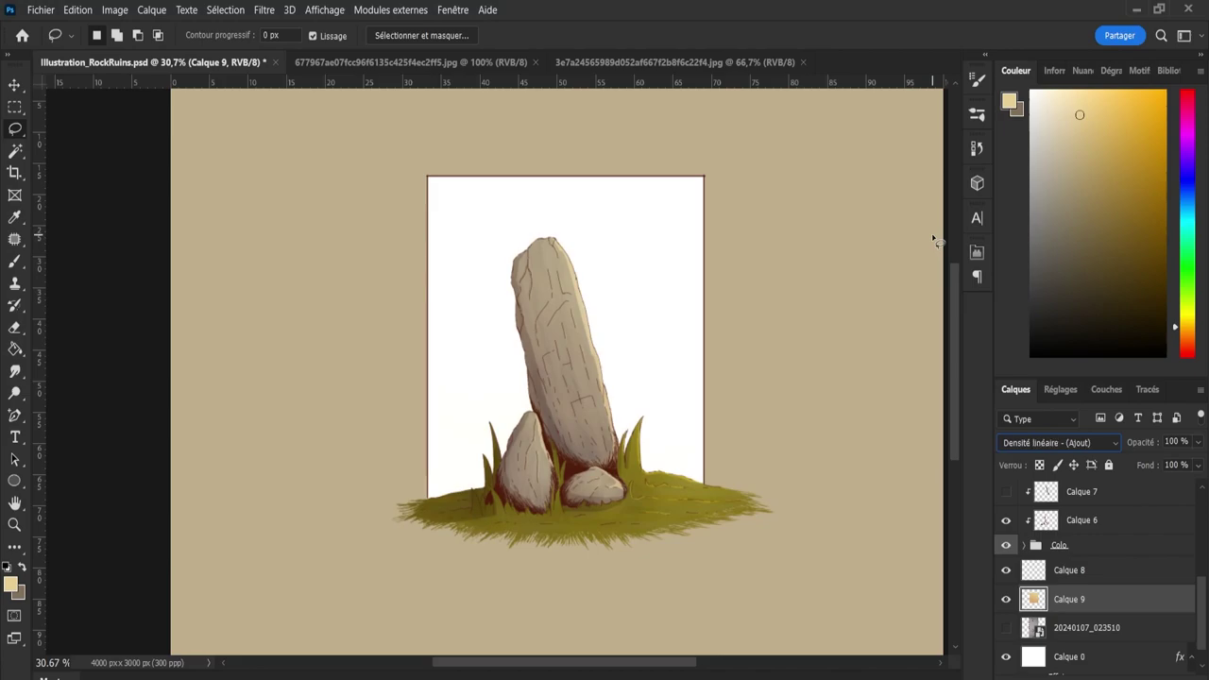
{"action": "key", "text": "Down"}
{"action": "key", "text": "Down"}
{"action": "key", "text": "Down"}
{"action": "key", "text": "Down"}
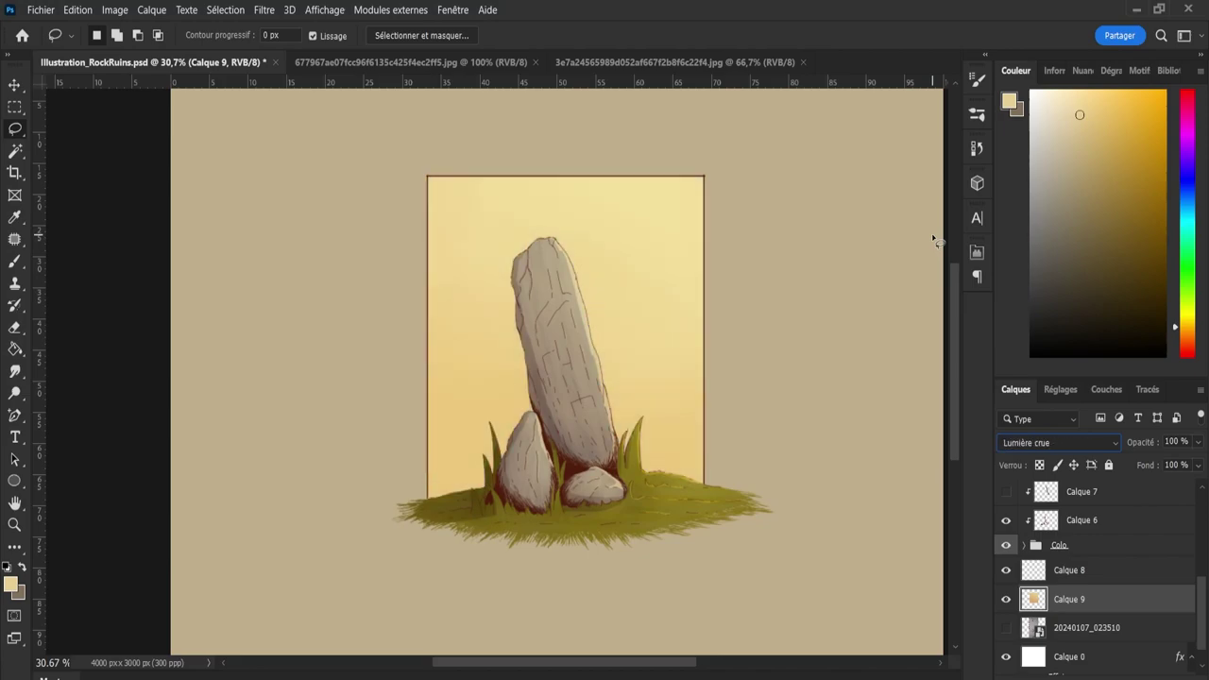
{"action": "key", "text": "Down"}
{"action": "key", "text": "Up"}
Cycle further blend modes past Lumière tamisée and settle on Incrustation.
{"action": "key", "text": "Down"}
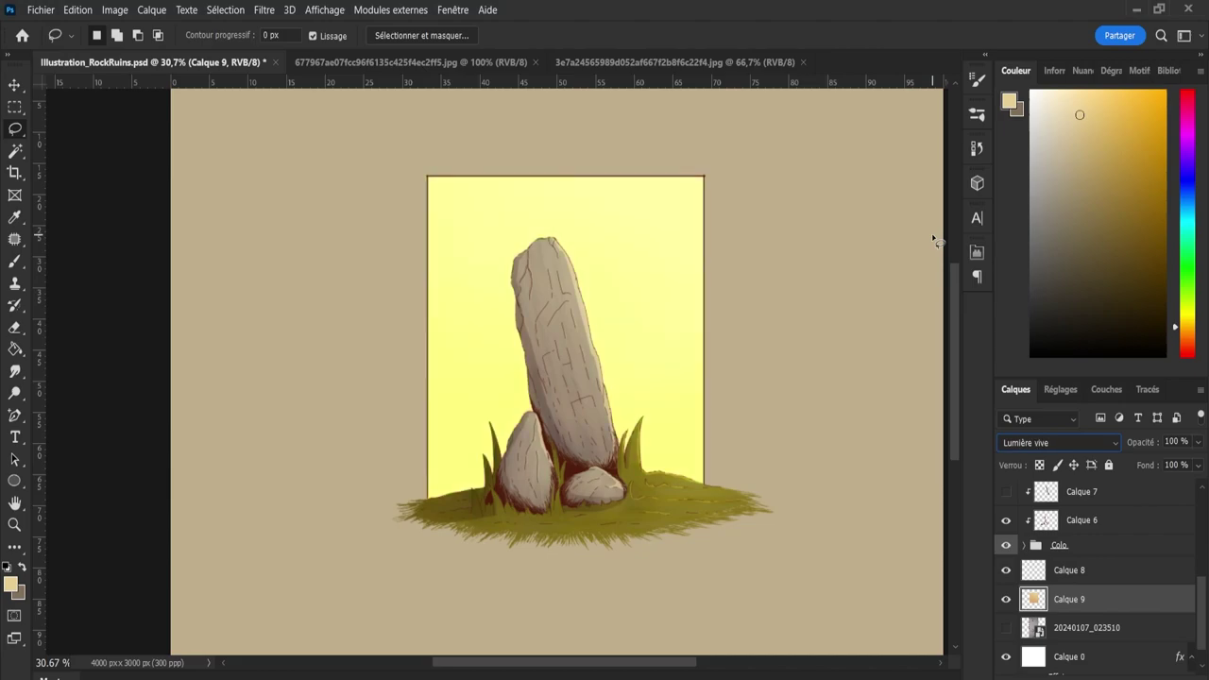
{"action": "key", "text": "Down"}
{"action": "key", "text": "Down"}
{"action": "key", "text": "Down"}
{"action": "key", "text": "Down"}
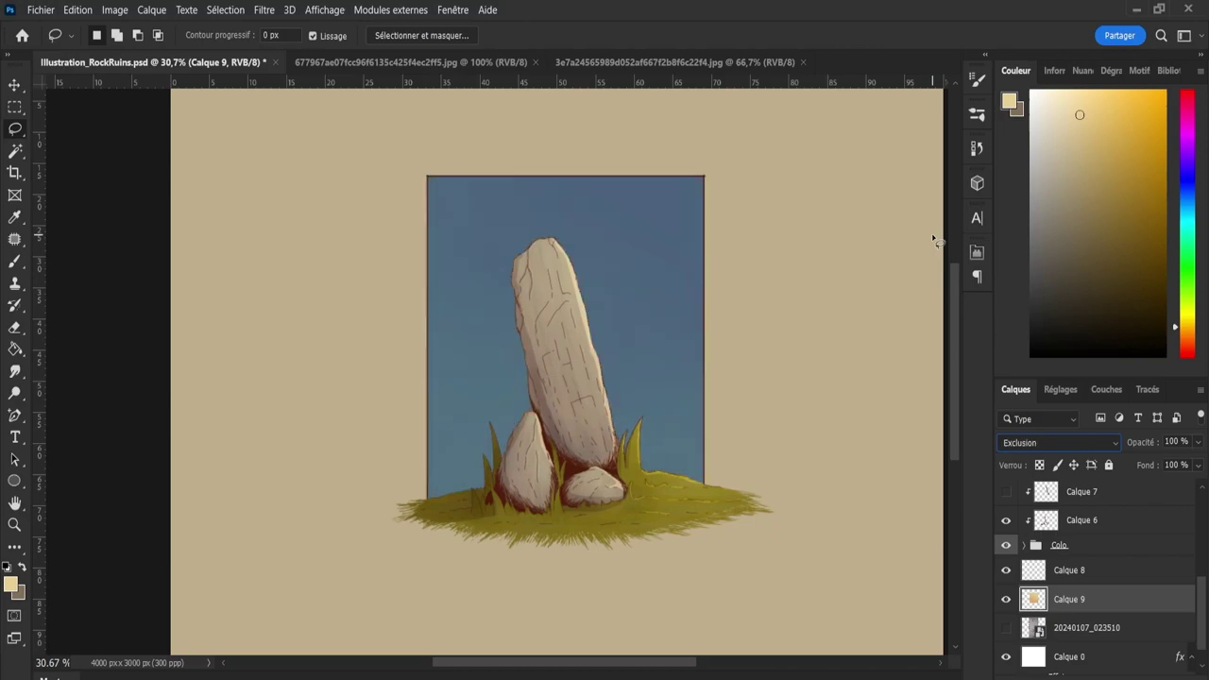
{"action": "key", "text": "Down"}
{"action": "key", "text": "Down"}
{"action": "key", "text": "Down"}
{"action": "key", "text": "Down"}
{"action": "key", "text": "Down"}
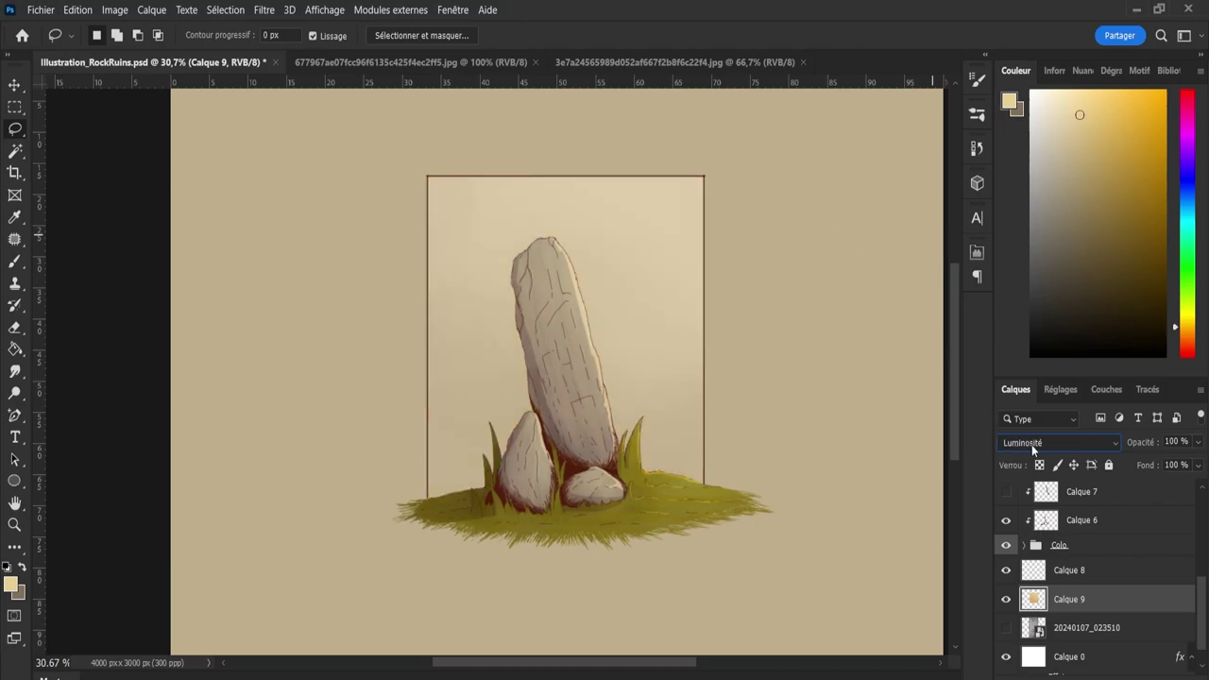
{"action": "key", "text": "Down"}
{"action": "key", "text": "Up"}
{"action": "key", "text": "Down"}
{"action": "key", "text": "Down"}
{"action": "key", "text": "Down"}
{"action": "key", "text": "Down"}
{"action": "key", "text": "Down"}
{"action": "key", "text": "Down"}
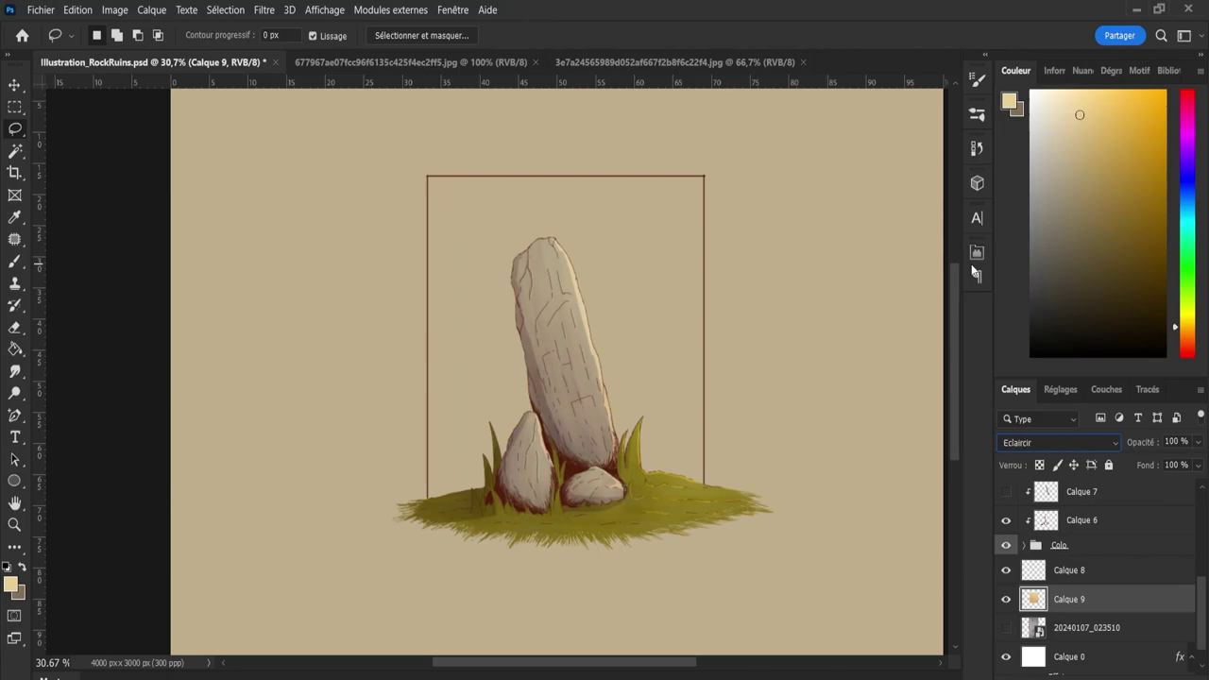
{"action": "key", "text": "Down"}
{"action": "key", "text": "Down"}
{"action": "key", "text": "Up"}
{"action": "key", "text": "Up"}
{"action": "key", "text": "Down"}
{"action": "key", "text": "Down"}
{"action": "key", "text": "Down"}
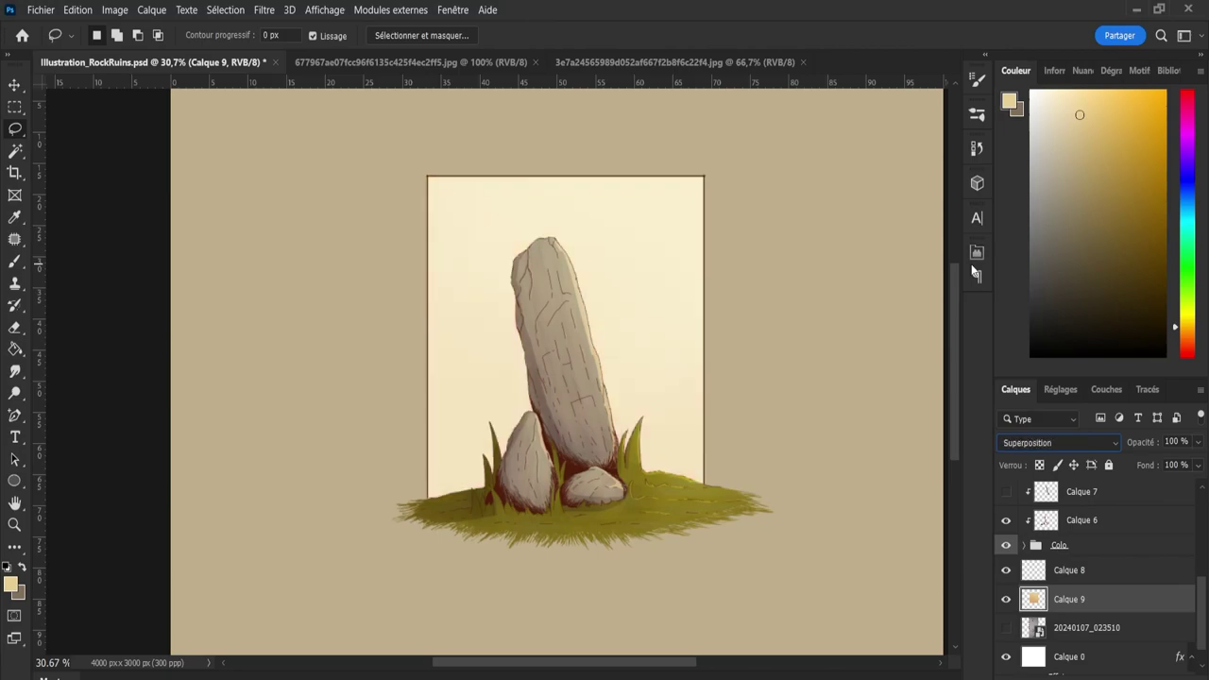
{"action": "key", "text": "Down"}
{"action": "key", "text": "Down"}
{"action": "key", "text": "Down"}
{"action": "key", "text": "Up"}
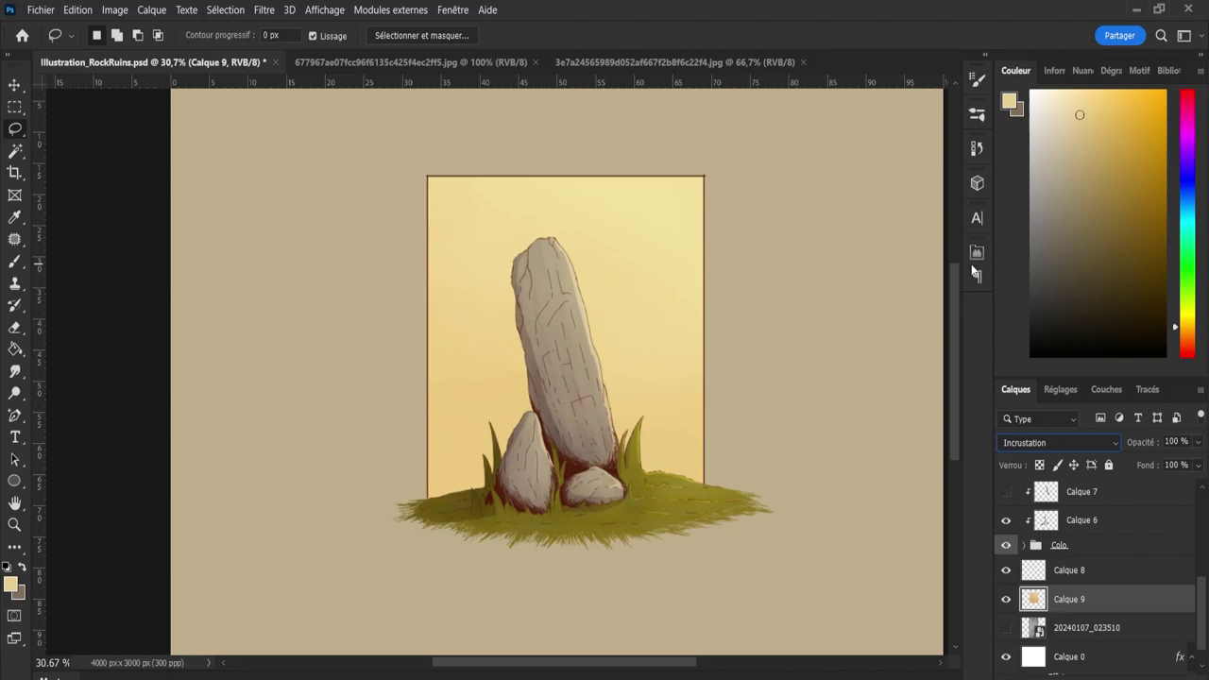
Compare with Calque 0 hidden, then return Calque 9 to Normal blending at about 75% opacity.
{"action": "left_click", "coordinate": [1005, 658]}
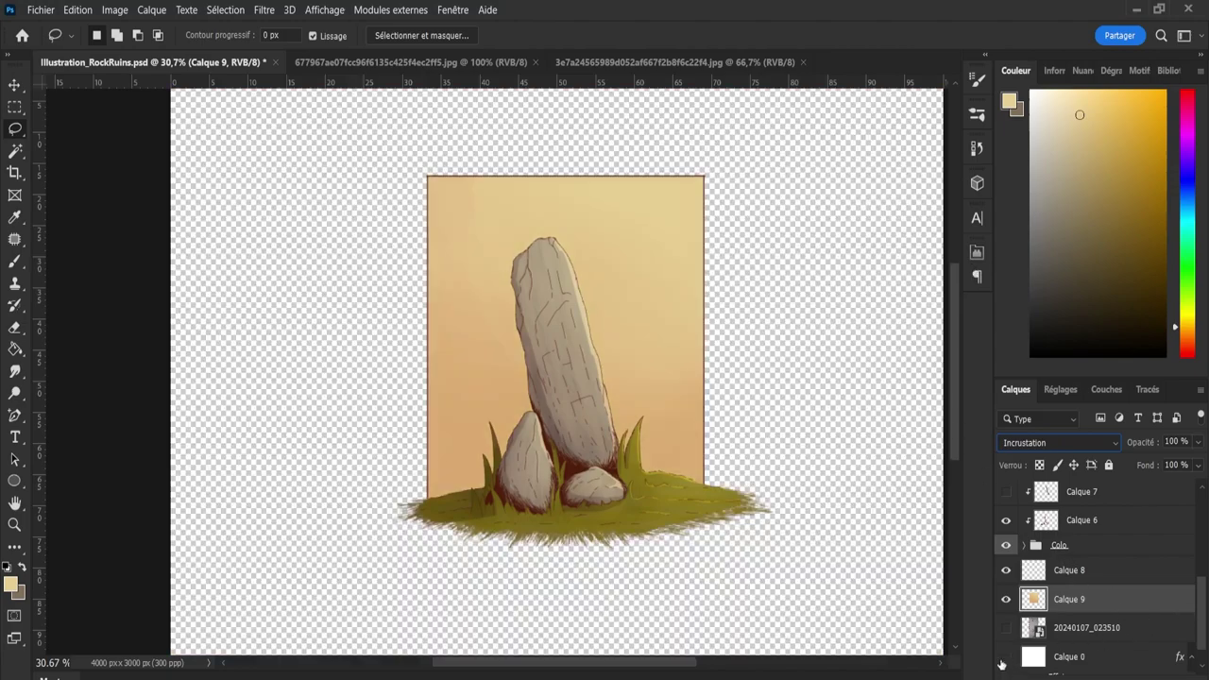
{"action": "left_click", "coordinate": [1006, 659]}
{"action": "left_click", "coordinate": [1006, 658]}
{"action": "left_click", "coordinate": [1005, 658]}
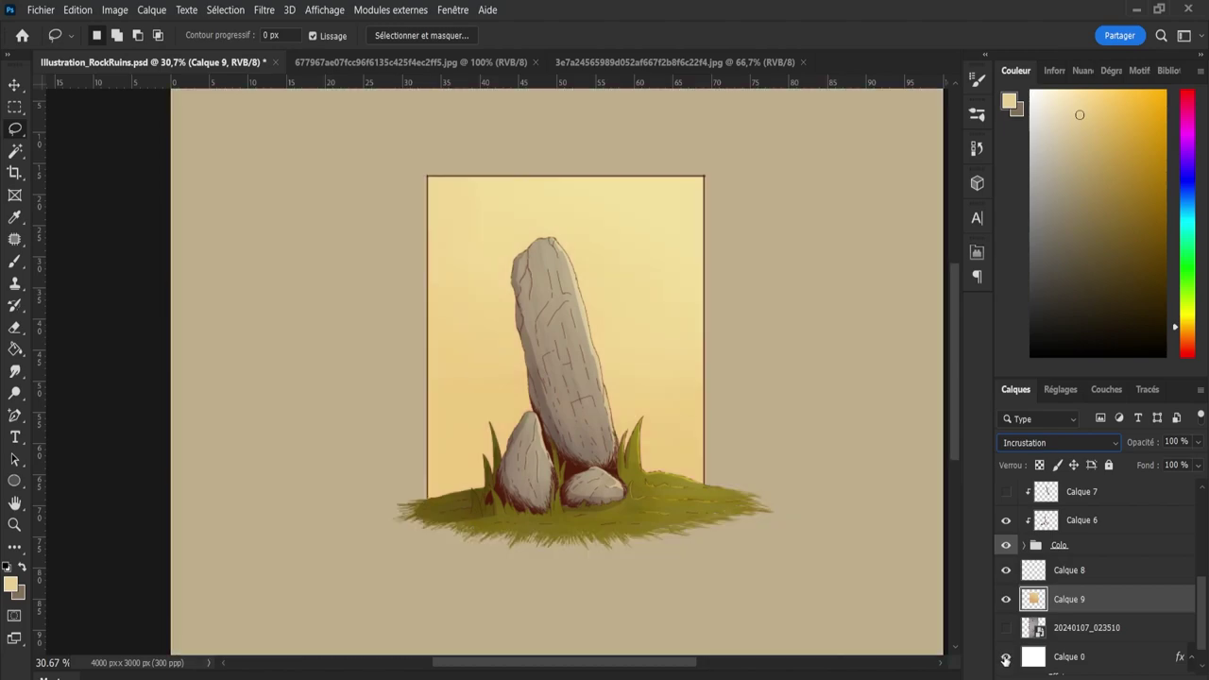
{"action": "key", "text": "Up"}
{"action": "key", "text": "Up"}
{"action": "key", "text": "Up"}
{"action": "key", "text": "Up"}
{"action": "key", "text": "Up"}
{"action": "key", "text": "Up"}
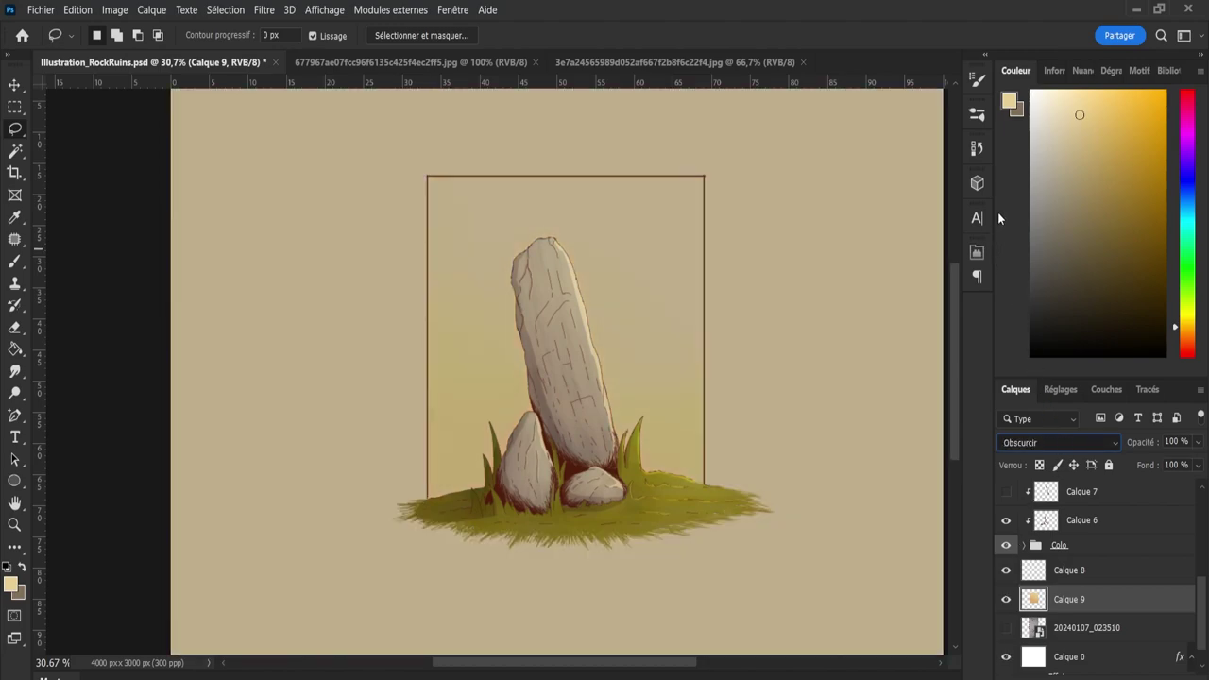
{"action": "key", "text": "Up"}
{"action": "key", "text": "Up"}
{"action": "key", "text": "Up"}
{"action": "key", "text": "Up"}
{"action": "key", "text": "Up"}
{"action": "left_click", "coordinate": [1005, 658]}
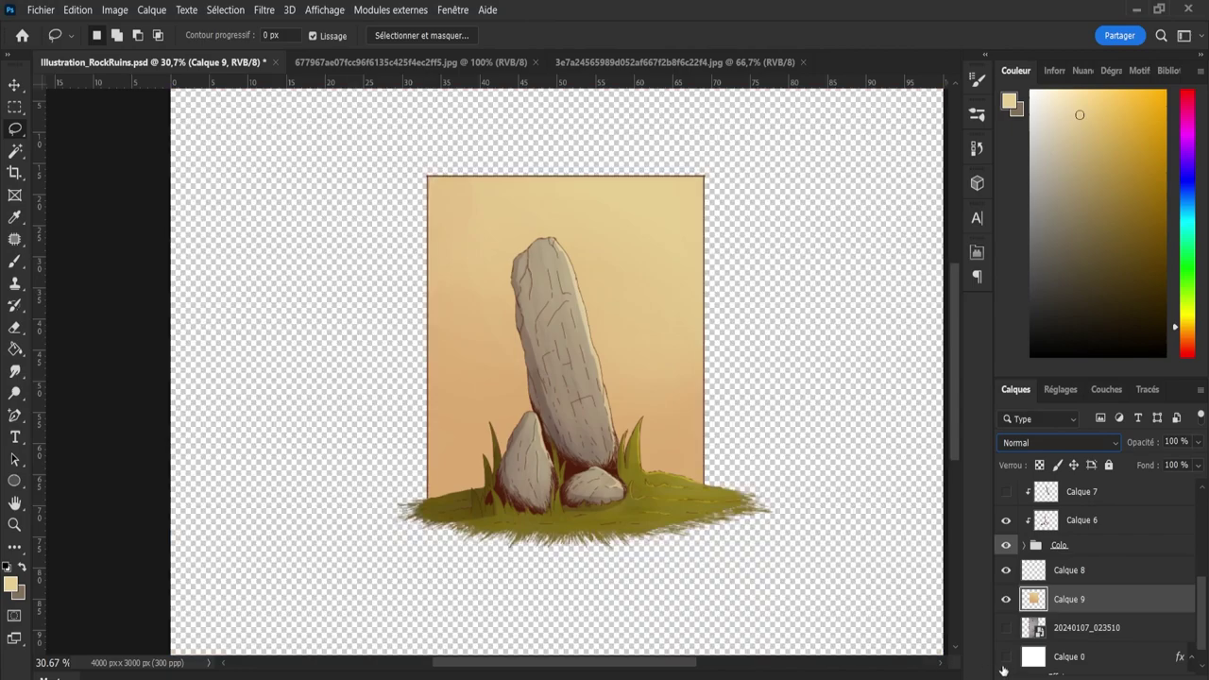
{"action": "left_click", "coordinate": [1005, 658]}
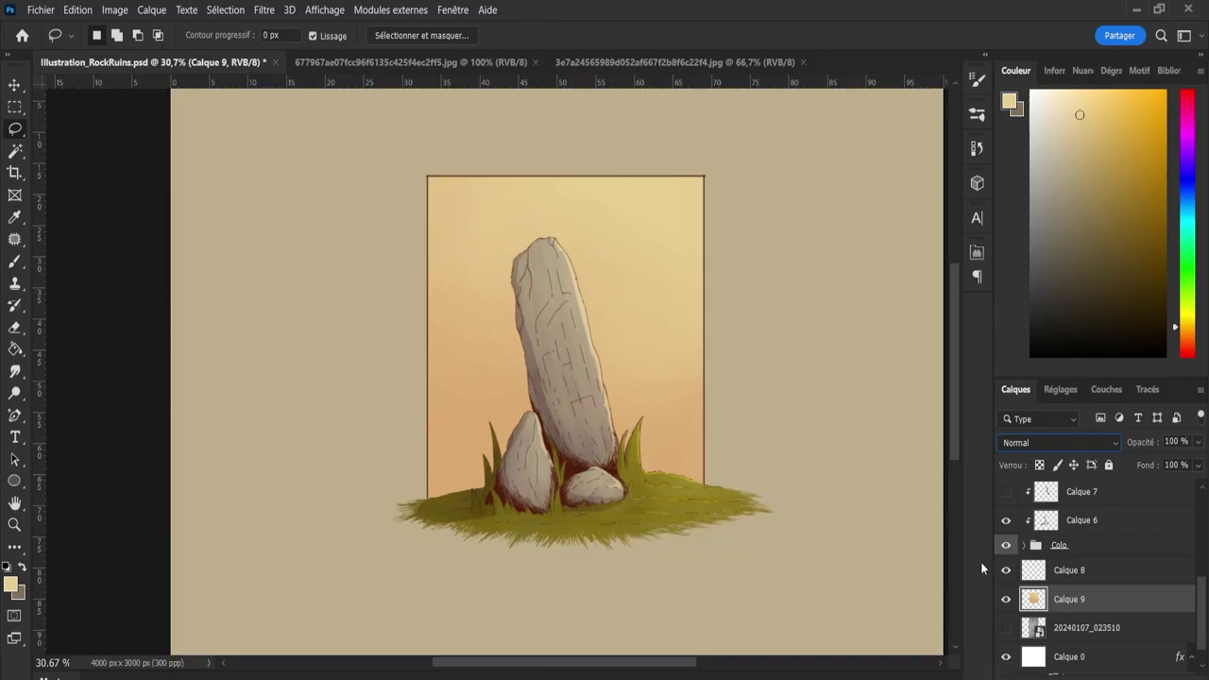
{"action": "key", "text": "8"}
{"action": "key", "text": "6"}
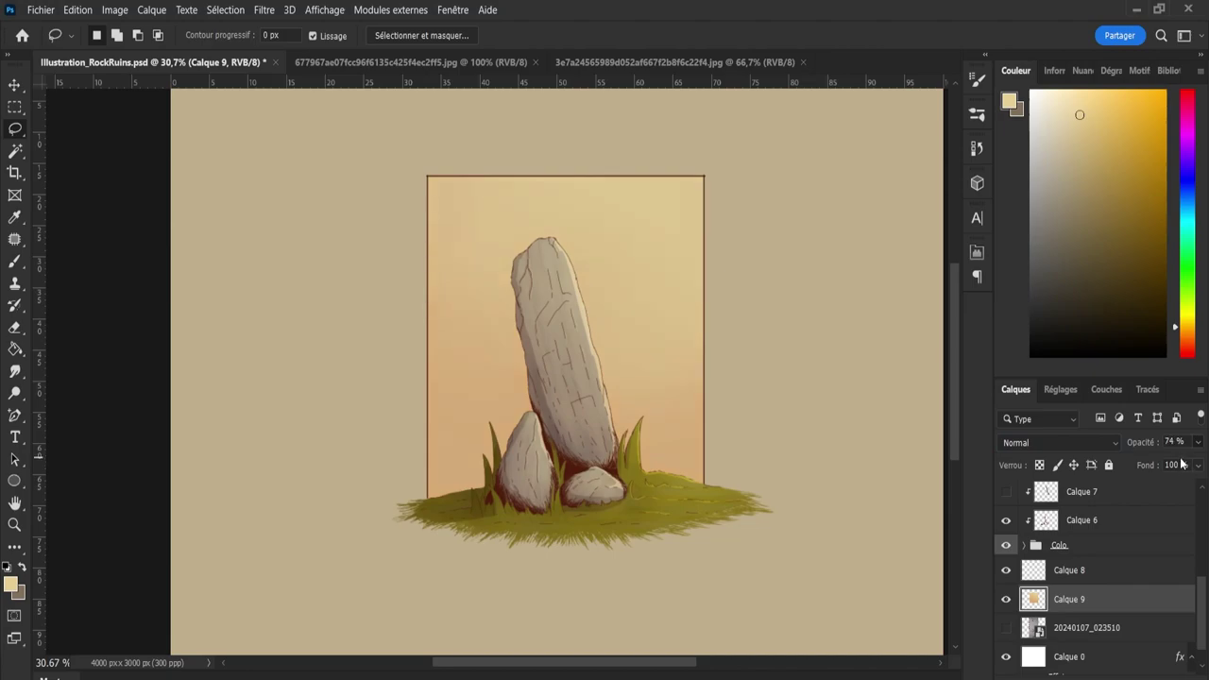
{"action": "left_click", "coordinate": [1178, 442]}
Make Calque 8 active, save Illustration_RockRuins.psd, and load Calque 8's frame as a selection.
{"action": "left_click", "coordinate": [1088, 572]}
{"action": "key", "text": "ctrl+s"}
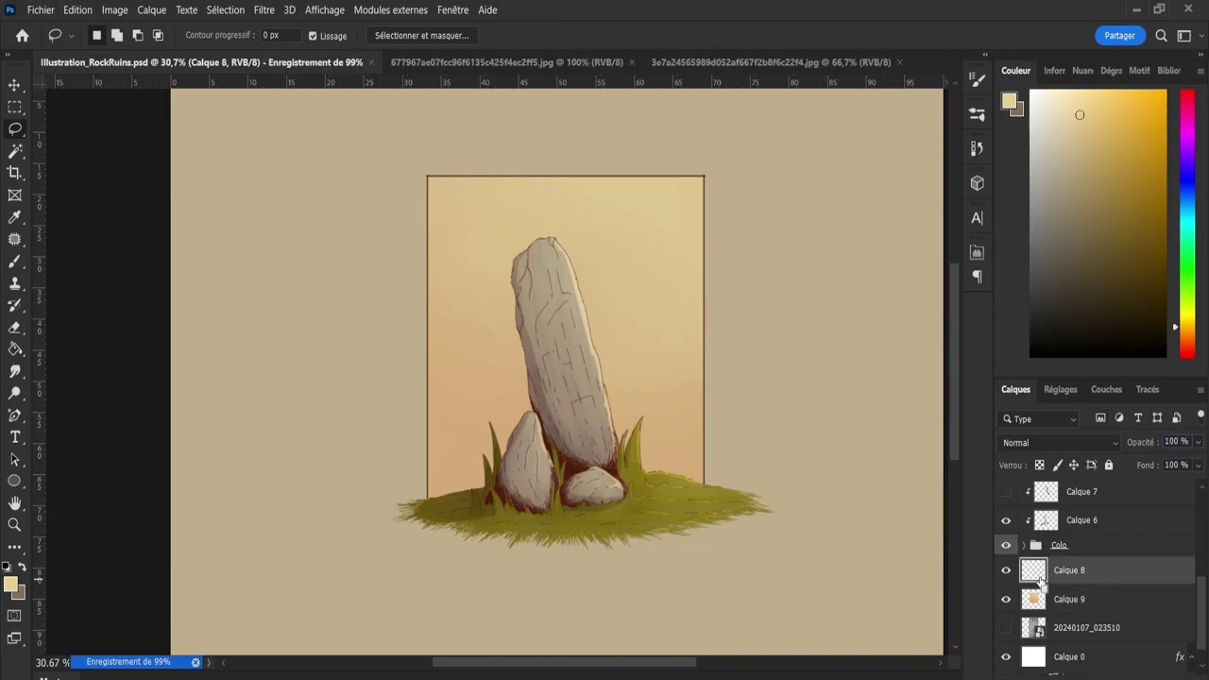
{"action": "left_click", "coordinate": [1033, 572], "text": "ctrl"}
{"action": "left_click", "coordinate": [242, 13]}
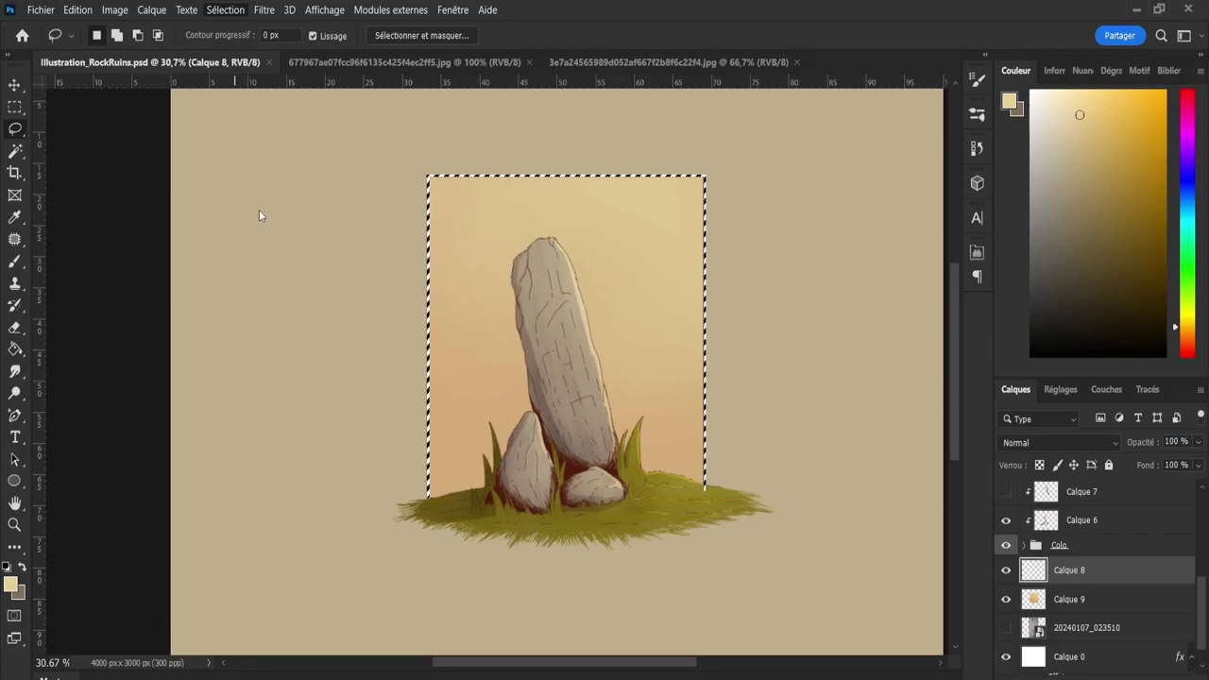
{"action": "left_click", "coordinate": [443, 285]}
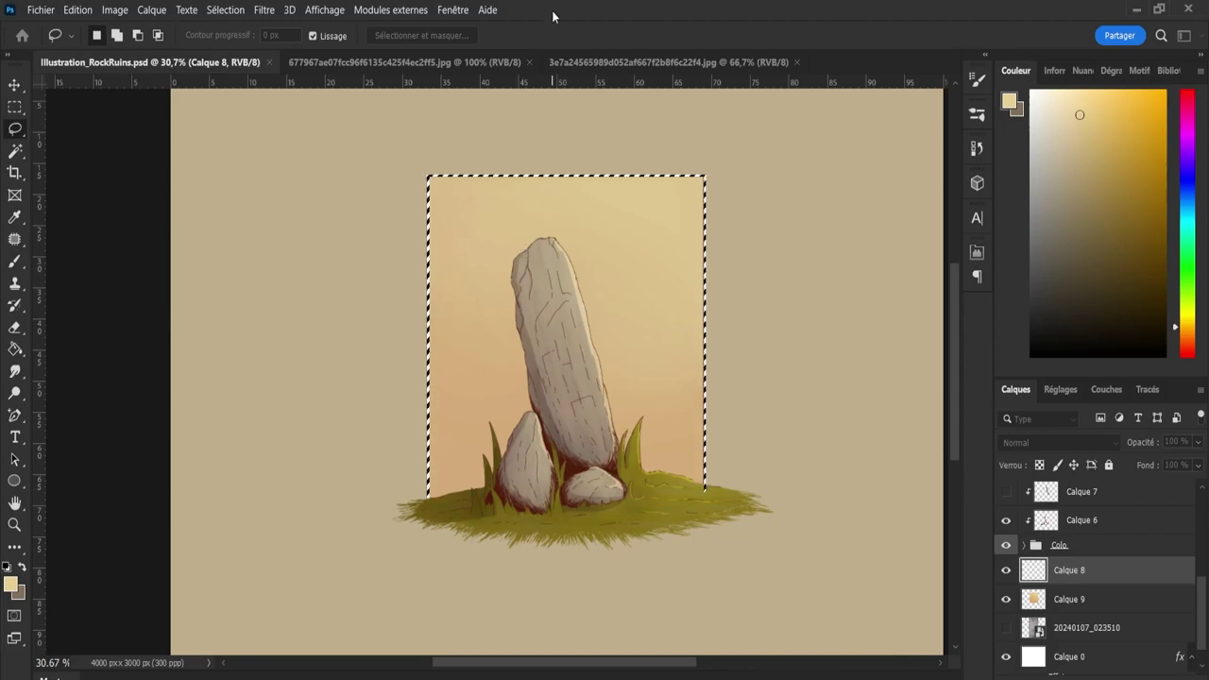
Zoom in on the frame's left border and run Refine Edge on the selection.
{"action": "key", "text": "z"}
{"action": "left_click_drag", "start_coordinate": [381, 227], "coordinate": [468, 248]}
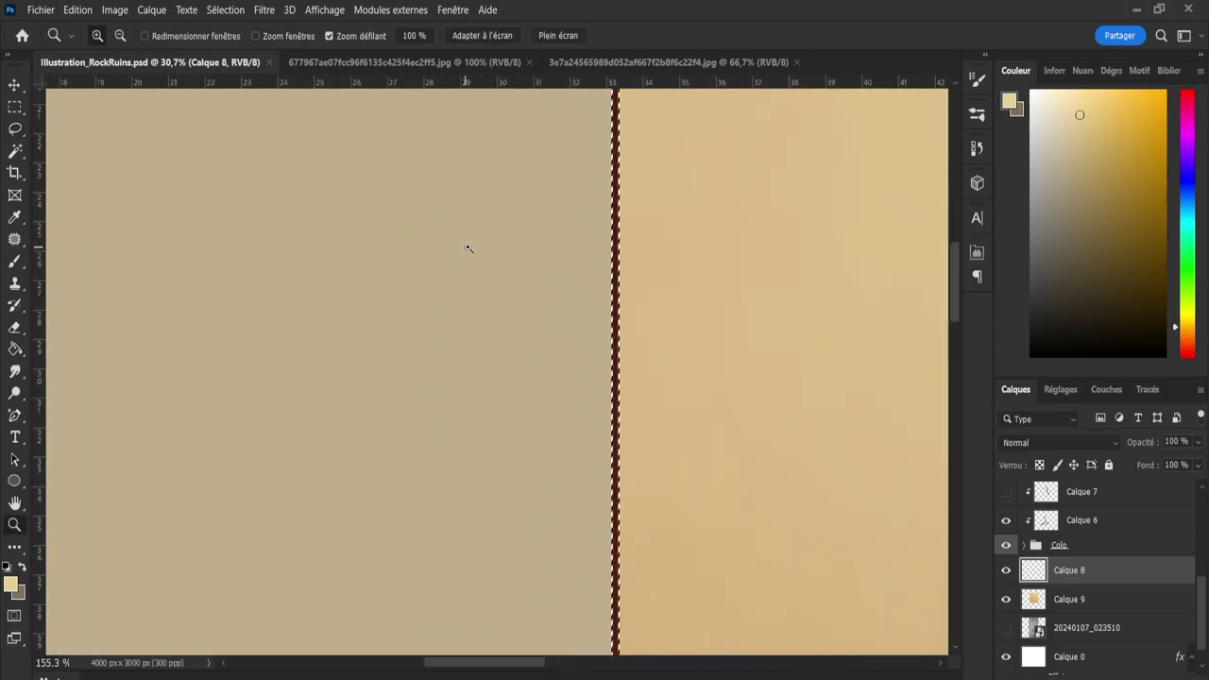
{"action": "left_click_drag", "start_coordinate": [763, 312], "coordinate": [806, 313]}
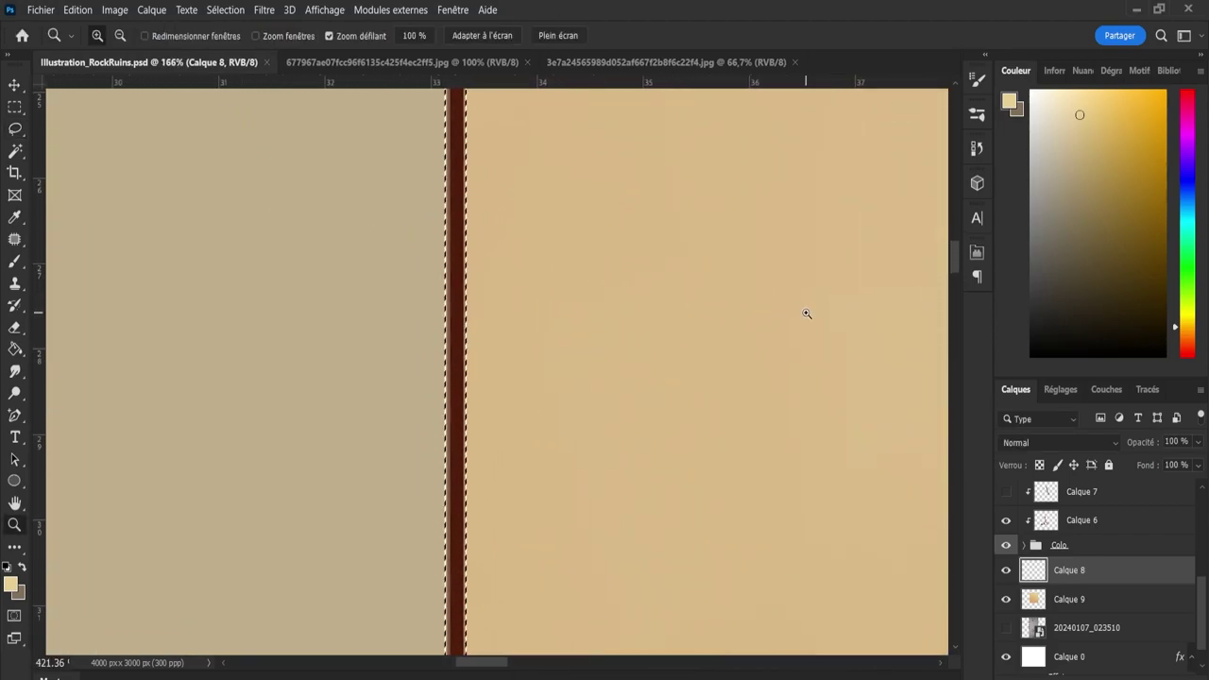
{"action": "key", "text": "l"}
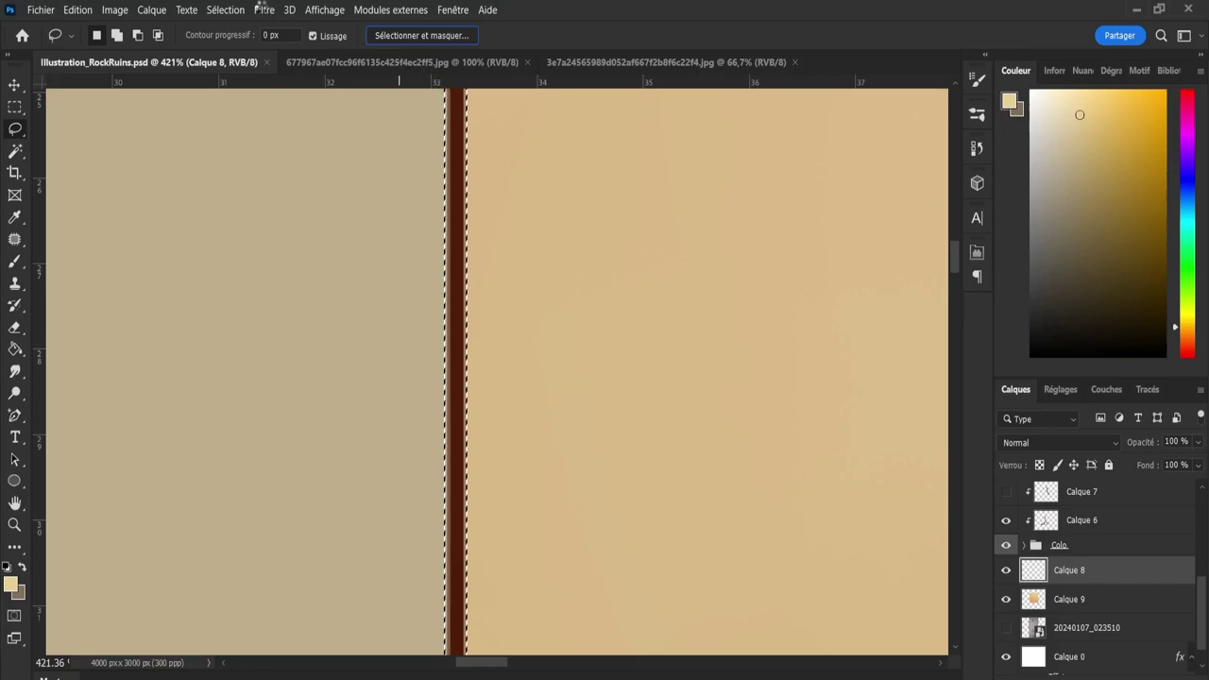
{"action": "key", "text": "alt+ctrl+r"}
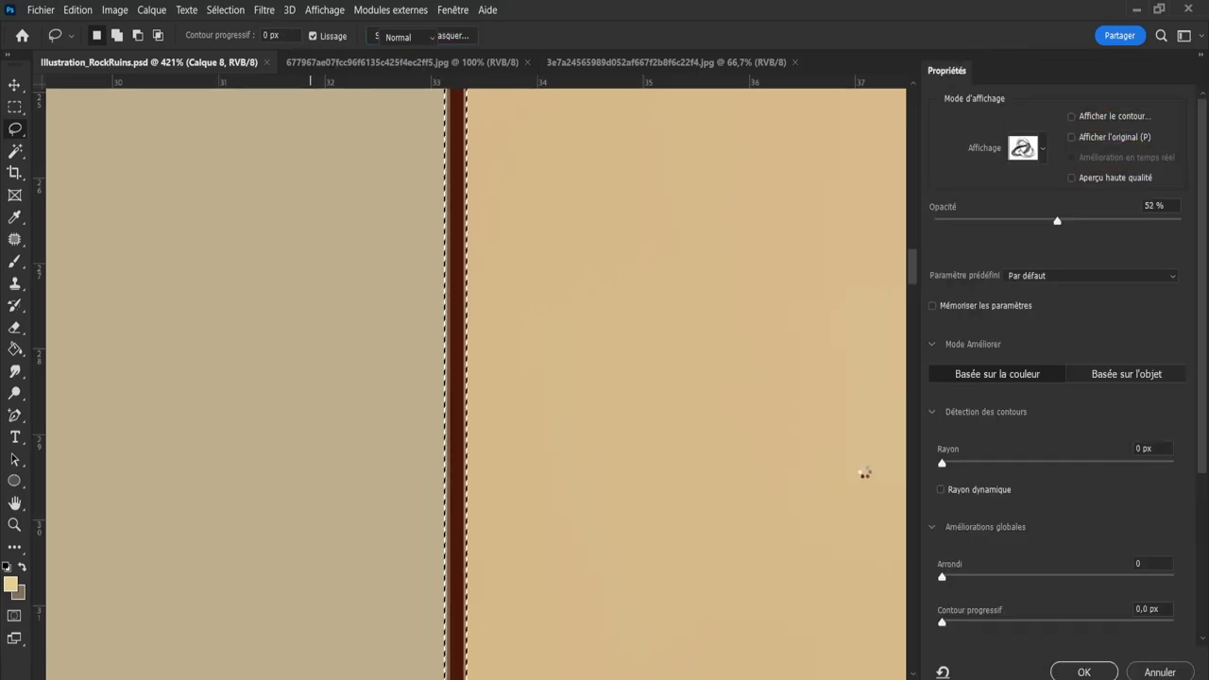
{"action": "left_click", "coordinate": [1110, 672]}
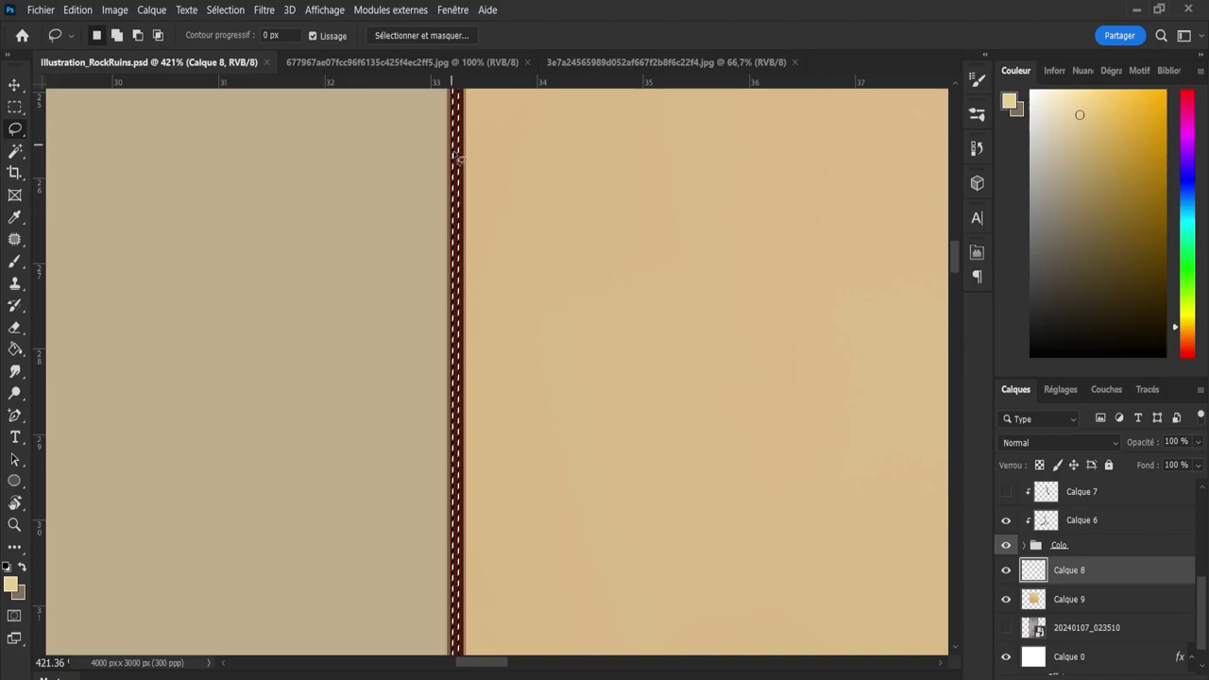
Set the eraser size to 433 and confirm narrowing the border selection to the inner frame edge.
{"action": "key", "text": "z"}
{"action": "mouse_move", "coordinate": [507, 297]}
{"action": "left_mouse_down"}
{"action": "mouse_move", "coordinate": [423, 324]}
{"action": "mouse_move", "coordinate": [477, 334]}
{"action": "left_mouse_up"}
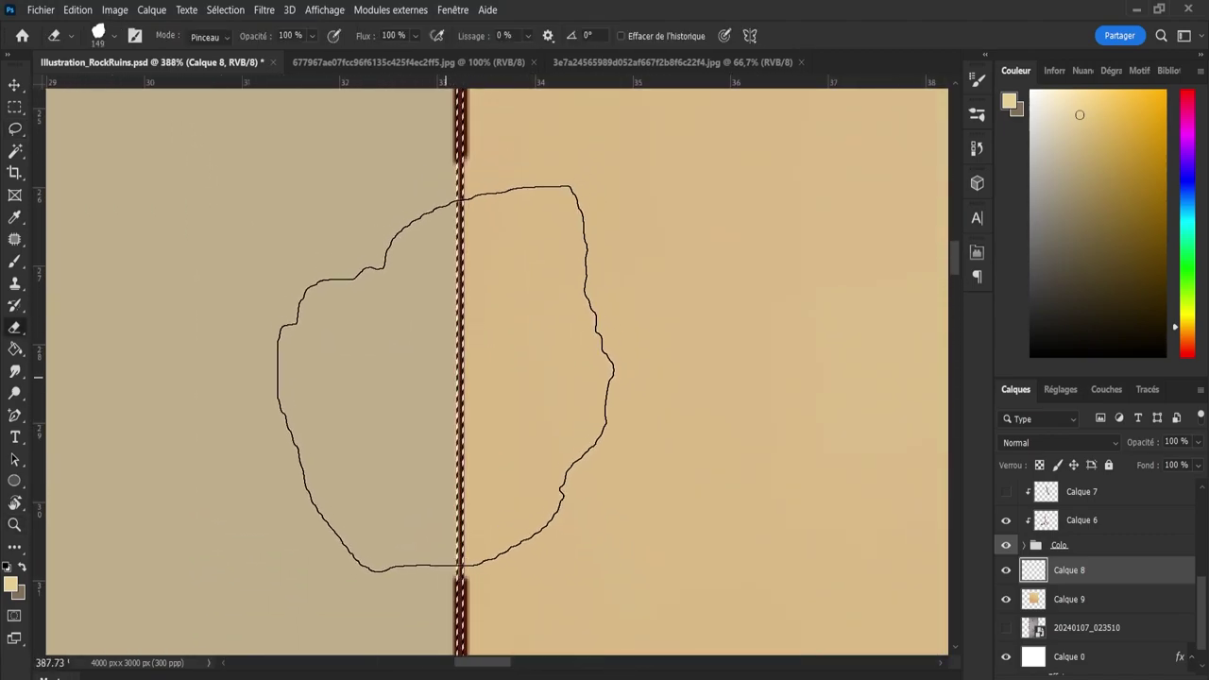
{"action": "left_click_drag", "start_coordinate": [563, 367], "coordinate": [437, 359]}
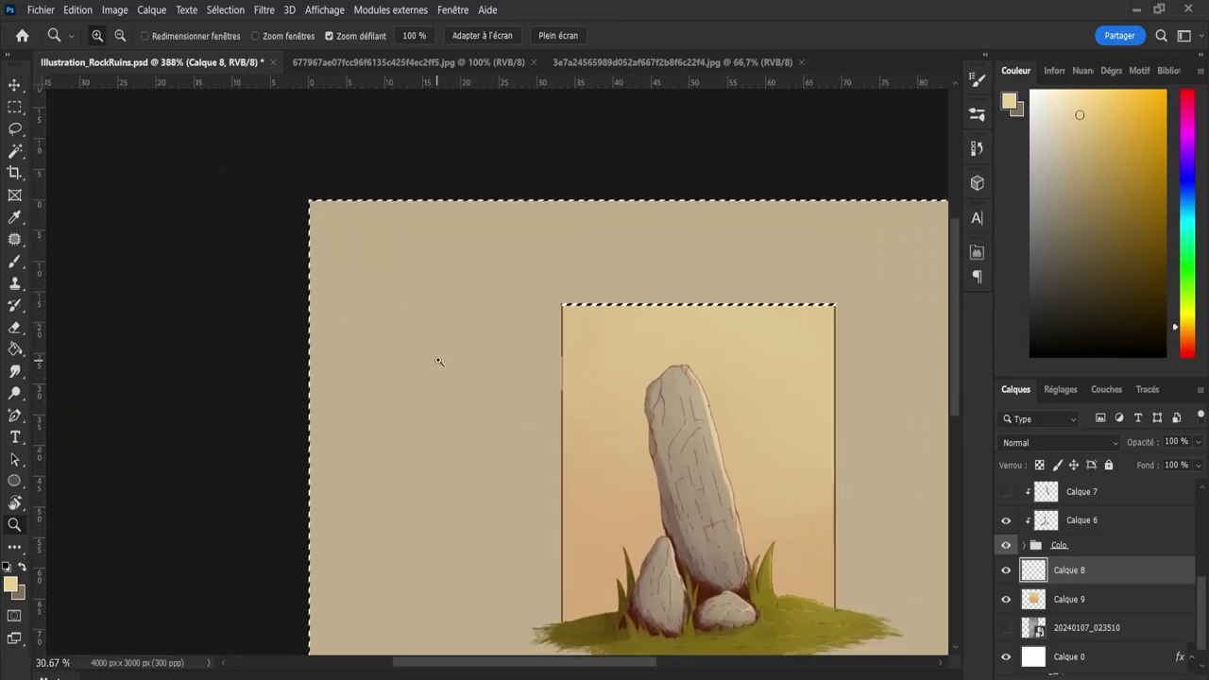
{"action": "key", "text": "e"}
{"action": "left_click_drag", "start_coordinate": [561, 364], "coordinate": [580, 318]}
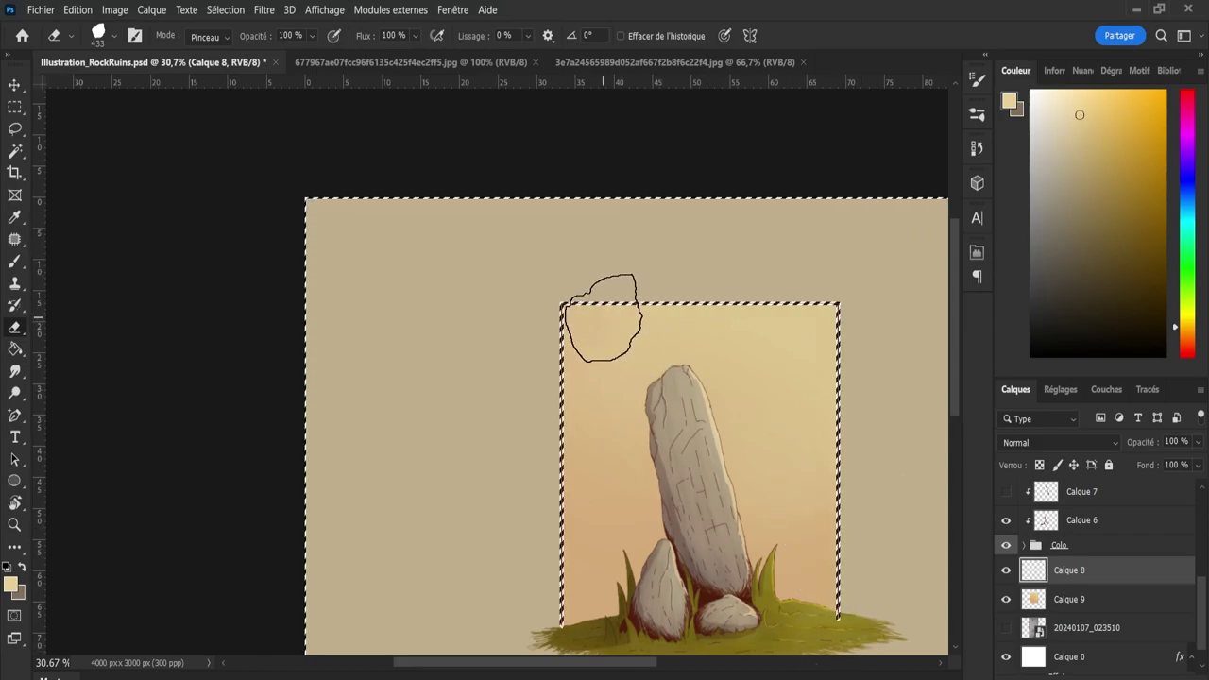
{"action": "key", "text": "l"}
{"action": "key", "text": "z"}
{"action": "left_click_drag", "start_coordinate": [575, 381], "coordinate": [629, 407]}
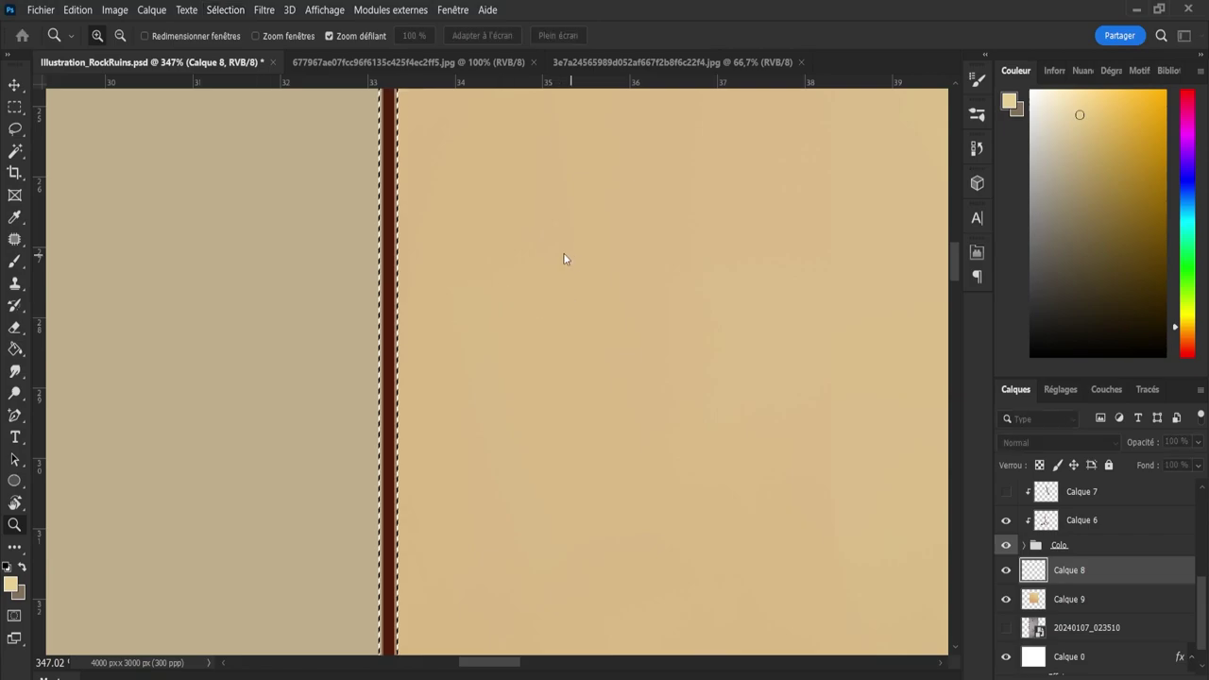
{"action": "key", "text": "Return"}
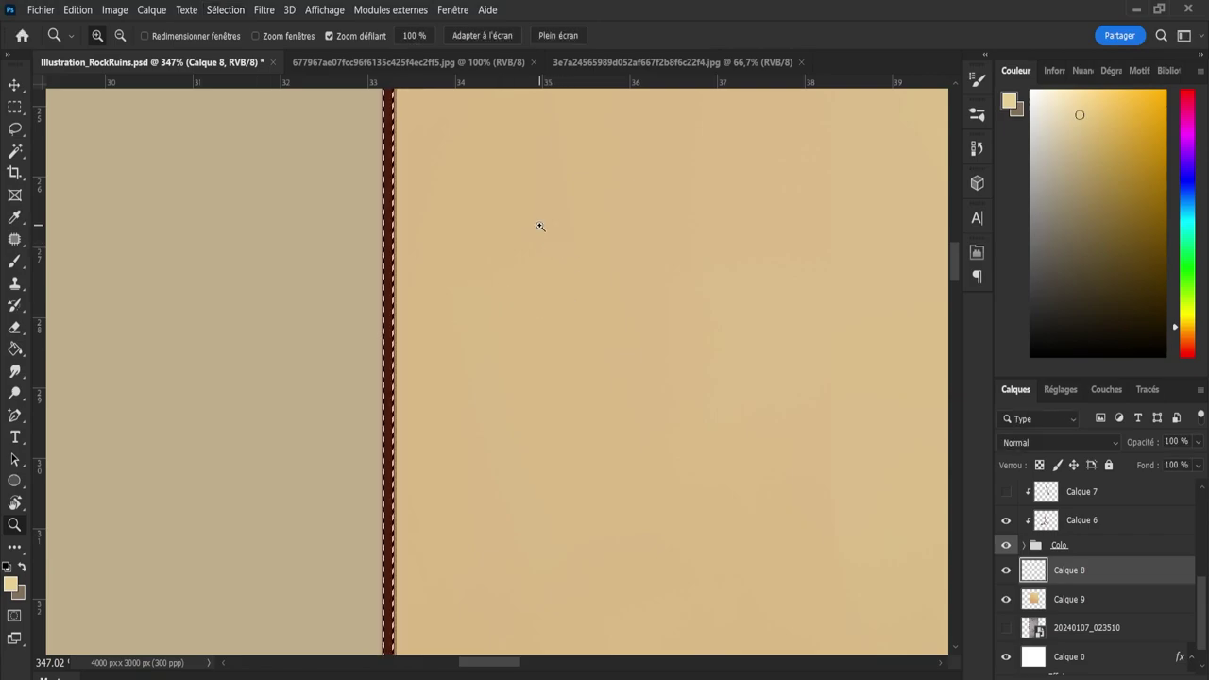
Zoom back out over the rock illustration and clear the selection.
{"action": "mouse_move", "coordinate": [524, 407]}
{"action": "left_mouse_down"}
{"action": "mouse_move", "coordinate": [353, 399]}
{"action": "mouse_move", "coordinate": [404, 399]}
{"action": "left_mouse_up"}
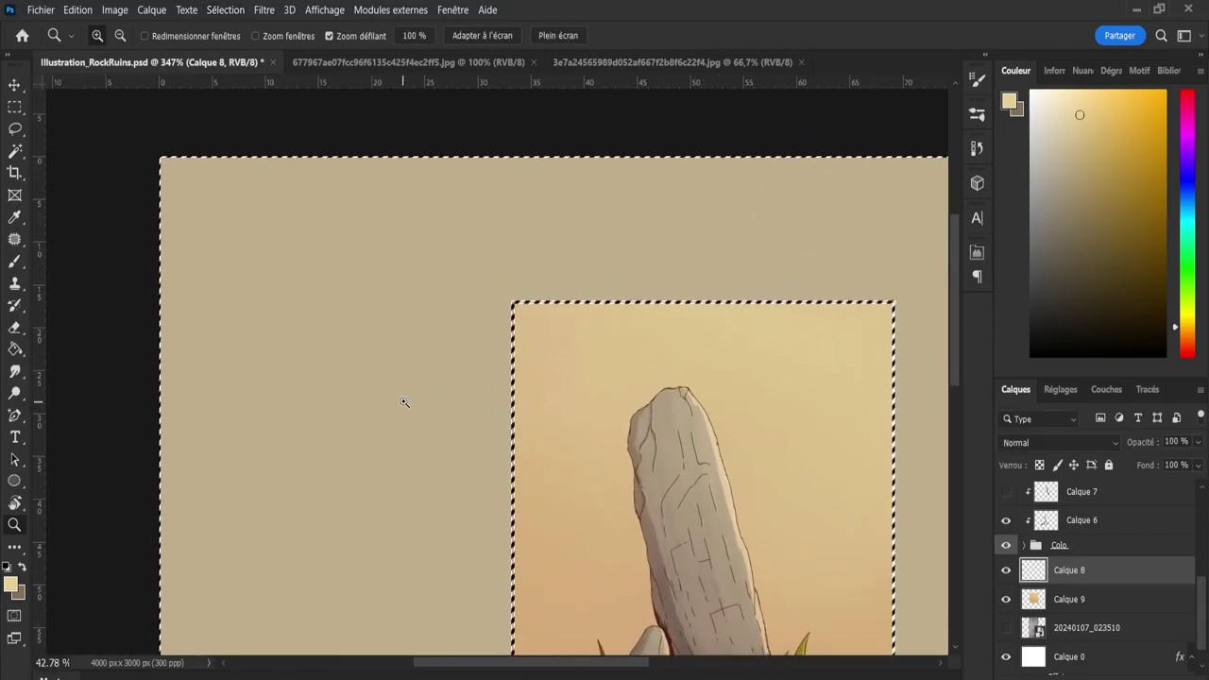
{"action": "left_click_drag", "start_coordinate": [947, 331], "coordinate": [960, 397]}
{"action": "key", "text": "e"}
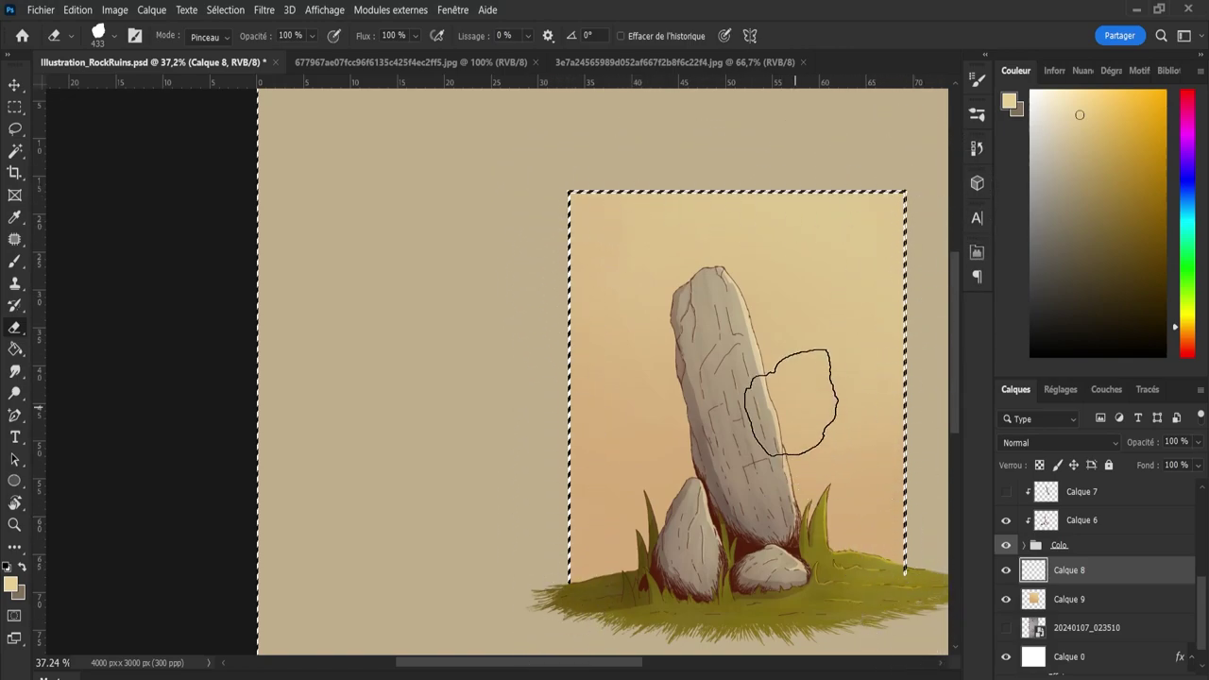
{"action": "key", "text": "l"}
{"action": "key", "text": "ctrl+d"}
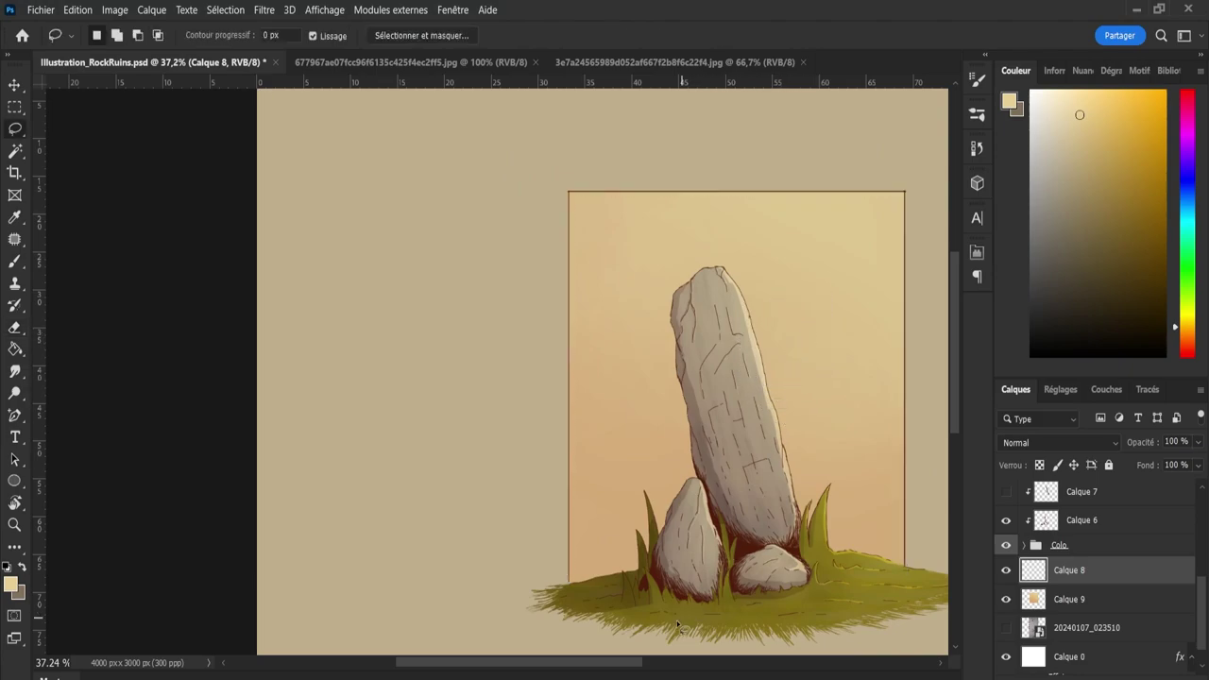
{"action": "left_click_drag", "start_coordinate": [623, 664], "coordinate": [646, 664]}
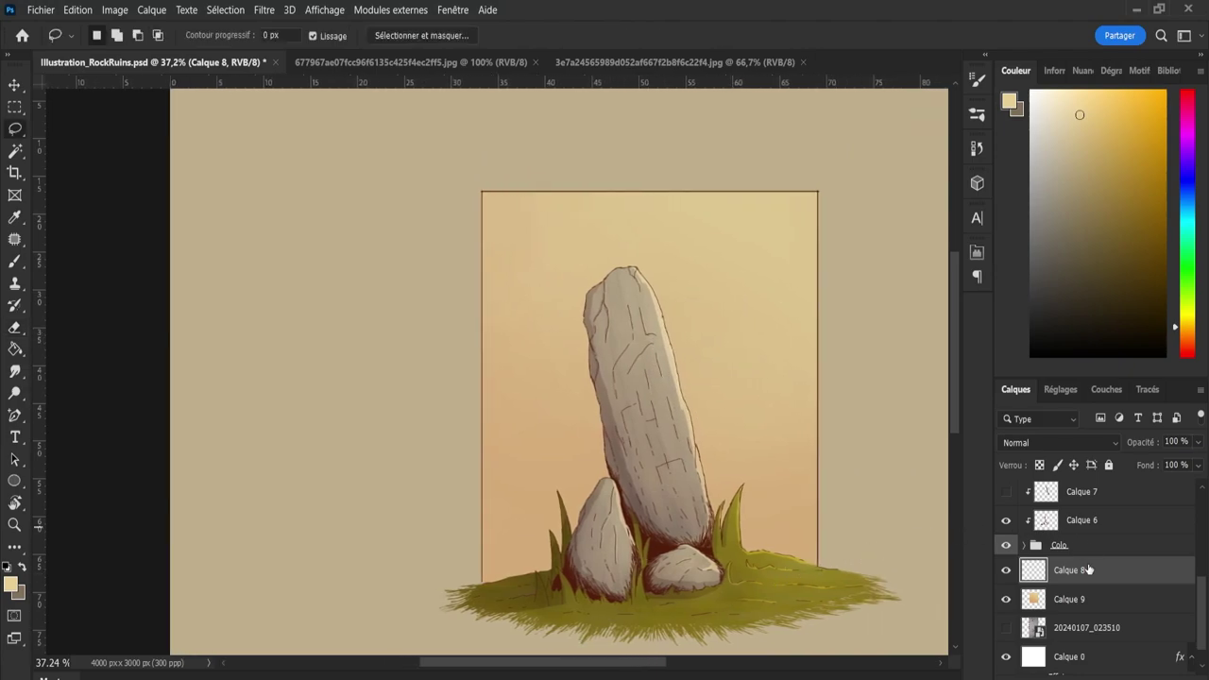
Select Calque 9 together with Calque 8 and nudge the tan backdrop down two steps.
{"action": "left_click", "coordinate": [1064, 597], "text": "shift"}
{"action": "key", "text": "v"}
{"action": "key", "text": "Down"}
{"action": "key", "text": "Down"}
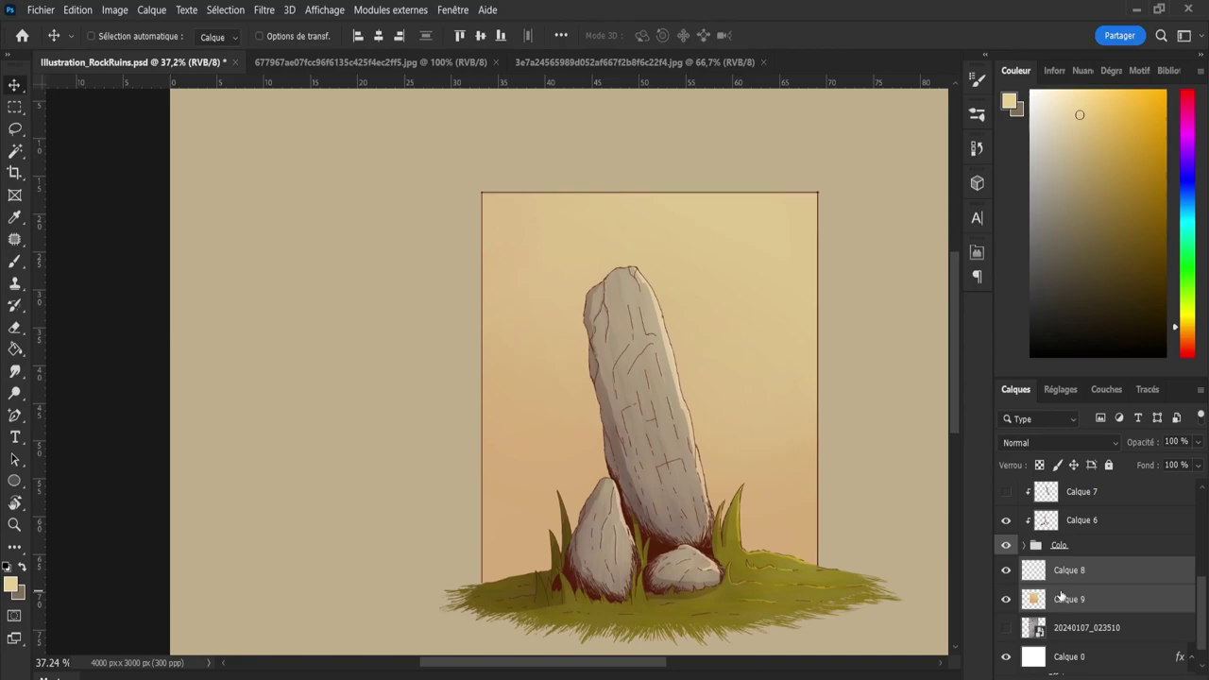
{"action": "key", "text": "Down"}
{"action": "key", "text": "Down"}
{"action": "key", "text": "Down"}
{"action": "key", "text": "Down"}
{"action": "key", "text": "Down"}
{"action": "key", "text": "Down"}
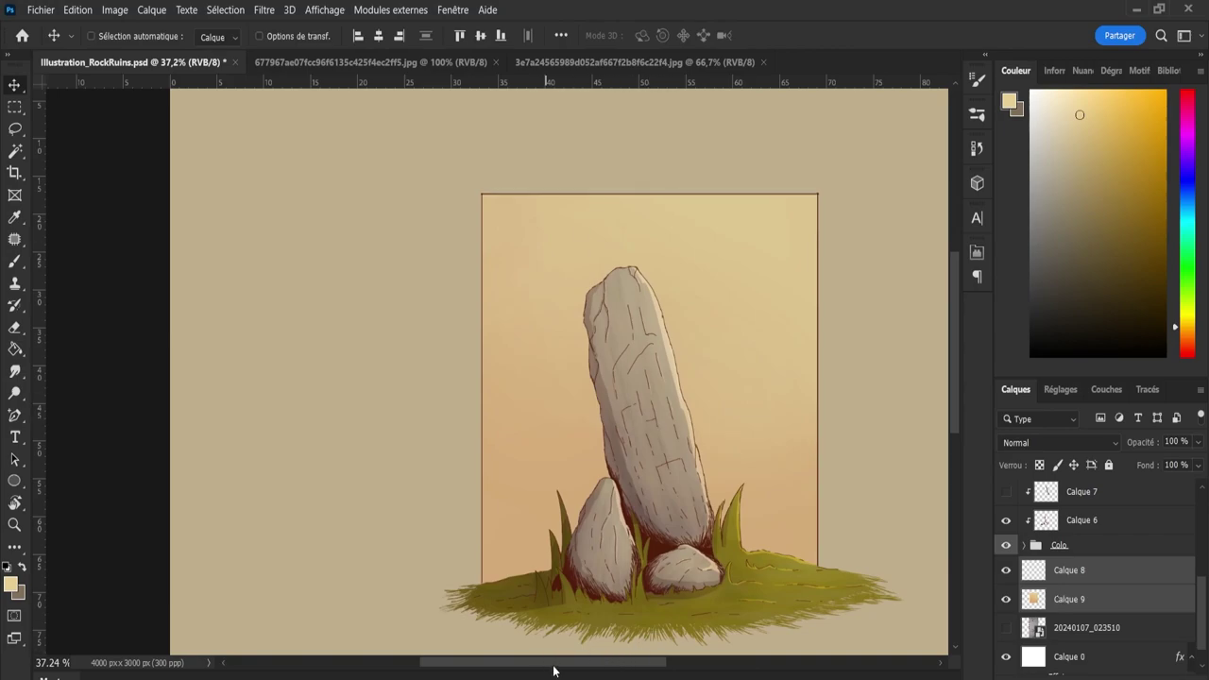
{"action": "left_click_drag", "start_coordinate": [554, 666], "coordinate": [580, 666]}
{"action": "key", "text": "z"}
{"action": "scroll", "coordinate": [652, 532], "scroll_direction": "down", "scroll_amount": 2}
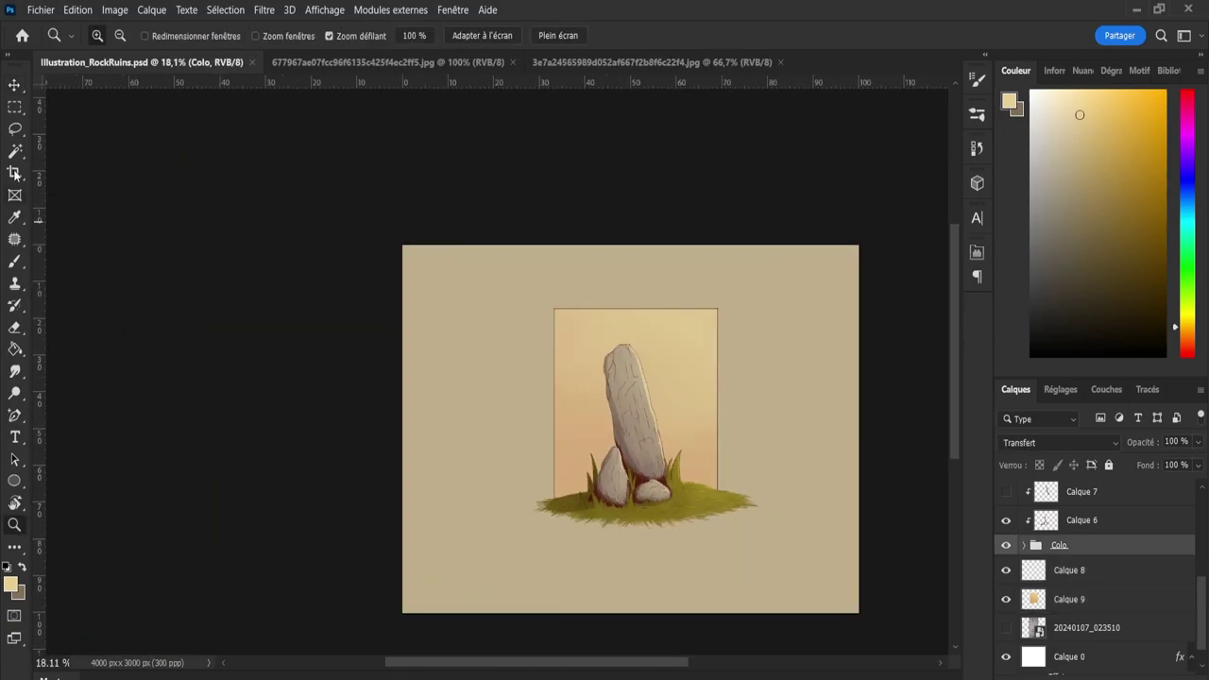
Pull the crop box in on all four sides around the bordered standing-stone illustration.
{"action": "left_click", "coordinate": [14, 173]}
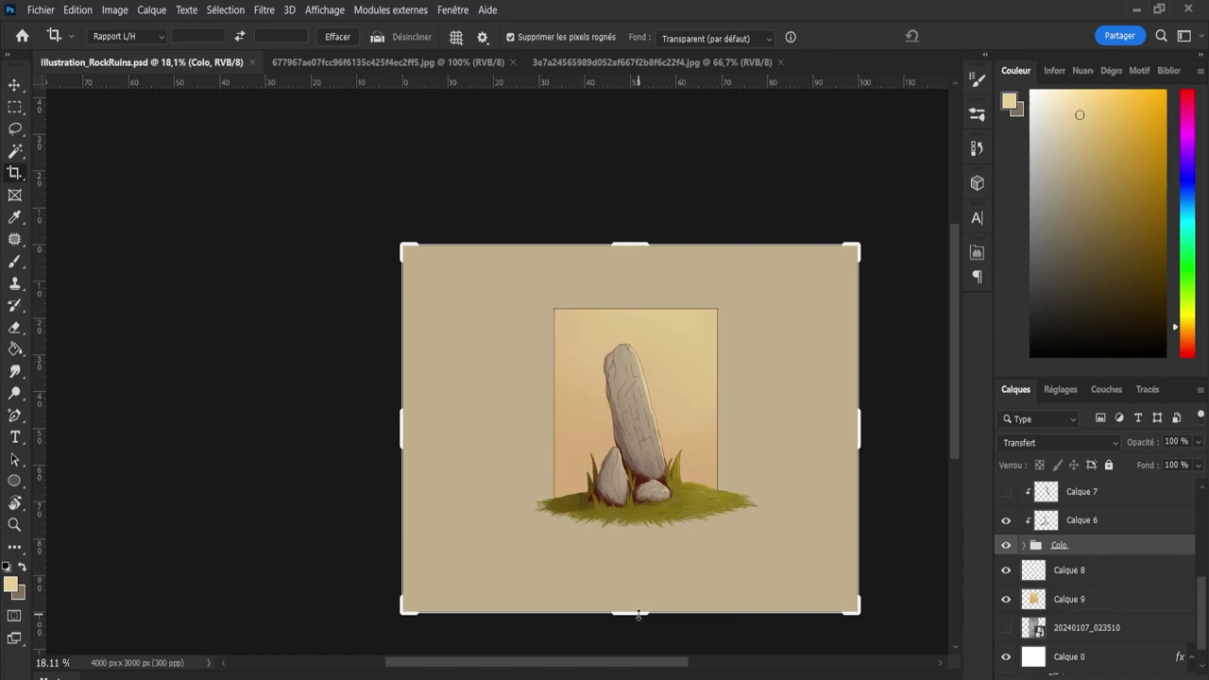
{"action": "left_click_drag", "start_coordinate": [638, 614], "coordinate": [651, 587]}
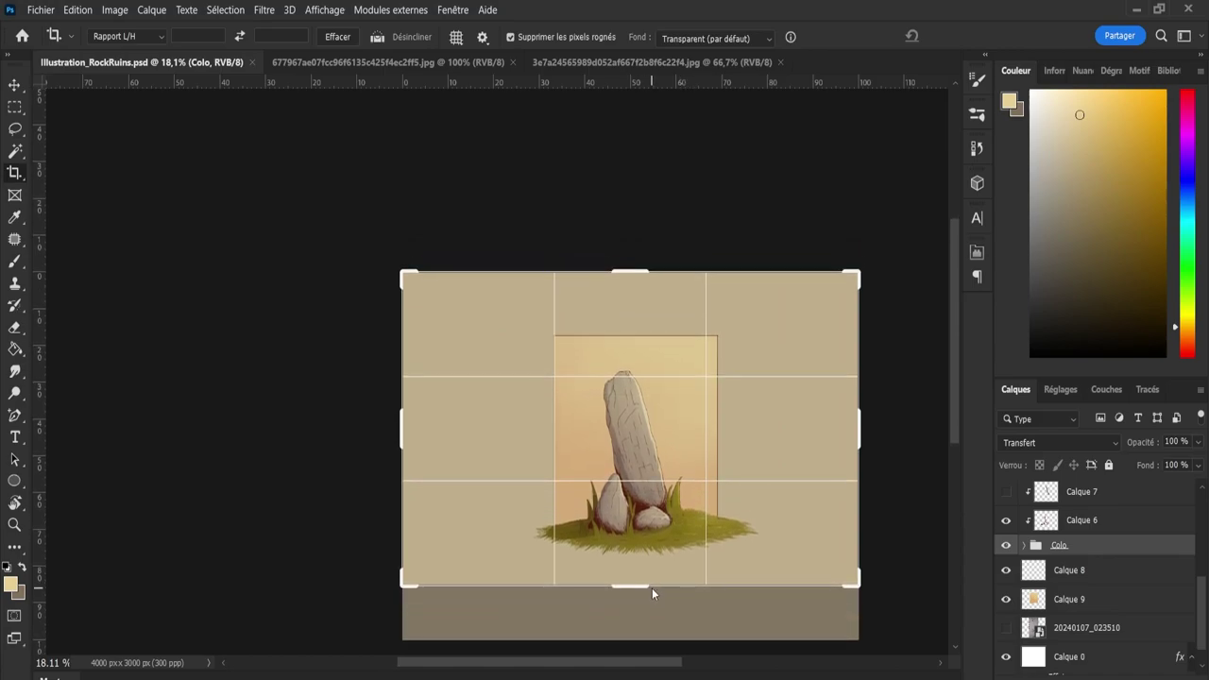
{"action": "mouse_move", "coordinate": [403, 432]}
{"action": "left_mouse_down"}
{"action": "mouse_move", "coordinate": [426, 431]}
{"action": "mouse_move", "coordinate": [428, 446]}
{"action": "left_mouse_up"}
{"action": "left_click_drag", "start_coordinate": [823, 442], "coordinate": [752, 442]}
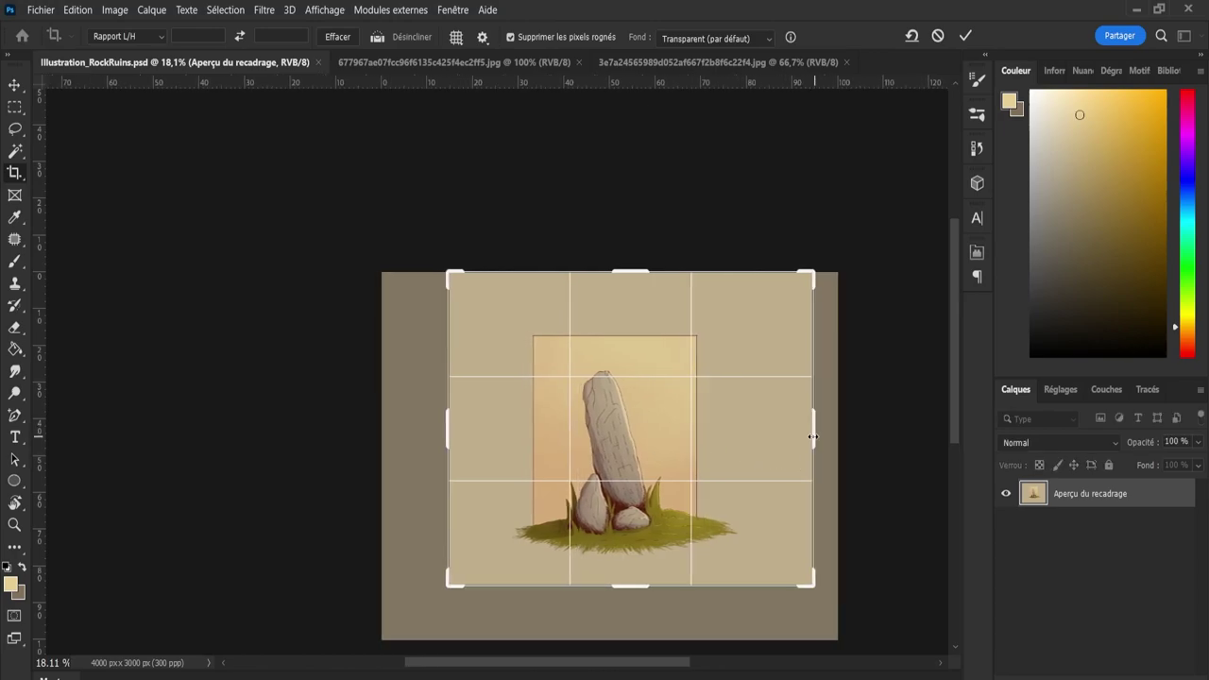
{"action": "left_click_drag", "start_coordinate": [471, 433], "coordinate": [497, 434]}
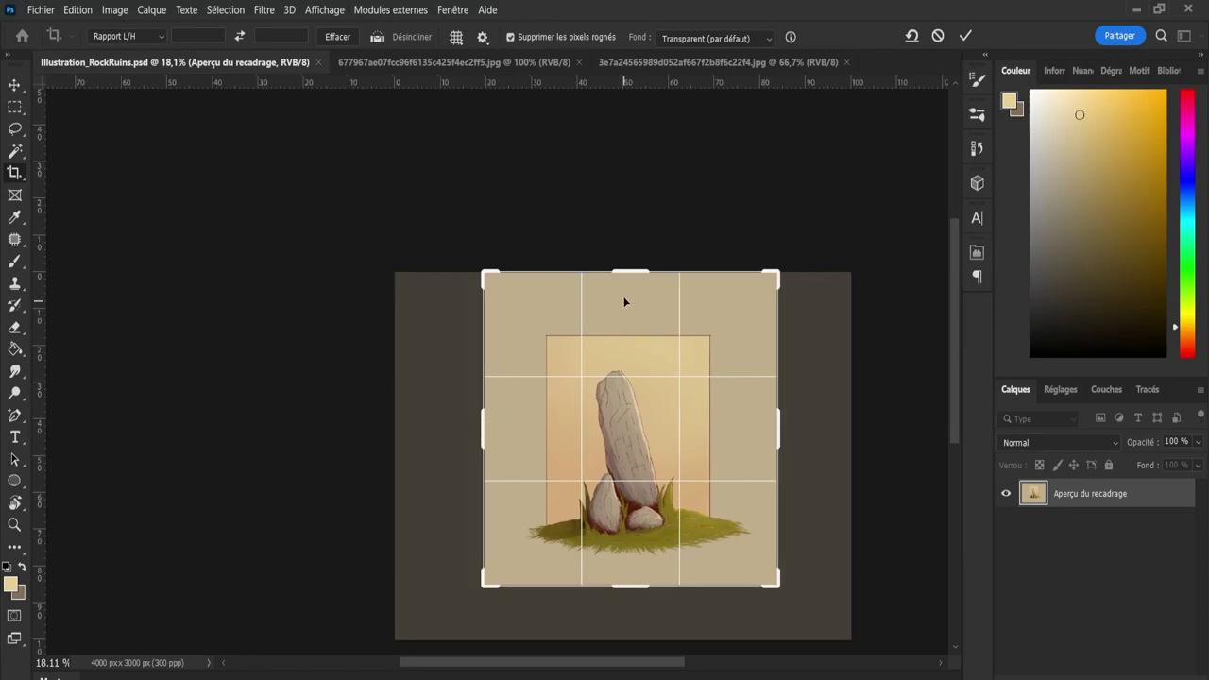
{"action": "left_click_drag", "start_coordinate": [629, 273], "coordinate": [629, 303]}
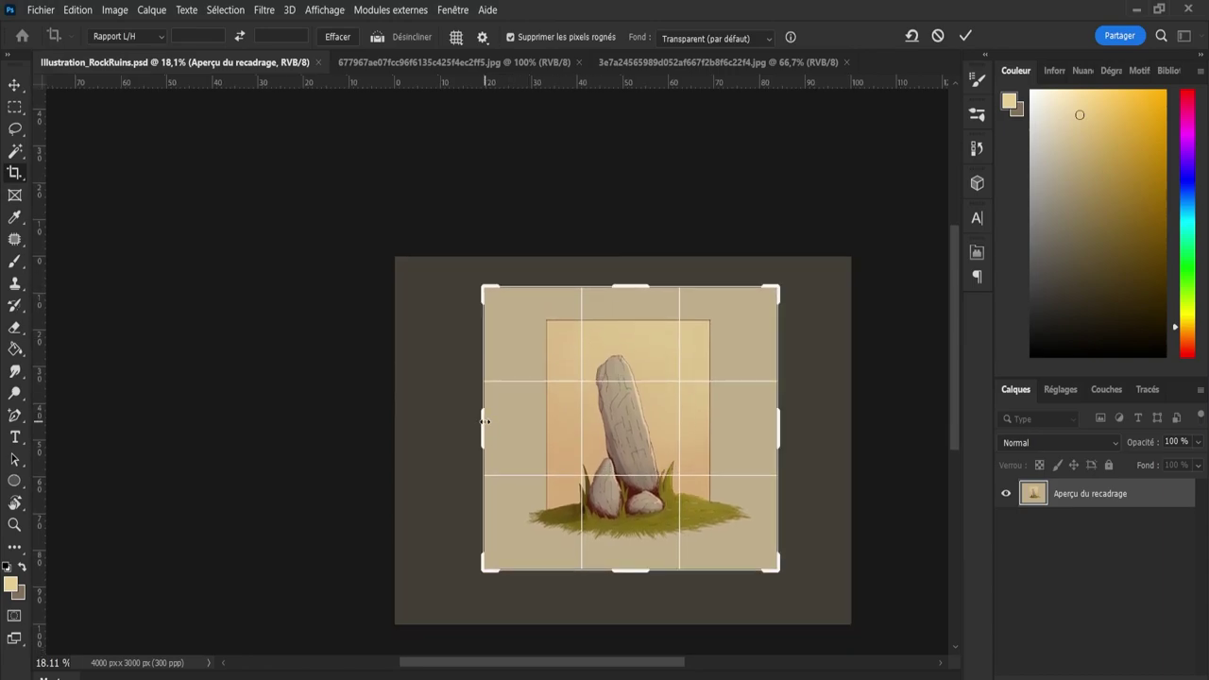
{"action": "left_click_drag", "start_coordinate": [485, 421], "coordinate": [498, 421]}
{"action": "left_click_drag", "start_coordinate": [770, 423], "coordinate": [758, 431]}
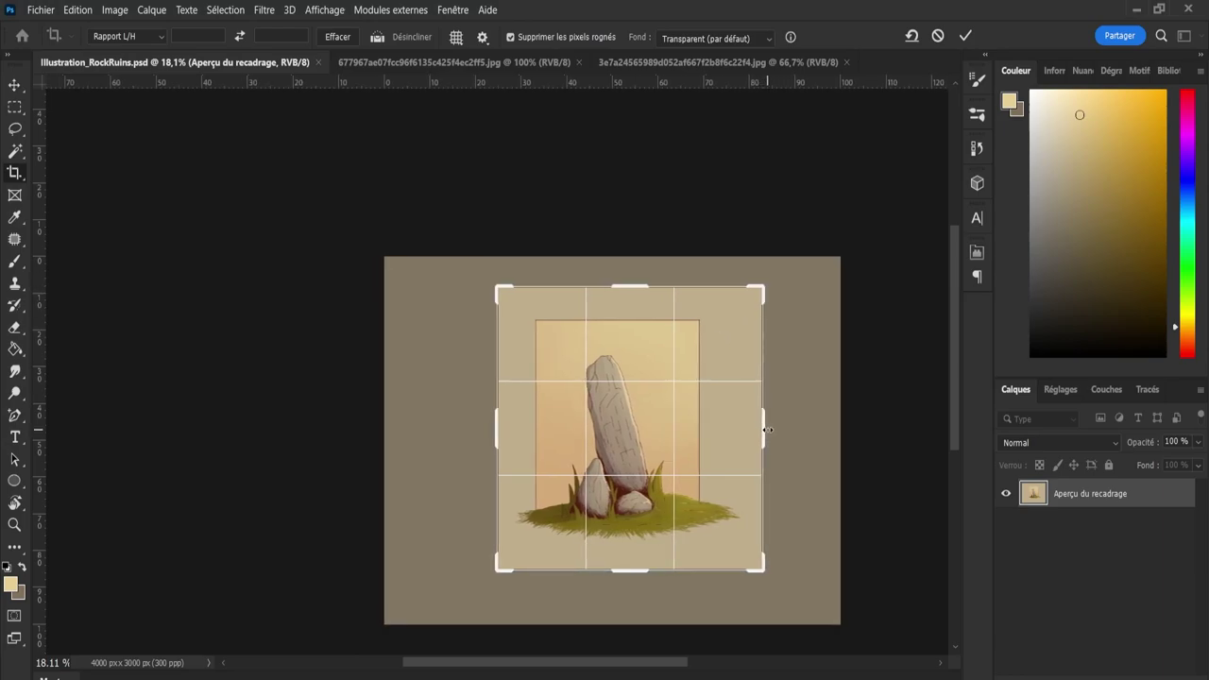
Fine-tune the crop edges and apply the crop at 2219 × 2085 px.
{"action": "left_click_drag", "start_coordinate": [632, 573], "coordinate": [633, 566]}
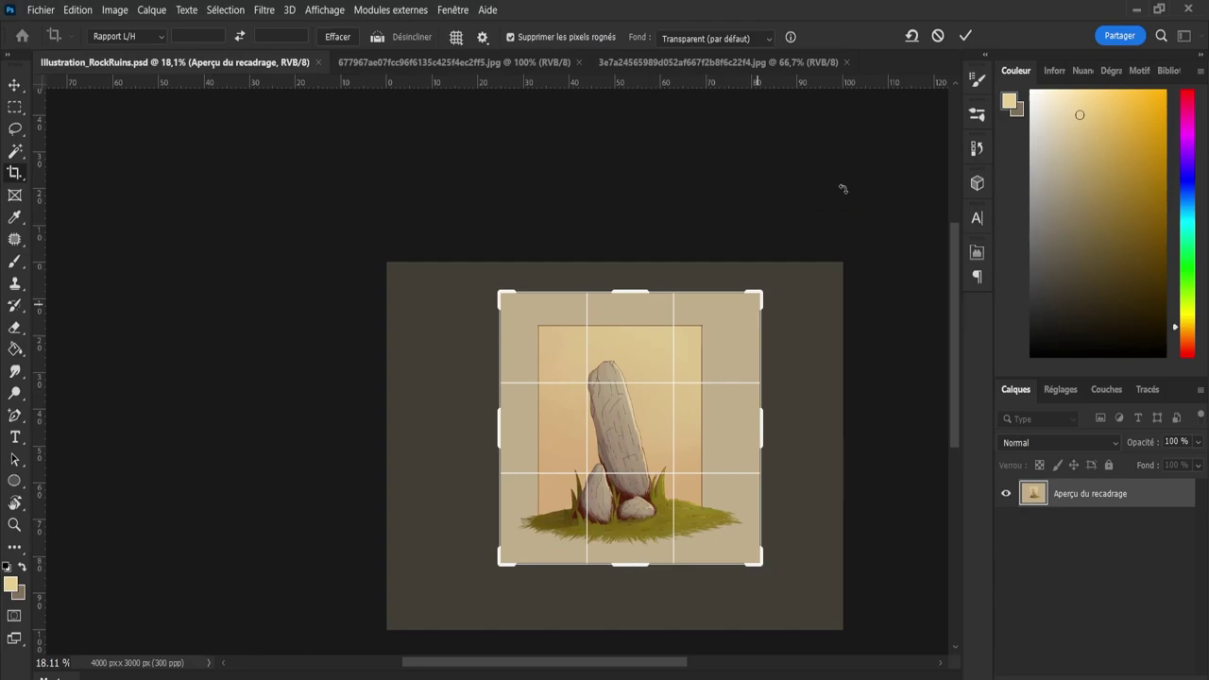
{"action": "left_click_drag", "start_coordinate": [624, 294], "coordinate": [630, 301]}
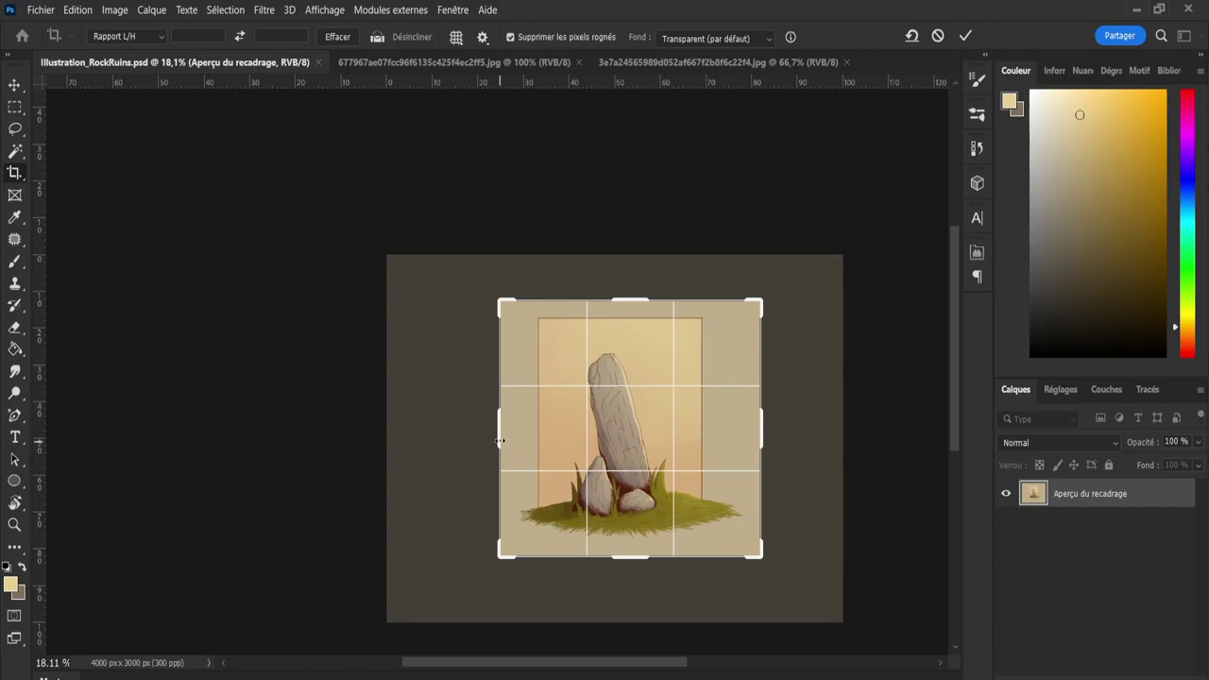
{"action": "left_click_drag", "start_coordinate": [500, 440], "coordinate": [497, 440]}
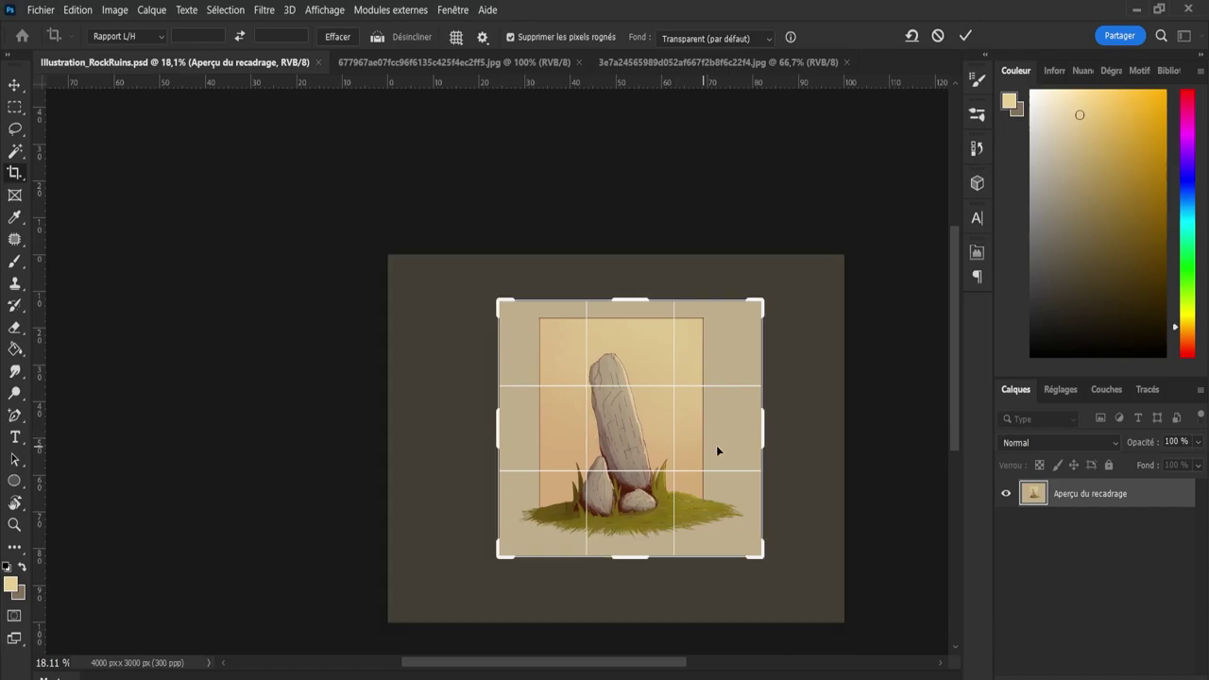
{"action": "left_click_drag", "start_coordinate": [765, 435], "coordinate": [757, 432]}
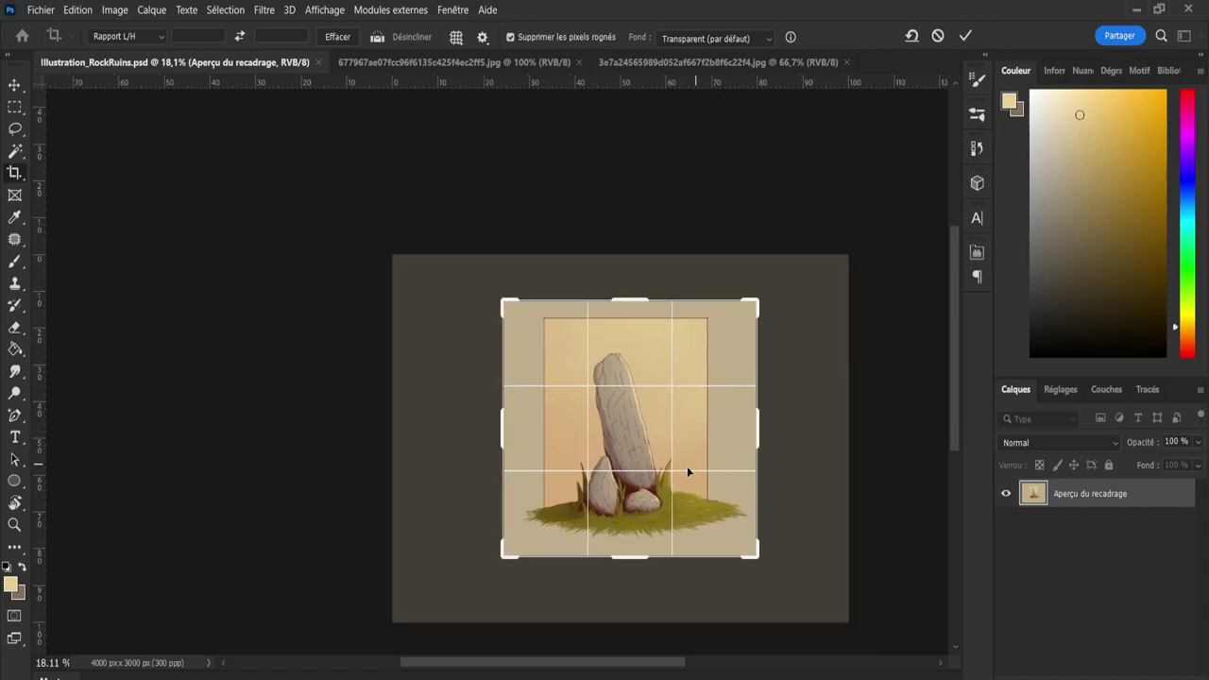
{"action": "left_click_drag", "start_coordinate": [503, 430], "coordinate": [504, 426]}
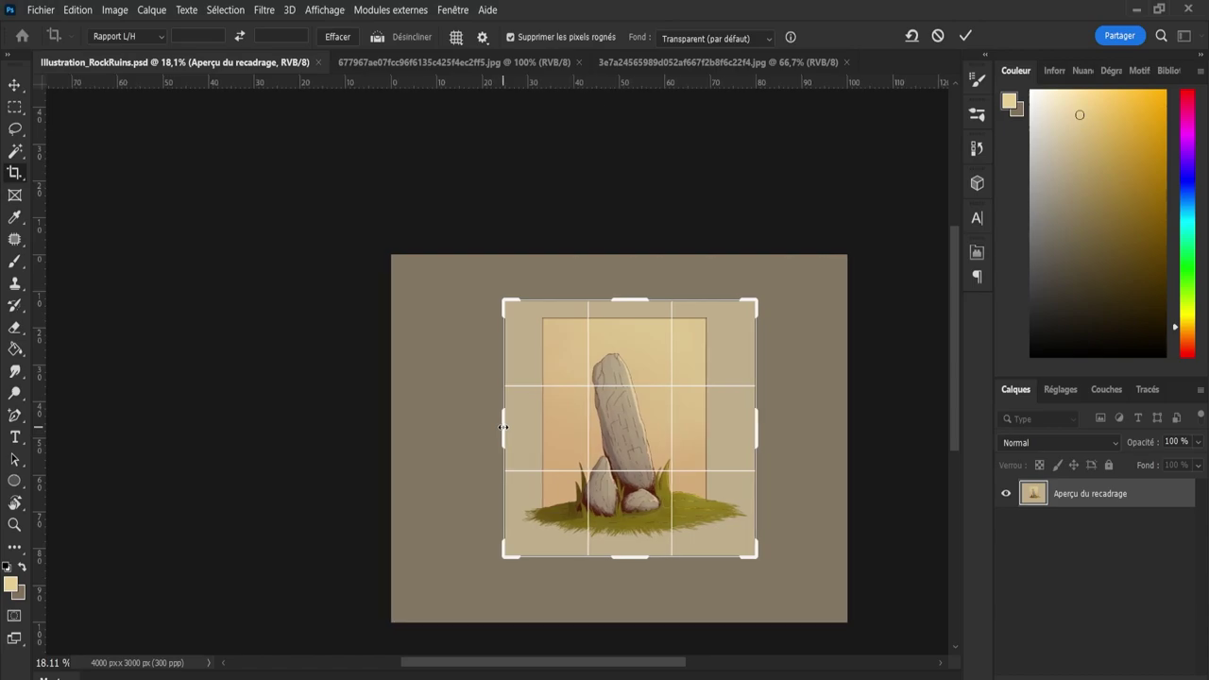
{"action": "left_click_drag", "start_coordinate": [503, 427], "coordinate": [501, 427]}
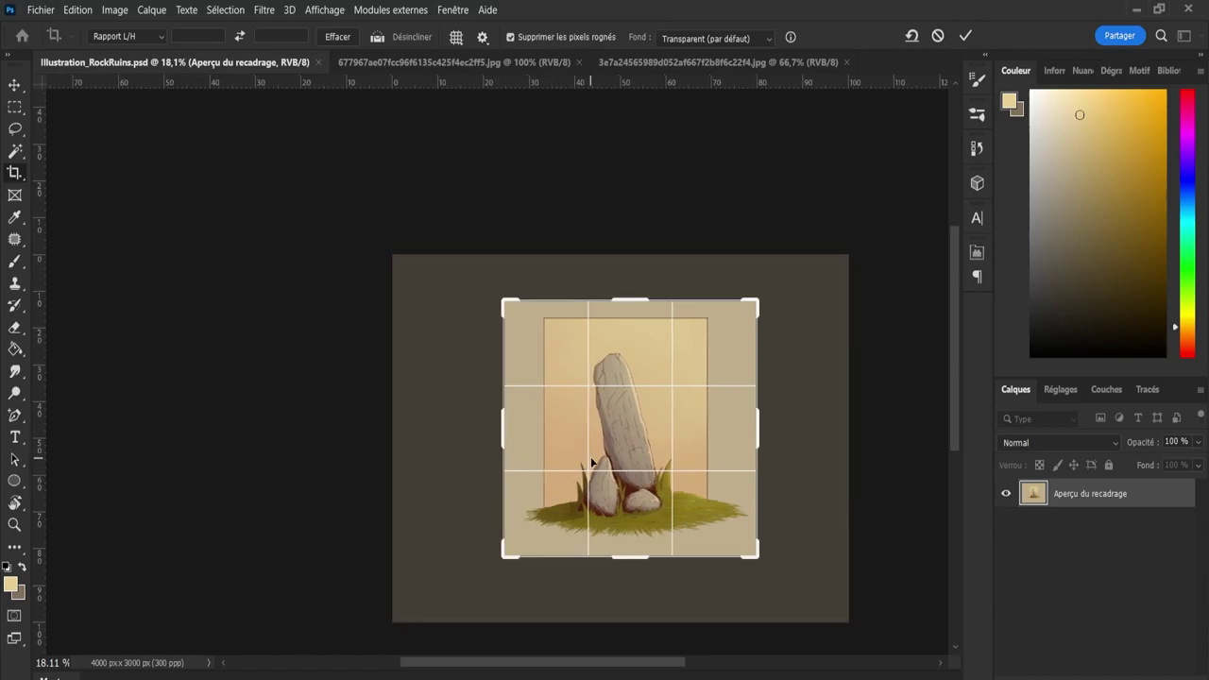
{"action": "left_click", "coordinate": [623, 443]}
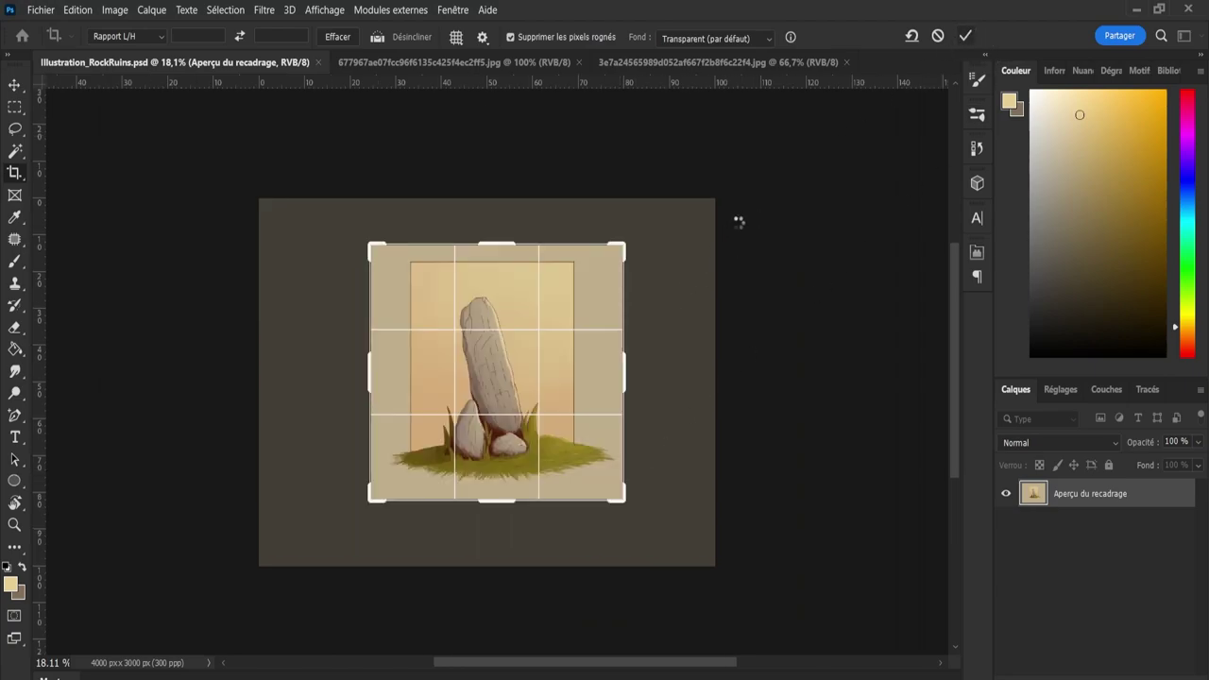
{"action": "key", "text": "Return"}
Recrop the canvas tighter to 2099 × 1946 px with an even tan margin around the frame.
{"action": "key", "text": "z"}
{"action": "left_click_drag", "start_coordinate": [418, 397], "coordinate": [472, 415]}
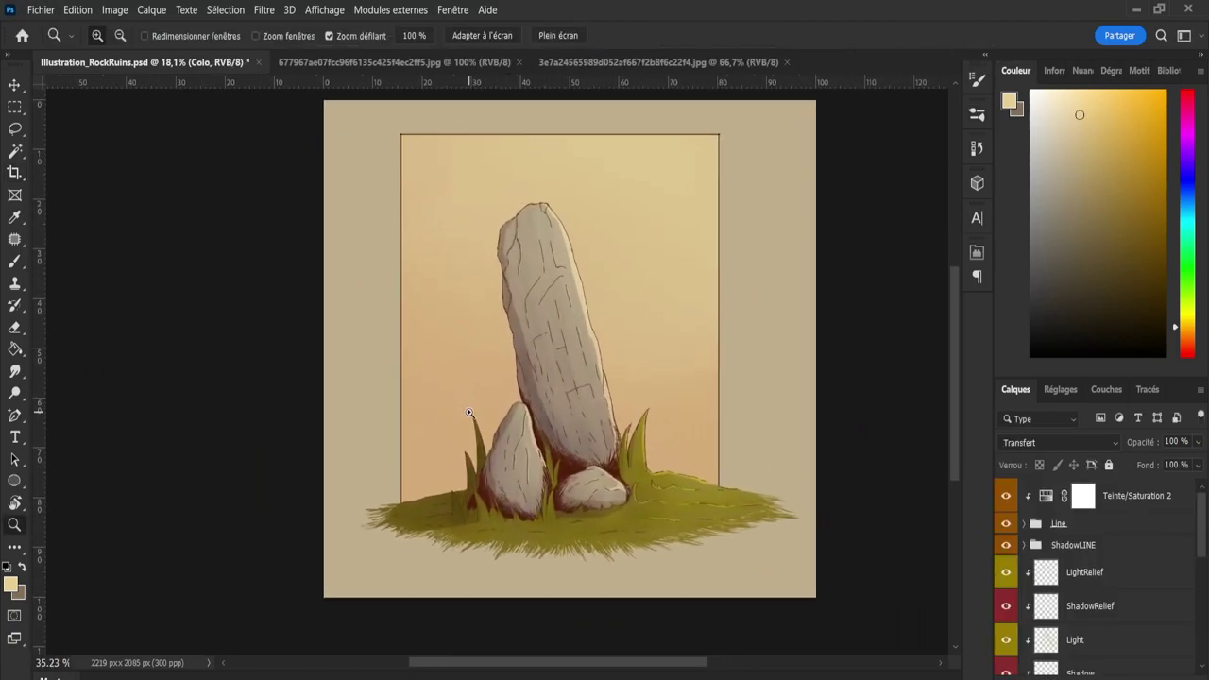
{"action": "left_click_drag", "start_coordinate": [955, 427], "coordinate": [952, 412]}
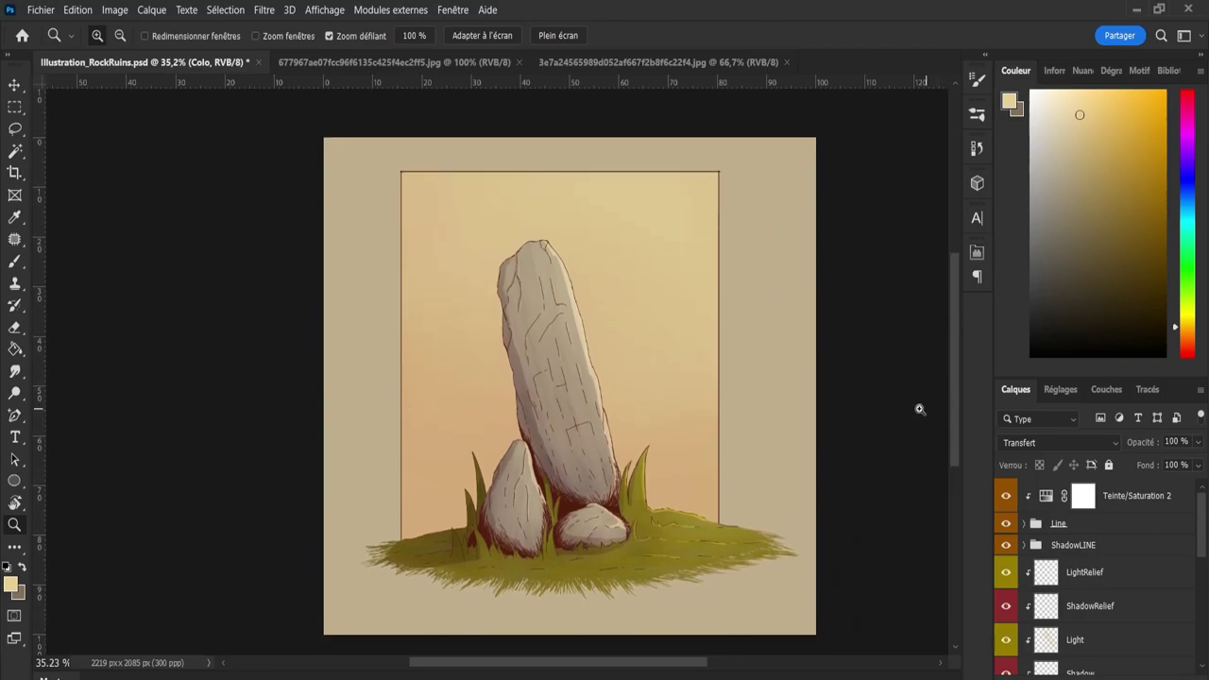
{"action": "left_click", "coordinate": [18, 176]}
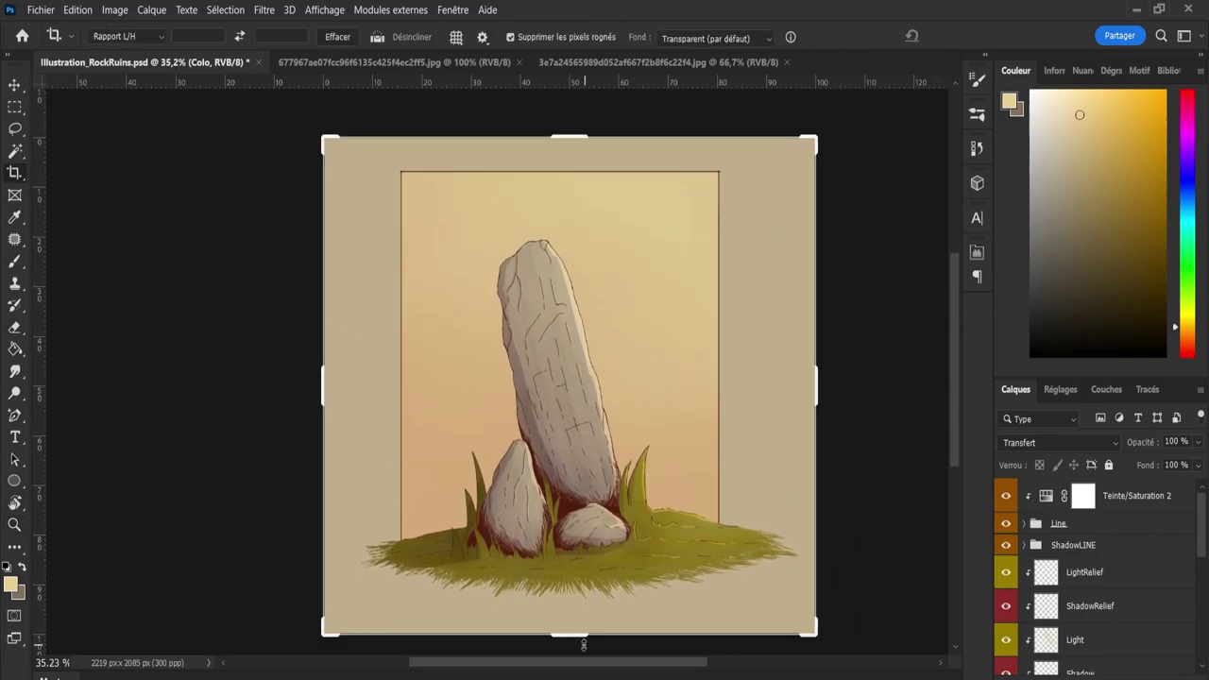
{"action": "left_click_drag", "start_coordinate": [571, 635], "coordinate": [582, 630]}
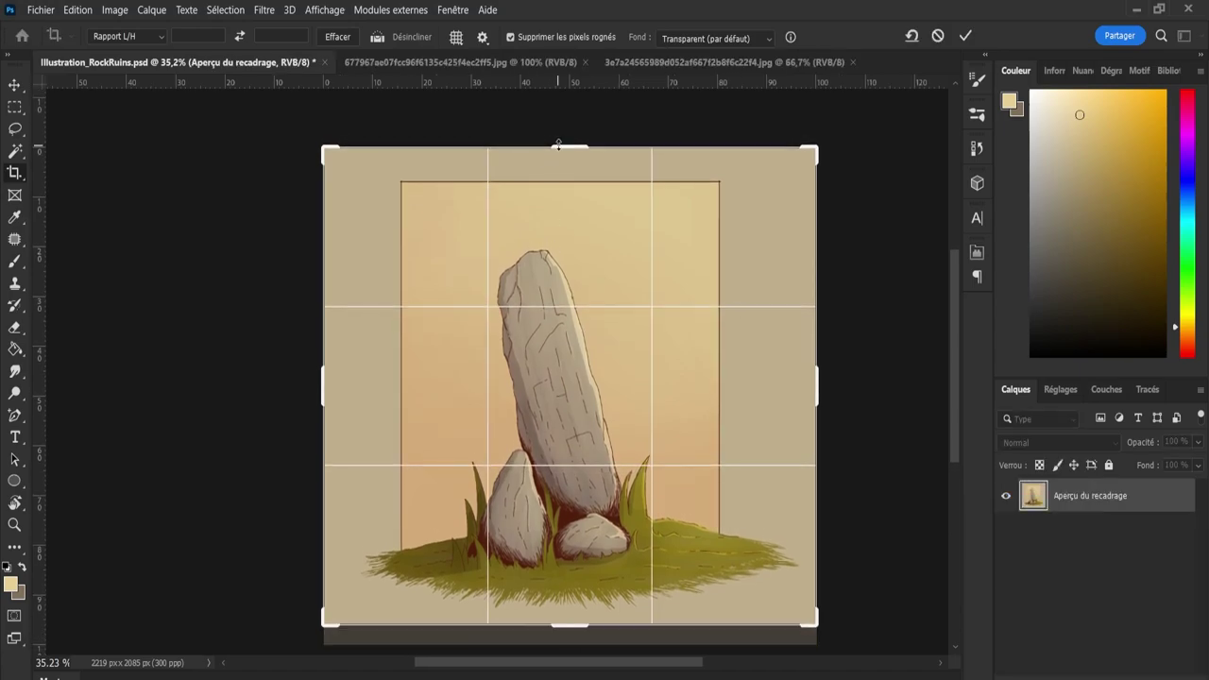
{"action": "left_click_drag", "start_coordinate": [561, 143], "coordinate": [563, 149]}
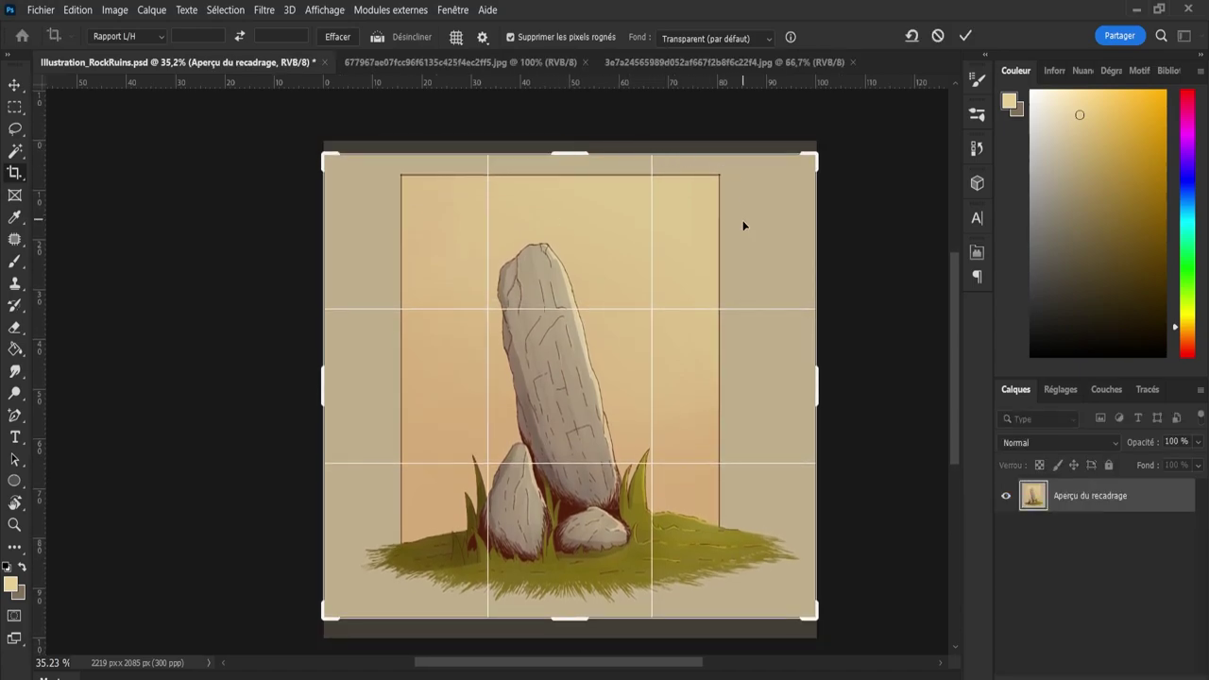
{"action": "left_click_drag", "start_coordinate": [324, 379], "coordinate": [337, 379]}
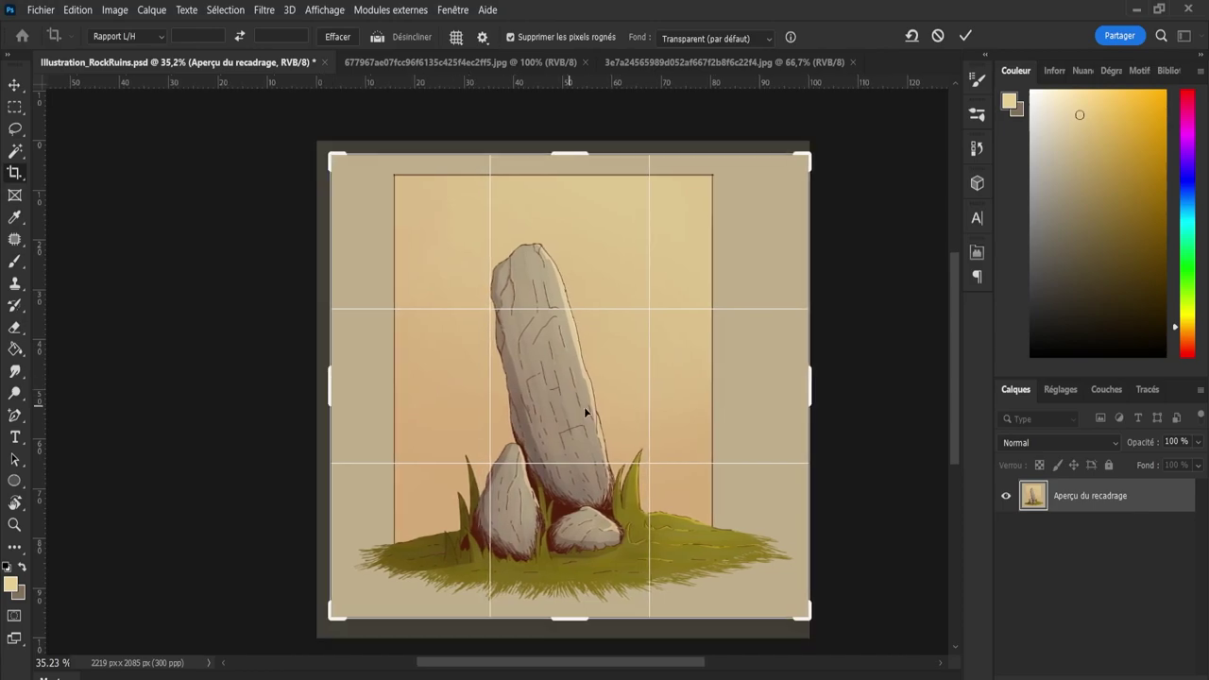
{"action": "left_click_drag", "start_coordinate": [798, 423], "coordinate": [791, 423]}
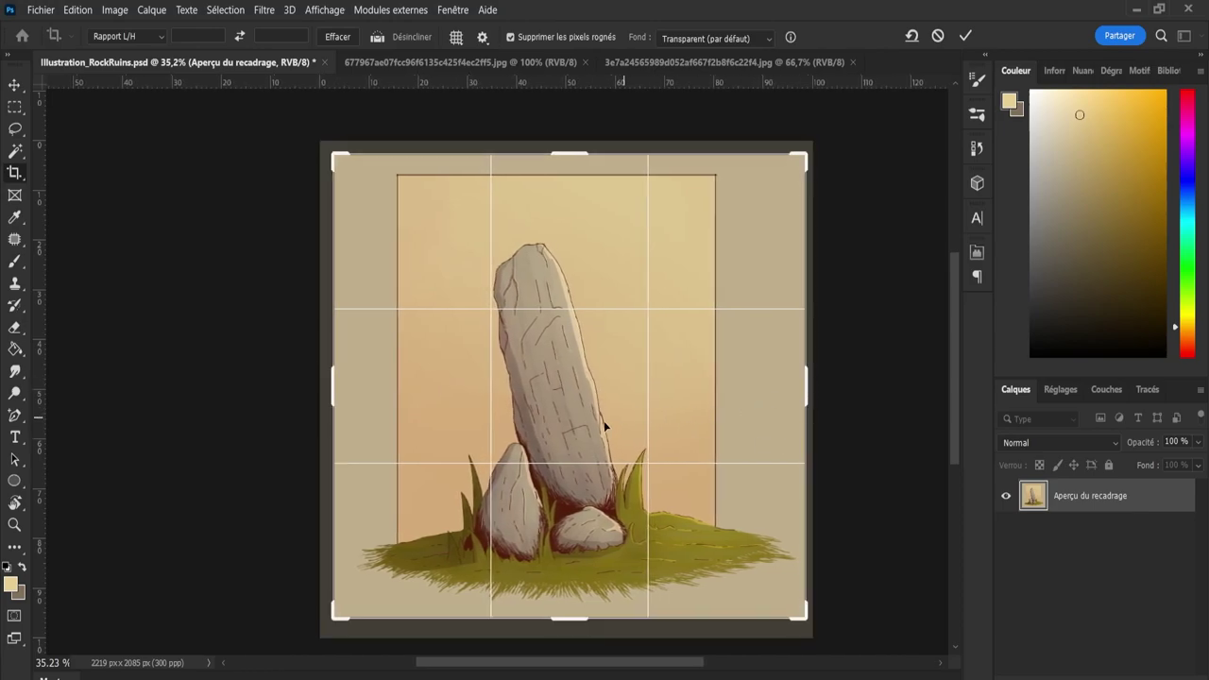
{"action": "left_click_drag", "start_coordinate": [331, 382], "coordinate": [326, 383]}
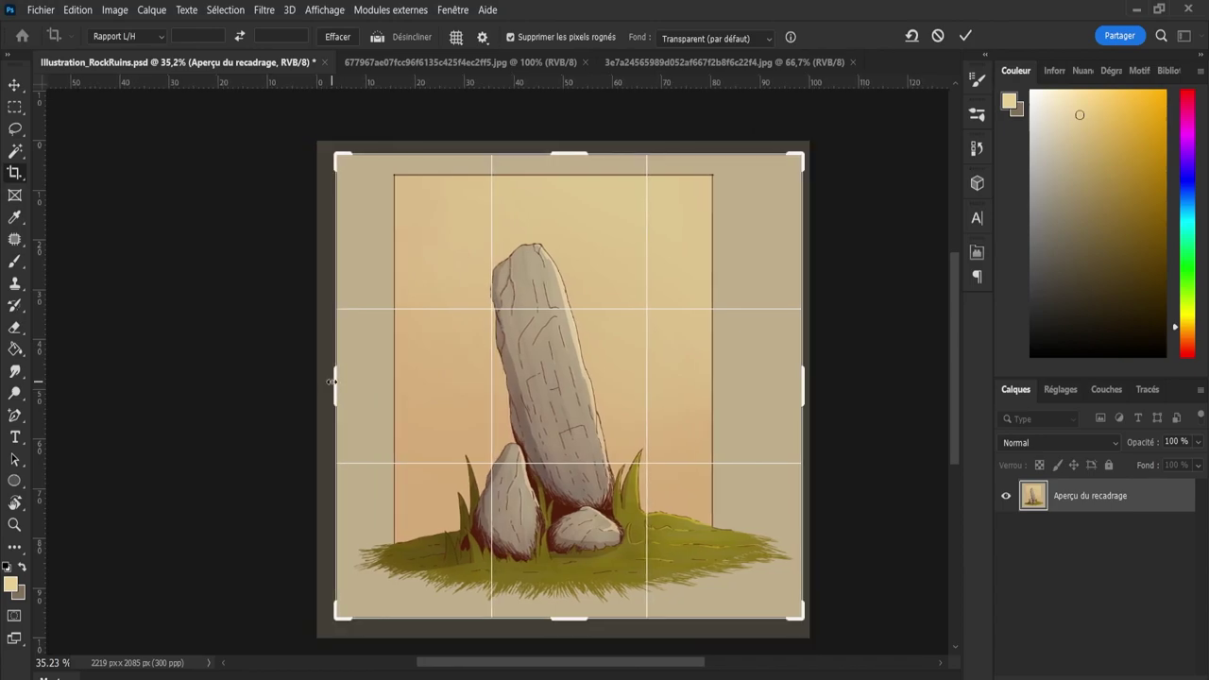
{"action": "key", "text": "Return"}
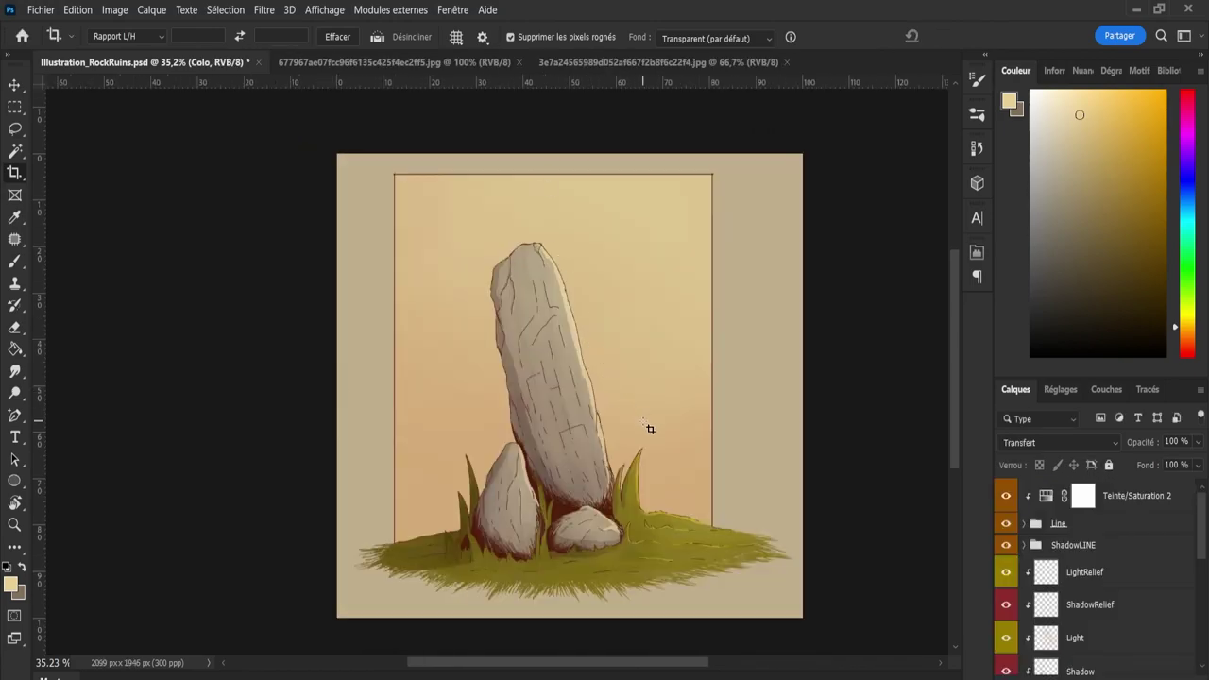
Trim the top edge so the canvas measures 2219 × 1936 px.
{"action": "scroll", "coordinate": [959, 377], "scroll_direction": "down", "scroll_amount": 1}
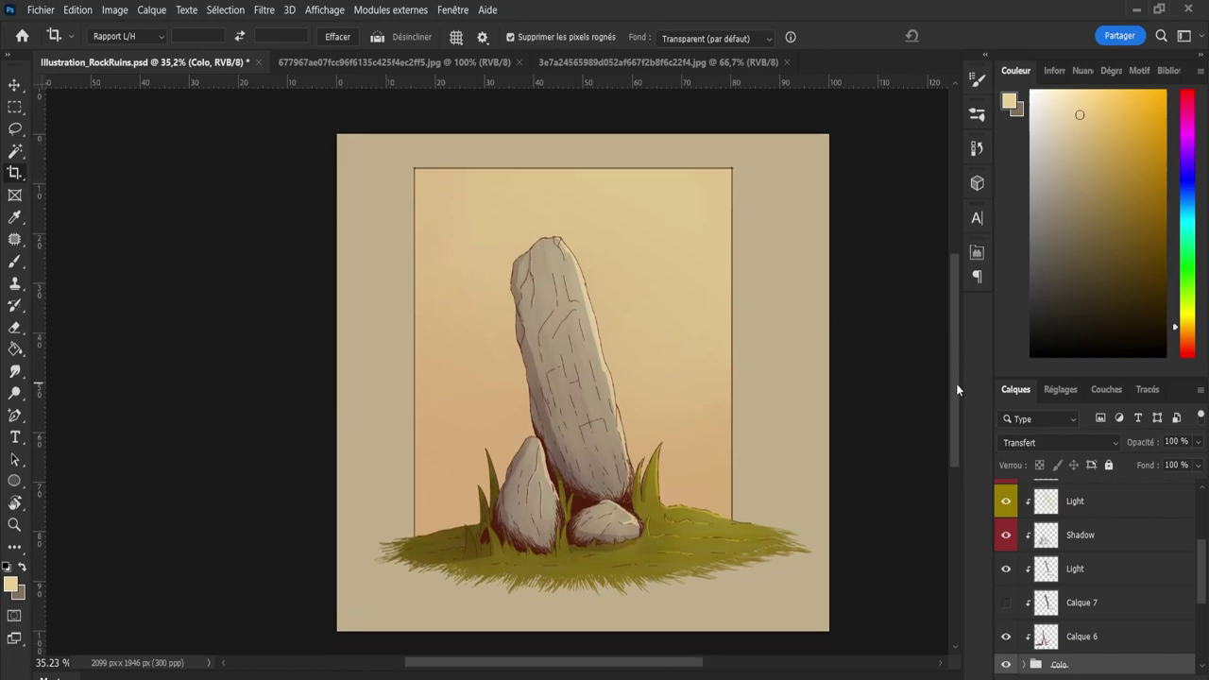
{"action": "scroll", "coordinate": [959, 389], "scroll_direction": "down", "scroll_amount": 1}
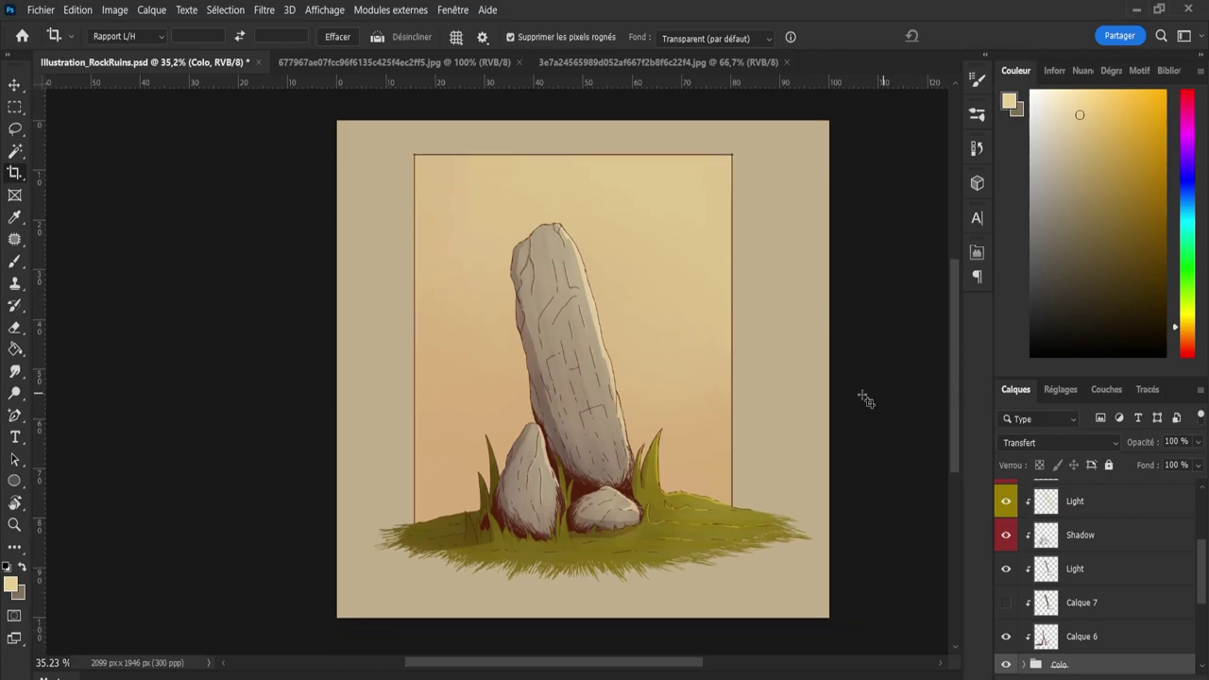
{"action": "left_click", "coordinate": [14, 173]}
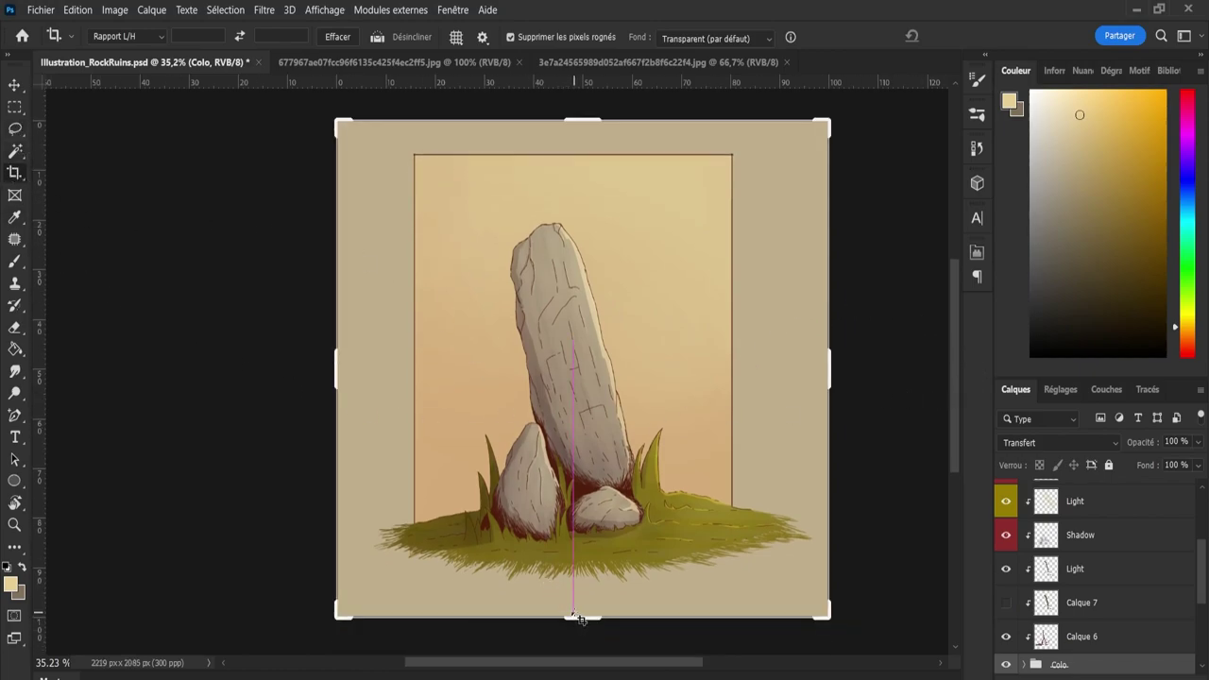
{"action": "left_click_drag", "start_coordinate": [582, 616], "coordinate": [507, 609]}
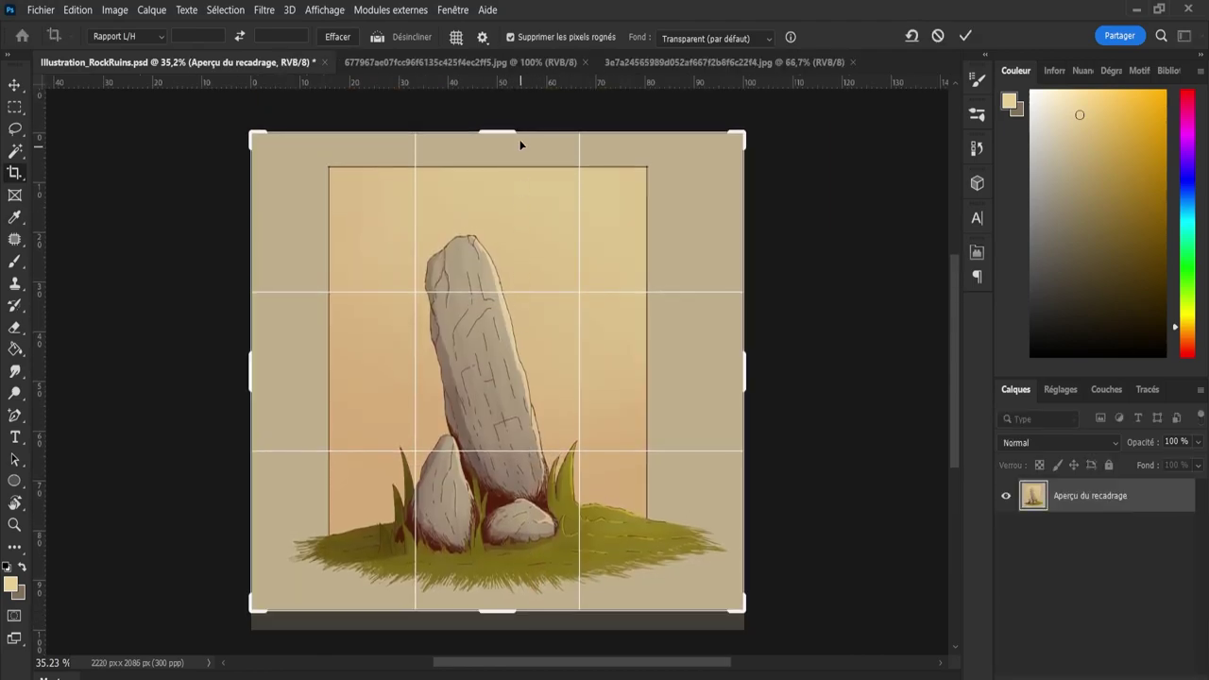
{"action": "left_click_drag", "start_coordinate": [508, 132], "coordinate": [501, 139]}
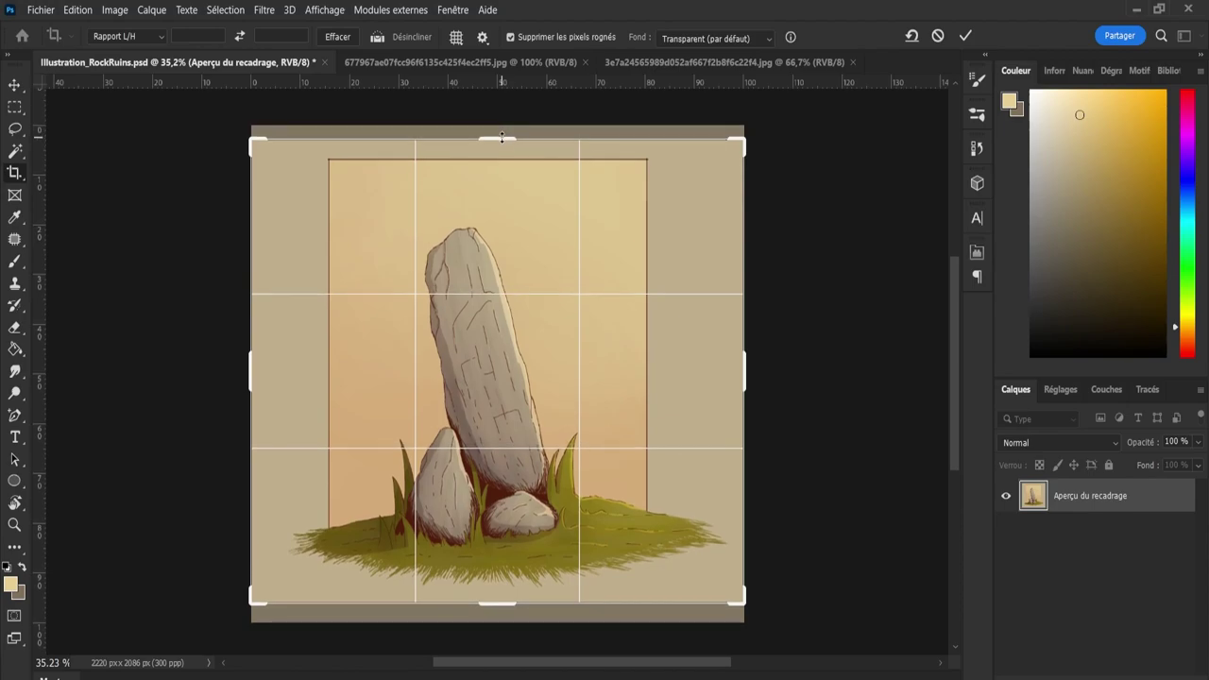
{"action": "key", "text": "Return"}
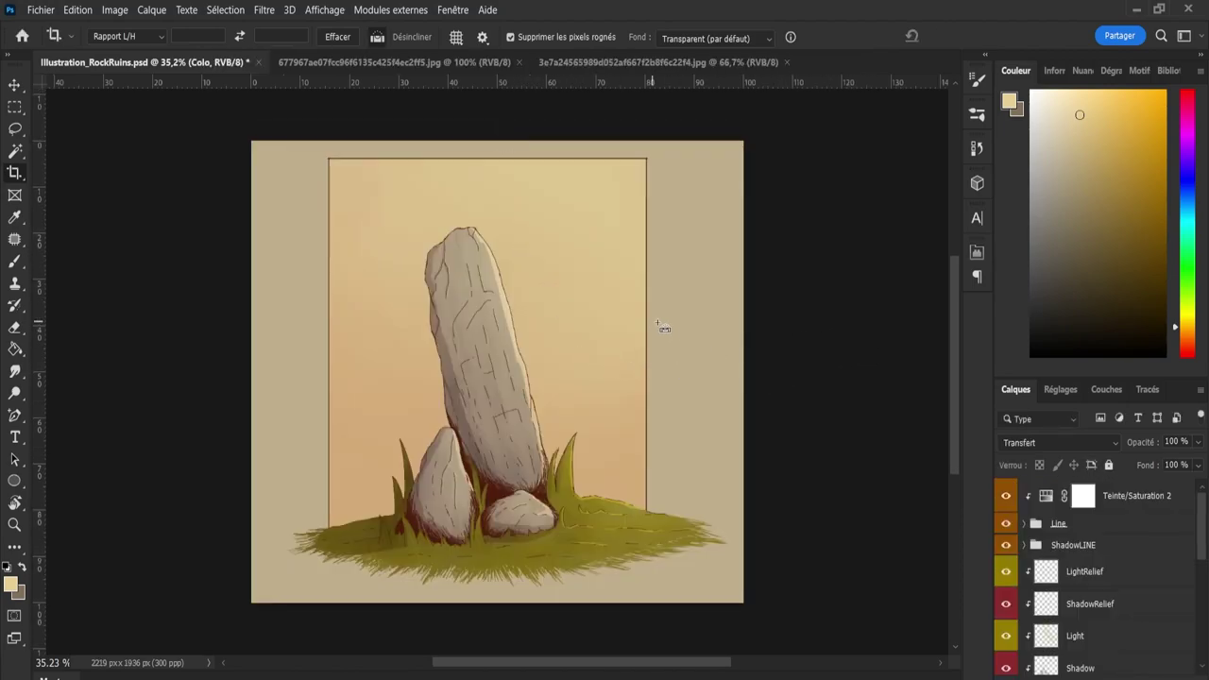
Save the document and hide the Teinte/Saturation 2 adjustment layer.
{"action": "key", "text": "ctrl+s"}
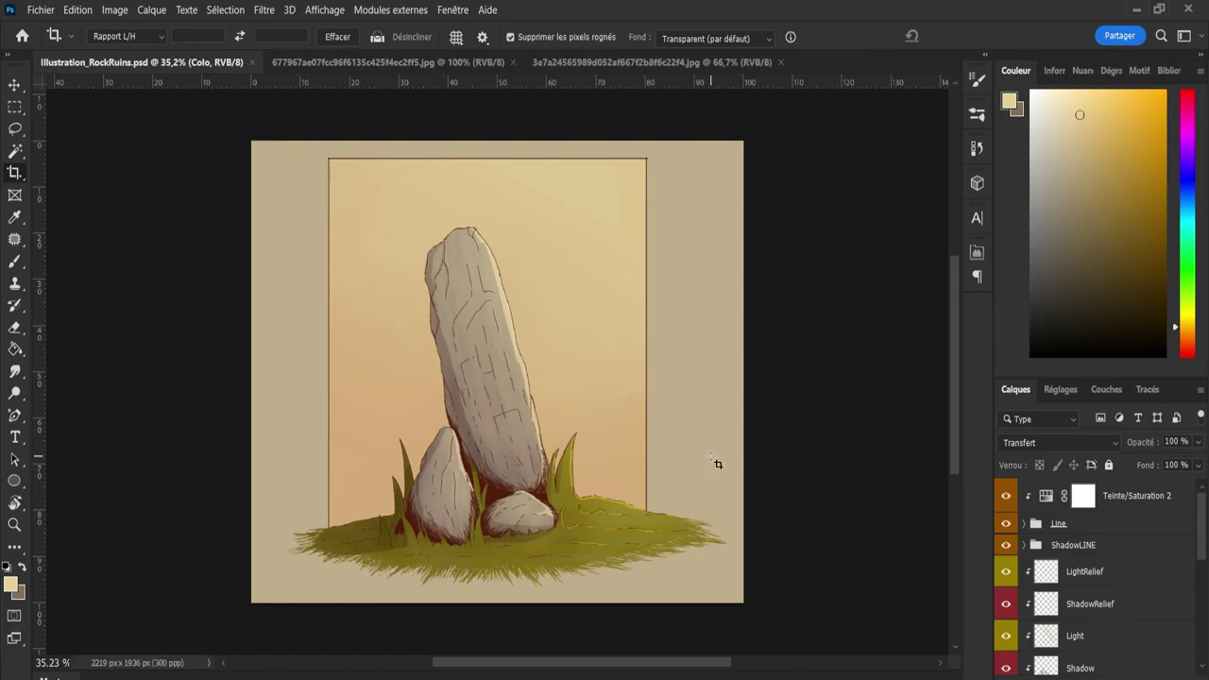
{"action": "key", "text": "v"}
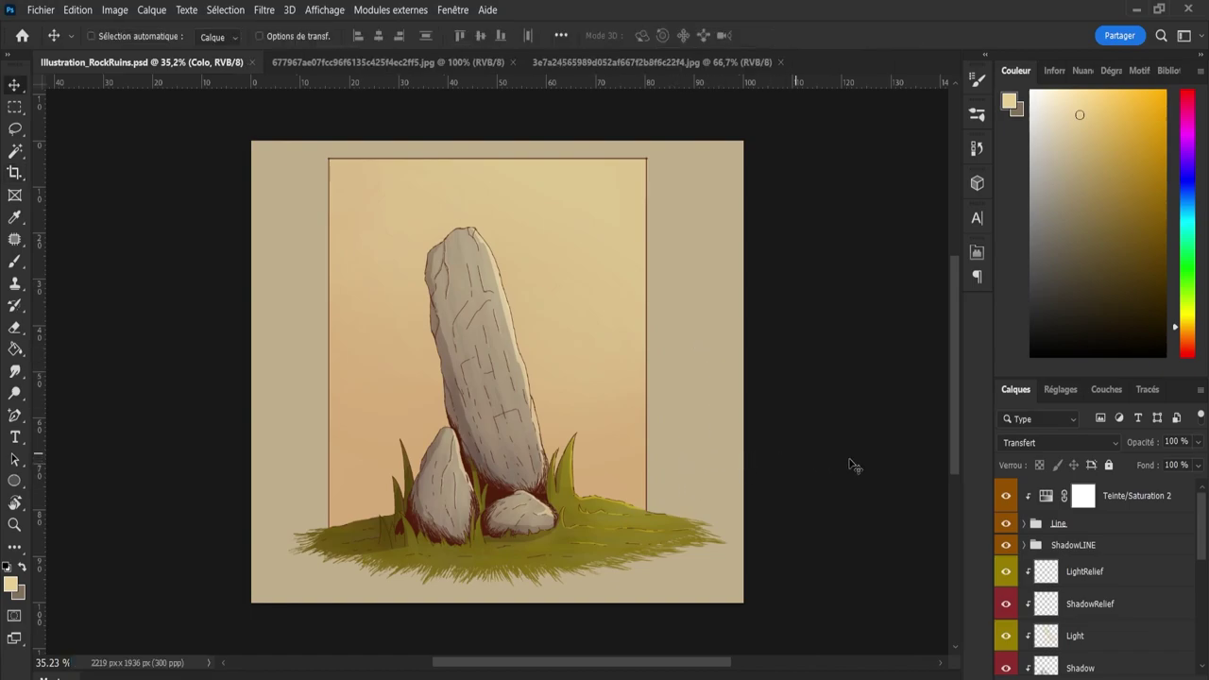
{"action": "mouse_move", "coordinate": [1198, 528]}
{"action": "left_click", "coordinate": [1006, 495]}
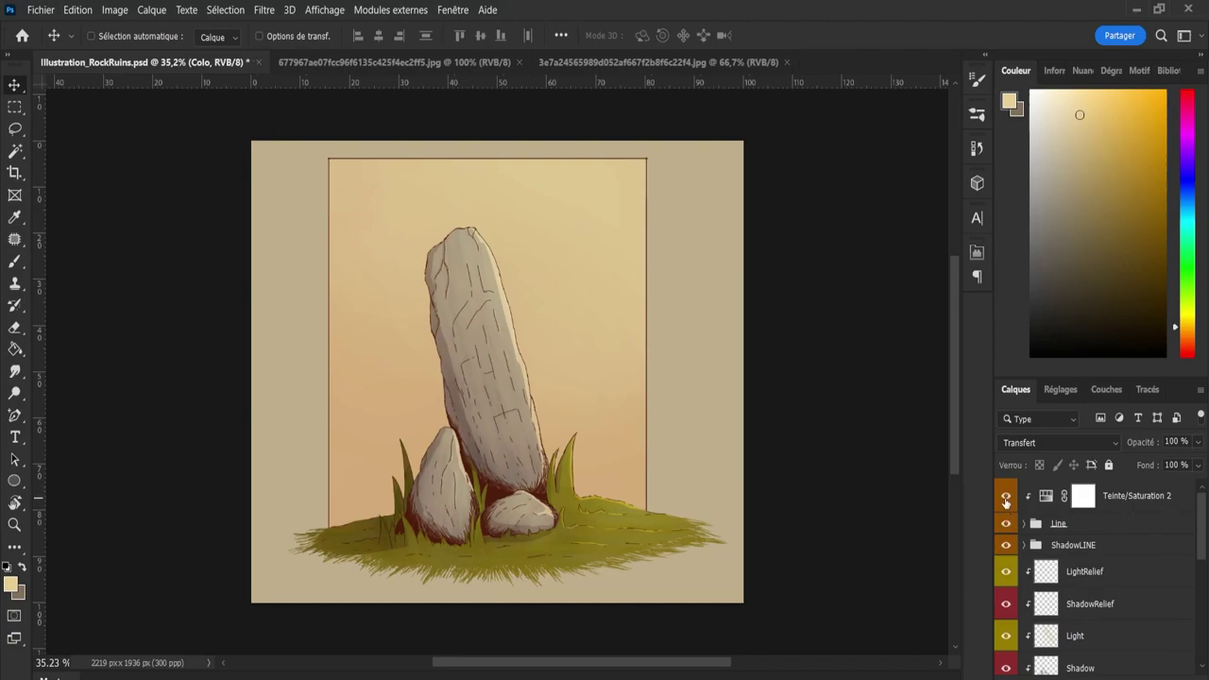
Group Teinte/Saturation 2, Line and ShadowLINE into a group named Line.
{"action": "left_click", "coordinate": [1005, 496]}
{"action": "left_click", "coordinate": [1108, 545]}
{"action": "left_click", "coordinate": [1124, 506], "text": "shift"}
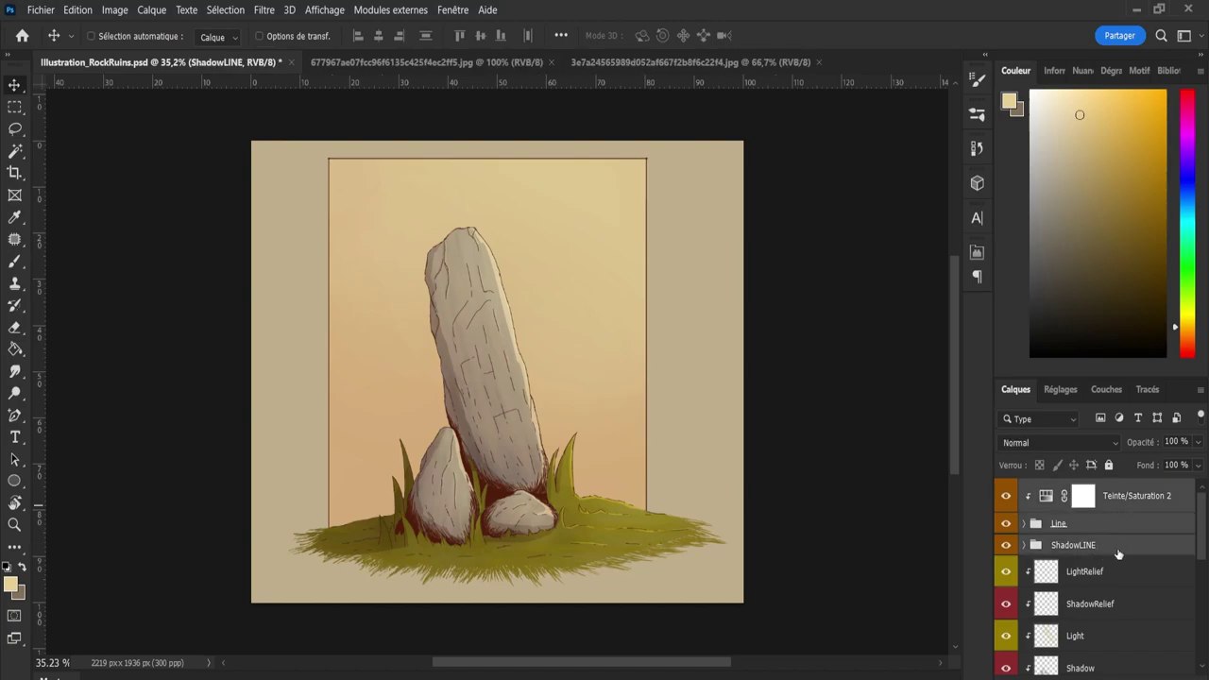
{"action": "key", "text": "ctrl+g"}
{"action": "double_click", "coordinate": [1069, 489]}
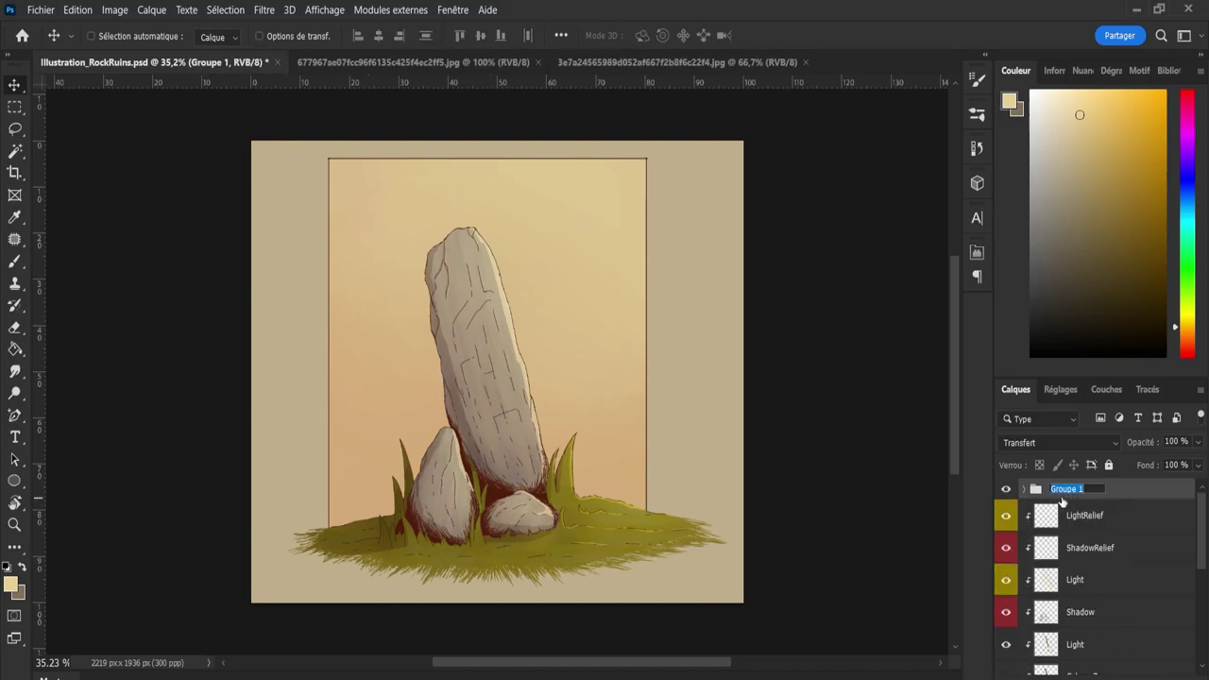
{"action": "type", "text": "M"}
{"action": "key", "text": "Return"}
Group the layers from LightRelief down to Colo into a group named Colo + Shadow.
{"action": "left_click", "coordinate": [1084, 518]}
{"action": "scroll", "coordinate": [1086, 552], "scroll_direction": "down", "scroll_amount": 1}
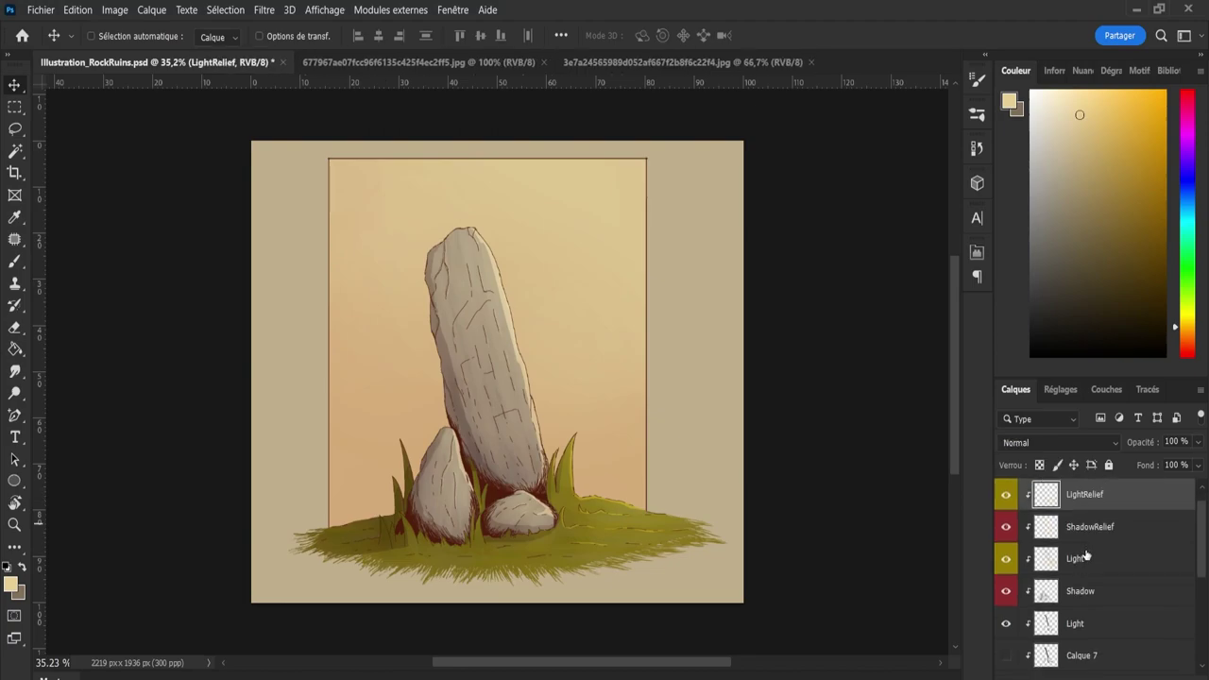
{"action": "left_click_drag", "start_coordinate": [1203, 573], "coordinate": [1191, 628]}
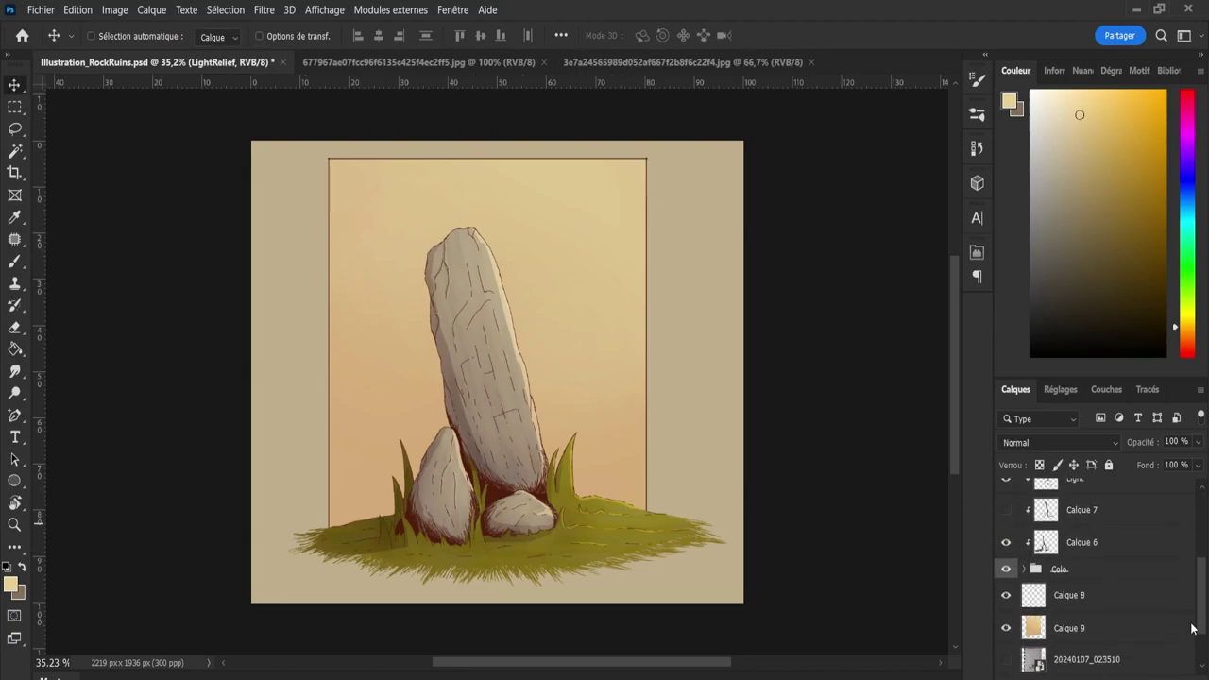
{"action": "left_click", "coordinate": [1105, 571], "text": "shift"}
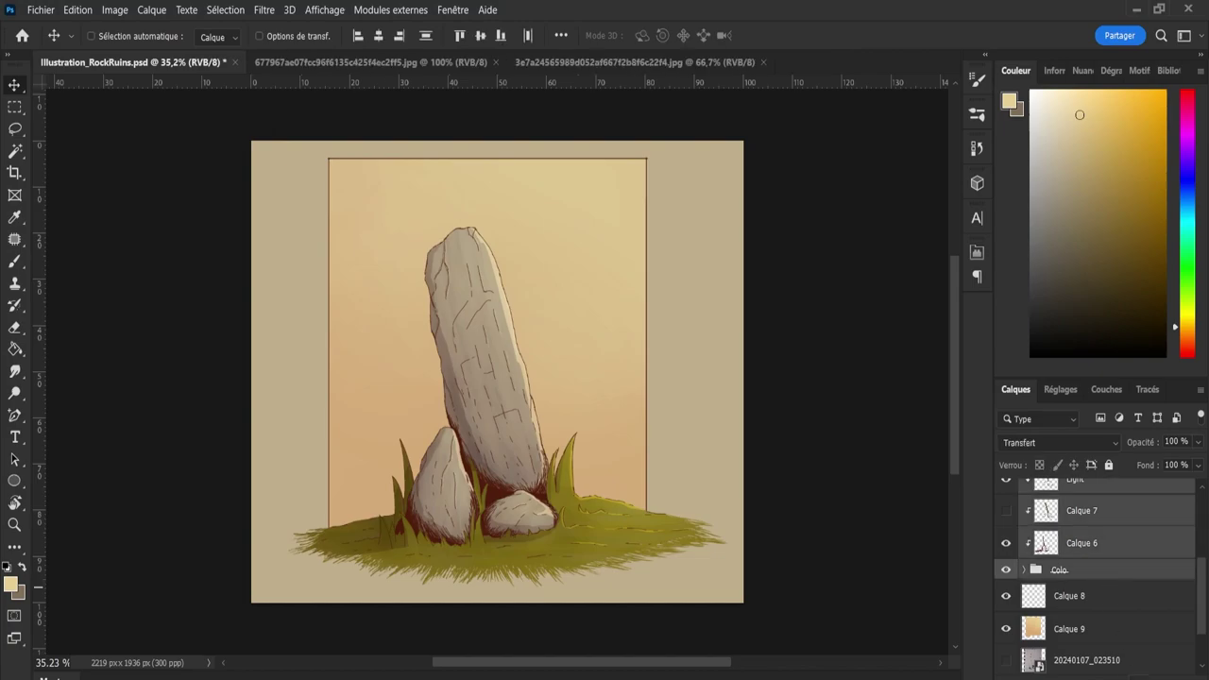
{"action": "key", "text": "ctrl+g"}
{"action": "double_click", "coordinate": [1079, 501]}
{"action": "type", "text": "C"}
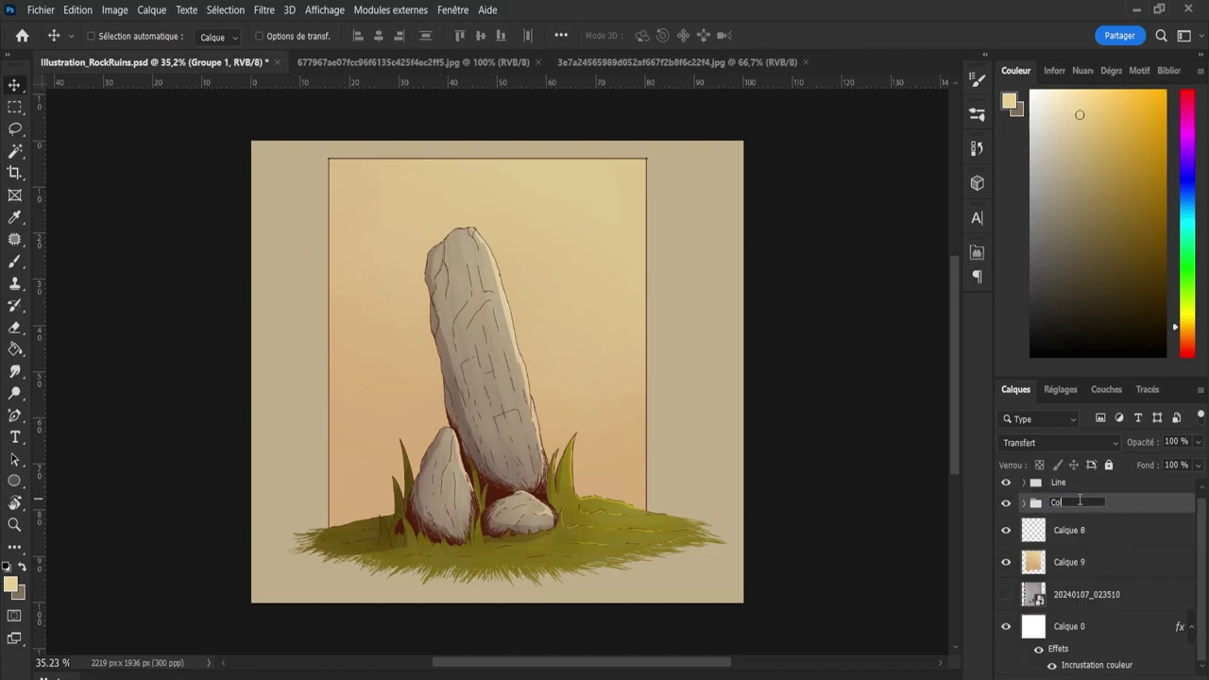
{"action": "type", "text": "adow"}
{"action": "key", "text": "Return"}
Rename Calque 9 to Dégradé and Calque 8 to Contour.
{"action": "left_click", "coordinate": [1075, 572]}
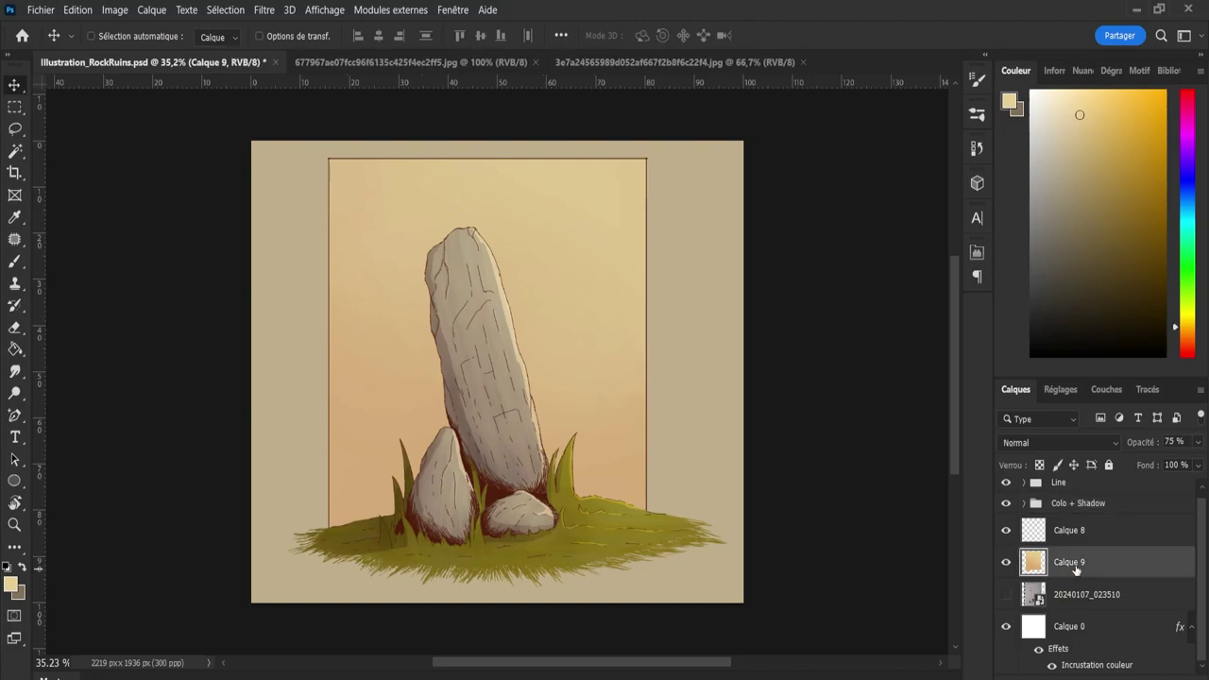
{"action": "double_click", "coordinate": [1075, 570]}
{"action": "type", "text": "D"}
{"action": "type", "text": "égrad"}
{"action": "key", "text": "Return"}
{"action": "double_click", "coordinate": [1072, 531]}
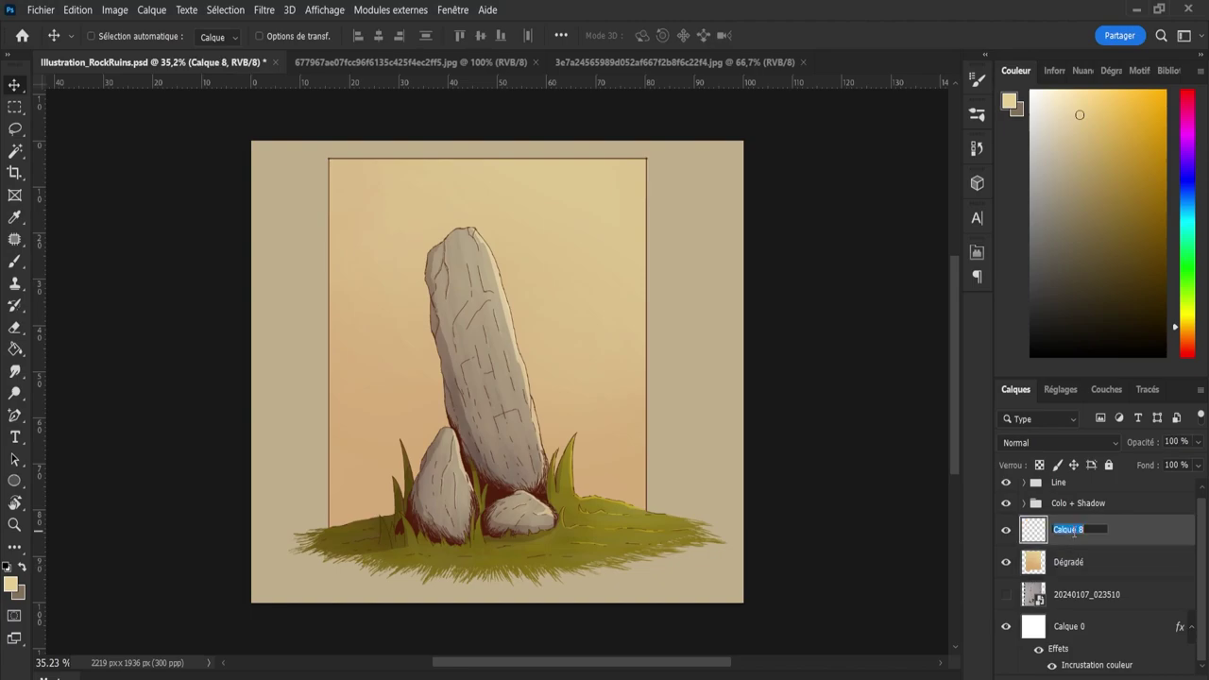
{"action": "type", "text": "Col"}
{"action": "key", "text": "Return"}
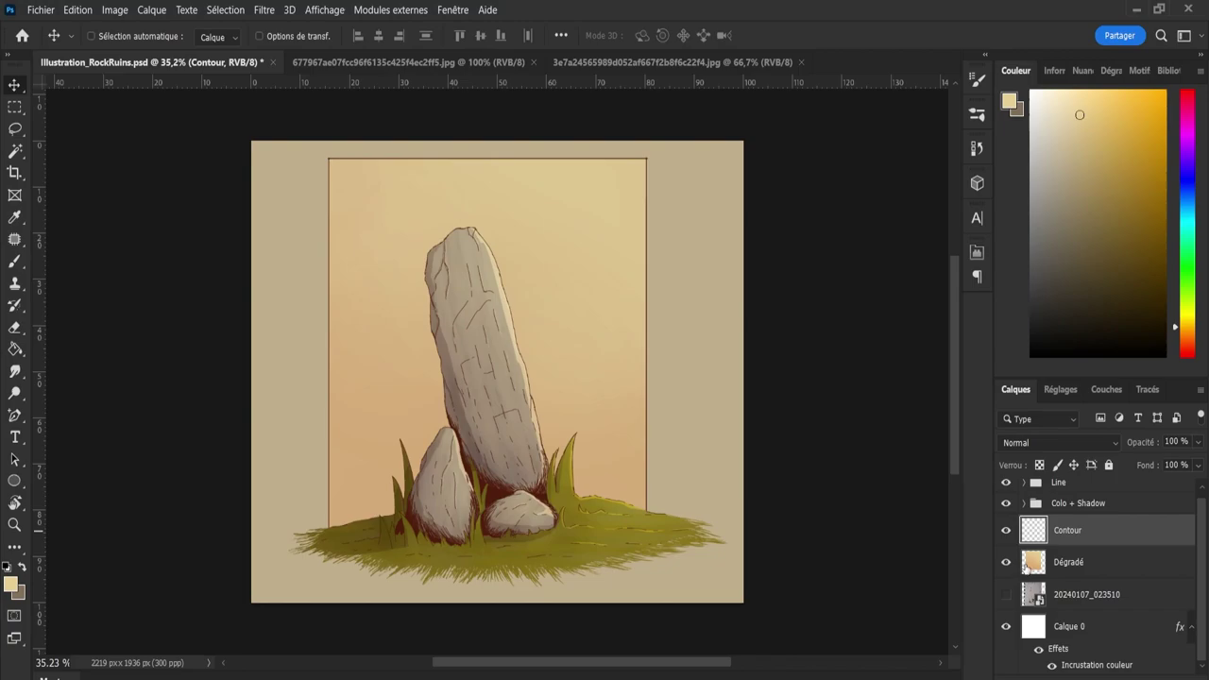
Group the Contour and Dégradé layers into a group named Carré.
{"action": "left_click", "coordinate": [1061, 567]}
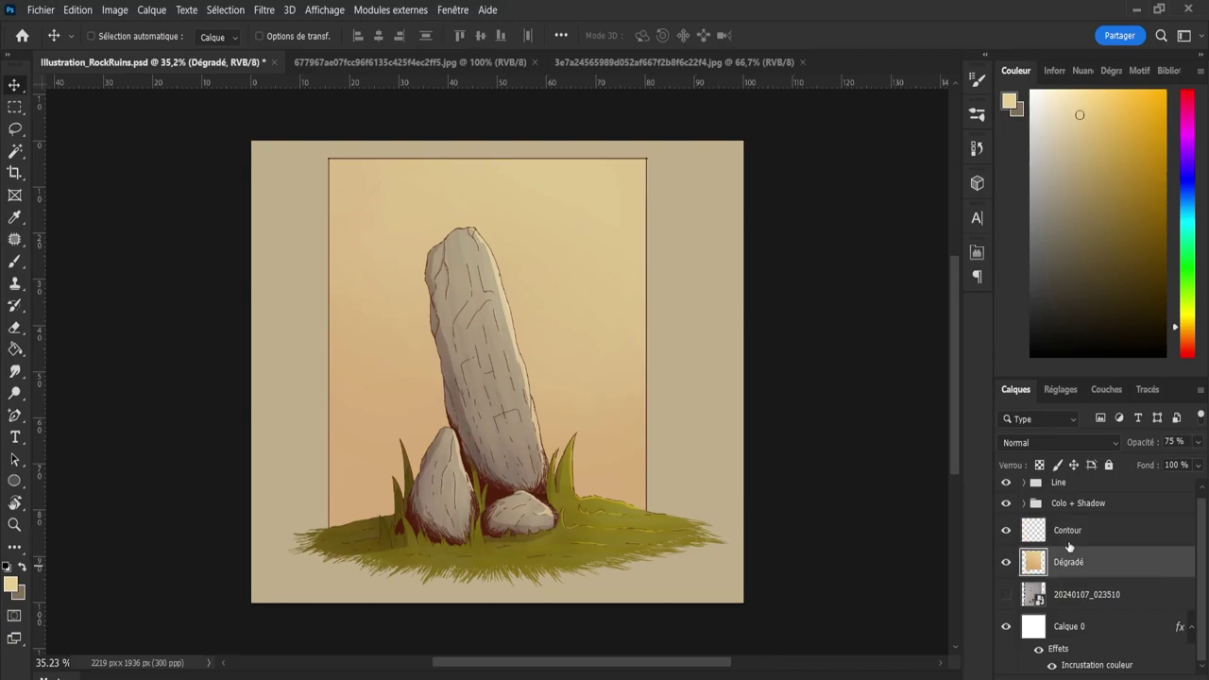
{"action": "left_click", "coordinate": [1067, 529], "text": "ctrl"}
{"action": "key", "text": "ctrl+g"}
{"action": "double_click", "coordinate": [1058, 529]}
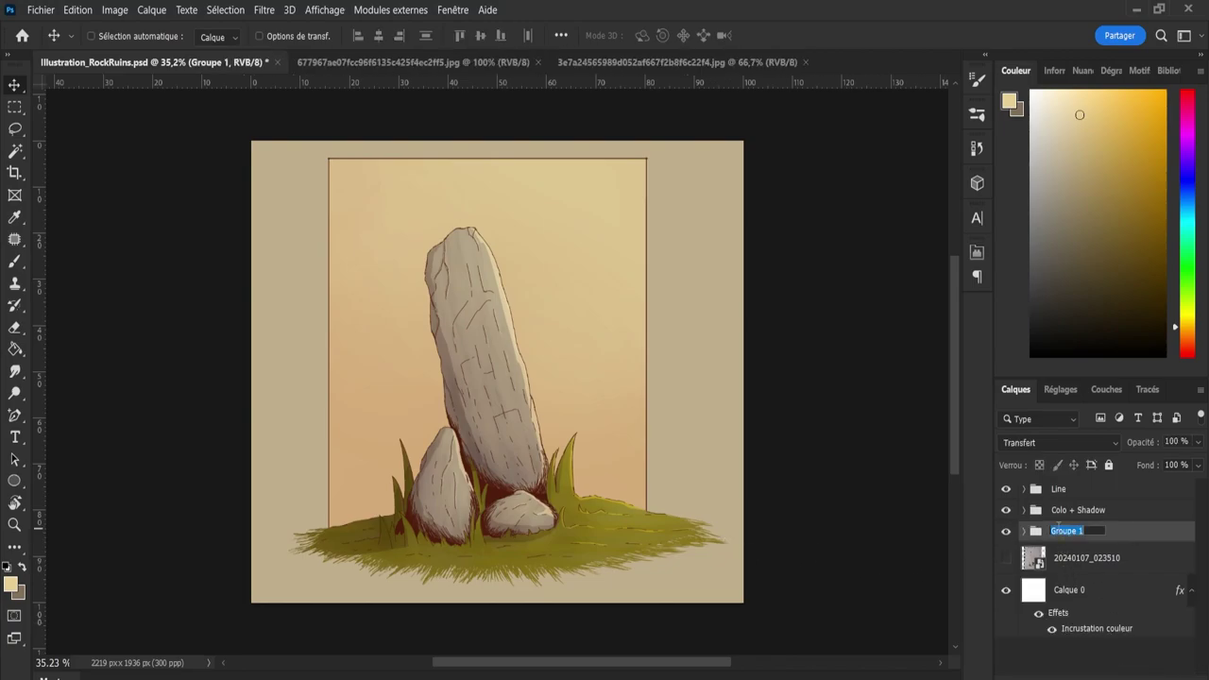
{"action": "type", "text": "Carré"}
{"action": "key", "text": "Return"}
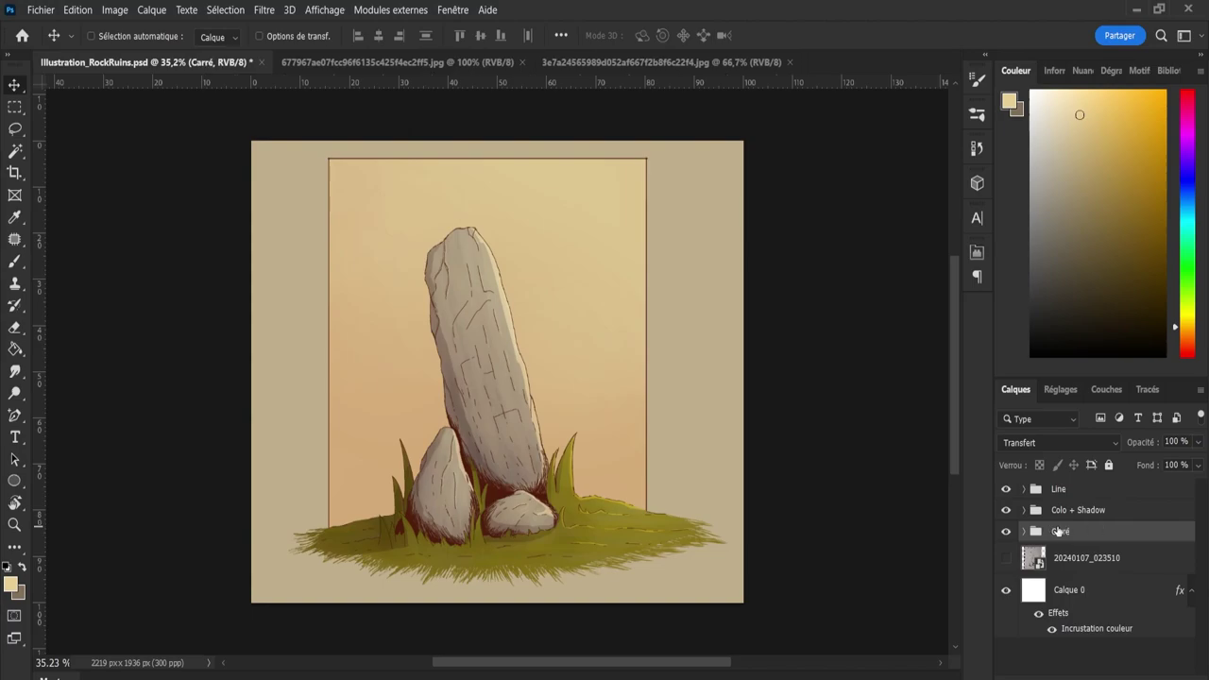
{"action": "double_click", "coordinate": [1057, 531]}
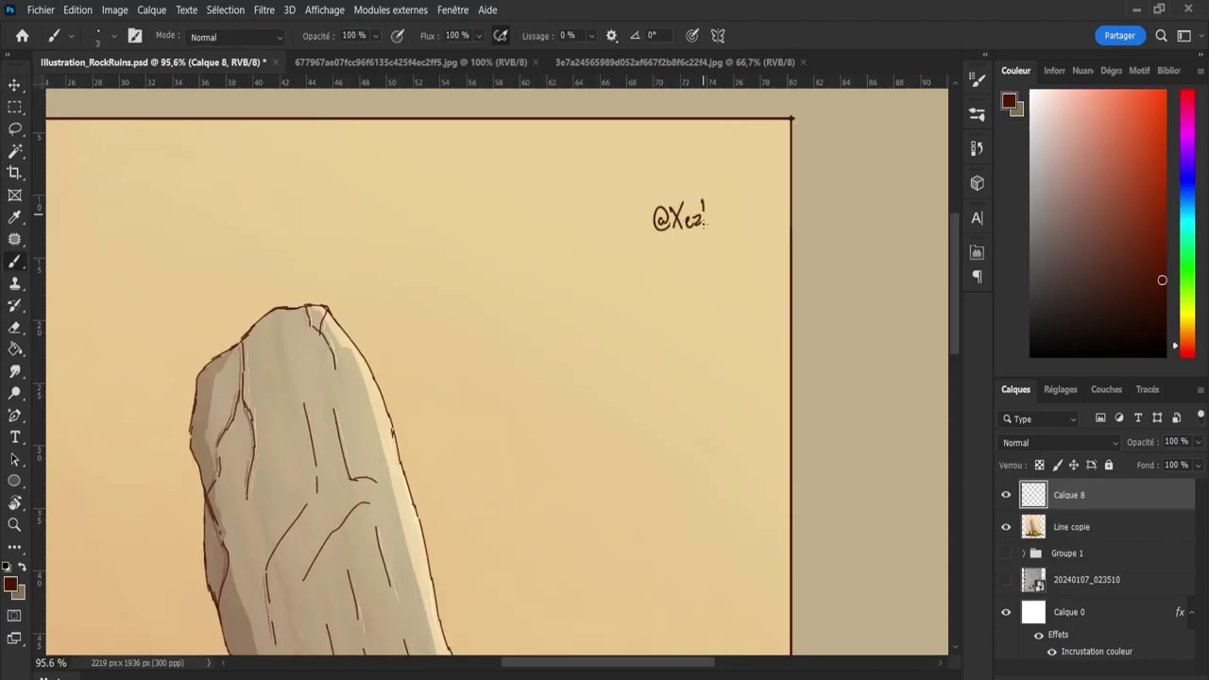
Finish the handwritten signature, then tilt and move it into the frame's top-right corner.
{"action": "left_click_drag", "start_coordinate": [705, 207], "coordinate": [740, 242]}
{"action": "key", "text": "l"}
{"action": "key", "text": "ctrl+t"}
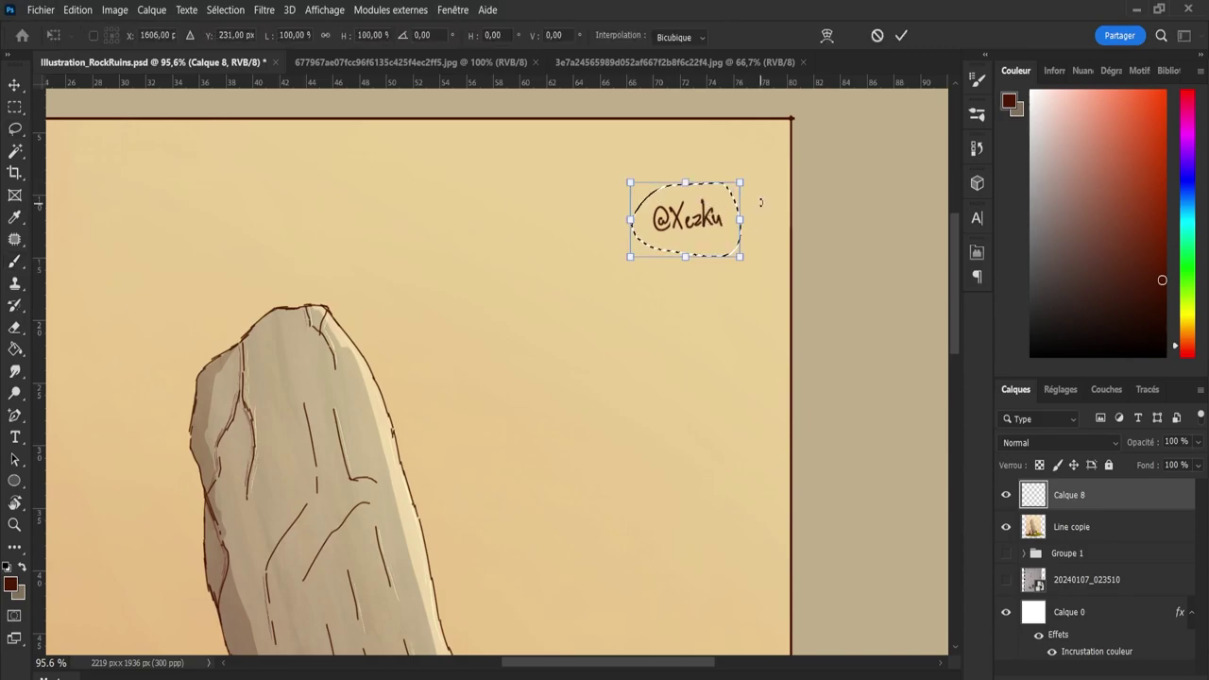
{"action": "mouse_move", "coordinate": [761, 201]}
{"action": "left_mouse_down"}
{"action": "mouse_move", "coordinate": [764, 151]}
{"action": "mouse_move", "coordinate": [746, 174]}
{"action": "left_mouse_up"}
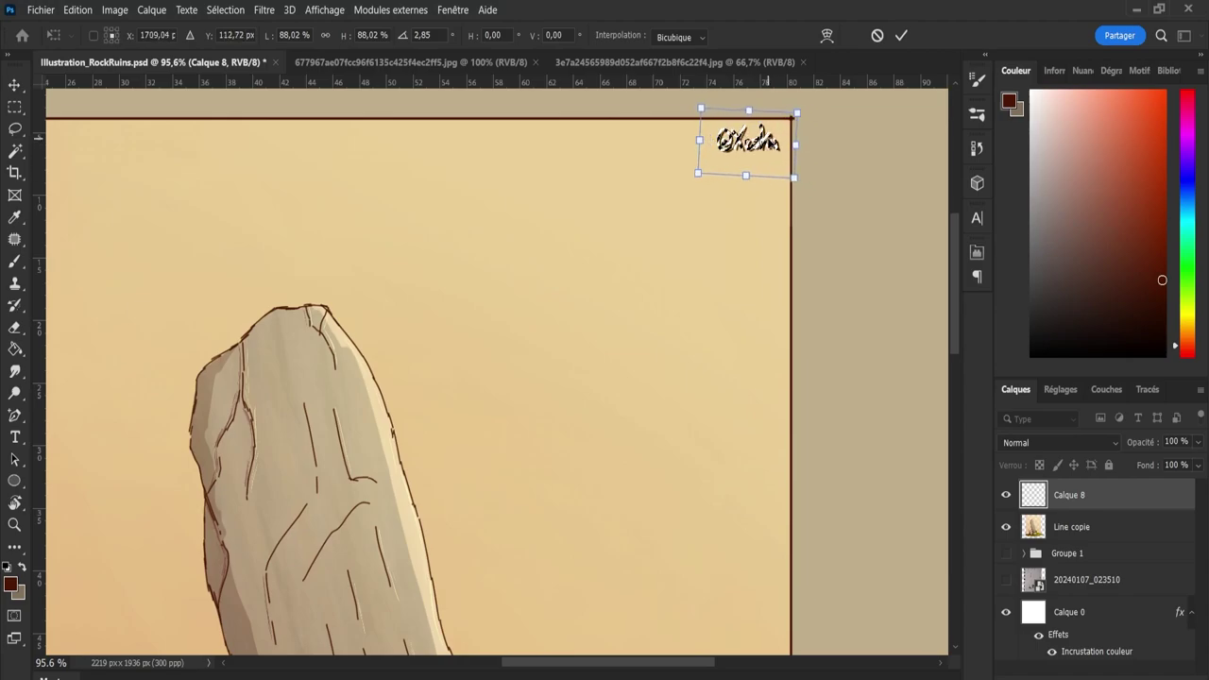
{"action": "left_click_drag", "start_coordinate": [746, 142], "coordinate": [750, 143]}
{"action": "key", "text": "Return"}
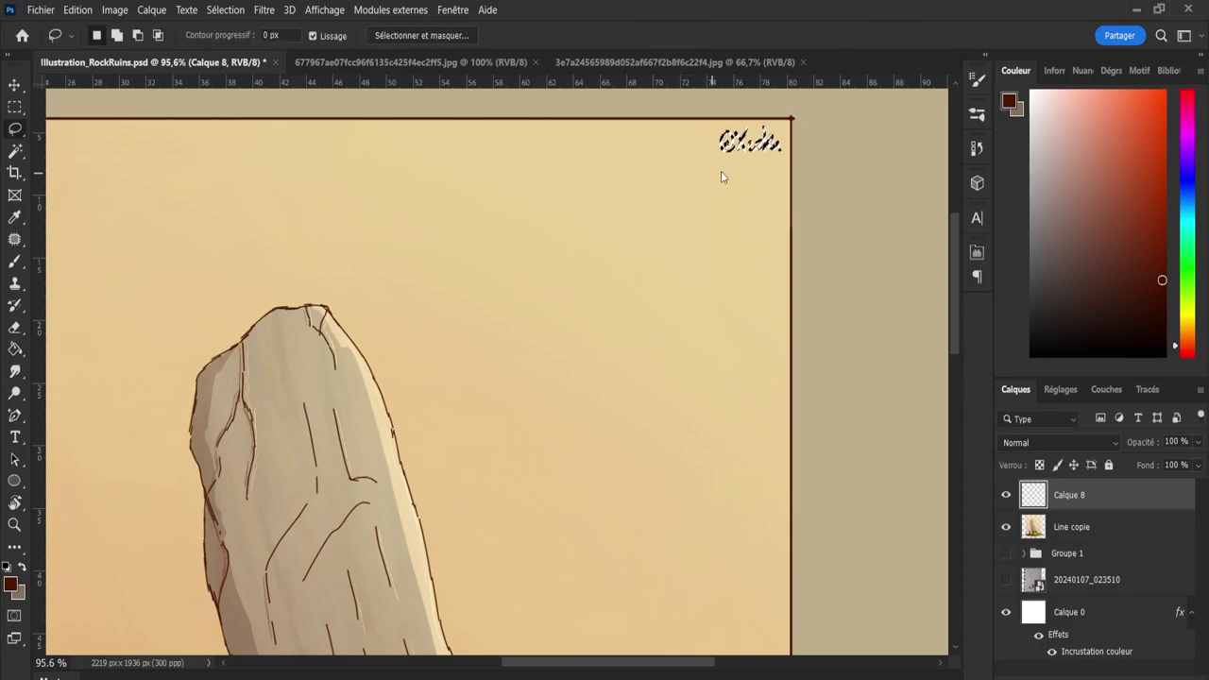
Enlarge the signature to about 130%.
{"action": "key", "text": "z"}
{"action": "scroll", "coordinate": [690, 364], "scroll_direction": "down", "scroll_amount": 5}
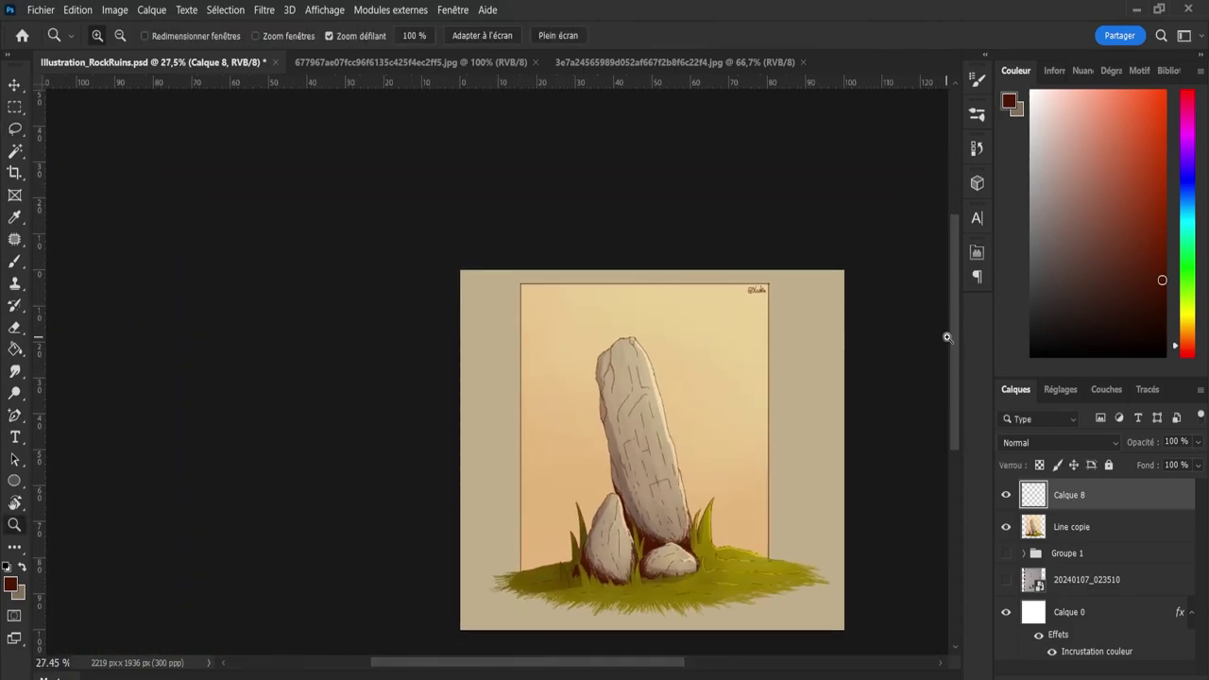
{"action": "scroll", "coordinate": [845, 264], "scroll_direction": "up", "scroll_amount": 2}
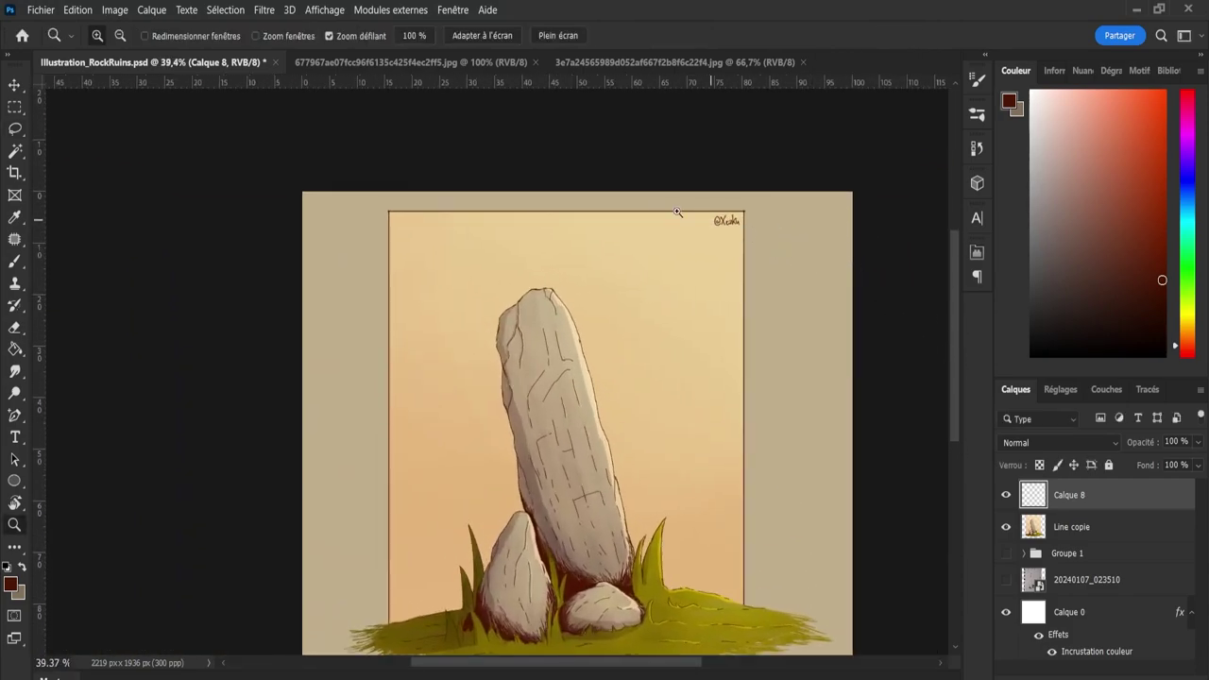
{"action": "key", "text": "v"}
{"action": "key", "text": "ctrl+t"}
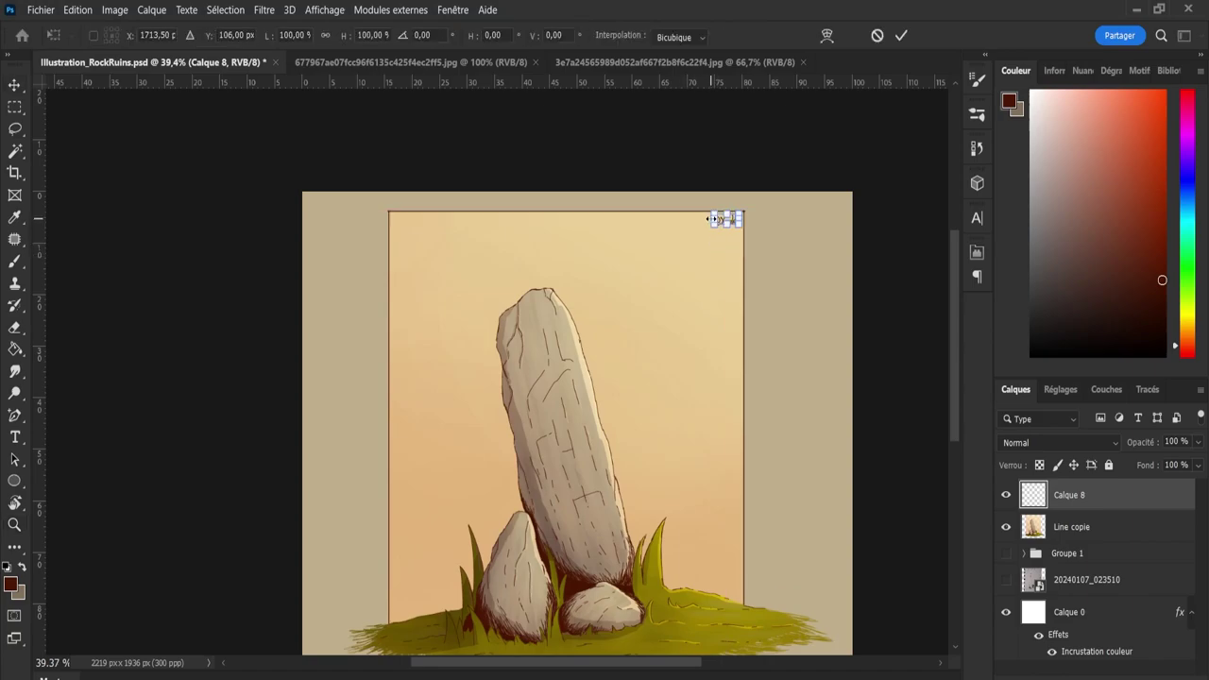
{"action": "left_click_drag", "start_coordinate": [713, 218], "coordinate": [703, 218]}
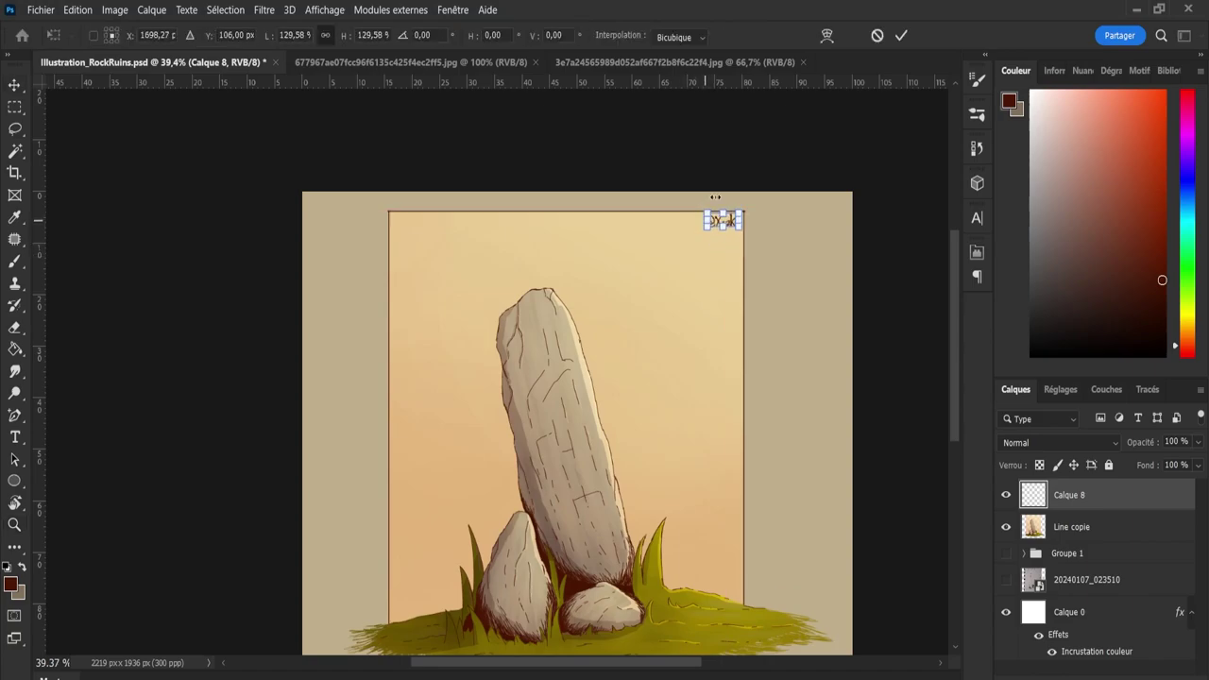
{"action": "left_click", "coordinate": [901, 35]}
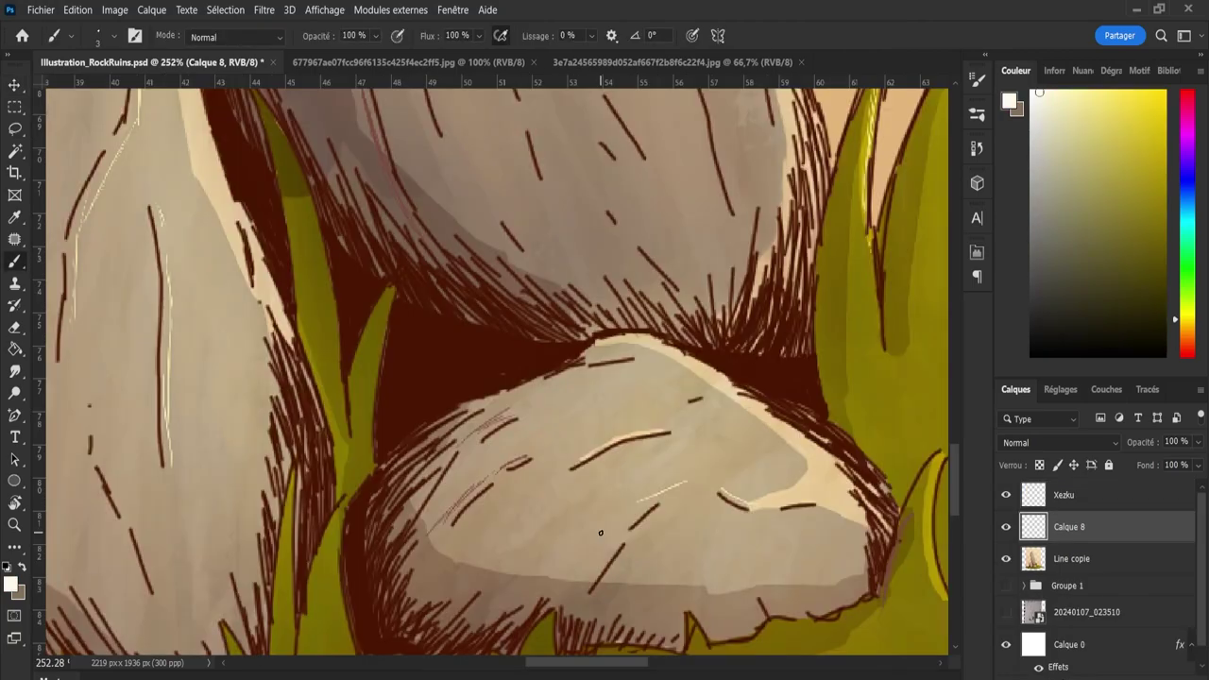
Replace an undone white stroke with a short cream highlight along the small rock's upper edge.
{"action": "left_click_drag", "start_coordinate": [805, 496], "coordinate": [818, 495]}
{"action": "left_click_drag", "start_coordinate": [793, 500], "coordinate": [813, 502]}
{"action": "key", "text": "ctrl+z"}
{"action": "left_click", "coordinate": [1048, 93]}
{"action": "left_click_drag", "start_coordinate": [787, 498], "coordinate": [801, 498]}
{"action": "left_click_drag", "start_coordinate": [821, 487], "coordinate": [834, 485]}
{"action": "key", "text": "z"}
{"action": "left_click_drag", "start_coordinate": [686, 359], "coordinate": [594, 370]}
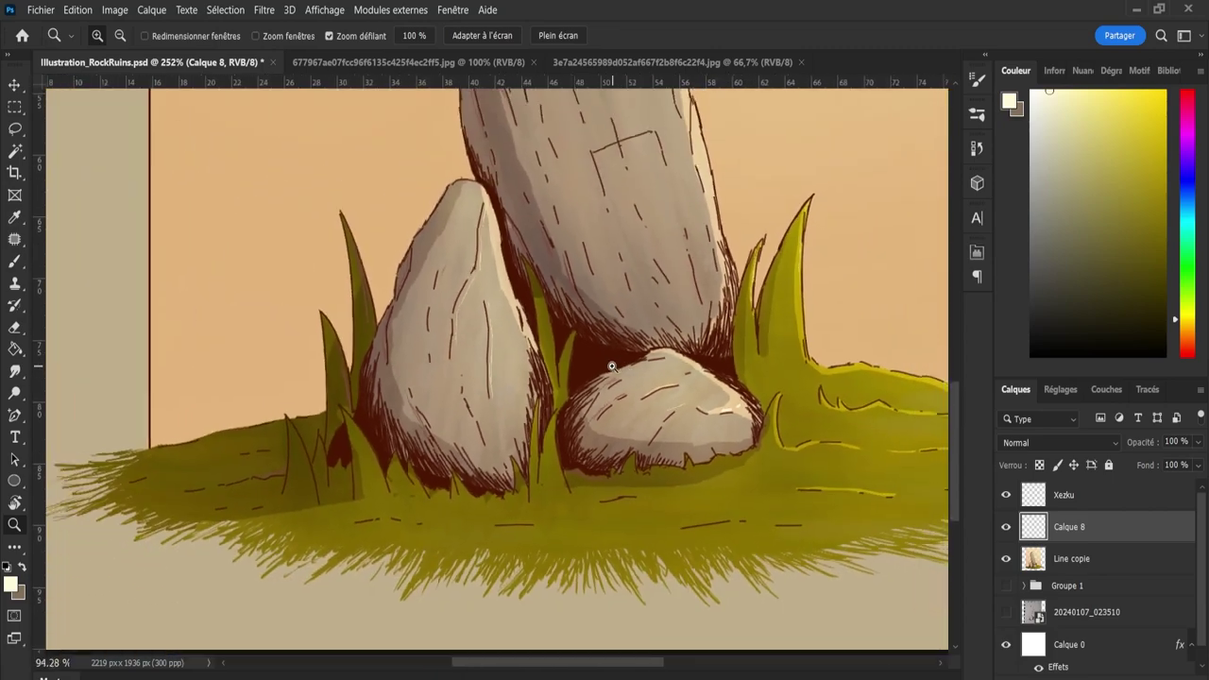
{"action": "left_click_drag", "start_coordinate": [953, 401], "coordinate": [937, 337]}
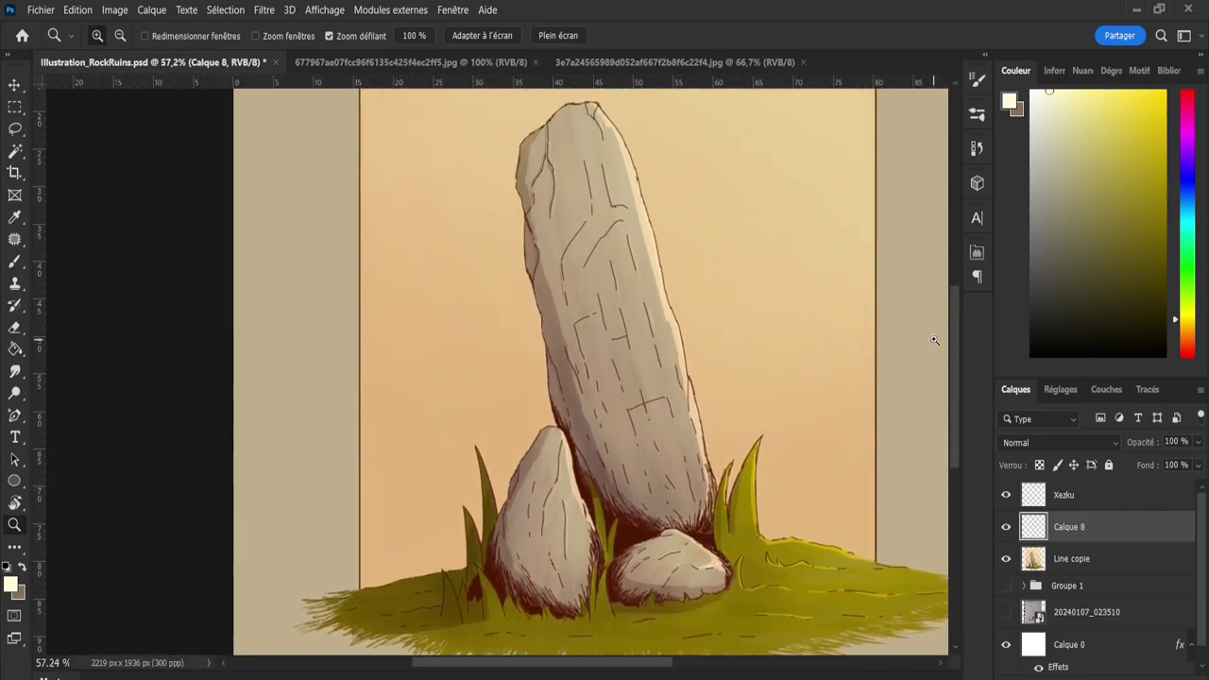
{"action": "key", "text": "b"}
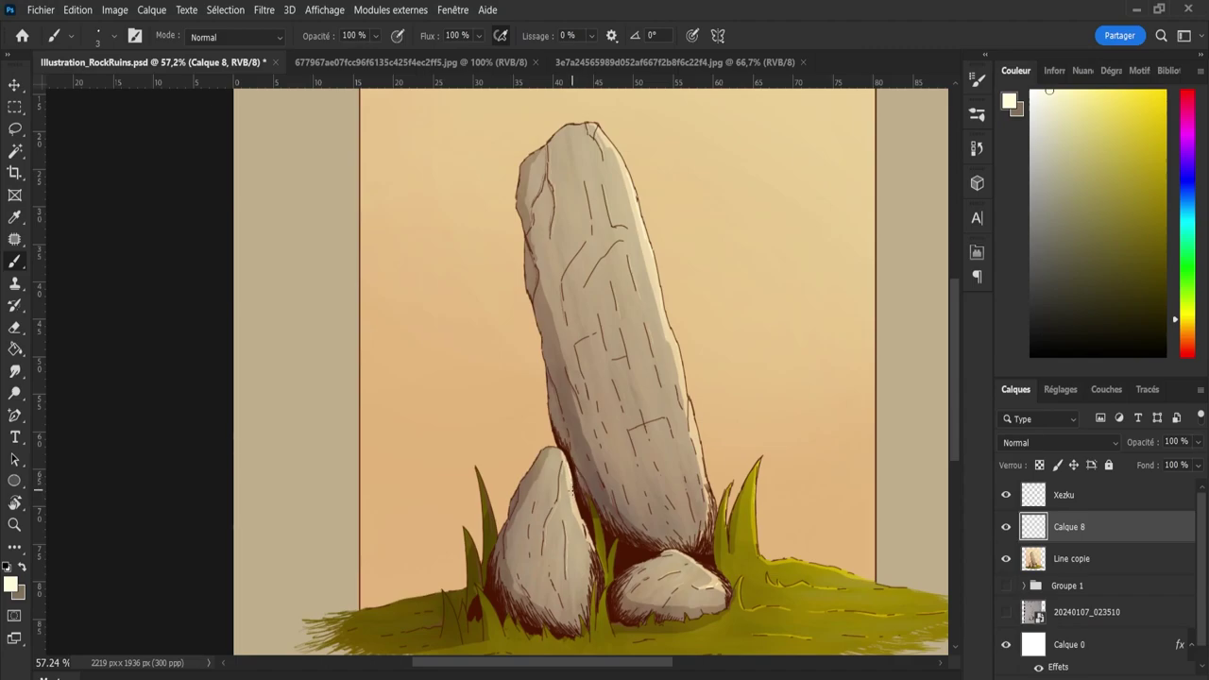
Zoom out to the whole illustration and save the document.
{"action": "key", "text": "z"}
{"action": "left_click", "coordinate": [608, 573], "text": "alt"}
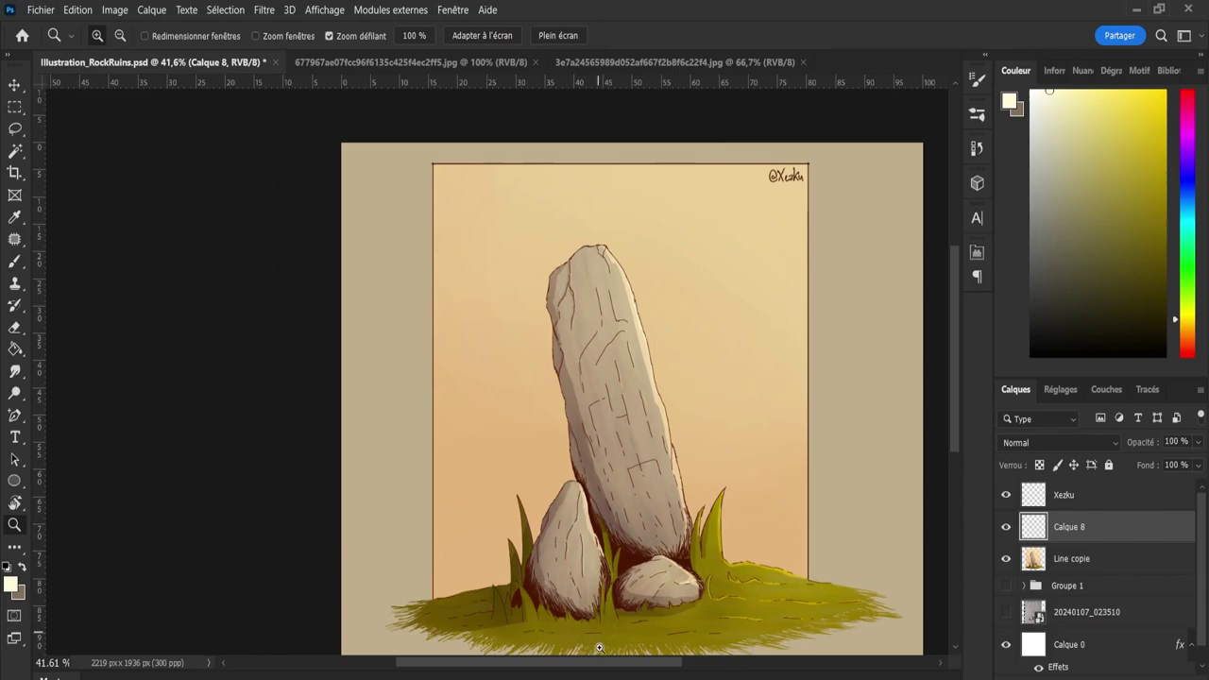
{"action": "left_click_drag", "start_coordinate": [636, 672], "coordinate": [658, 671]}
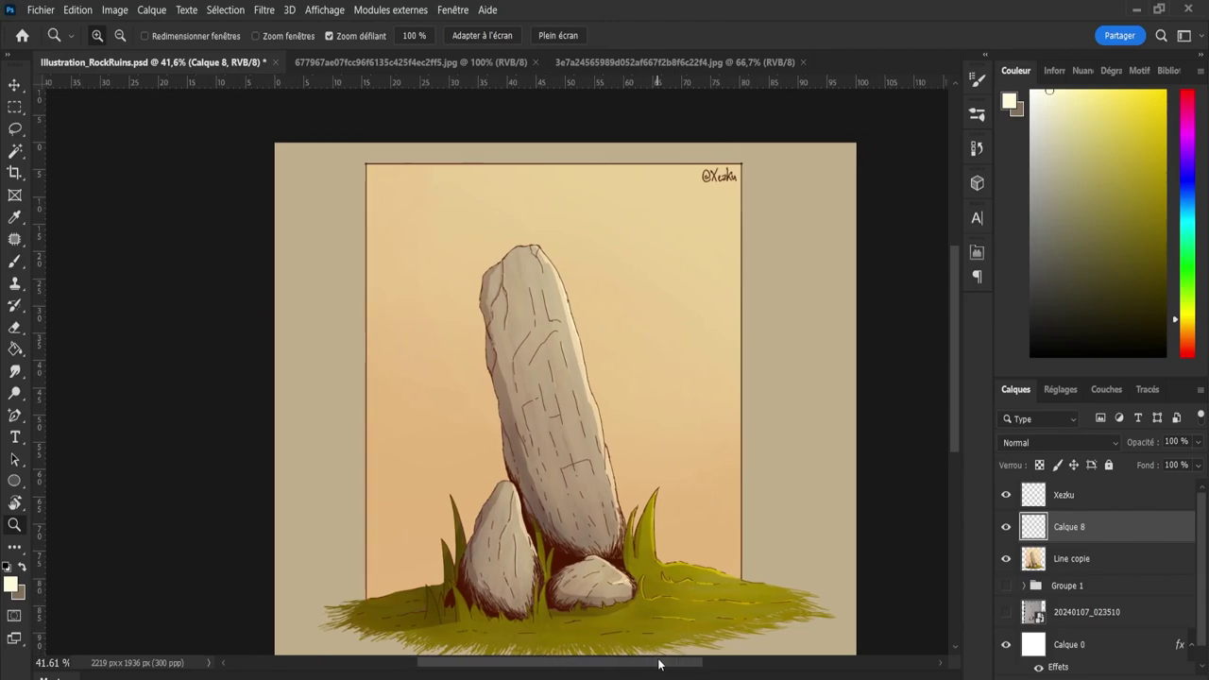
{"action": "mouse_move", "coordinate": [956, 386]}
{"action": "left_mouse_down"}
{"action": "mouse_move", "coordinate": [934, 424]}
{"action": "mouse_move", "coordinate": [883, 457]}
{"action": "left_mouse_up"}
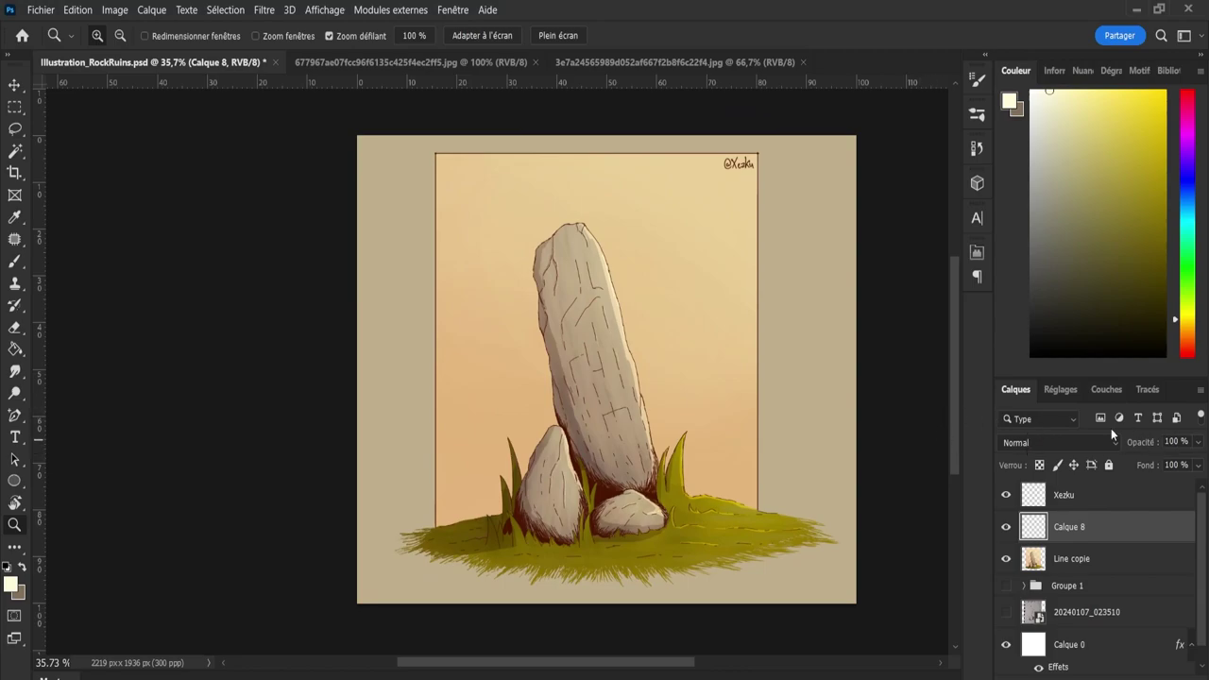
{"action": "key", "text": "ctrl+s"}
Set Calque 8 to 68% opacity, trying Densité linéaire and Obscurcir before keeping Normal blending.
{"action": "left_click_drag", "start_coordinate": [760, 362], "coordinate": [815, 390]}
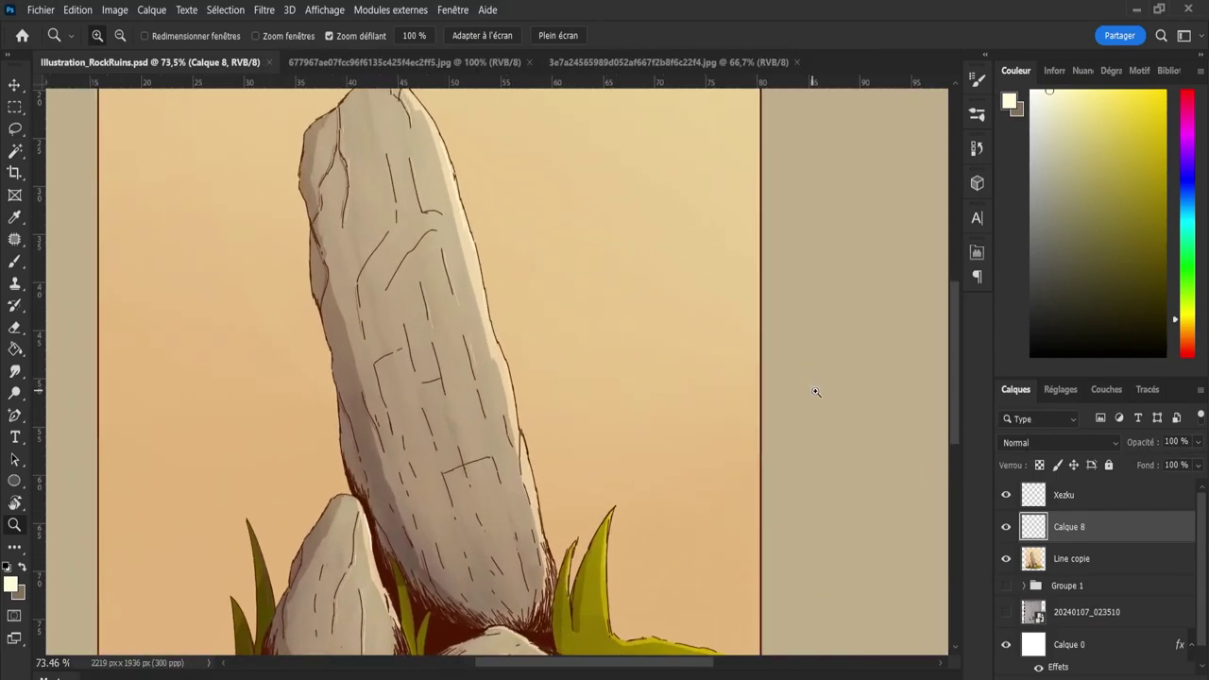
{"action": "key", "text": "6"}
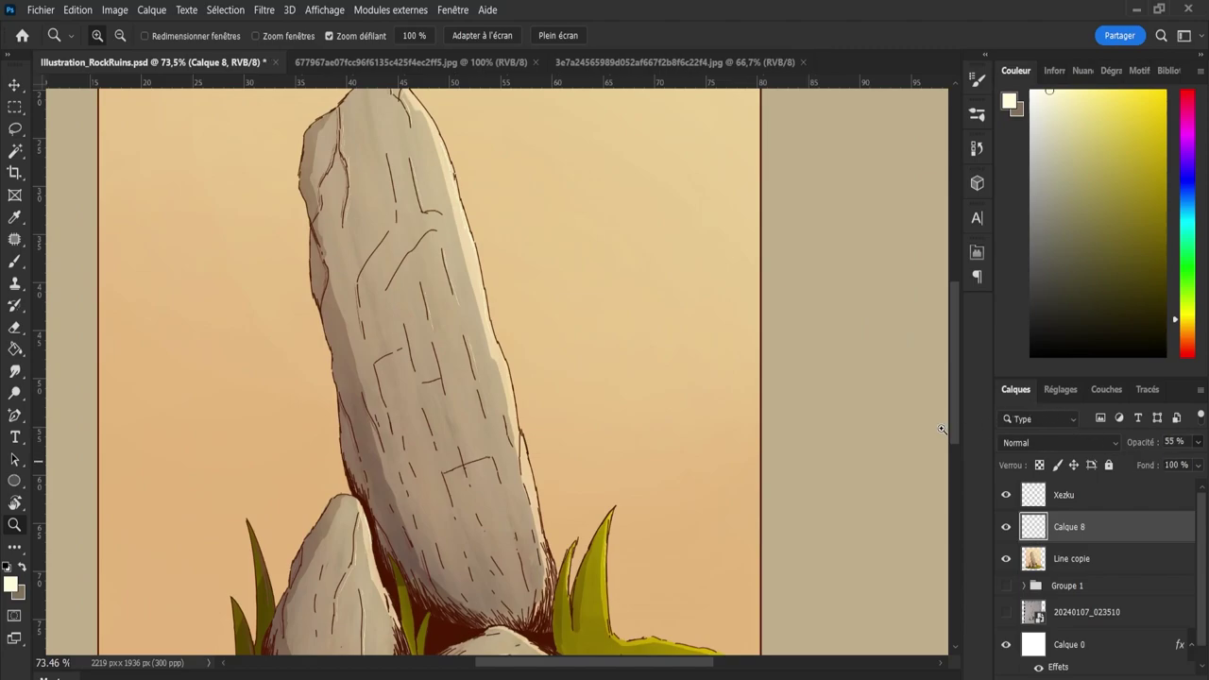
{"action": "scroll", "coordinate": [941, 430], "scroll_direction": "down", "scroll_amount": 5}
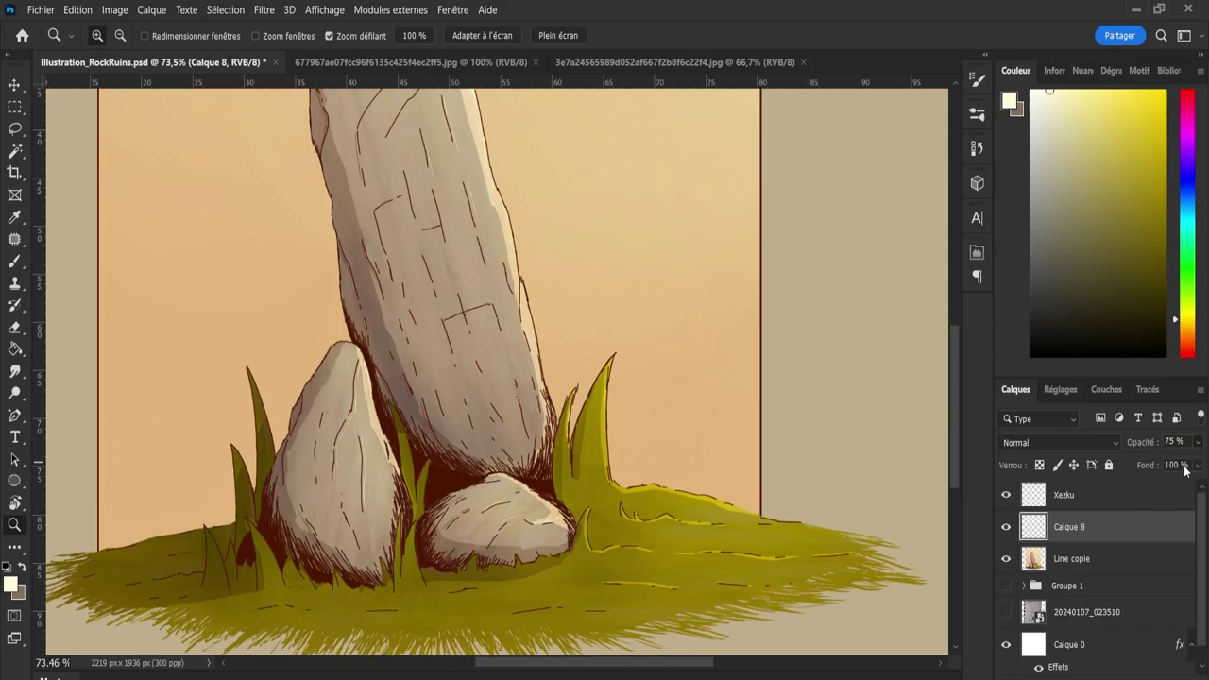
{"action": "key", "text": "6"}
{"action": "key", "text": "8"}
{"action": "scroll", "coordinate": [1064, 439], "scroll_direction": "down", "scroll_amount": 10}
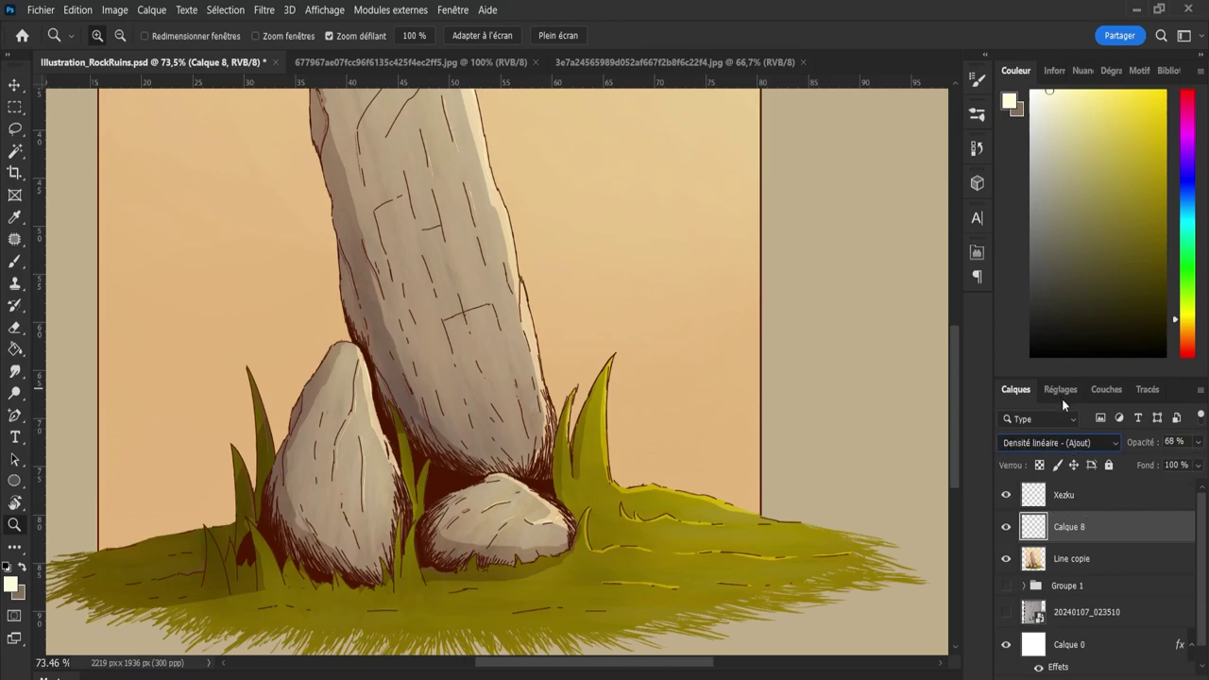
{"action": "key", "text": "Up"}
{"action": "key", "text": "Up"}
{"action": "key", "text": "Up"}
{"action": "key", "text": "Up"}
{"action": "key", "text": "Up"}
{"action": "key", "text": "Up"}
{"action": "key", "text": "Up"}
{"action": "key", "text": "Up"}
{"action": "key", "text": "Up"}
{"action": "key", "text": "Up"}
{"action": "mouse_move", "coordinate": [839, 426]}
{"action": "left_mouse_down"}
{"action": "mouse_move", "coordinate": [808, 427]}
{"action": "mouse_move", "coordinate": [769, 494]}
{"action": "left_mouse_up"}
{"action": "left_click_drag", "start_coordinate": [676, 668], "coordinate": [691, 668]}
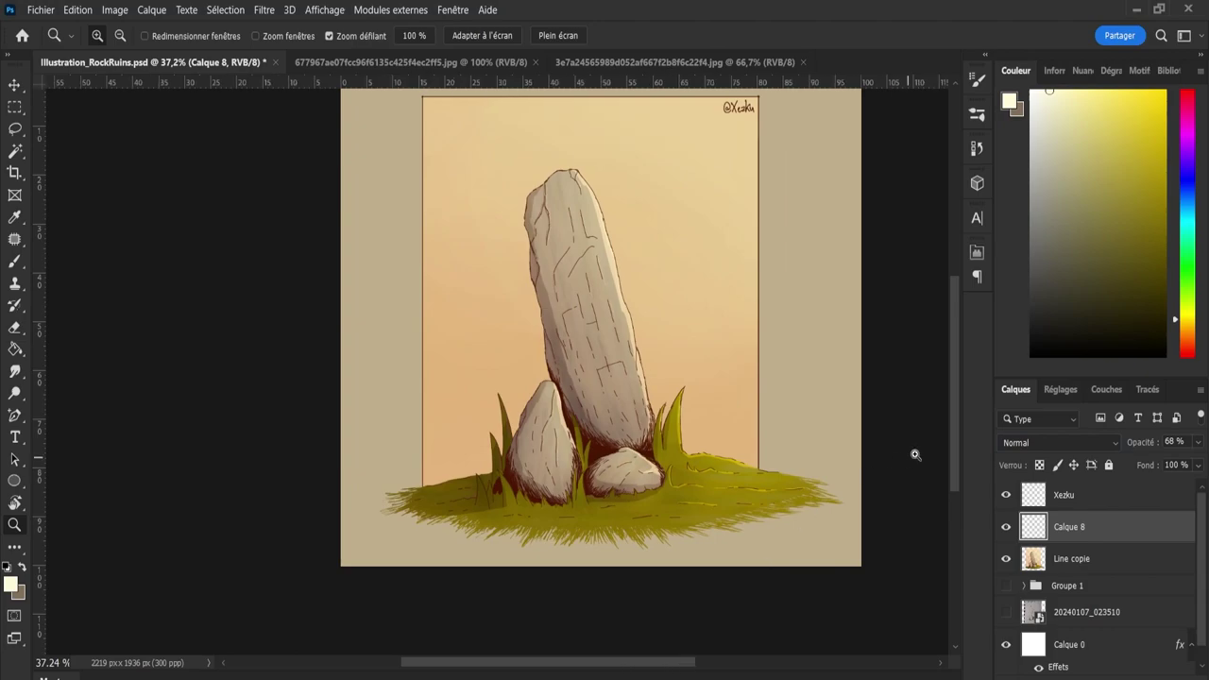
{"action": "left_click_drag", "start_coordinate": [952, 437], "coordinate": [951, 427]}
{"action": "key", "text": "ctrl+s"}
Rename Calque 8 to Reflet and save the document.
{"action": "double_click", "coordinate": [1068, 526]}
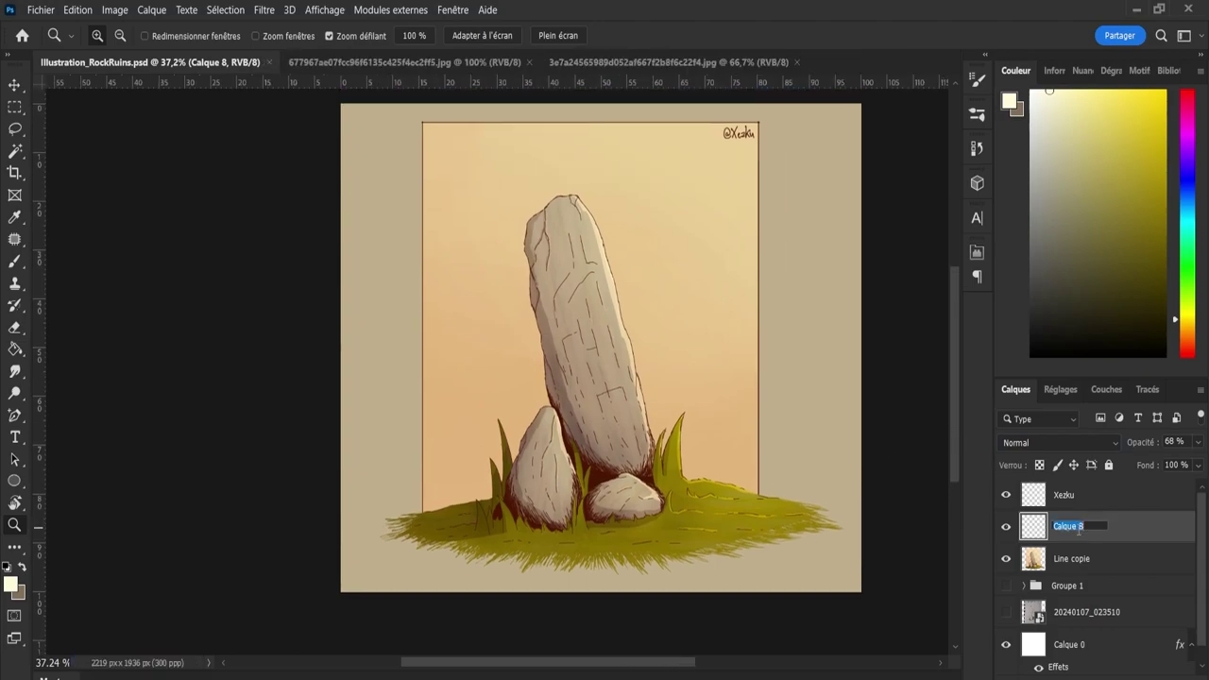
{"action": "type", "text": "Reflet"}
{"action": "key", "text": "Return"}
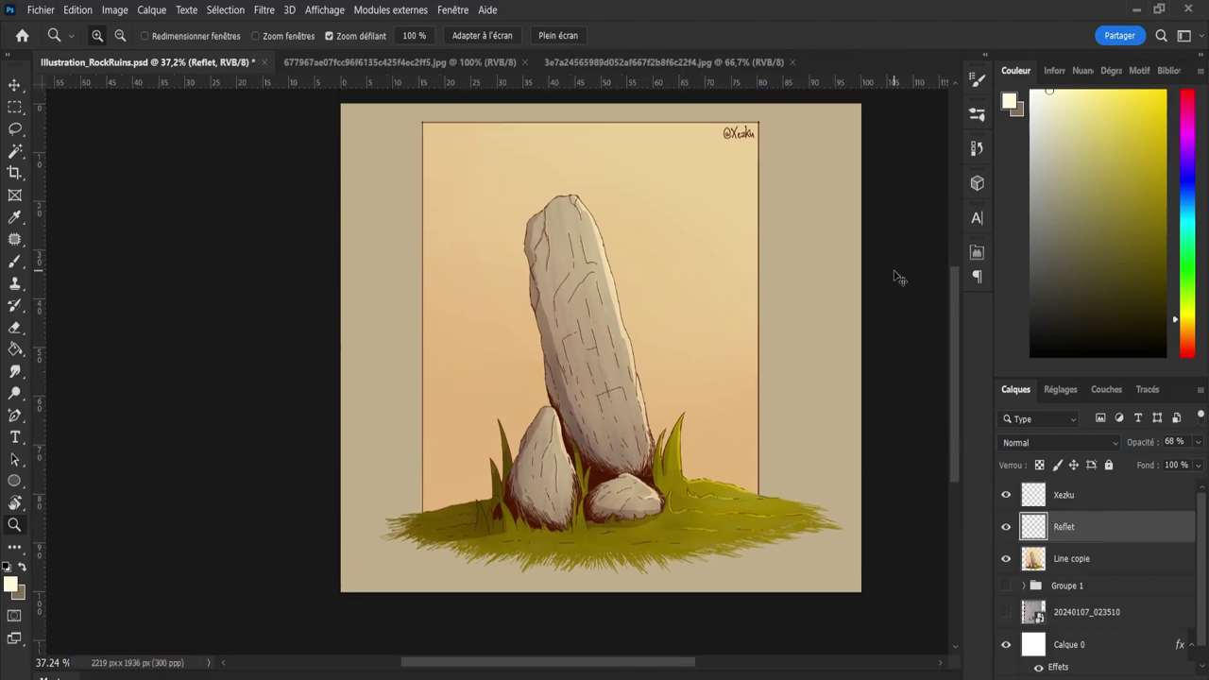
{"action": "key", "text": "ctrl+s"}
{"action": "key", "text": "alt+comma"}
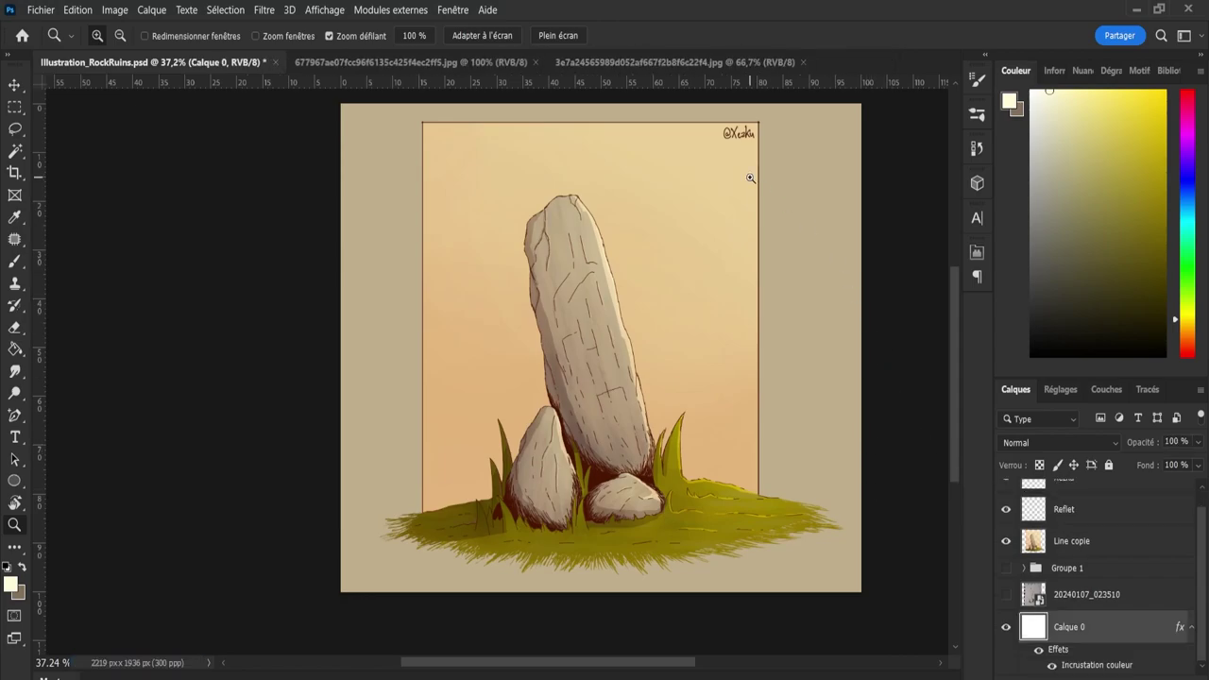
{"action": "left_click_drag", "start_coordinate": [772, 287], "coordinate": [751, 292]}
{"action": "scroll", "coordinate": [959, 420], "scroll_direction": "up", "scroll_amount": 2}
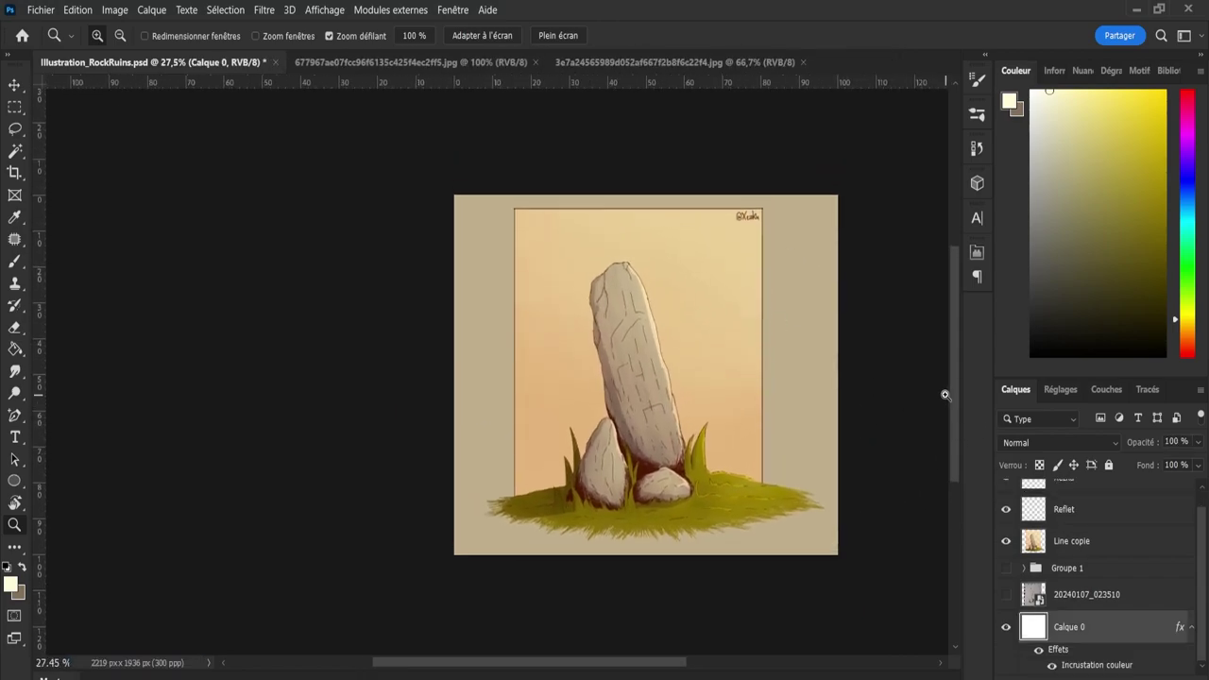
Extend the canvas upward to 2219 × 2111 px.
{"action": "left_click", "coordinate": [14, 172]}
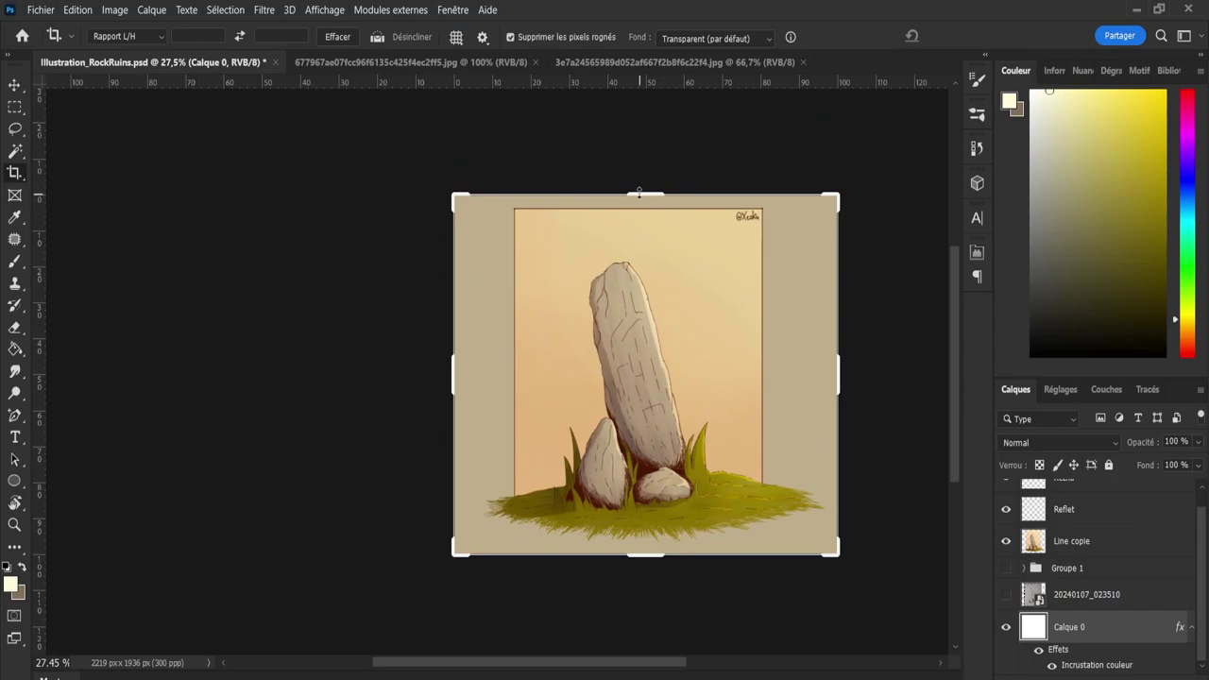
{"action": "left_click_drag", "start_coordinate": [639, 194], "coordinate": [640, 178]}
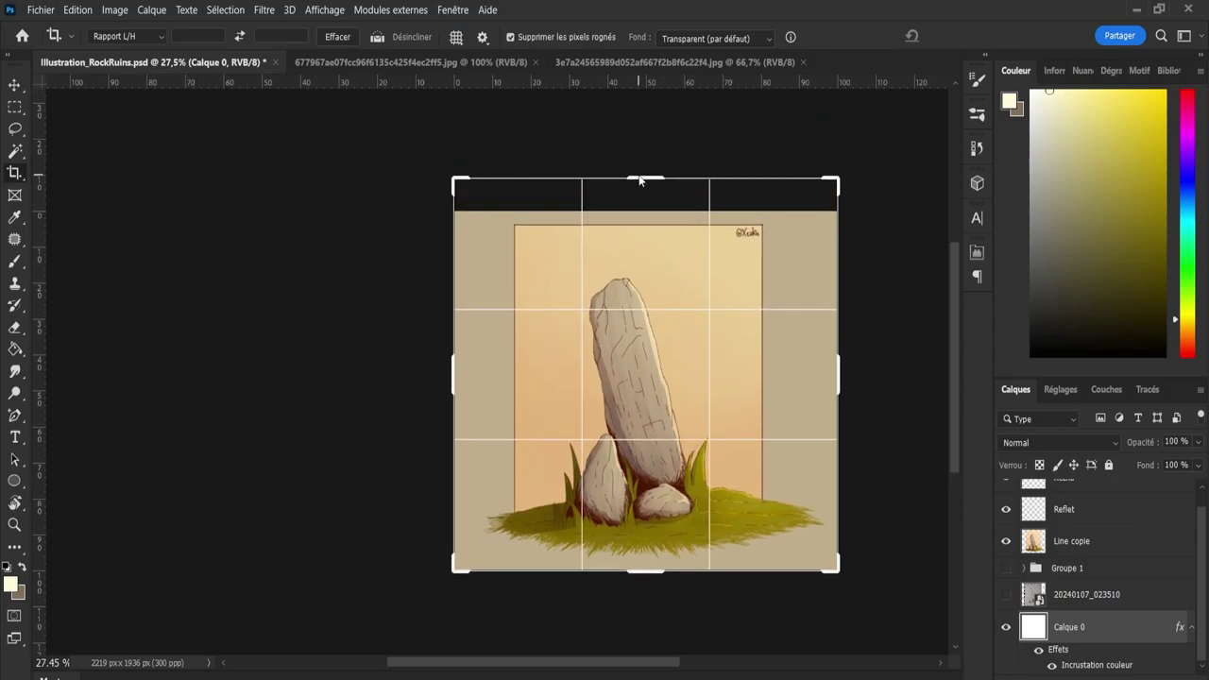
{"action": "left_click", "coordinate": [965, 35]}
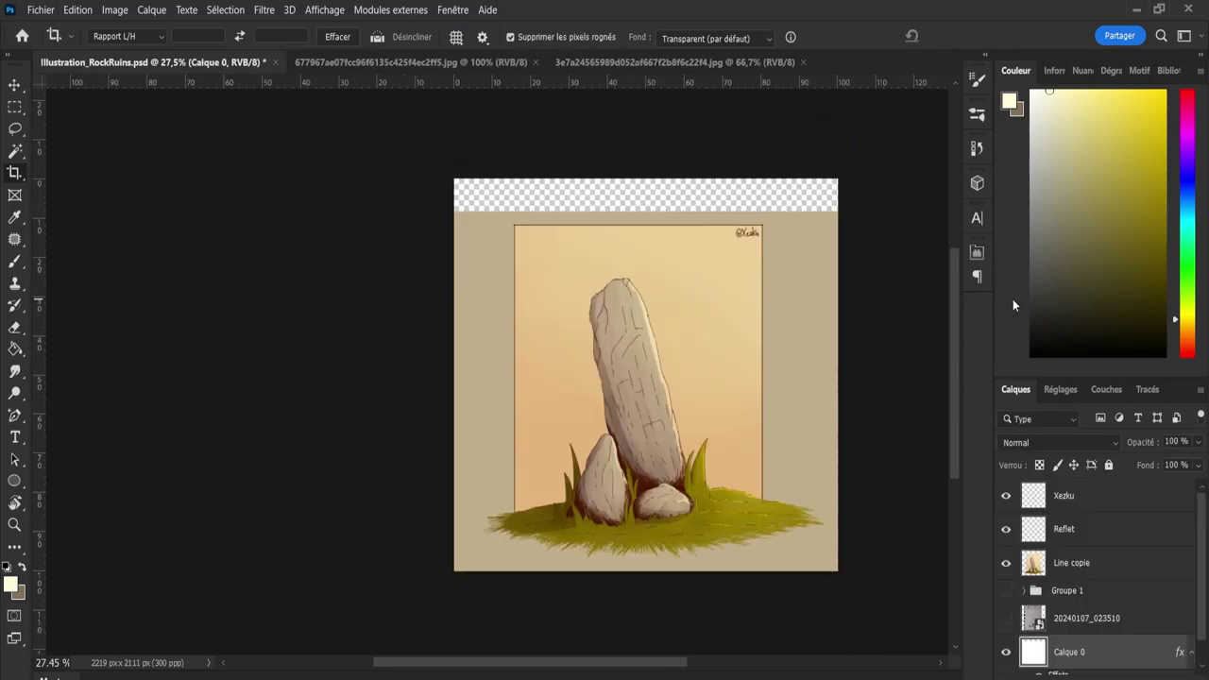
{"action": "scroll", "coordinate": [1102, 649], "scroll_direction": "down", "scroll_amount": 1}
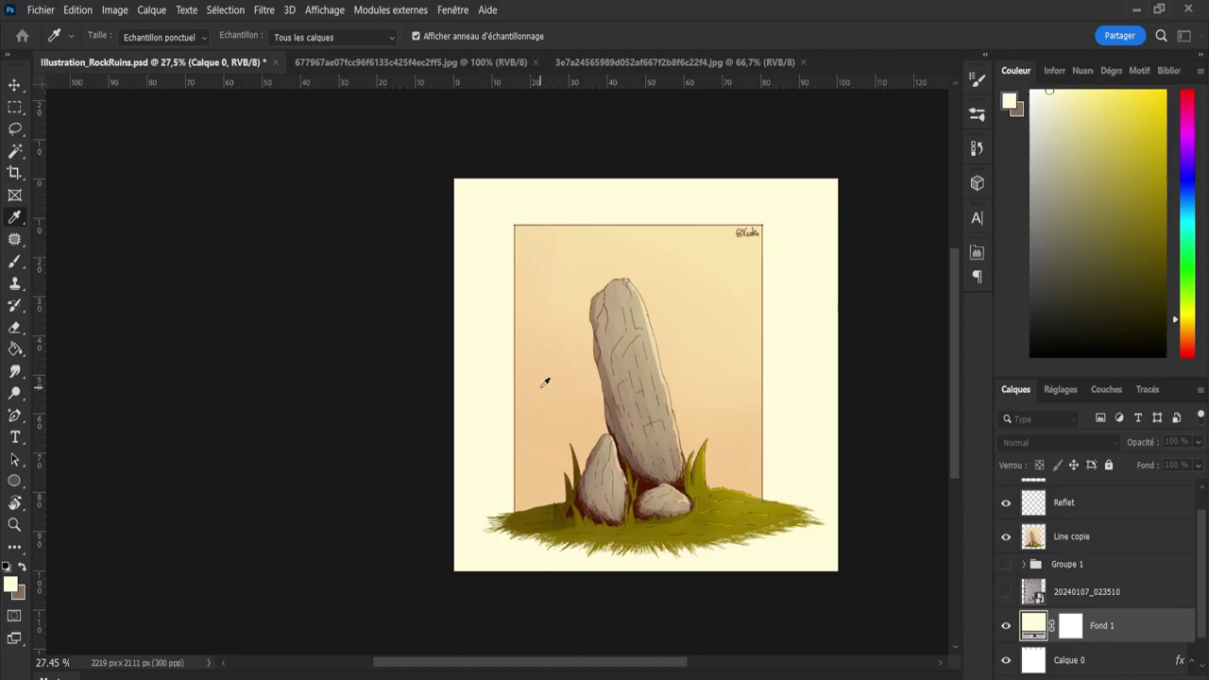
Fill the added strip with a Fond 1 solid colour layer sampled from the tan border.
{"action": "left_click", "coordinate": [621, 327]}
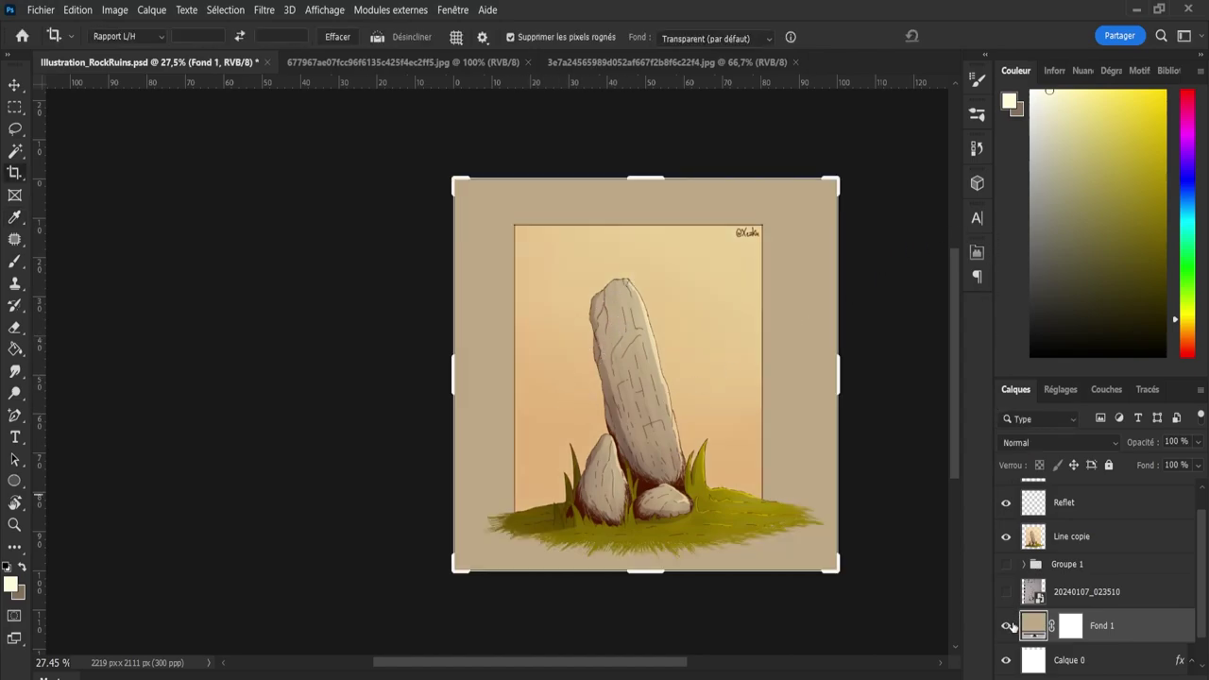
{"action": "left_click", "coordinate": [1006, 625]}
{"action": "key", "text": "i"}
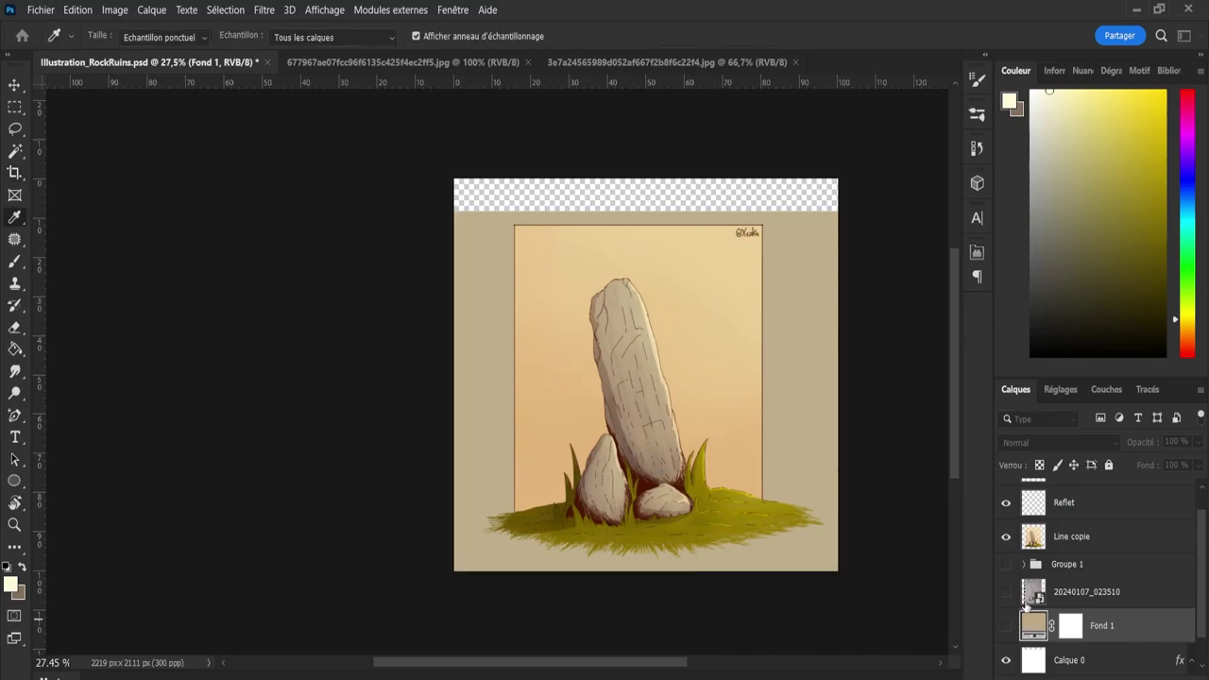
{"action": "key", "text": "c"}
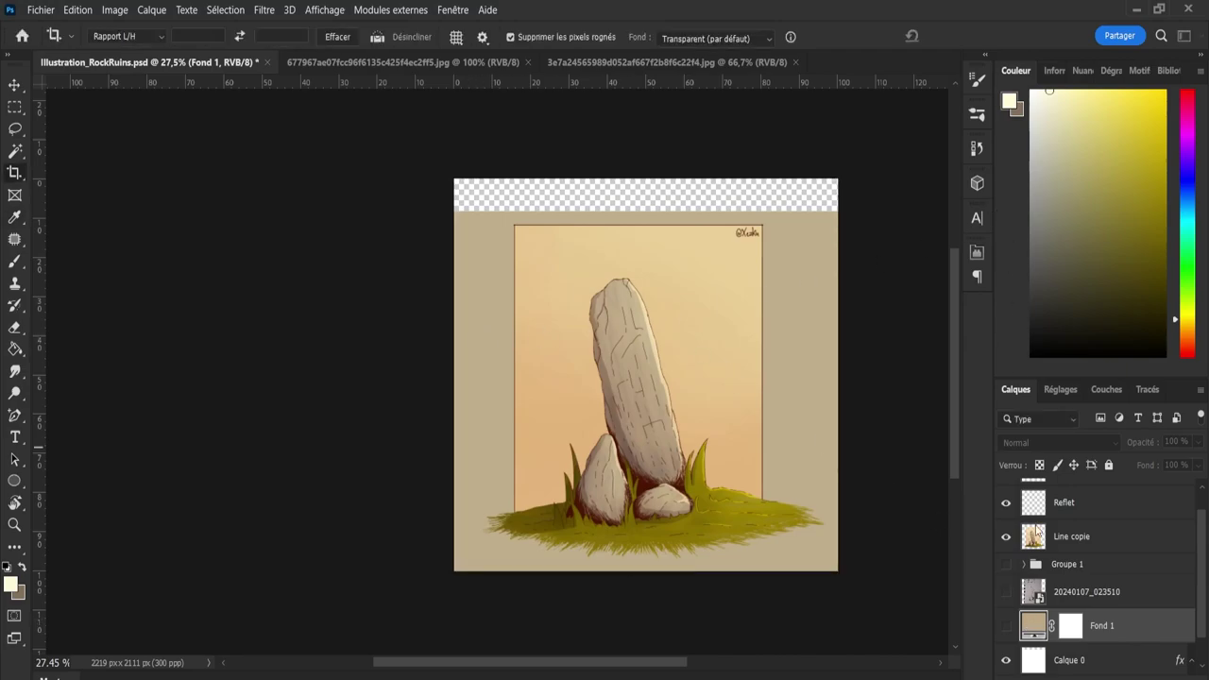
{"action": "left_click", "coordinate": [1005, 625]}
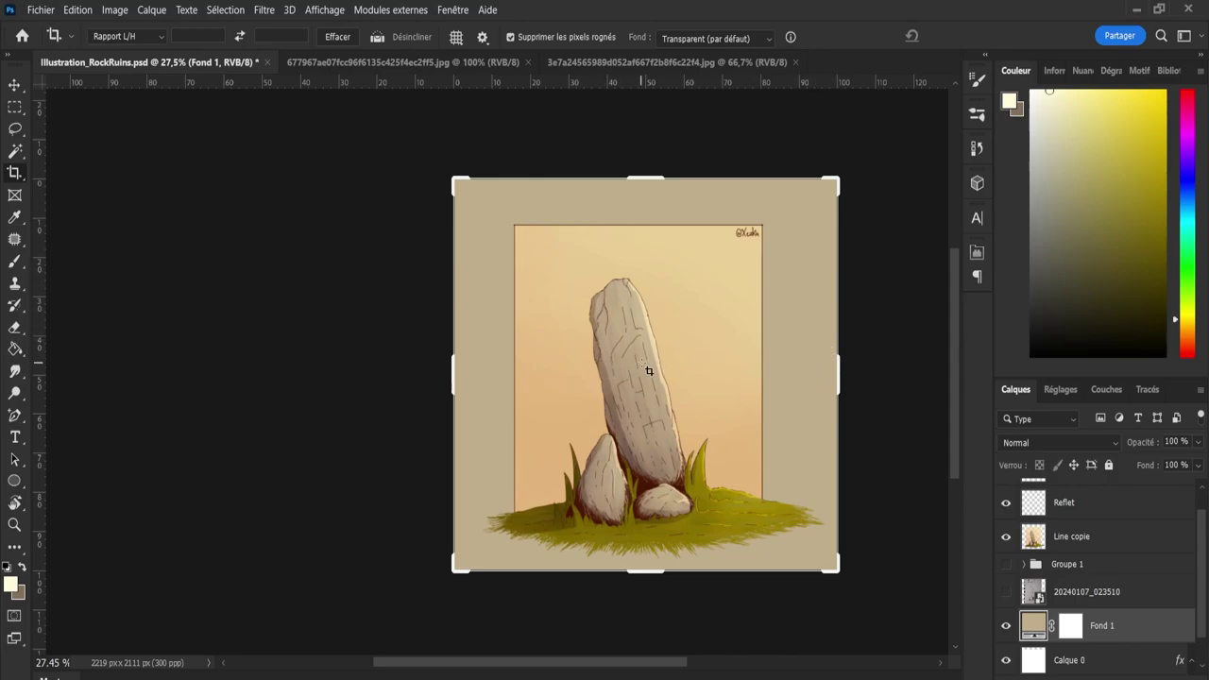
Zoom in and scroll around the canvas to inspect the new tan strip at the top.
{"action": "scroll", "coordinate": [758, 396], "scroll_direction": "up", "scroll_amount": 1}
{"action": "scroll", "coordinate": [759, 396], "scroll_direction": "up", "scroll_amount": 2}
{"action": "scroll", "coordinate": [758, 397], "scroll_direction": "up", "scroll_amount": 2}
{"action": "scroll", "coordinate": [758, 427], "scroll_direction": "up", "scroll_amount": 2}
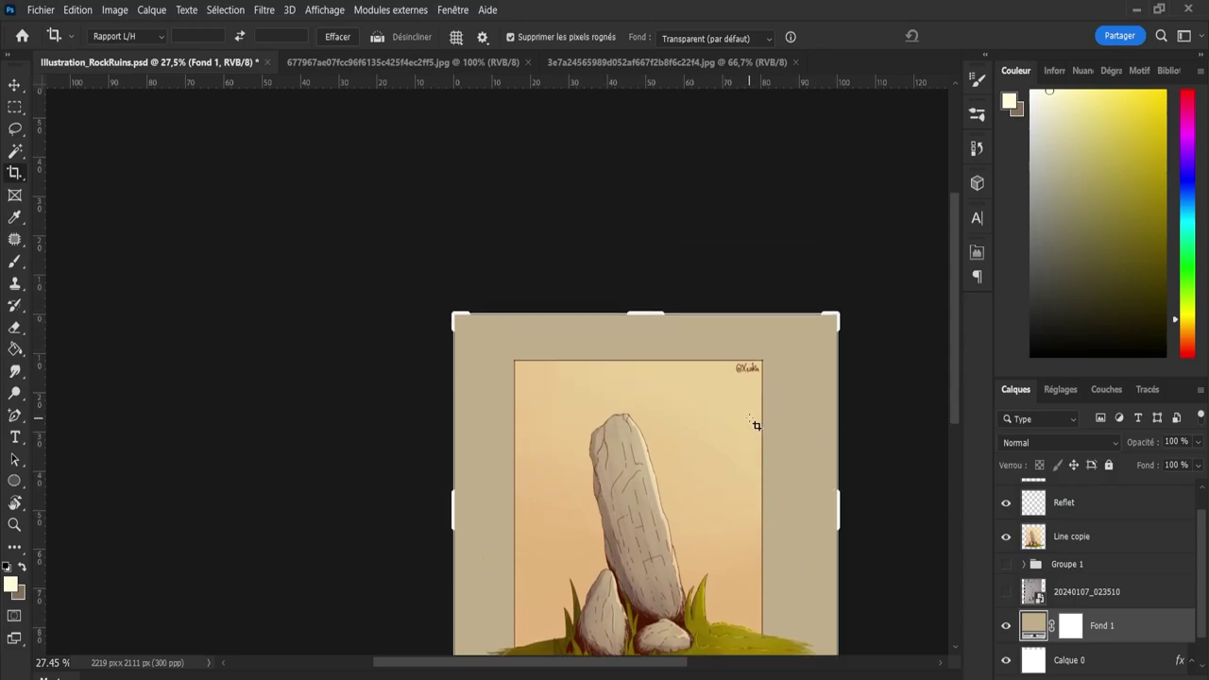
{"action": "scroll", "coordinate": [770, 387], "scroll_direction": "down", "scroll_amount": 4}
{"action": "key", "text": "z"}
{"action": "left_click", "coordinate": [740, 412]}
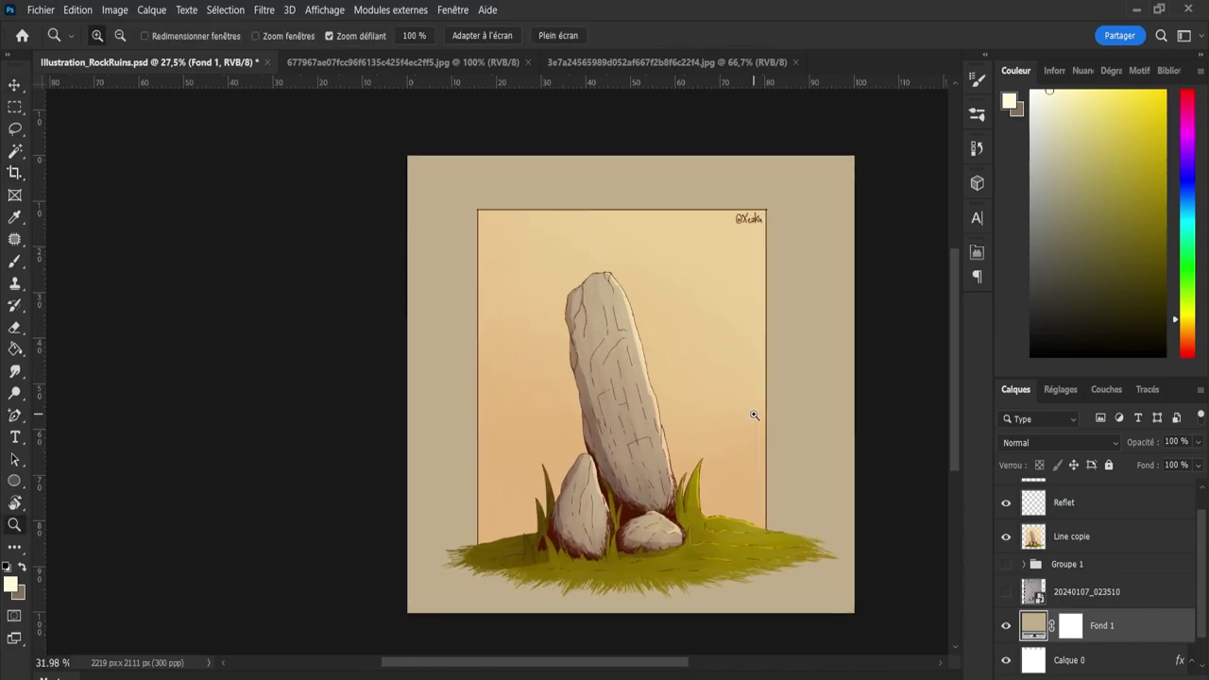
{"action": "scroll", "coordinate": [807, 402], "scroll_direction": "down", "scroll_amount": 1}
{"action": "scroll", "coordinate": [809, 401], "scroll_direction": "up", "scroll_amount": 2}
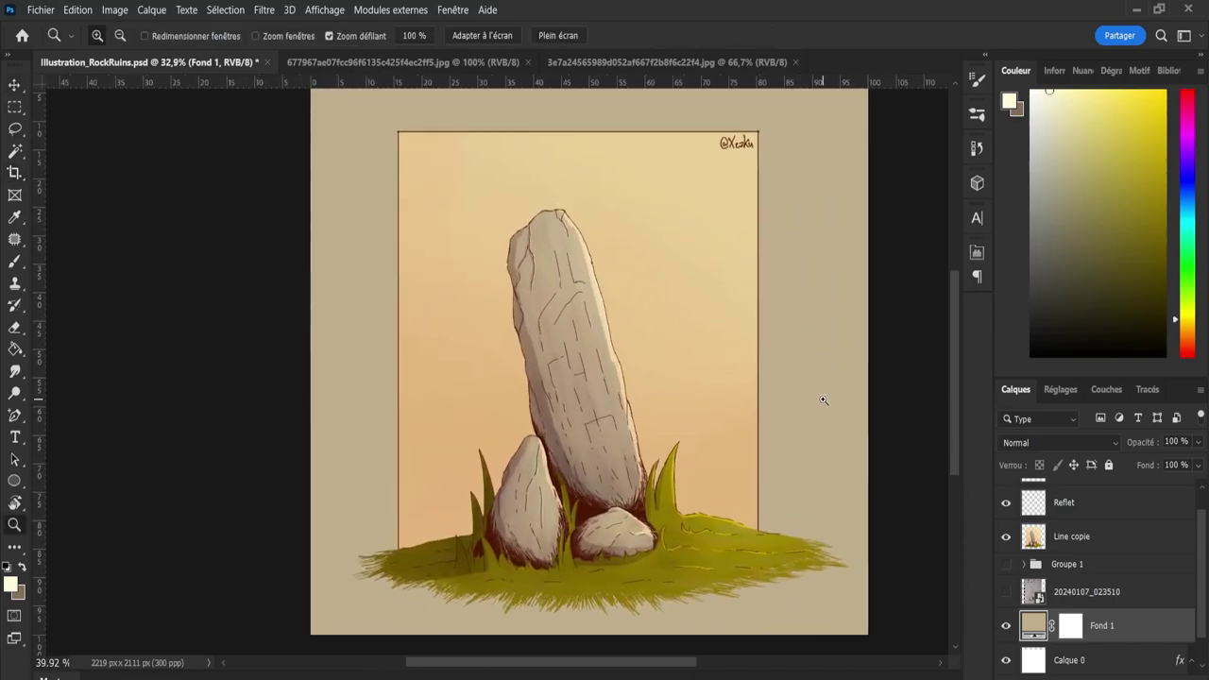
{"action": "scroll", "coordinate": [814, 401], "scroll_direction": "down", "scroll_amount": 2}
{"action": "scroll", "coordinate": [817, 400], "scroll_direction": "up", "scroll_amount": 2}
{"action": "scroll", "coordinate": [820, 401], "scroll_direction": "down", "scroll_amount": 1}
{"action": "scroll", "coordinate": [818, 401], "scroll_direction": "down", "scroll_amount": 1}
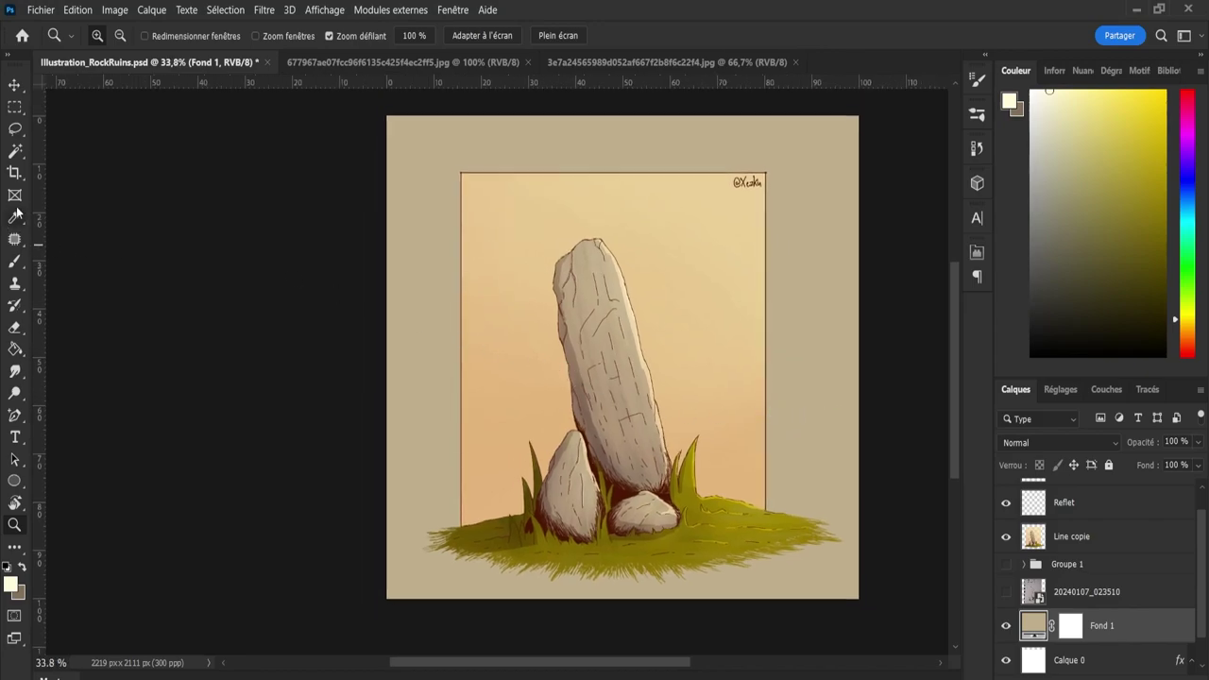
Drag the crop box edges outward below and above the framed illustration to enlarge the canvas.
{"action": "left_click", "coordinate": [14, 174]}
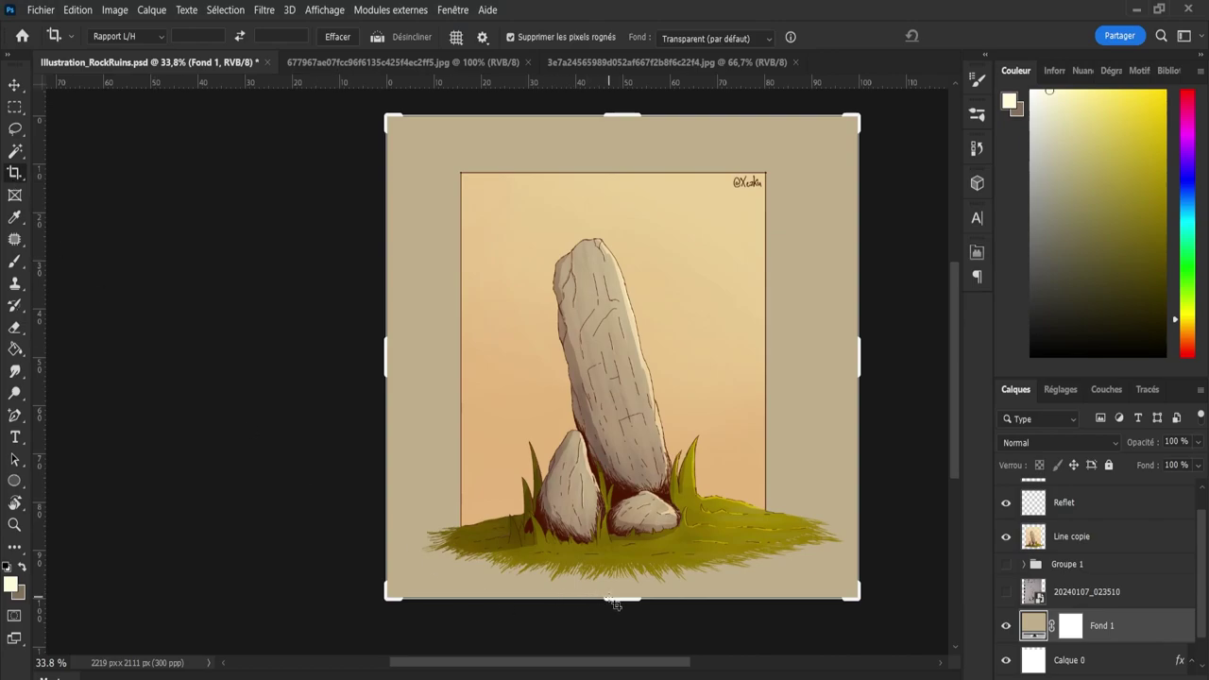
{"action": "left_click_drag", "start_coordinate": [618, 632], "coordinate": [535, 526]}
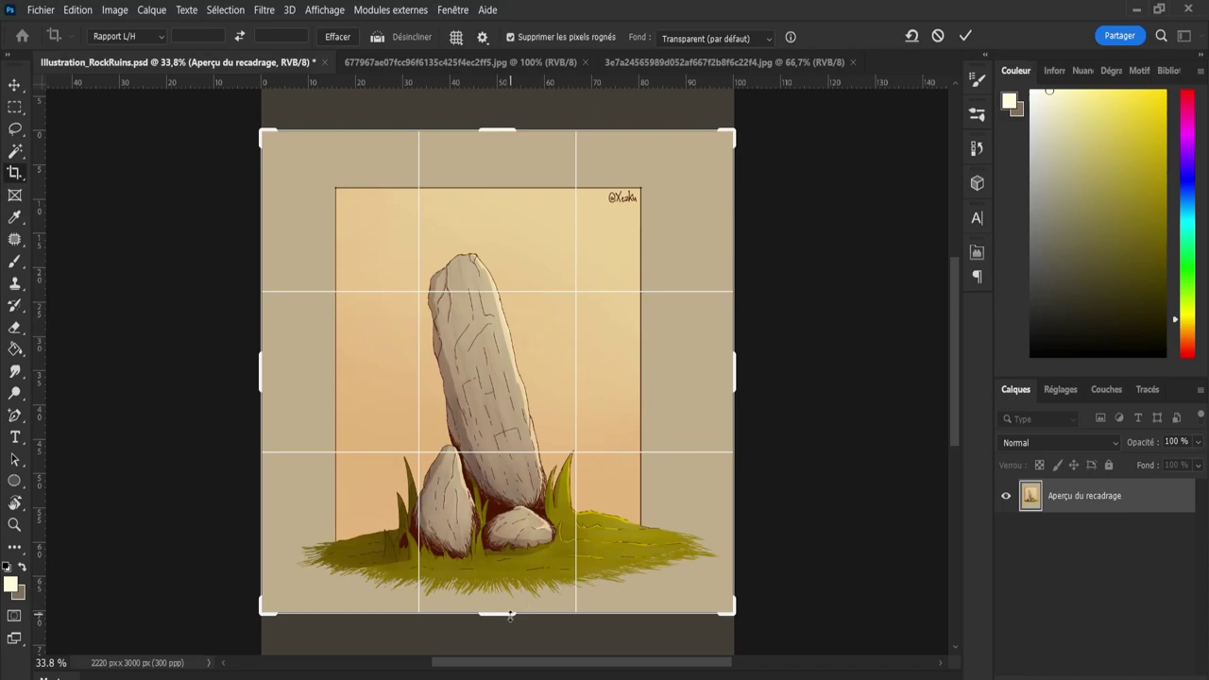
{"action": "left_click_drag", "start_coordinate": [508, 614], "coordinate": [508, 631]}
{"action": "left_click_drag", "start_coordinate": [948, 449], "coordinate": [950, 404]}
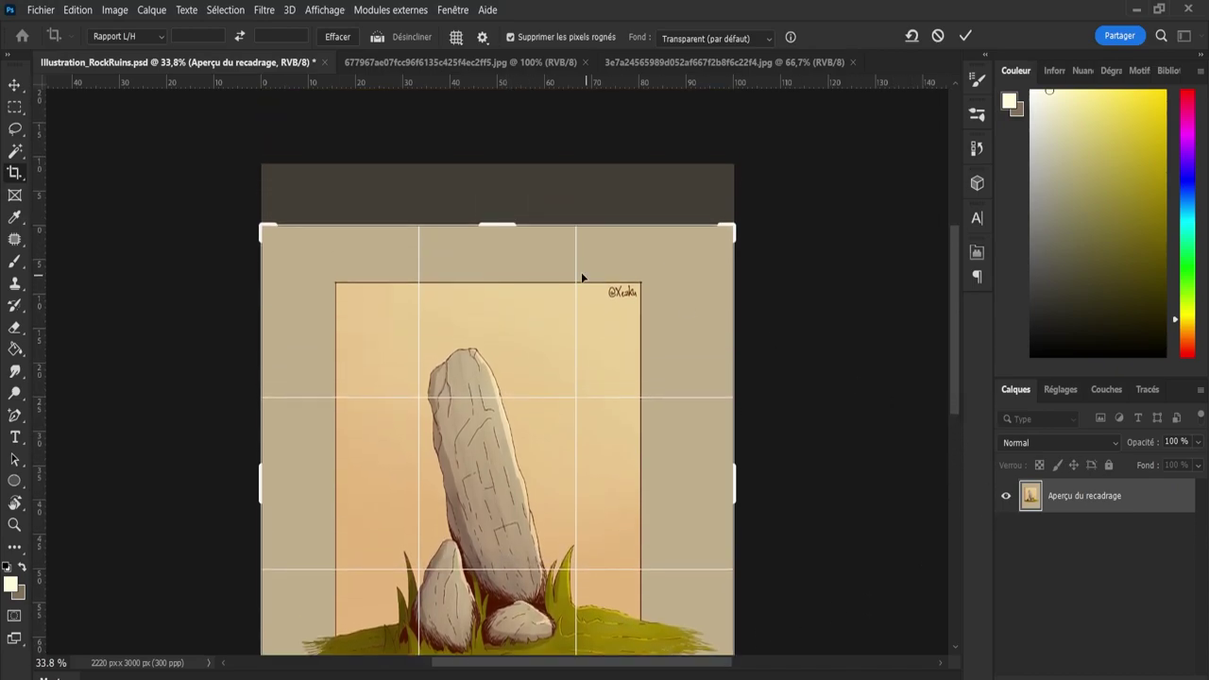
{"action": "left_click_drag", "start_coordinate": [508, 217], "coordinate": [508, 215]}
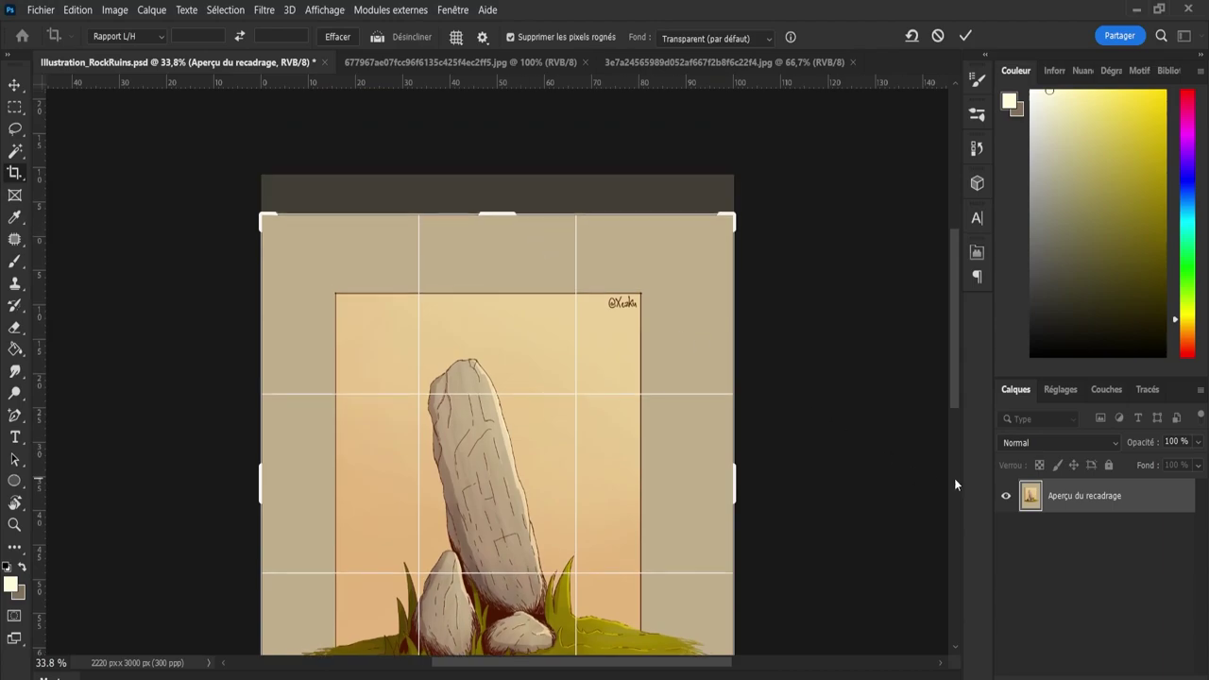
{"action": "left_click_drag", "start_coordinate": [952, 397], "coordinate": [948, 459]}
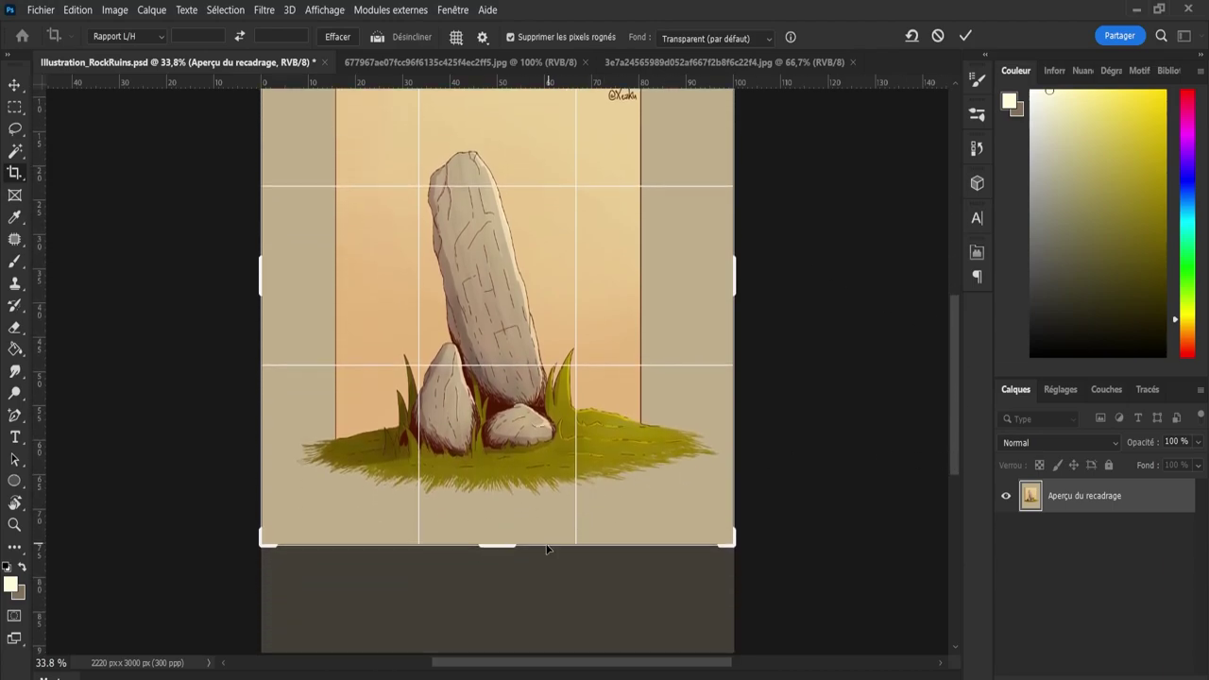
Extend the crop further top and bottom and apply it, making the canvas 2219 × 2466 px.
{"action": "left_click", "coordinate": [510, 546]}
{"action": "left_click_drag", "start_coordinate": [510, 546], "coordinate": [510, 555]}
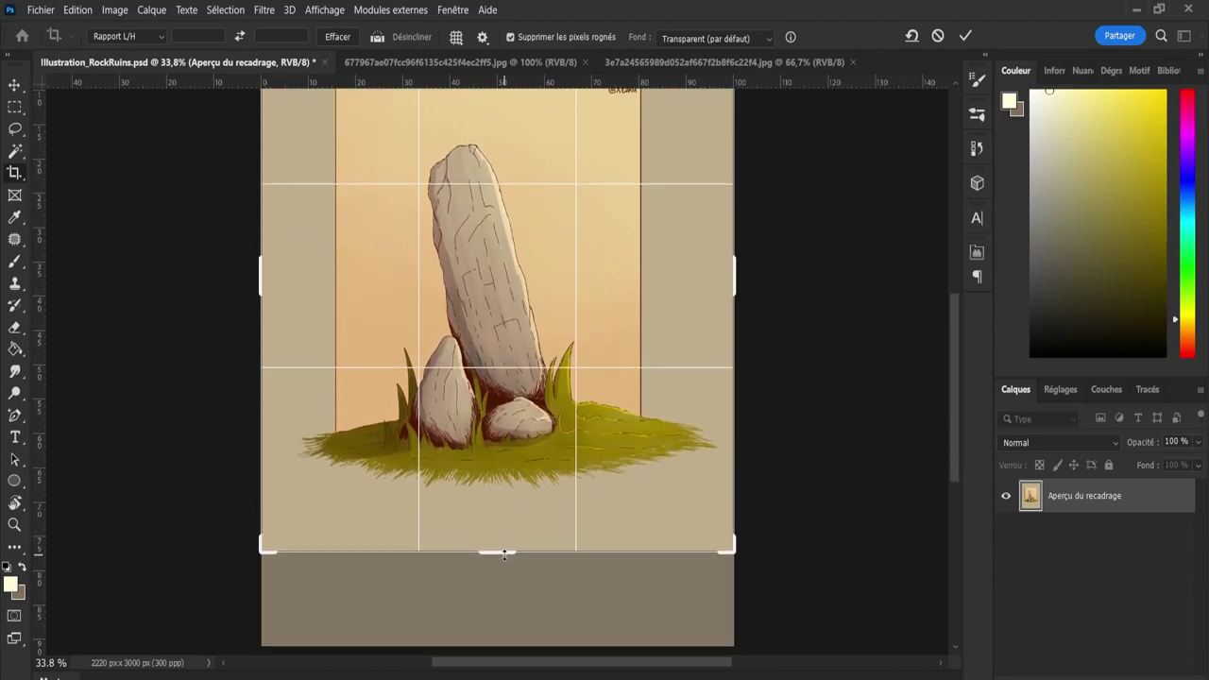
{"action": "left_click_drag", "start_coordinate": [950, 473], "coordinate": [942, 392]}
{"action": "left_click_drag", "start_coordinate": [510, 237], "coordinate": [508, 231]}
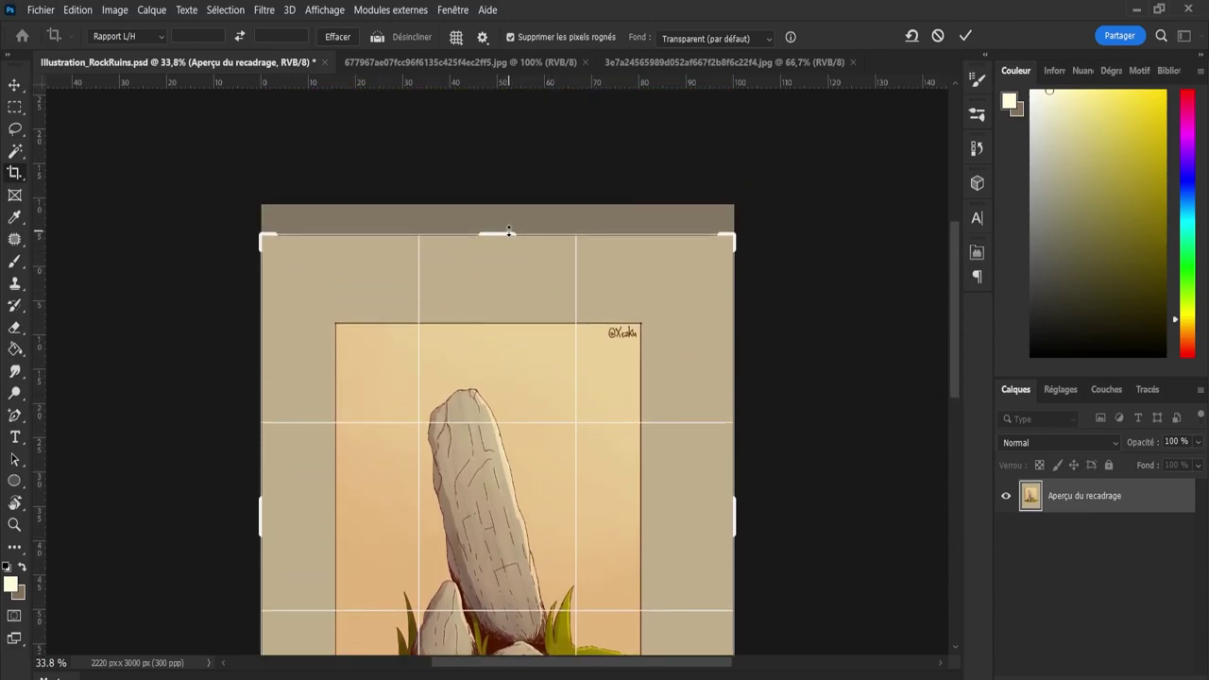
{"action": "scroll", "coordinate": [812, 397], "scroll_direction": "down", "scroll_amount": 3}
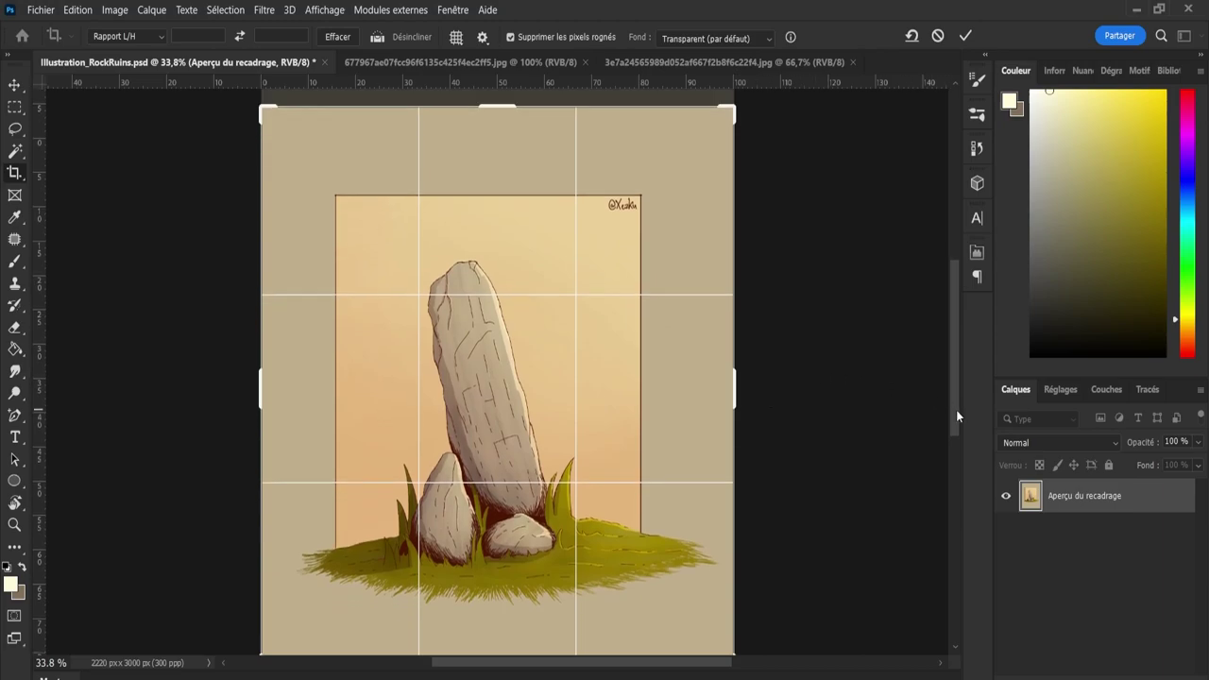
{"action": "left_click_drag", "start_coordinate": [956, 410], "coordinate": [956, 432]}
{"action": "left_click", "coordinate": [967, 36]}
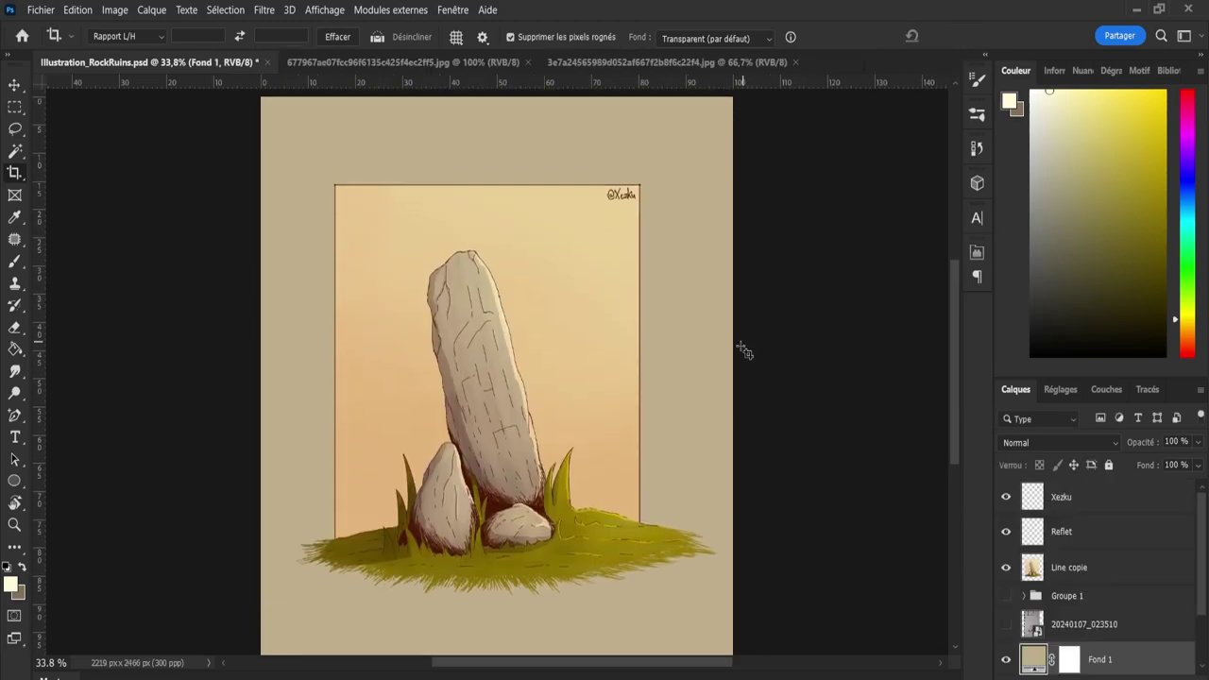
Scale the signature layer up to about 130% with Free Transform.
{"action": "key", "text": "z"}
{"action": "left_click_drag", "start_coordinate": [583, 448], "coordinate": [570, 452]}
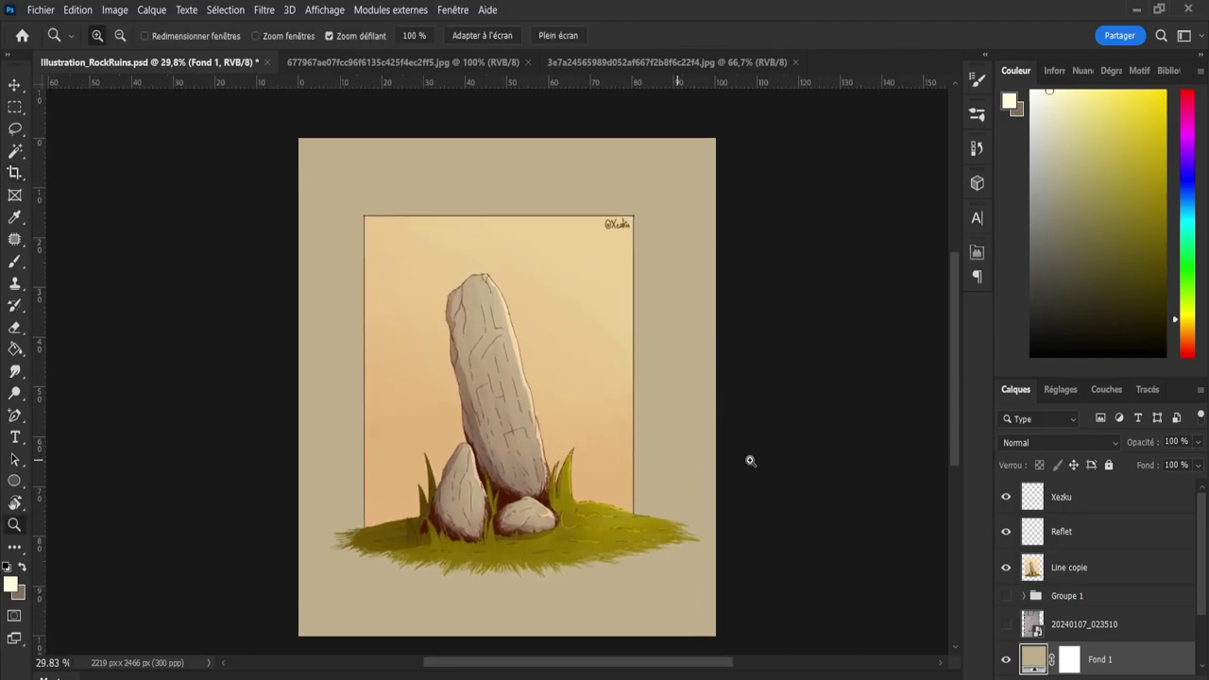
{"action": "left_click_drag", "start_coordinate": [955, 434], "coordinate": [961, 444]}
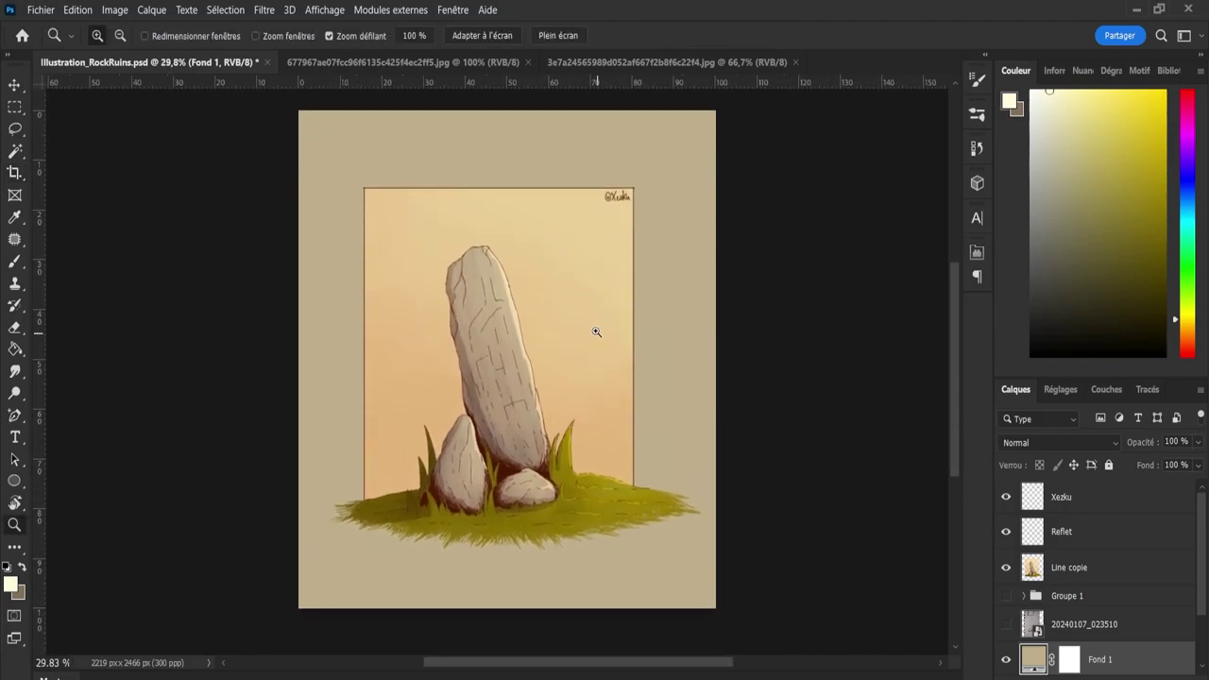
{"action": "left_click", "coordinate": [489, 294]}
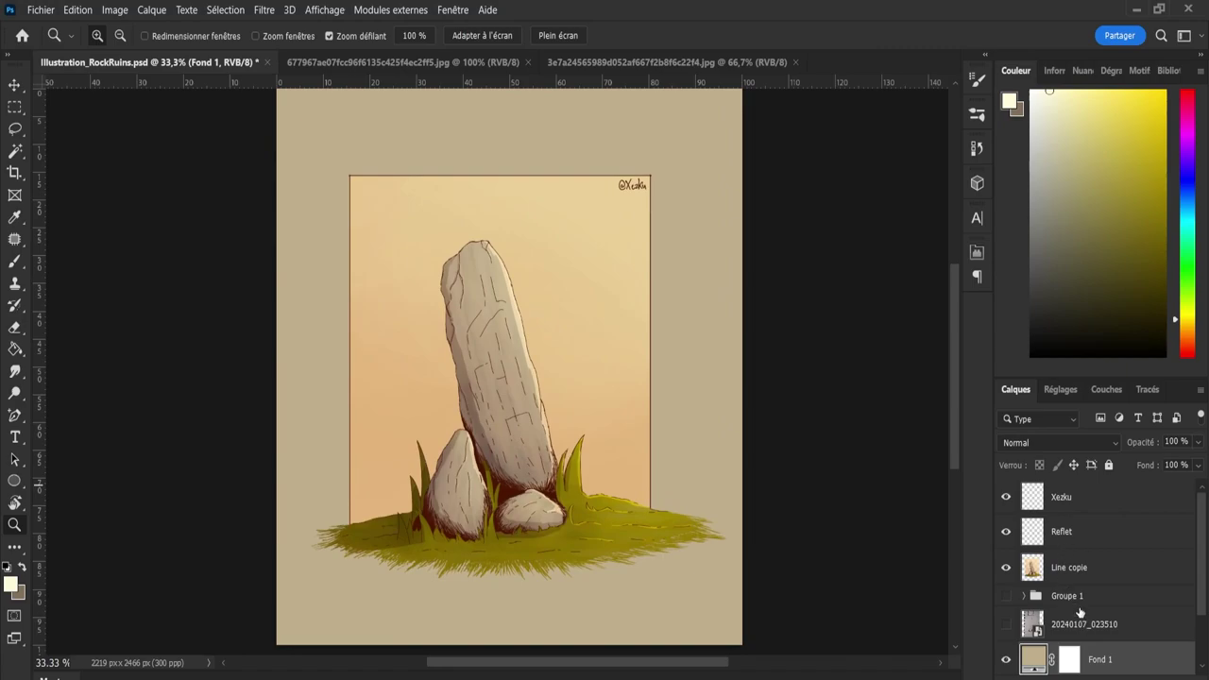
{"action": "left_click", "coordinate": [1054, 510]}
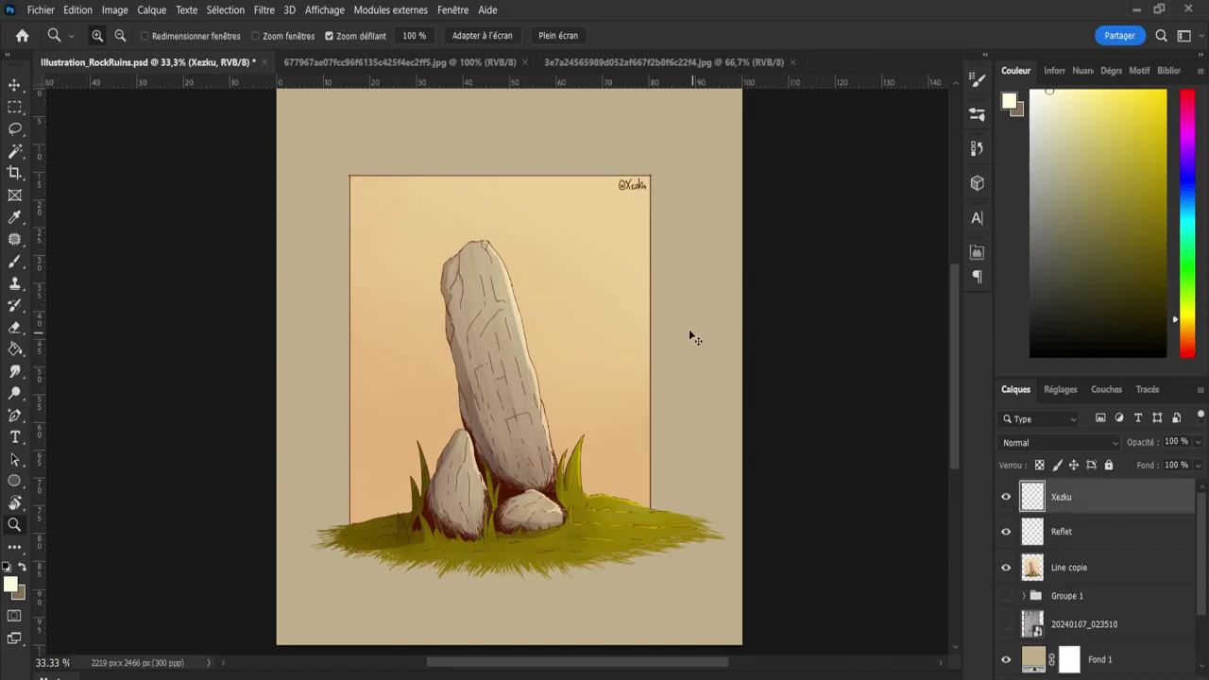
{"action": "key", "text": "ctrl+t"}
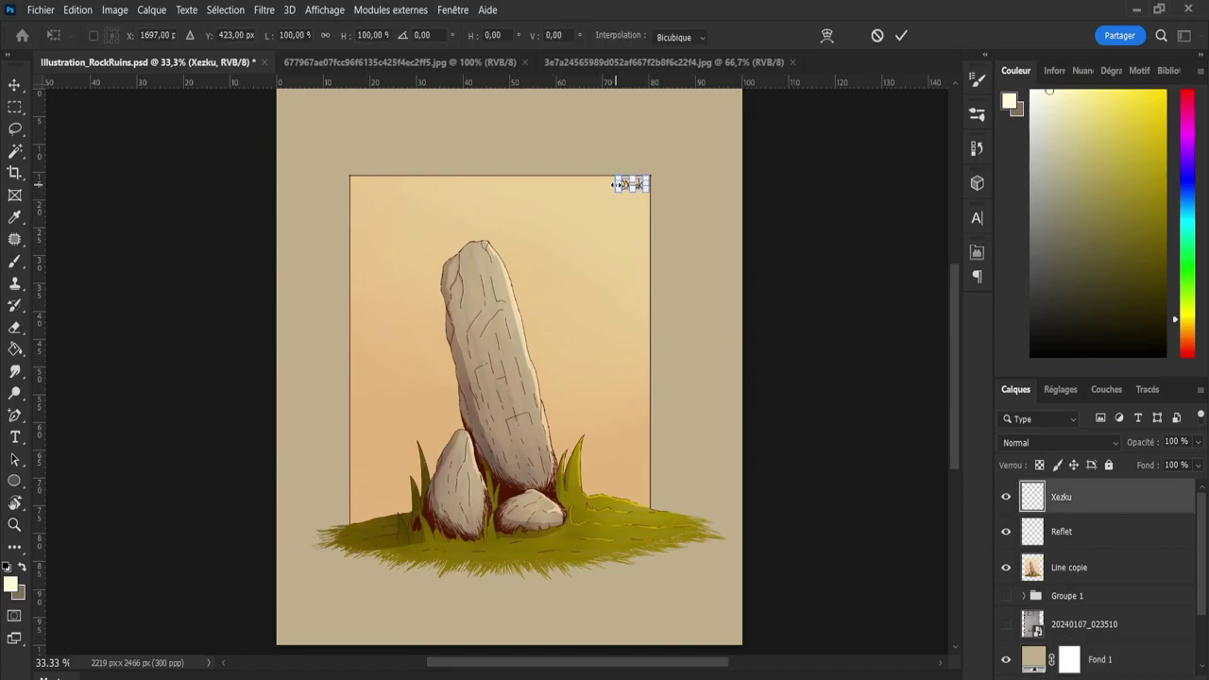
{"action": "left_click_drag", "start_coordinate": [614, 185], "coordinate": [606, 184]}
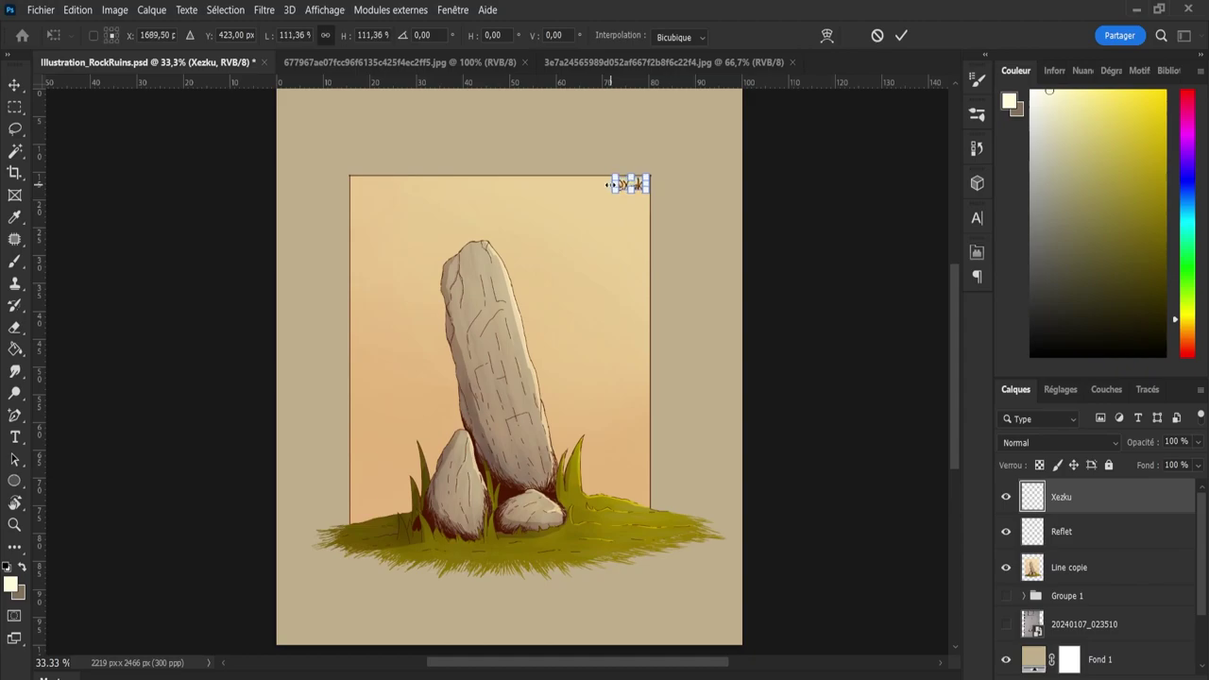
{"action": "left_click", "coordinate": [899, 38]}
Nudge the signature slightly left in the top-right corner and save the document.
{"action": "key", "text": "v"}
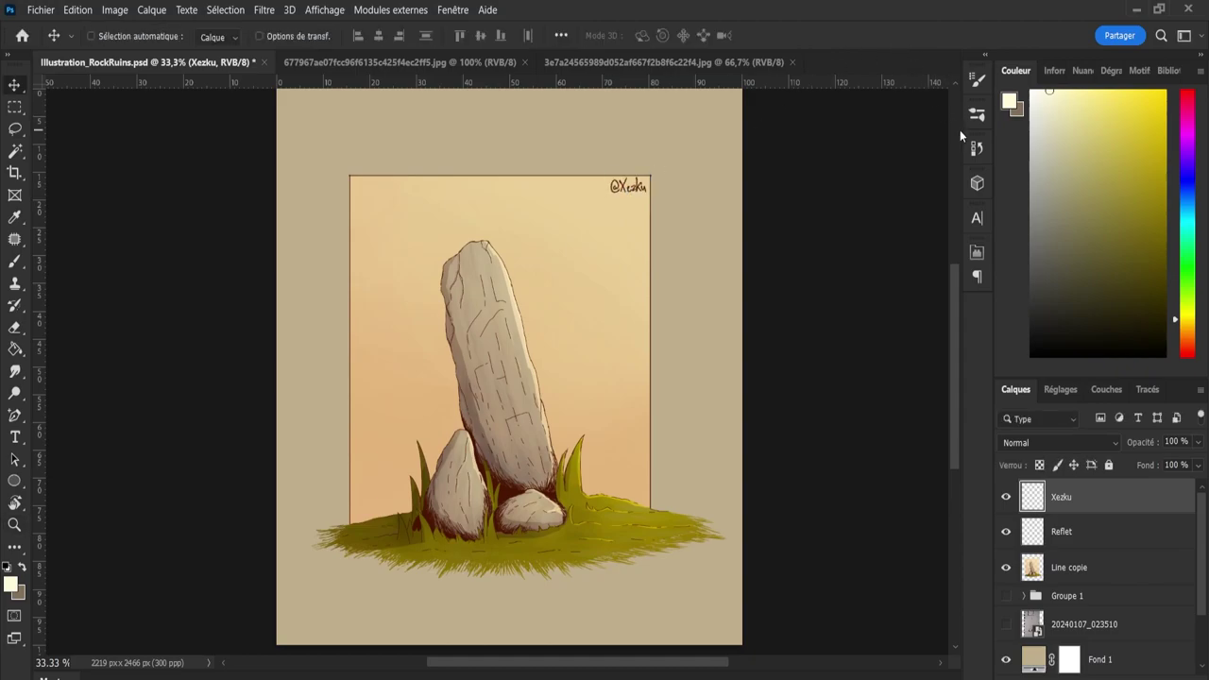
{"action": "key", "text": "Down"}
{"action": "key", "text": "Down"}
{"action": "key", "text": "Down"}
{"action": "key", "text": "Left"}
{"action": "key", "text": "Left"}
{"action": "key", "text": "Up"}
{"action": "key", "text": "Left"}
{"action": "key", "text": "ctrl+s"}
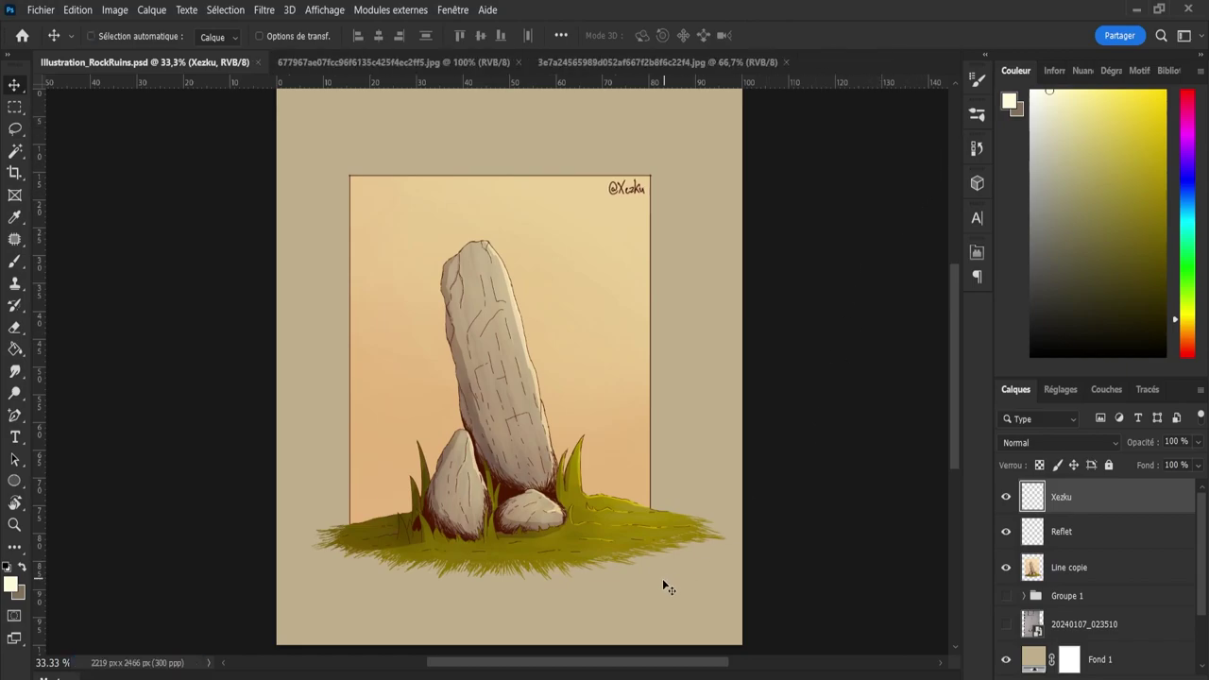
Duplicate all artwork layers, merge the copies into one top layer, and toggle its visibility.
{"action": "left_click_drag", "start_coordinate": [651, 658], "coordinate": [638, 654]}
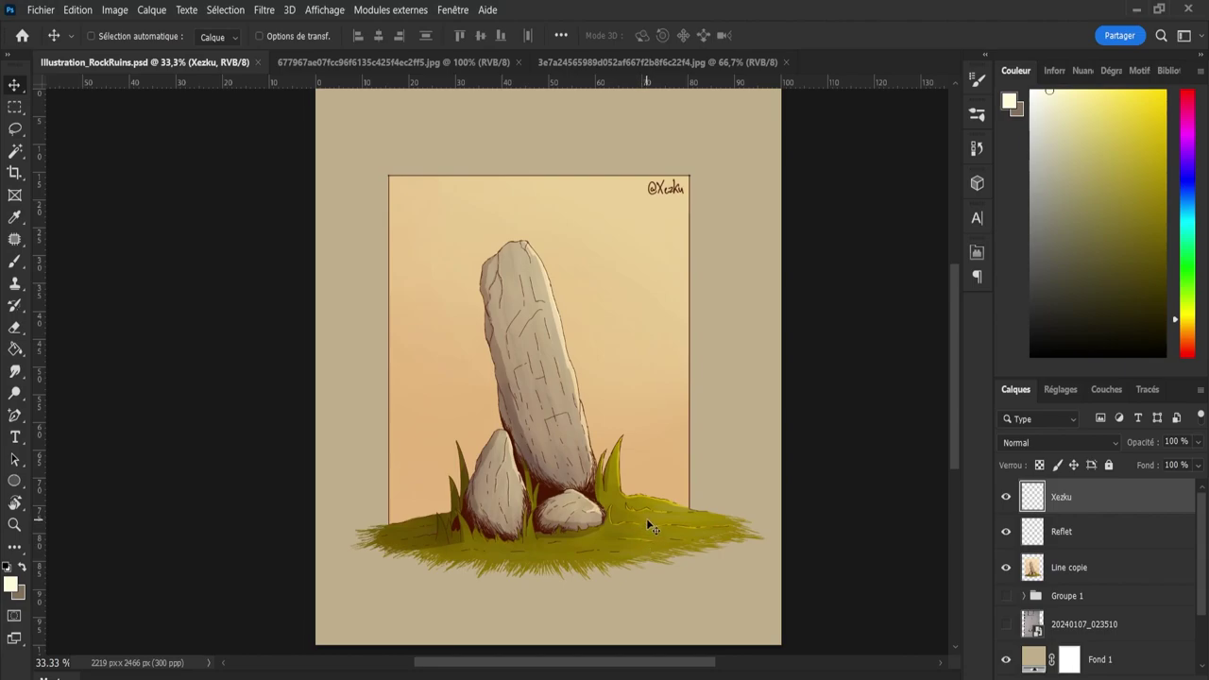
{"action": "scroll", "coordinate": [1098, 525], "scroll_direction": "down", "scroll_amount": 2}
{"action": "scroll", "coordinate": [1098, 525], "scroll_direction": "up", "scroll_amount": 1}
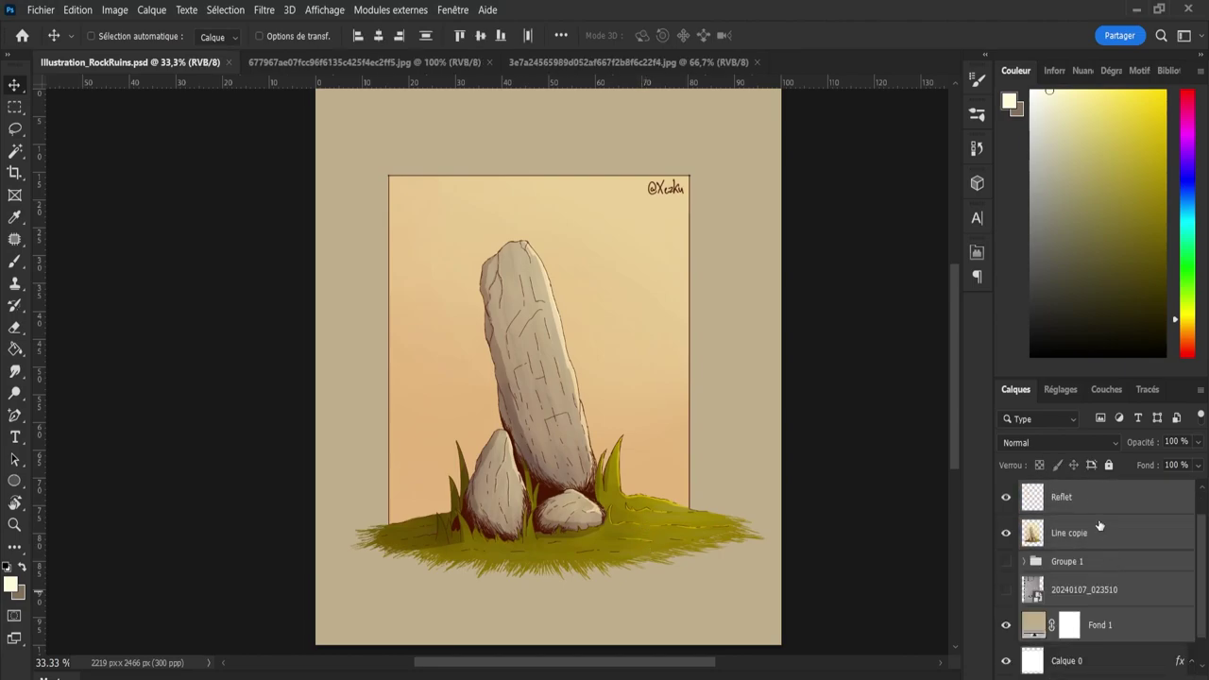
{"action": "scroll", "coordinate": [1086, 507], "scroll_direction": "up", "scroll_amount": 1}
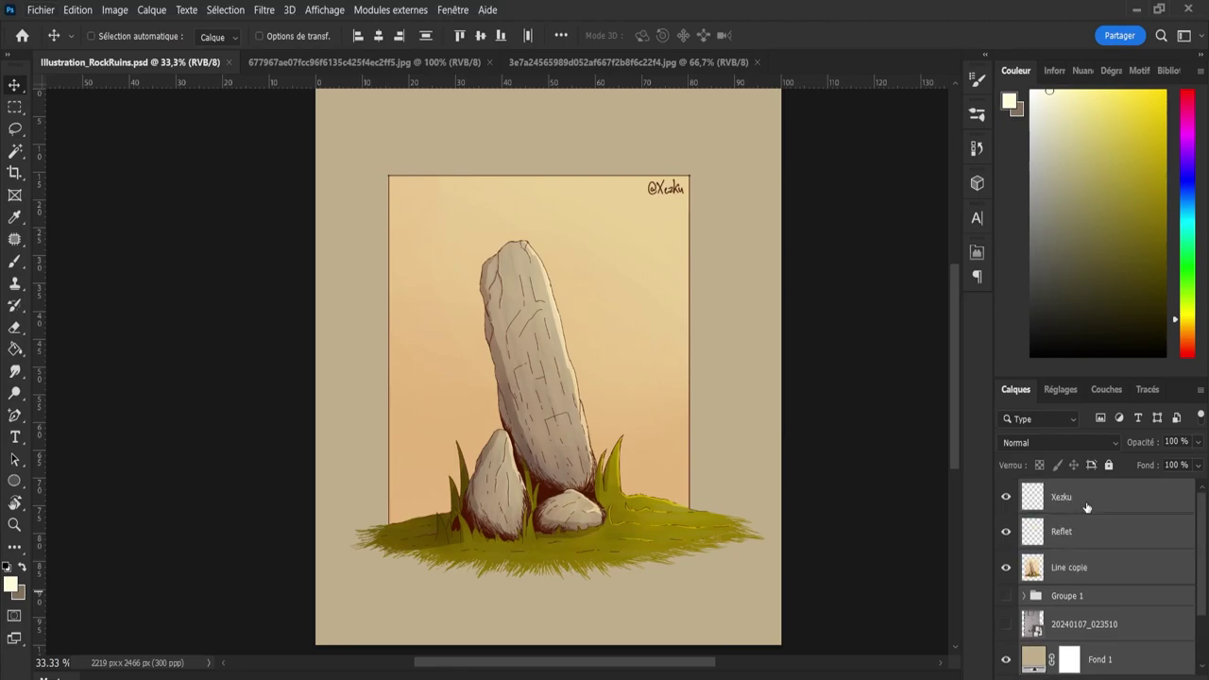
{"action": "key", "text": "ctrl+j"}
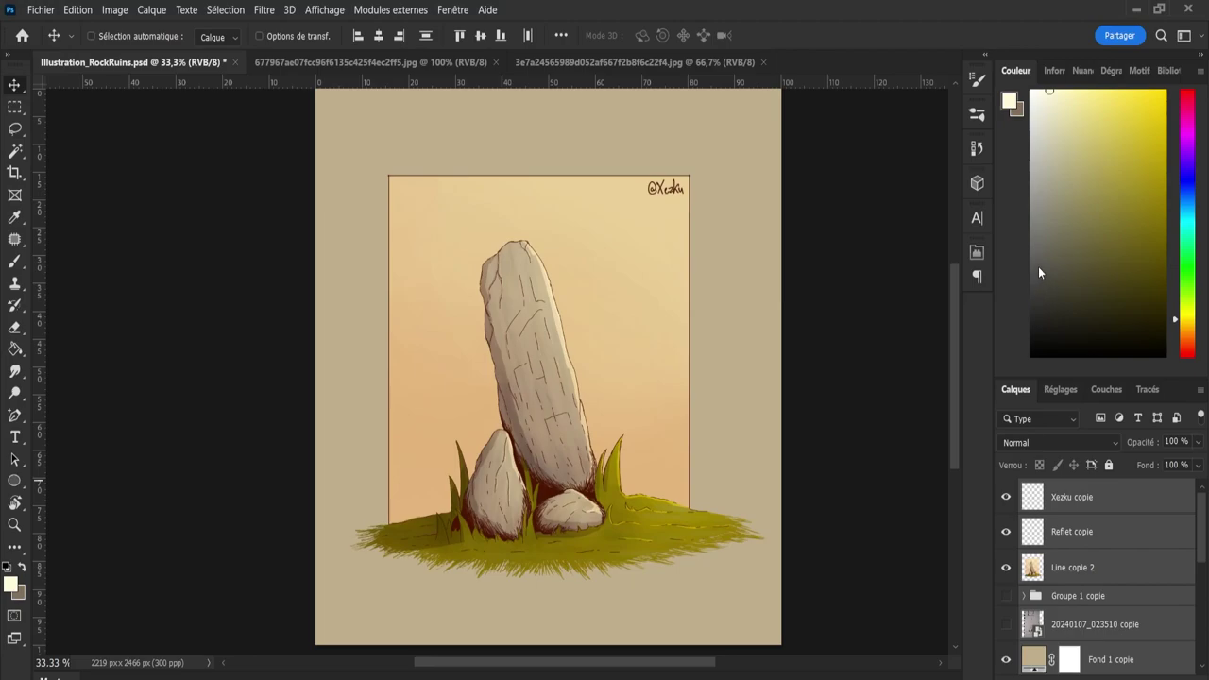
{"action": "key", "text": "ctrl+e"}
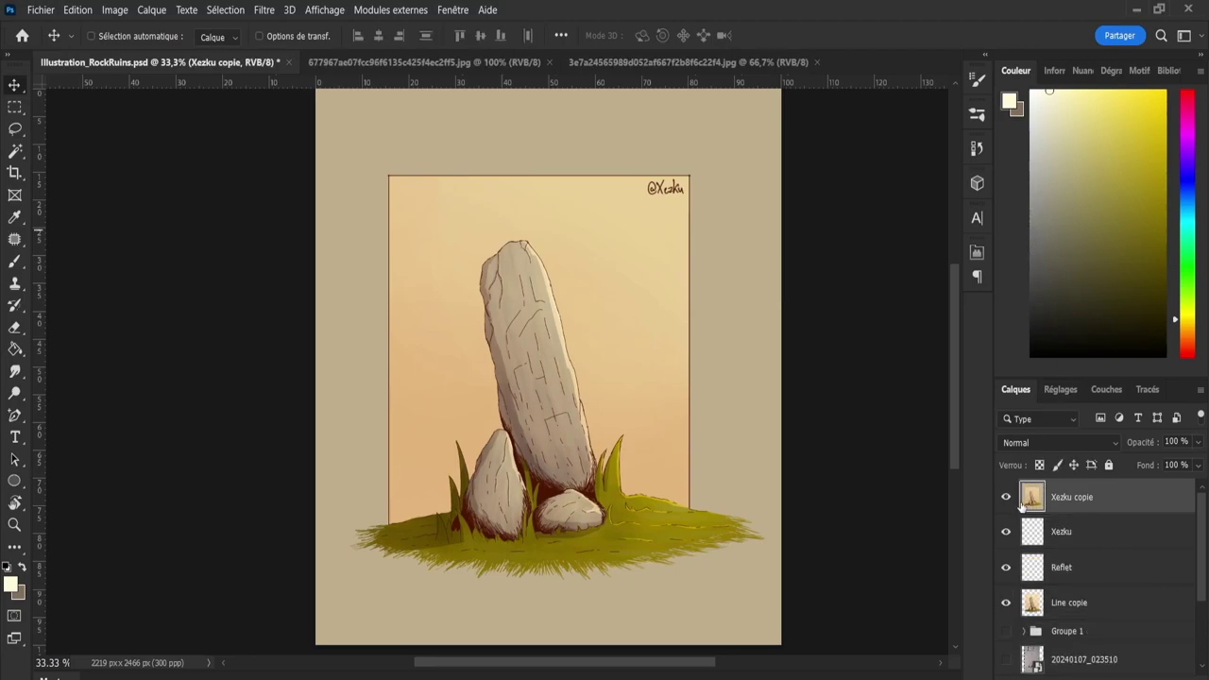
{"action": "left_click", "coordinate": [1007, 497]}
Apply the Ajout de bruit (Add Noise) filter to the merged layer, covering the canvas in grain.
{"action": "key", "text": "space"}
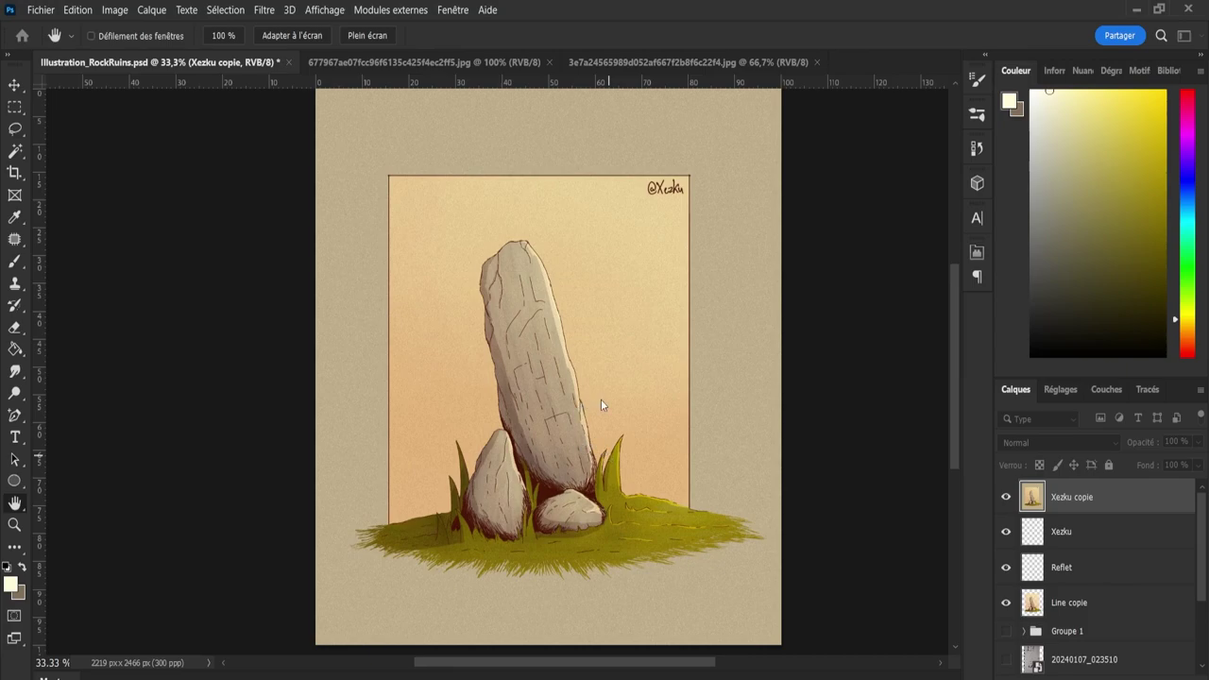
{"action": "key", "text": "ctrl+alt+f"}
Reapply stronger noise, compare with undo/redo, and keep the subtler grain by undoing it.
{"action": "key", "text": "ctrl+alt+f"}
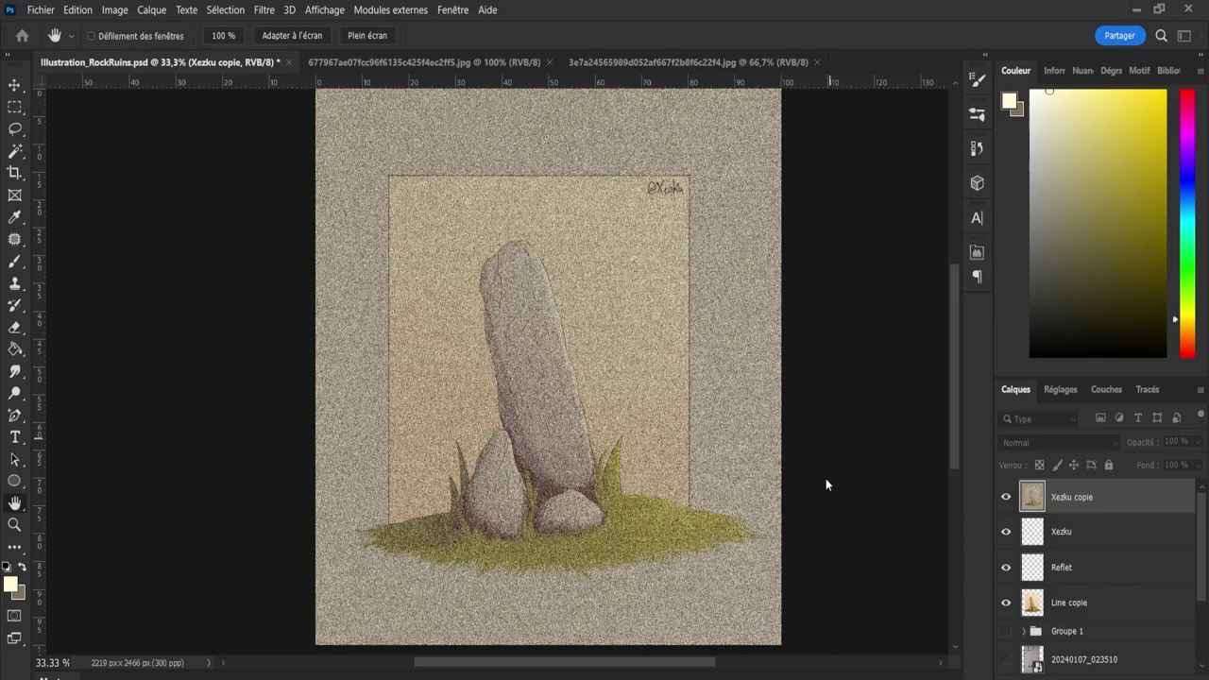
{"action": "key", "text": "ctrl+alt+f"}
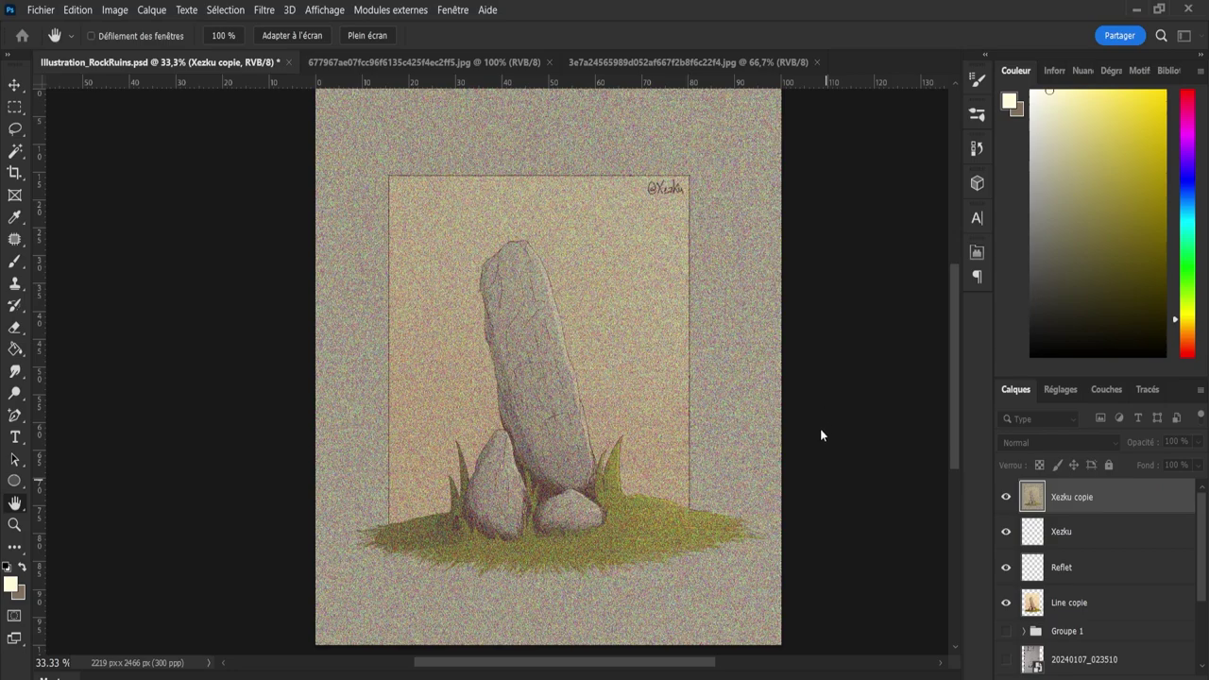
{"action": "key", "text": "ctrl+z"}
{"action": "key", "text": "ctrl+shift+z"}
{"action": "key", "text": "ctrl+z"}
{"action": "key", "text": "ctrl+z"}
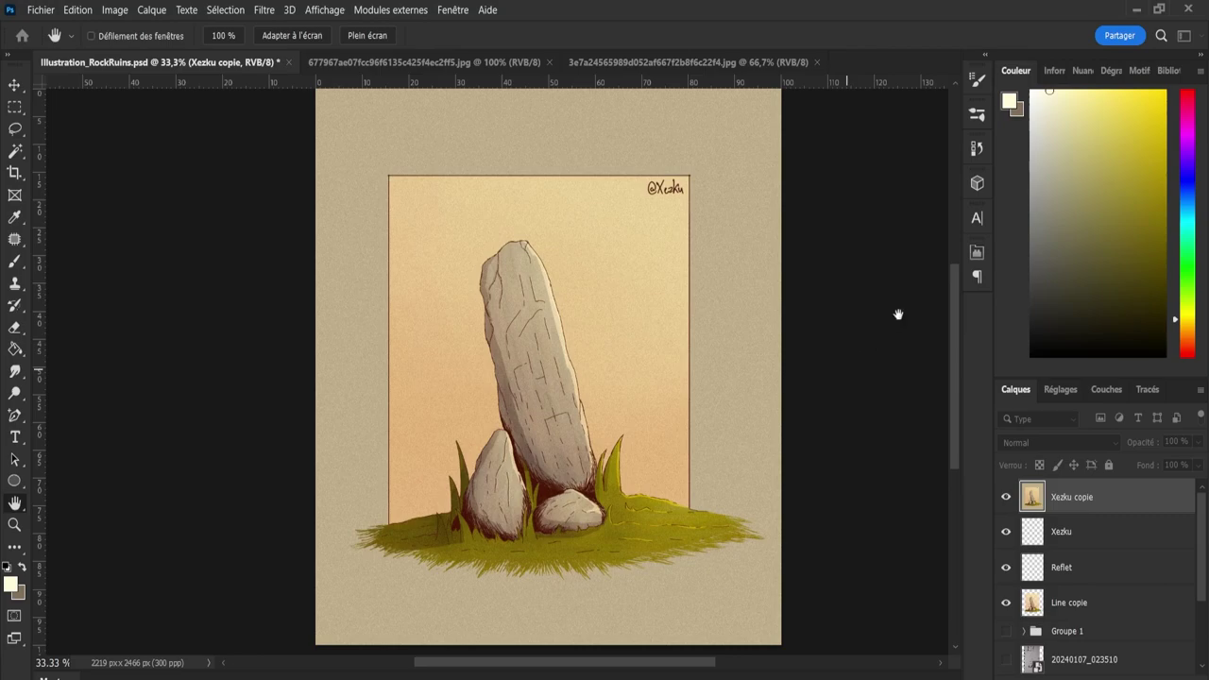
Toggle the merged grain layer's visibility to compare, leaving it hidden.
{"action": "key", "text": "v"}
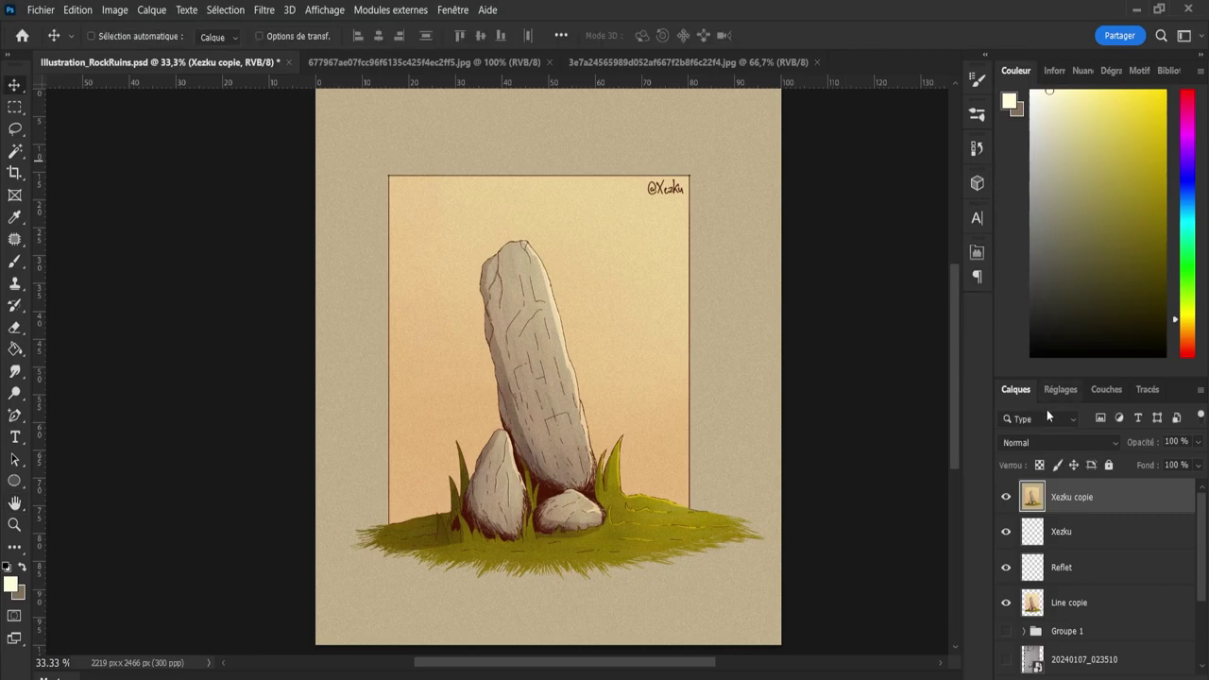
{"action": "scroll", "coordinate": [887, 499], "scroll_direction": "down", "scroll_amount": 1}
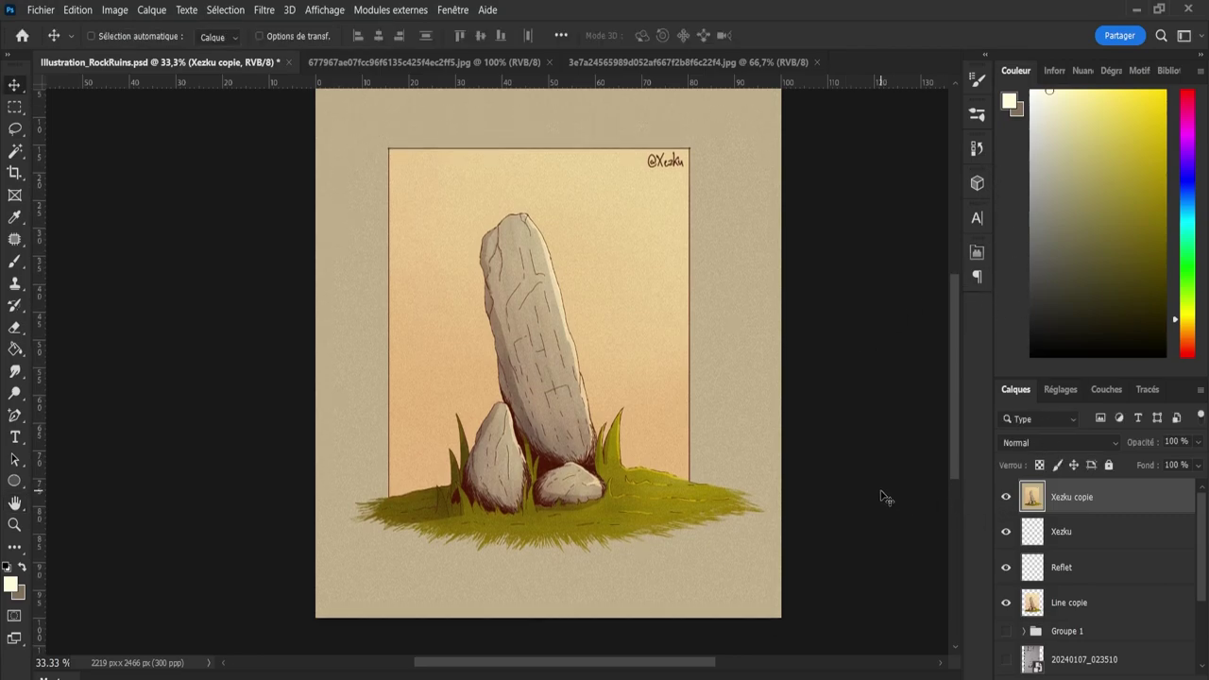
{"action": "scroll", "coordinate": [888, 498], "scroll_direction": "down", "scroll_amount": 1}
{"action": "left_click", "coordinate": [1006, 496]}
{"action": "left_click", "coordinate": [1007, 499]}
{"action": "left_click", "coordinate": [1006, 500]}
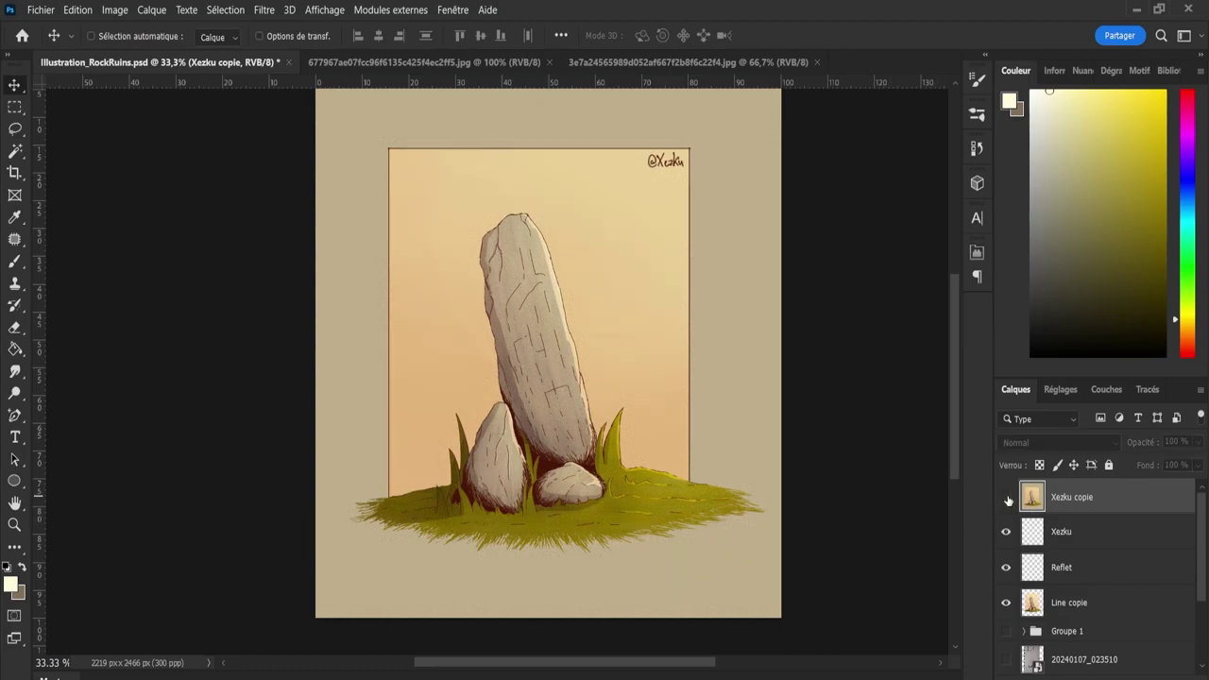